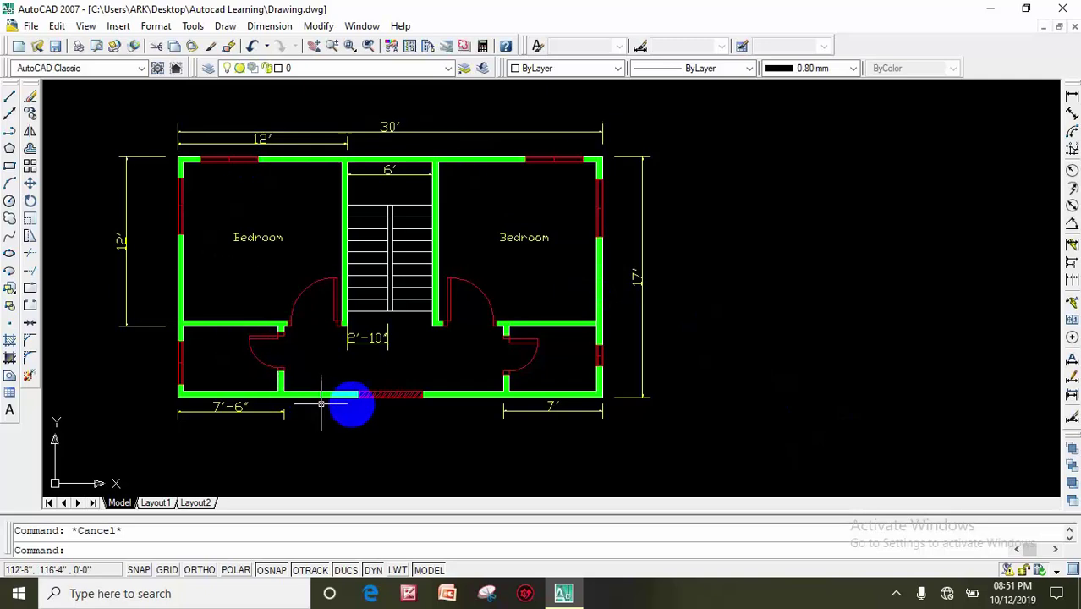
Draw a rectangle 30' wide and 17' high in the free space right of the floor plan.
{"action": "middle_click_drag", "start_coordinate": [403, 371], "coordinate": [406, 375]}
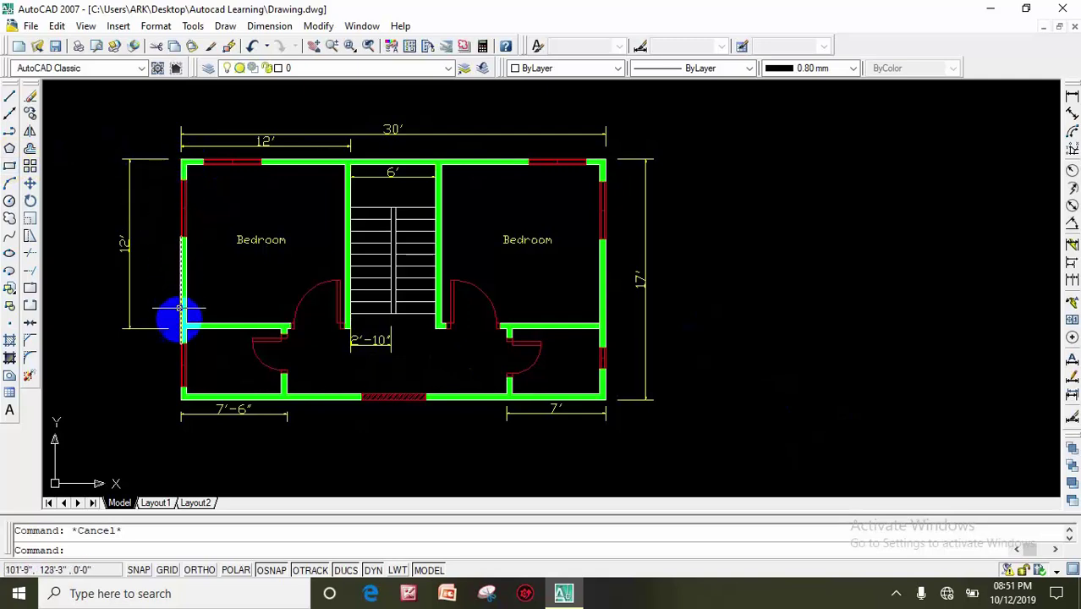
{"action": "left_click", "coordinate": [11, 167]}
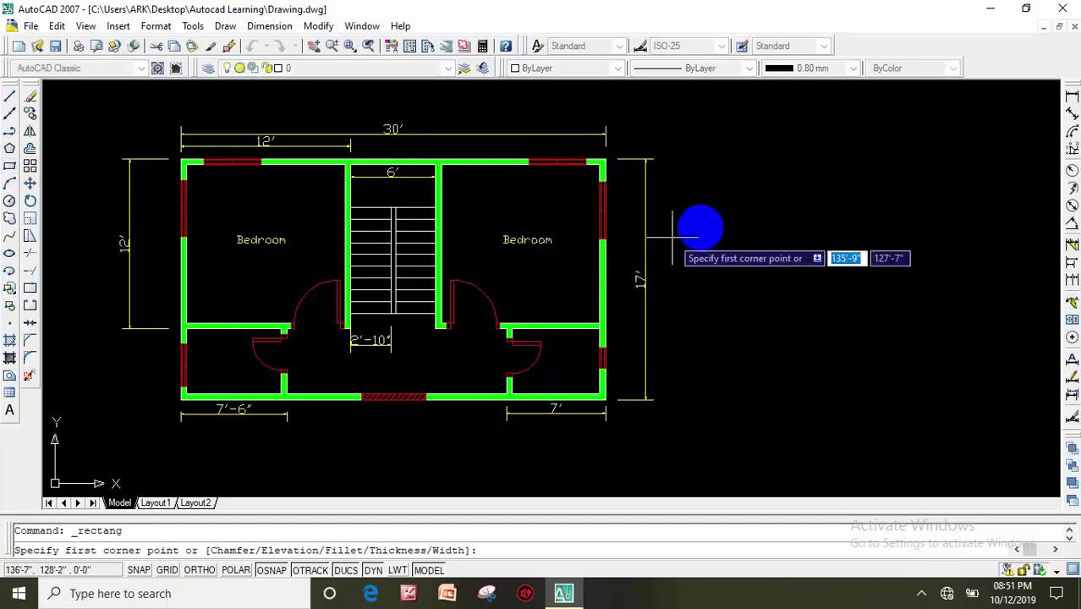
{"action": "middle_click_drag", "start_coordinate": [699, 222], "coordinate": [632, 229]}
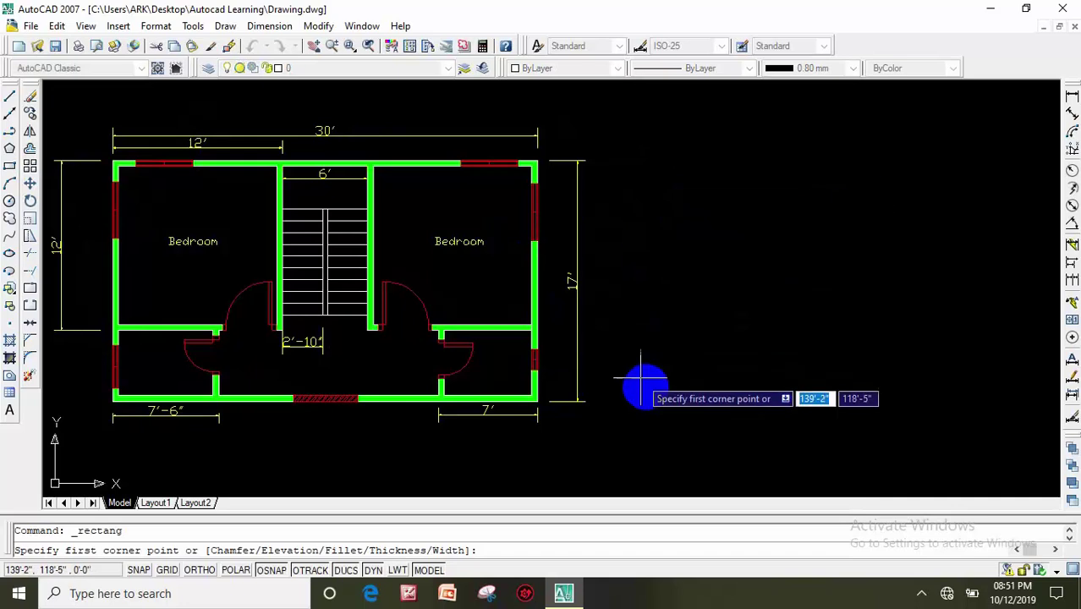
{"action": "left_click", "coordinate": [649, 400]}
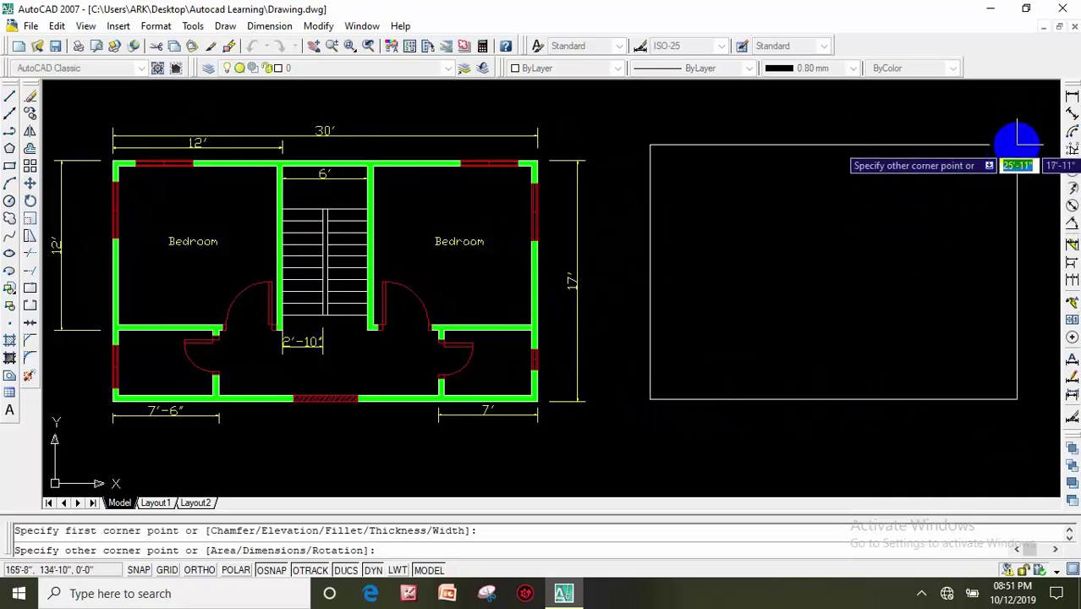
{"action": "type", "text": "30"}
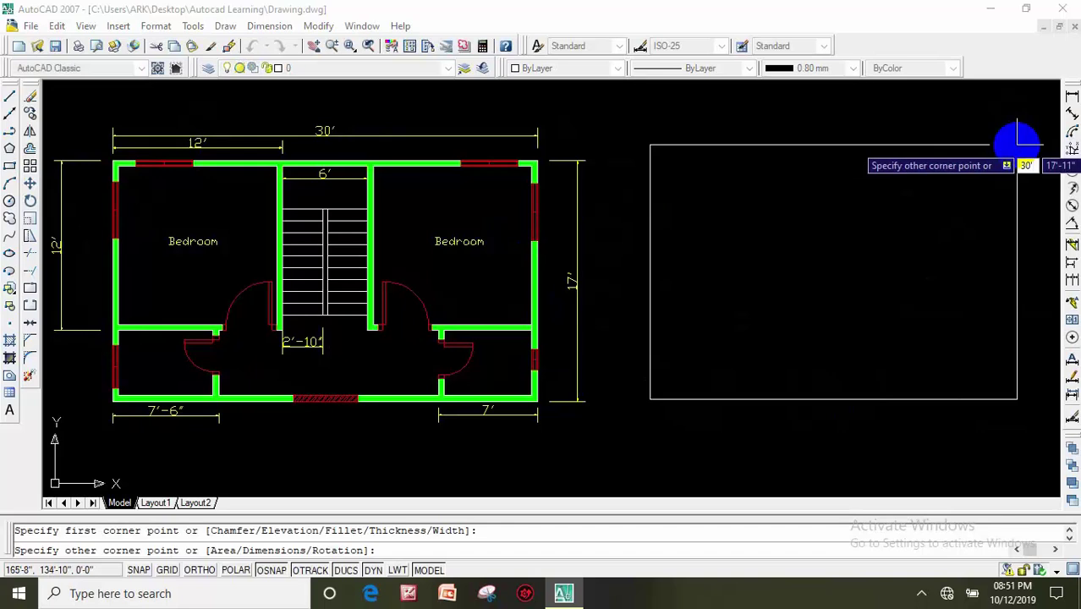
{"action": "key", "text": "Tab"}
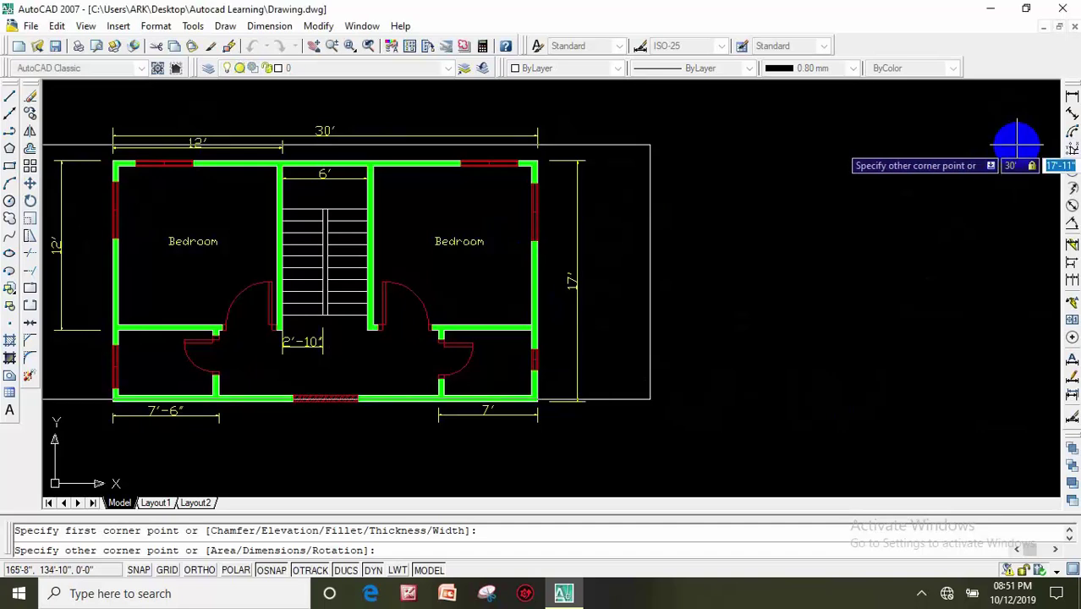
{"action": "type", "text": "17"}
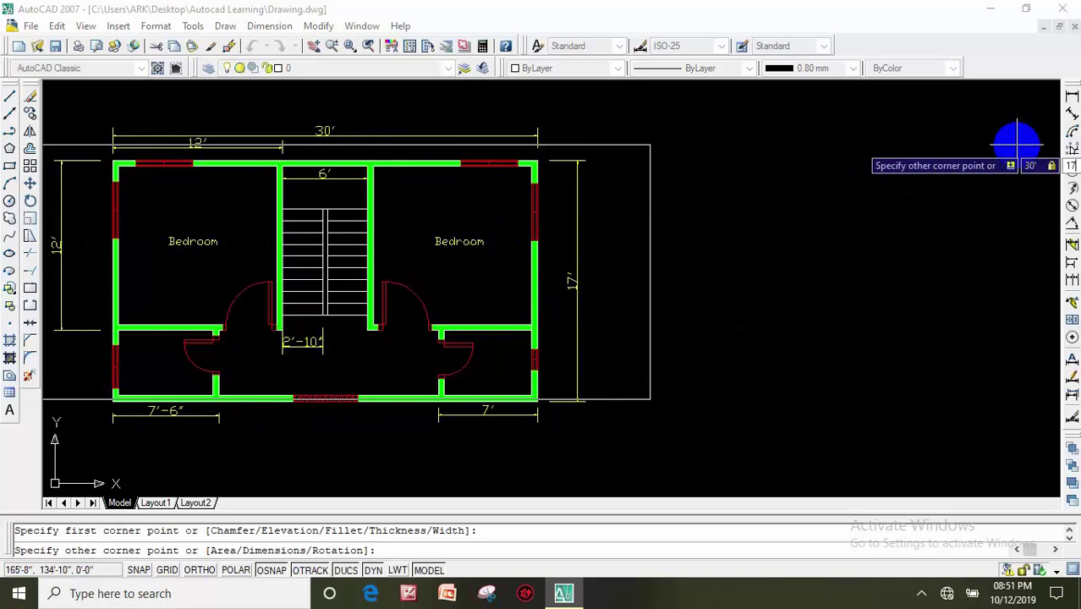
{"action": "key", "text": "Return"}
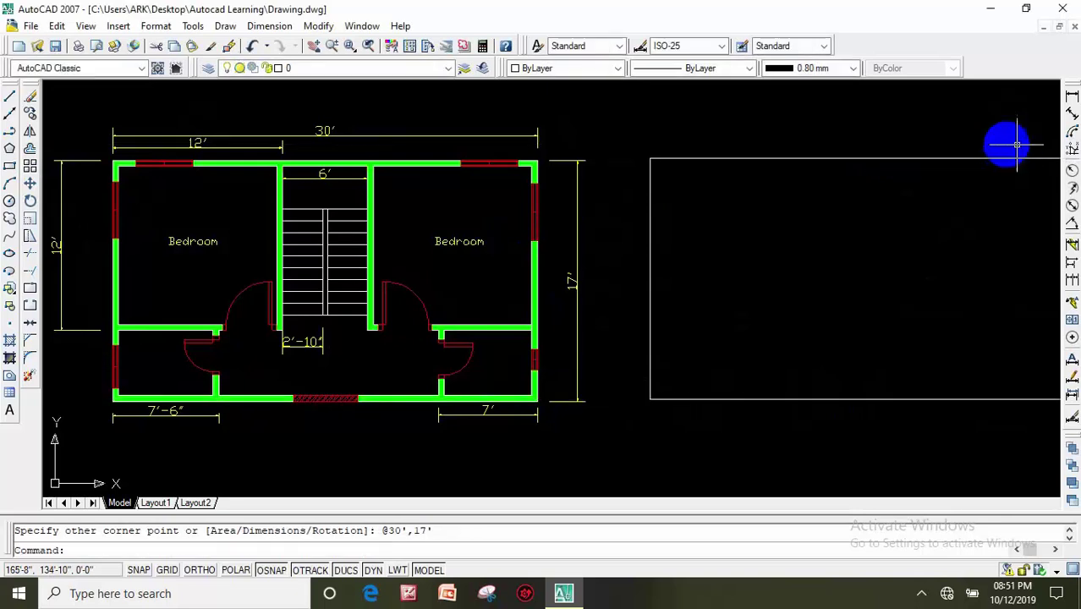
{"action": "scroll", "coordinate": [915, 204], "scroll_direction": "down", "scroll_amount": 4}
{"action": "middle_click_drag", "start_coordinate": [914, 204], "coordinate": [663, 226]}
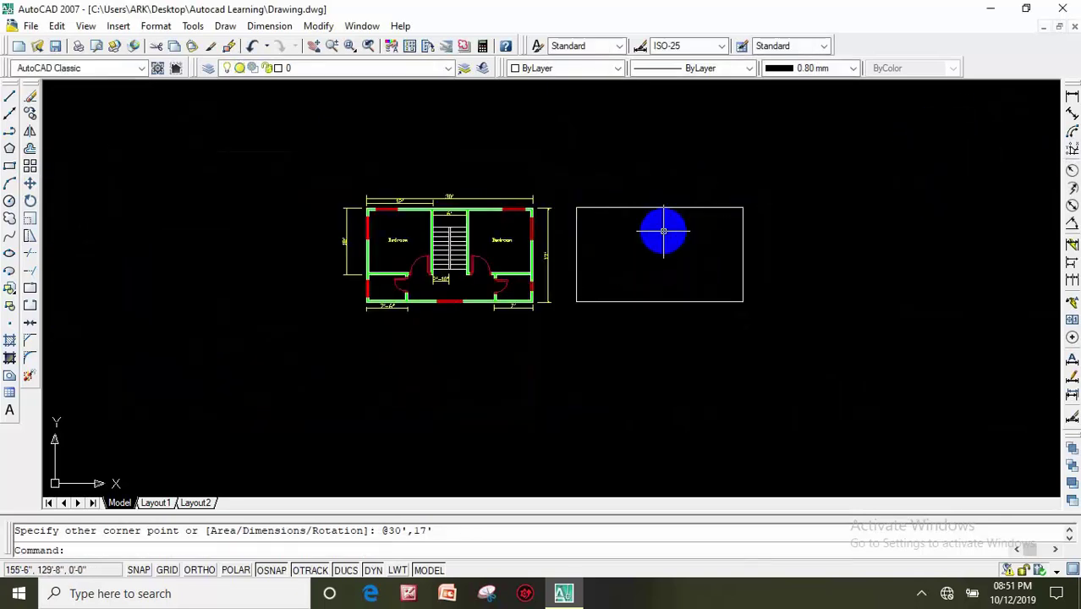
{"action": "scroll", "coordinate": [663, 224], "scroll_direction": "up", "scroll_amount": 2}
{"action": "scroll", "coordinate": [661, 219], "scroll_direction": "up", "scroll_amount": 3}
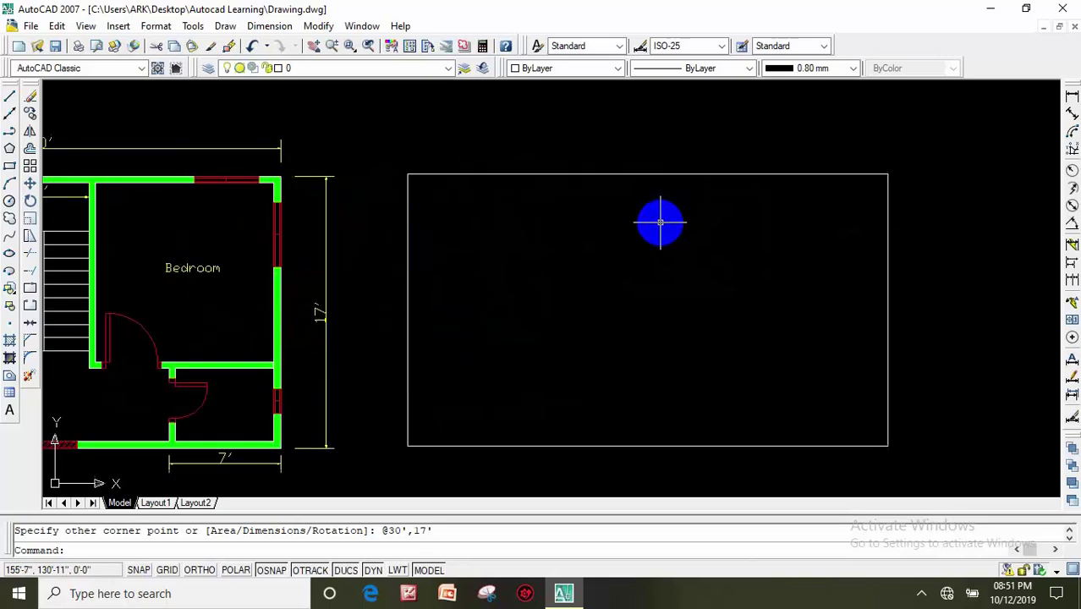
{"action": "scroll", "coordinate": [662, 220], "scroll_direction": "down", "scroll_amount": 2}
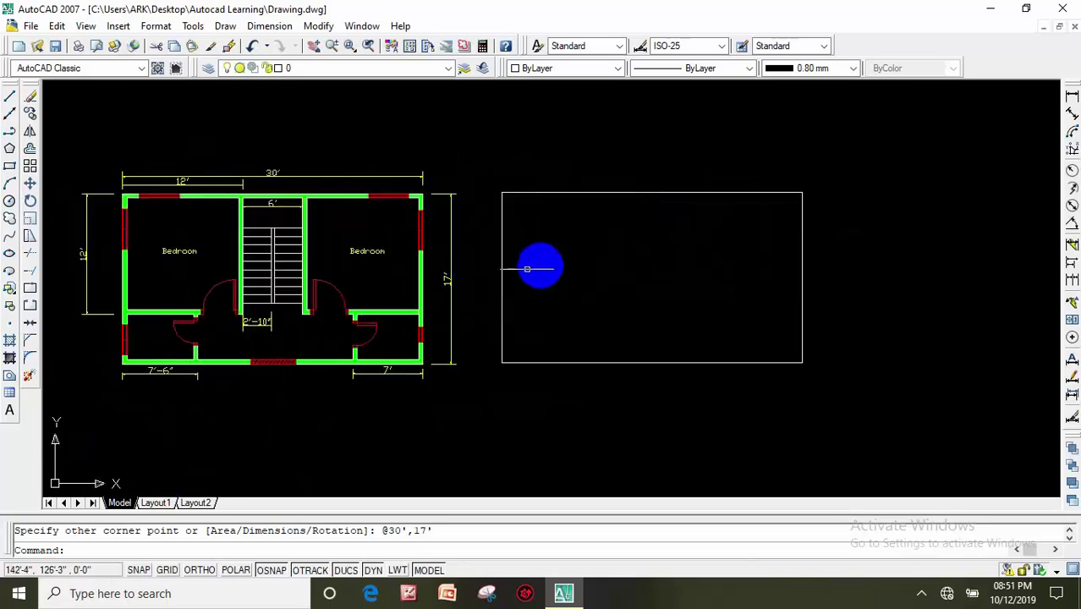
{"action": "middle_click_drag", "start_coordinate": [568, 267], "coordinate": [572, 279]}
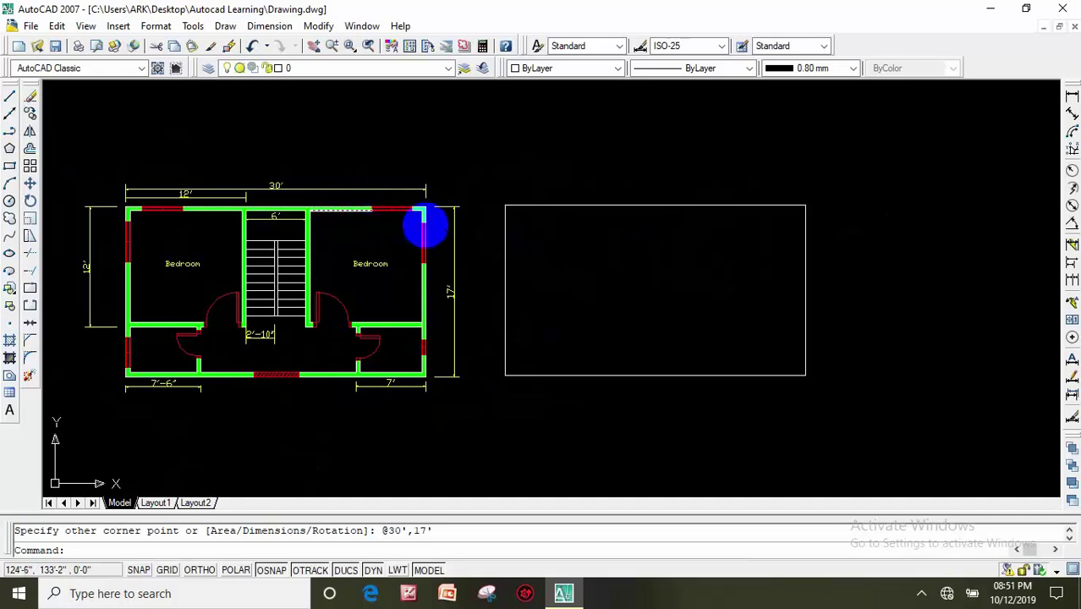
Offset the new 30' by 17' rectangle 5" inward to form its inner wall outline.
{"action": "left_click", "coordinate": [29, 167]}
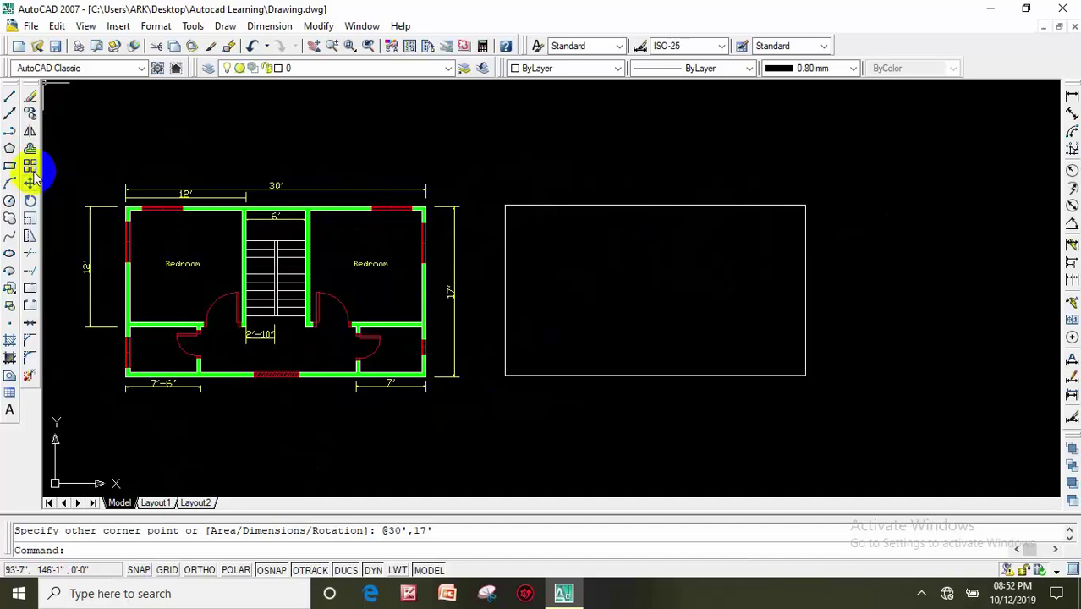
{"action": "left_click", "coordinate": [30, 148]}
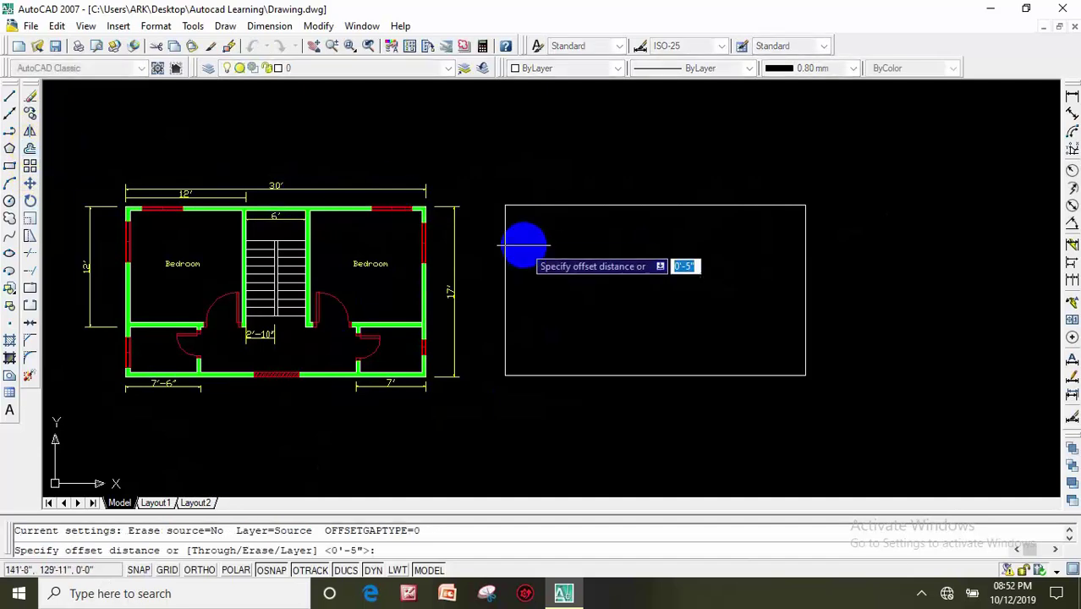
{"action": "type", "text": "5"}
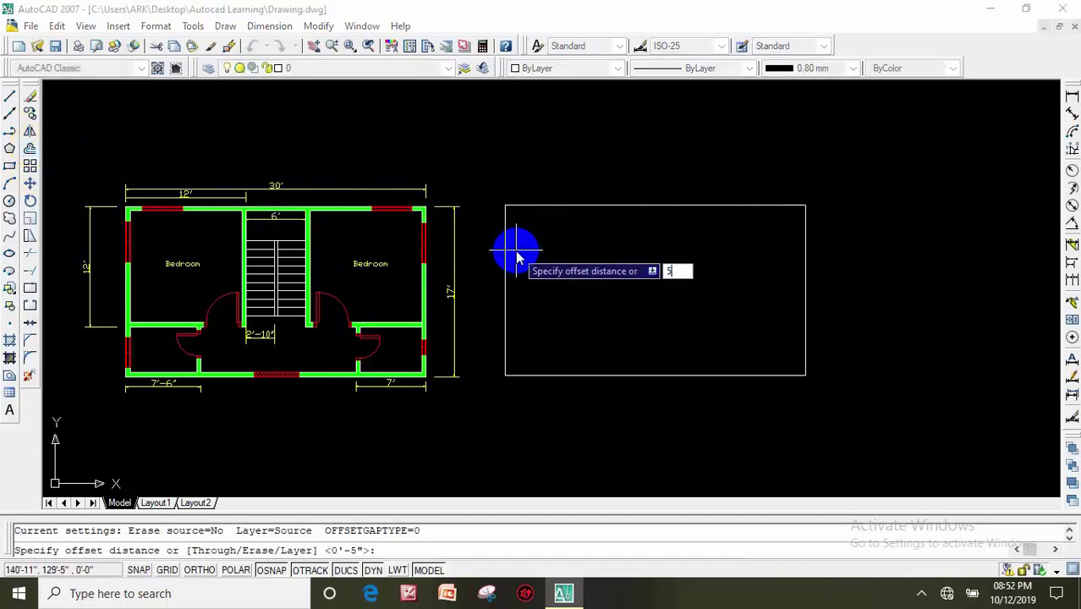
{"action": "key", "text": "Return"}
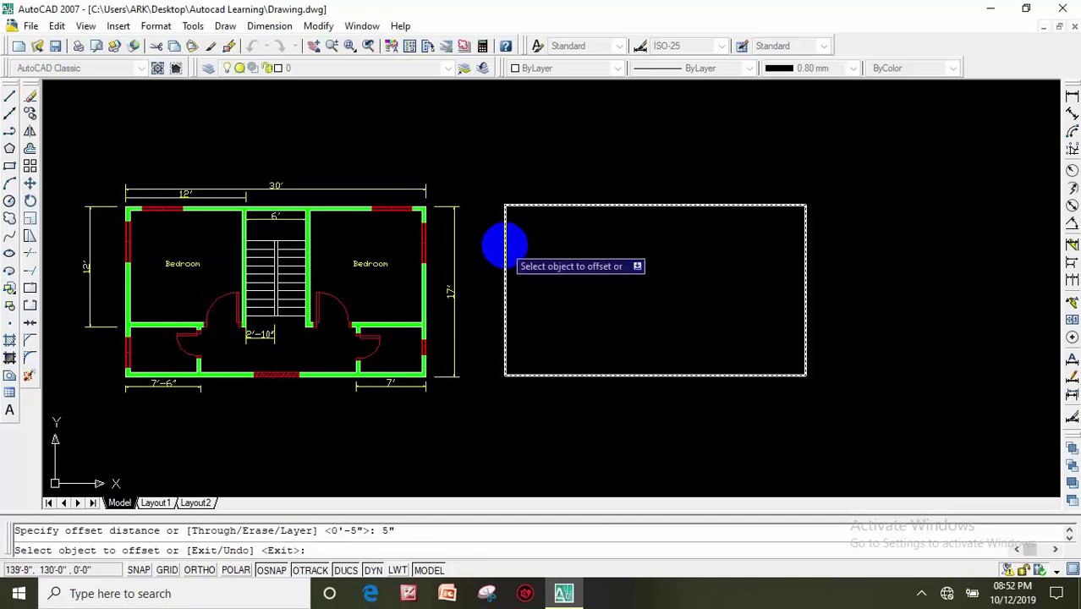
{"action": "left_click", "coordinate": [506, 244]}
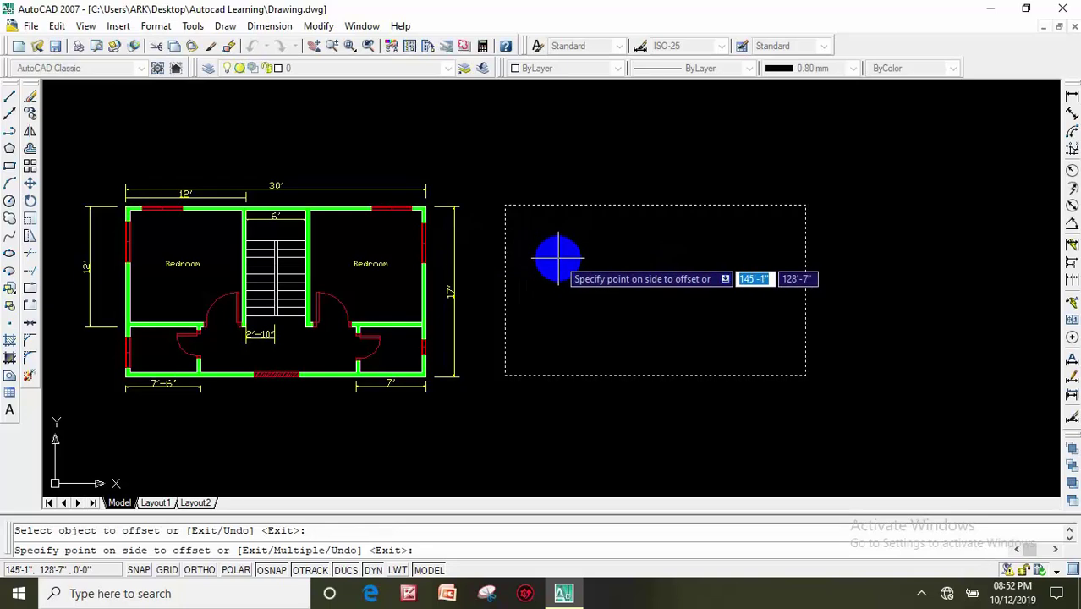
{"action": "left_click", "coordinate": [558, 256]}
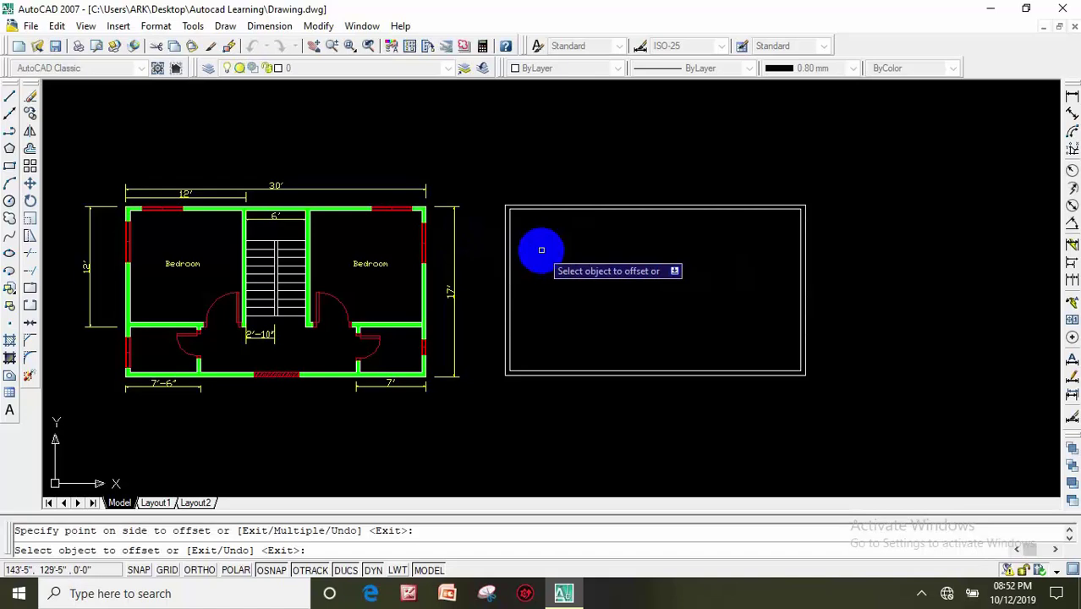
{"action": "scroll", "coordinate": [541, 249], "scroll_direction": "up", "scroll_amount": 2}
{"action": "scroll", "coordinate": [507, 249], "scroll_direction": "up", "scroll_amount": 1}
{"action": "scroll", "coordinate": [490, 248], "scroll_direction": "down", "scroll_amount": 3}
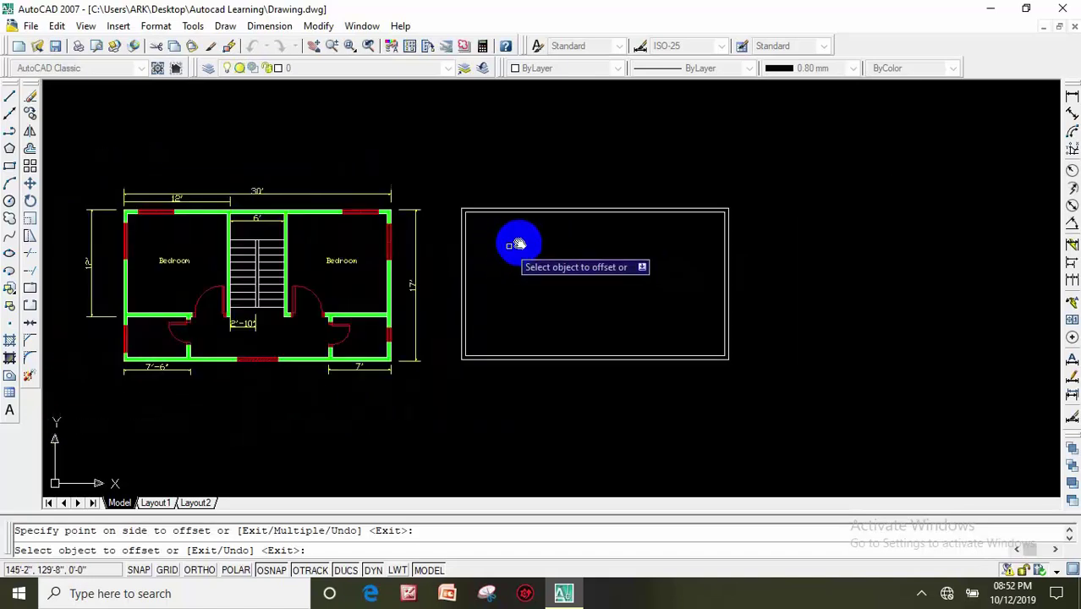
{"action": "middle_click_drag", "start_coordinate": [518, 244], "coordinate": [552, 227]}
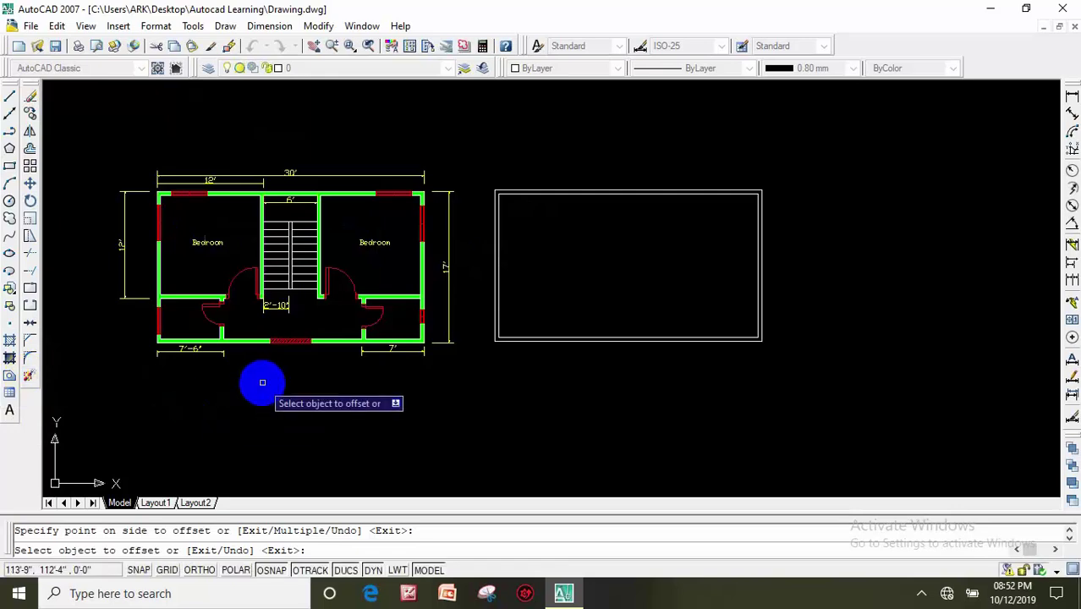
{"action": "key", "text": "Escape"}
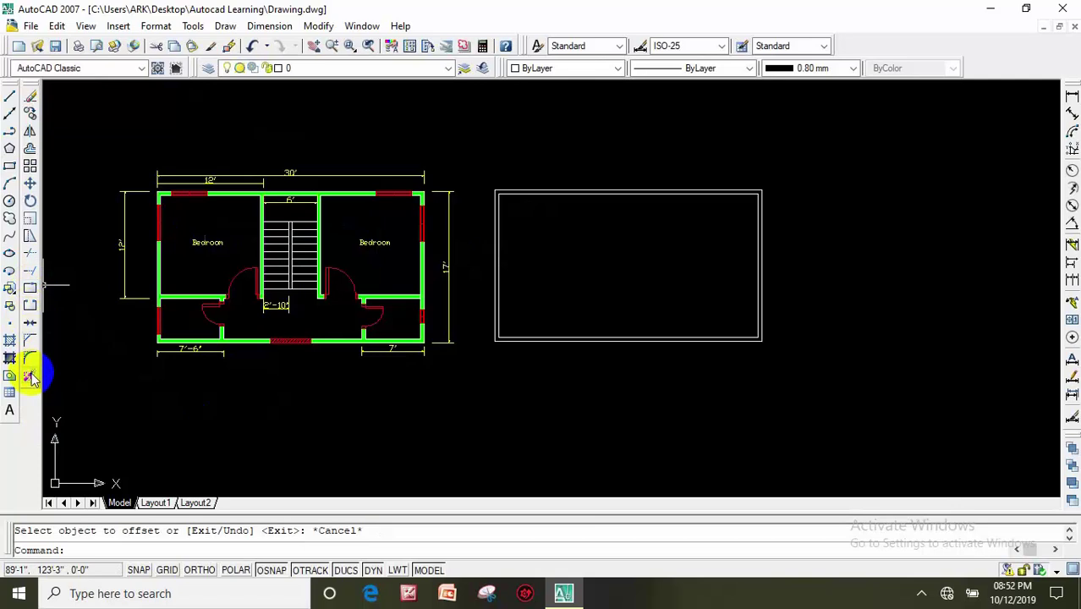
Explode the 30' by 17' rectangle outline into individual lines with the Explode tool.
{"action": "left_click", "coordinate": [546, 195]}
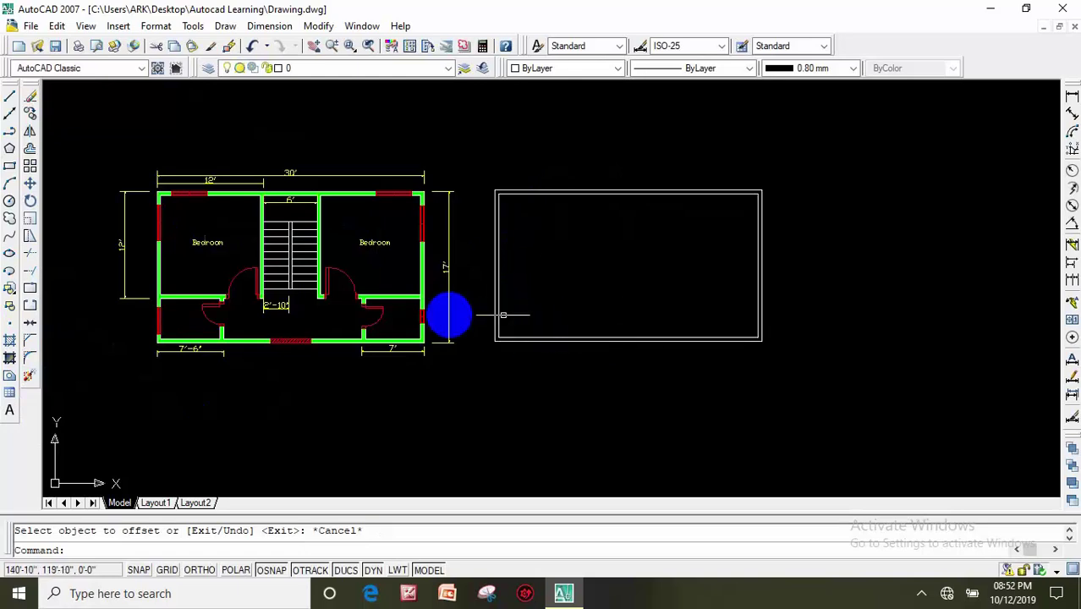
{"action": "left_click", "coordinate": [28, 376]}
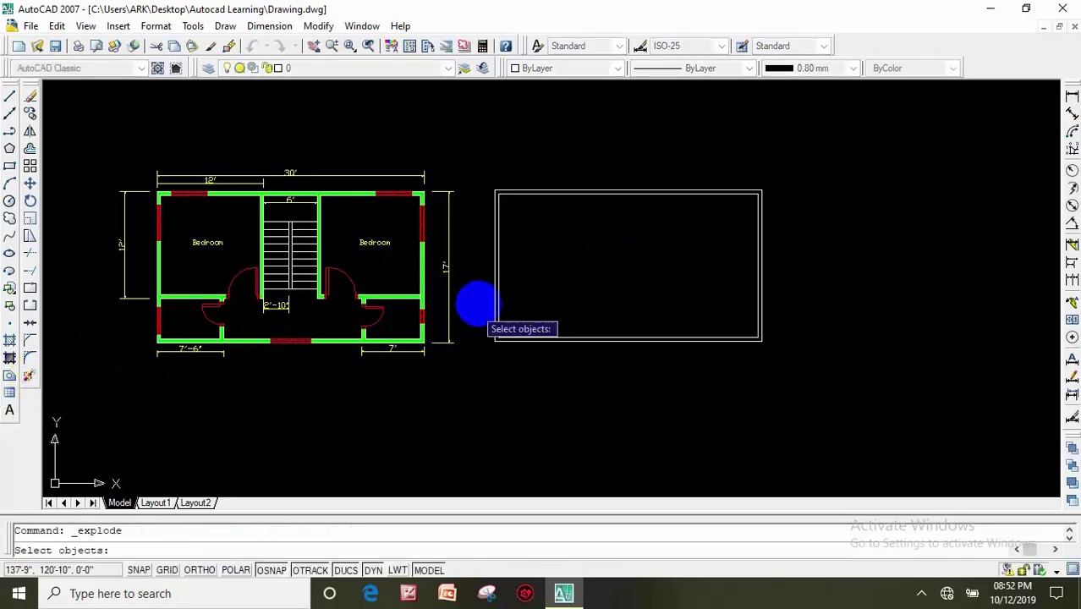
{"action": "left_click", "coordinate": [500, 268]}
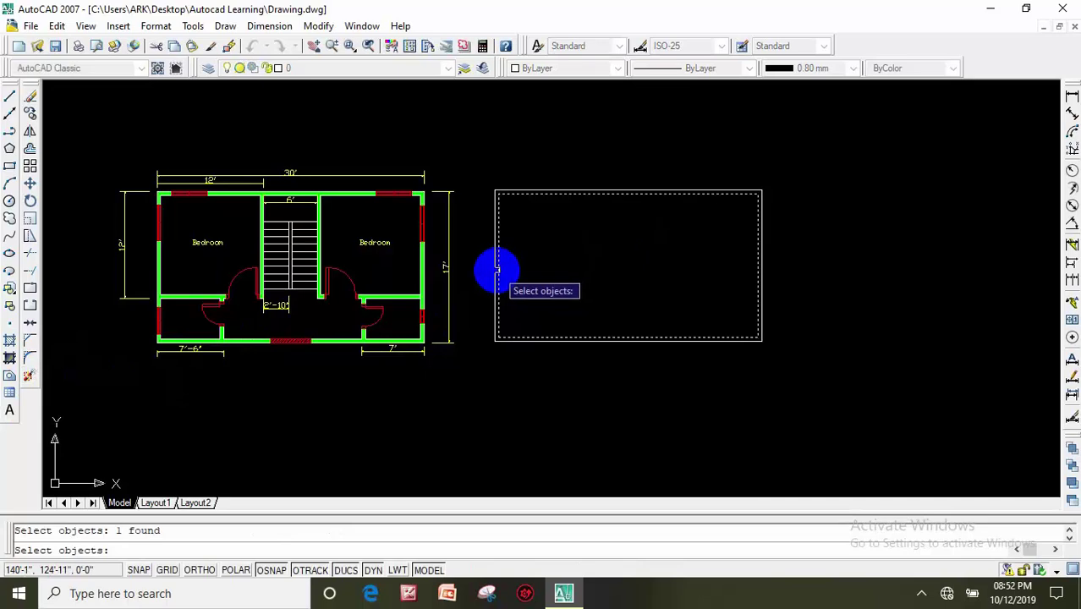
{"action": "key", "text": "Return"}
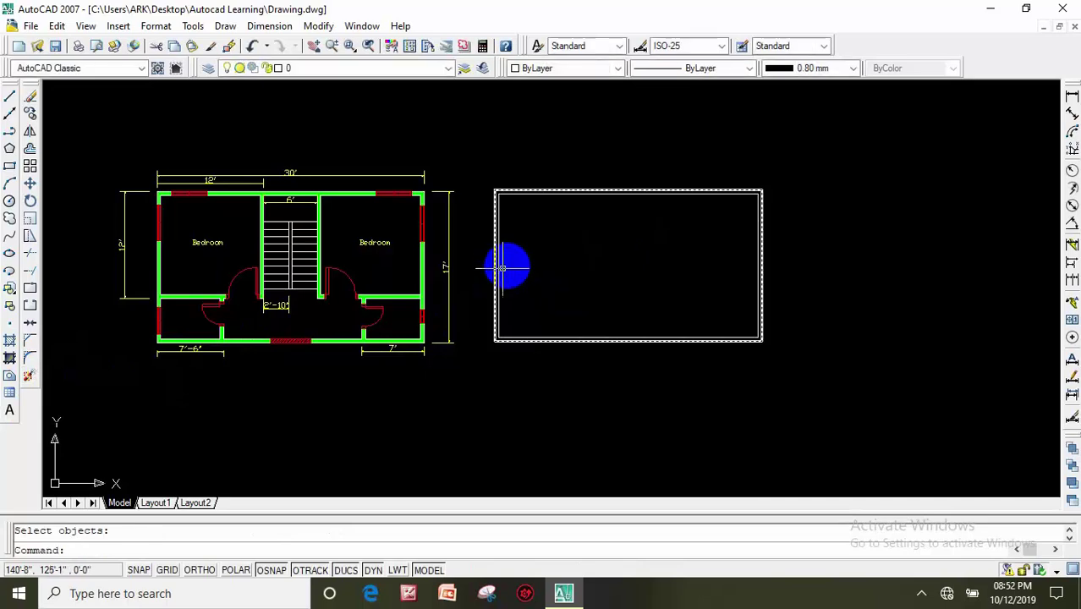
{"action": "scroll", "coordinate": [509, 261], "scroll_direction": "up", "scroll_amount": 2}
{"action": "scroll", "coordinate": [504, 254], "scroll_direction": "up", "scroll_amount": 4}
{"action": "scroll", "coordinate": [492, 254], "scroll_direction": "down", "scroll_amount": 2}
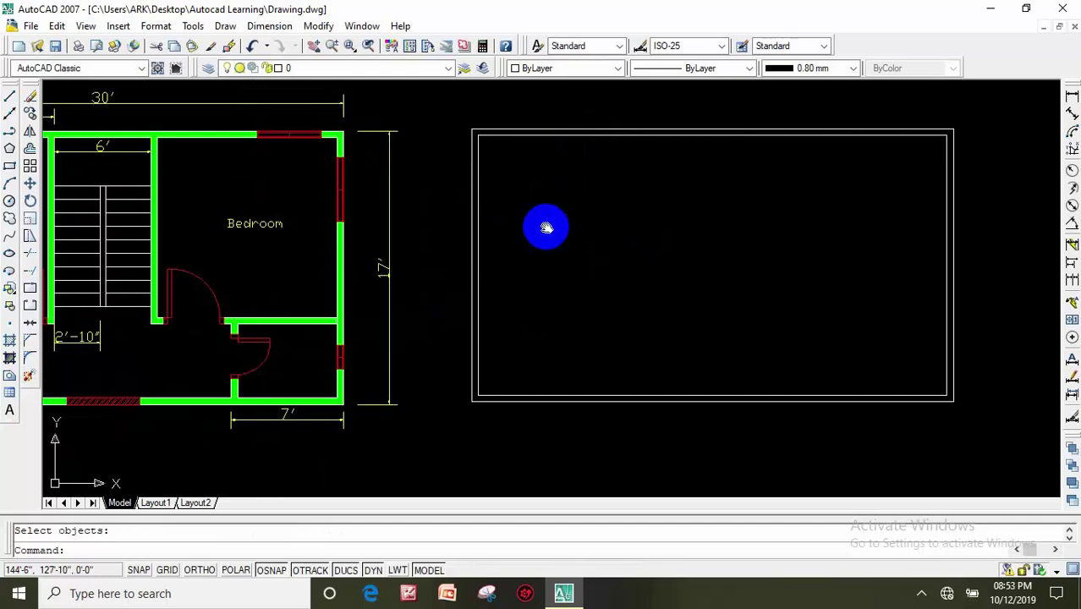
{"action": "middle_click_drag", "start_coordinate": [547, 226], "coordinate": [488, 237]}
{"action": "scroll", "coordinate": [140, 227], "scroll_direction": "down", "scroll_amount": 2}
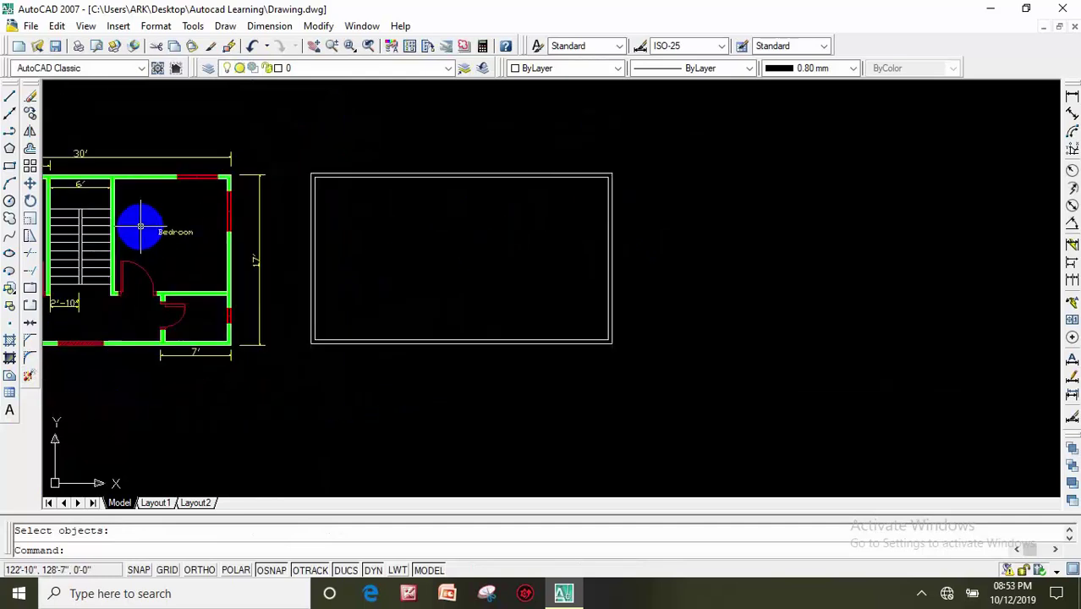
{"action": "middle_click_drag", "start_coordinate": [141, 227], "coordinate": [296, 220]}
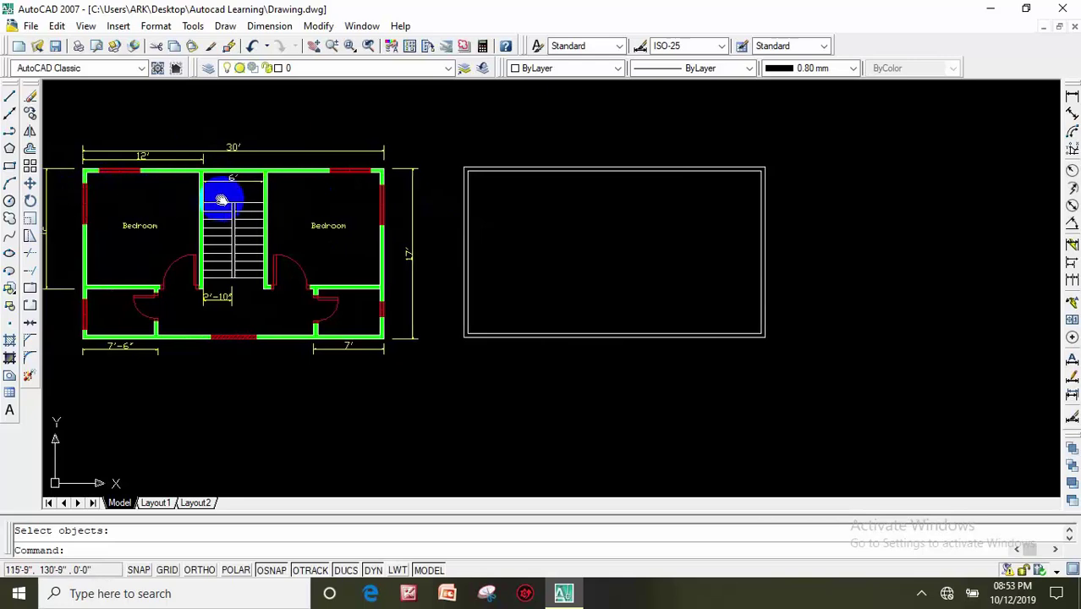
{"action": "middle_click_drag", "start_coordinate": [224, 198], "coordinate": [209, 205]}
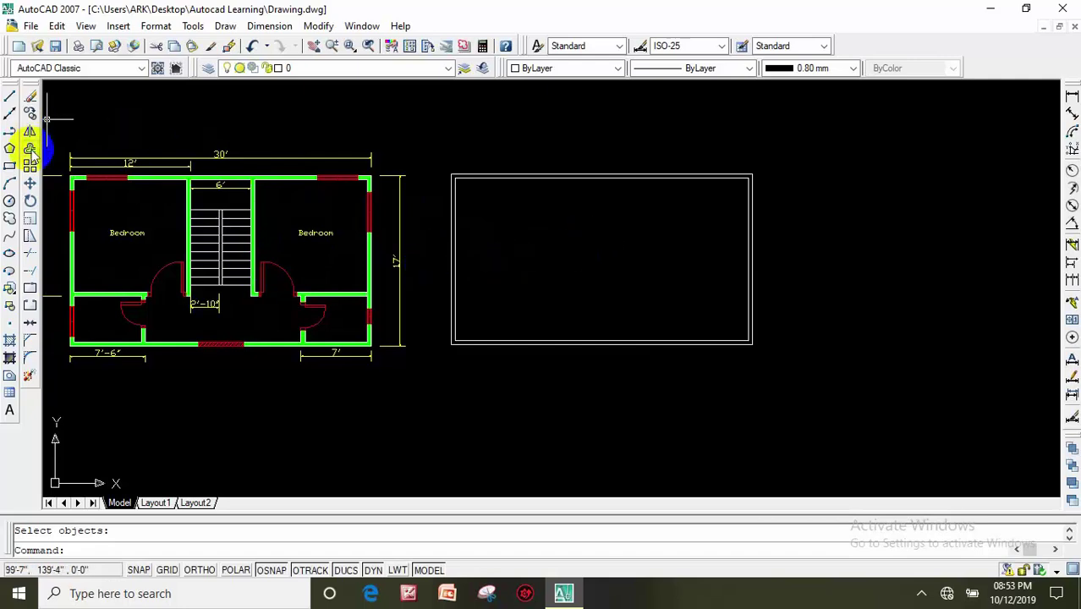
Offset the inner rectangle's left and right sides inward by 11'7".
{"action": "left_click", "coordinate": [30, 149]}
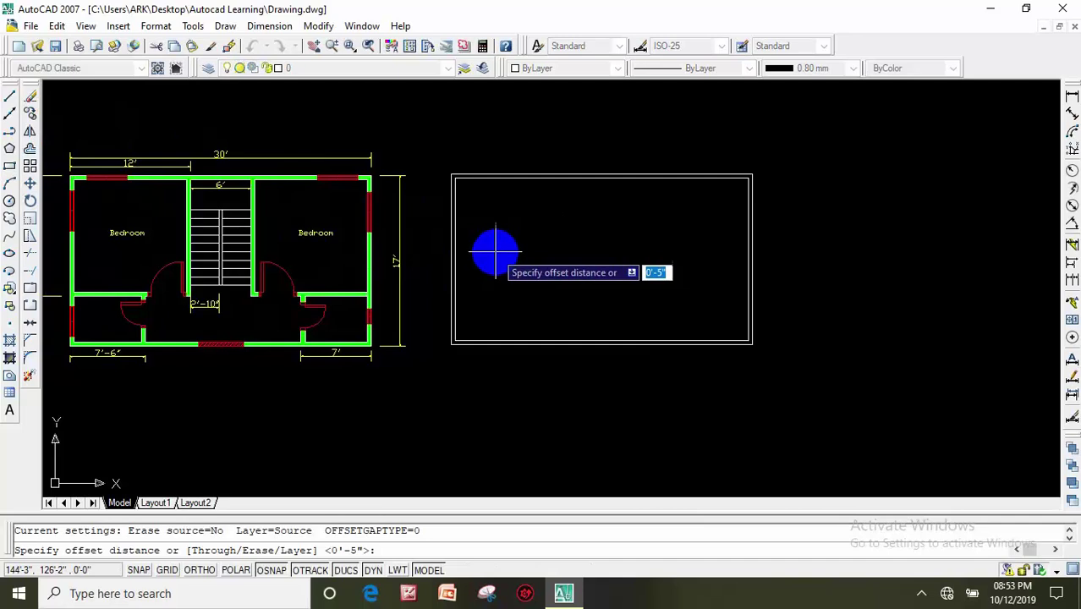
{"action": "type", "text": "11'7"}
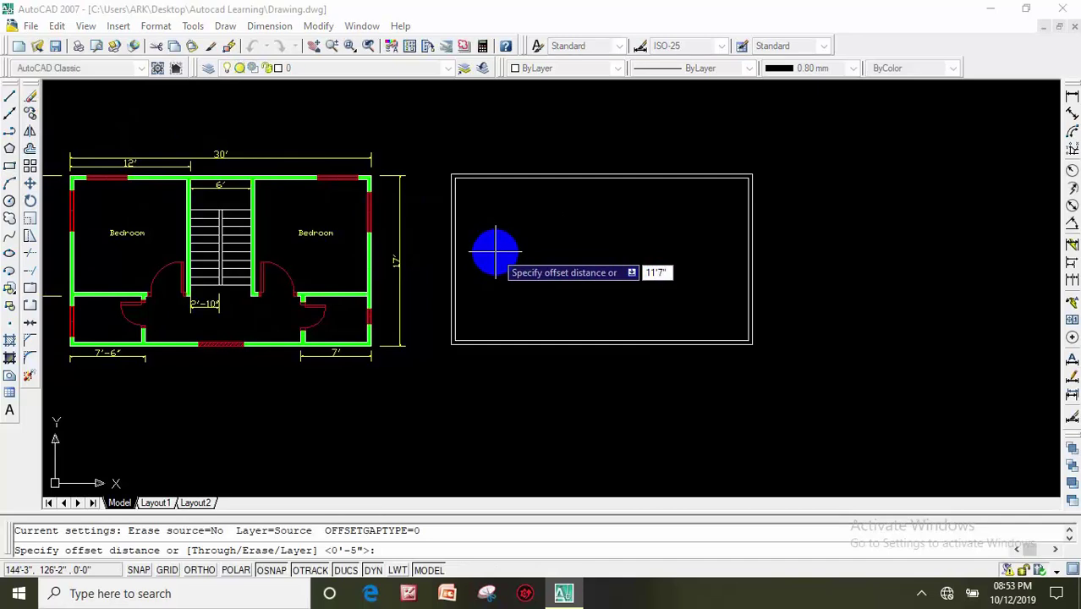
{"action": "key", "text": "Return"}
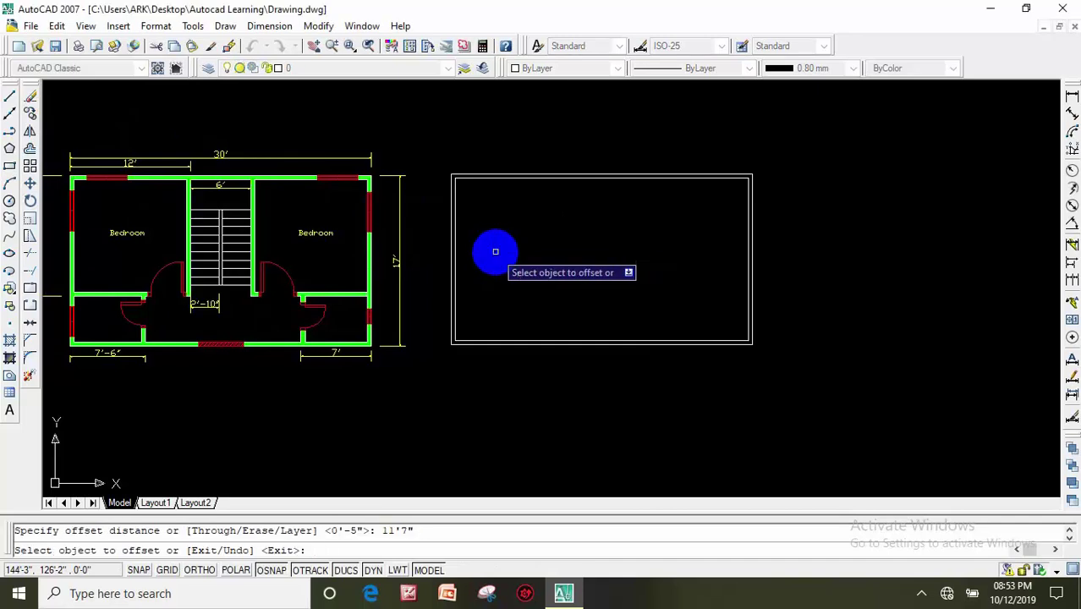
{"action": "scroll", "coordinate": [483, 249], "scroll_direction": "up", "scroll_amount": 3}
{"action": "scroll", "coordinate": [466, 271], "scroll_direction": "down", "scroll_amount": 1}
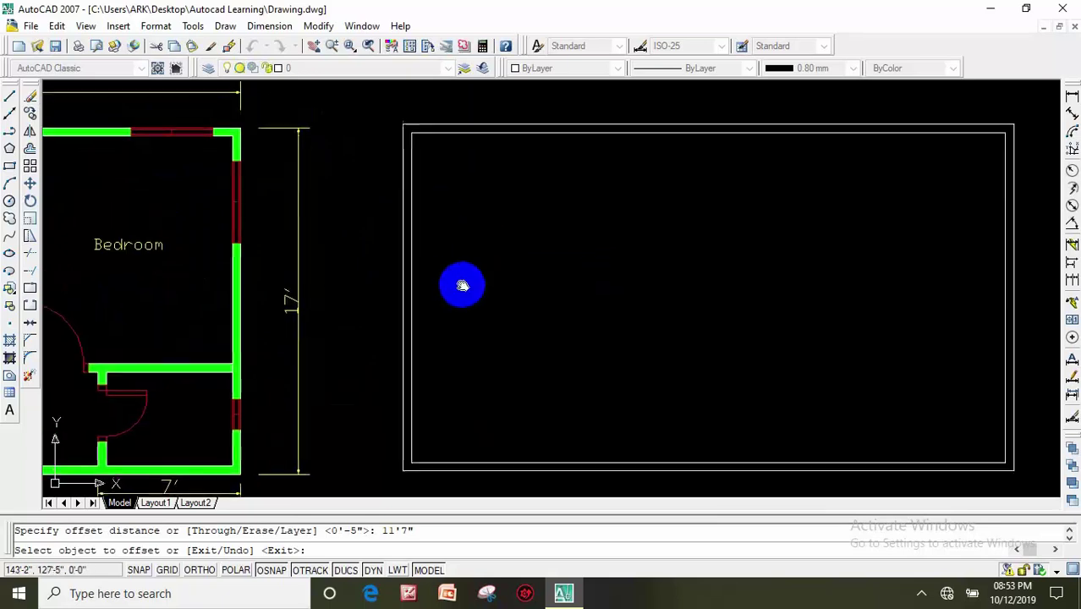
{"action": "left_click", "coordinate": [411, 218]}
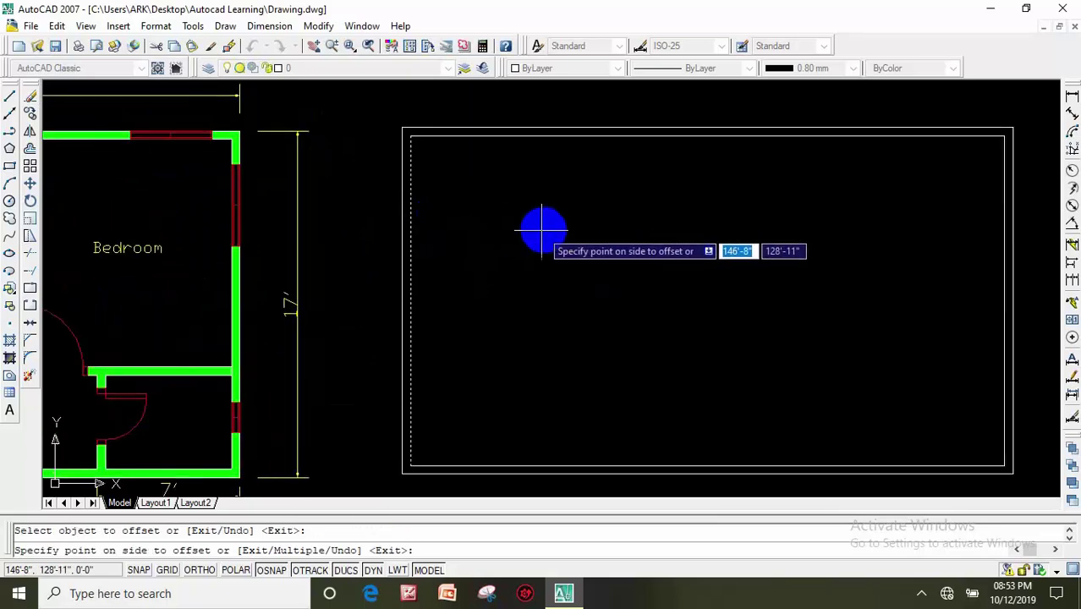
{"action": "left_click", "coordinate": [572, 227]}
{"action": "middle_click_drag", "start_coordinate": [844, 278], "coordinate": [693, 244]}
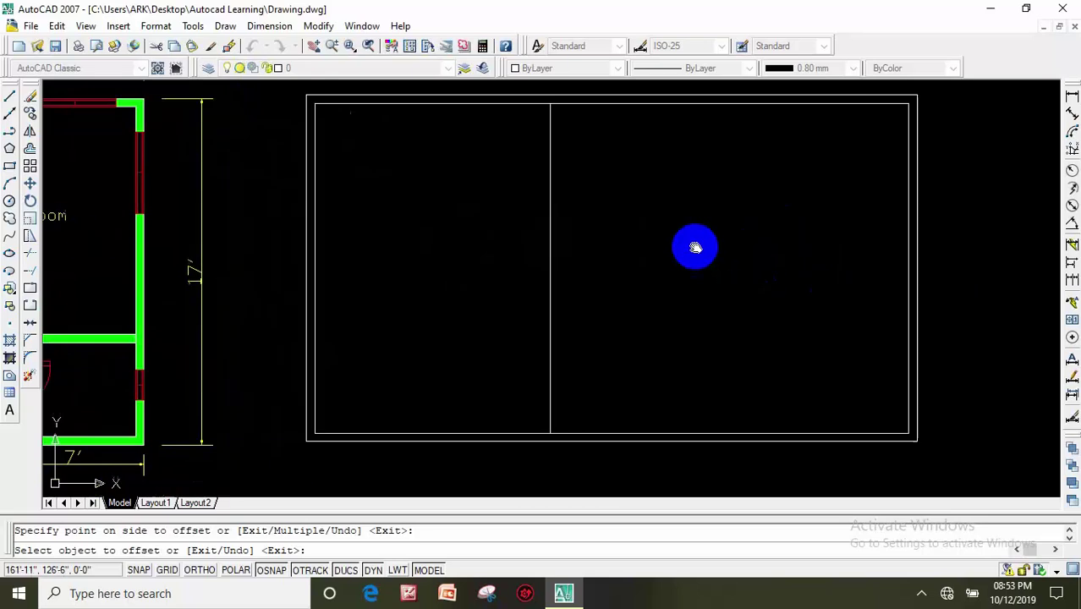
{"action": "middle_click_drag", "start_coordinate": [939, 233], "coordinate": [838, 229]}
{"action": "scroll", "coordinate": [308, 234], "scroll_direction": "down", "scroll_amount": 1}
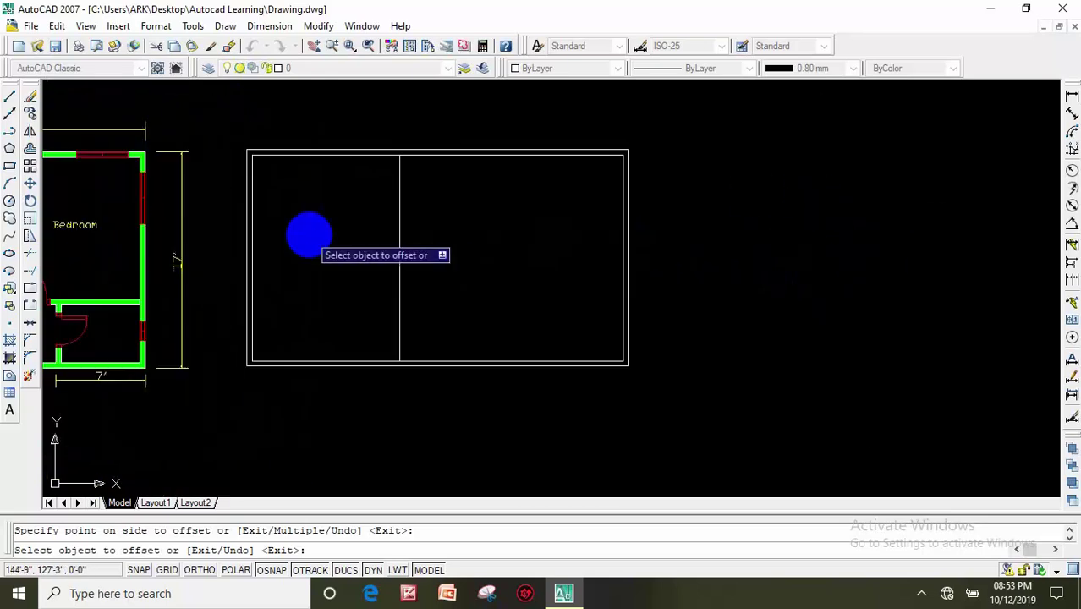
{"action": "scroll", "coordinate": [309, 234], "scroll_direction": "down", "scroll_amount": 1}
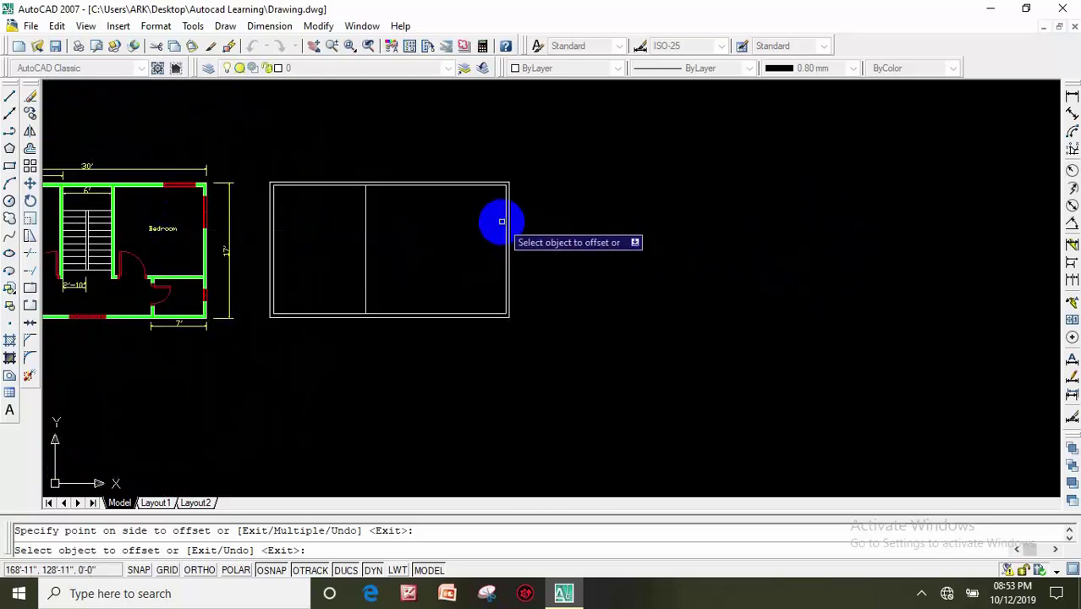
{"action": "scroll", "coordinate": [506, 222], "scroll_direction": "up", "scroll_amount": 3}
{"action": "left_click", "coordinate": [504, 216]}
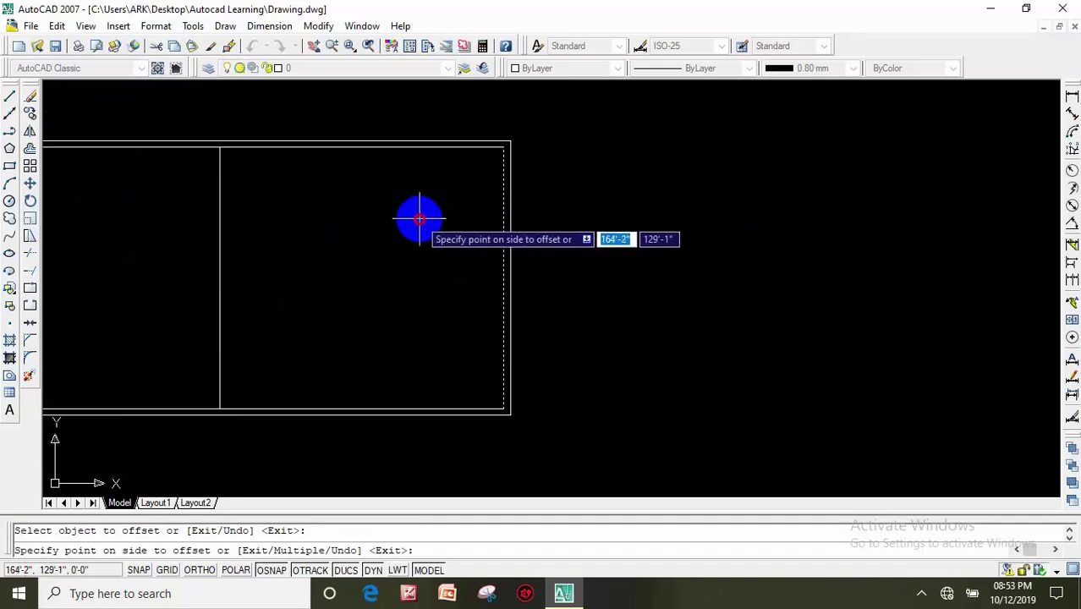
{"action": "left_click", "coordinate": [356, 220]}
{"action": "scroll", "coordinate": [555, 217], "scroll_direction": "down", "scroll_amount": 2}
{"action": "scroll", "coordinate": [556, 220], "scroll_direction": "up", "scroll_amount": 1}
{"action": "scroll", "coordinate": [581, 224], "scroll_direction": "down", "scroll_amount": 1}
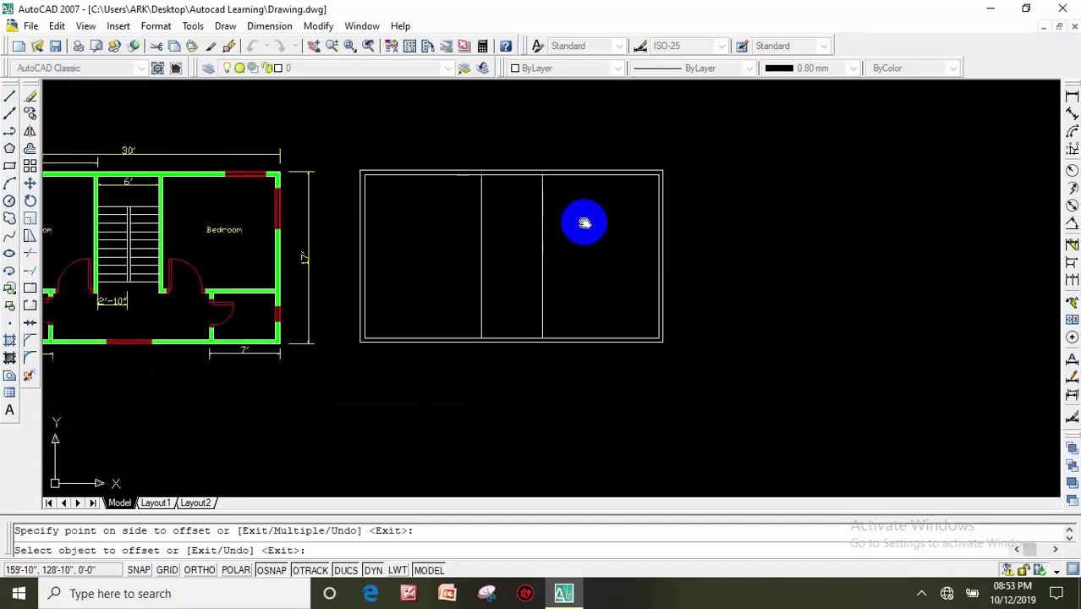
{"action": "scroll", "coordinate": [581, 224], "scroll_direction": "down", "scroll_amount": 1}
{"action": "scroll", "coordinate": [461, 235], "scroll_direction": "up", "scroll_amount": 1}
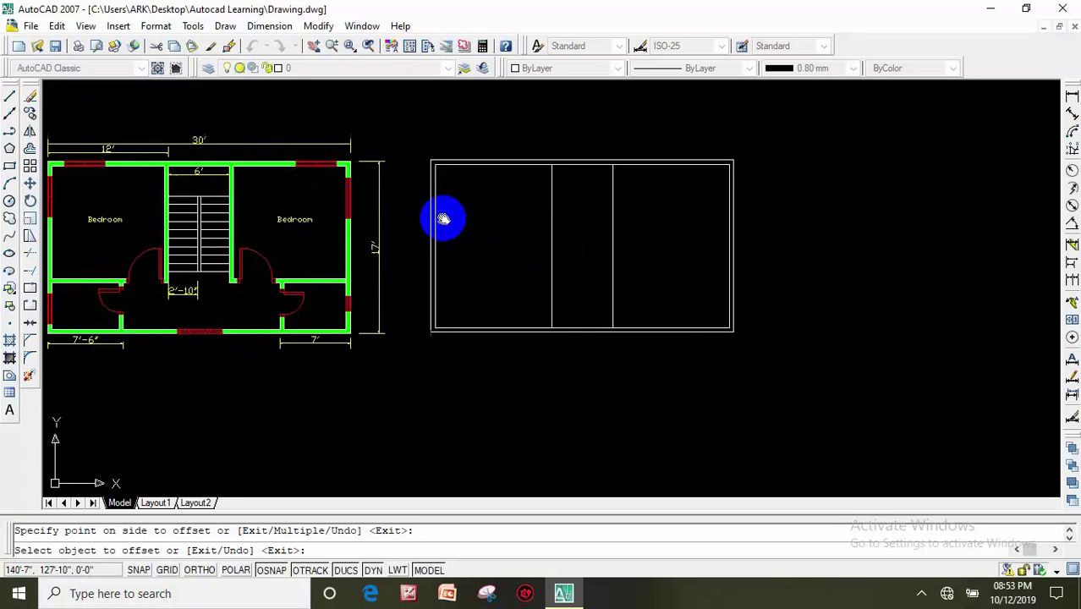
{"action": "middle_click_drag", "start_coordinate": [399, 230], "coordinate": [504, 199]}
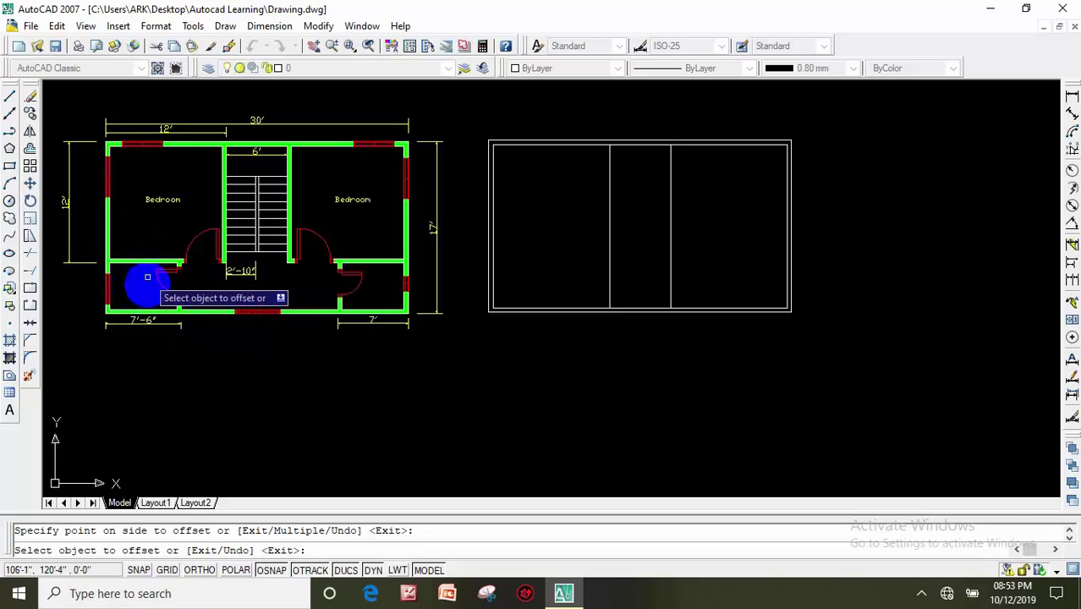
{"action": "scroll", "coordinate": [380, 290], "scroll_direction": "up", "scroll_amount": 2}
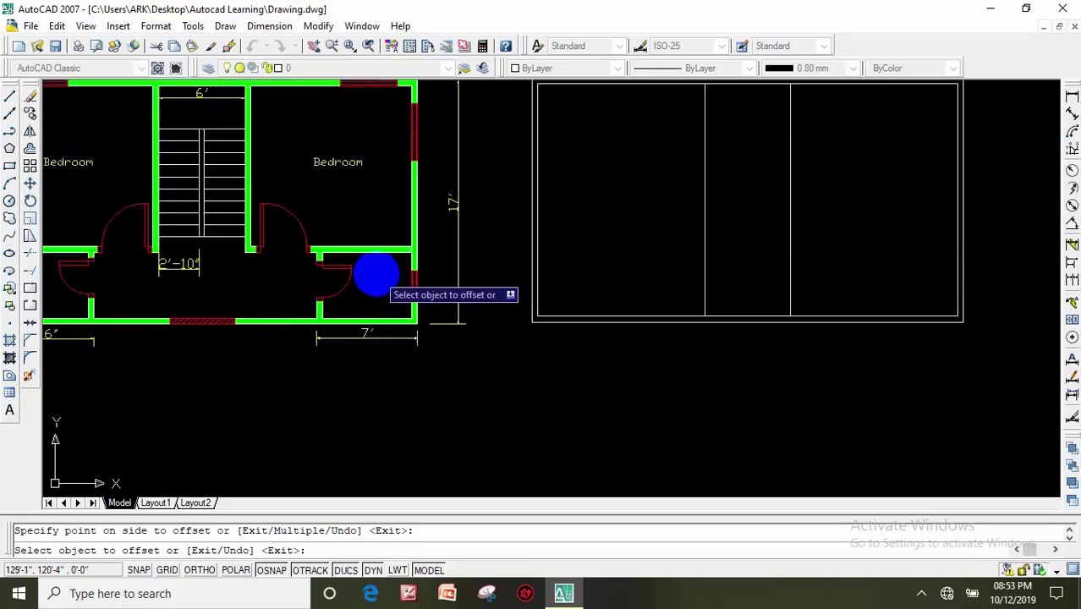
{"action": "scroll", "coordinate": [385, 335], "scroll_direction": "down", "scroll_amount": 2}
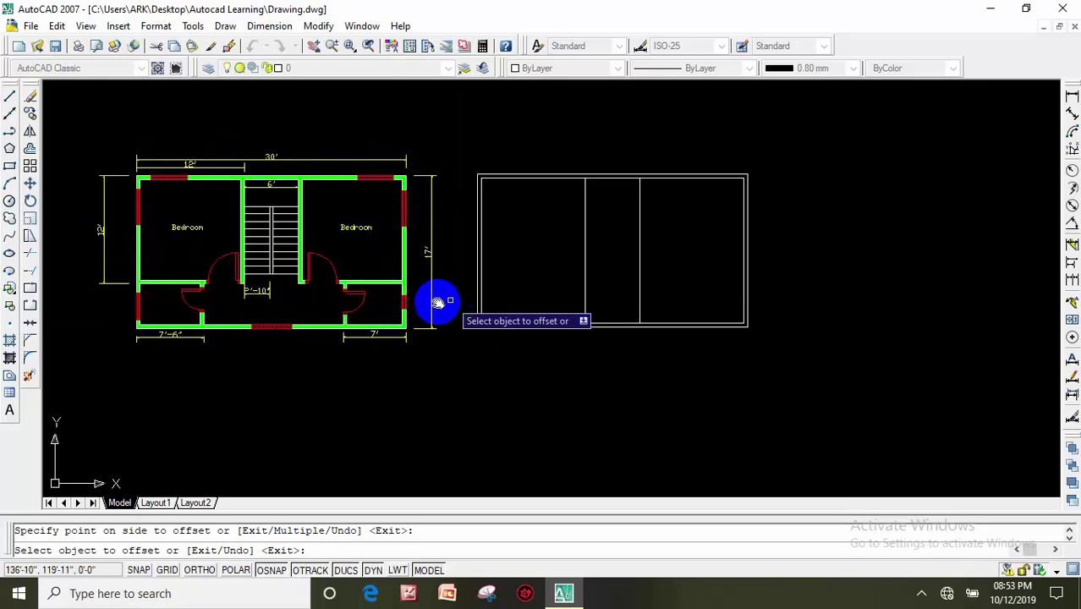
{"action": "middle_click_drag", "start_coordinate": [434, 302], "coordinate": [422, 357]}
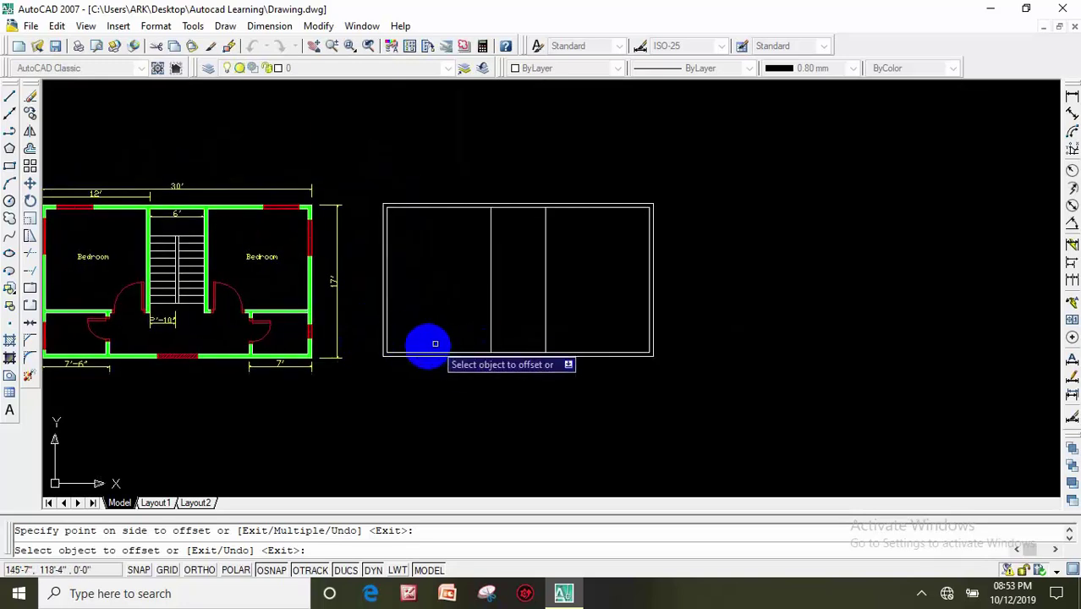
{"action": "key", "text": "Escape"}
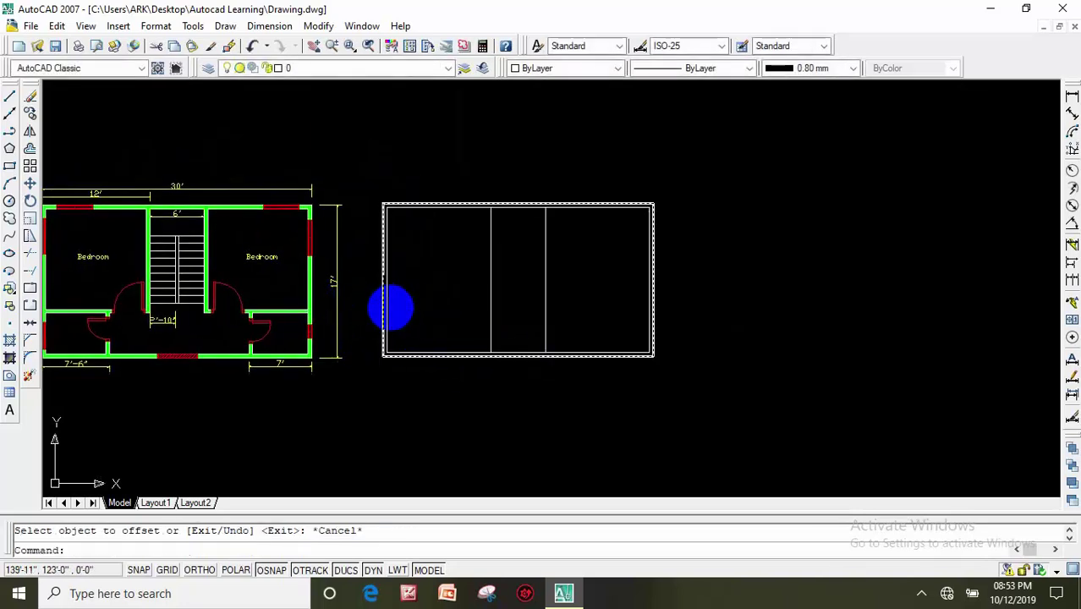
{"action": "middle_click_drag", "start_coordinate": [388, 312], "coordinate": [460, 272]}
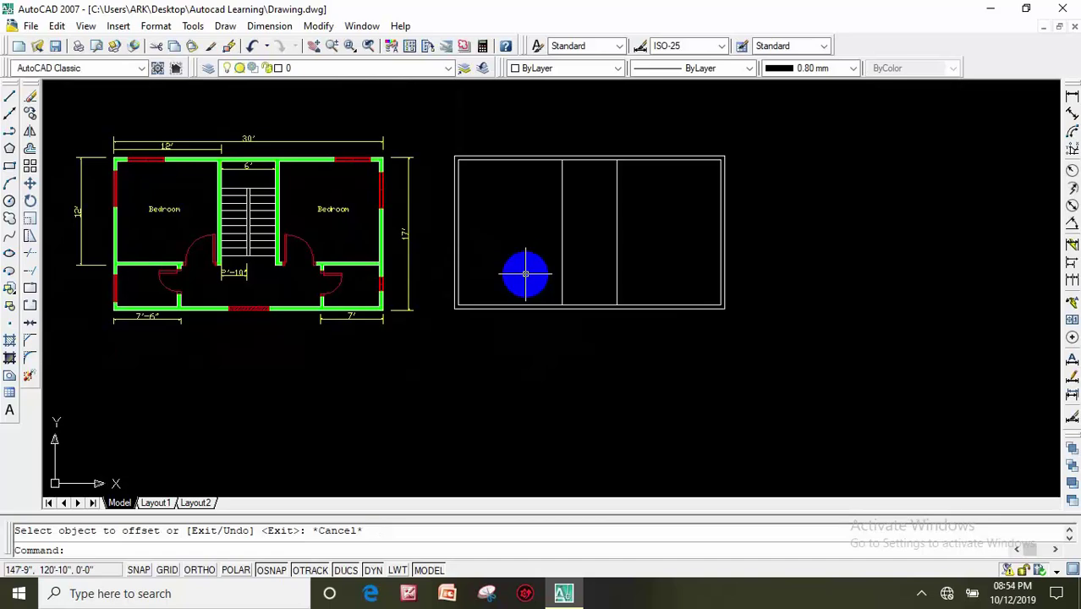
Offset the inner left side 7'1" into the rectangle.
{"action": "left_click", "coordinate": [31, 149]}
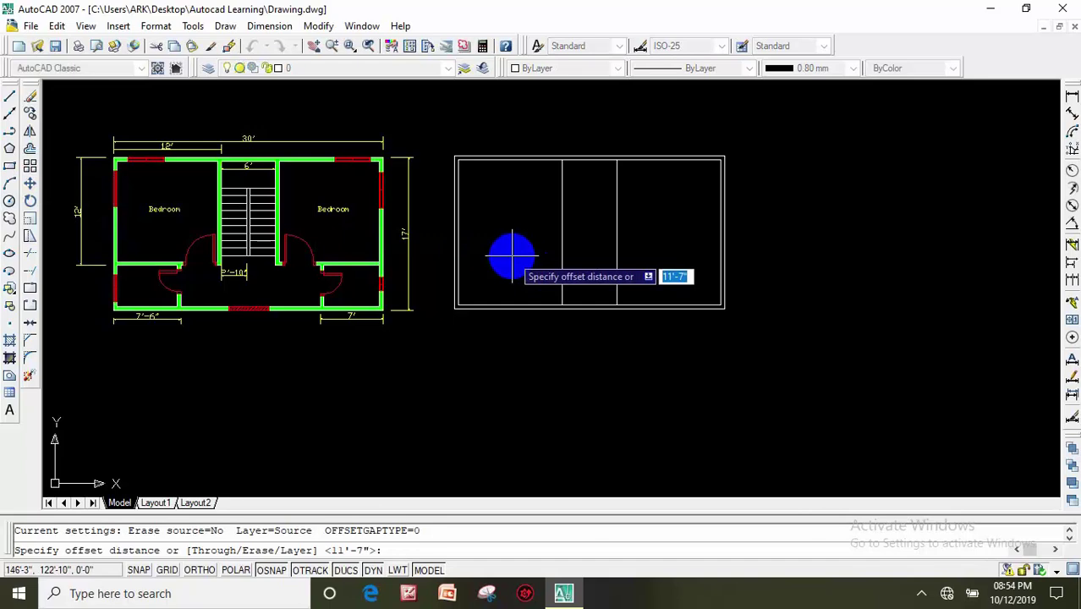
{"action": "type", "text": "7'1"}
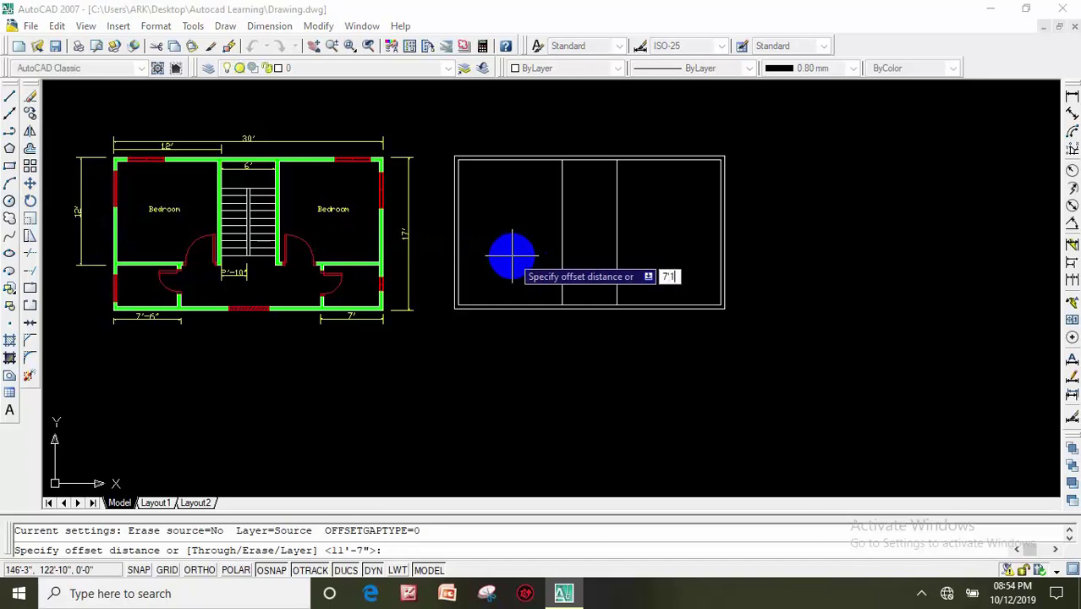
{"action": "key", "text": "Return"}
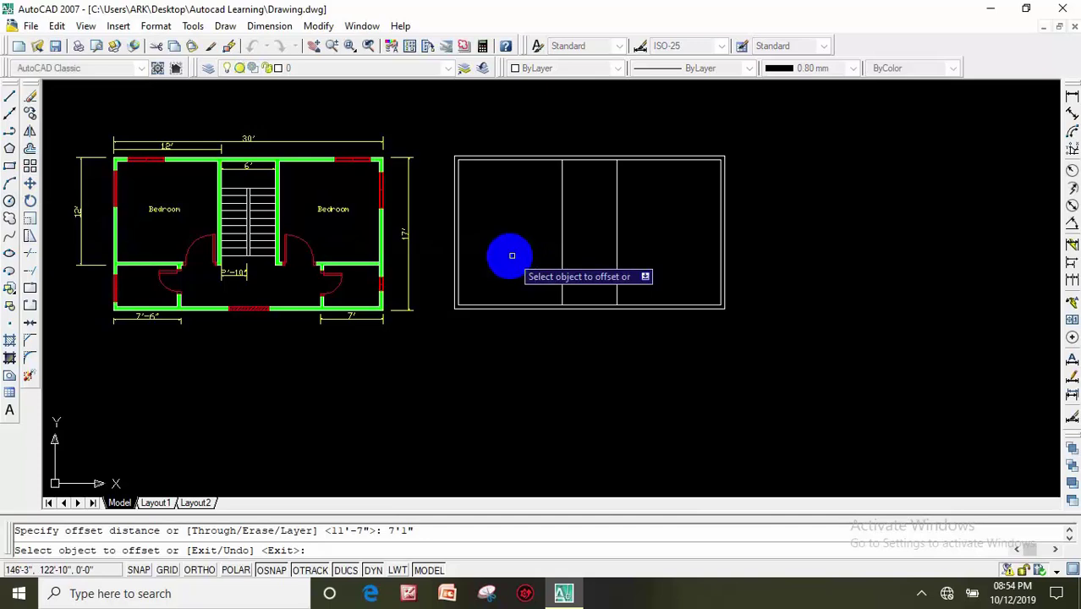
{"action": "scroll", "coordinate": [512, 256], "scroll_direction": "up", "scroll_amount": 3}
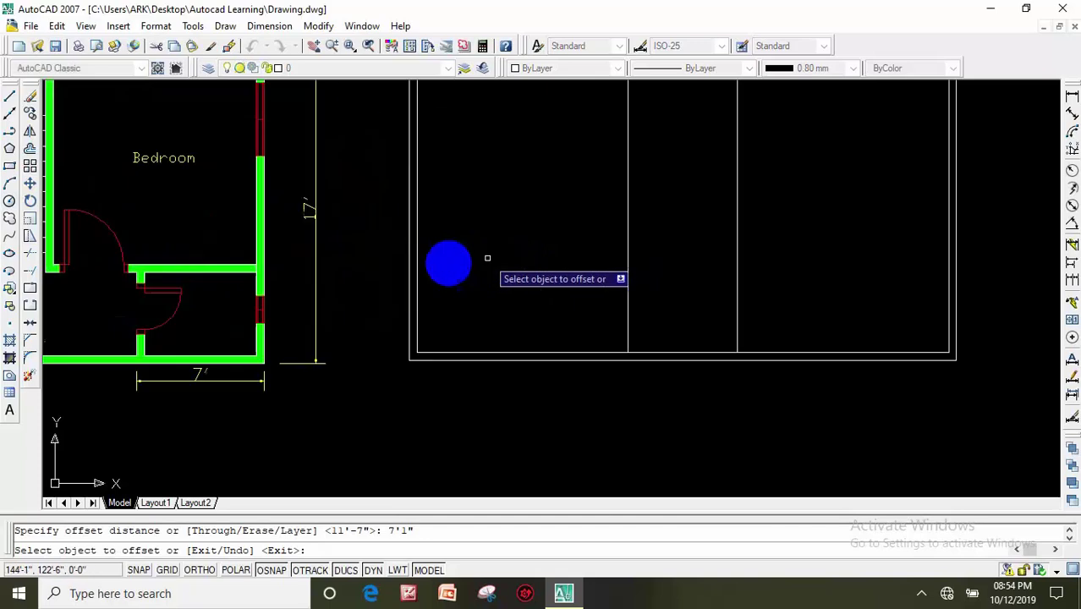
{"action": "left_click", "coordinate": [418, 267]}
{"action": "left_click", "coordinate": [584, 293]}
{"action": "scroll", "coordinate": [586, 294], "scroll_direction": "down", "scroll_amount": 3}
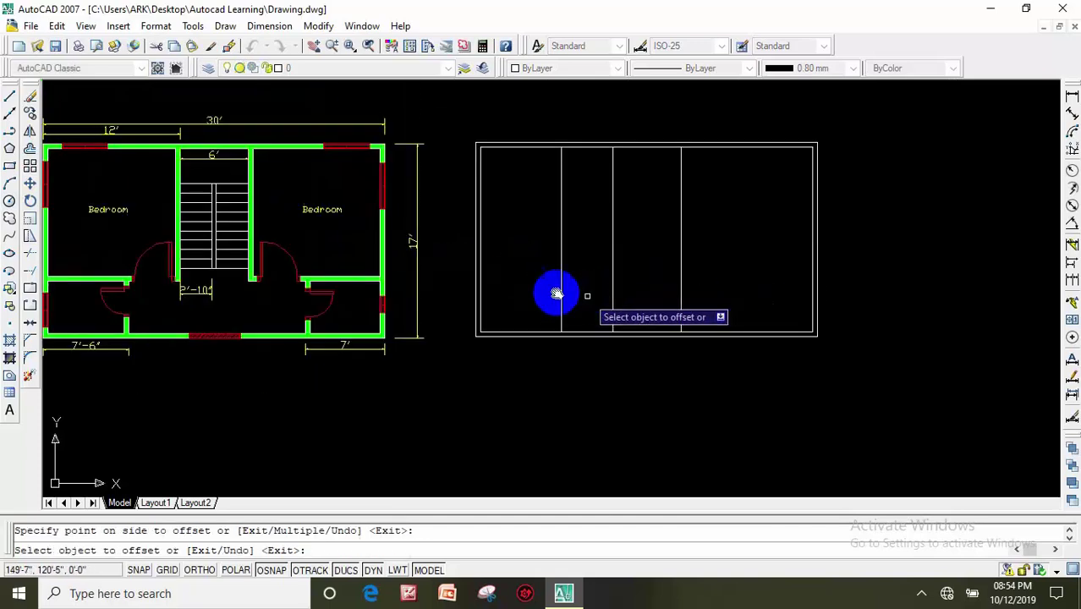
{"action": "middle_click_drag", "start_coordinate": [556, 294], "coordinate": [502, 282]}
{"action": "key", "text": "Escape"}
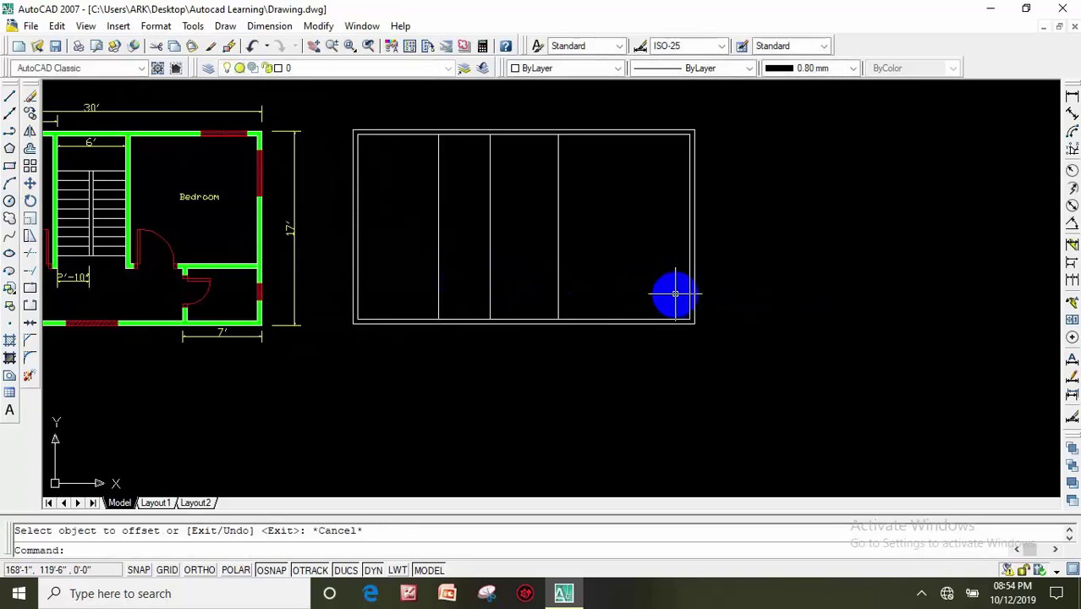
Offset the inner right side 6'5" into the rectangle.
{"action": "left_click", "coordinate": [30, 149]}
{"action": "type", "text": "6'5\""}
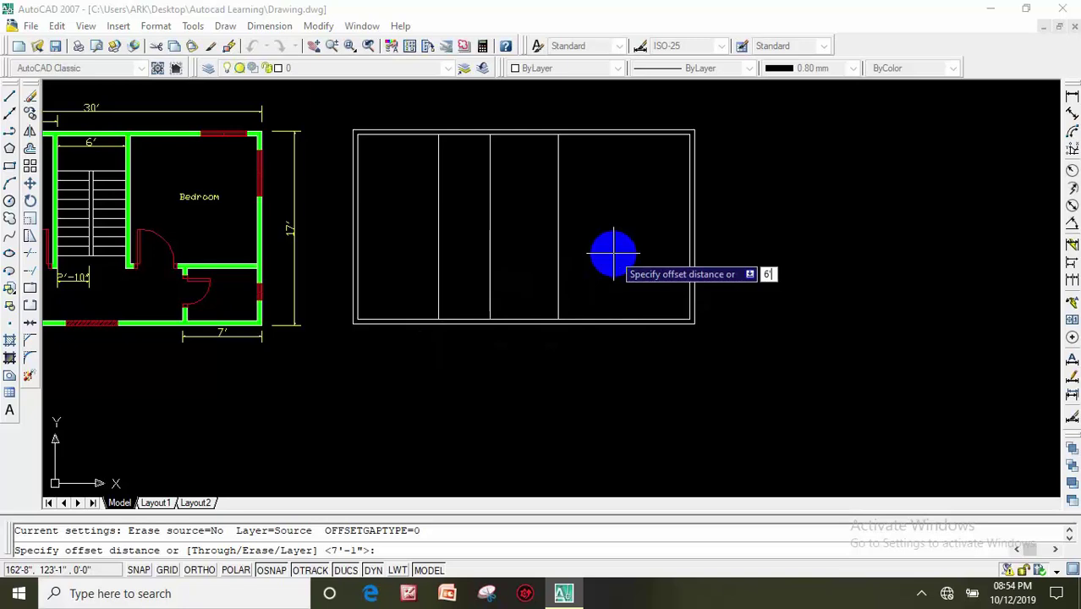
{"action": "key", "text": "Return"}
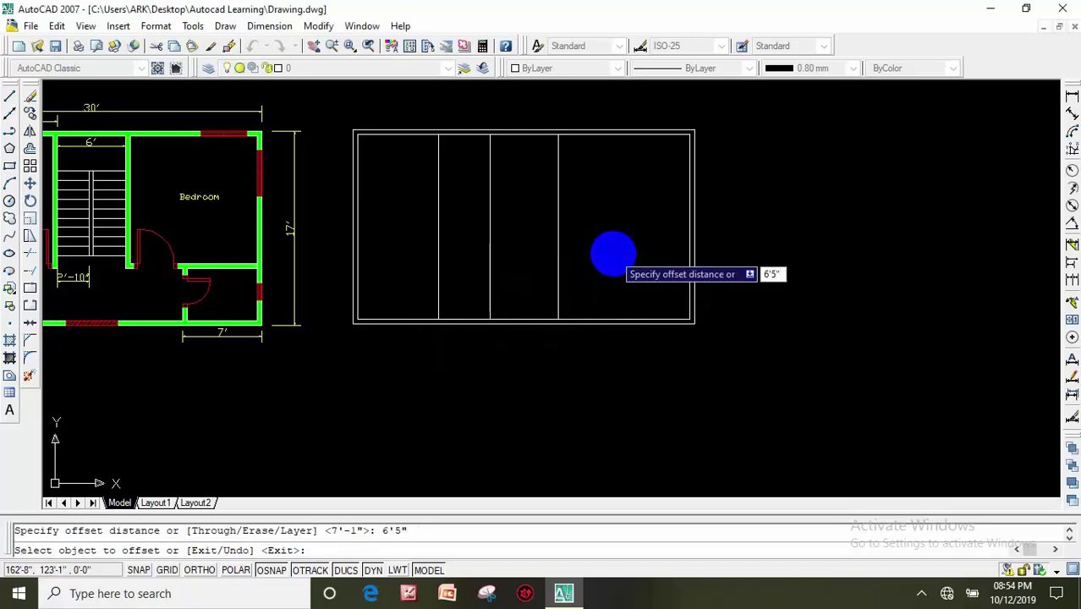
{"action": "scroll", "coordinate": [683, 250], "scroll_direction": "up", "scroll_amount": 2}
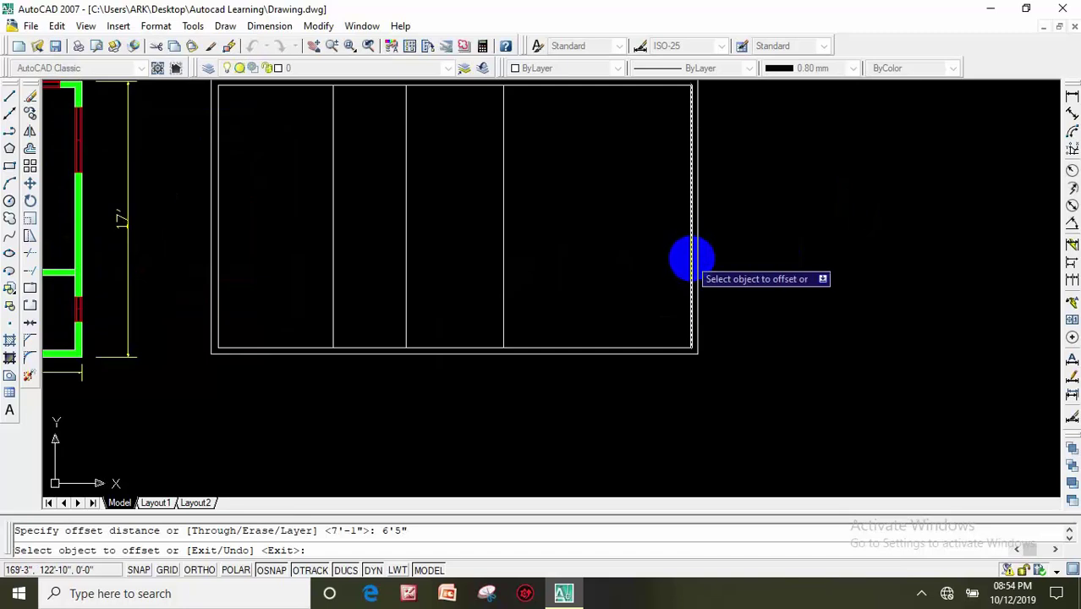
{"action": "left_click", "coordinate": [692, 254]}
{"action": "left_click", "coordinate": [661, 267]}
{"action": "scroll", "coordinate": [615, 293], "scroll_direction": "down", "scroll_amount": 2}
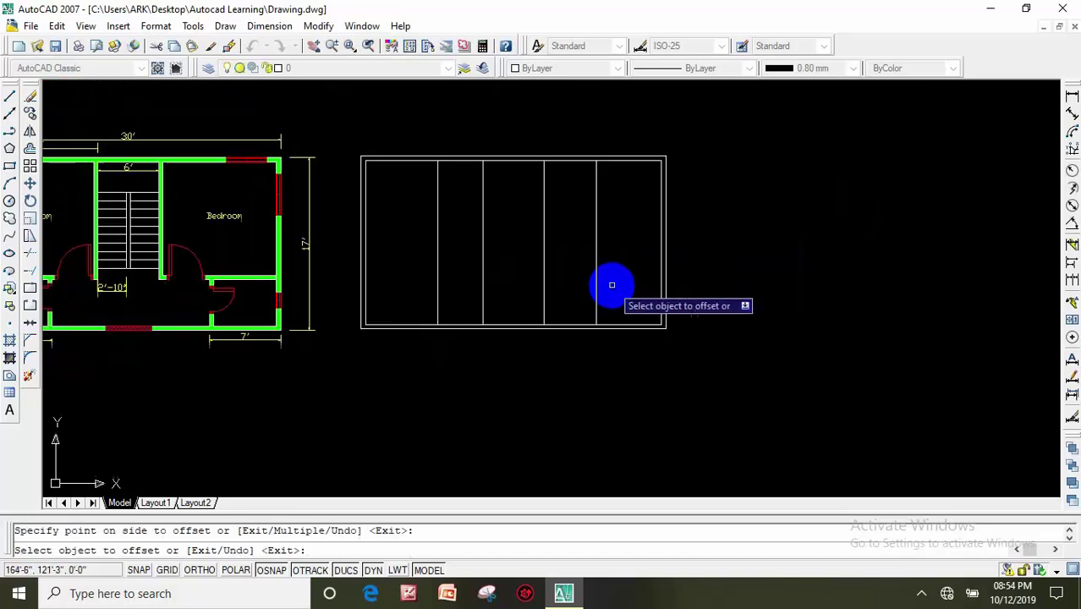
{"action": "middle_click_drag", "start_coordinate": [613, 285], "coordinate": [719, 280]}
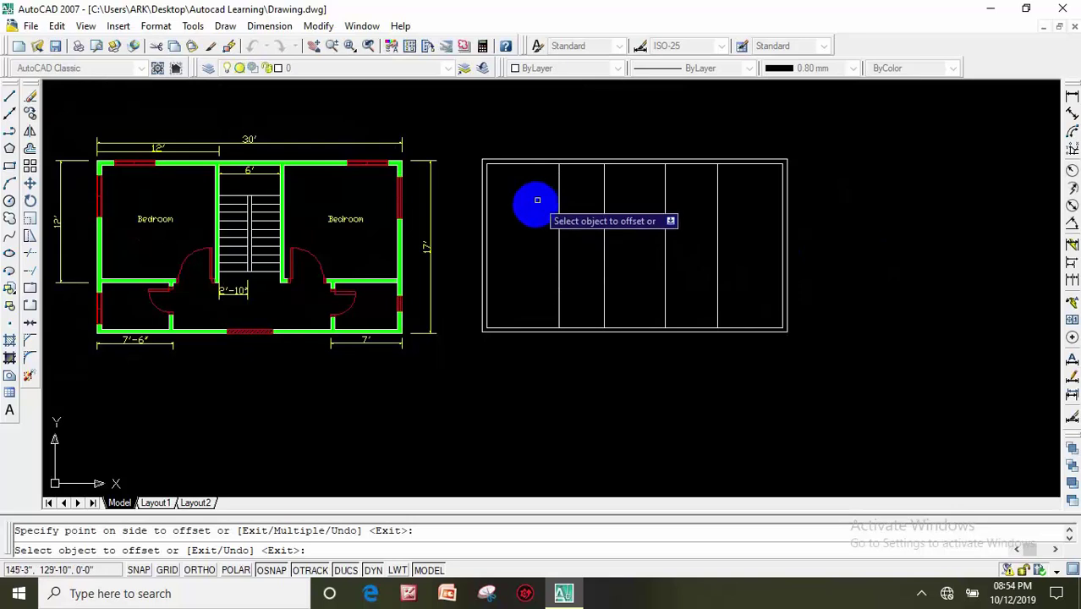
{"action": "middle_click_drag", "start_coordinate": [532, 222], "coordinate": [533, 241]}
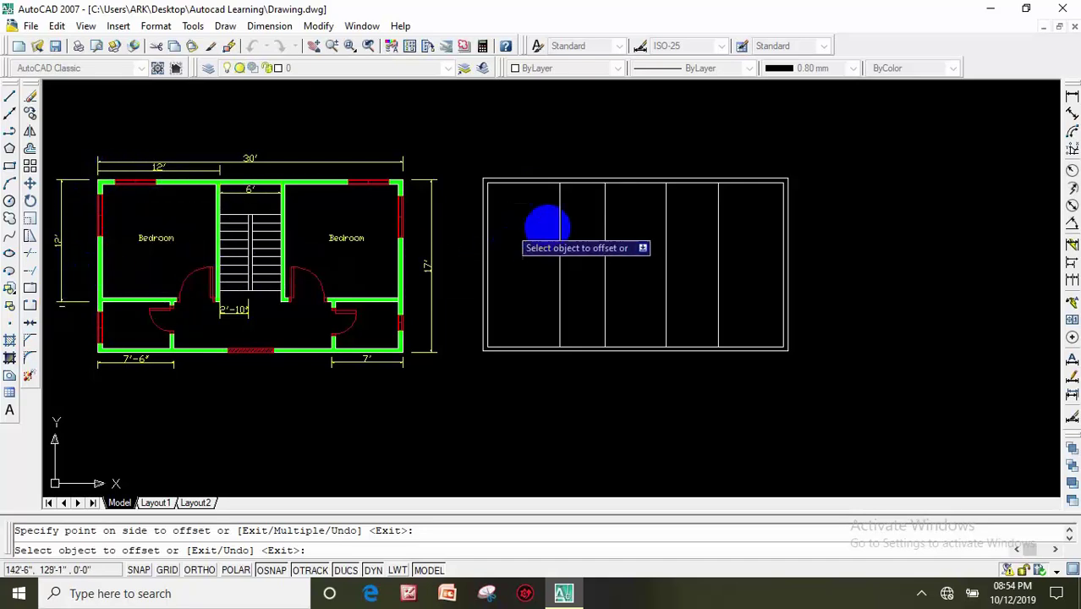
{"action": "key", "text": "Escape"}
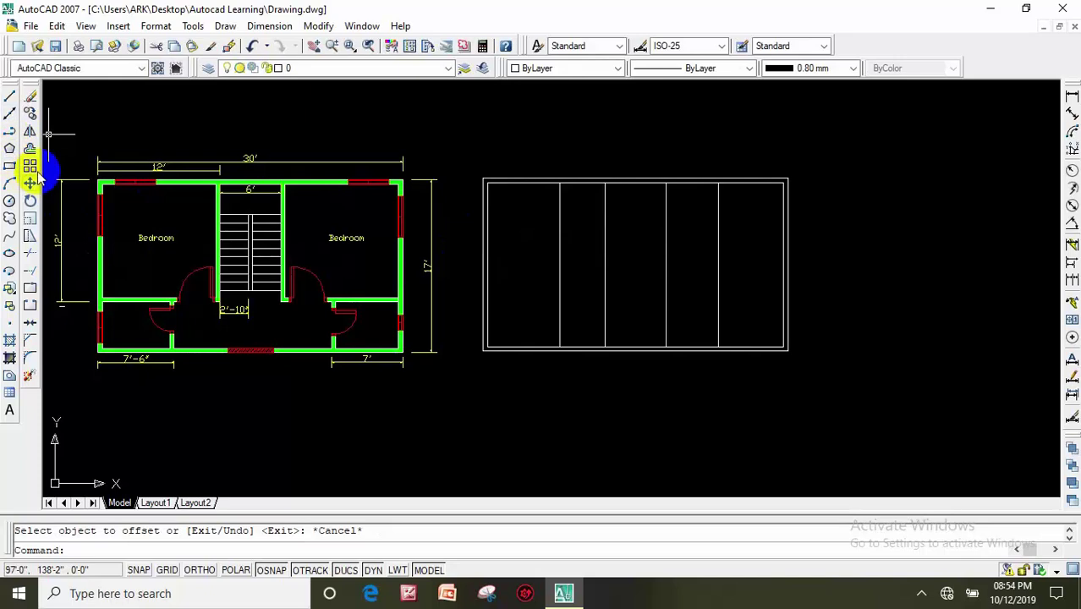
Offset the rectangle's top edge 11'7" downward to create a horizontal dividing line.
{"action": "left_click", "coordinate": [31, 148]}
{"action": "type", "text": "11'7\""}
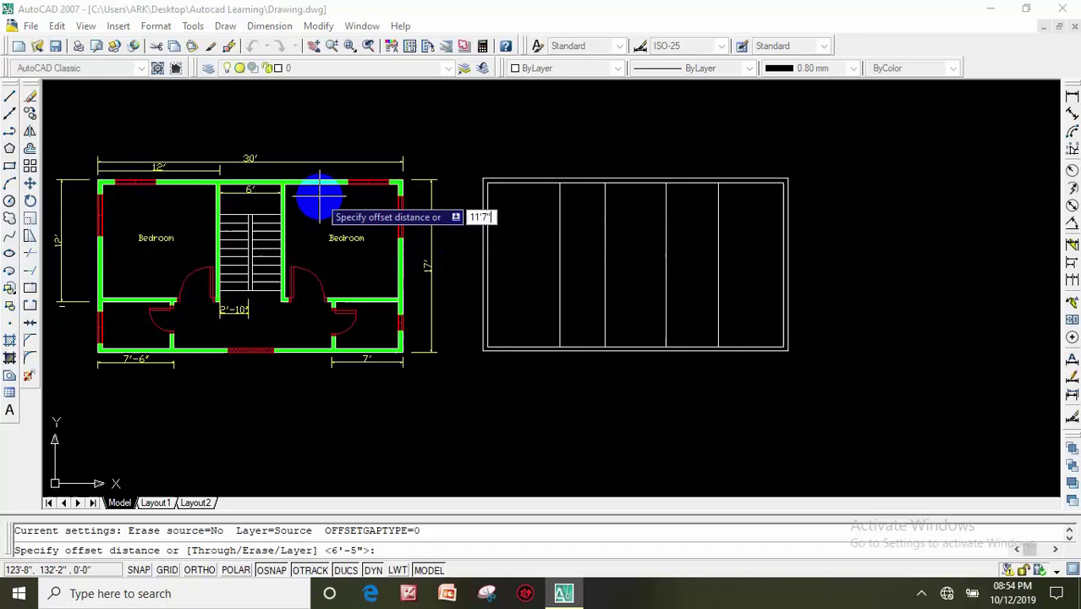
{"action": "key", "text": "Return"}
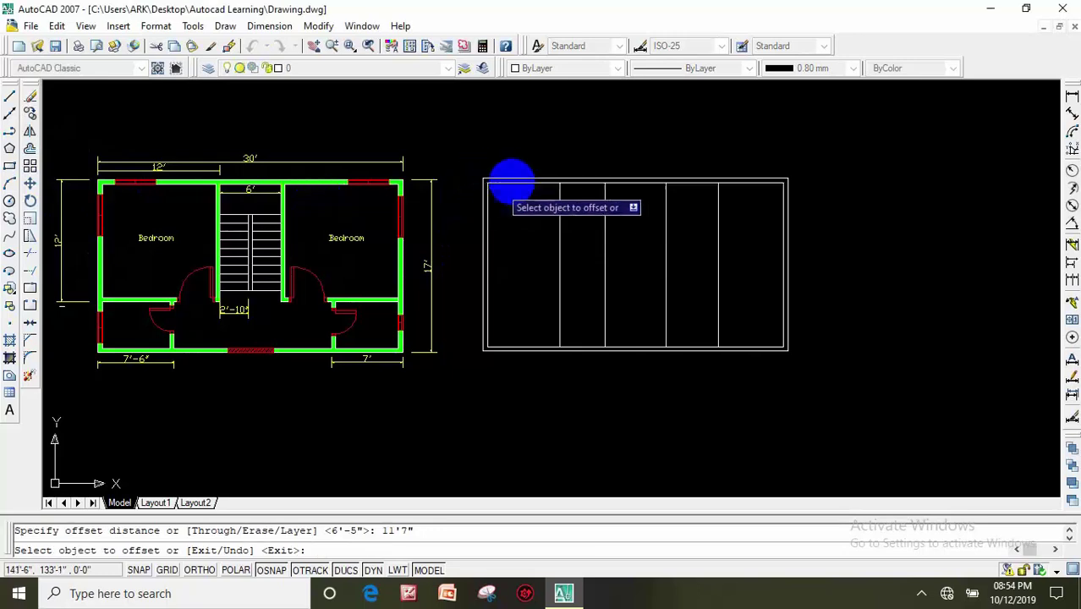
{"action": "left_click", "coordinate": [518, 181]}
{"action": "left_click", "coordinate": [541, 266]}
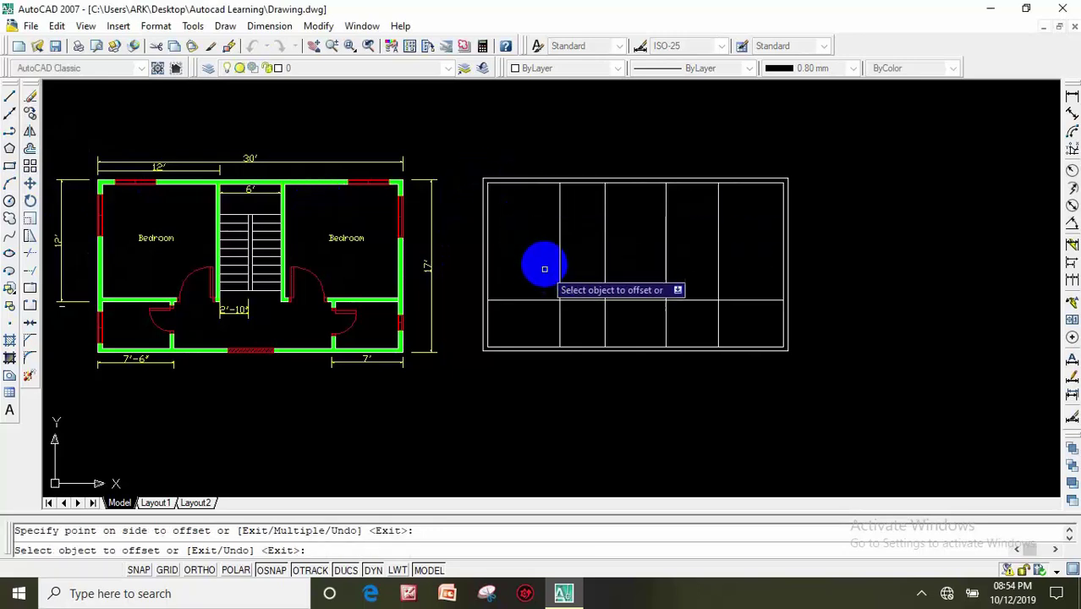
{"action": "scroll", "coordinate": [526, 243], "scroll_direction": "down", "scroll_amount": 1}
{"action": "scroll", "coordinate": [487, 187], "scroll_direction": "down", "scroll_amount": 1}
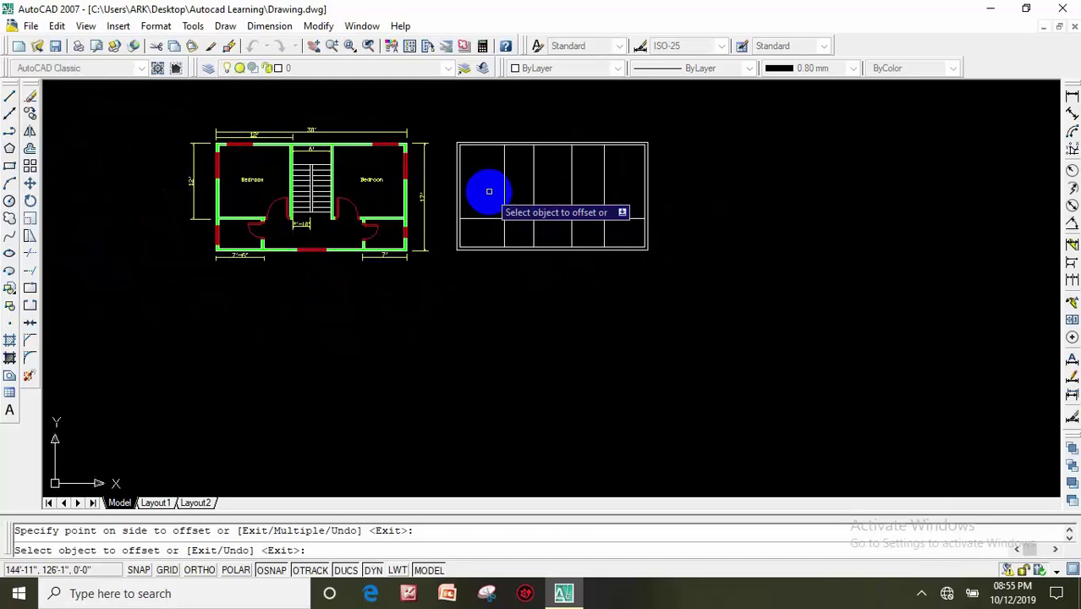
{"action": "scroll", "coordinate": [494, 234], "scroll_direction": "down", "scroll_amount": 1}
{"action": "scroll", "coordinate": [491, 225], "scroll_direction": "up", "scroll_amount": 1}
{"action": "scroll", "coordinate": [451, 206], "scroll_direction": "up", "scroll_amount": 2}
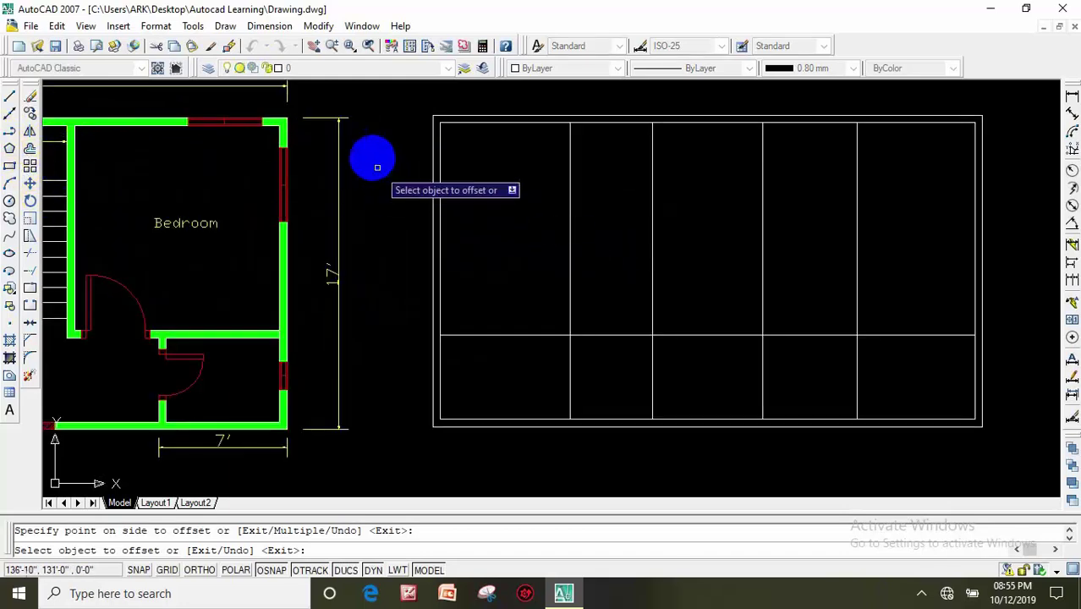
{"action": "key", "text": "Escape"}
{"action": "type", "text": "tr"}
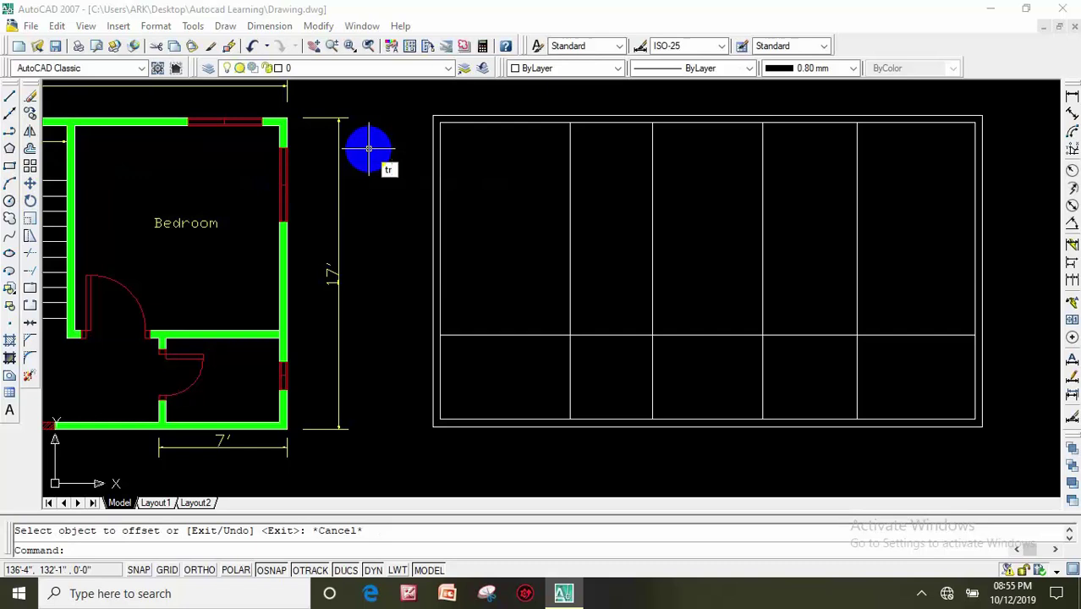
Trim away two lower vertical line segments and one upper segment to separate the room rows.
{"action": "key", "text": "Return"}
{"action": "key", "text": "Return"}
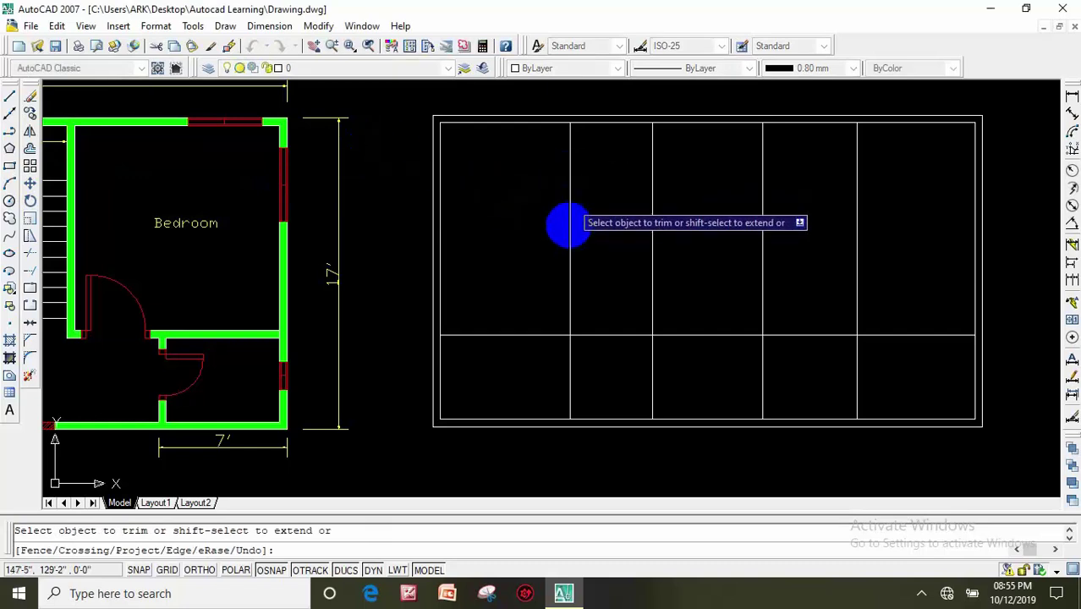
{"action": "scroll", "coordinate": [542, 215], "scroll_direction": "down", "scroll_amount": 2}
{"action": "middle_click_drag", "start_coordinate": [536, 203], "coordinate": [582, 174]}
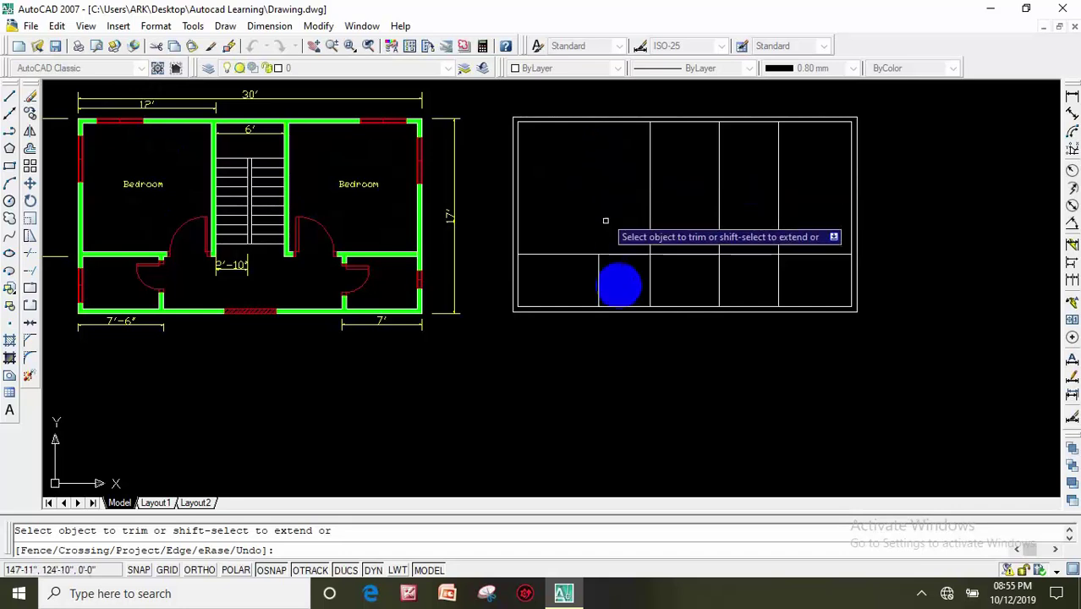
{"action": "middle_click_drag", "start_coordinate": [632, 290], "coordinate": [590, 274]}
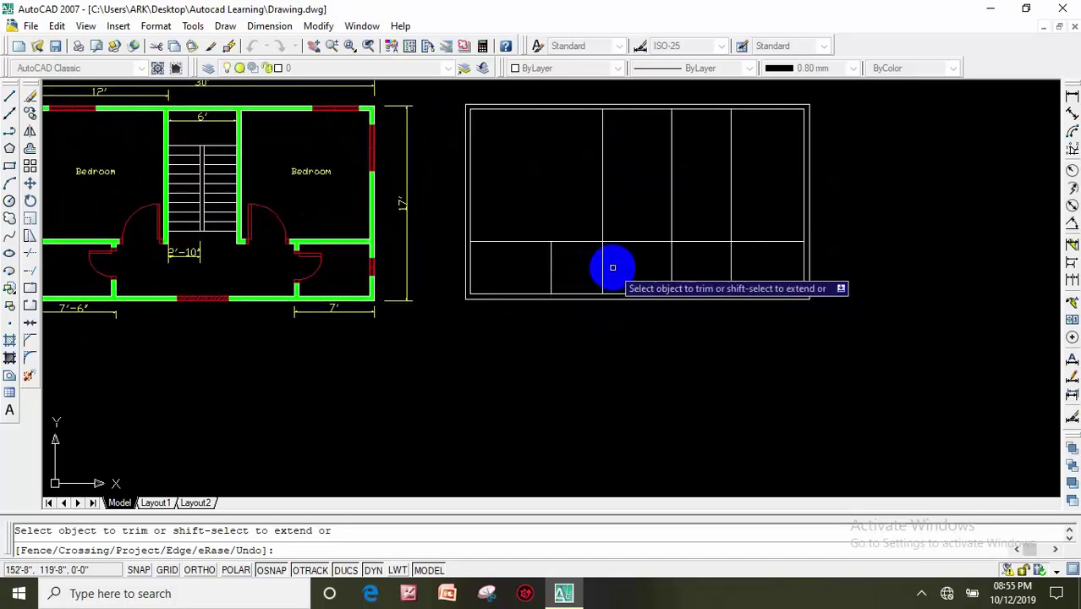
{"action": "left_click", "coordinate": [602, 258]}
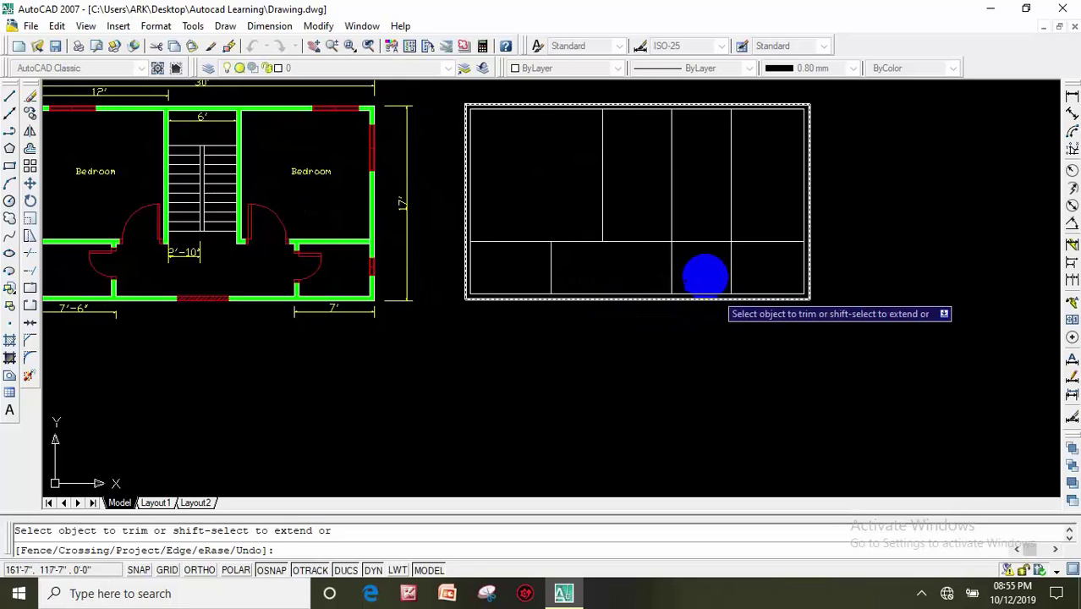
{"action": "left_click", "coordinate": [672, 265]}
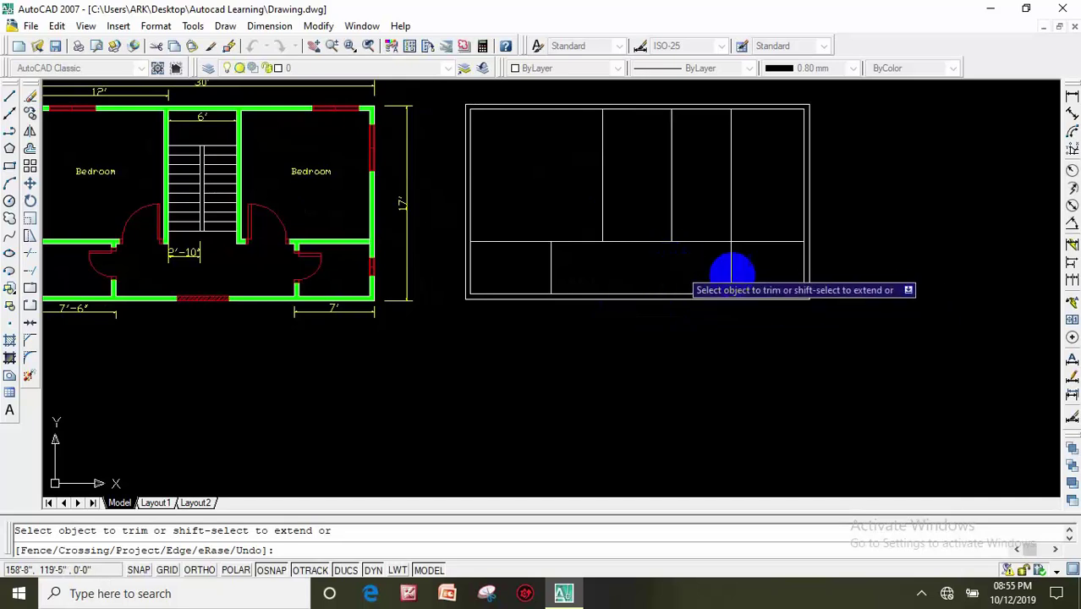
{"action": "middle_click_drag", "start_coordinate": [755, 269], "coordinate": [740, 282]}
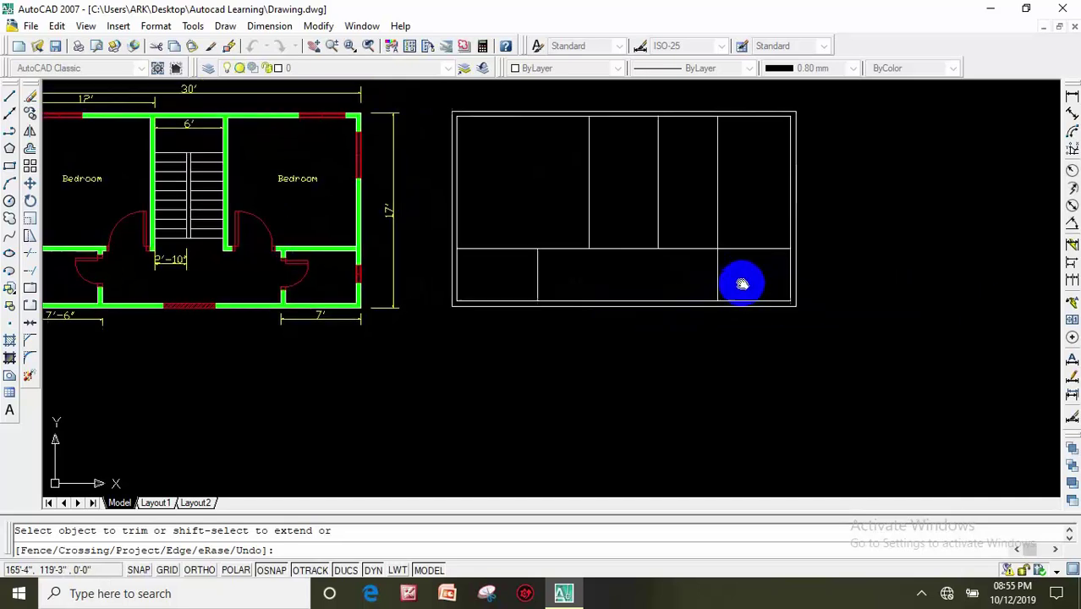
{"action": "left_click", "coordinate": [715, 169]}
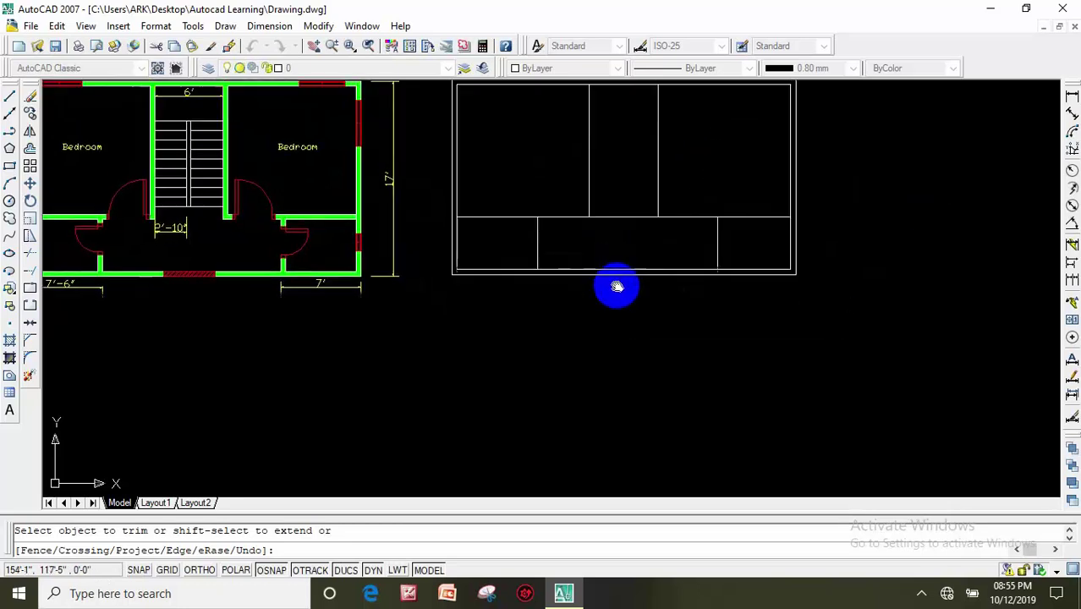
{"action": "scroll", "coordinate": [575, 284], "scroll_direction": "down", "scroll_amount": 1}
{"action": "mouse_move", "coordinate": [575, 283]}
{"action": "middle_mouse_down"}
{"action": "mouse_move", "coordinate": [462, 305]}
{"action": "mouse_move", "coordinate": [498, 275]}
{"action": "middle_mouse_up"}
{"action": "scroll", "coordinate": [461, 303], "scroll_direction": "up", "scroll_amount": 1}
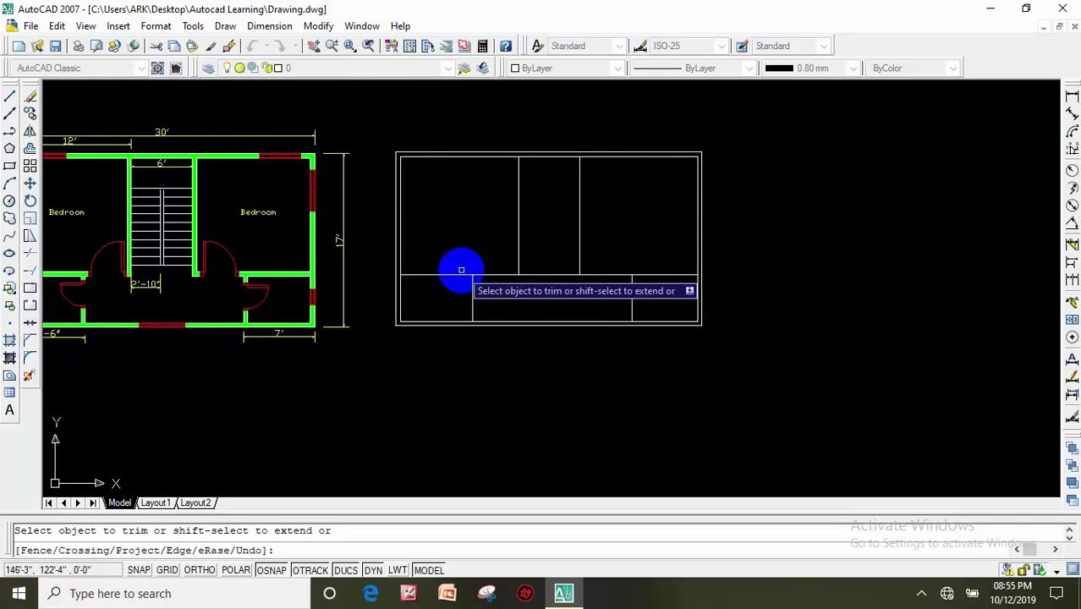
{"action": "key", "text": "Escape"}
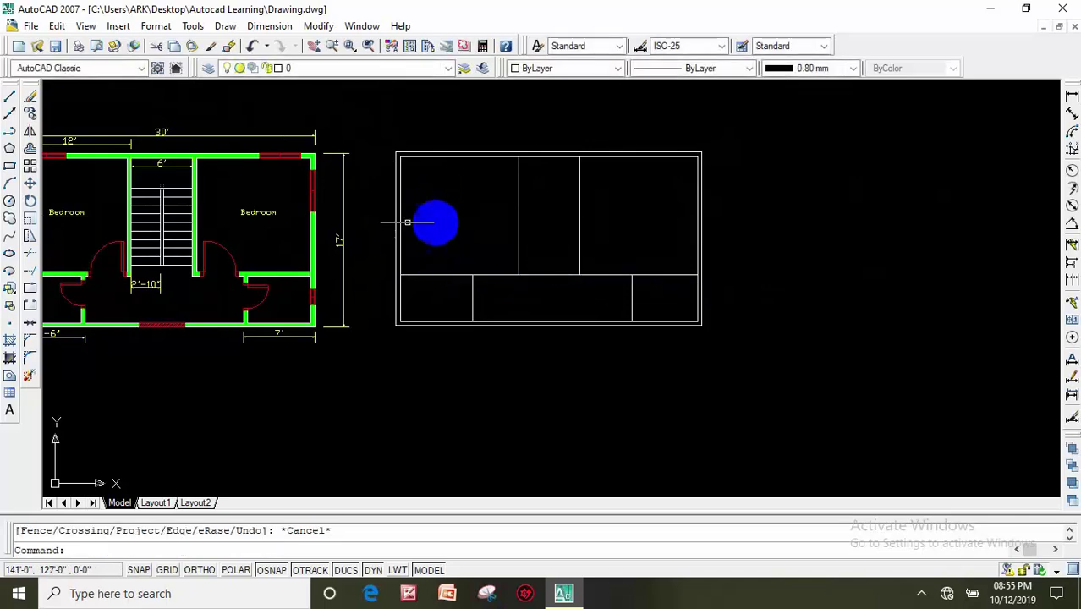
{"action": "middle_click_drag", "start_coordinate": [443, 226], "coordinate": [478, 224]}
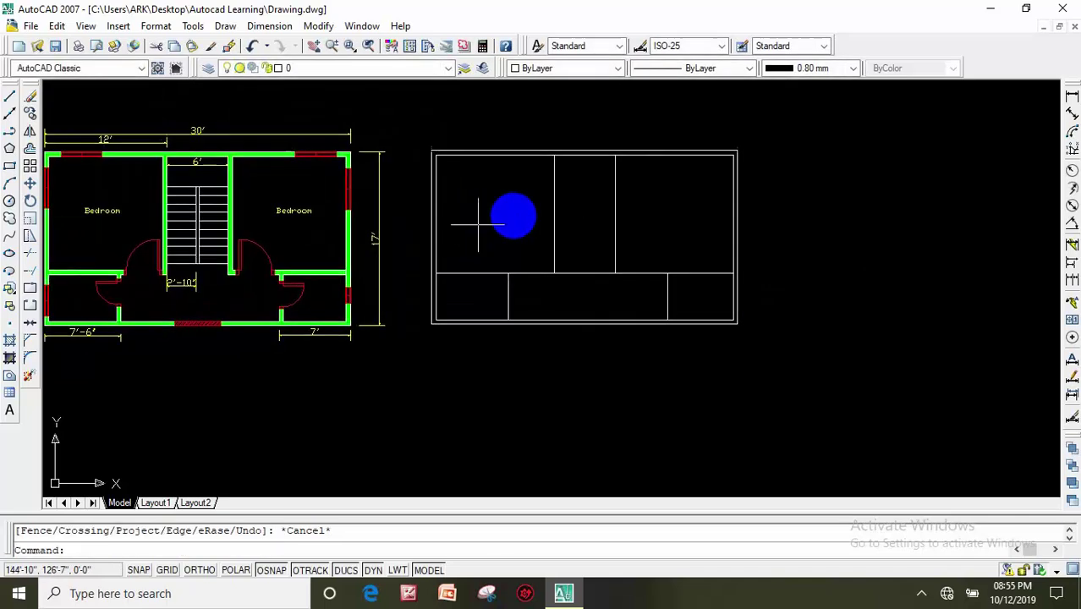
Offset the two upper-row vertical partitions by 5" to make them double lines.
{"action": "left_click", "coordinate": [29, 148]}
{"action": "type", "text": "5\""}
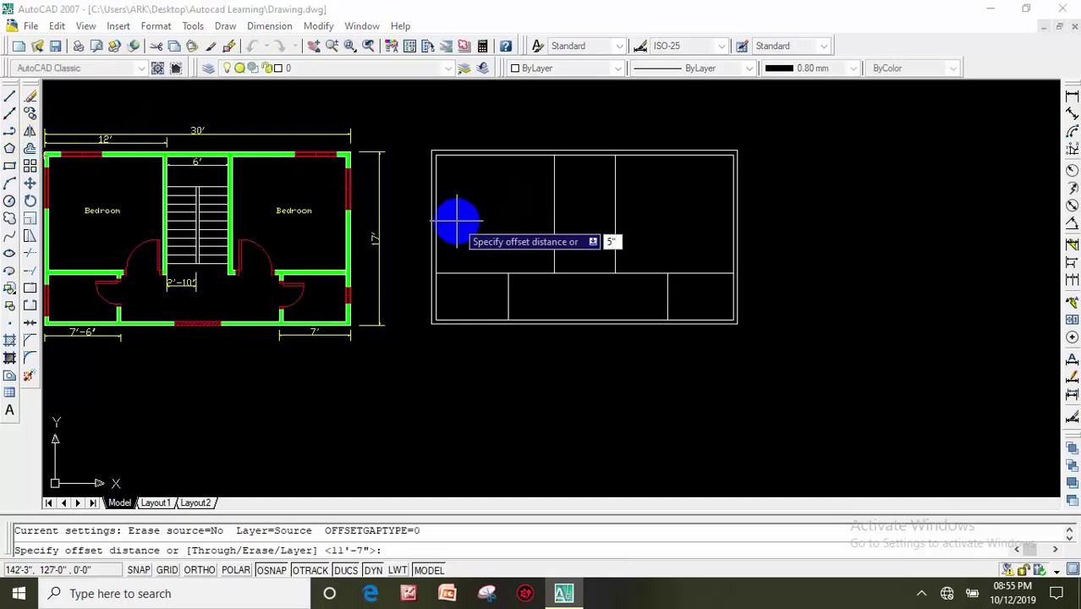
{"action": "key", "text": "Return"}
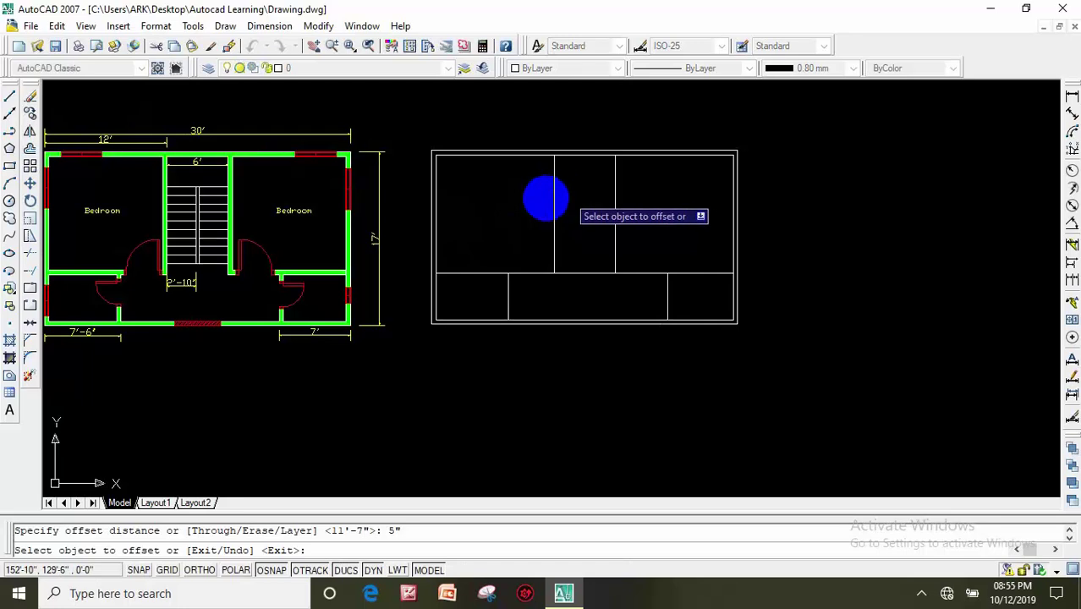
{"action": "left_click", "coordinate": [555, 195]}
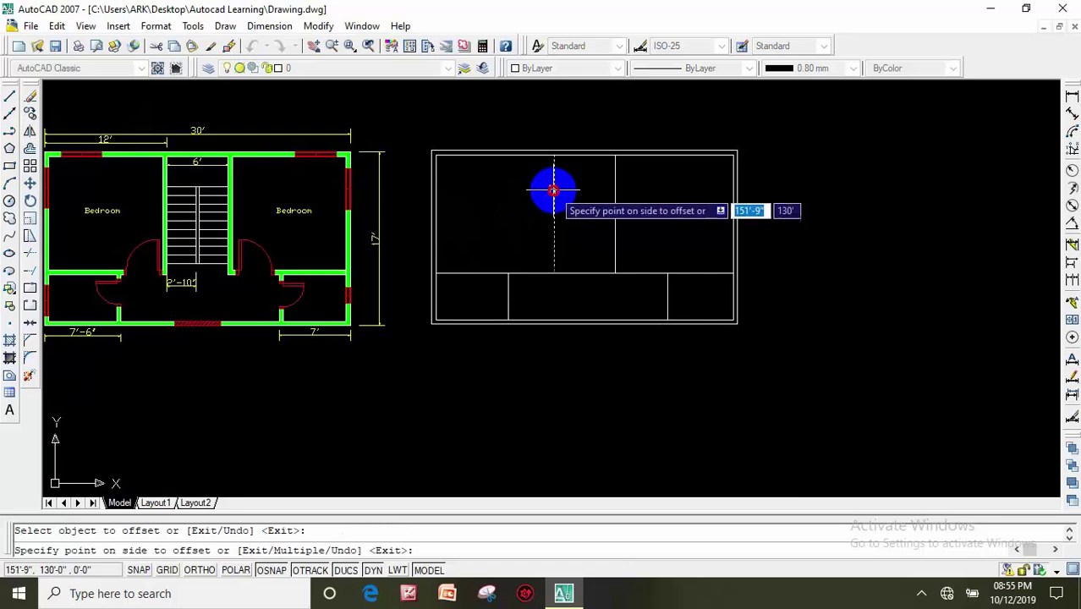
{"action": "left_click", "coordinate": [533, 190]}
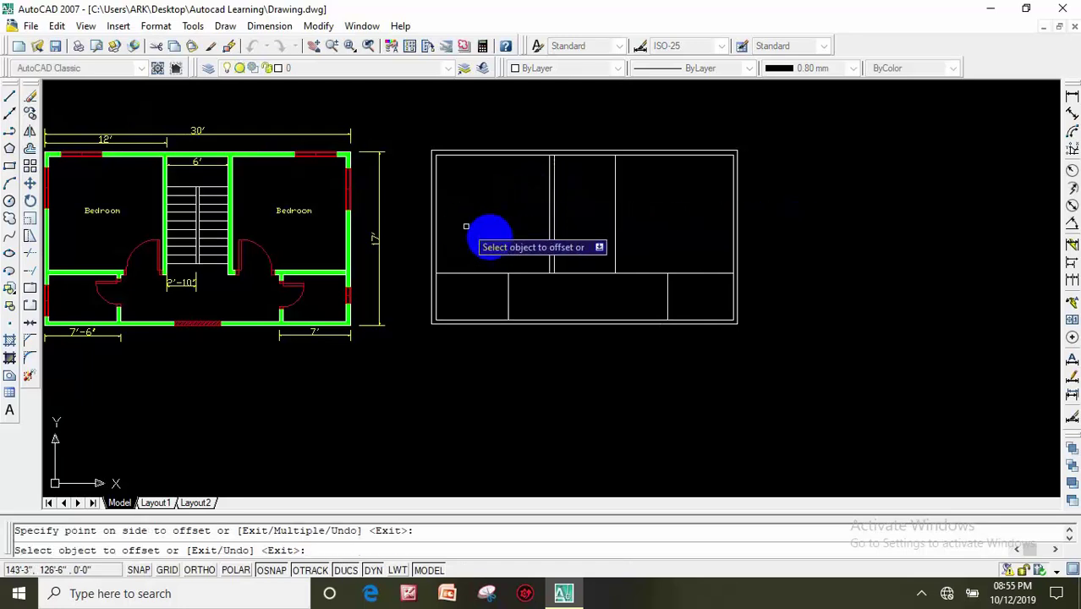
{"action": "left_click", "coordinate": [616, 207]}
{"action": "left_click", "coordinate": [632, 213]}
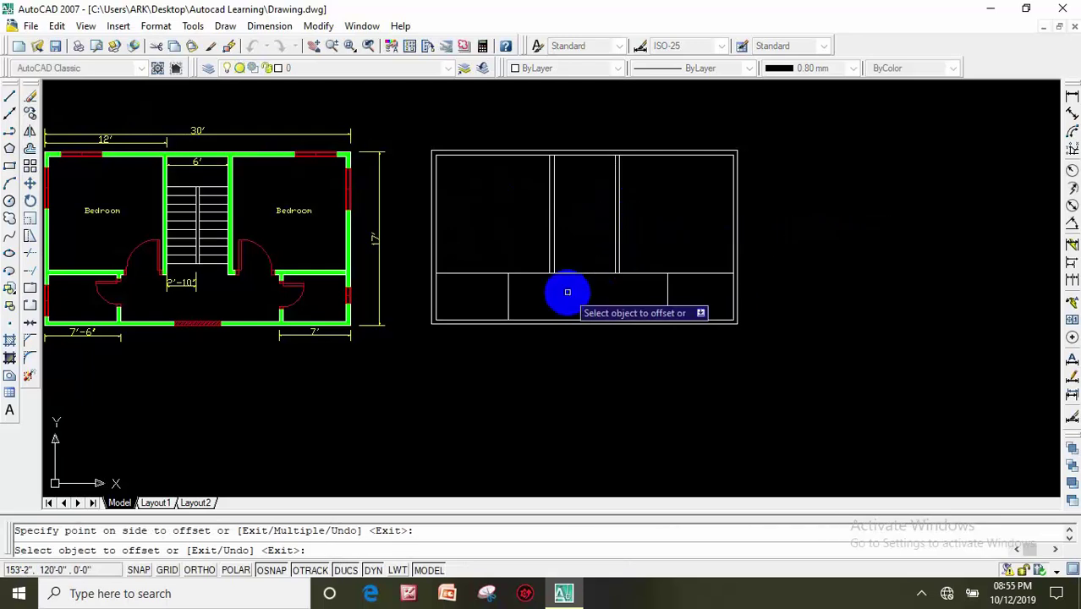
{"action": "middle_click_drag", "start_coordinate": [566, 289], "coordinate": [578, 242]}
Double the horizontal divider and both lower-row partitions with 5" offsets.
{"action": "left_click", "coordinate": [541, 227]}
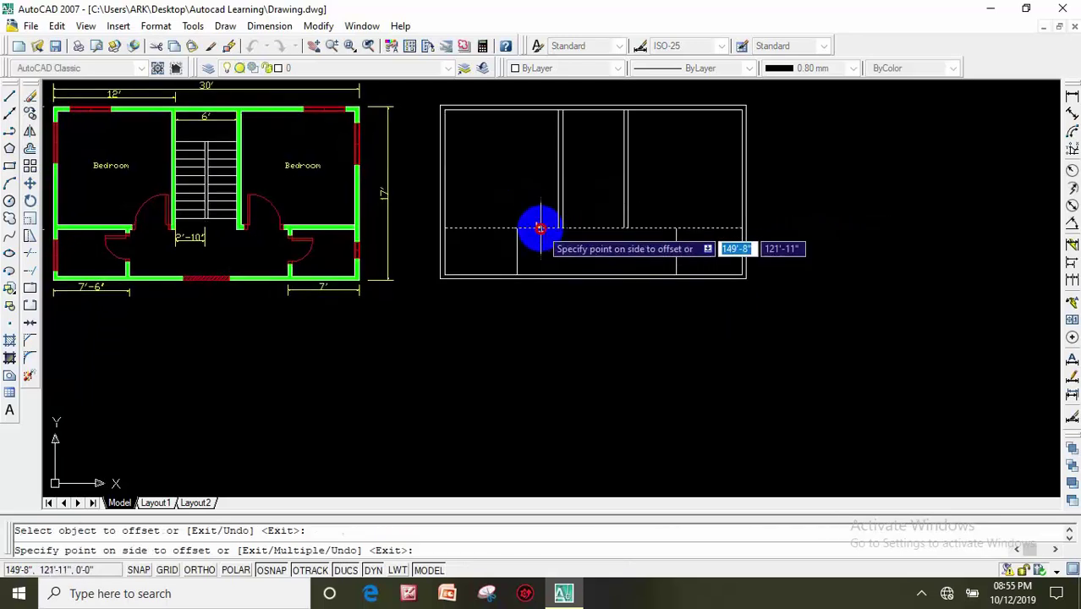
{"action": "left_click", "coordinate": [536, 267]}
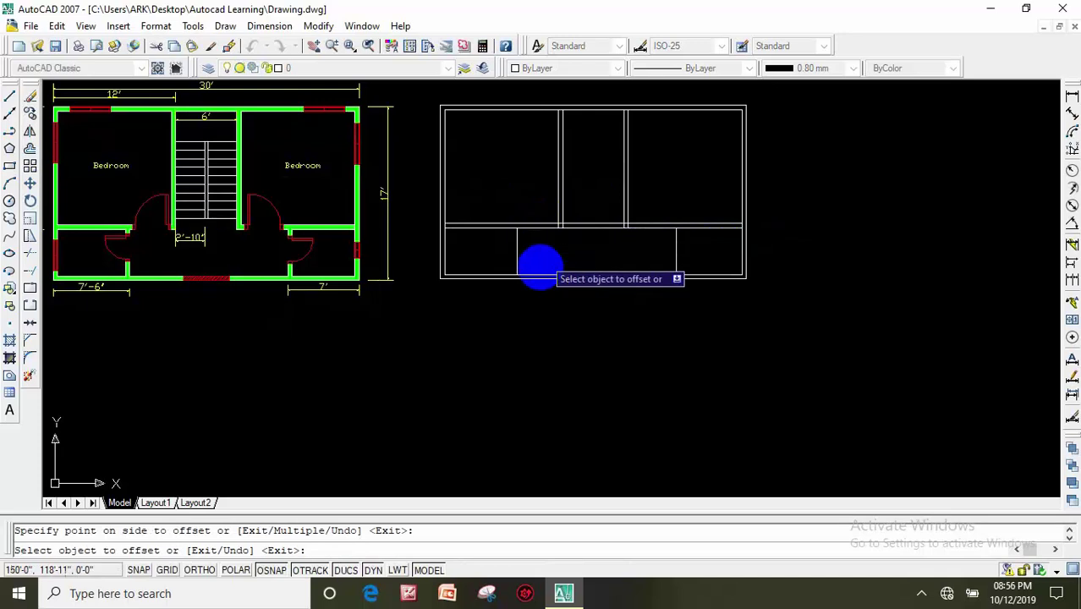
{"action": "middle_click_drag", "start_coordinate": [546, 244], "coordinate": [571, 226]}
{"action": "left_click", "coordinate": [543, 222]}
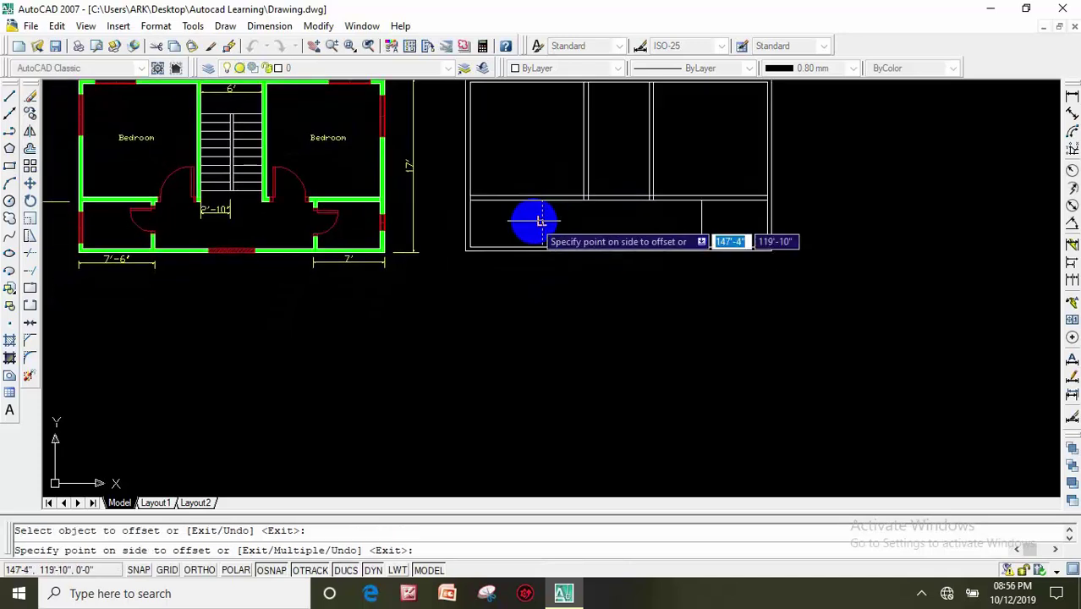
{"action": "left_click", "coordinate": [532, 221]}
{"action": "left_click", "coordinate": [702, 225]}
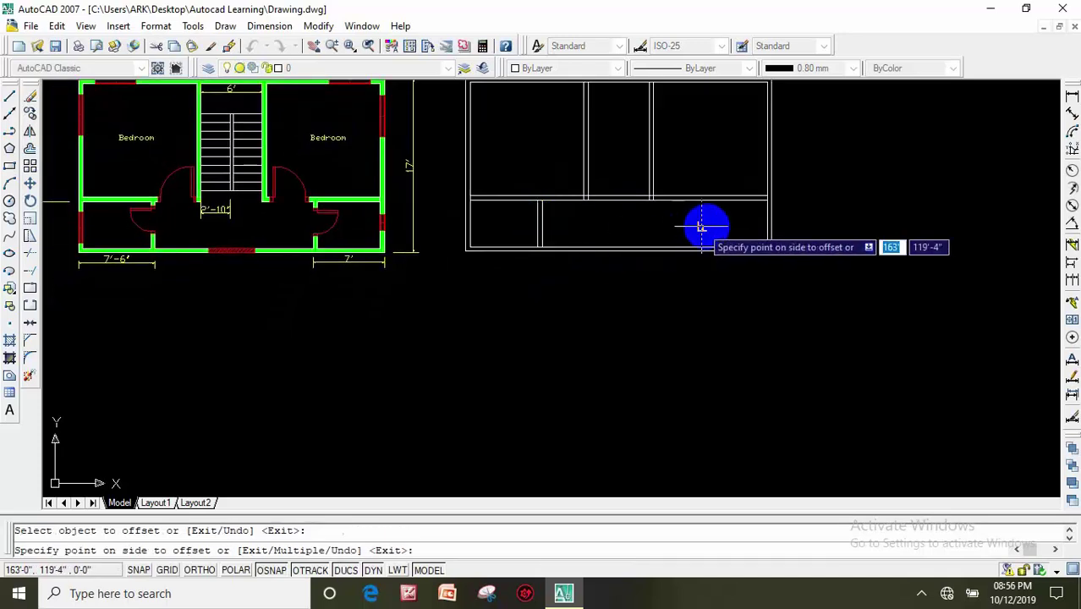
{"action": "left_click", "coordinate": [713, 234]}
{"action": "middle_click_drag", "start_coordinate": [591, 258], "coordinate": [571, 345]}
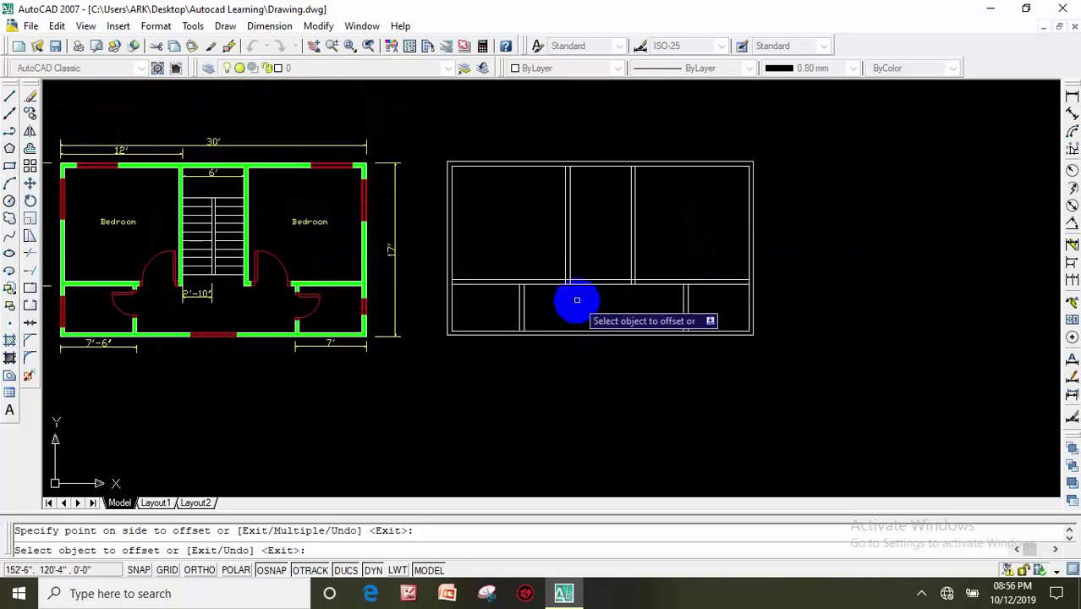
{"action": "scroll", "coordinate": [574, 302], "scroll_direction": "up", "scroll_amount": 1}
{"action": "middle_click_drag", "start_coordinate": [580, 300], "coordinate": [688, 302]}
{"action": "key", "text": "Escape"}
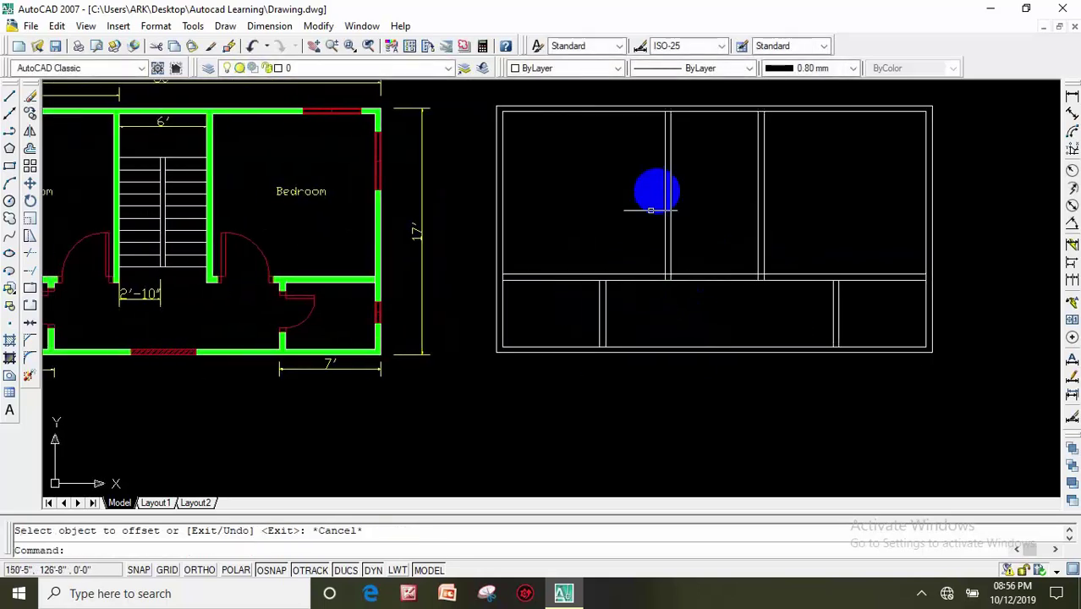
{"action": "scroll", "coordinate": [659, 190], "scroll_direction": "up", "scroll_amount": 1}
{"action": "middle_click_drag", "start_coordinate": [671, 193], "coordinate": [659, 201]}
{"action": "middle_click_drag", "start_coordinate": [593, 211], "coordinate": [491, 245]}
{"action": "type", "text": "tr"}
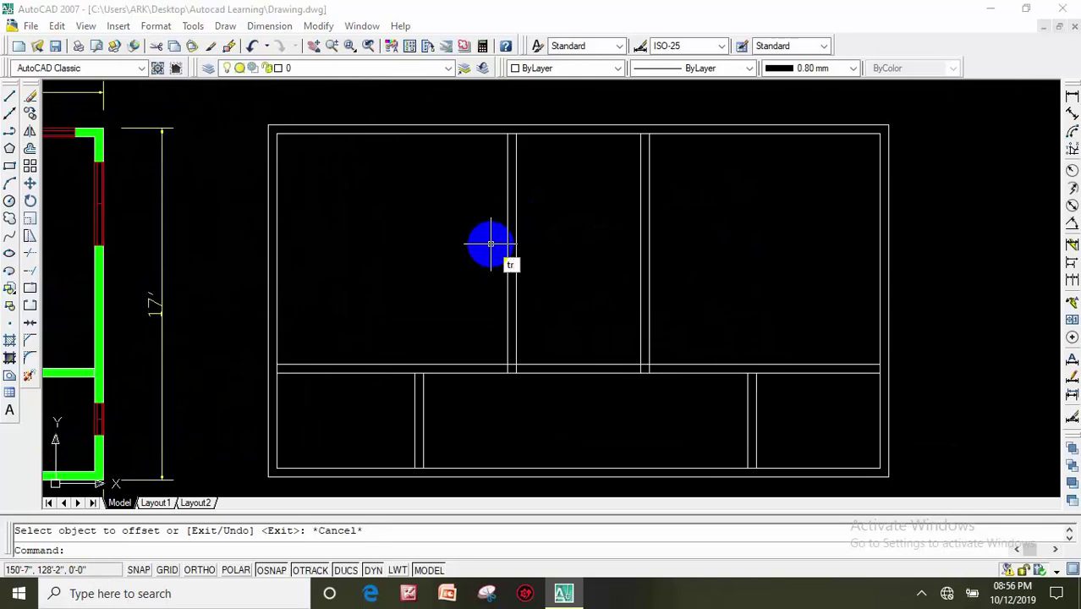
Trim the wall lines at both top partition junctions and two short wall stubs.
{"action": "key", "text": "Return"}
{"action": "key", "text": "Return"}
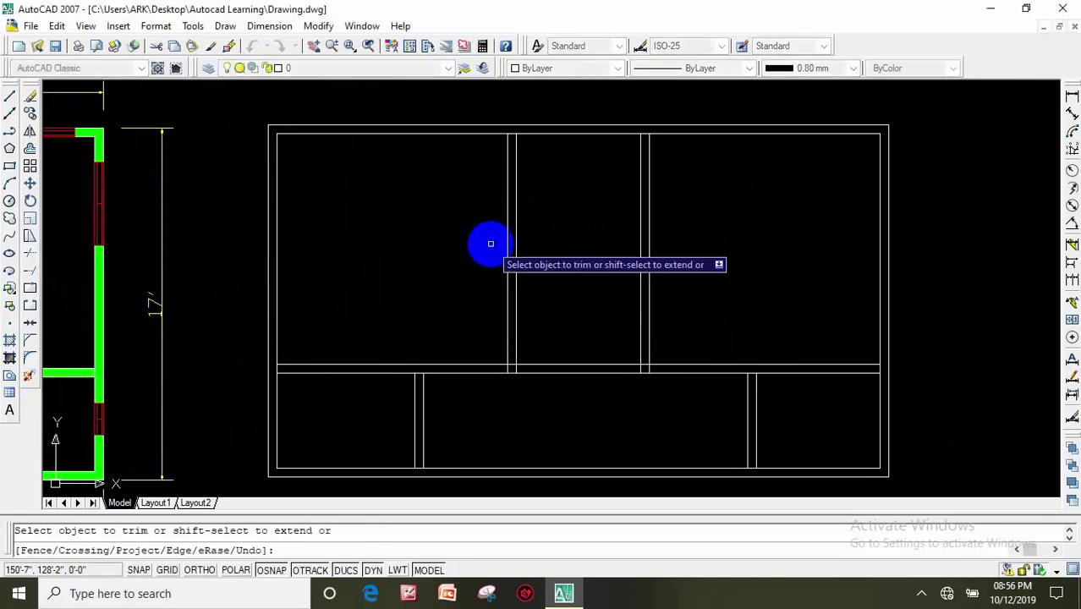
{"action": "scroll", "coordinate": [507, 178], "scroll_direction": "up", "scroll_amount": 1}
{"action": "middle_click_drag", "start_coordinate": [517, 134], "coordinate": [505, 181]}
{"action": "scroll", "coordinate": [505, 181], "scroll_direction": "up", "scroll_amount": 1}
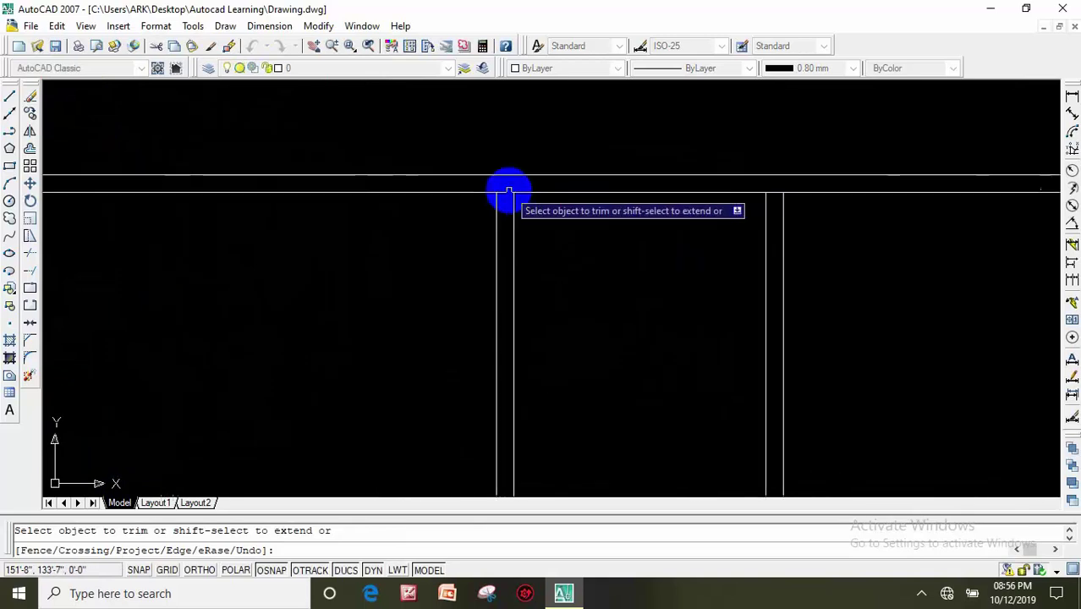
{"action": "left_click", "coordinate": [505, 192]}
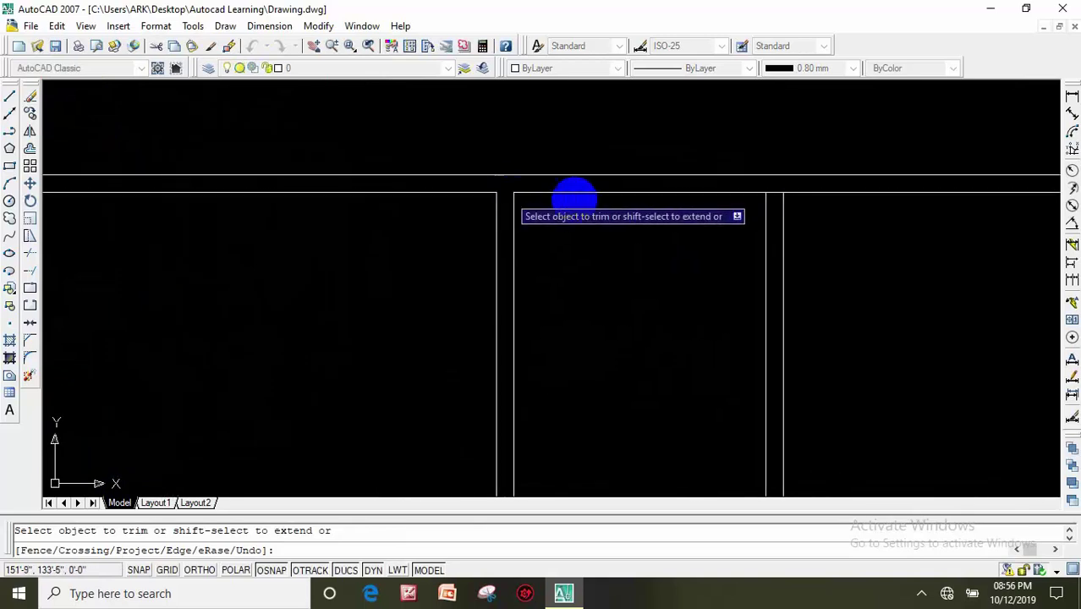
{"action": "left_click", "coordinate": [775, 193]}
{"action": "scroll", "coordinate": [574, 296], "scroll_direction": "down", "scroll_amount": 2}
{"action": "scroll", "coordinate": [513, 266], "scroll_direction": "down", "scroll_amount": 1}
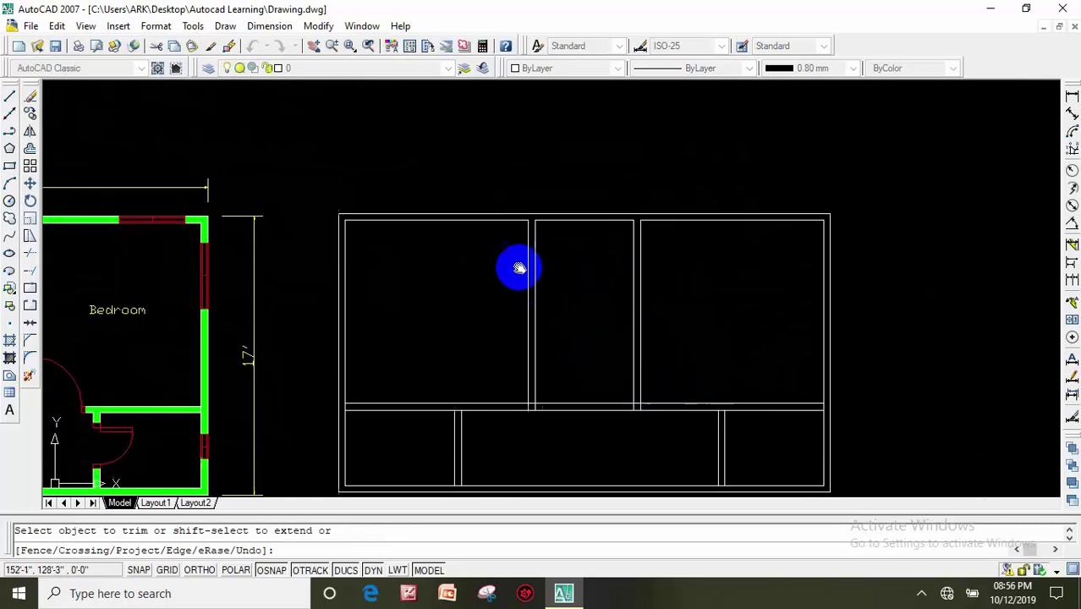
{"action": "scroll", "coordinate": [512, 355], "scroll_direction": "up", "scroll_amount": 1}
{"action": "scroll", "coordinate": [500, 360], "scroll_direction": "up", "scroll_amount": 2}
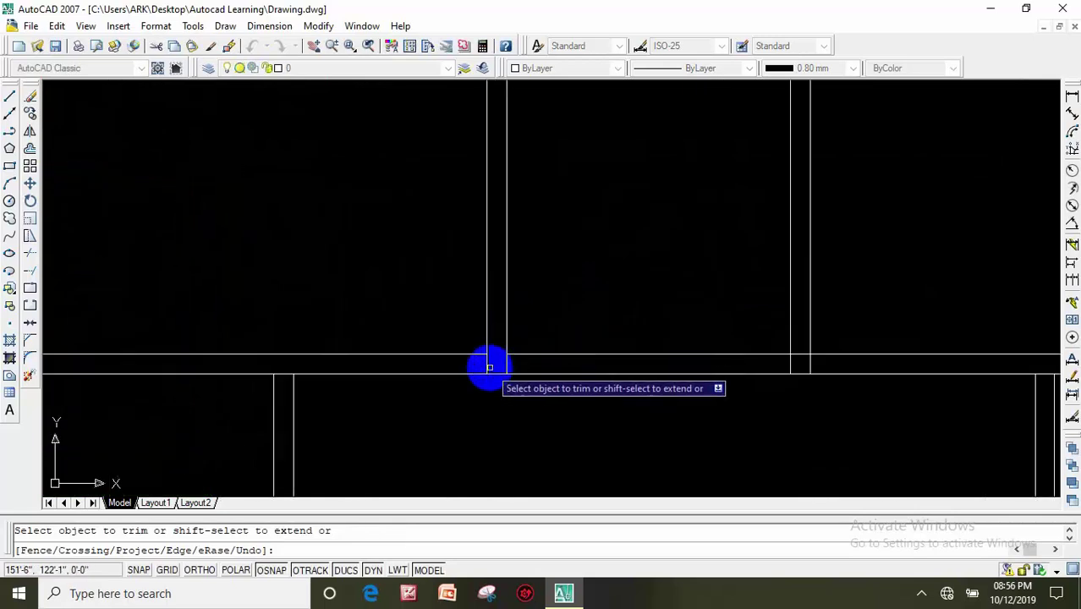
{"action": "left_click", "coordinate": [486, 366]}
{"action": "left_click", "coordinate": [505, 362]}
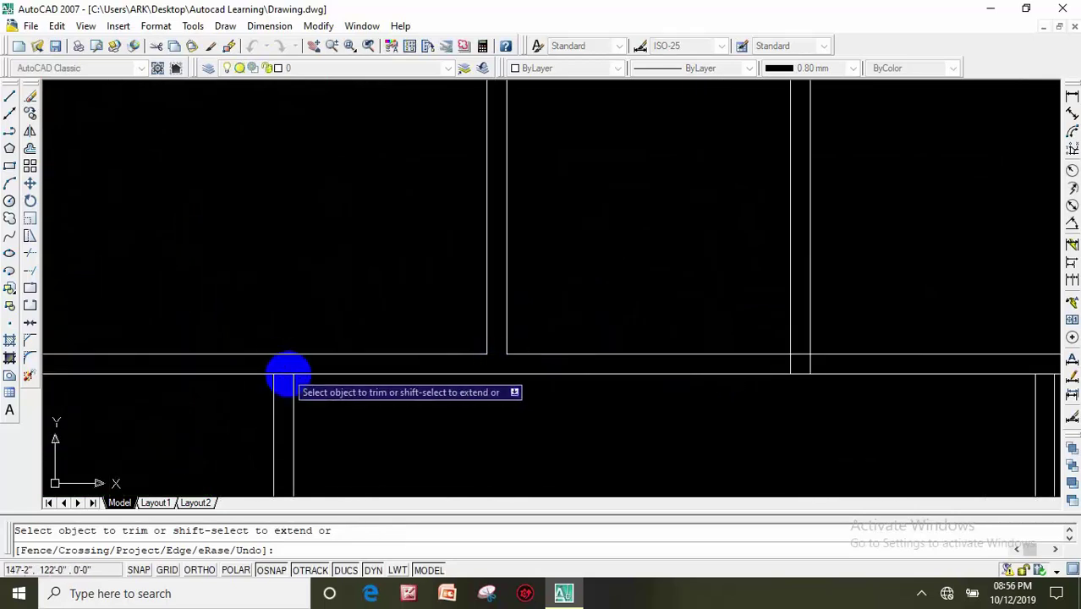
Trim the remaining top and bottom line segments in the gaps between room boxes.
{"action": "middle_click_drag", "start_coordinate": [766, 361], "coordinate": [693, 299]}
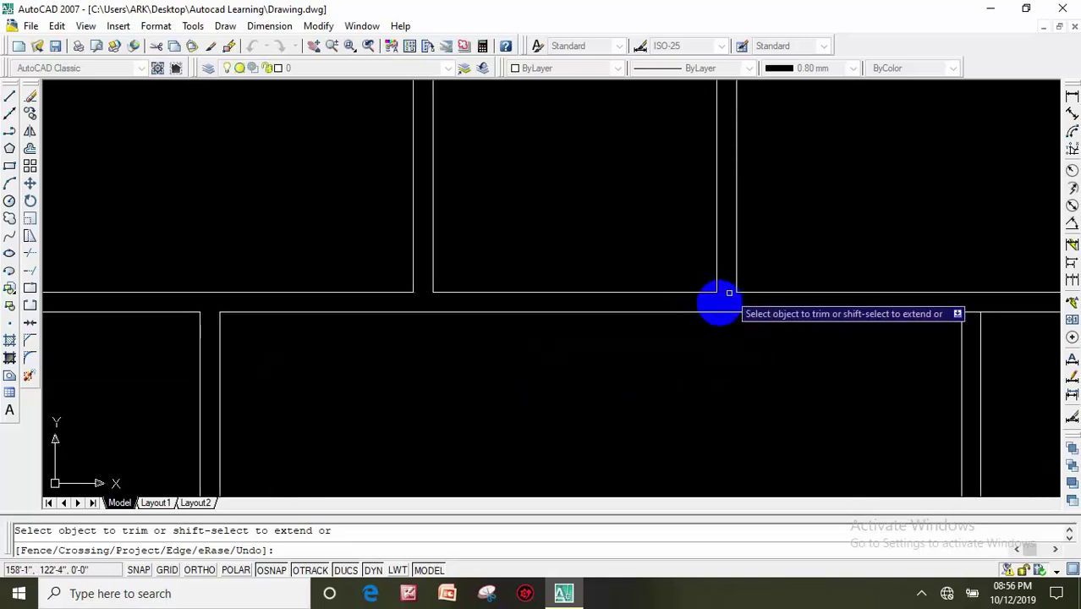
{"action": "scroll", "coordinate": [706, 317], "scroll_direction": "down", "scroll_amount": 5}
{"action": "scroll", "coordinate": [550, 309], "scroll_direction": "up", "scroll_amount": 3}
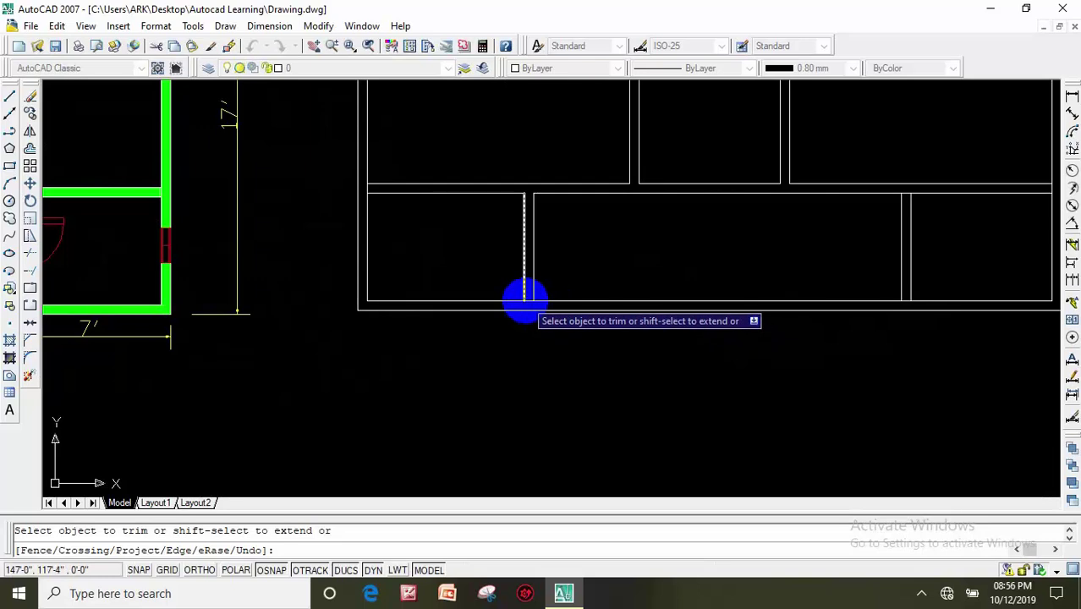
{"action": "scroll", "coordinate": [525, 299], "scroll_direction": "up", "scroll_amount": 1}
{"action": "left_click", "coordinate": [528, 300]}
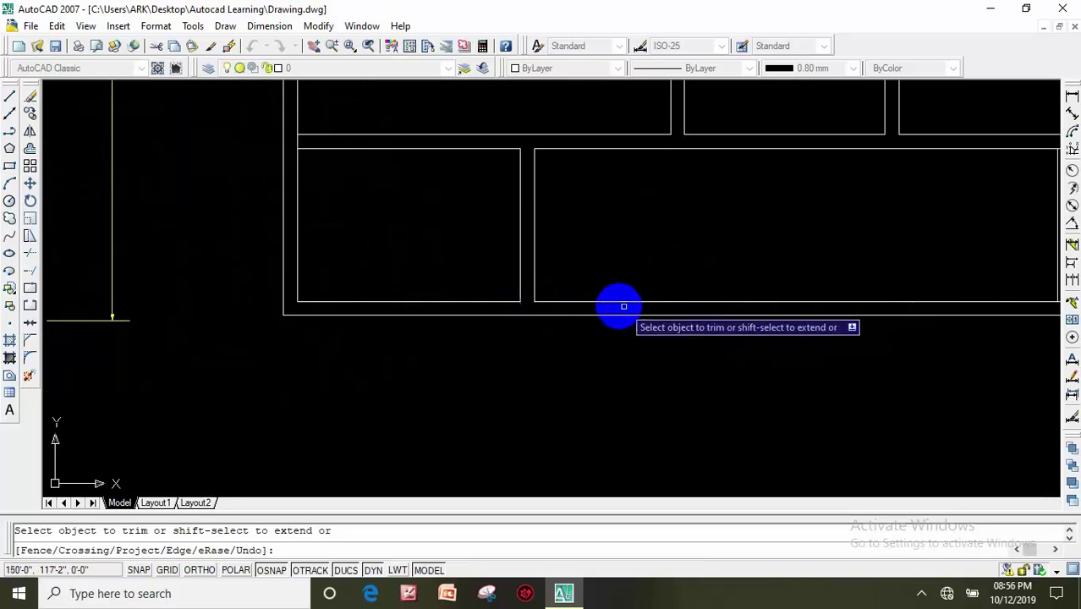
{"action": "middle_click_drag", "start_coordinate": [620, 304], "coordinate": [398, 312]}
{"action": "scroll", "coordinate": [108, 209], "scroll_direction": "up", "scroll_amount": 2}
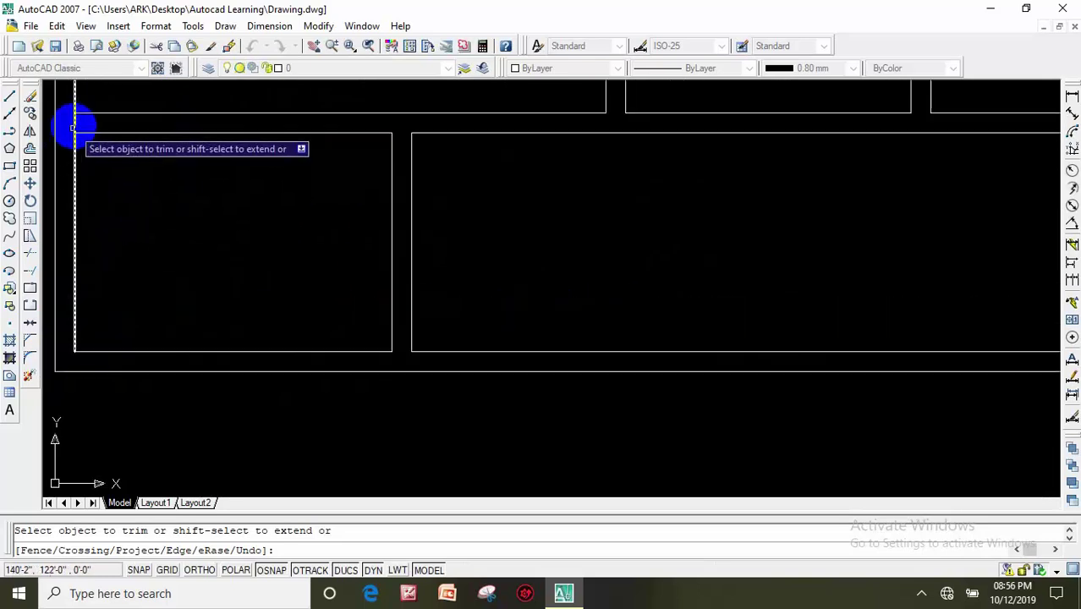
{"action": "scroll", "coordinate": [356, 188], "scroll_direction": "down", "scroll_amount": 3}
{"action": "middle_click_drag", "start_coordinate": [550, 222], "coordinate": [458, 251]}
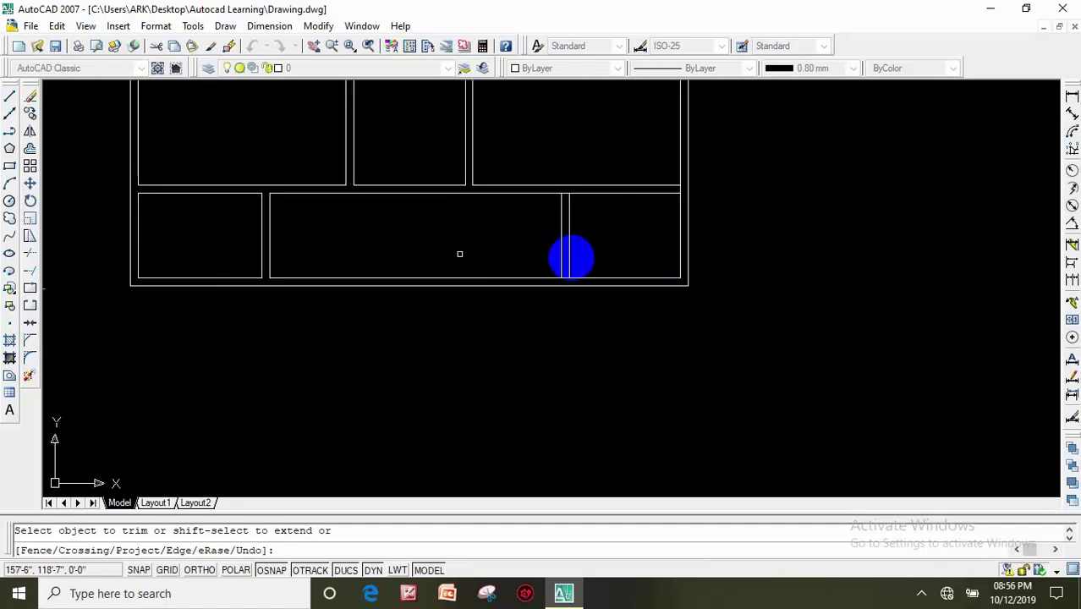
{"action": "scroll", "coordinate": [560, 209], "scroll_direction": "up", "scroll_amount": 1}
{"action": "left_click", "coordinate": [564, 184]}
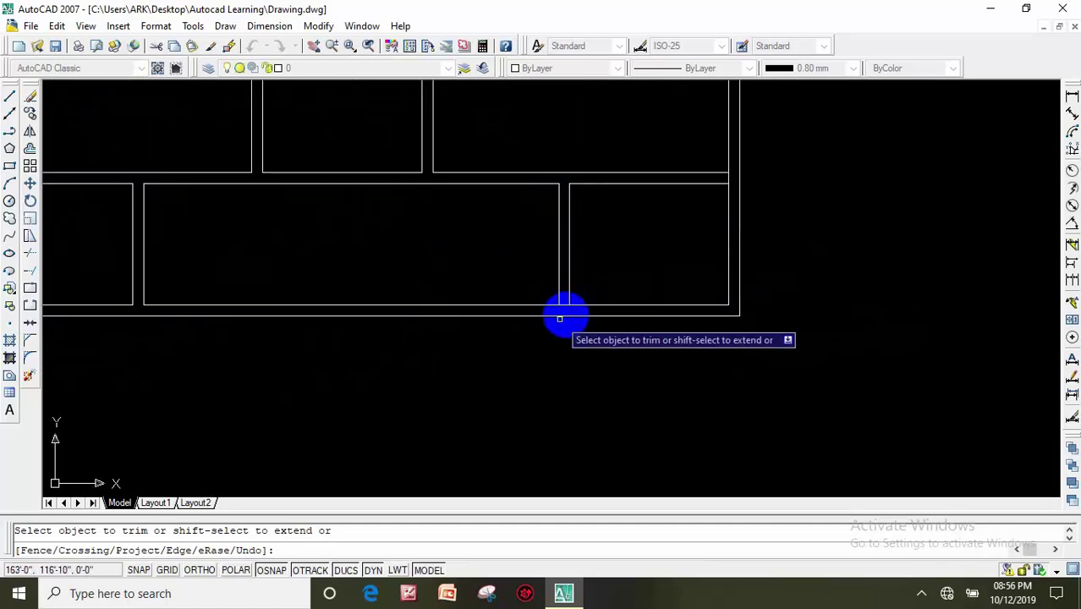
{"action": "left_click", "coordinate": [564, 305]}
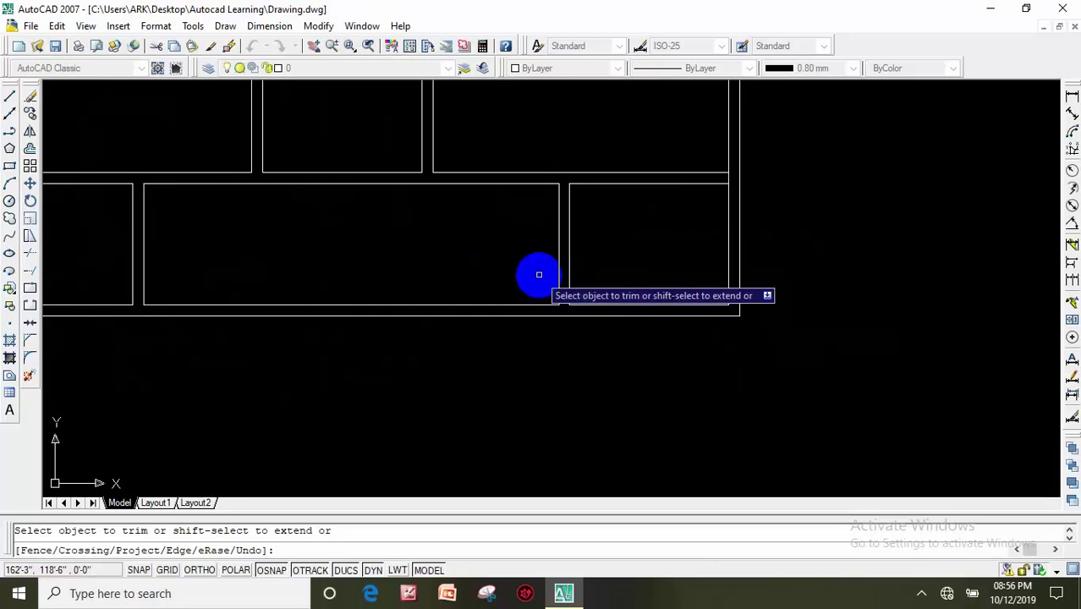
{"action": "scroll", "coordinate": [649, 222], "scroll_direction": "down", "scroll_amount": 2}
{"action": "scroll", "coordinate": [656, 218], "scroll_direction": "up", "scroll_amount": 3}
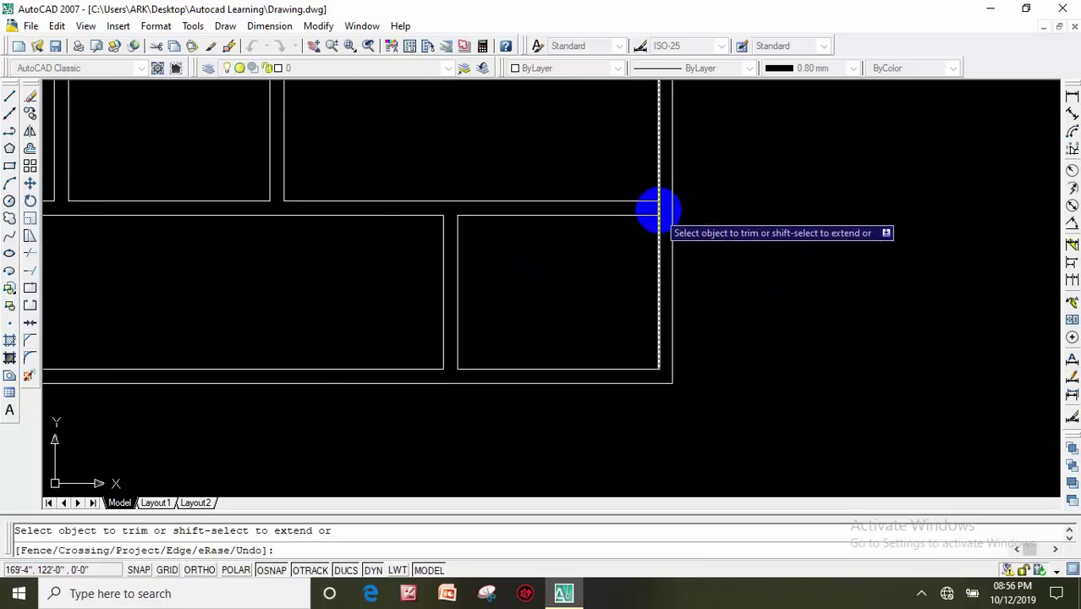
{"action": "scroll", "coordinate": [507, 228], "scroll_direction": "down", "scroll_amount": 2}
{"action": "scroll", "coordinate": [473, 254], "scroll_direction": "up", "scroll_amount": 1}
{"action": "scroll", "coordinate": [570, 355], "scroll_direction": "down", "scroll_amount": 1}
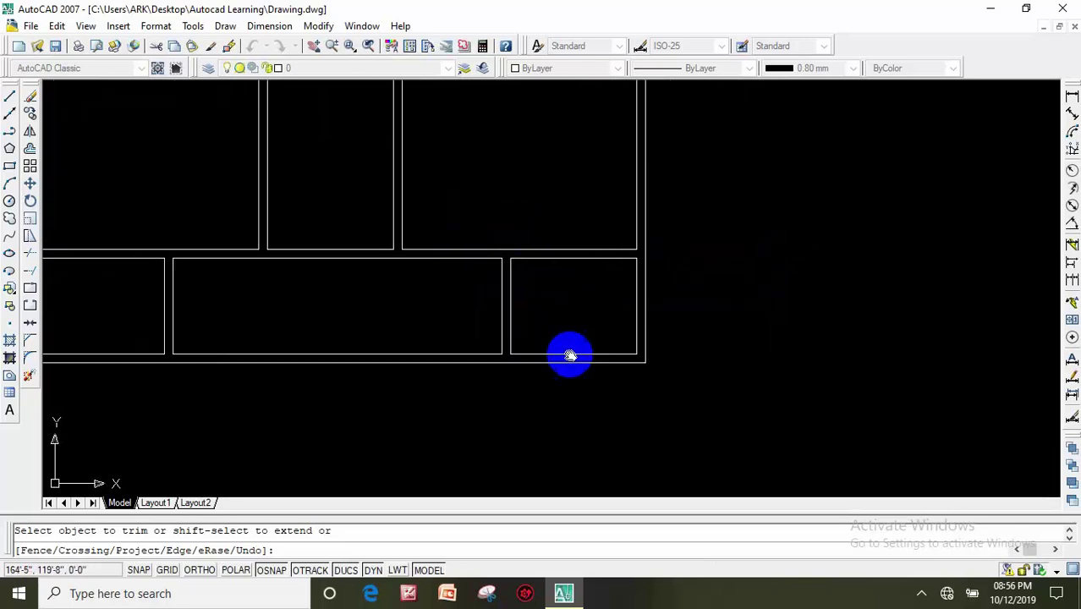
{"action": "scroll", "coordinate": [445, 246], "scroll_direction": "up", "scroll_amount": 1}
{"action": "scroll", "coordinate": [446, 246], "scroll_direction": "down", "scroll_amount": 3}
{"action": "scroll", "coordinate": [473, 261], "scroll_direction": "up", "scroll_amount": 1}
{"action": "scroll", "coordinate": [495, 254], "scroll_direction": "up", "scroll_amount": 2}
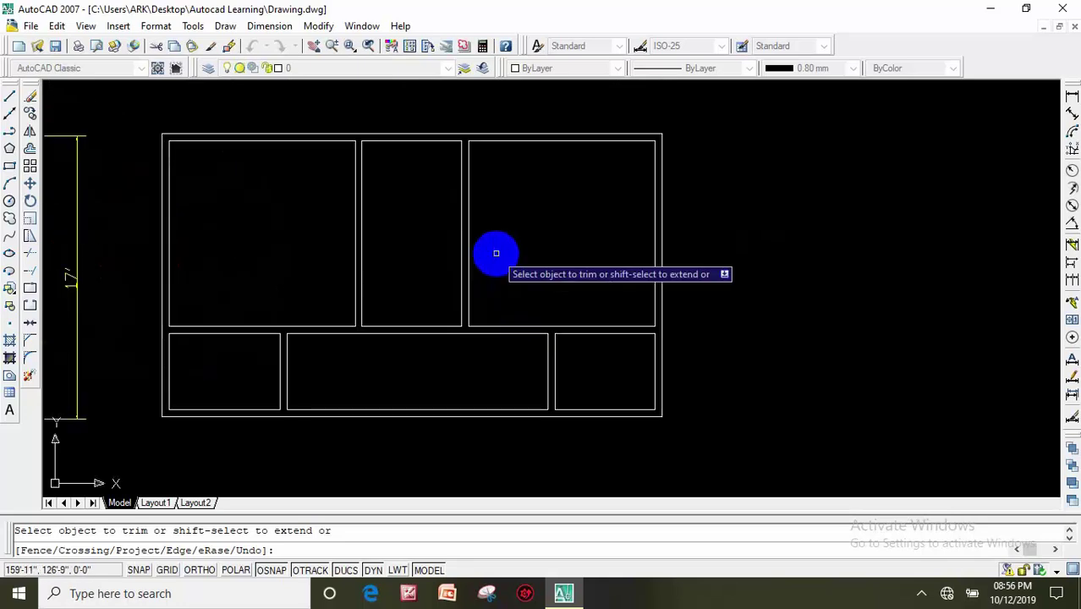
{"action": "middle_click_drag", "start_coordinate": [495, 254], "coordinate": [542, 244]}
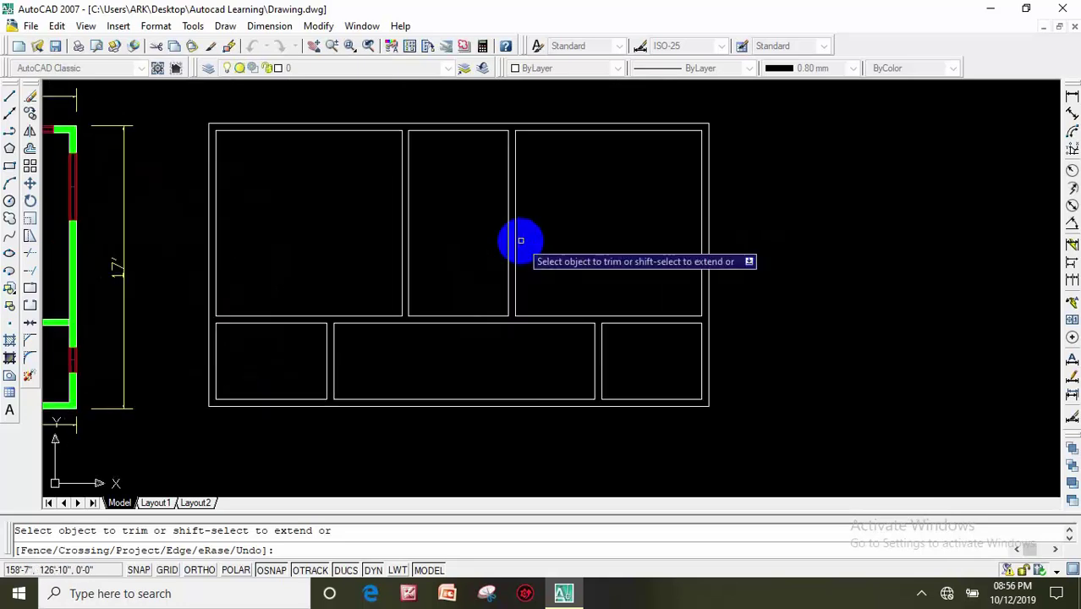
{"action": "key", "text": "Escape"}
{"action": "middle_click_drag", "start_coordinate": [437, 227], "coordinate": [483, 225]}
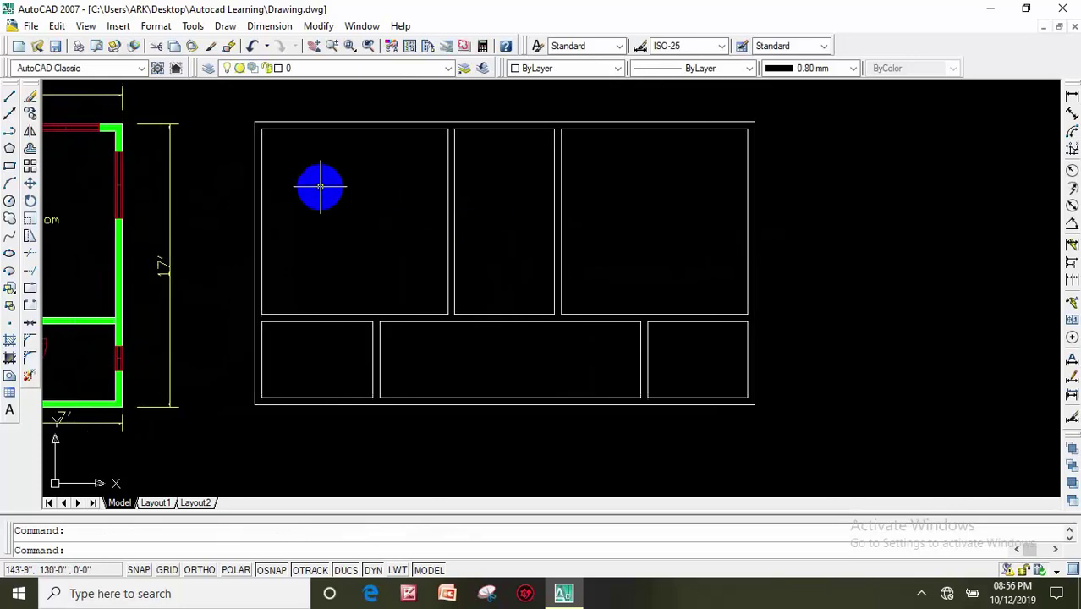
{"action": "middle_click_drag", "start_coordinate": [317, 176], "coordinate": [388, 185]}
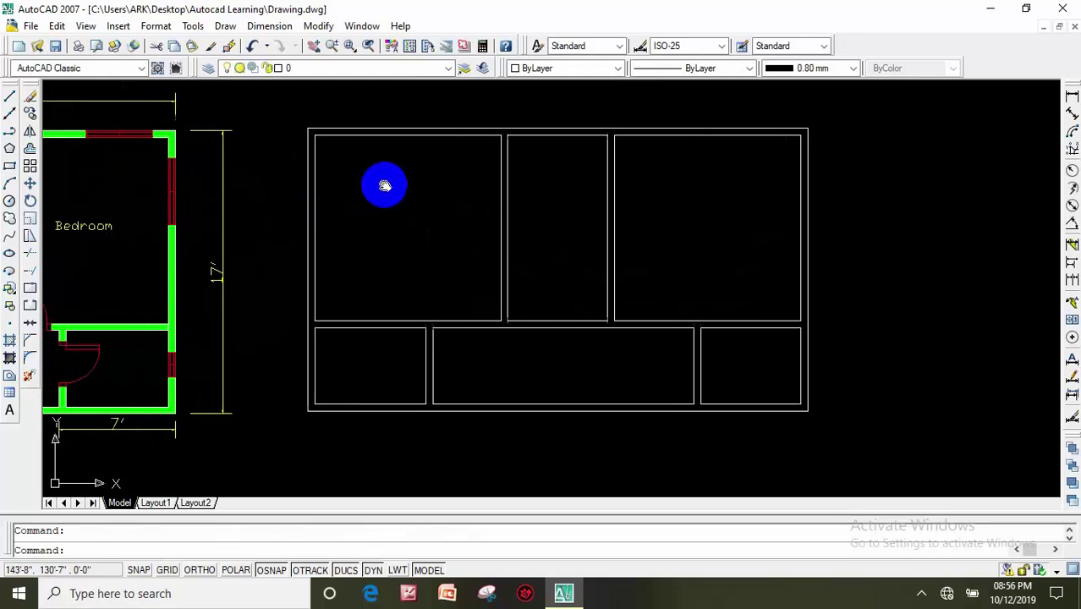
{"action": "left_click", "coordinate": [10, 100]}
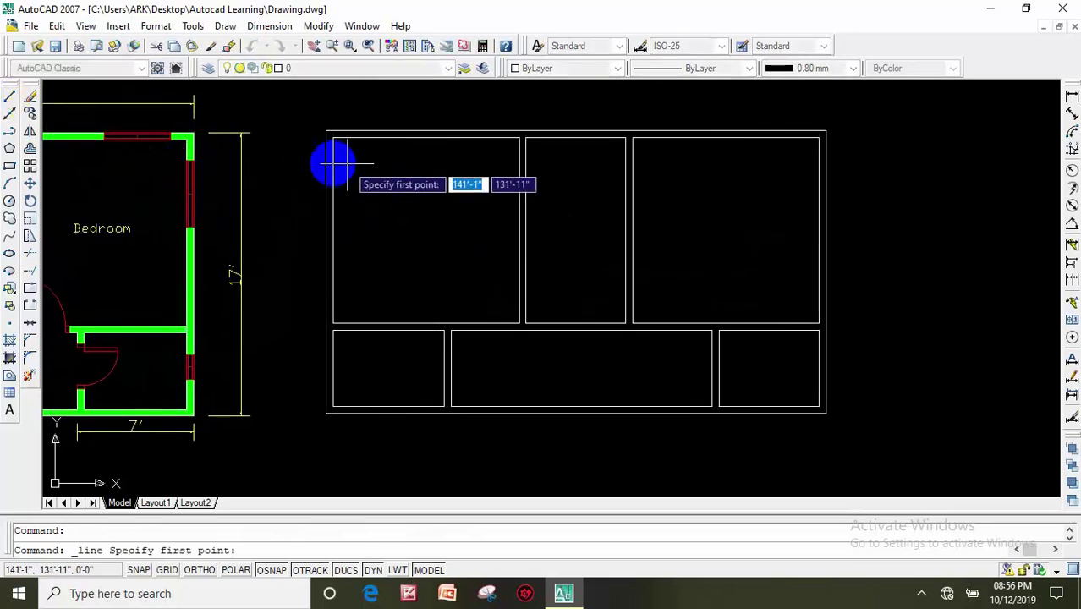
{"action": "key", "text": "Escape"}
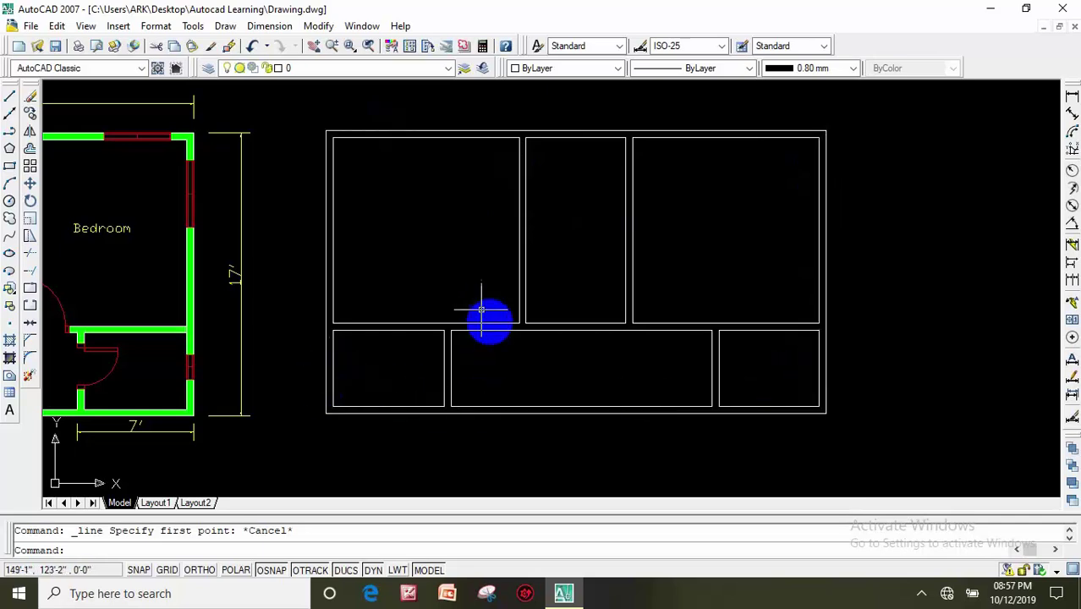
{"action": "middle_click_drag", "start_coordinate": [597, 276], "coordinate": [589, 309]}
{"action": "scroll", "coordinate": [590, 330], "scroll_direction": "up", "scroll_amount": 3}
{"action": "scroll", "coordinate": [597, 289], "scroll_direction": "down", "scroll_amount": 2}
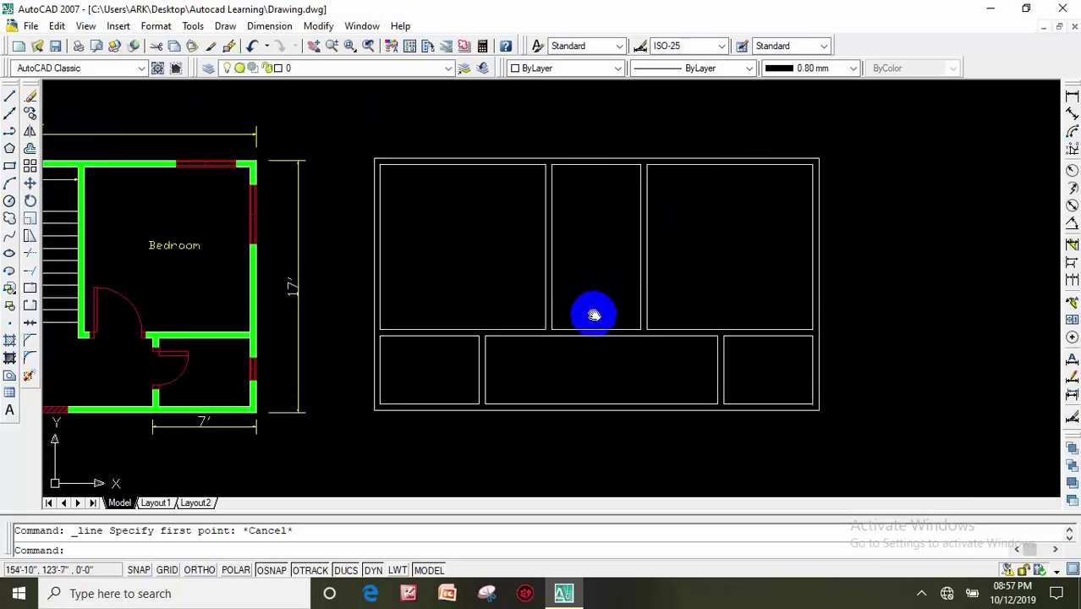
Draw a short stray line at the central box corner, then undo it.
{"action": "left_click", "coordinate": [11, 98]}
{"action": "scroll", "coordinate": [551, 333], "scroll_direction": "up", "scroll_amount": 1}
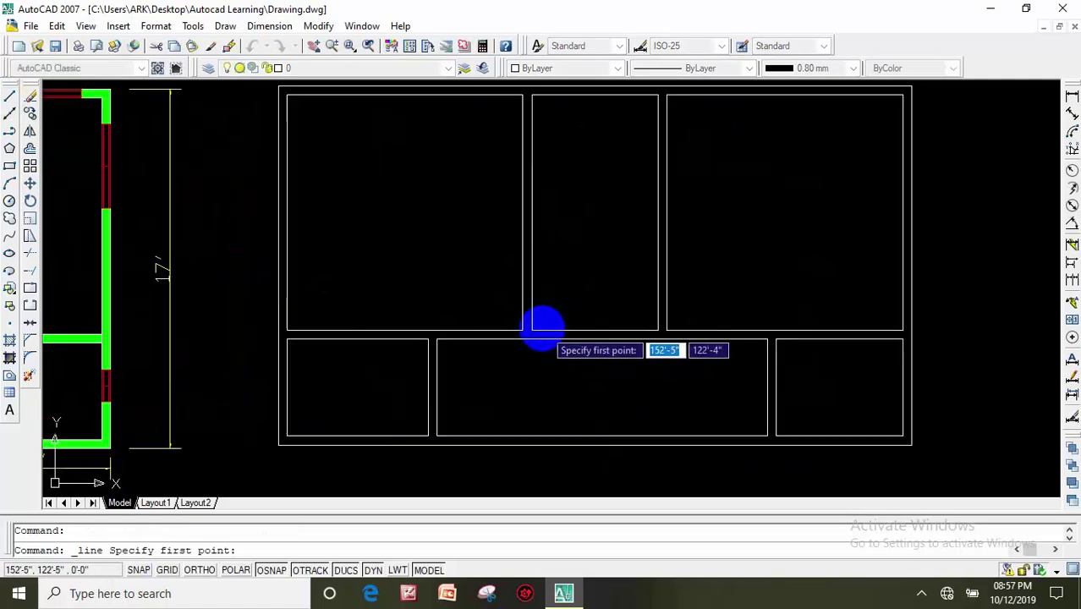
{"action": "left_click", "coordinate": [530, 329]}
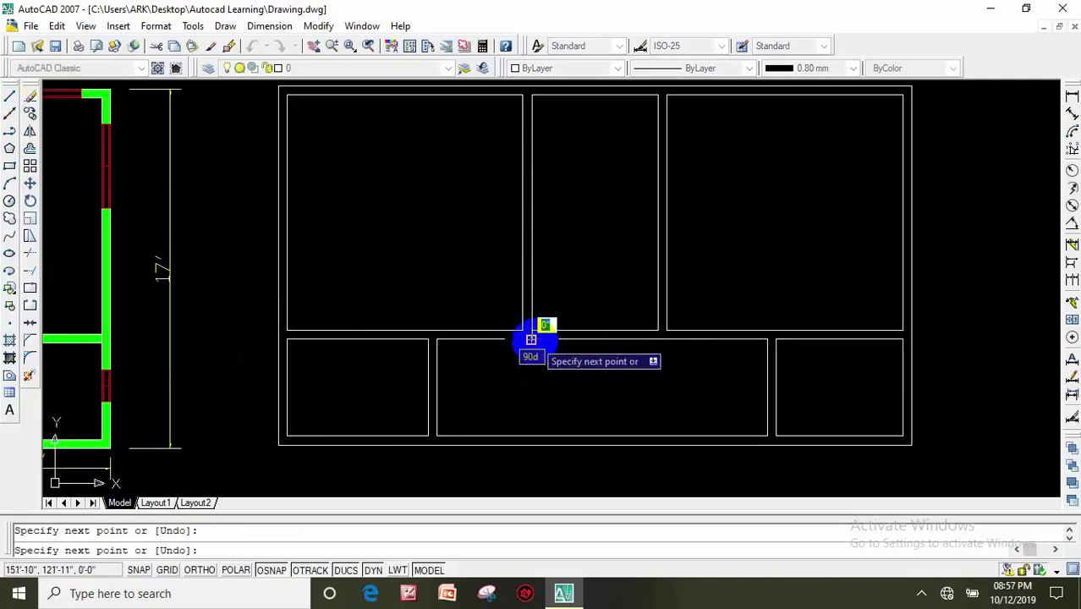
{"action": "key", "text": "Escape"}
{"action": "middle_click_drag", "start_coordinate": [545, 330], "coordinate": [317, 327]}
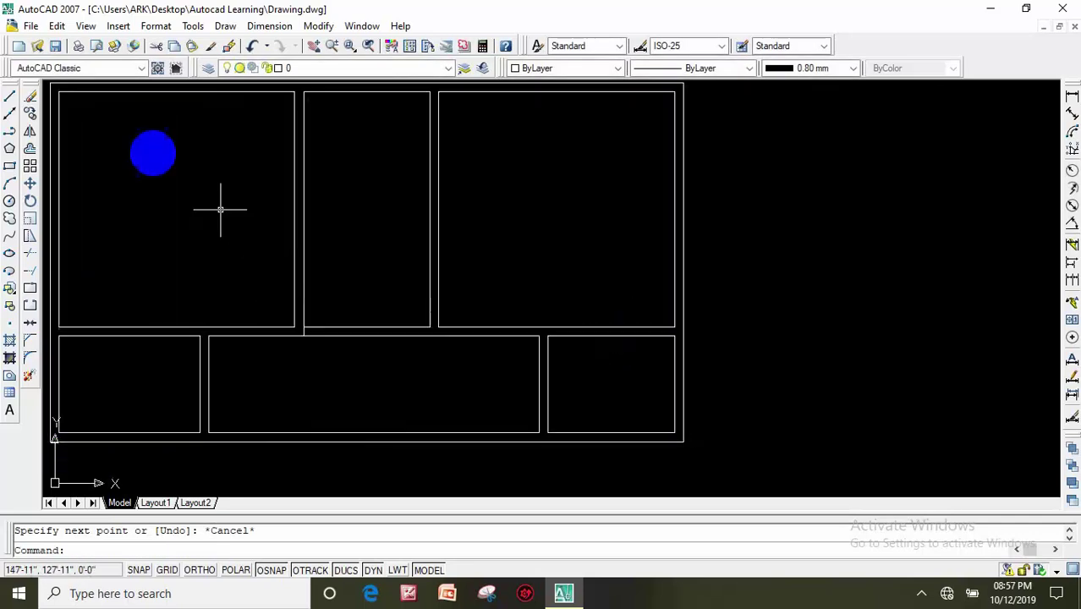
{"action": "left_click", "coordinate": [11, 98]}
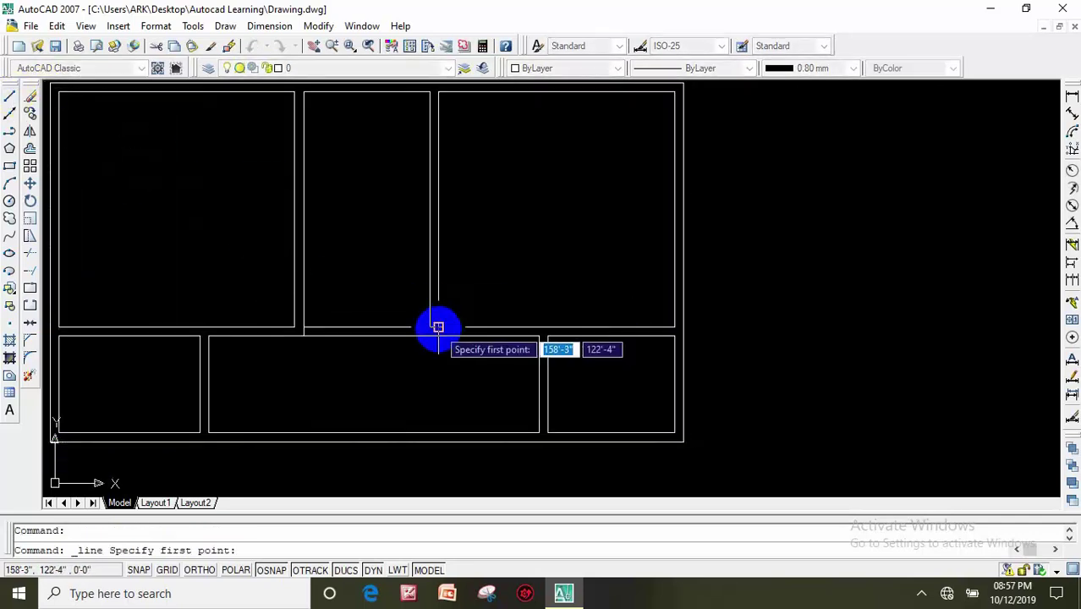
{"action": "left_click", "coordinate": [440, 328]}
{"action": "left_click", "coordinate": [438, 337]}
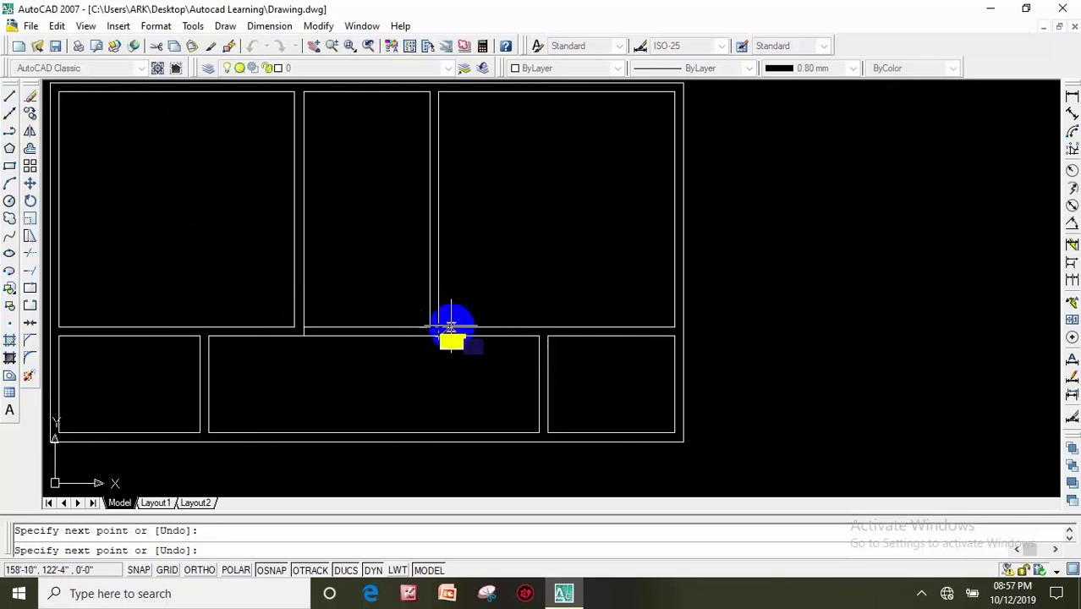
{"action": "key", "text": "Escape"}
{"action": "key", "text": "ctrl+z"}
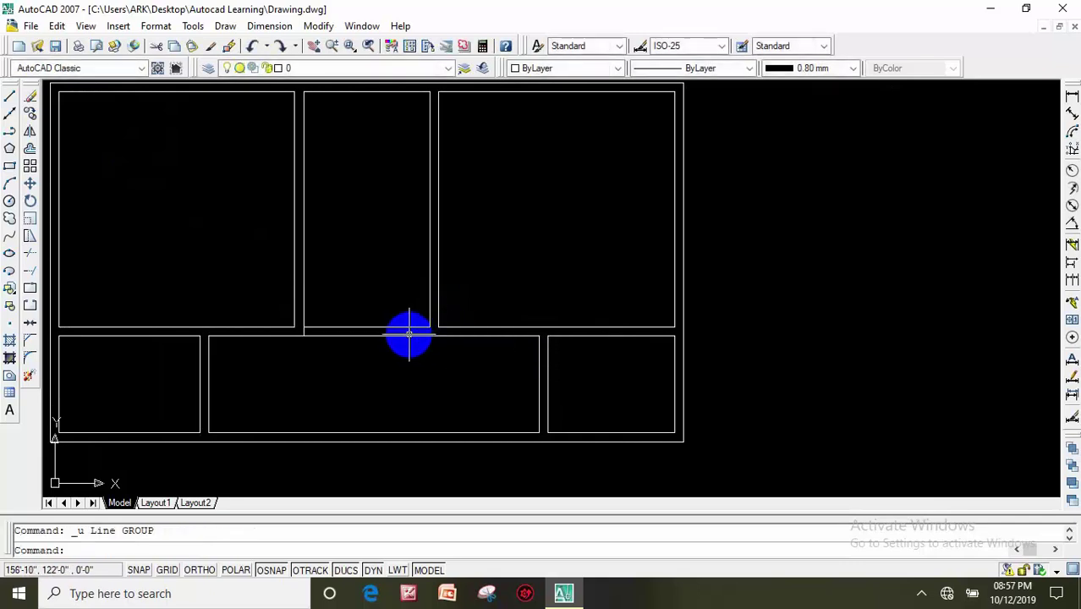
{"action": "middle_click_drag", "start_coordinate": [410, 334], "coordinate": [417, 330]}
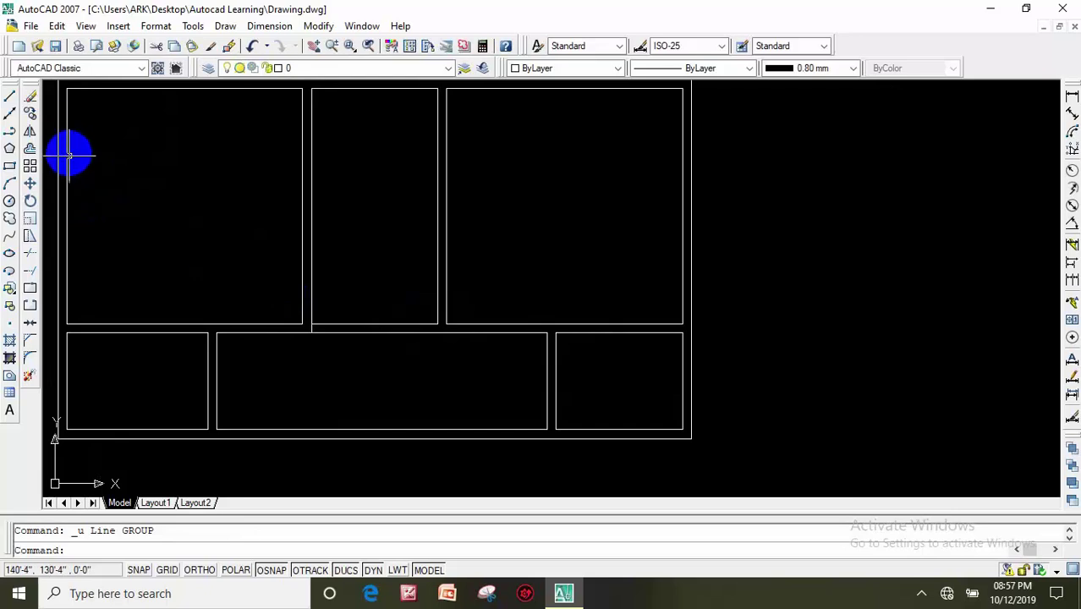
{"action": "left_click", "coordinate": [10, 95]}
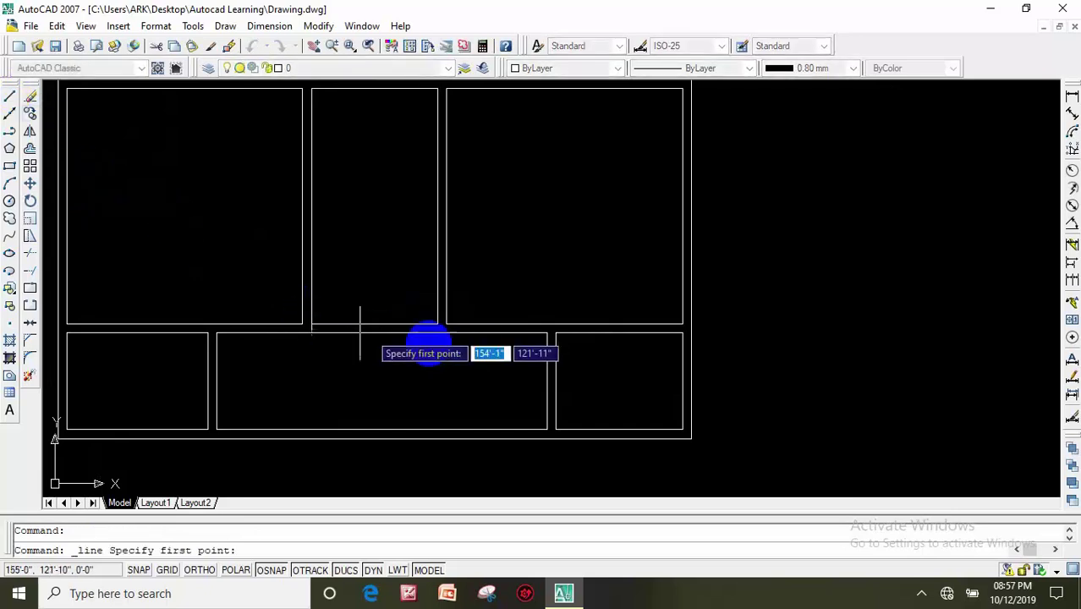
{"action": "scroll", "coordinate": [428, 338], "scroll_direction": "up", "scroll_amount": 2}
{"action": "left_click", "coordinate": [444, 317]}
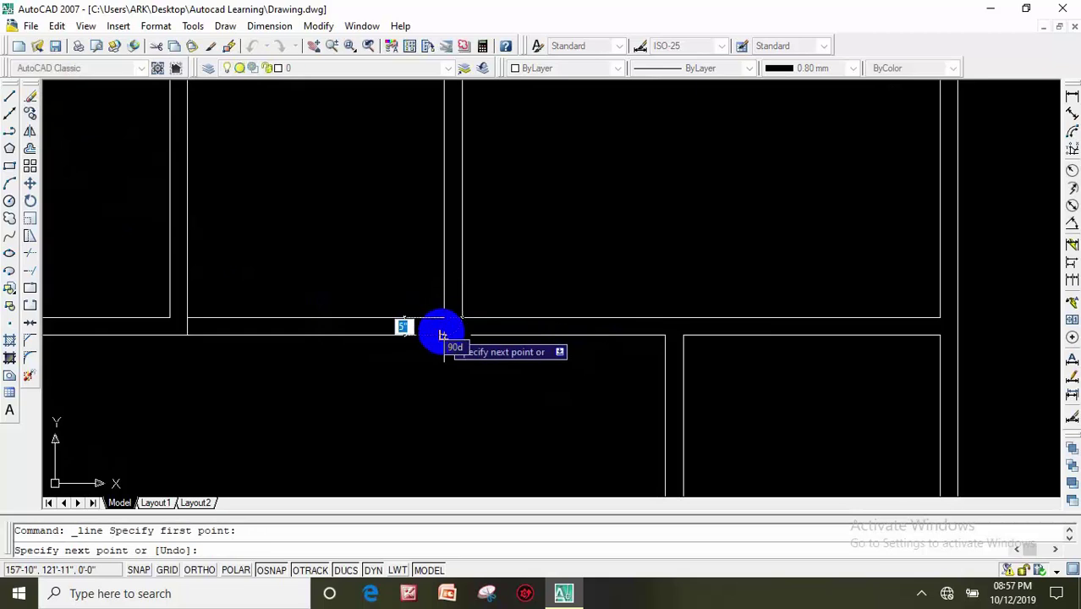
{"action": "key", "text": "Escape"}
{"action": "scroll", "coordinate": [325, 335], "scroll_direction": "down", "scroll_amount": 2}
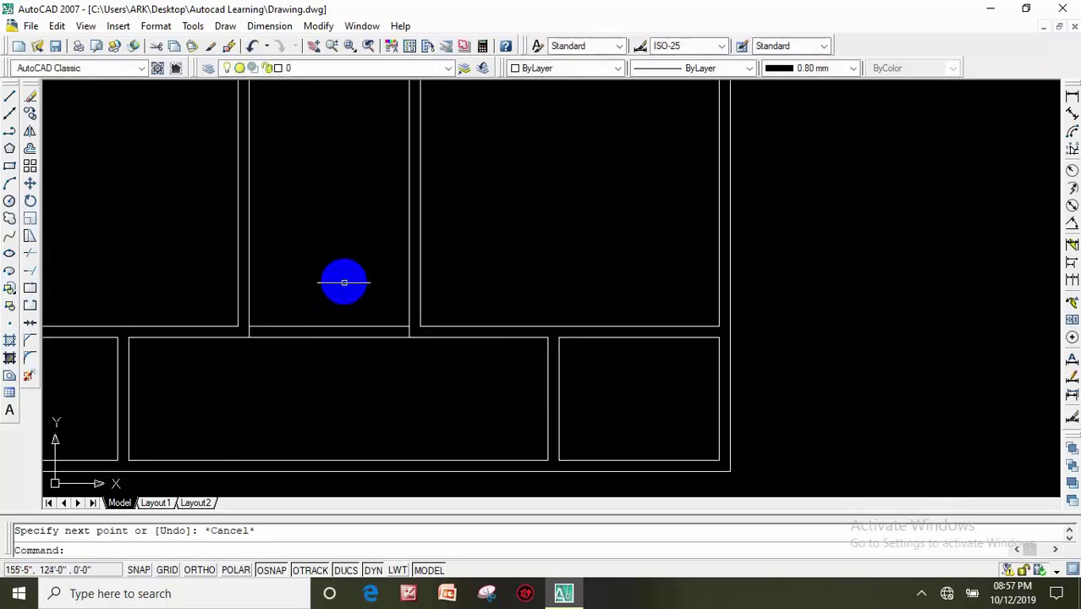
Erase the line closing the bottom of the central room box.
{"action": "type", "text": "tr"}
{"action": "key", "text": "Return"}
{"action": "key", "text": "Return"}
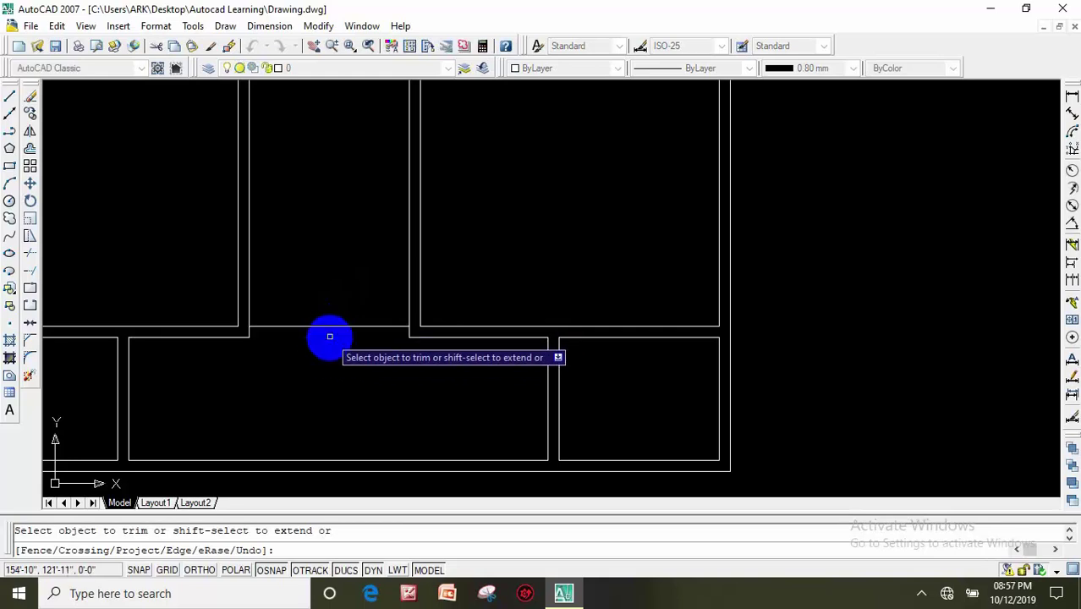
{"action": "key", "text": "Escape"}
{"action": "left_click", "coordinate": [329, 326]}
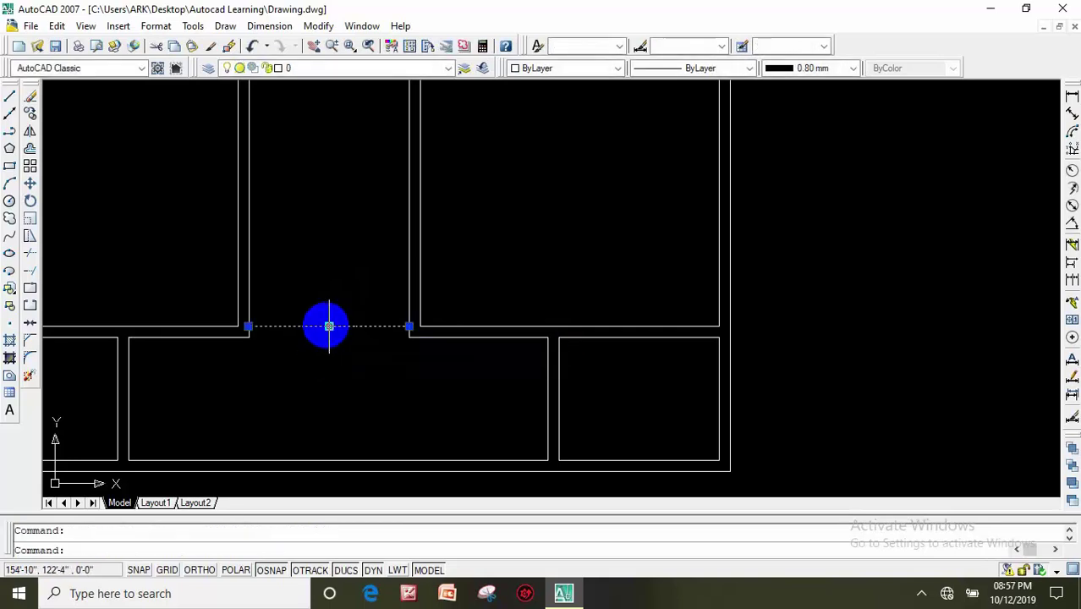
{"action": "key", "text": "Delete"}
{"action": "scroll", "coordinate": [342, 321], "scroll_direction": "down", "scroll_amount": 5}
{"action": "scroll", "coordinate": [374, 318], "scroll_direction": "up", "scroll_amount": 1}
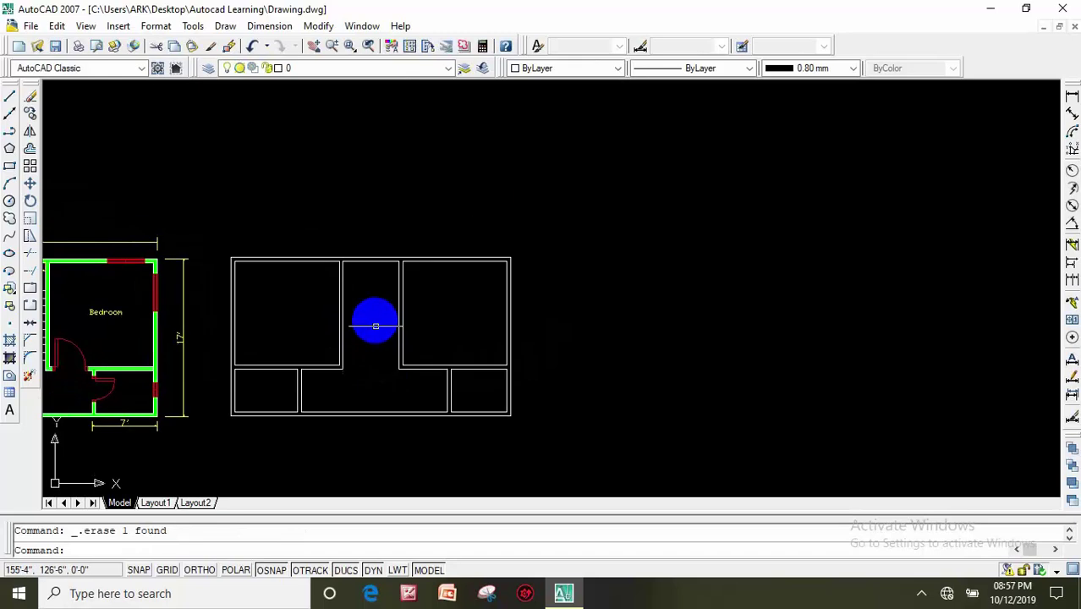
{"action": "scroll", "coordinate": [374, 313], "scroll_direction": "up", "scroll_amount": 3}
{"action": "scroll", "coordinate": [380, 301], "scroll_direction": "up", "scroll_amount": 1}
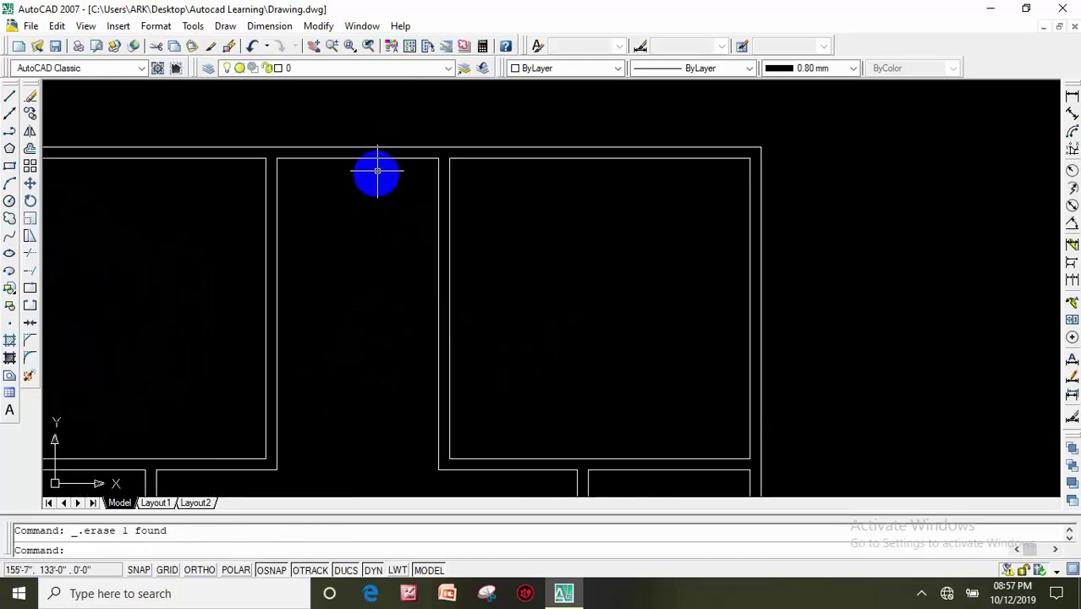
Offset the stair space's top edge 3' downward to create a new horizontal line.
{"action": "left_click", "coordinate": [30, 148]}
{"action": "type", "text": "3"}
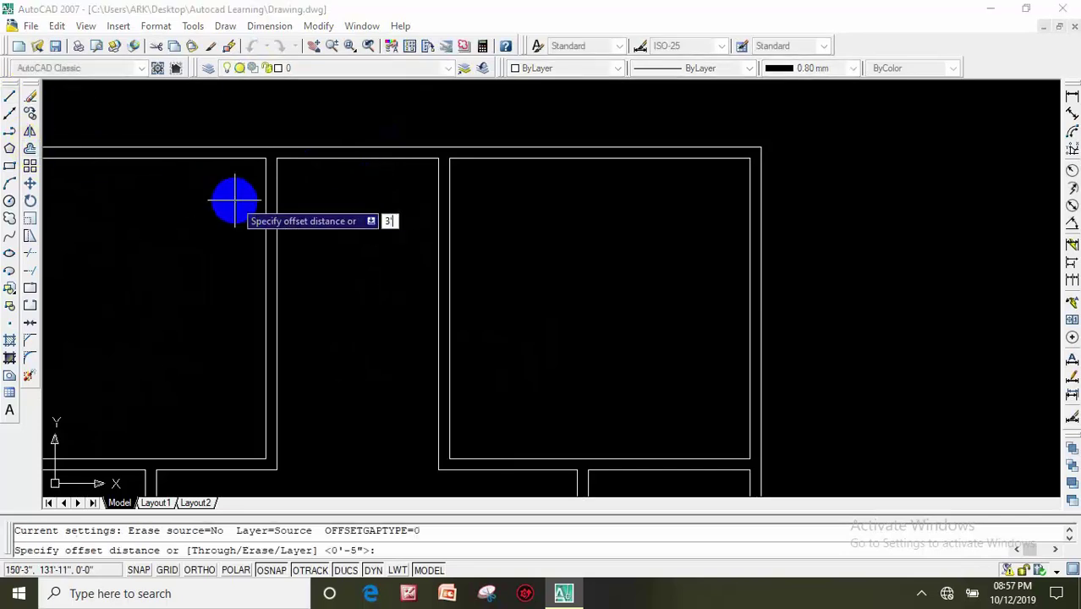
{"action": "key", "text": "Return"}
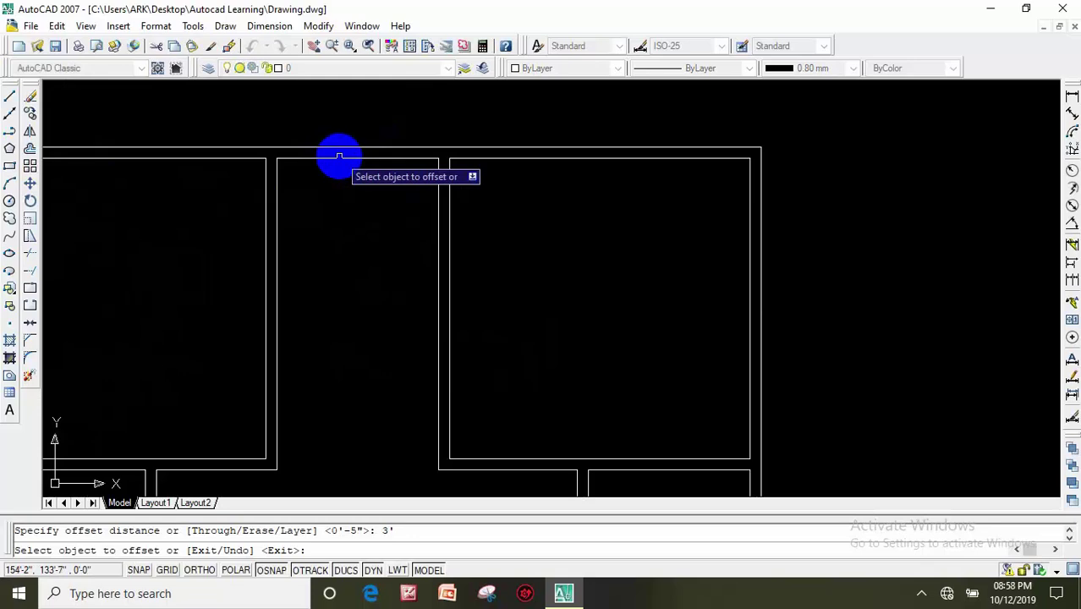
{"action": "left_click", "coordinate": [339, 158]}
{"action": "left_click", "coordinate": [385, 278]}
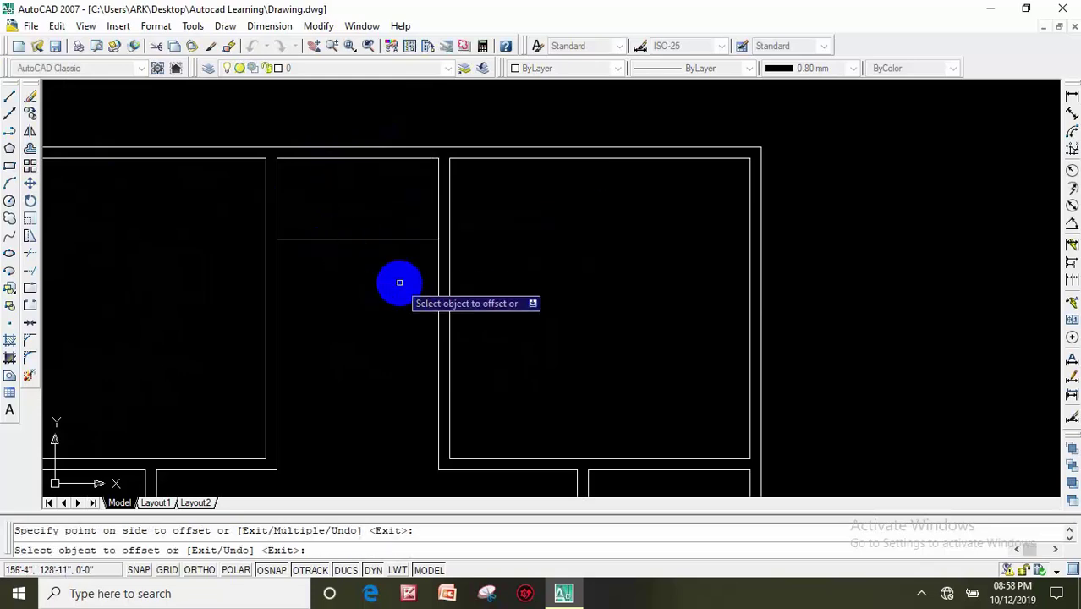
{"action": "mouse_move", "coordinate": [399, 282]}
{"action": "middle_mouse_down"}
{"action": "mouse_move", "coordinate": [404, 222]}
{"action": "mouse_move", "coordinate": [385, 249]}
{"action": "middle_mouse_up"}
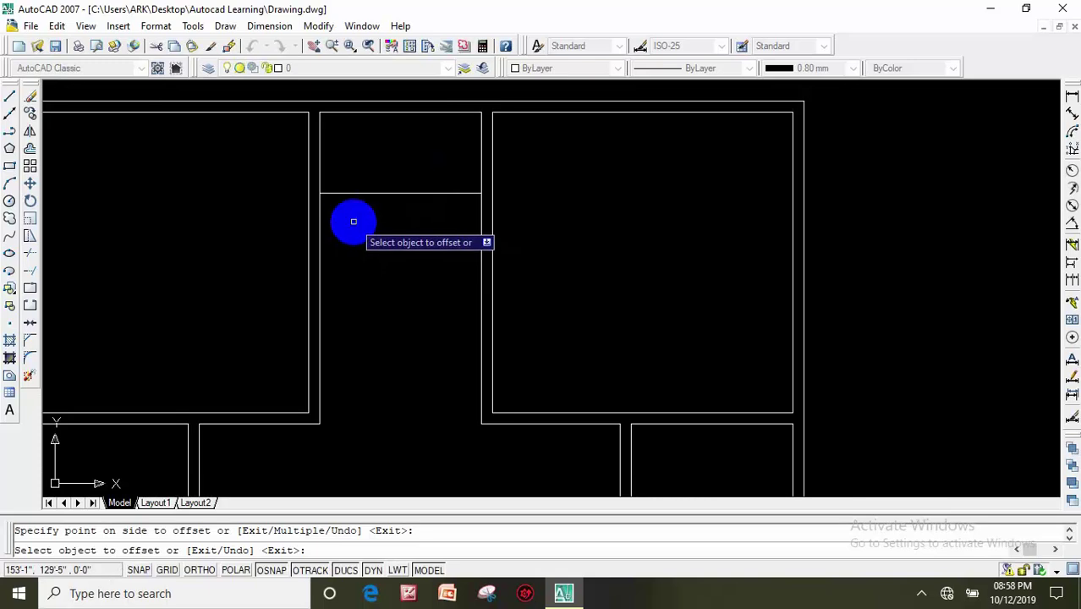
Offset the new line down at 10" spacing to create the first four stair treads.
{"action": "key", "text": "Escape"}
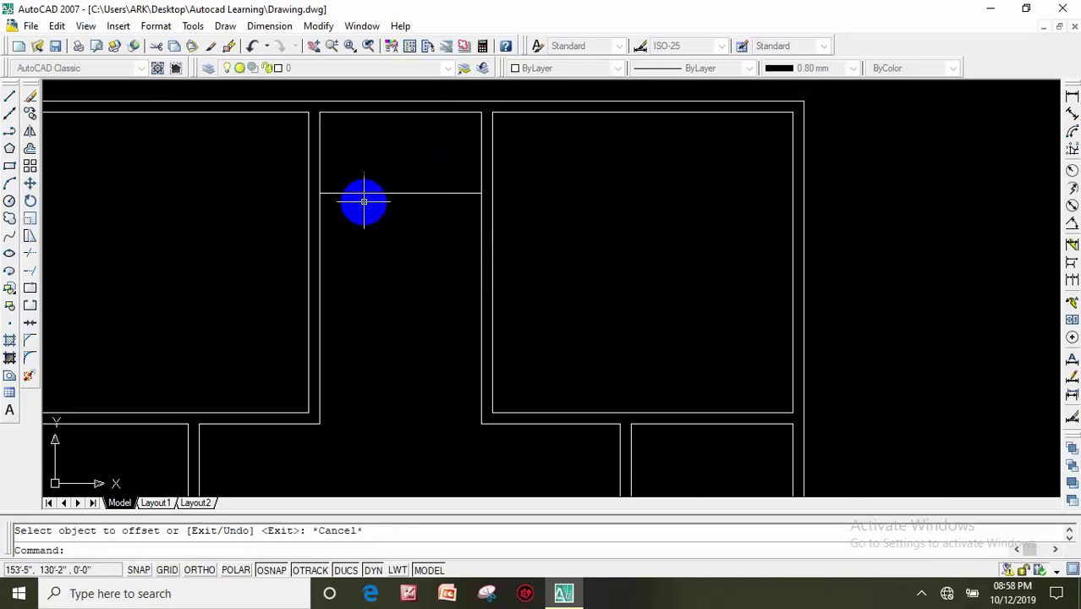
{"action": "left_click", "coordinate": [30, 150]}
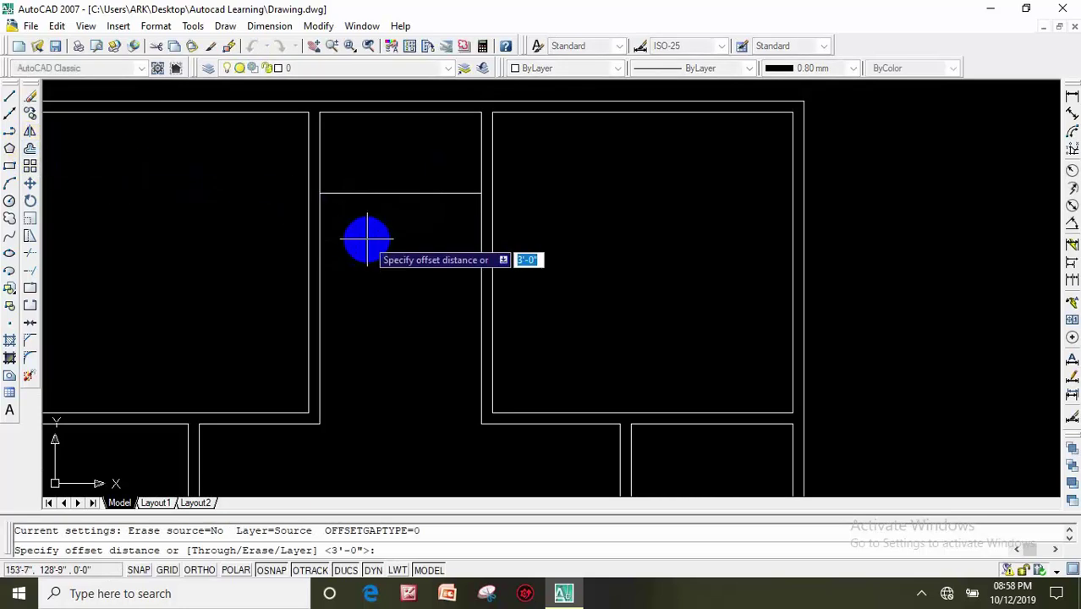
{"action": "type", "text": "10\""}
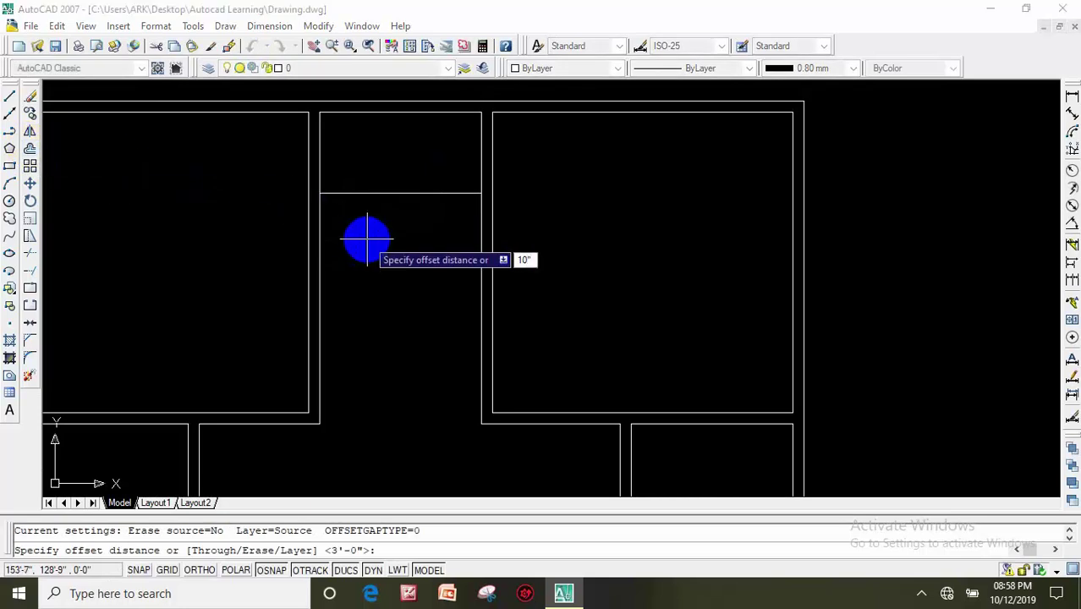
{"action": "key", "text": "Return"}
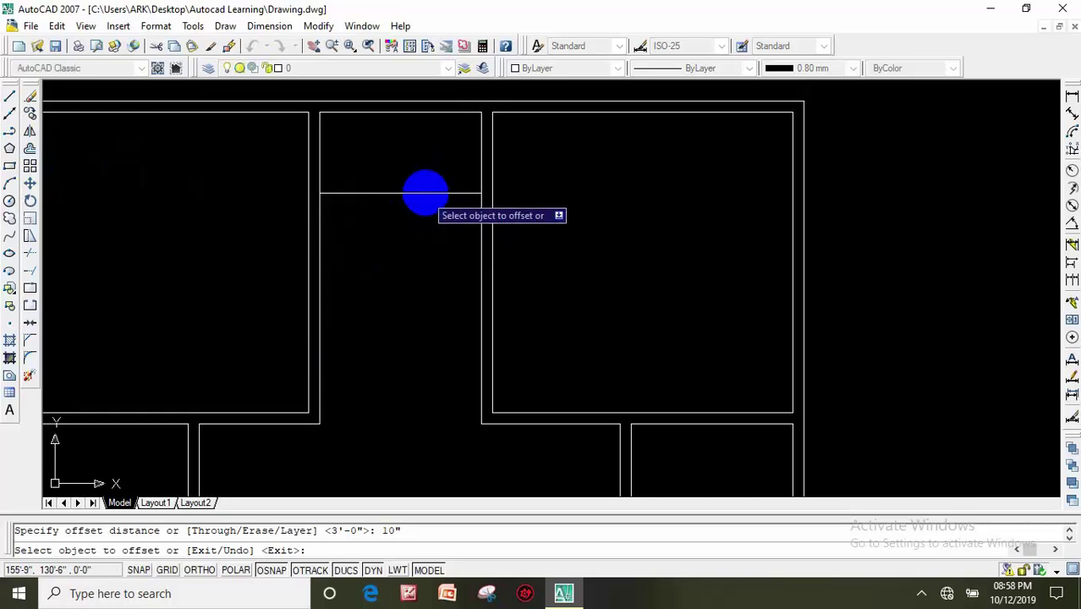
{"action": "left_click", "coordinate": [424, 193]}
{"action": "left_click", "coordinate": [421, 221]}
{"action": "left_click", "coordinate": [426, 216]}
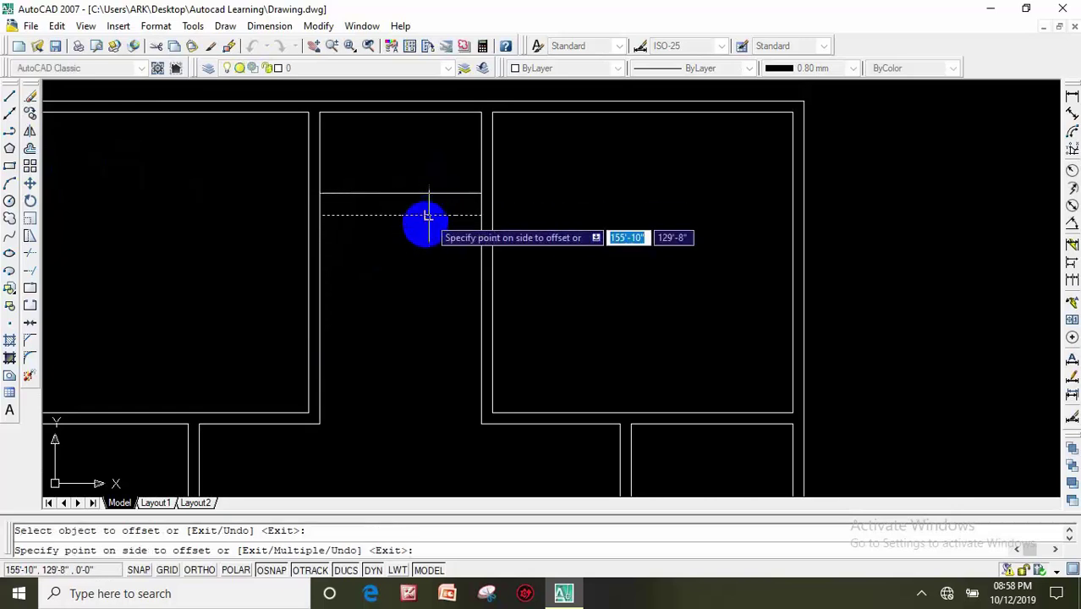
{"action": "left_click", "coordinate": [422, 234]}
{"action": "left_click", "coordinate": [424, 237]}
{"action": "left_click", "coordinate": [419, 269]}
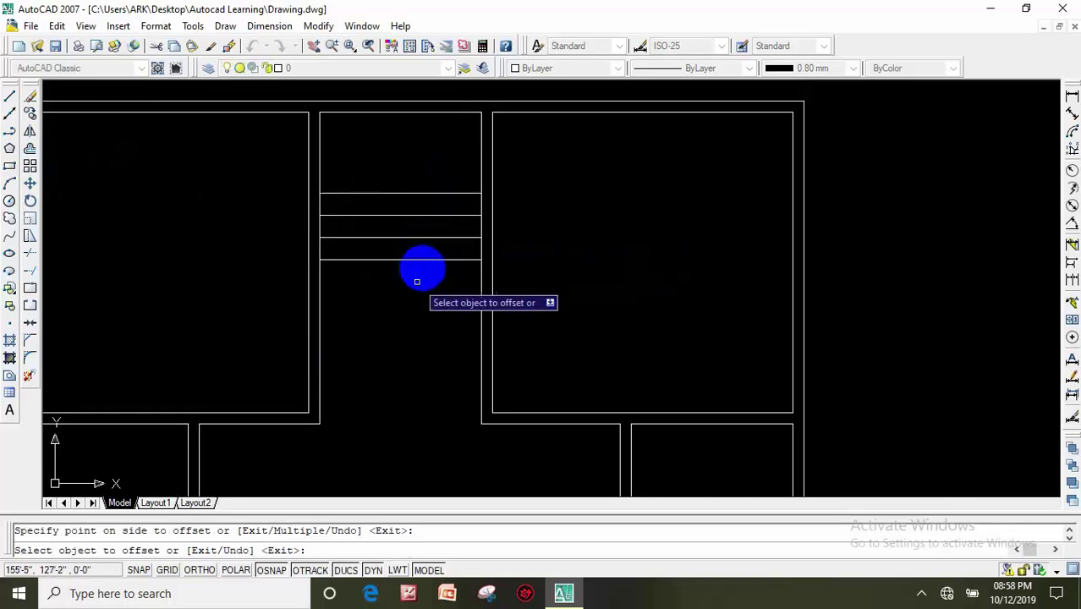
{"action": "left_click", "coordinate": [421, 259]}
{"action": "left_click", "coordinate": [409, 296]}
Add five more 10"-spaced treads down to the bottom of the stair bay.
{"action": "left_click", "coordinate": [413, 281]}
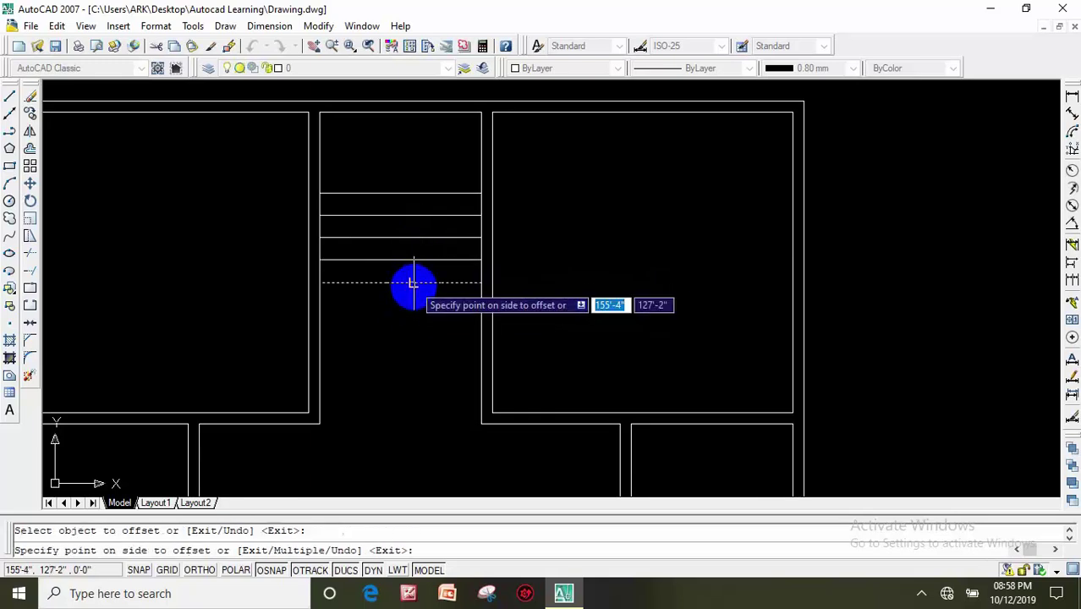
{"action": "left_click", "coordinate": [412, 315]}
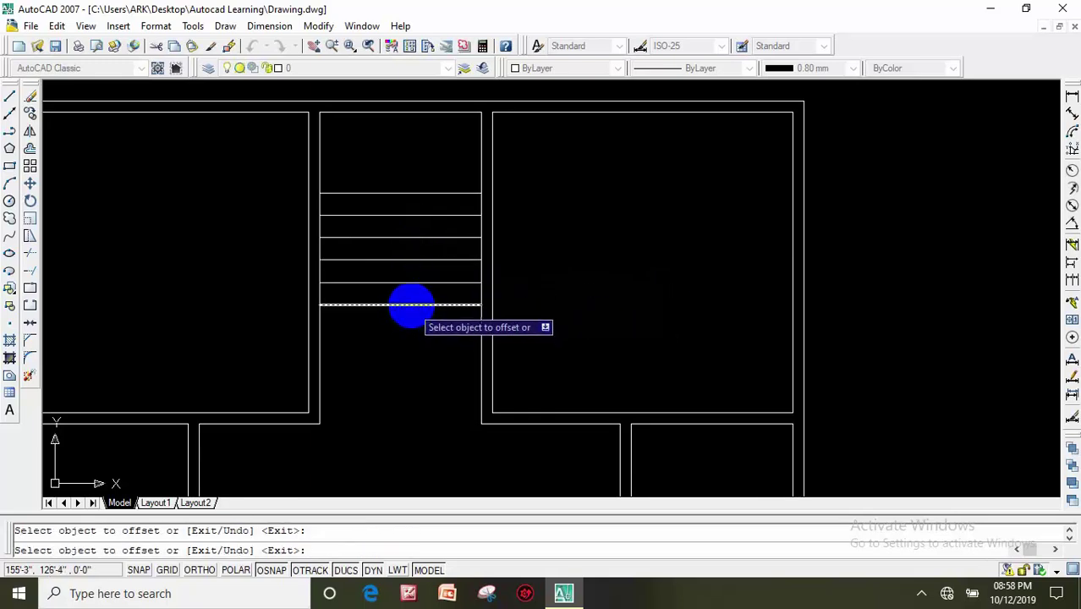
{"action": "left_click", "coordinate": [412, 305]}
{"action": "left_click", "coordinate": [406, 332]}
{"action": "left_click", "coordinate": [406, 328]}
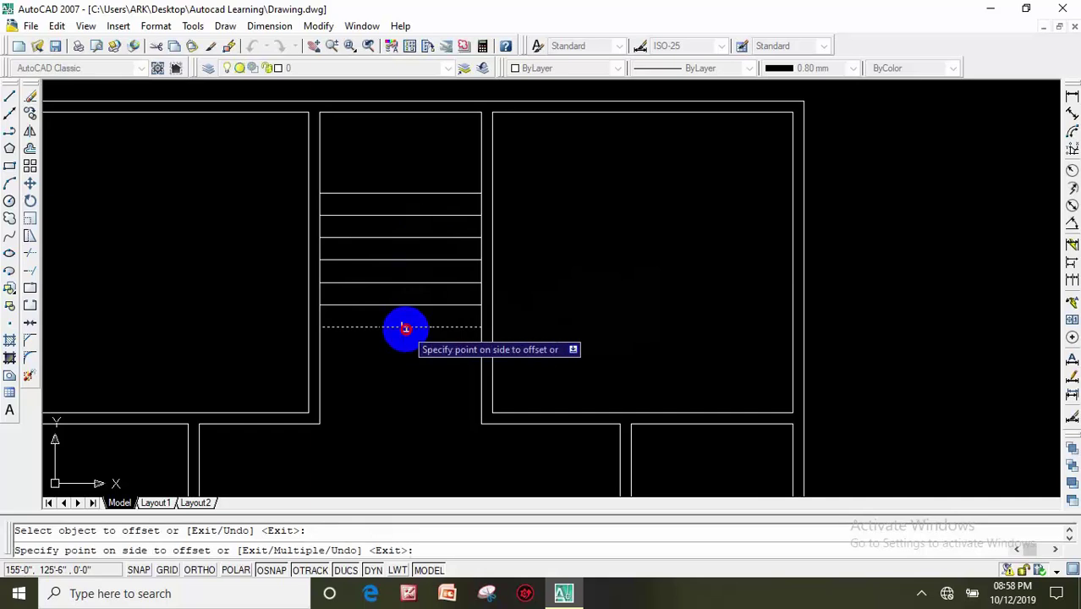
{"action": "left_click", "coordinate": [403, 343]}
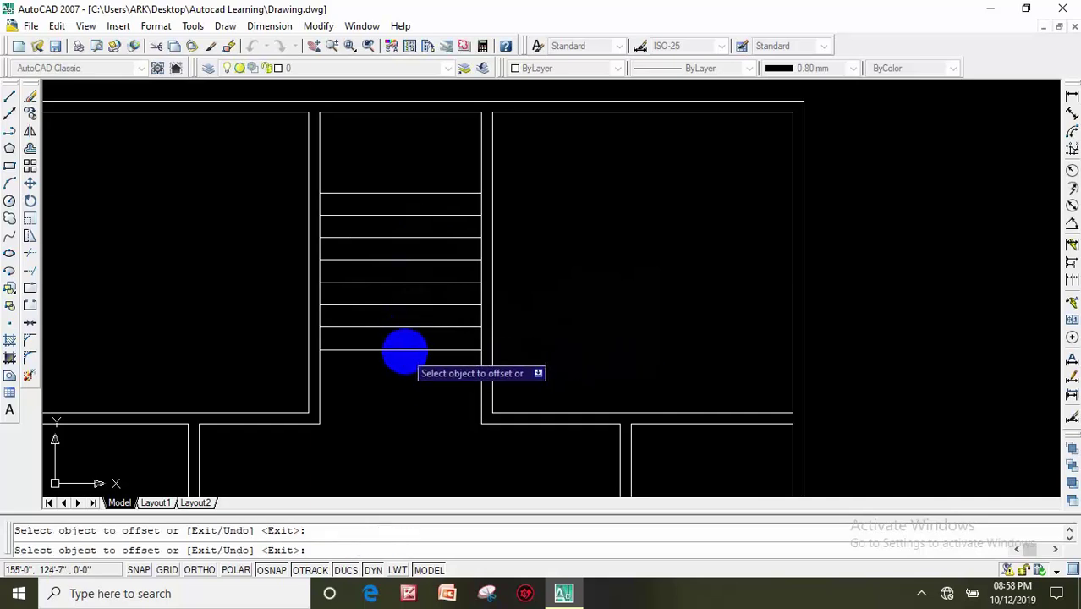
{"action": "left_click", "coordinate": [403, 350]}
{"action": "left_click", "coordinate": [404, 360]}
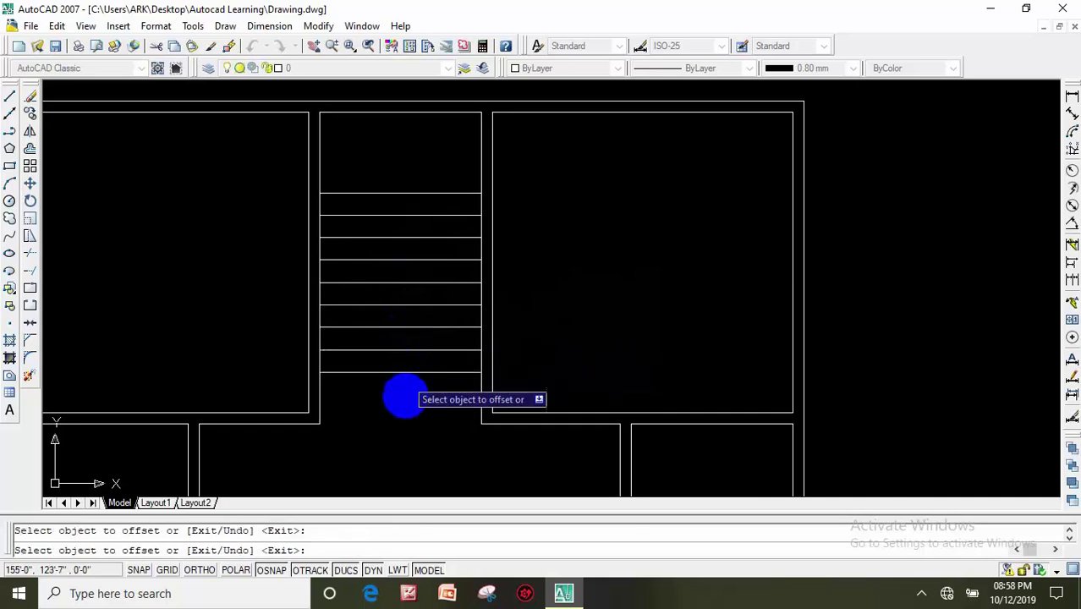
{"action": "left_click", "coordinate": [408, 372]}
{"action": "left_click", "coordinate": [410, 391]}
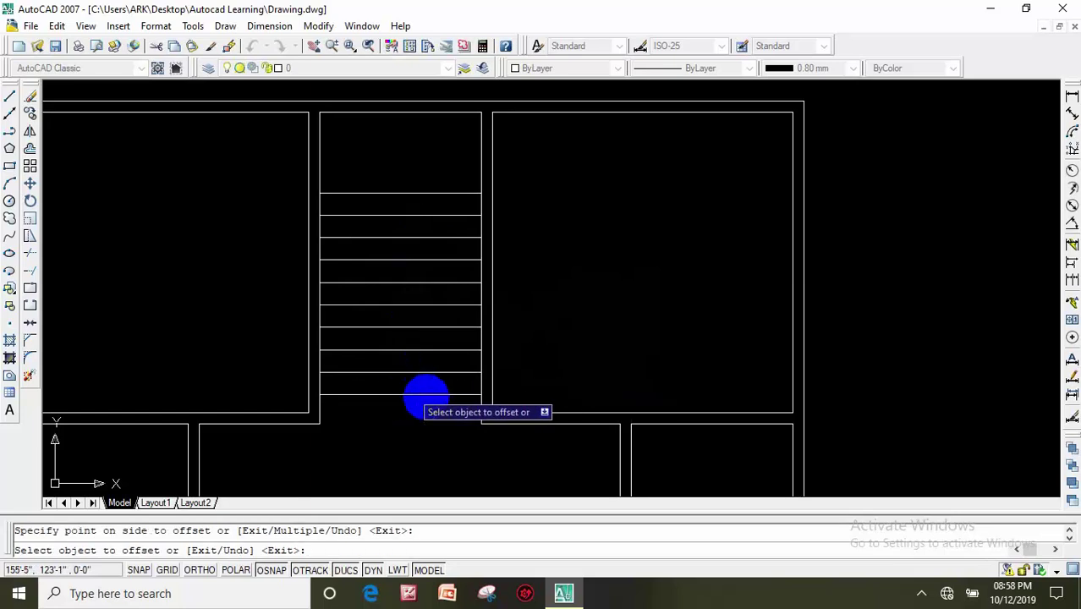
{"action": "middle_click_drag", "start_coordinate": [426, 398], "coordinate": [414, 323]}
{"action": "scroll", "coordinate": [417, 364], "scroll_direction": "down", "scroll_amount": 2}
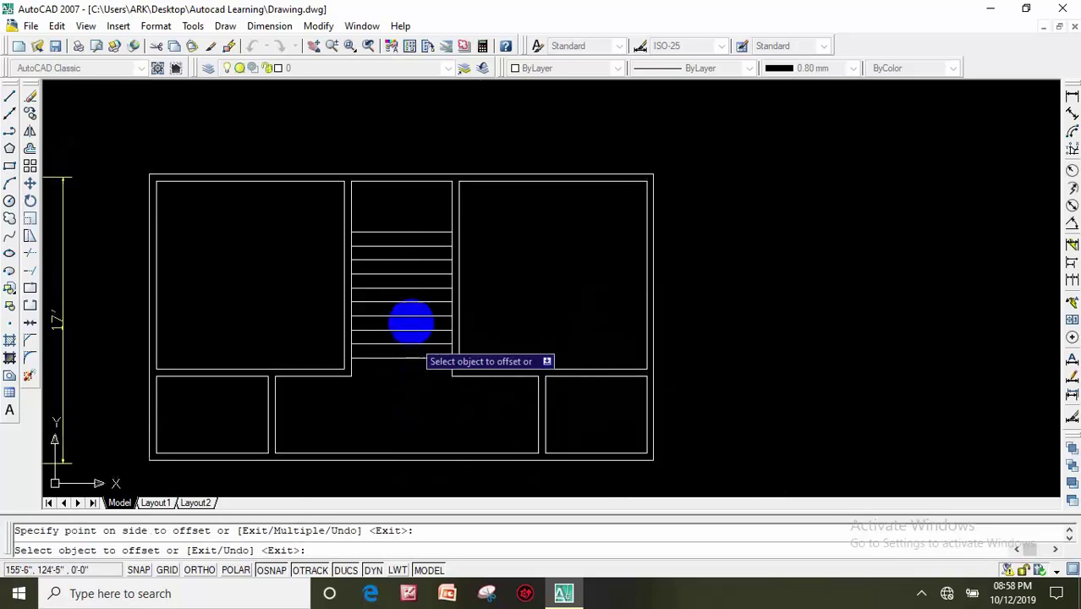
{"action": "scroll", "coordinate": [413, 288], "scroll_direction": "up", "scroll_amount": 2}
{"action": "scroll", "coordinate": [372, 211], "scroll_direction": "up", "scroll_amount": 2}
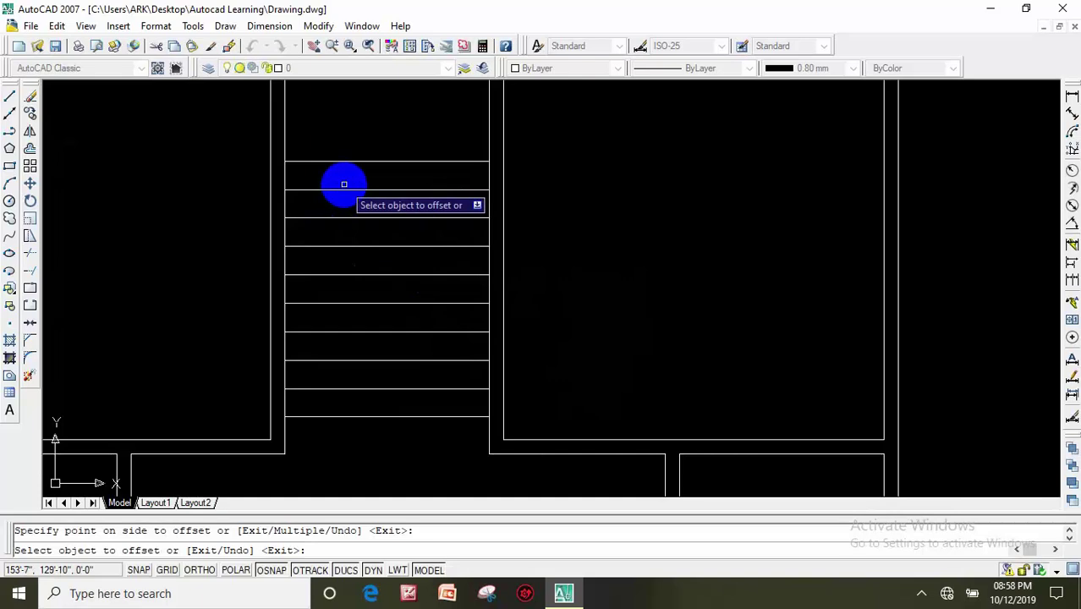
{"action": "middle_click_drag", "start_coordinate": [374, 142], "coordinate": [396, 163]}
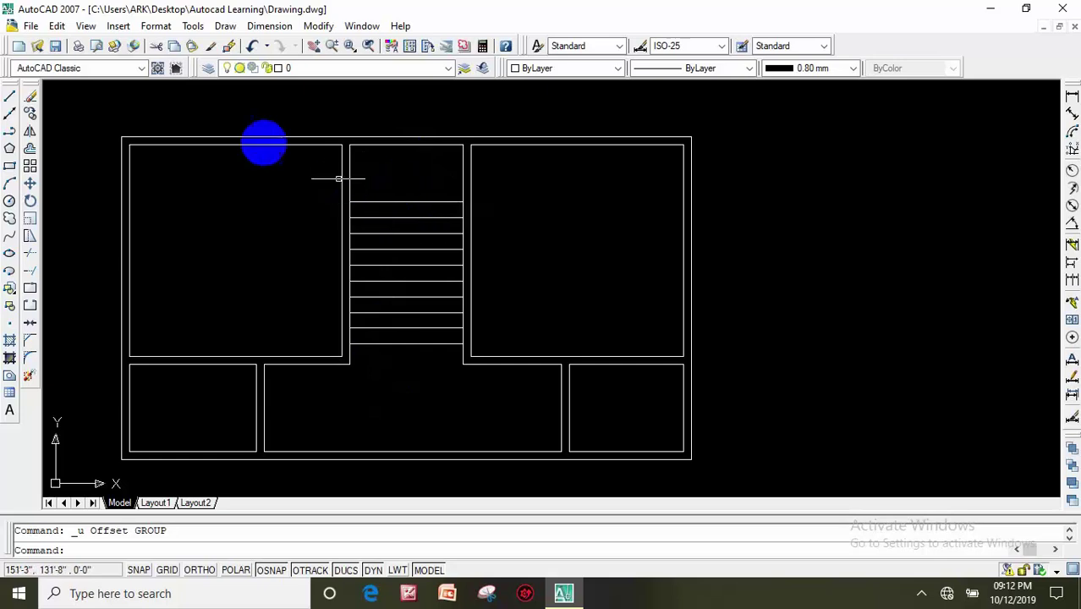
Offset both stair side lines 2'10" inward to form the central divider lines.
{"action": "left_click", "coordinate": [31, 149]}
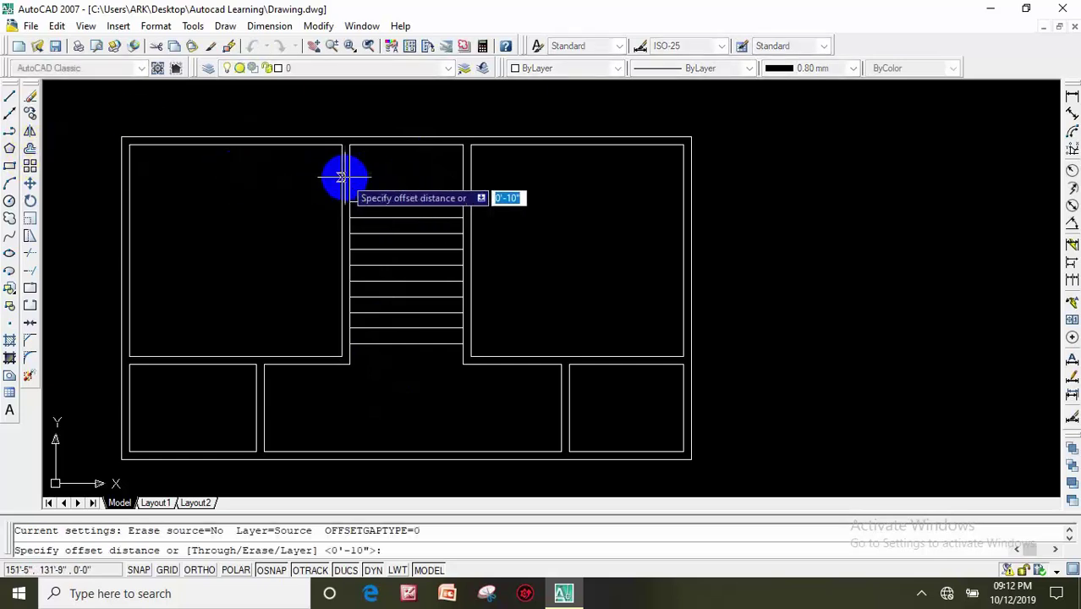
{"action": "type", "text": "2"}
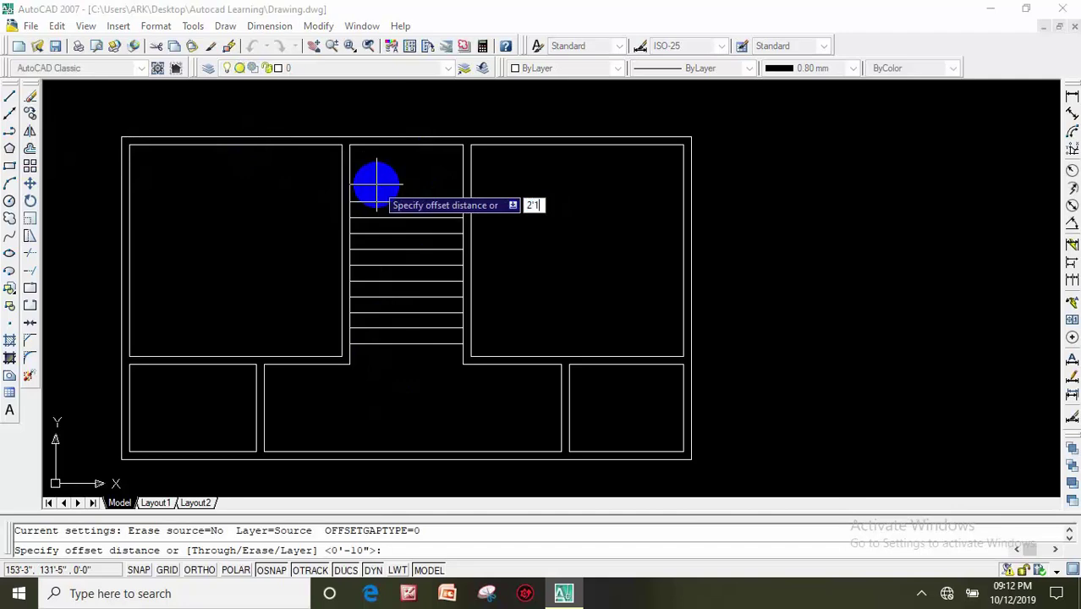
{"action": "type", "text": "0\""}
{"action": "key", "text": "Return"}
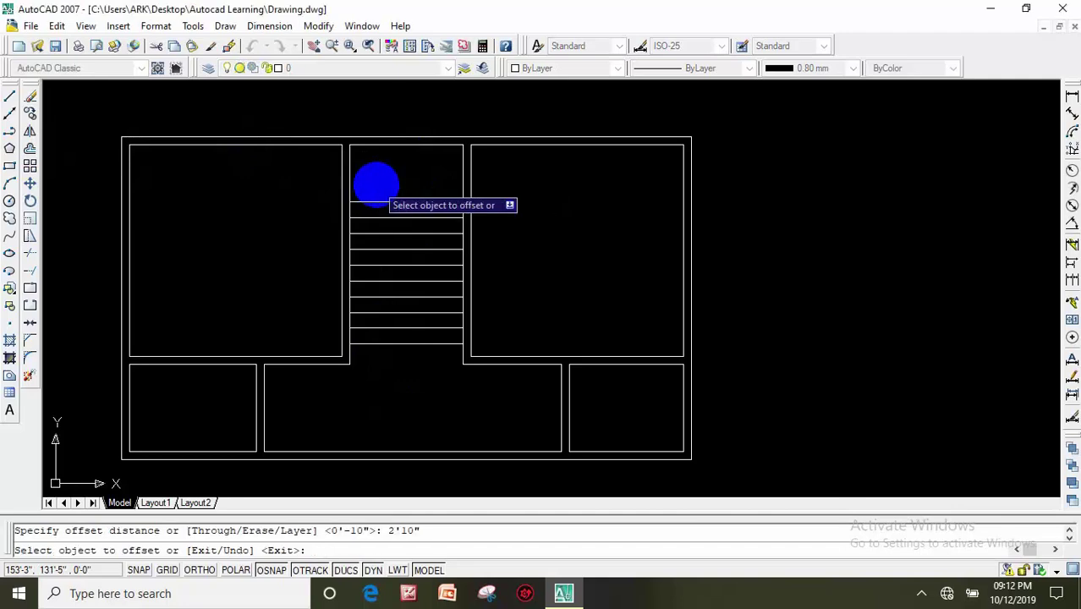
{"action": "scroll", "coordinate": [352, 189], "scroll_direction": "up", "scroll_amount": 1}
{"action": "left_click", "coordinate": [348, 188]}
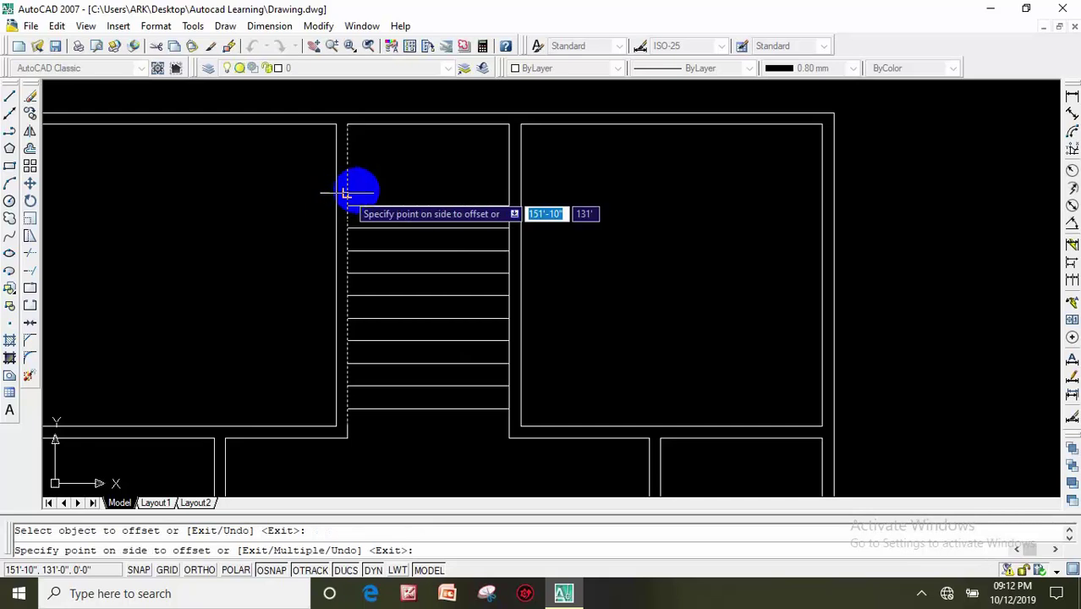
{"action": "left_click", "coordinate": [416, 185]}
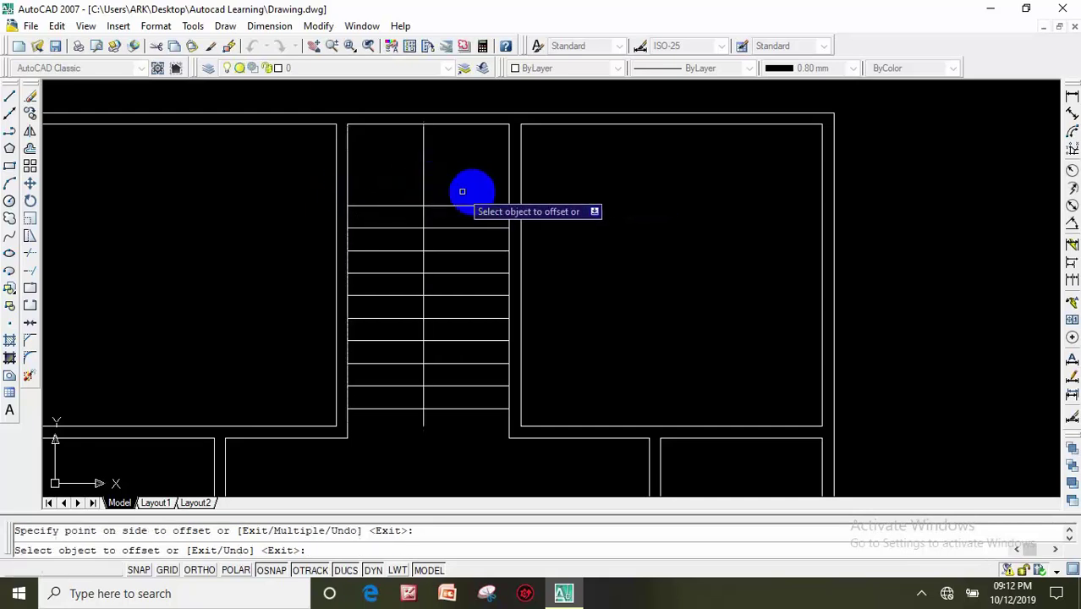
{"action": "left_click", "coordinate": [509, 176]}
{"action": "left_click", "coordinate": [454, 175]}
{"action": "scroll", "coordinate": [449, 197], "scroll_direction": "down", "scroll_amount": 1}
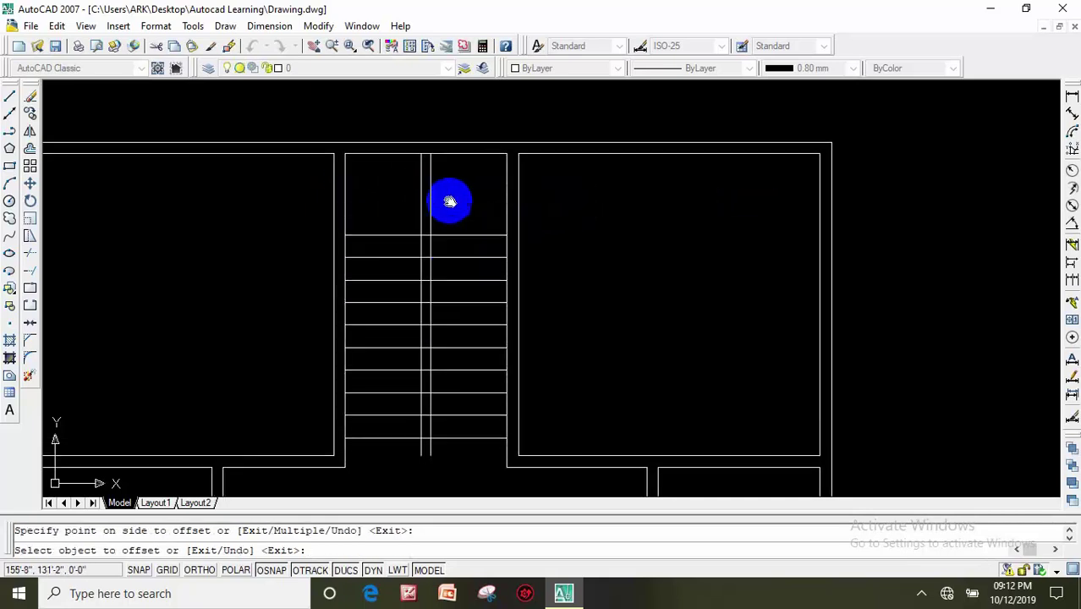
{"action": "scroll", "coordinate": [449, 196], "scroll_direction": "down", "scroll_amount": 2}
{"action": "scroll", "coordinate": [449, 196], "scroll_direction": "up", "scroll_amount": 1}
{"action": "scroll", "coordinate": [452, 195], "scroll_direction": "up", "scroll_amount": 1}
{"action": "key", "text": "Escape"}
{"action": "type", "text": "tr"}
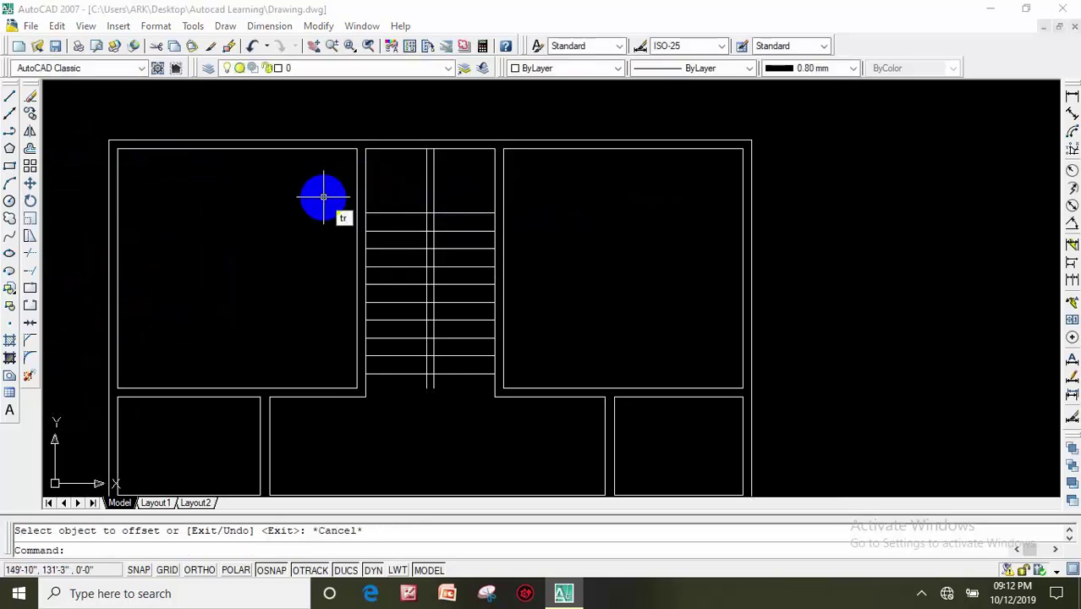
Trim the tread segments and the bottom stub lying between the two divider lines.
{"action": "key", "text": "Return"}
{"action": "key", "text": "Return"}
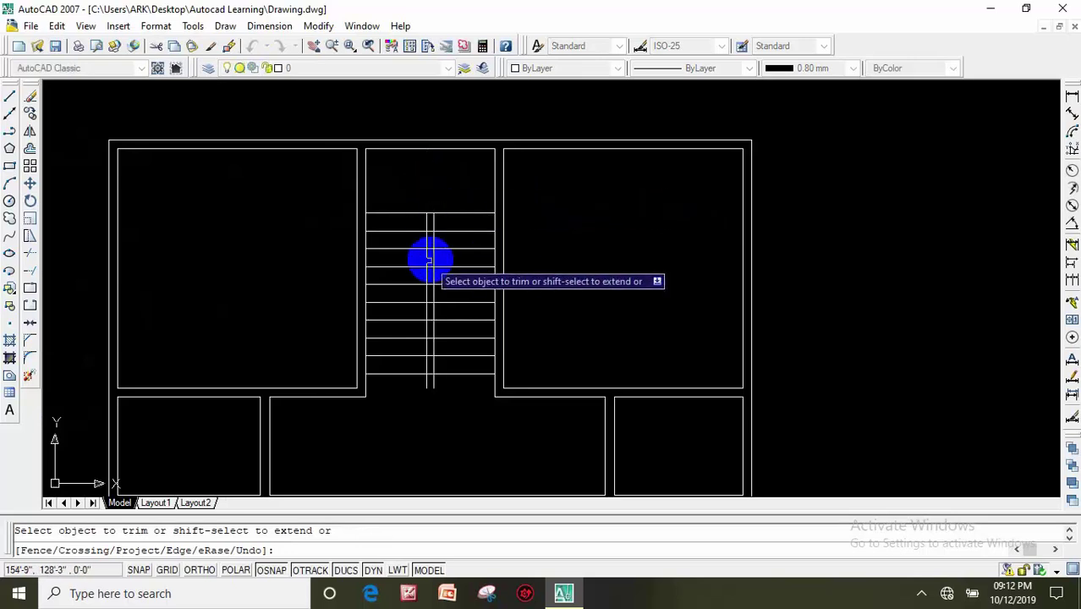
{"action": "scroll", "coordinate": [426, 222], "scroll_direction": "up", "scroll_amount": 1}
{"action": "scroll", "coordinate": [427, 213], "scroll_direction": "up", "scroll_amount": 1}
{"action": "left_click", "coordinate": [426, 214]}
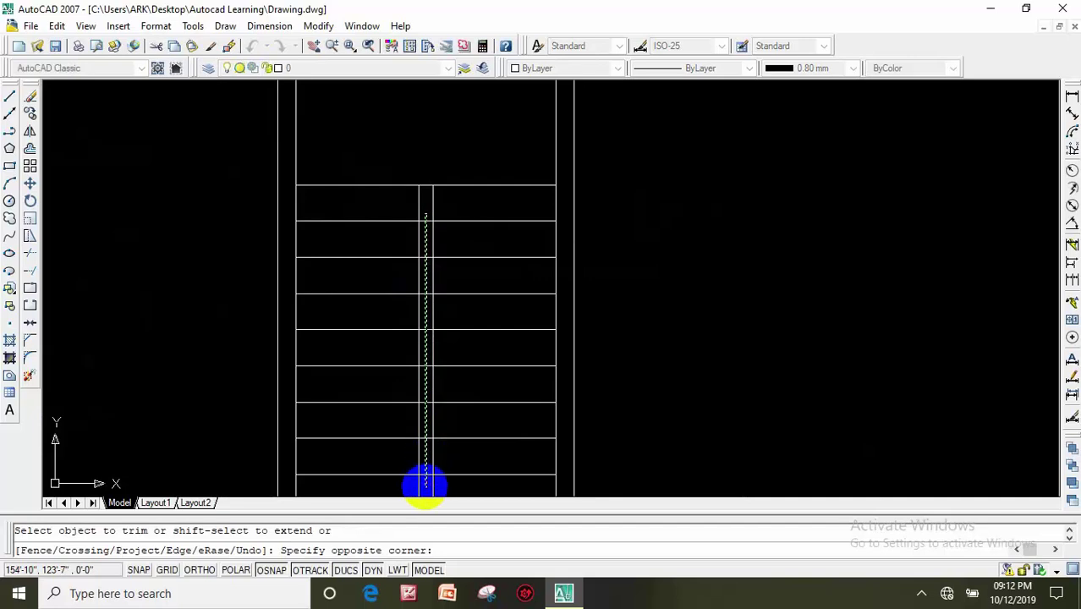
{"action": "left_click", "coordinate": [425, 486]}
{"action": "middle_click_drag", "start_coordinate": [422, 333], "coordinate": [417, 261]}
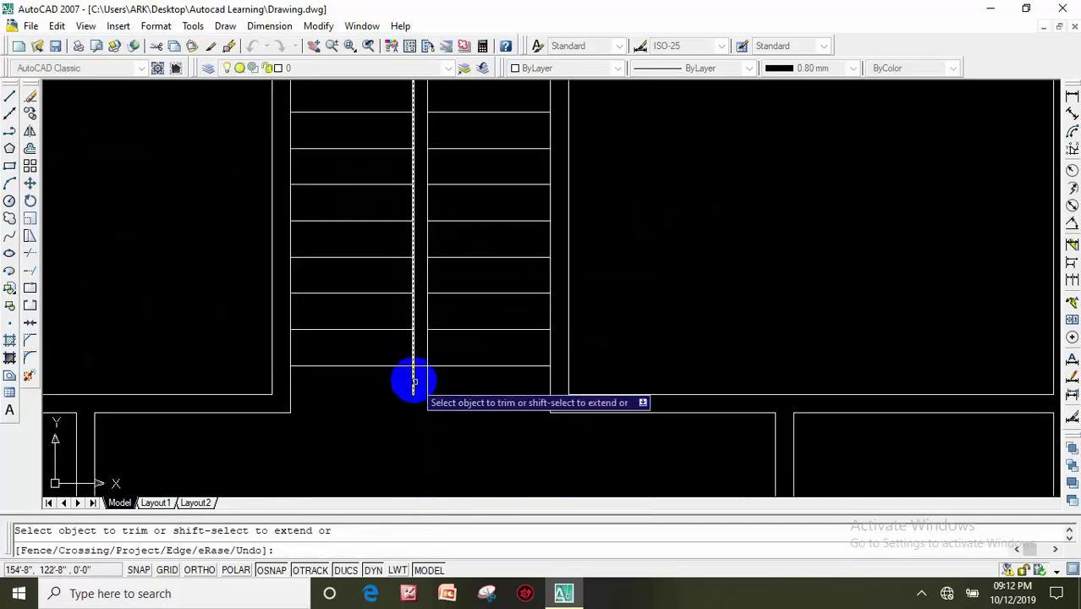
{"action": "left_click", "coordinate": [414, 385]}
{"action": "mouse_move", "coordinate": [425, 383]}
{"action": "middle_mouse_down"}
{"action": "mouse_move", "coordinate": [433, 404]}
{"action": "mouse_move", "coordinate": [354, 329]}
{"action": "middle_mouse_up"}
{"action": "scroll", "coordinate": [433, 405], "scroll_direction": "down", "scroll_amount": 4}
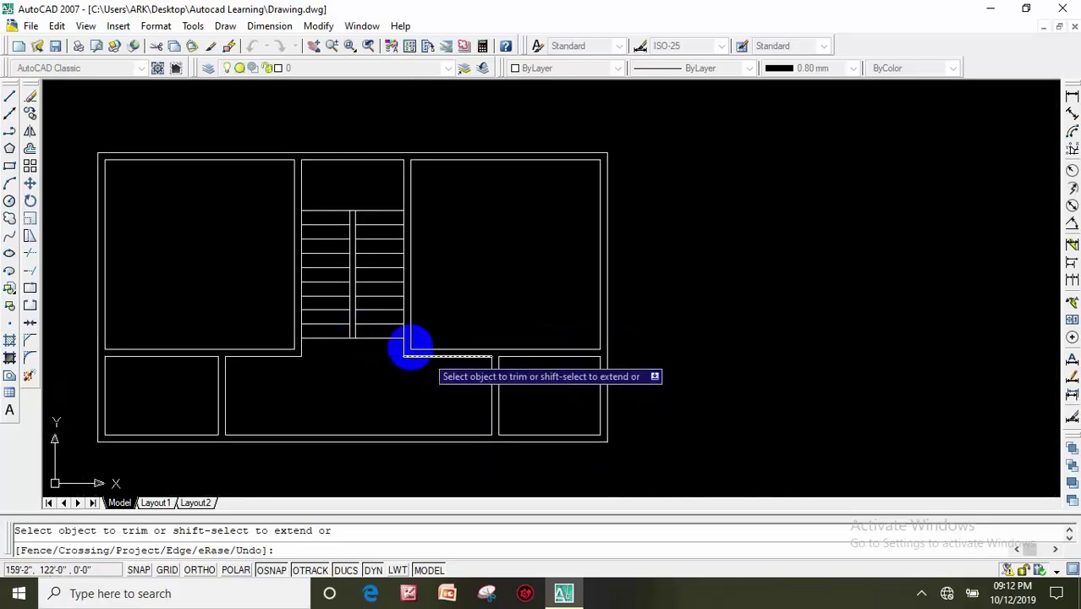
{"action": "key", "text": "Escape"}
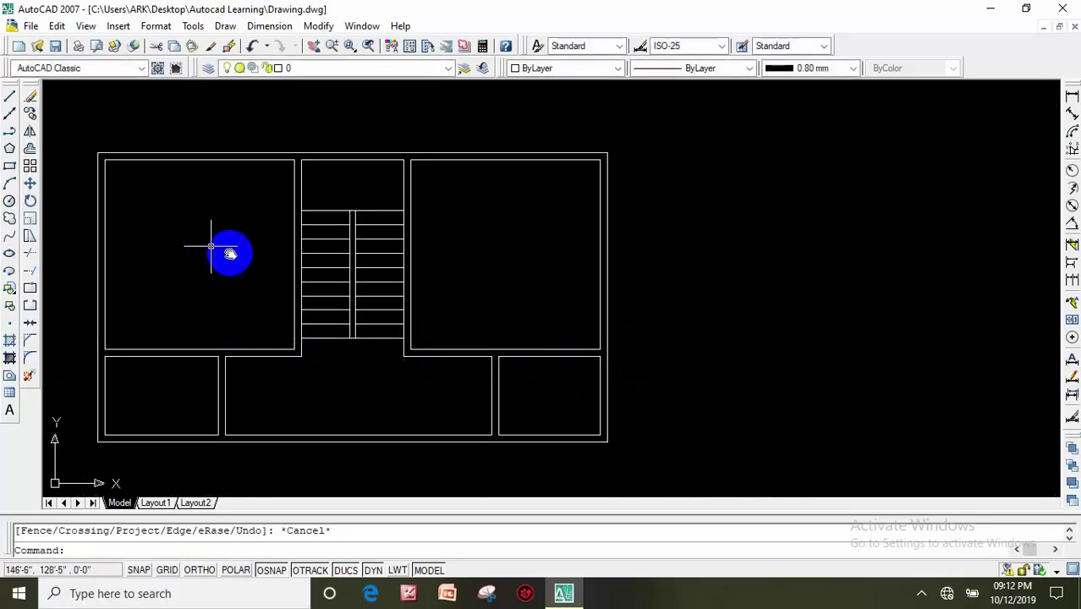
{"action": "middle_click_drag", "start_coordinate": [211, 247], "coordinate": [270, 260]}
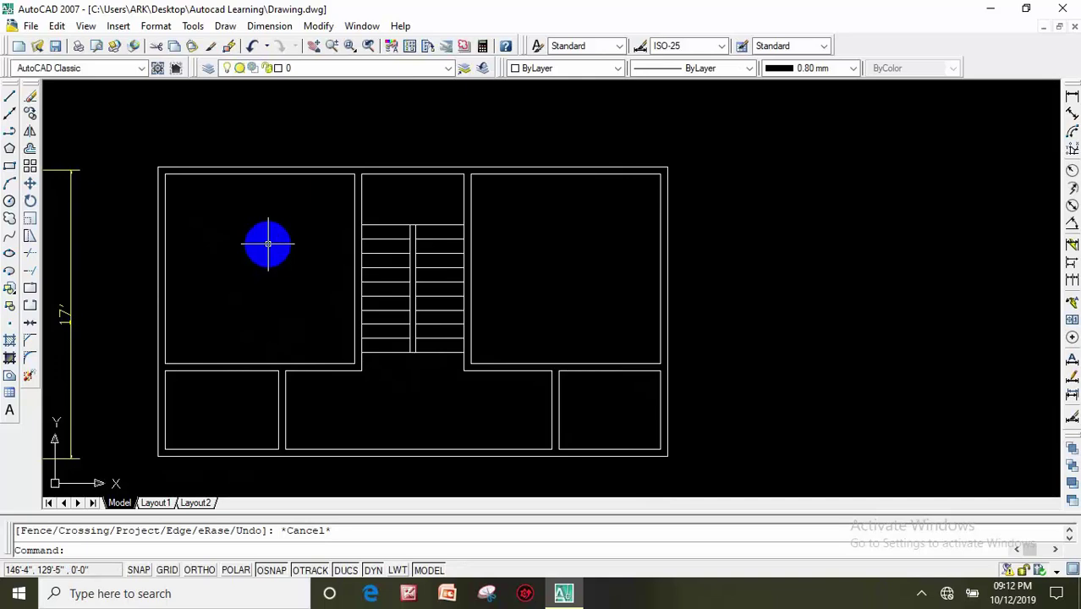
Draw short lines joining the inner and outer walls at the upper-left room's top corner.
{"action": "left_click", "coordinate": [9, 97]}
{"action": "scroll", "coordinate": [203, 178], "scroll_direction": "up", "scroll_amount": 2}
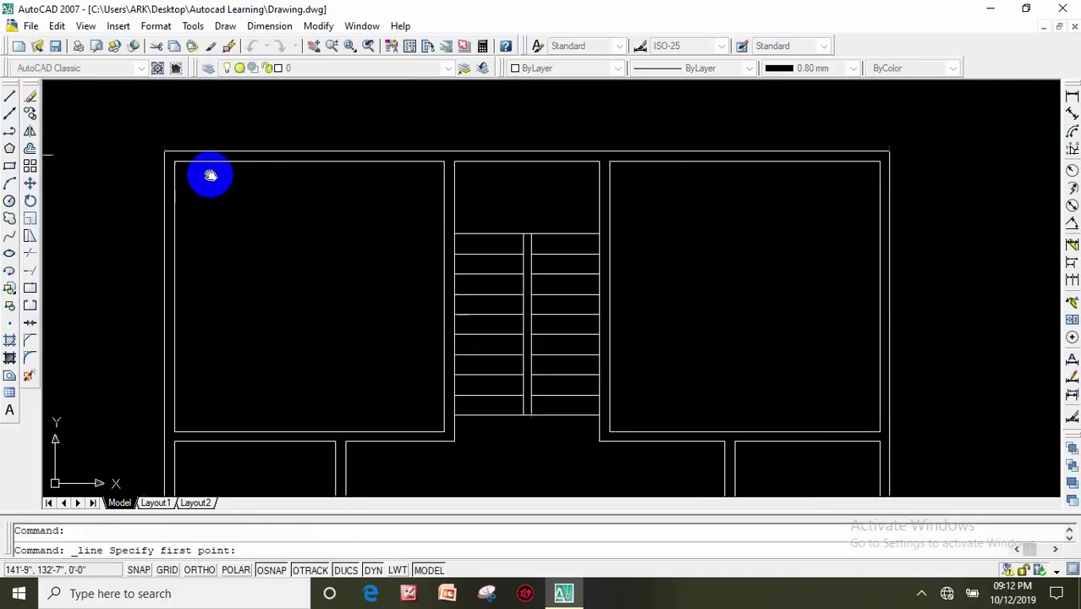
{"action": "middle_click_drag", "start_coordinate": [211, 175], "coordinate": [209, 167]}
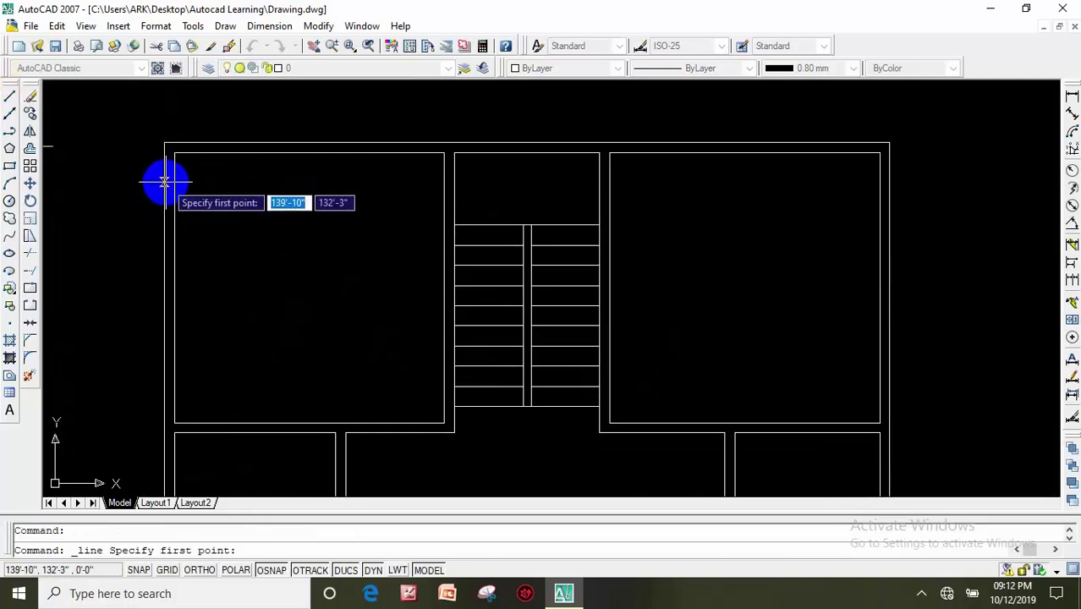
{"action": "left_click", "coordinate": [164, 183]}
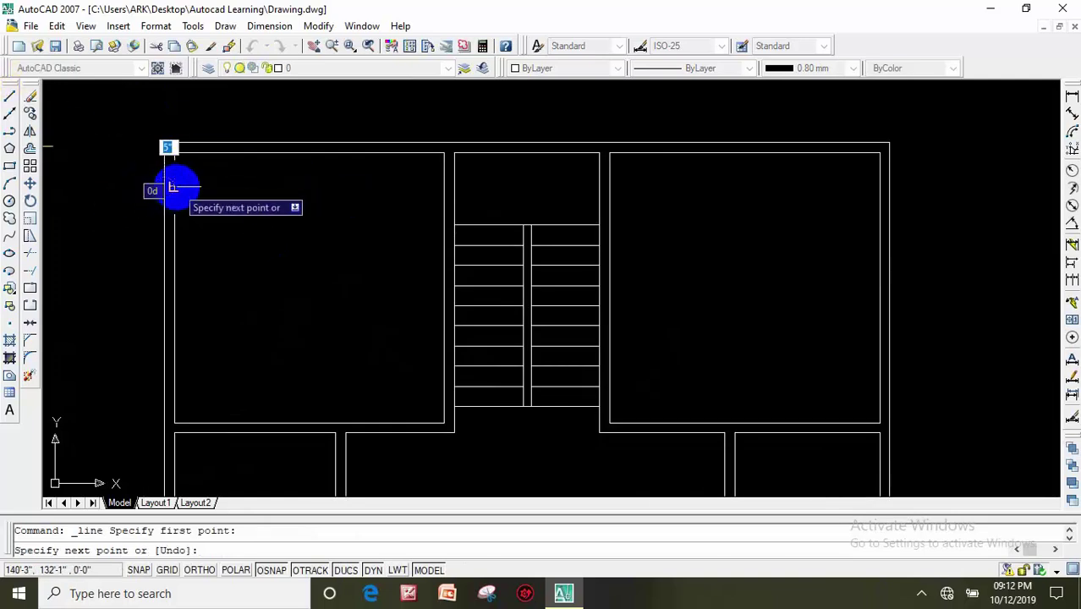
{"action": "left_click", "coordinate": [175, 186]}
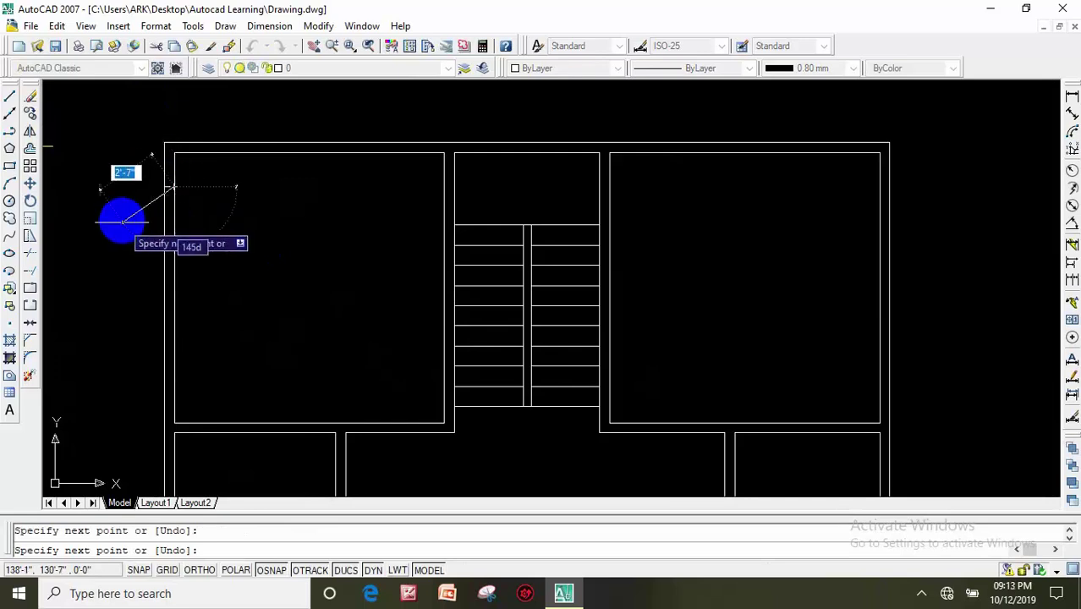
{"action": "key", "text": "Escape"}
{"action": "left_click", "coordinate": [11, 98]}
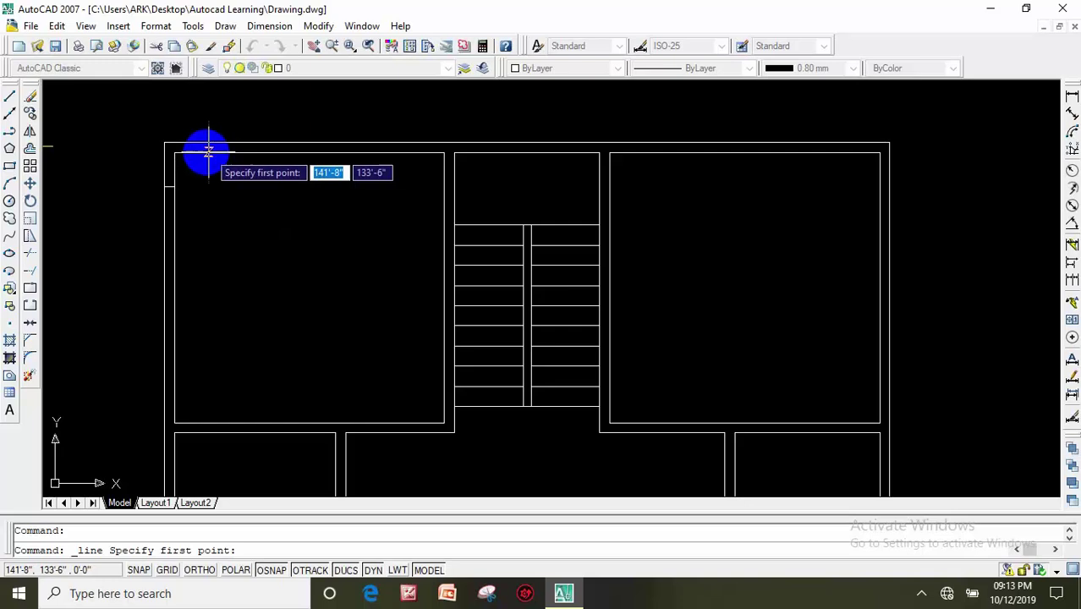
{"action": "left_click", "coordinate": [203, 152]}
{"action": "key", "text": "Escape"}
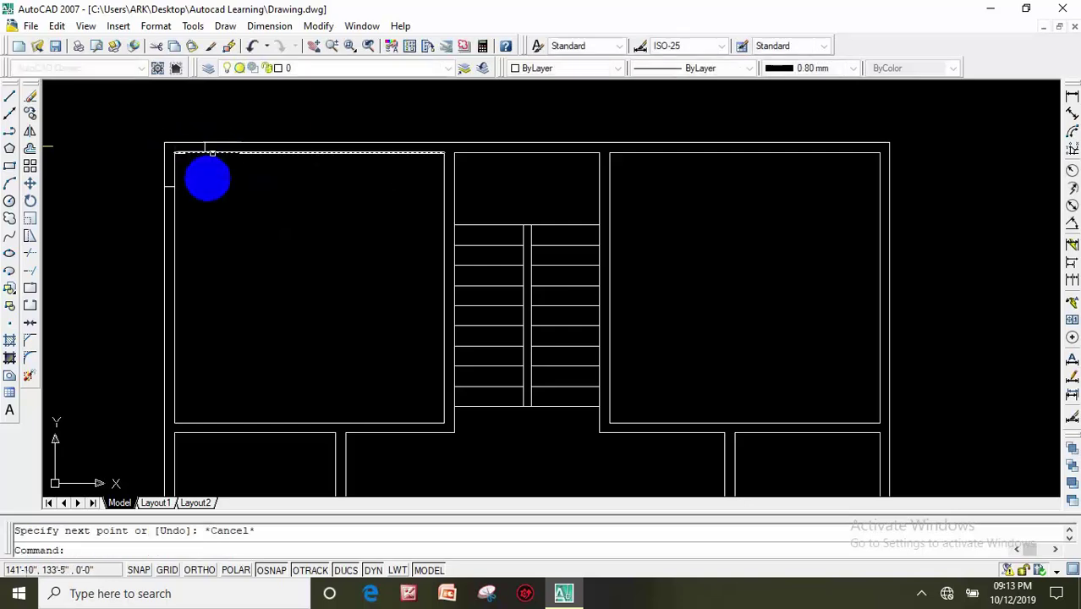
{"action": "middle_click_drag", "start_coordinate": [148, 132], "coordinate": [72, 121]}
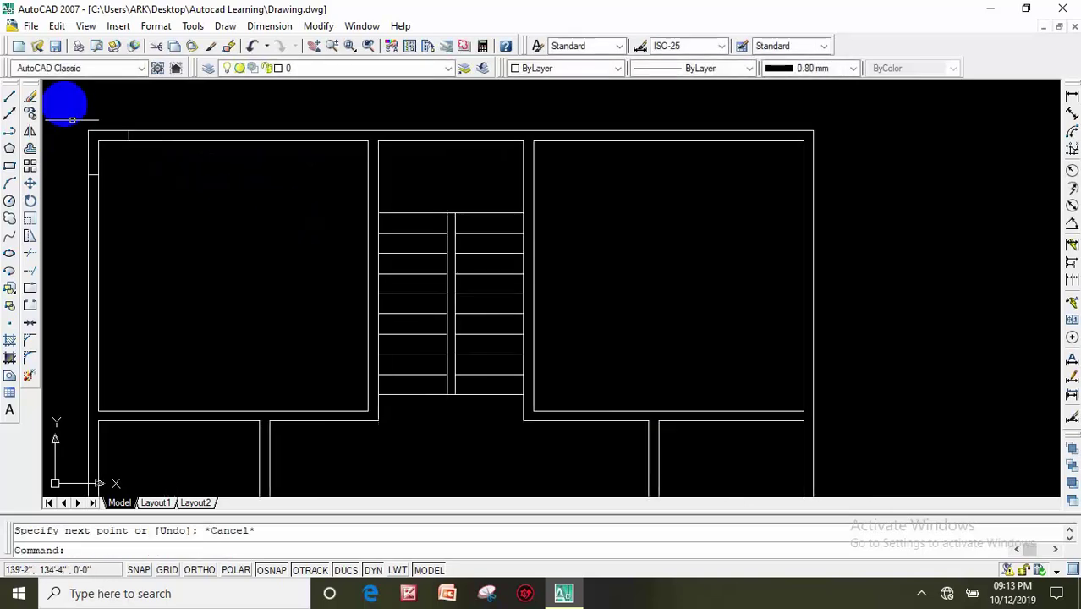
Draw short connecting lines between the inner and outer walls at the upper-right room's top corner.
{"action": "left_click", "coordinate": [11, 97]}
{"action": "middle_click_drag", "start_coordinate": [772, 140], "coordinate": [681, 144]}
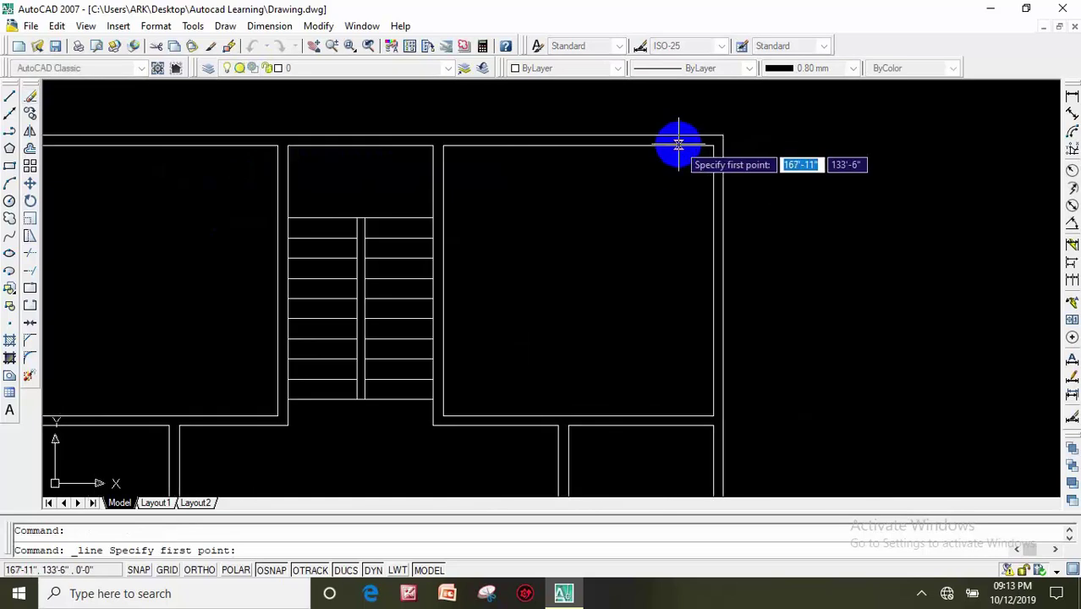
{"action": "left_click", "coordinate": [679, 143]}
{"action": "key", "text": "Escape"}
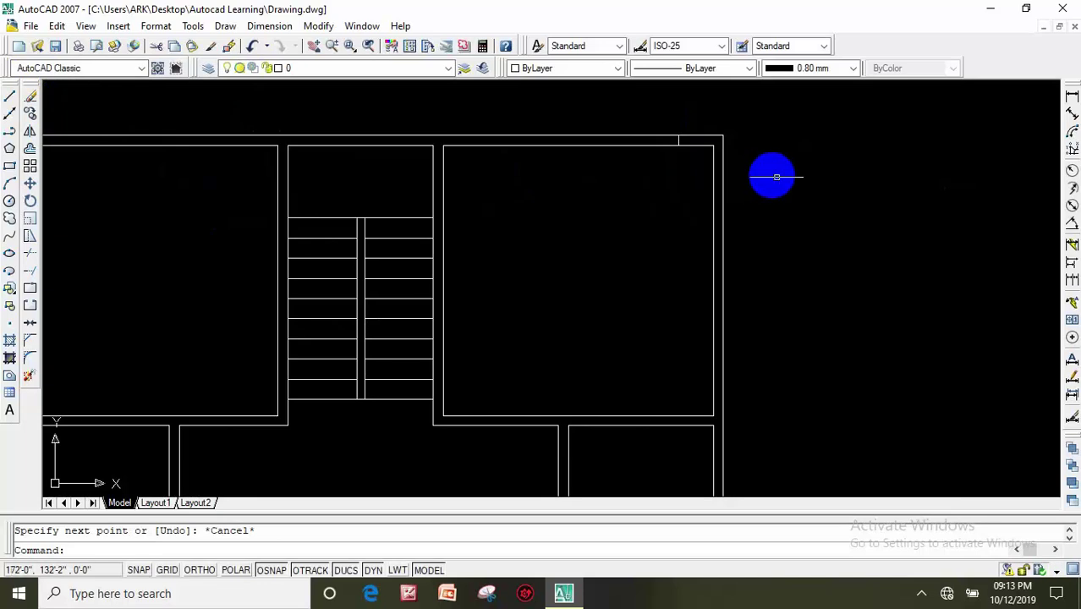
{"action": "left_click_drag", "start_coordinate": [773, 173], "coordinate": [696, 163]}
{"action": "key", "text": "Escape"}
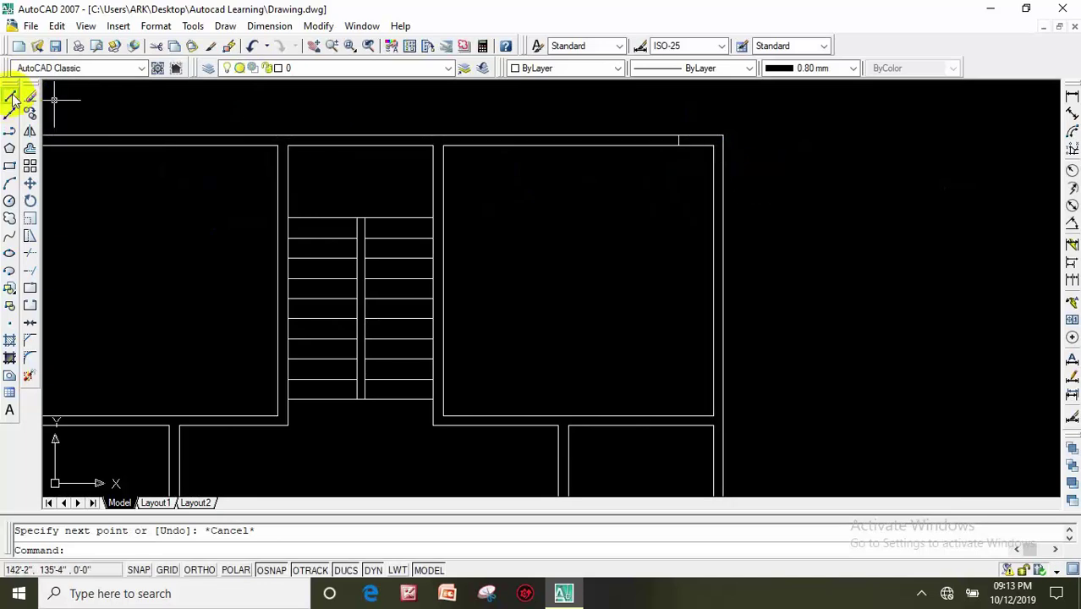
{"action": "left_click", "coordinate": [10, 96]}
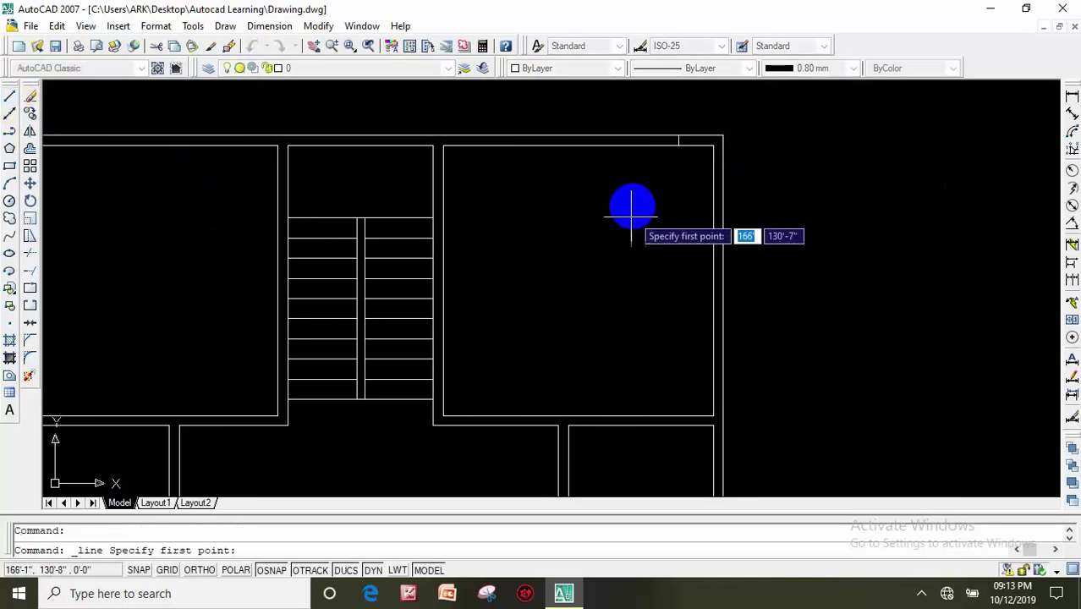
{"action": "left_click", "coordinate": [713, 171]}
{"action": "key", "text": "Escape"}
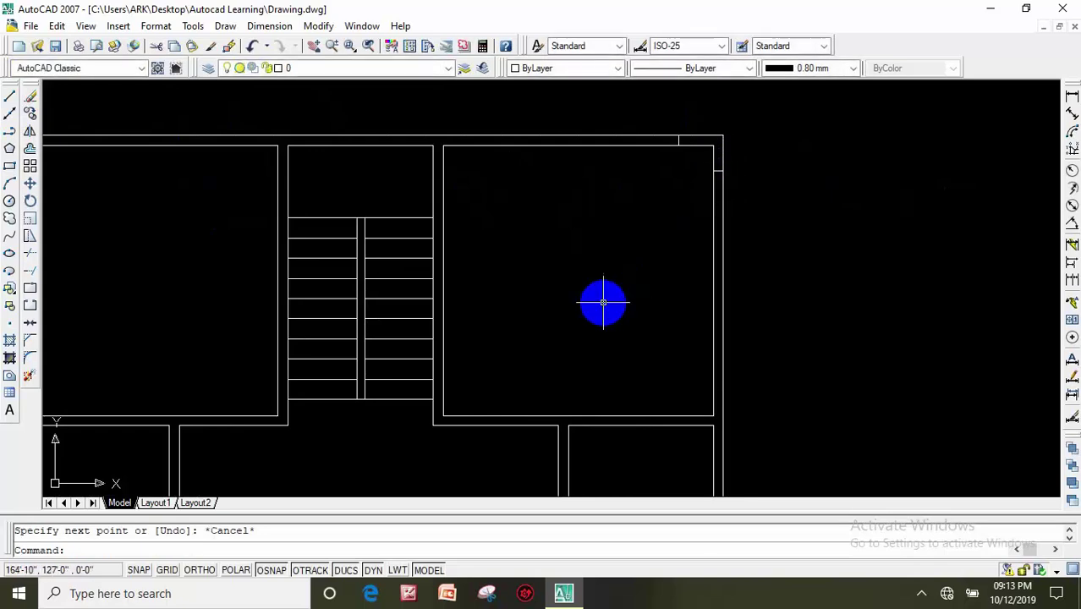
{"action": "scroll", "coordinate": [603, 302], "scroll_direction": "down", "scroll_amount": 3}
{"action": "middle_click_drag", "start_coordinate": [579, 289], "coordinate": [562, 233]}
{"action": "scroll", "coordinate": [562, 233], "scroll_direction": "up", "scroll_amount": 3}
{"action": "scroll", "coordinate": [582, 273], "scroll_direction": "up", "scroll_amount": 2}
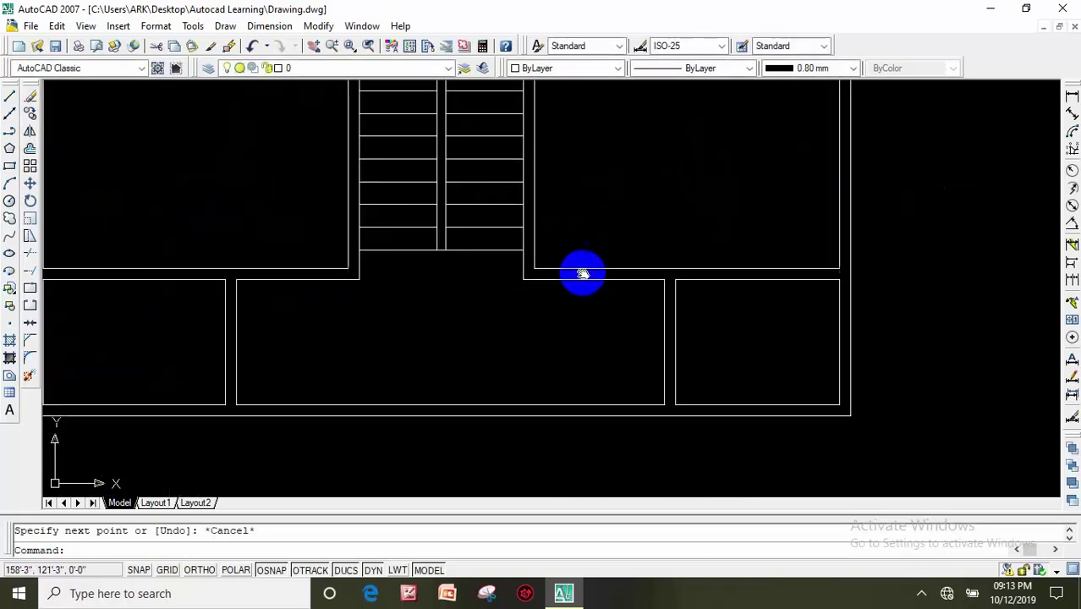
{"action": "scroll", "coordinate": [603, 279], "scroll_direction": "down", "scroll_amount": 4}
{"action": "scroll", "coordinate": [592, 275], "scroll_direction": "up", "scroll_amount": 1}
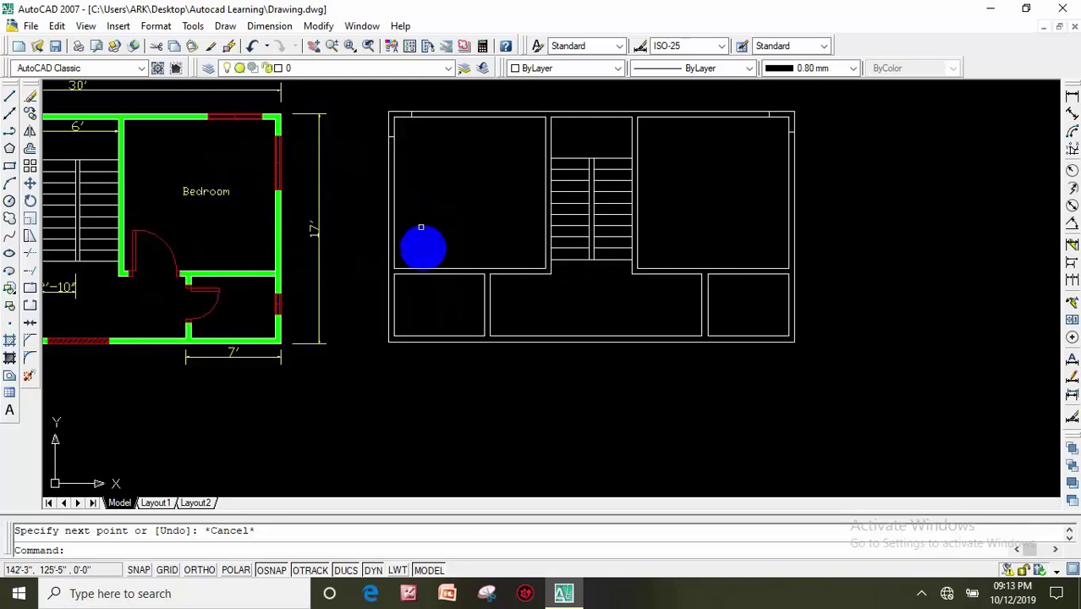
{"action": "scroll", "coordinate": [385, 289], "scroll_direction": "up", "scroll_amount": 2}
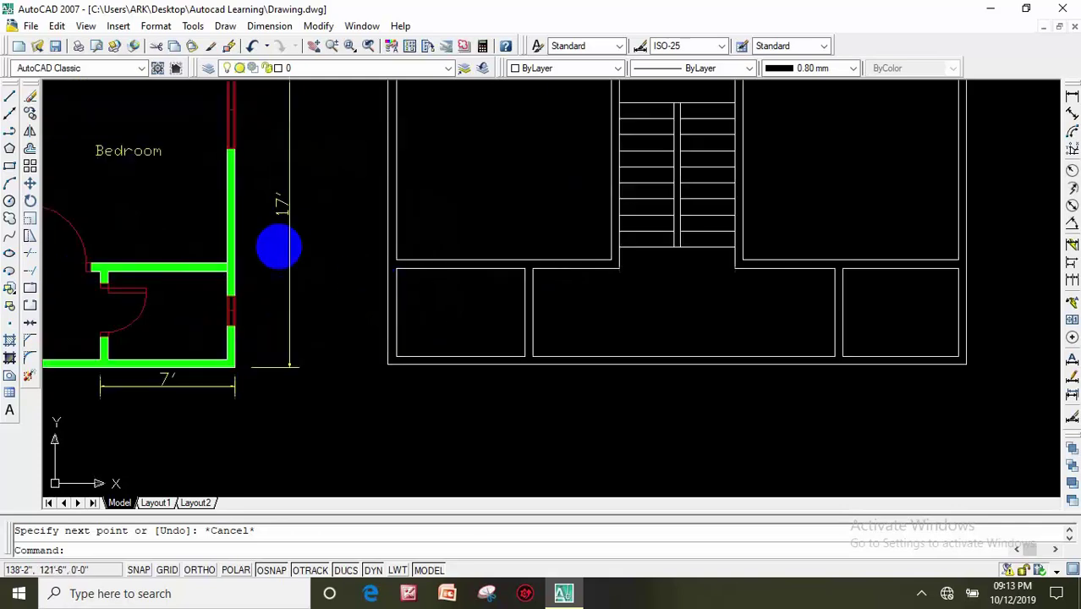
Add connecting lines at the lower-left and lower-right rooms' walls.
{"action": "left_click", "coordinate": [10, 101]}
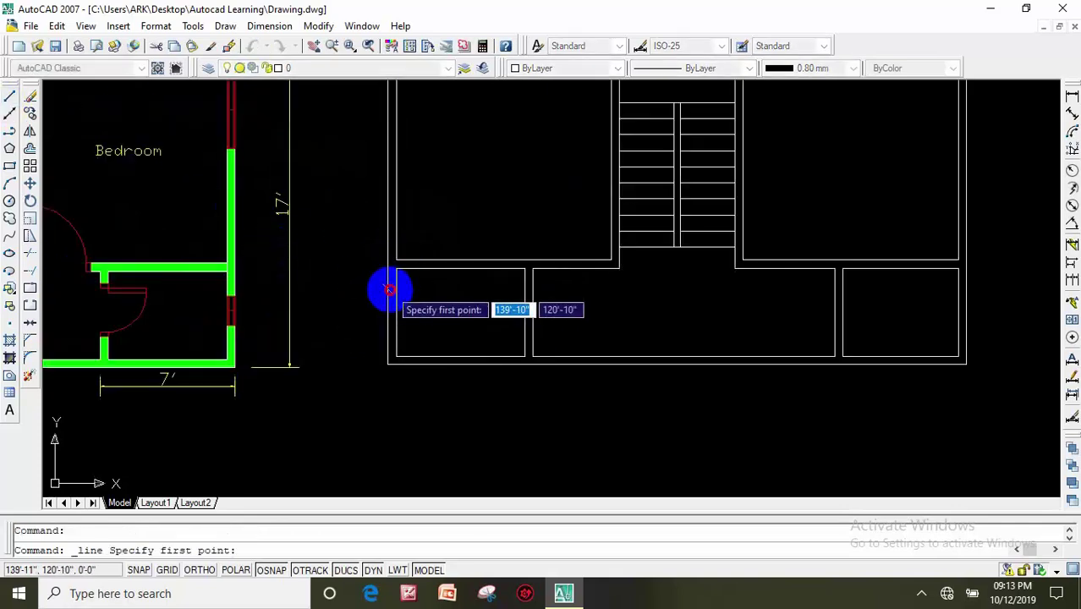
{"action": "left_click", "coordinate": [390, 290]}
{"action": "key", "text": "Escape"}
{"action": "middle_click_drag", "start_coordinate": [459, 338], "coordinate": [181, 382]}
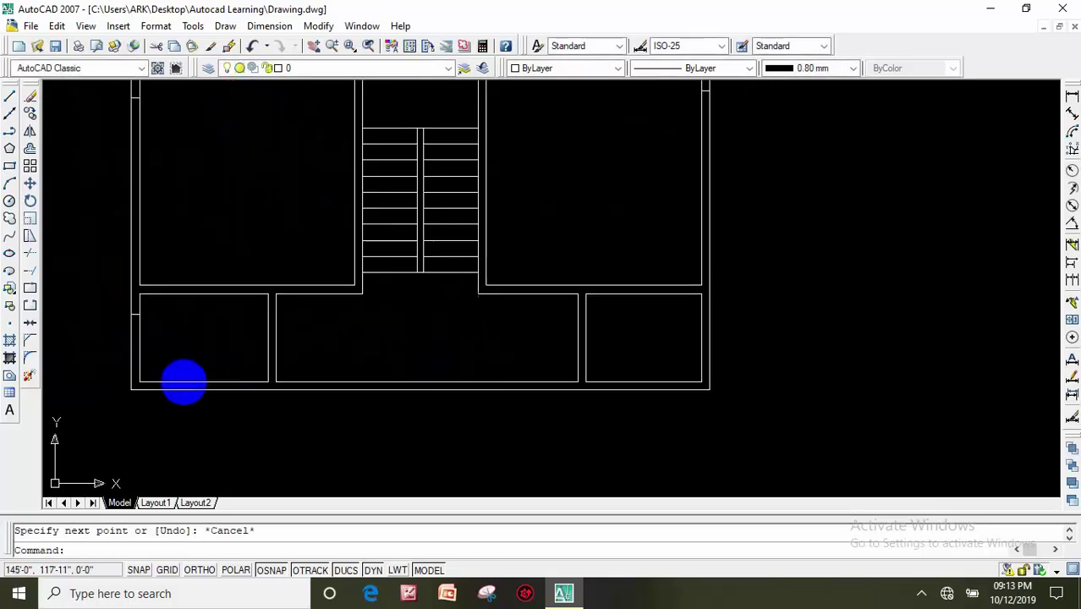
{"action": "left_click", "coordinate": [10, 100]}
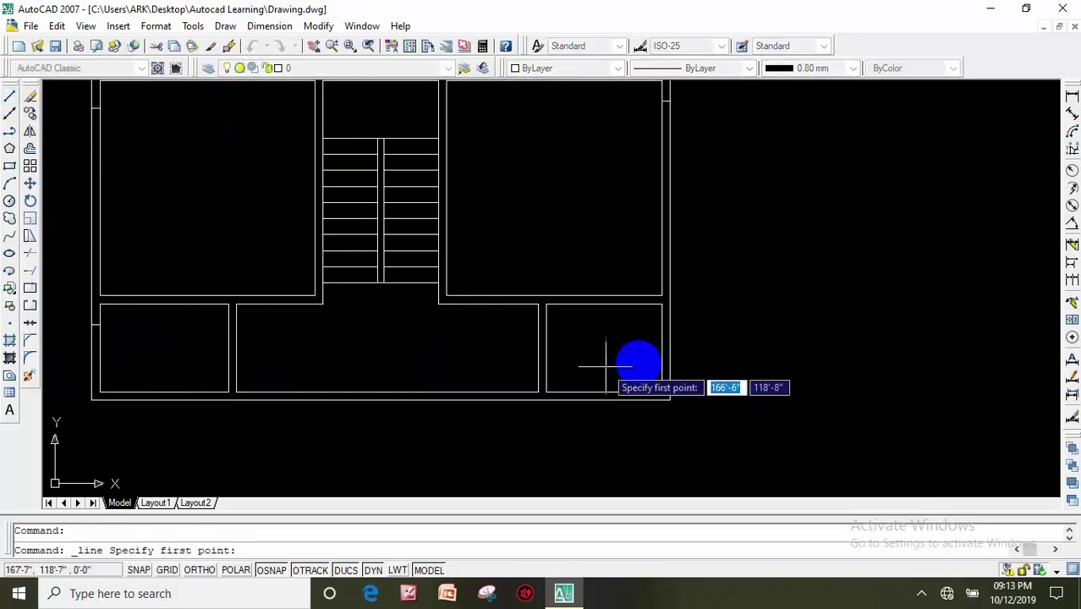
{"action": "left_click", "coordinate": [662, 328]}
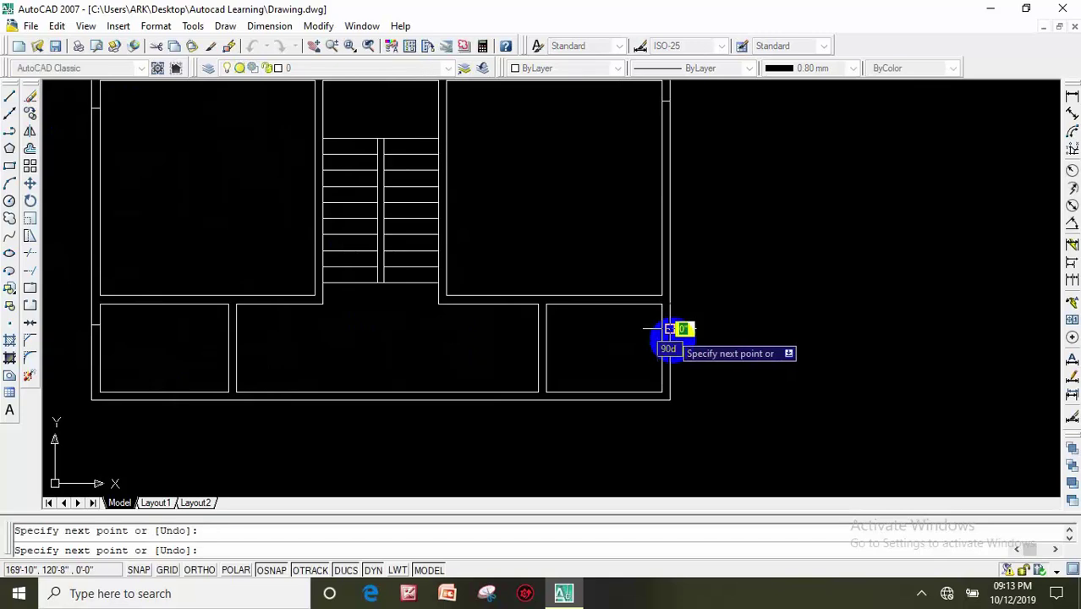
{"action": "key", "text": "Escape"}
{"action": "middle_click_drag", "start_coordinate": [515, 361], "coordinate": [559, 379]}
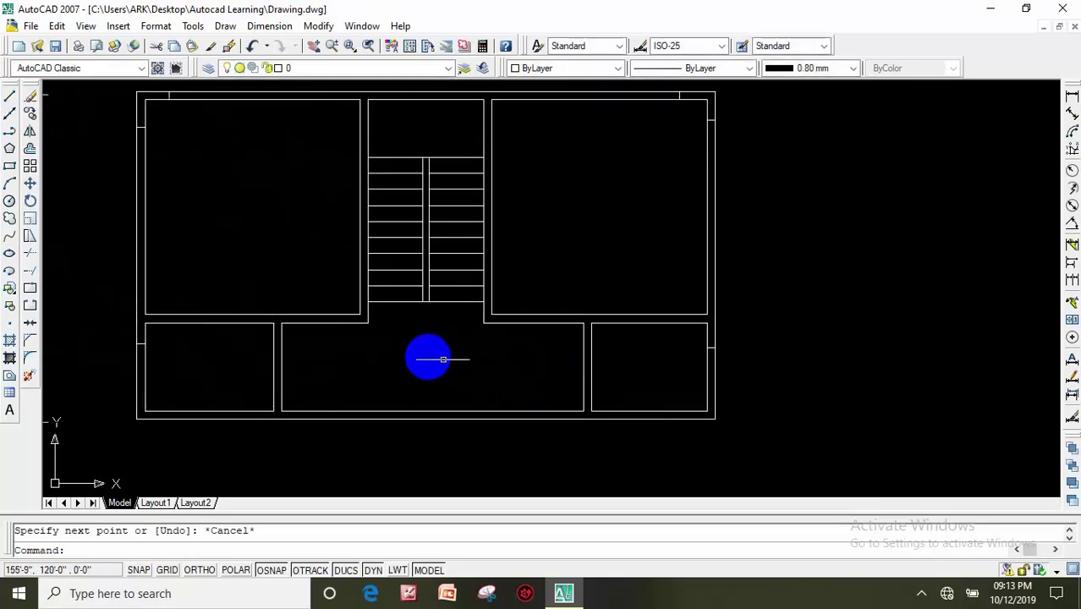
Draw short vertical lines at the stair landing's left and right corners.
{"action": "left_click", "coordinate": [8, 94]}
{"action": "scroll", "coordinate": [315, 321], "scroll_direction": "up", "scroll_amount": 2}
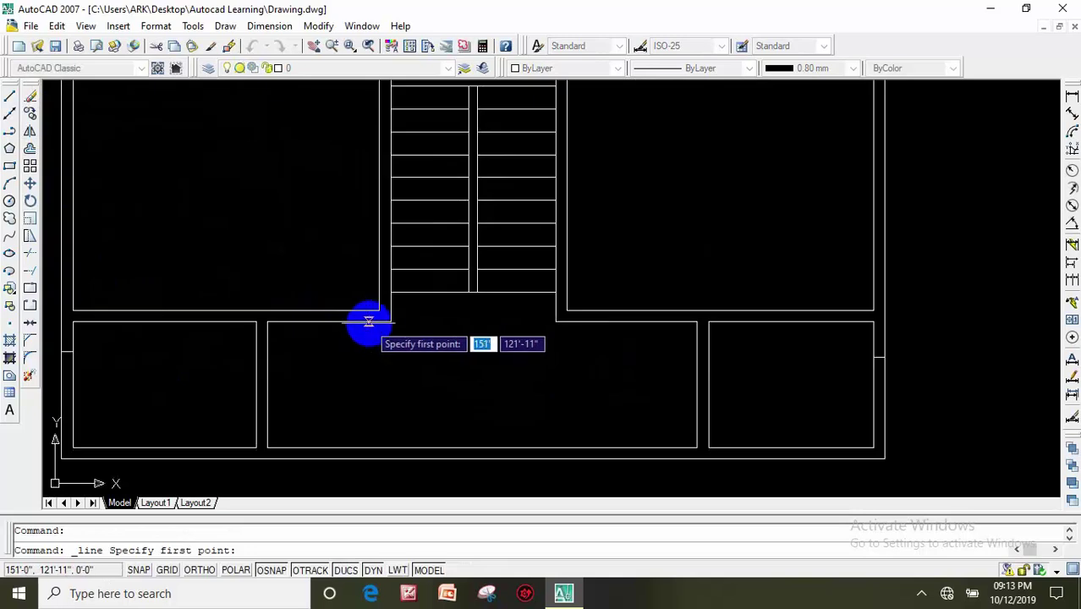
{"action": "left_click", "coordinate": [373, 321]}
{"action": "left_click", "coordinate": [374, 311]}
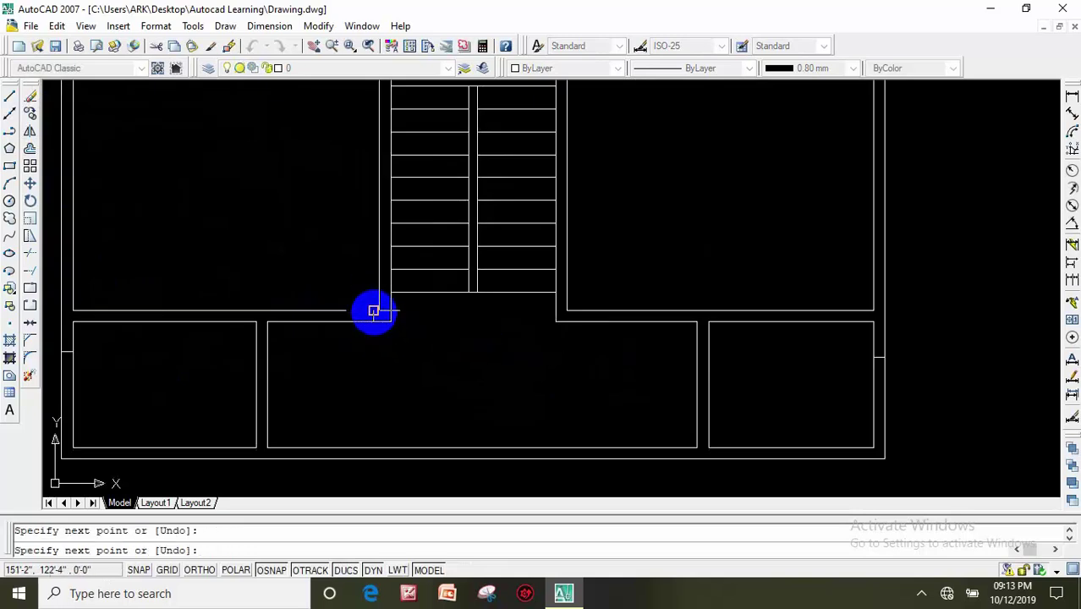
{"action": "key", "text": "Escape"}
{"action": "left_click", "coordinate": [9, 95]}
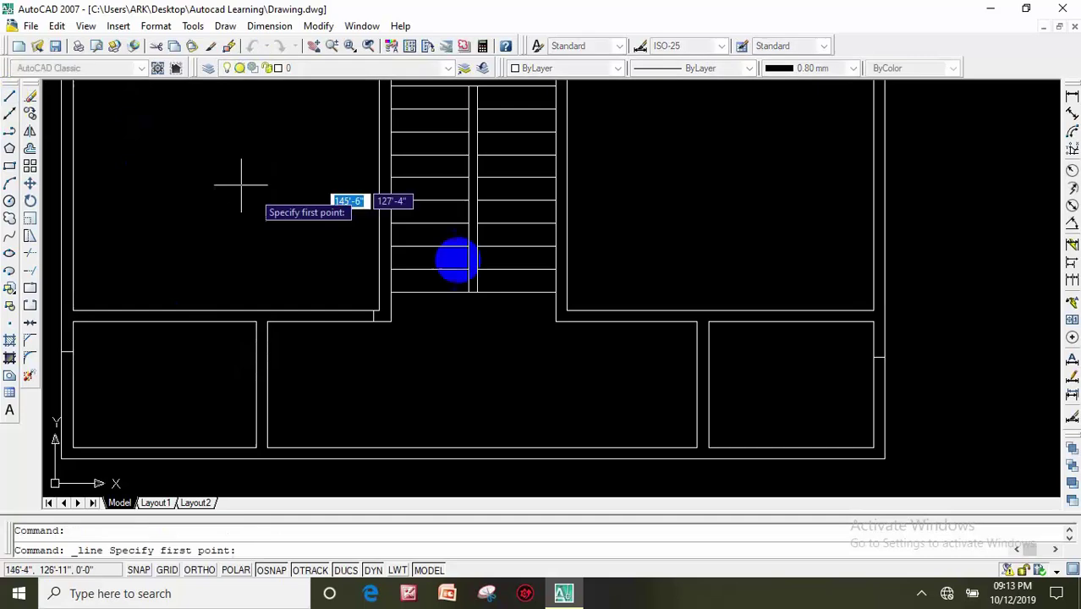
{"action": "left_click", "coordinate": [575, 321]}
{"action": "left_click", "coordinate": [576, 312]}
{"action": "key", "text": "Escape"}
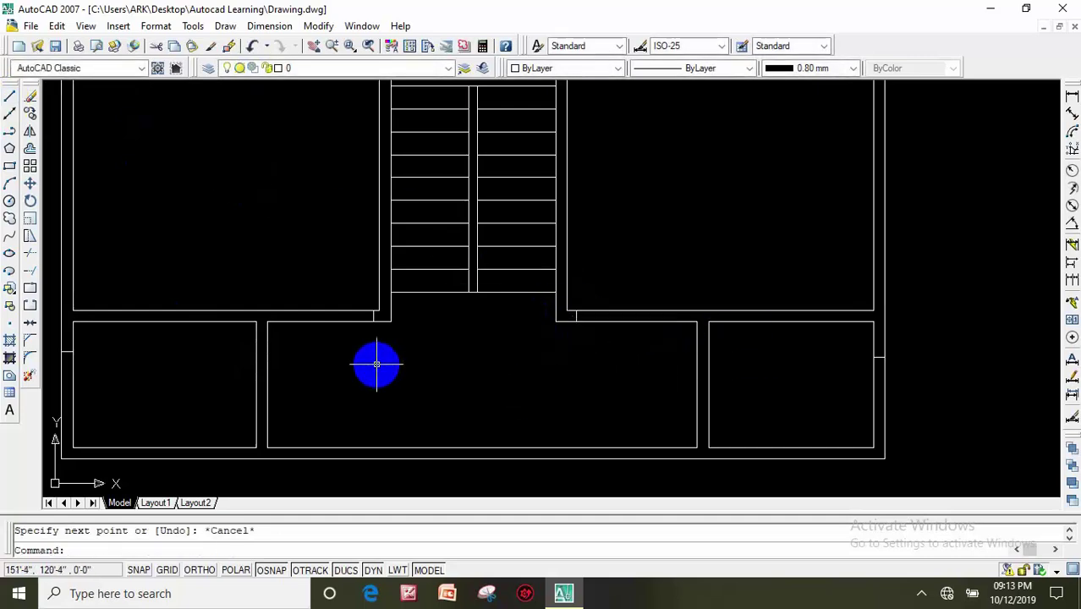
Close the doorway gap with a short line, then frame the upper-left room.
{"action": "left_click", "coordinate": [9, 95]}
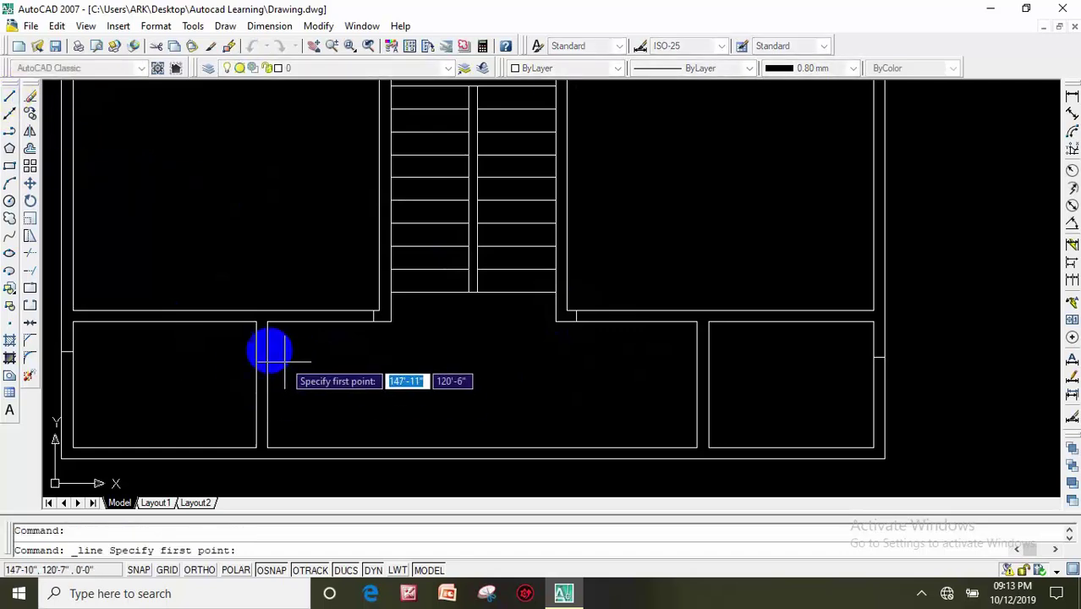
{"action": "left_click", "coordinate": [256, 332]}
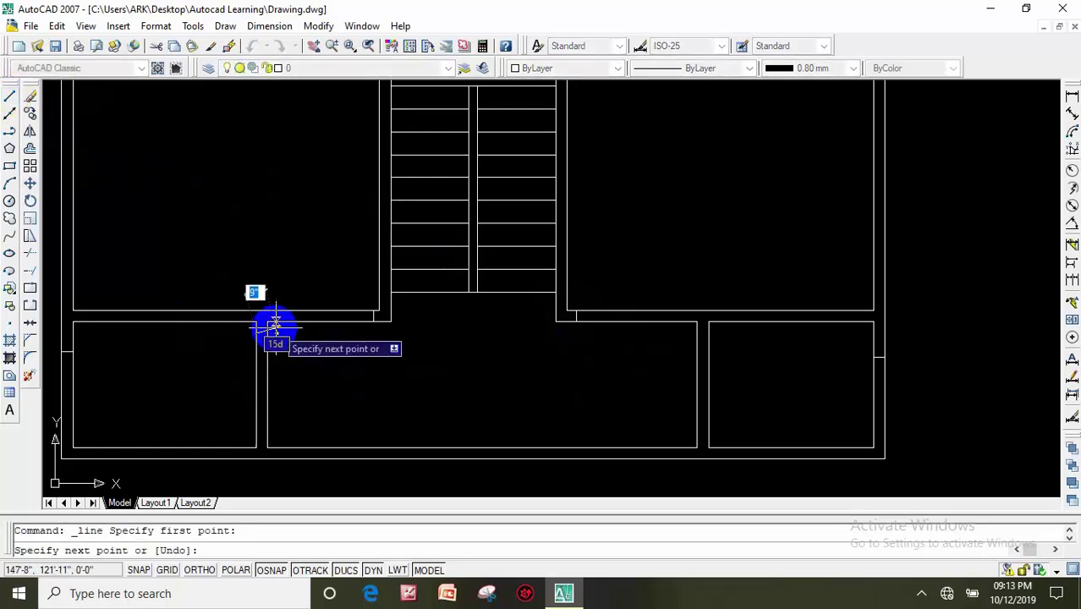
{"action": "key", "text": "Escape"}
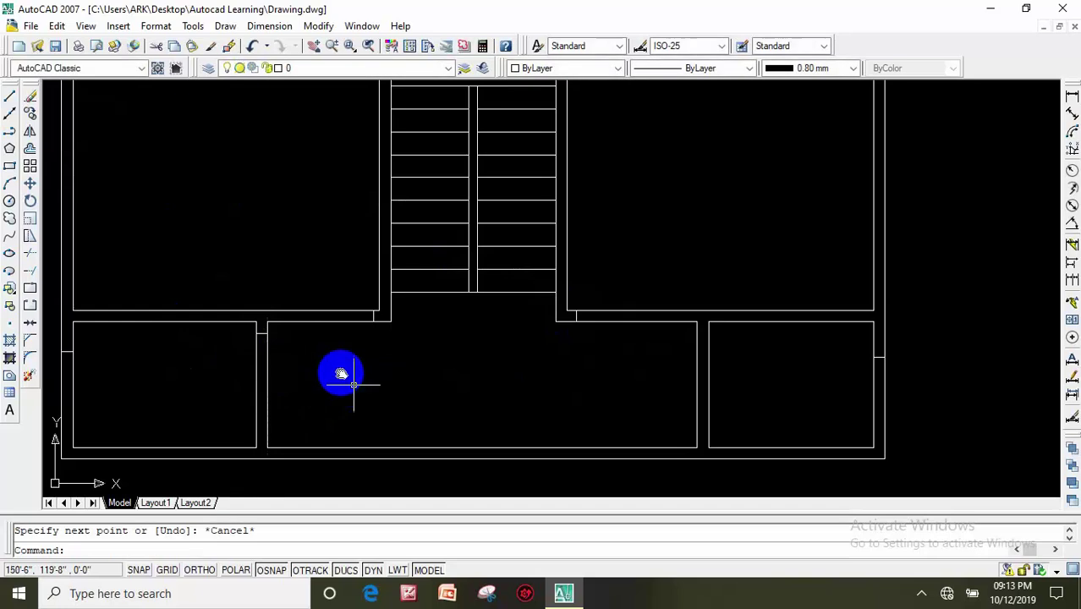
{"action": "middle_click_drag", "start_coordinate": [340, 370], "coordinate": [287, 316]}
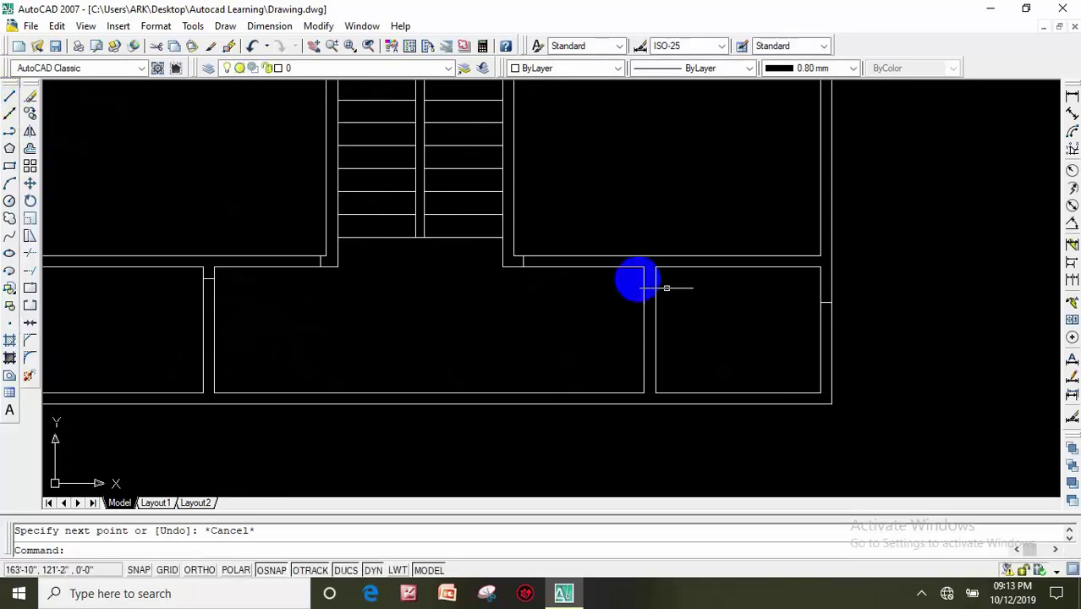
{"action": "scroll", "coordinate": [634, 277], "scroll_direction": "up", "scroll_amount": 2}
{"action": "left_click", "coordinate": [8, 98]}
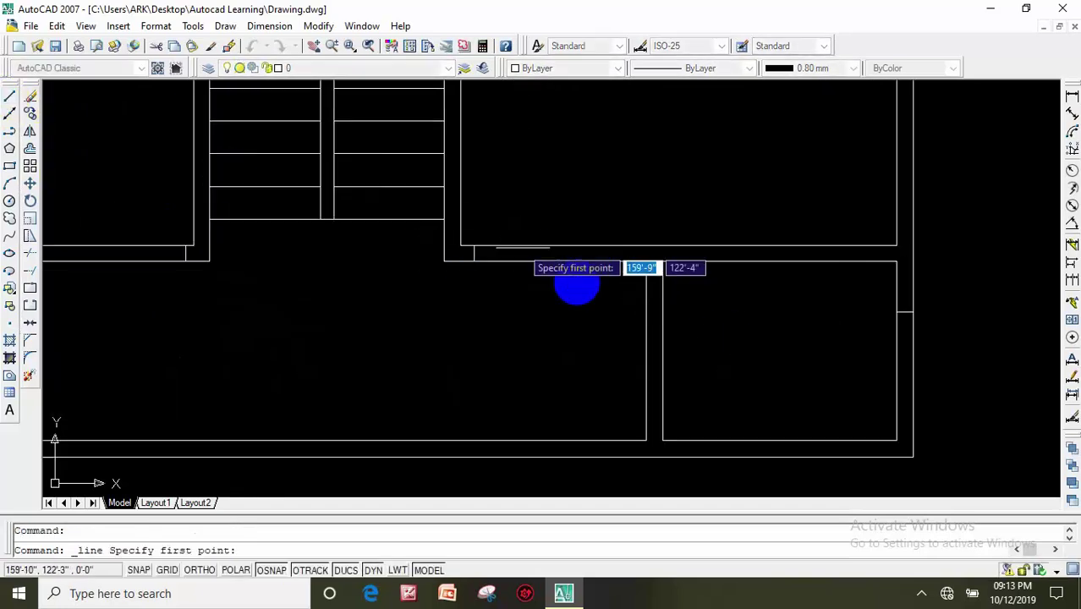
{"action": "left_click", "coordinate": [646, 276]}
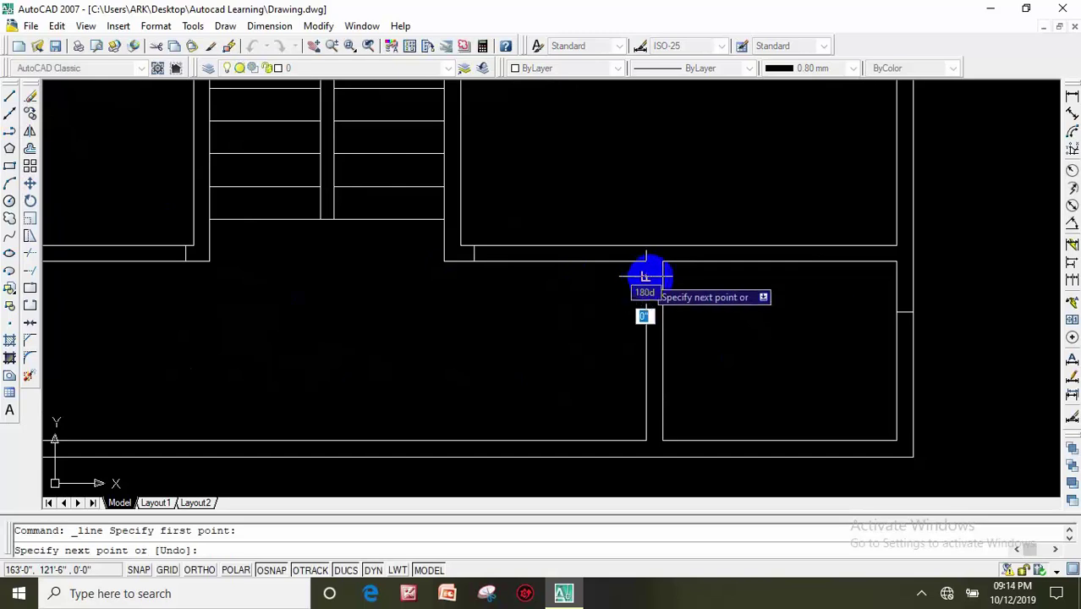
{"action": "left_click", "coordinate": [663, 277]}
{"action": "key", "text": "Escape"}
{"action": "scroll", "coordinate": [417, 345], "scroll_direction": "down", "scroll_amount": 5}
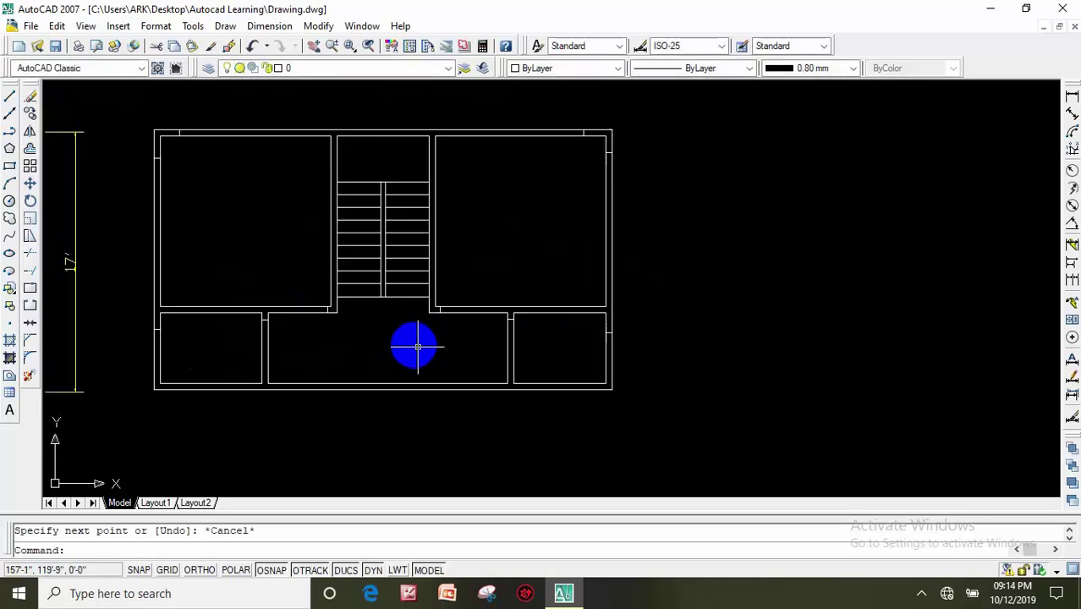
{"action": "middle_click_drag", "start_coordinate": [415, 345], "coordinate": [466, 342]}
{"action": "scroll", "coordinate": [305, 224], "scroll_direction": "up", "scroll_amount": 2}
{"action": "middle_click_drag", "start_coordinate": [309, 228], "coordinate": [312, 280]}
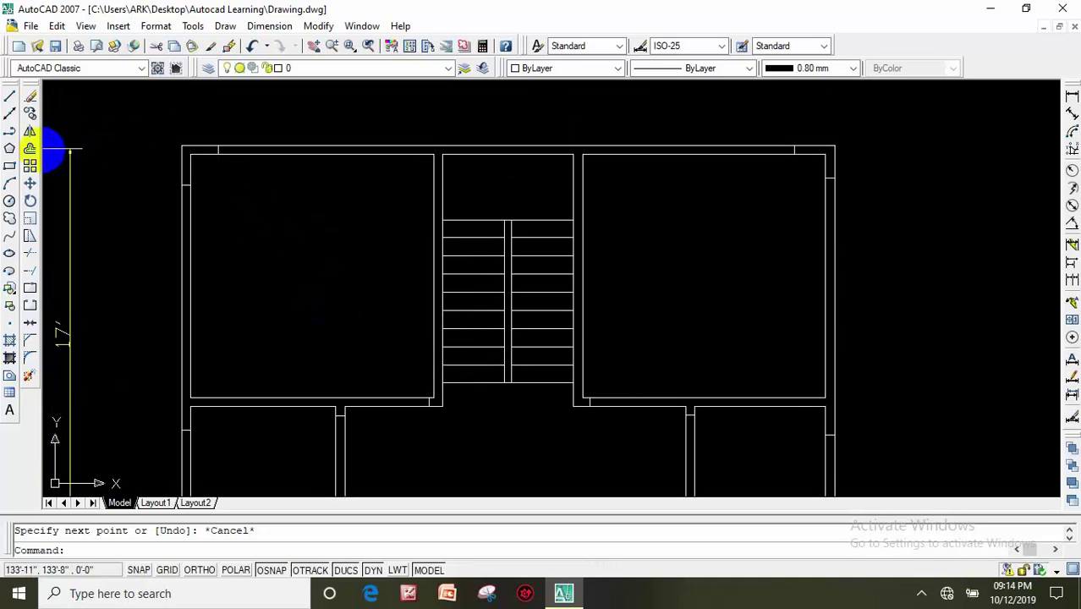
Offset wall lines 4' along the left outer wall and the top wall's left end.
{"action": "left_click", "coordinate": [31, 149]}
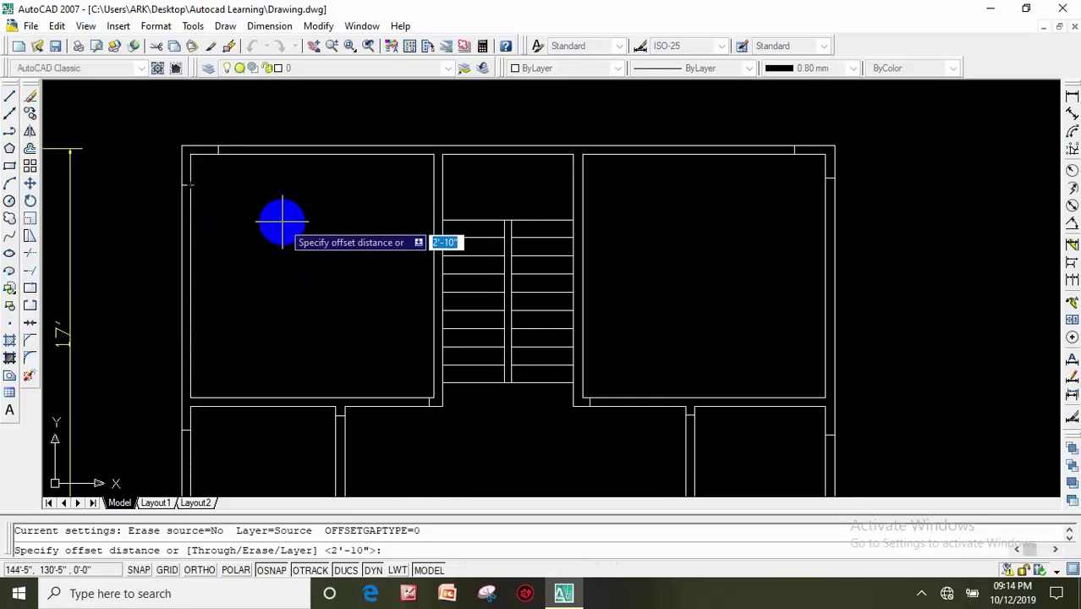
{"action": "type", "text": "4"}
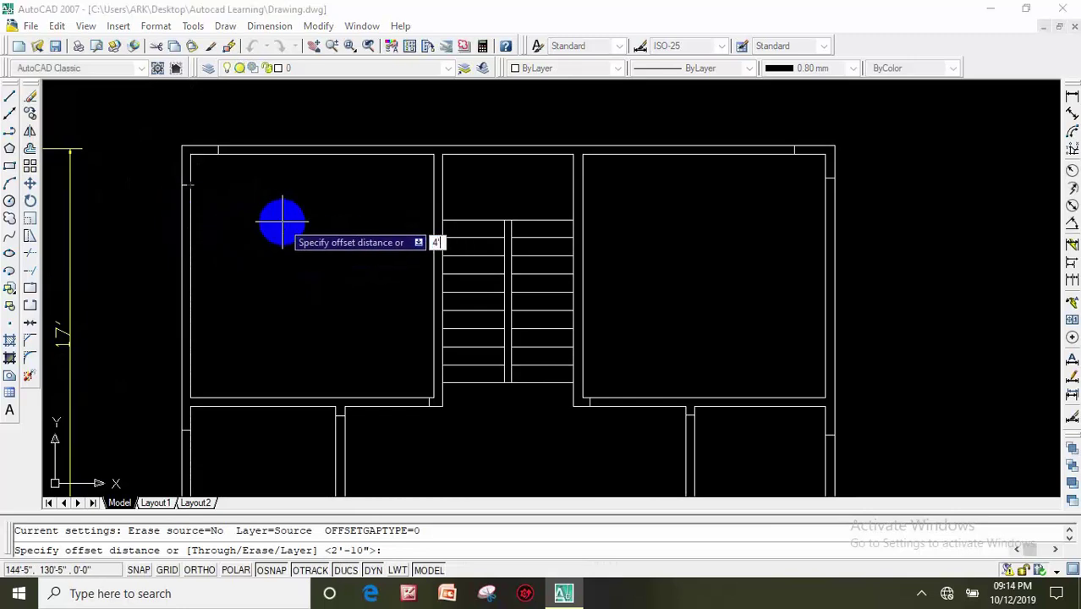
{"action": "key", "text": "Return"}
{"action": "scroll", "coordinate": [210, 205], "scroll_direction": "up", "scroll_amount": 3}
{"action": "left_click", "coordinate": [150, 167]}
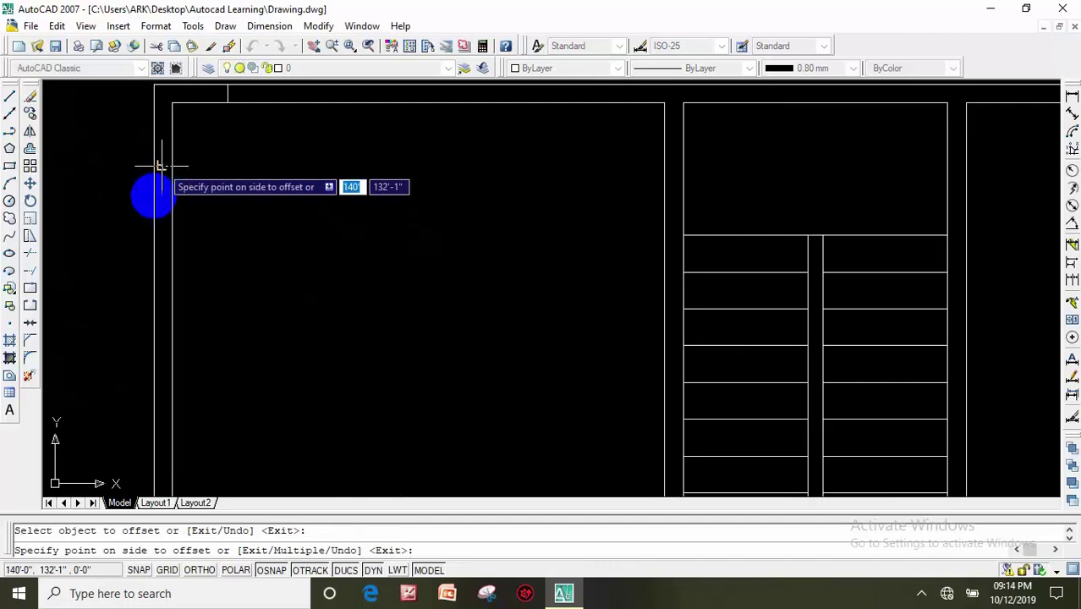
{"action": "left_click", "coordinate": [163, 244]}
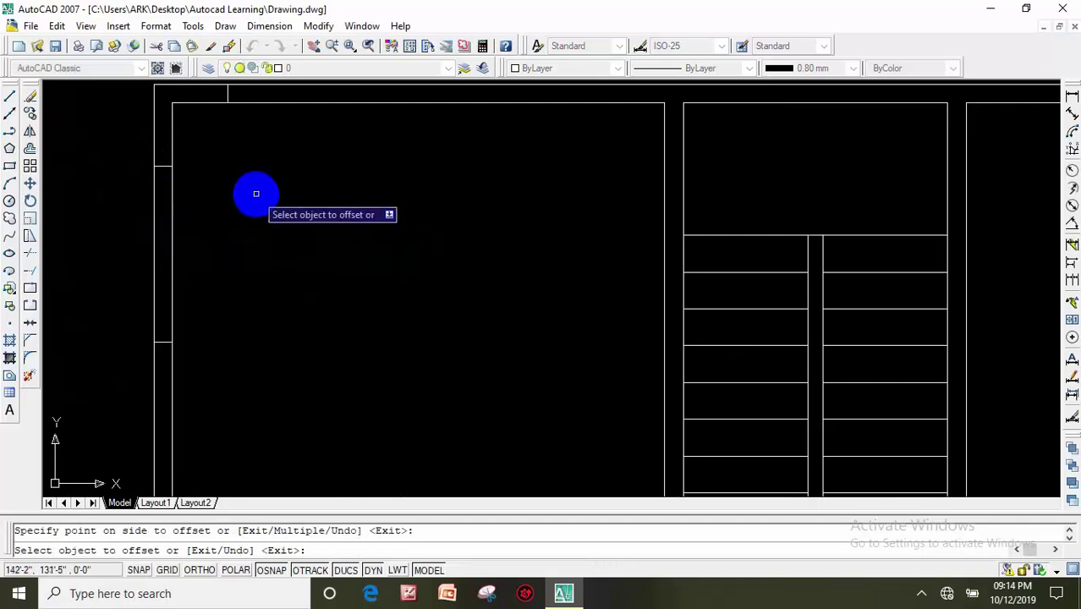
{"action": "middle_click_drag", "start_coordinate": [228, 104], "coordinate": [222, 153]}
{"action": "left_click", "coordinate": [221, 141]}
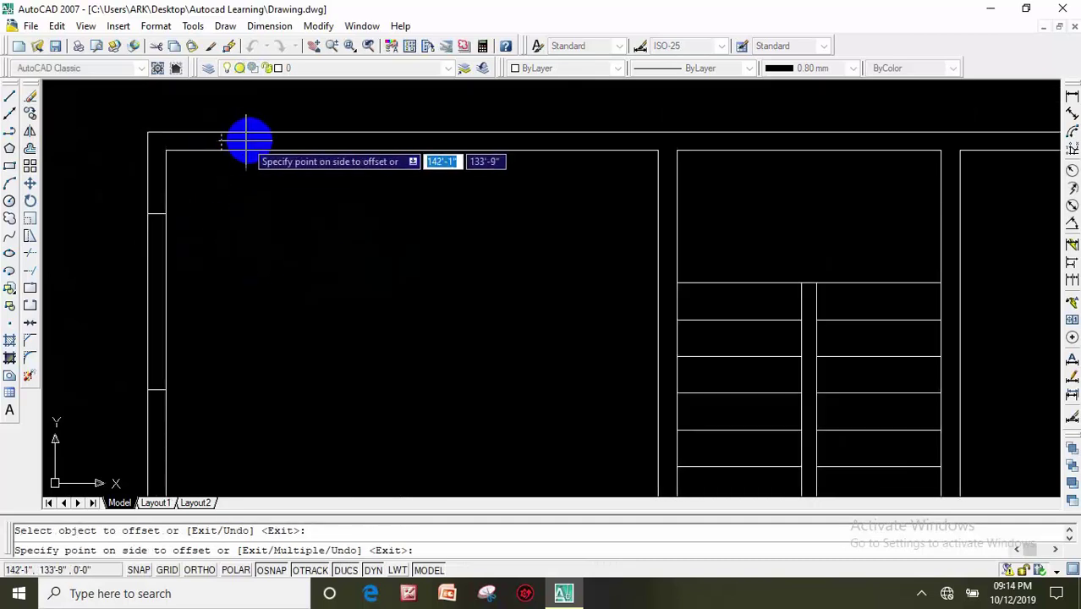
{"action": "left_click", "coordinate": [321, 137]}
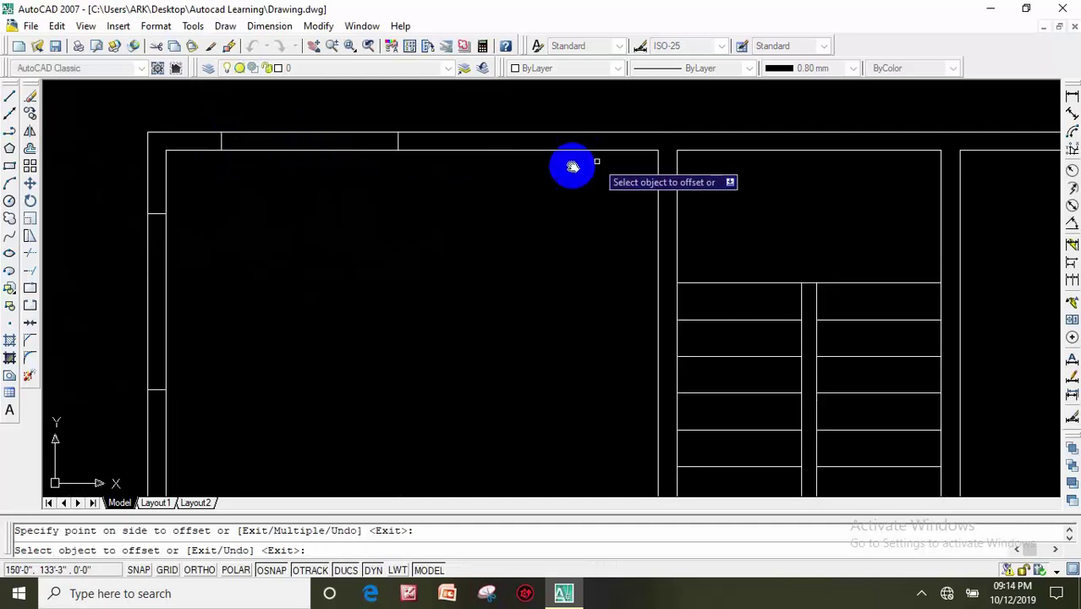
Offset the top-right and right wall end lines 4' along the top and right walls.
{"action": "middle_click_drag", "start_coordinate": [569, 165], "coordinate": [326, 145]}
{"action": "scroll", "coordinate": [513, 183], "scroll_direction": "down", "scroll_amount": 1}
{"action": "mouse_move", "coordinate": [514, 184]}
{"action": "middle_mouse_down"}
{"action": "mouse_move", "coordinate": [492, 207]}
{"action": "mouse_move", "coordinate": [314, 207]}
{"action": "middle_mouse_up"}
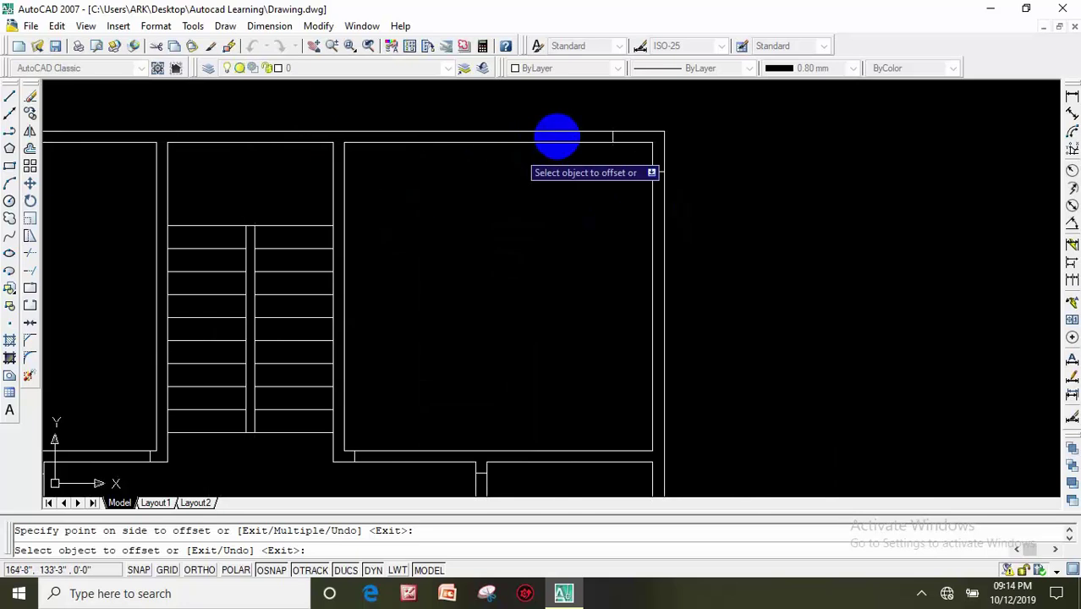
{"action": "left_click", "coordinate": [613, 136]}
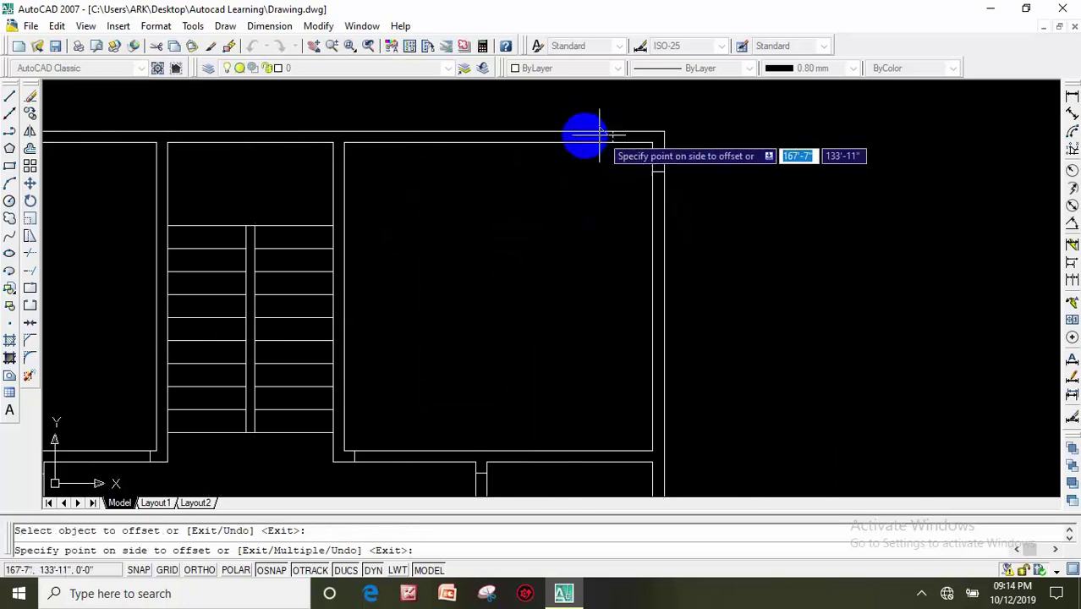
{"action": "left_click", "coordinate": [575, 140]}
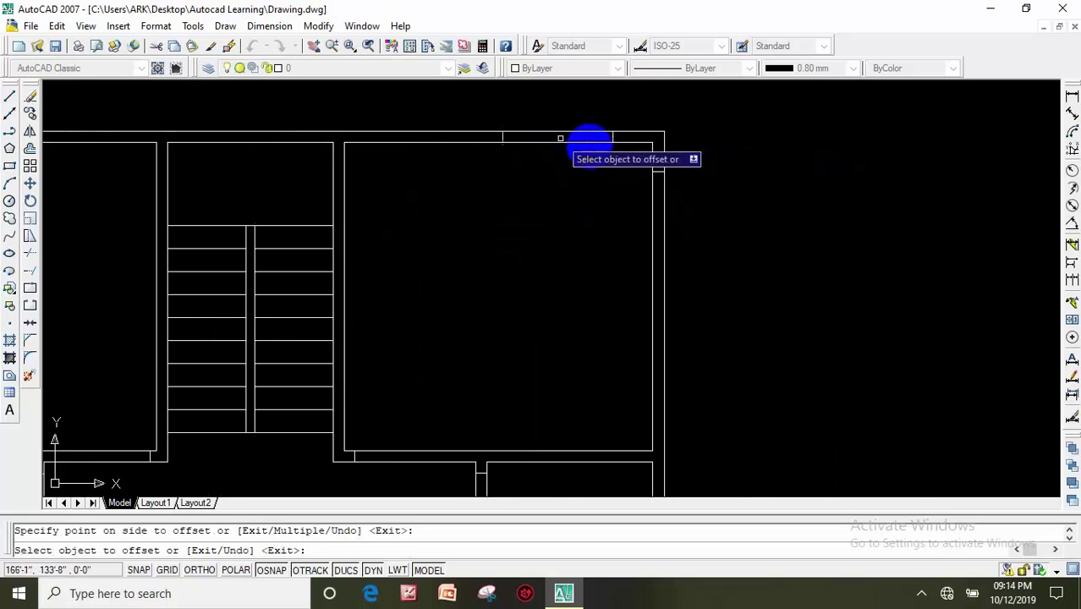
{"action": "left_click", "coordinate": [658, 173]}
{"action": "left_click", "coordinate": [660, 229]}
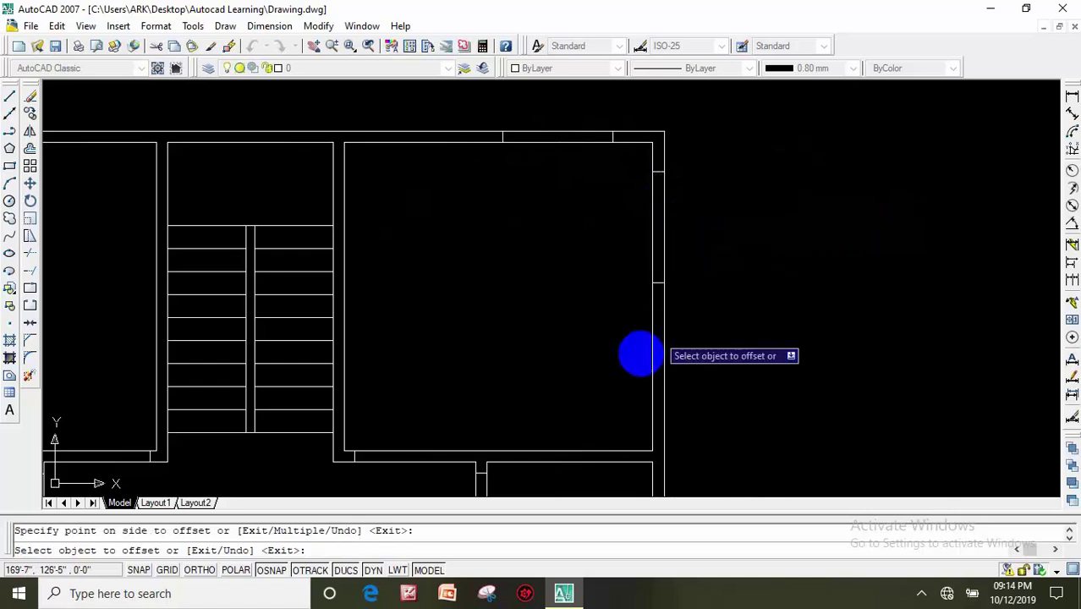
{"action": "scroll", "coordinate": [593, 334], "scroll_direction": "down", "scroll_amount": 2}
{"action": "scroll", "coordinate": [514, 271], "scroll_direction": "down", "scroll_amount": 2}
{"action": "scroll", "coordinate": [279, 338], "scroll_direction": "up", "scroll_amount": 4}
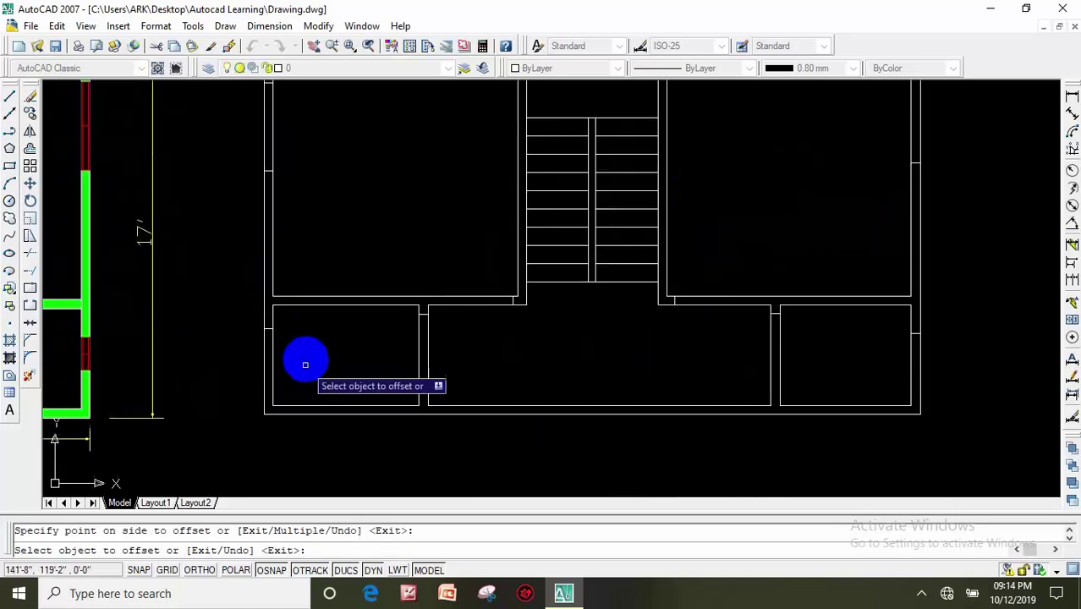
{"action": "middle_click_drag", "start_coordinate": [305, 364], "coordinate": [300, 285]}
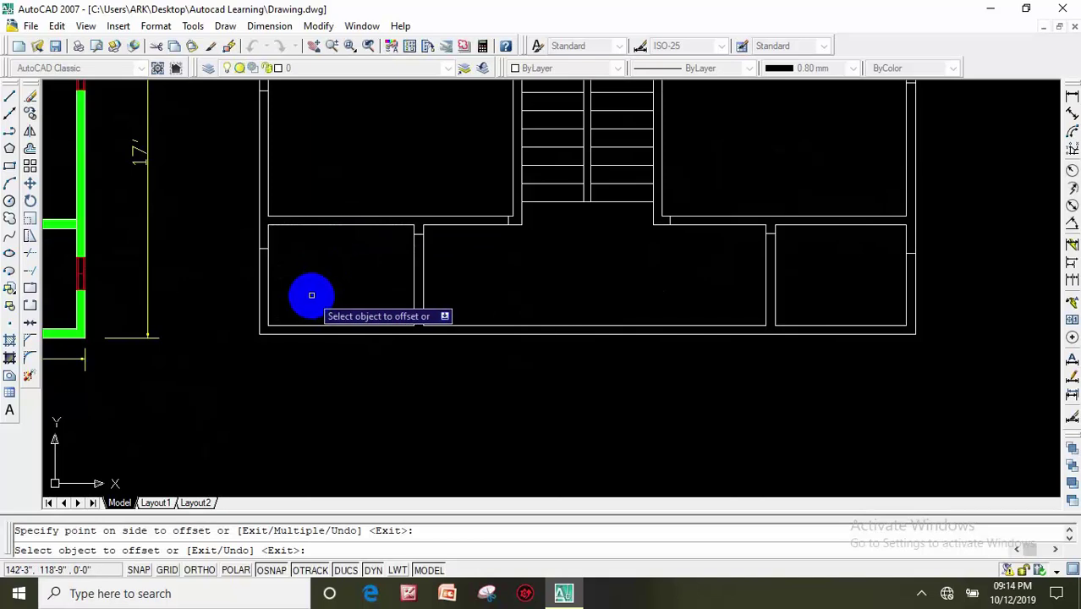
{"action": "key", "text": "Escape"}
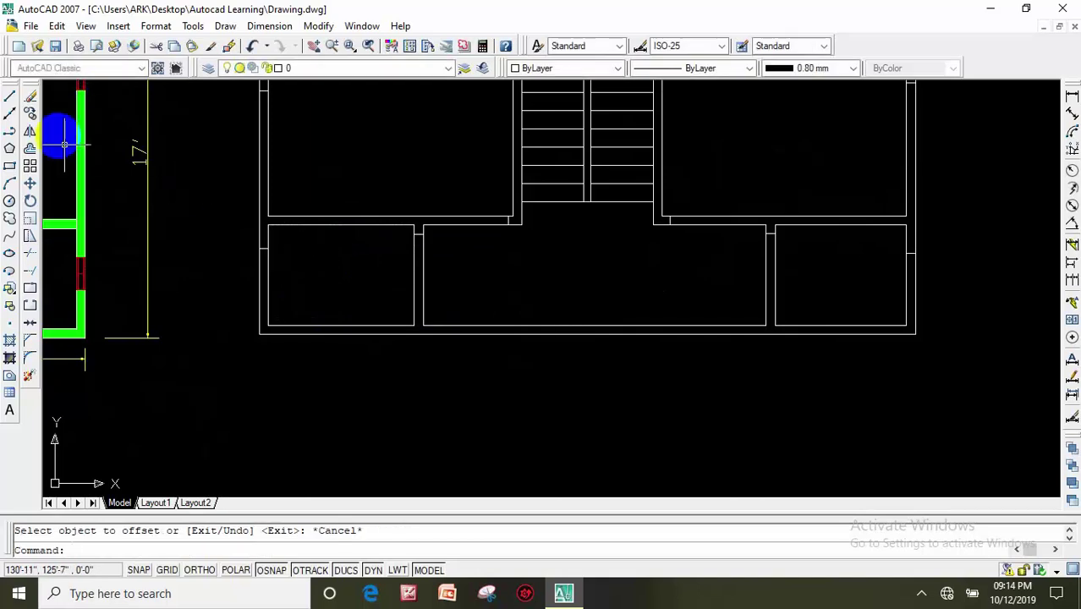
Offset the lower-left room's wall end line 3' along the left outer wall.
{"action": "left_click", "coordinate": [31, 149]}
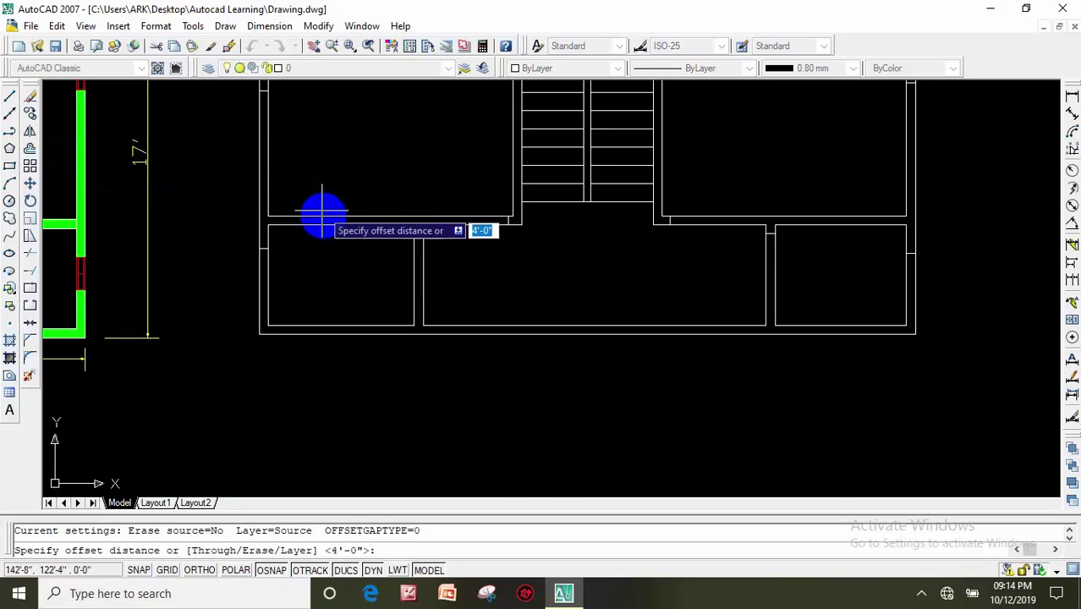
{"action": "type", "text": "3'"}
{"action": "key", "text": "Return"}
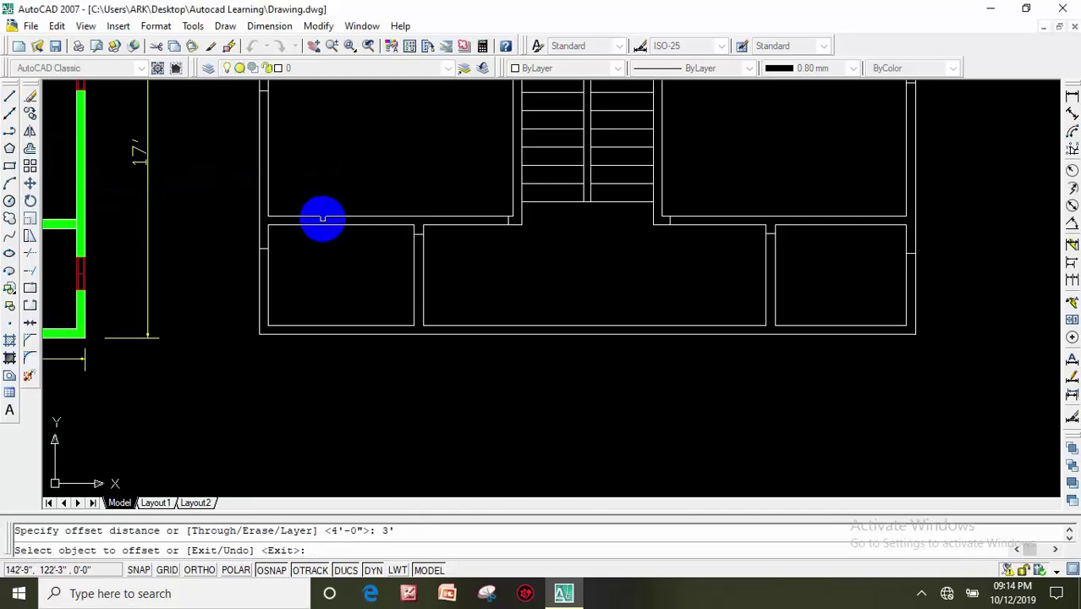
{"action": "scroll", "coordinate": [262, 250], "scroll_direction": "up", "scroll_amount": 2}
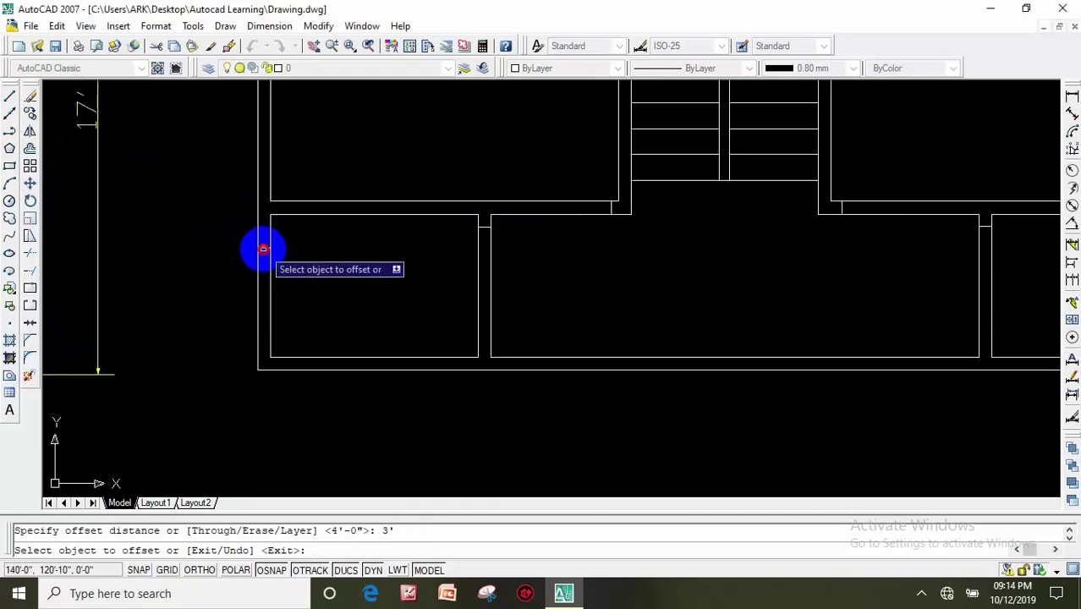
{"action": "left_click", "coordinate": [263, 249]}
{"action": "left_click", "coordinate": [260, 291]}
{"action": "middle_click_drag", "start_coordinate": [486, 296], "coordinate": [401, 291]}
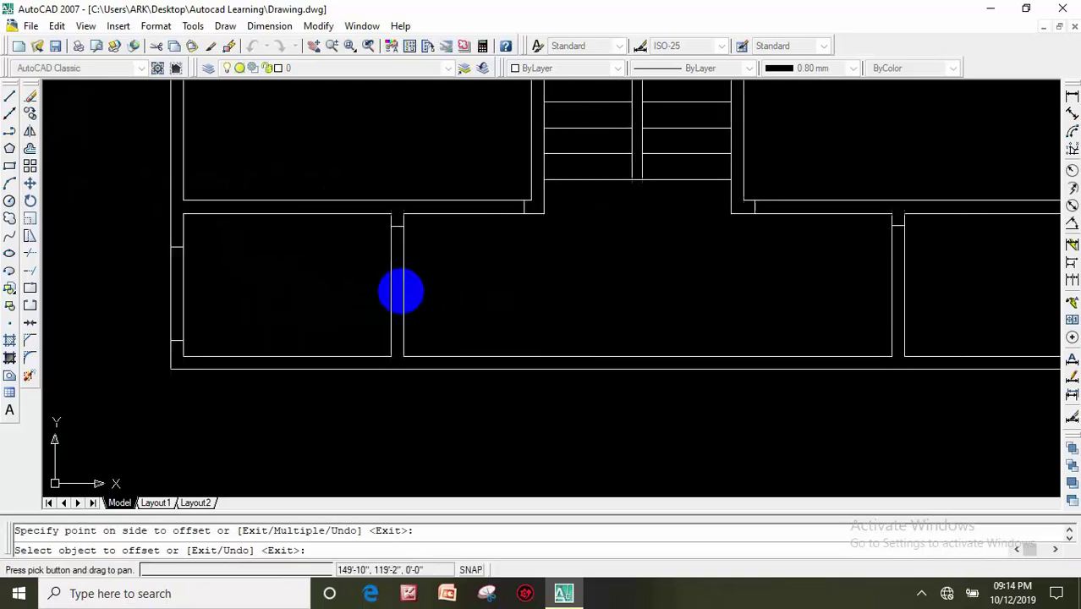
{"action": "scroll", "coordinate": [508, 280], "scroll_direction": "down", "scroll_amount": 4}
{"action": "middle_click_drag", "start_coordinate": [598, 272], "coordinate": [447, 308]}
{"action": "scroll", "coordinate": [457, 311], "scroll_direction": "up", "scroll_amount": 3}
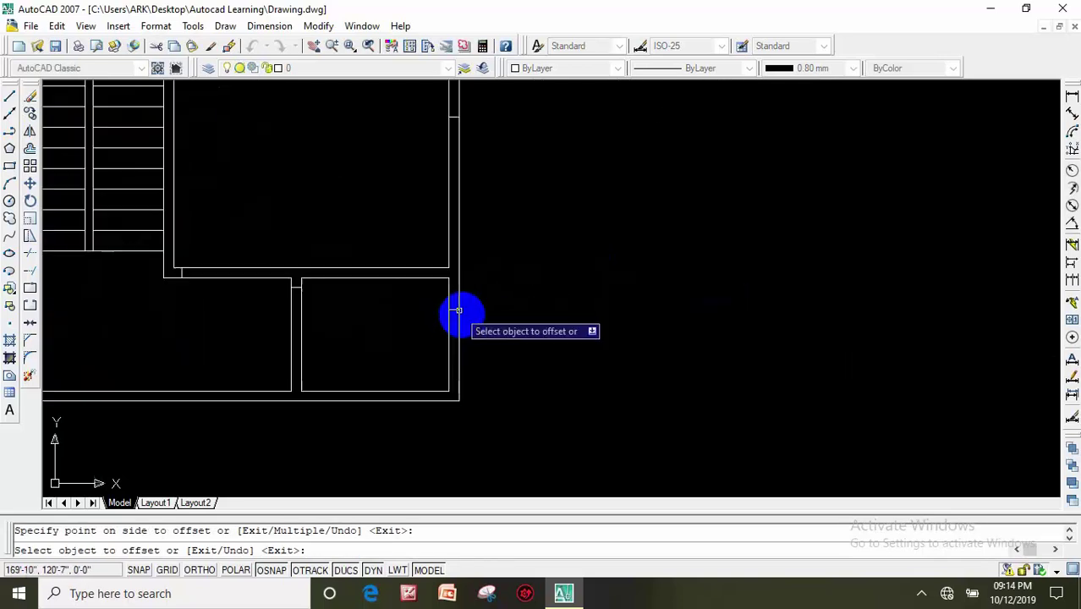
{"action": "key", "text": "Escape"}
Offset the lower-right room's outer wall end line 1.5' along the right wall.
{"action": "left_click", "coordinate": [323, 318]}
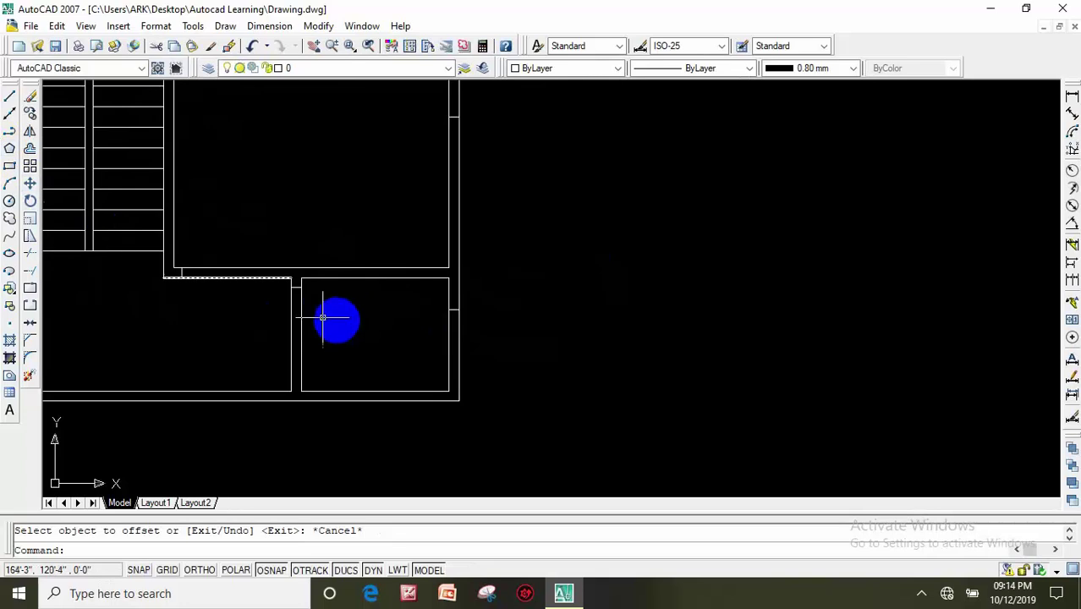
{"action": "left_click", "coordinate": [44, 181]}
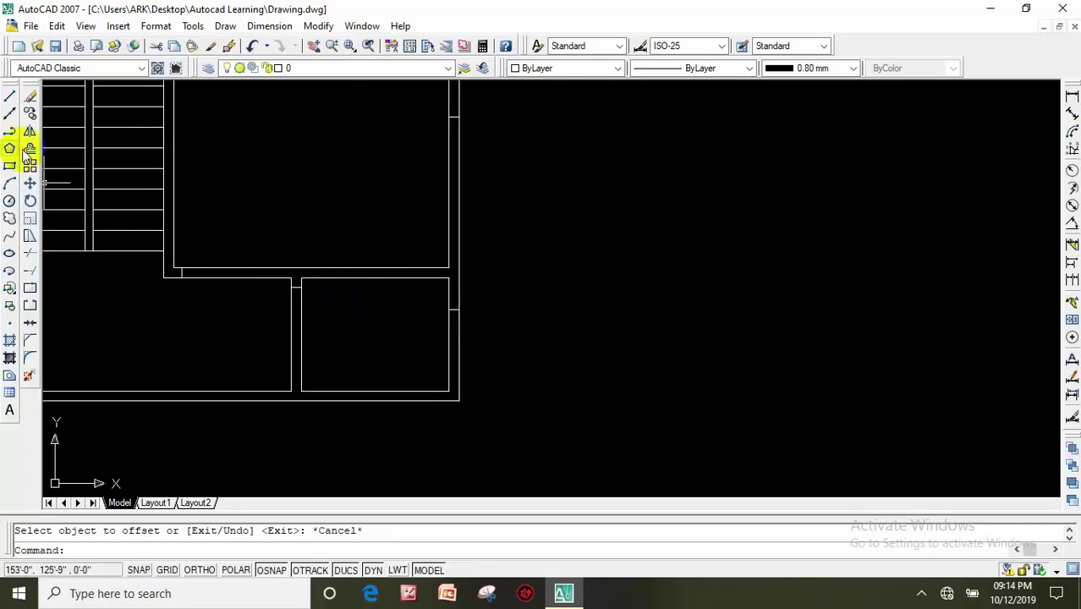
{"action": "left_click", "coordinate": [30, 151]}
{"action": "type", "text": "1.5"}
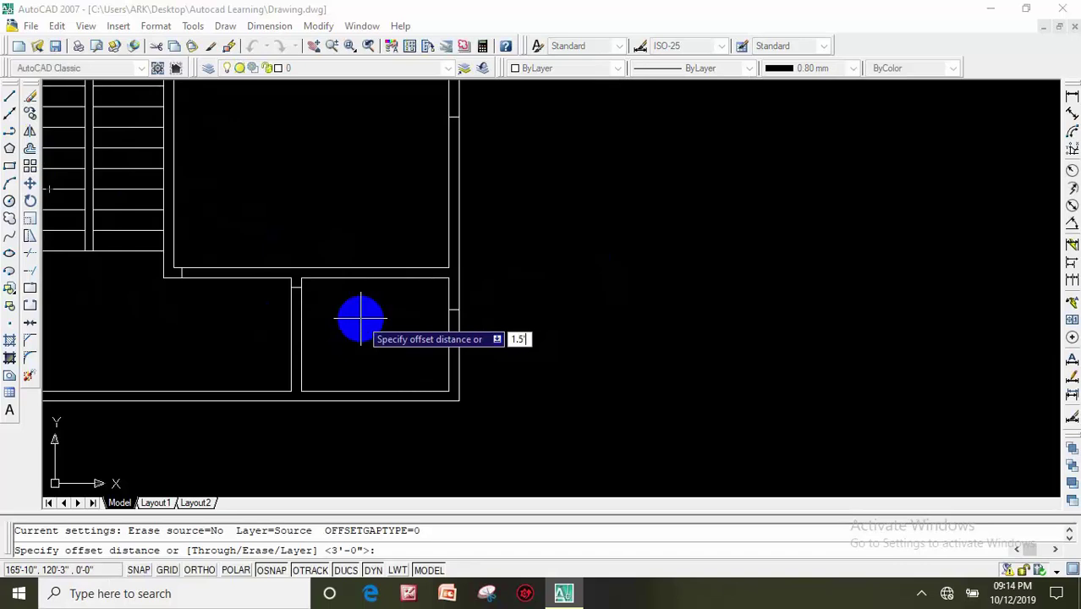
{"action": "key", "text": "Return"}
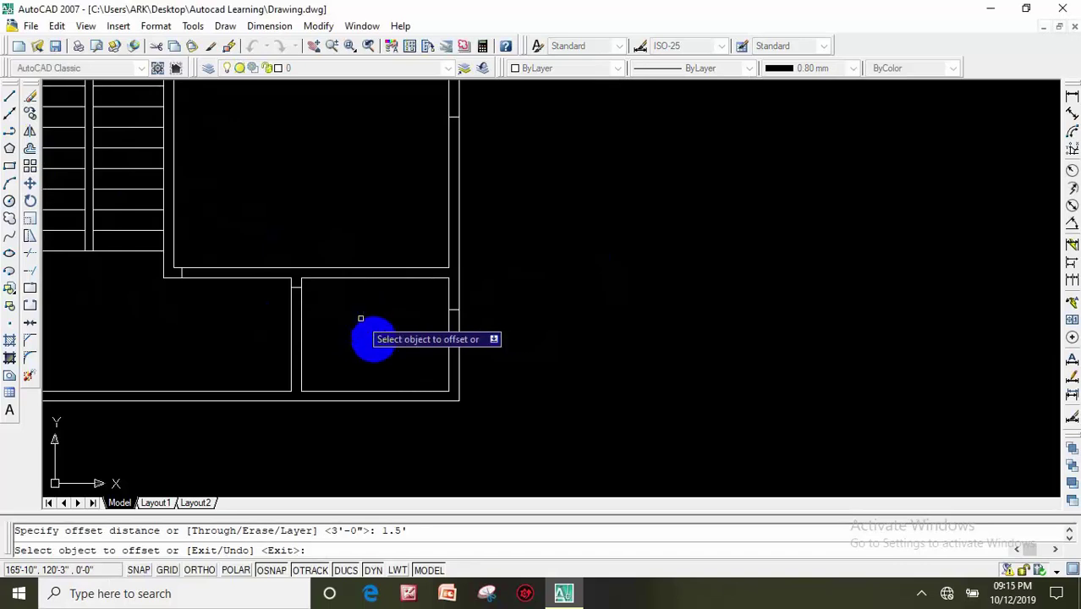
{"action": "scroll", "coordinate": [499, 321], "scroll_direction": "up", "scroll_amount": 2}
{"action": "left_click", "coordinate": [434, 302]}
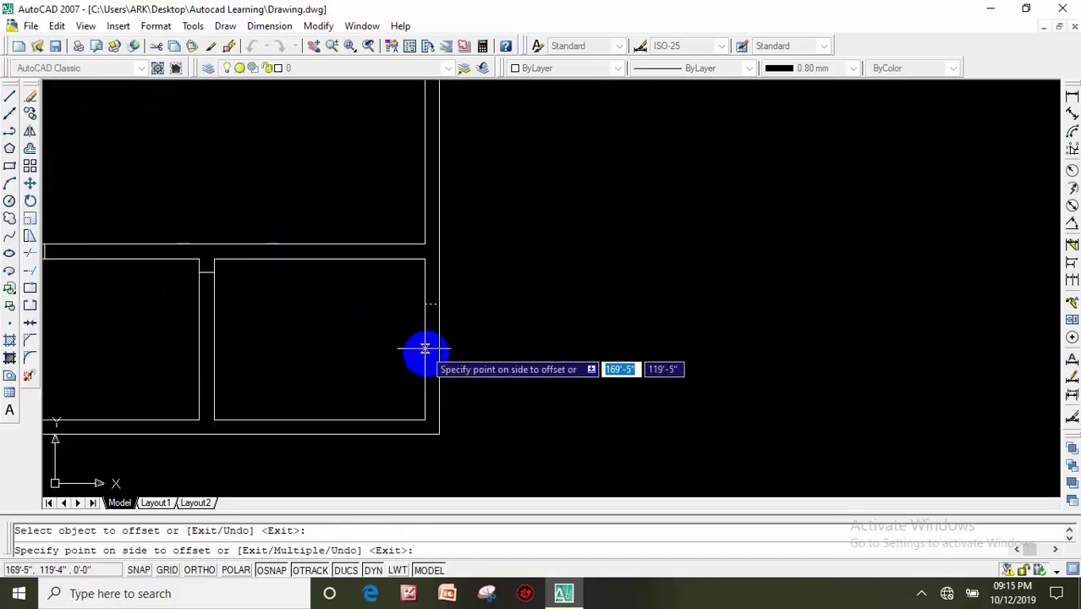
{"action": "left_click", "coordinate": [425, 360]}
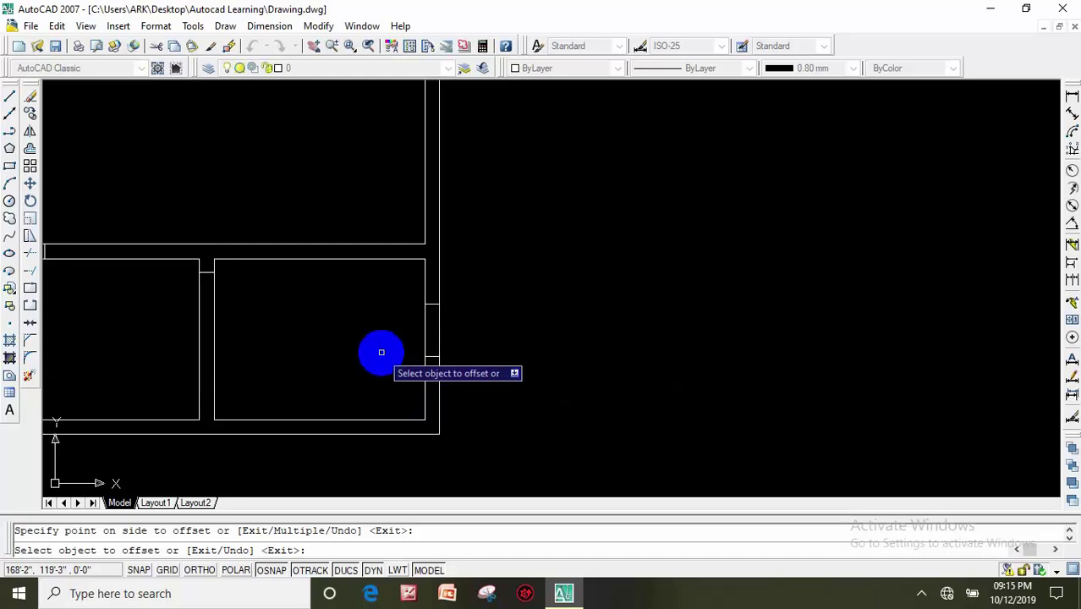
{"action": "middle_click_drag", "start_coordinate": [379, 353], "coordinate": [594, 300]}
{"action": "scroll", "coordinate": [491, 304], "scroll_direction": "down", "scroll_amount": 2}
{"action": "middle_click_drag", "start_coordinate": [234, 275], "coordinate": [326, 292]}
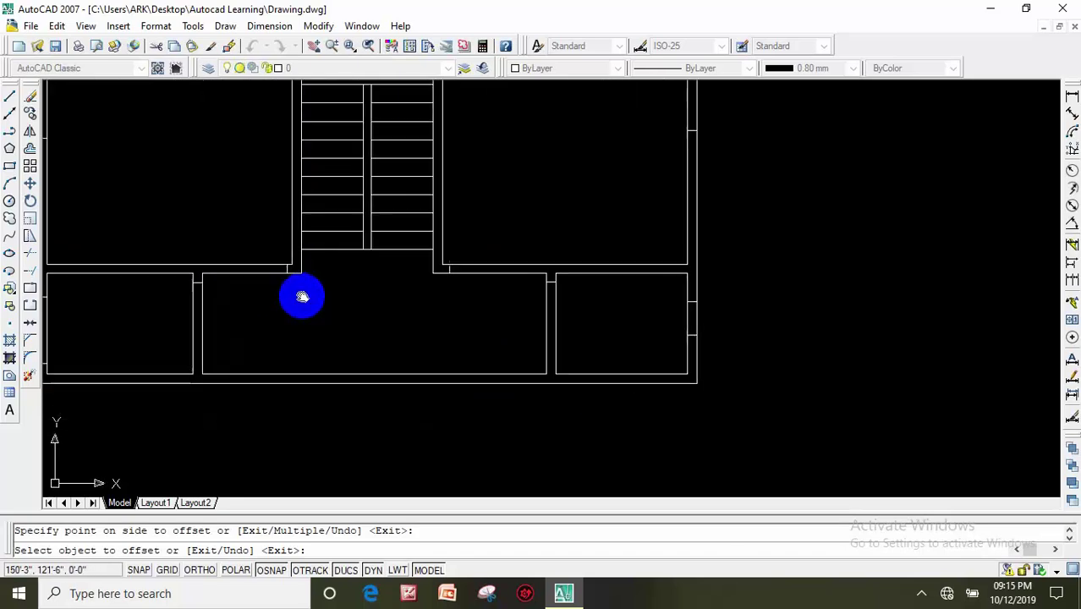
{"action": "middle_click_drag", "start_coordinate": [222, 286], "coordinate": [302, 294]}
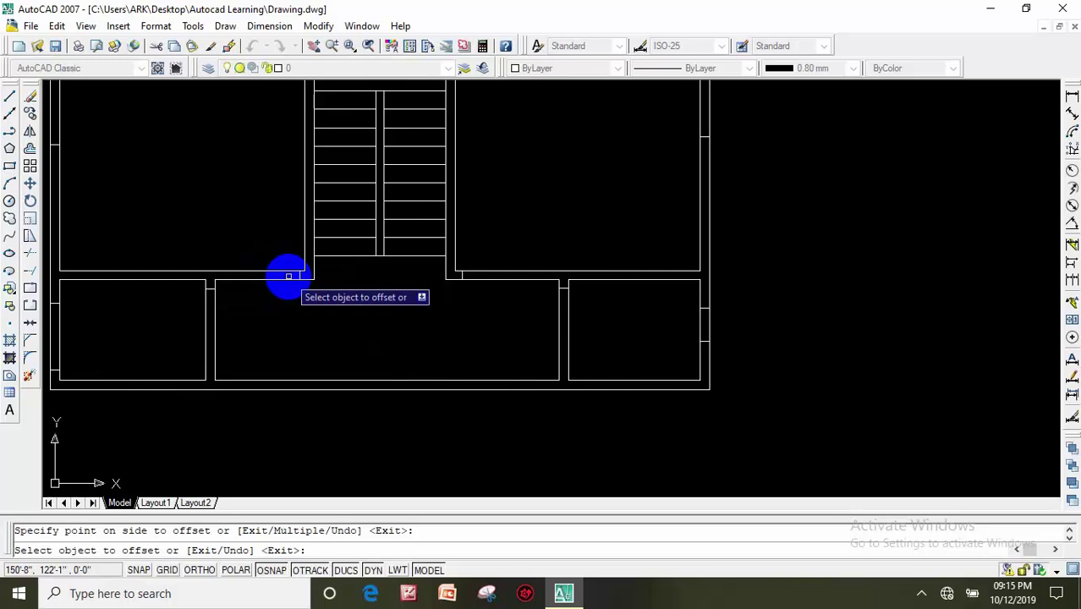
{"action": "key", "text": "Escape"}
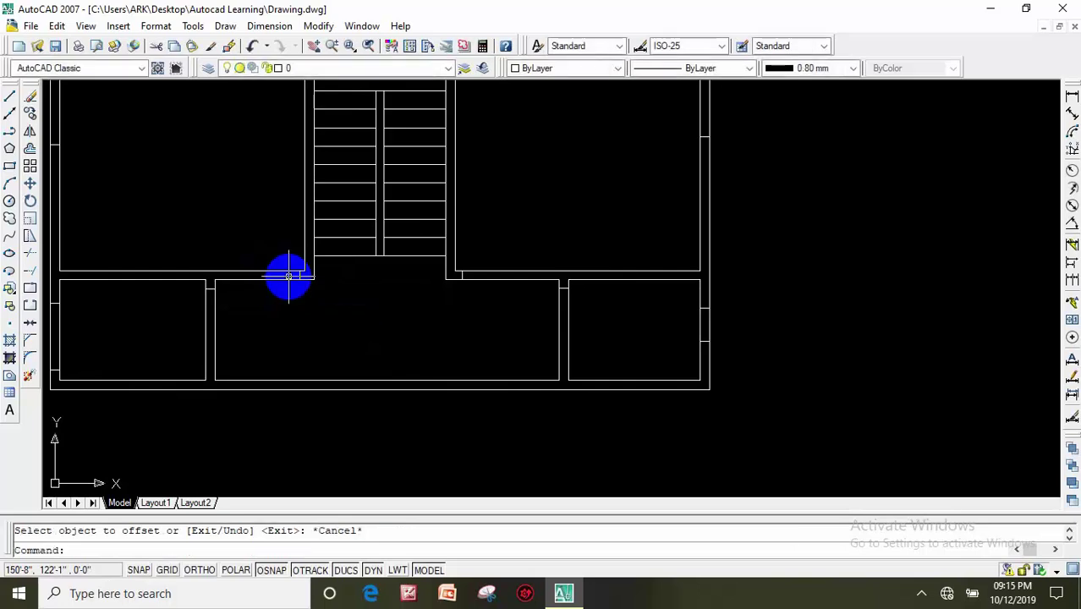
Offset wall lines 3'9" to mark opening edges beside the stair and rooms.
{"action": "left_click", "coordinate": [33, 146]}
{"action": "type", "text": "3'9\""}
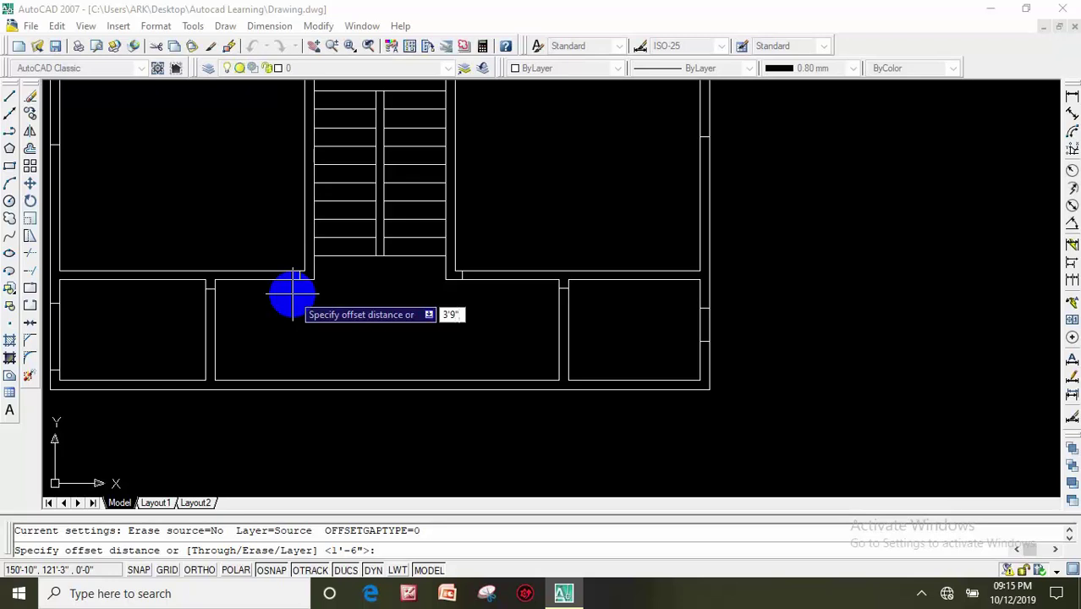
{"action": "key", "text": "Return"}
{"action": "scroll", "coordinate": [279, 294], "scroll_direction": "up", "scroll_amount": 2}
{"action": "scroll", "coordinate": [312, 253], "scroll_direction": "up", "scroll_amount": 2}
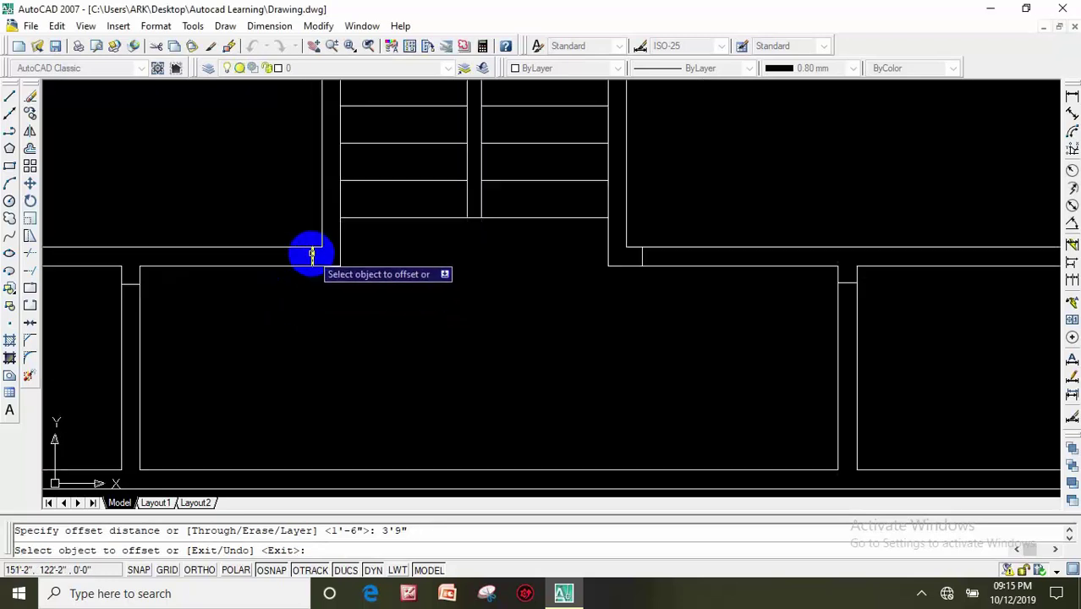
{"action": "left_click", "coordinate": [311, 253]}
{"action": "left_click", "coordinate": [224, 258]}
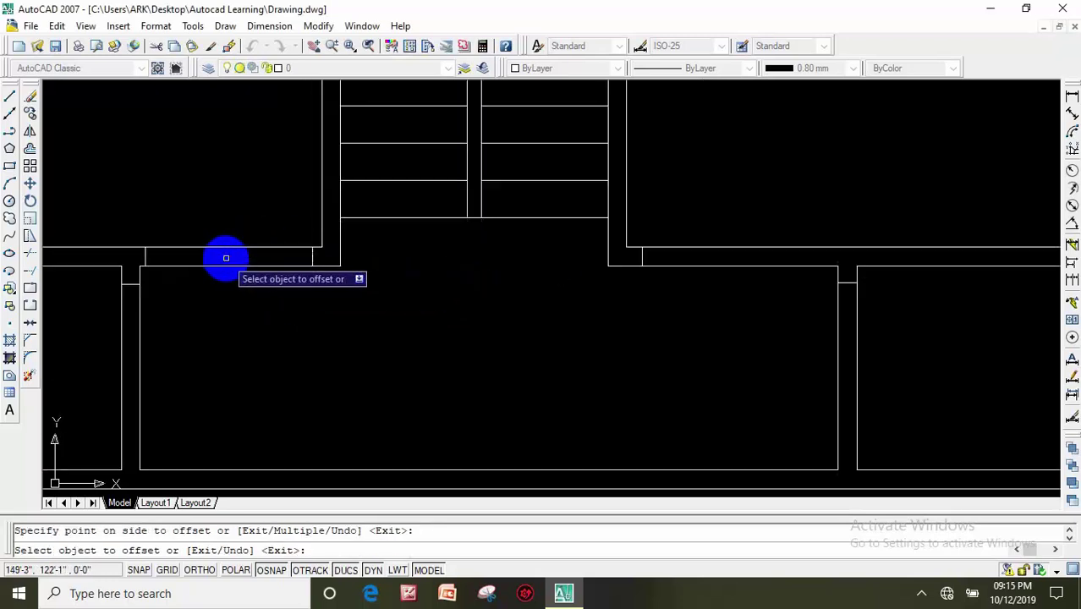
{"action": "scroll", "coordinate": [225, 257], "scroll_direction": "down", "scroll_amount": 1}
{"action": "scroll", "coordinate": [393, 265], "scroll_direction": "down", "scroll_amount": 1}
{"action": "scroll", "coordinate": [377, 248], "scroll_direction": "up", "scroll_amount": 2}
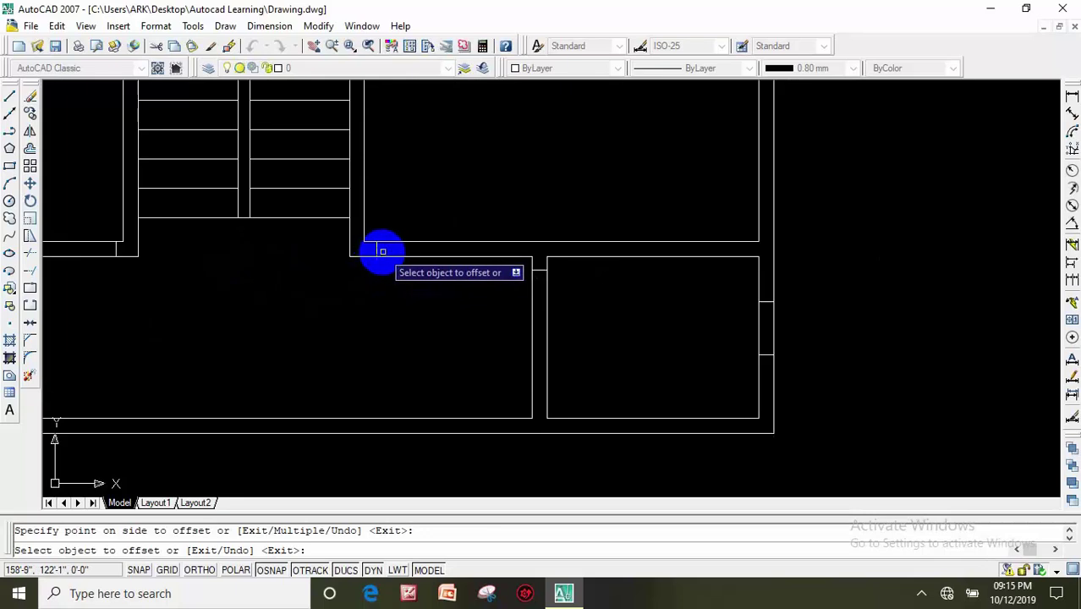
{"action": "left_click", "coordinate": [379, 250]}
{"action": "left_click", "coordinate": [444, 258]}
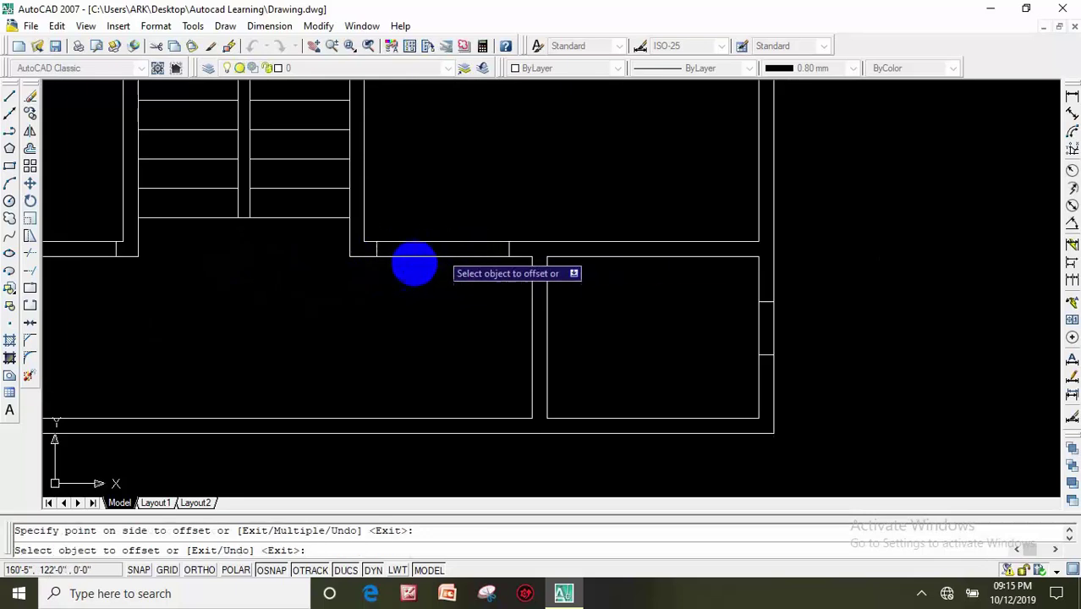
{"action": "scroll", "coordinate": [376, 310], "scroll_direction": "down", "scroll_amount": 2}
{"action": "scroll", "coordinate": [217, 275], "scroll_direction": "up", "scroll_amount": 1}
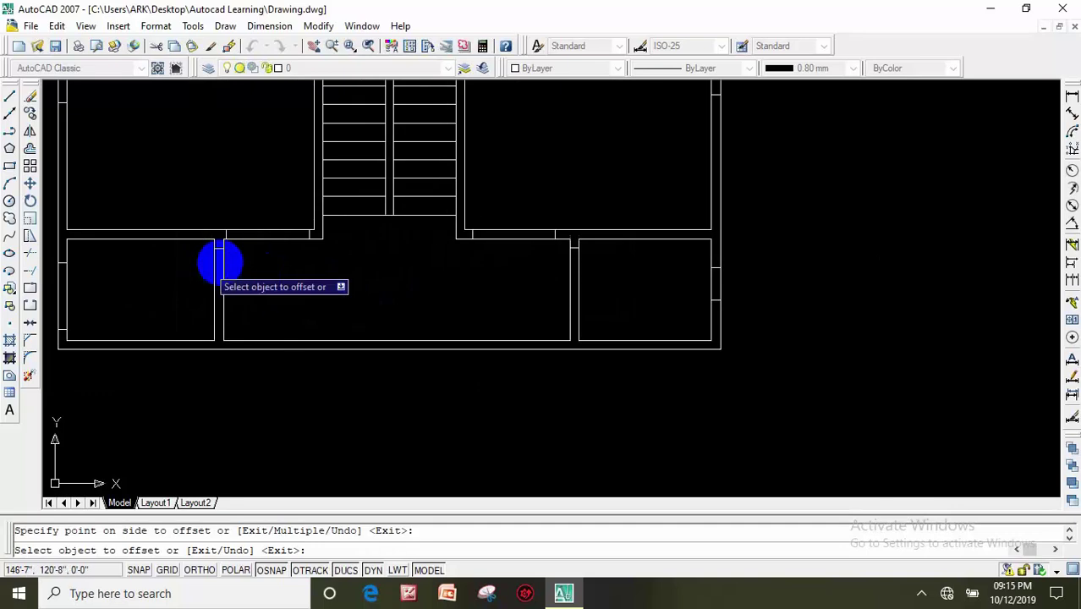
{"action": "key", "text": "Escape"}
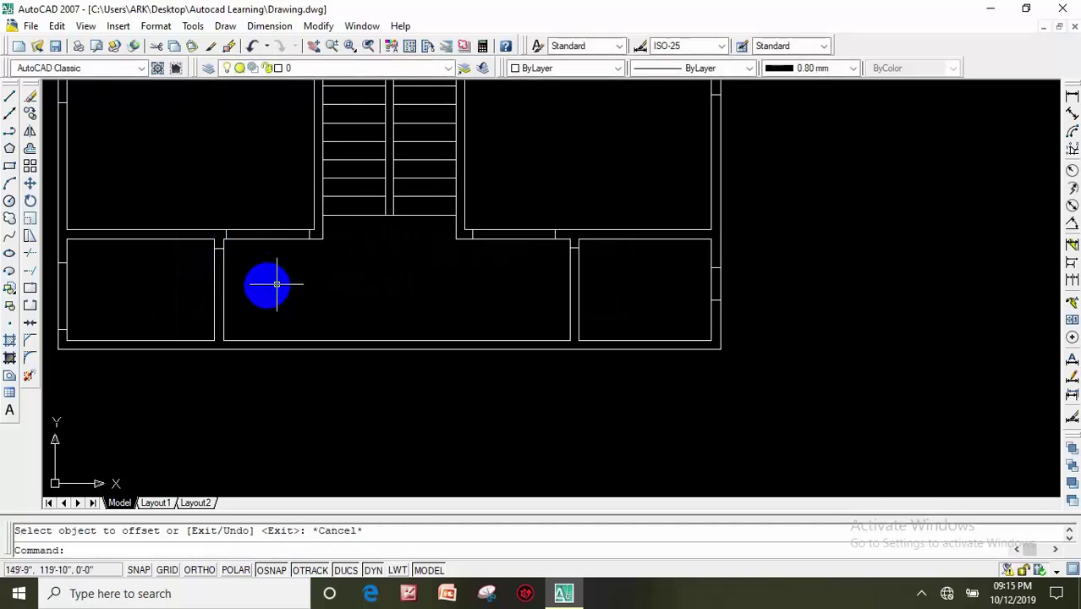
Offset the left and right rooms' vertical wall lines 2'9" inward.
{"action": "left_click", "coordinate": [31, 149]}
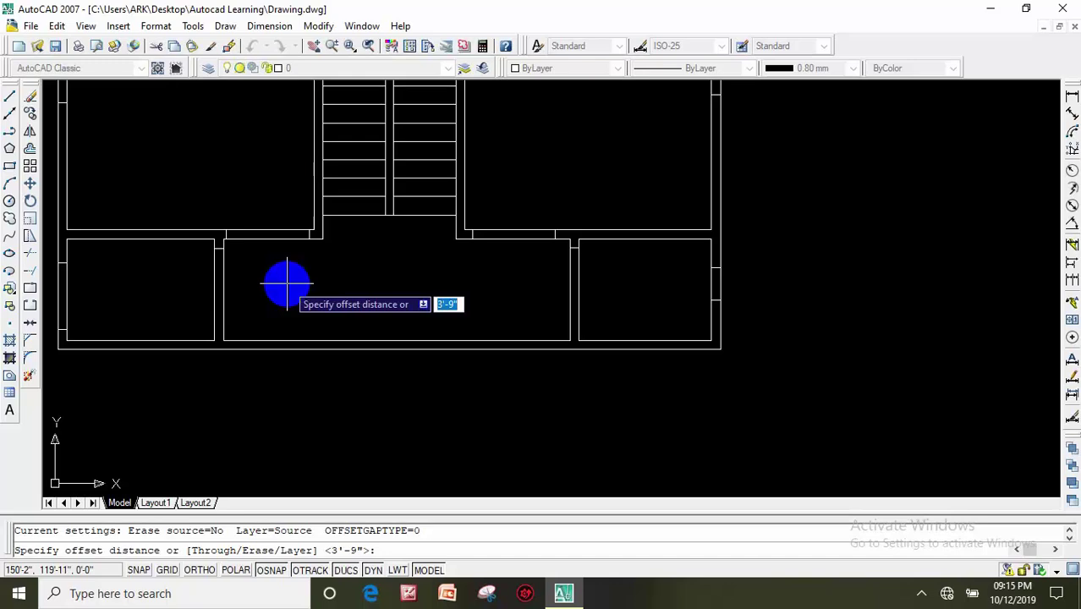
{"action": "type", "text": "2"}
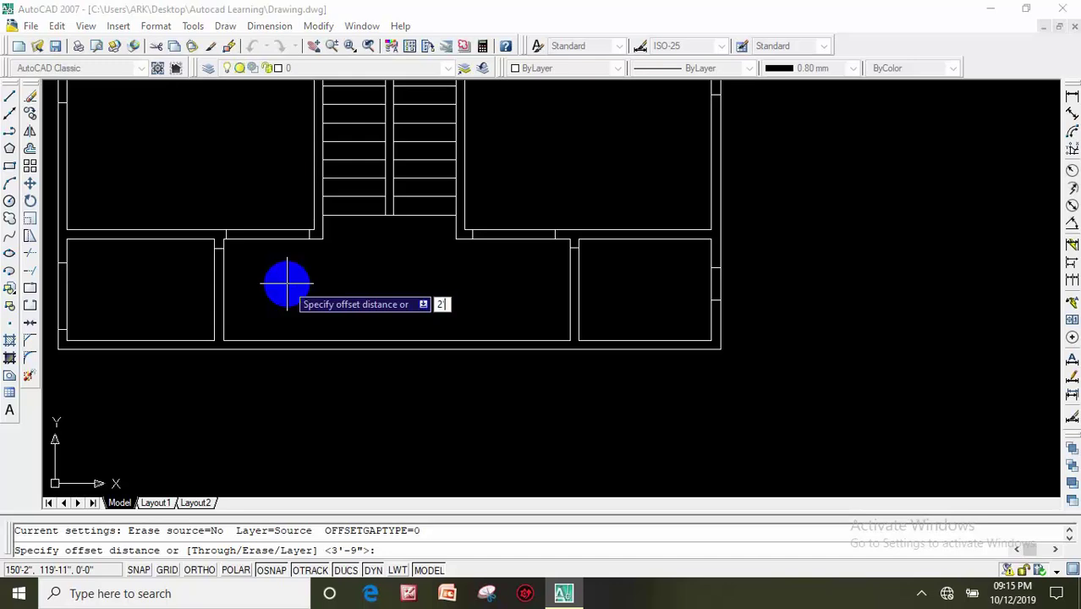
{"action": "key", "text": "Return"}
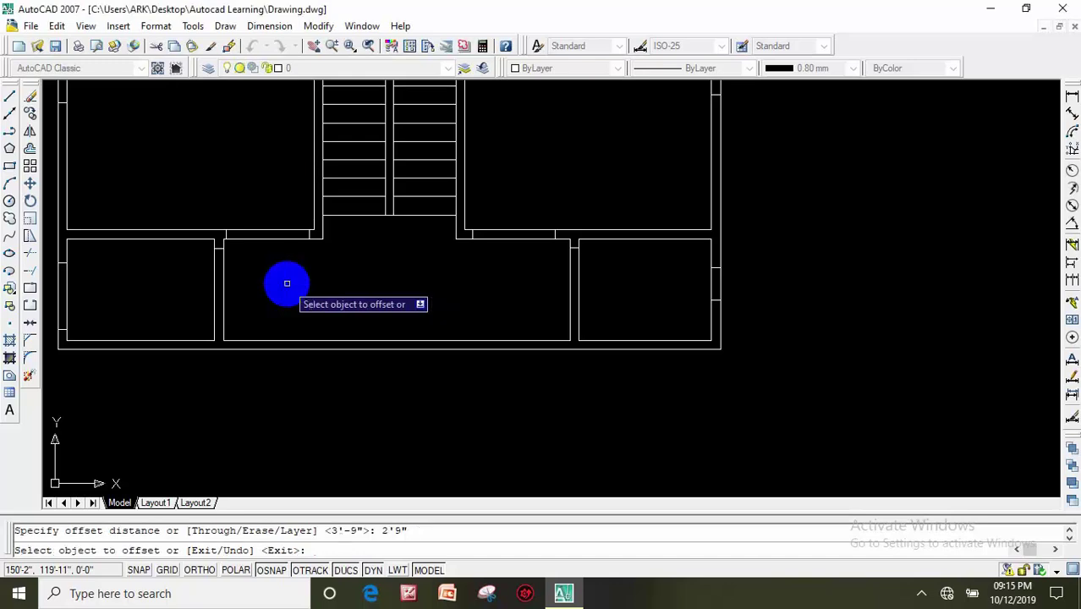
{"action": "scroll", "coordinate": [229, 247], "scroll_direction": "up", "scroll_amount": 3}
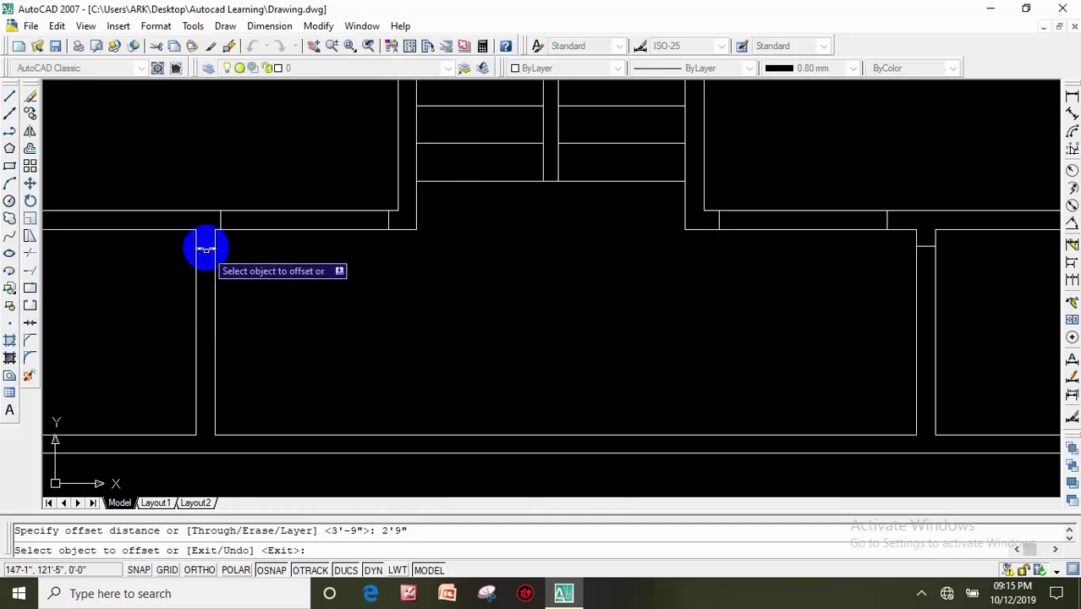
{"action": "left_click", "coordinate": [206, 248]}
{"action": "left_click", "coordinate": [198, 290]}
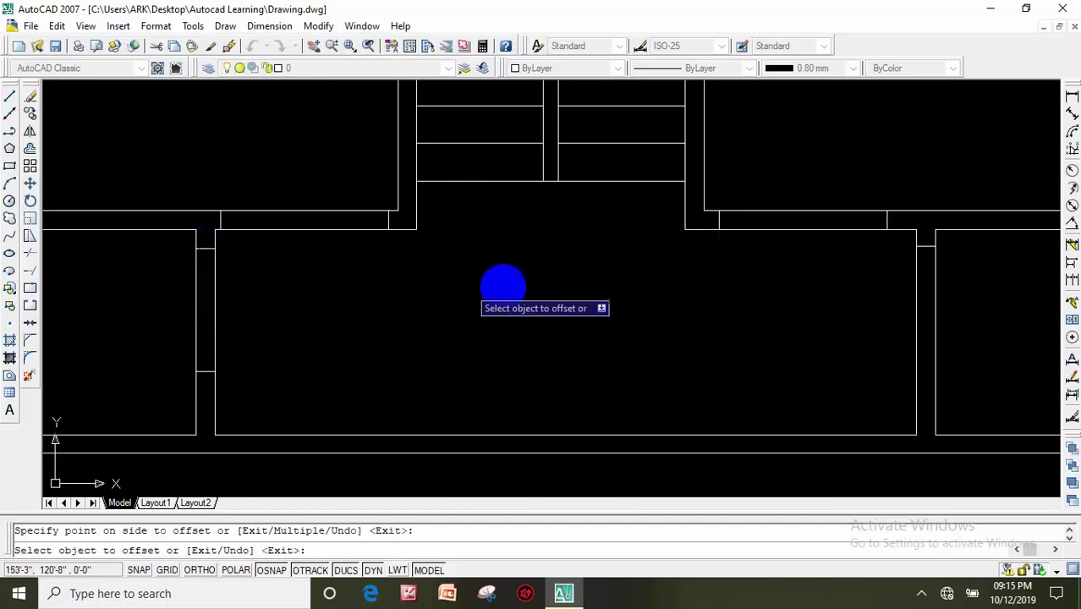
{"action": "middle_click_drag", "start_coordinate": [503, 286], "coordinate": [236, 290]}
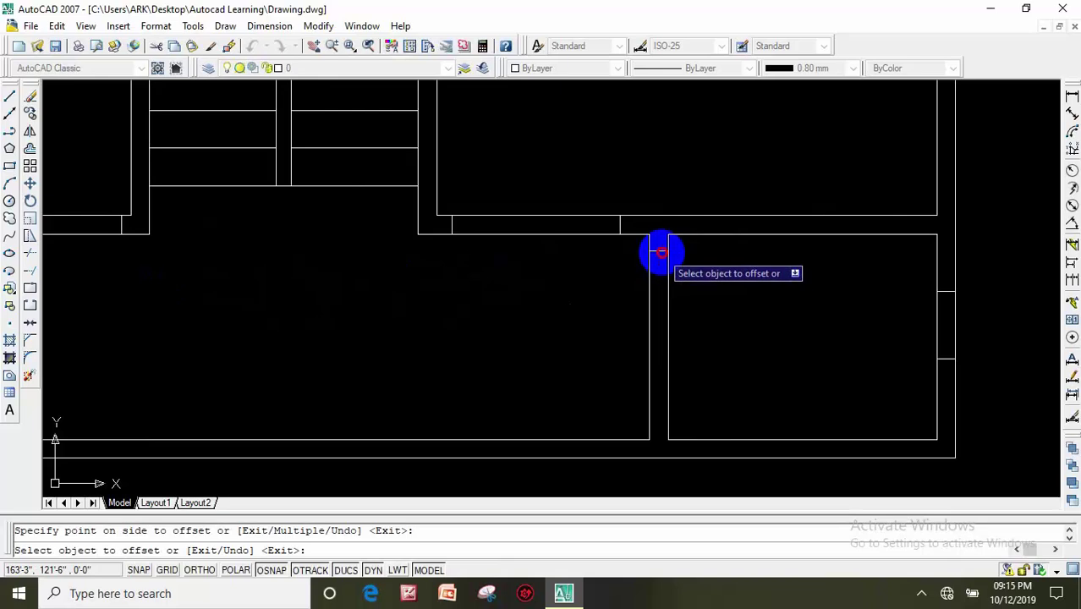
{"action": "left_click", "coordinate": [648, 284]}
{"action": "left_click", "coordinate": [658, 301]}
{"action": "scroll", "coordinate": [521, 337], "scroll_direction": "down", "scroll_amount": 2}
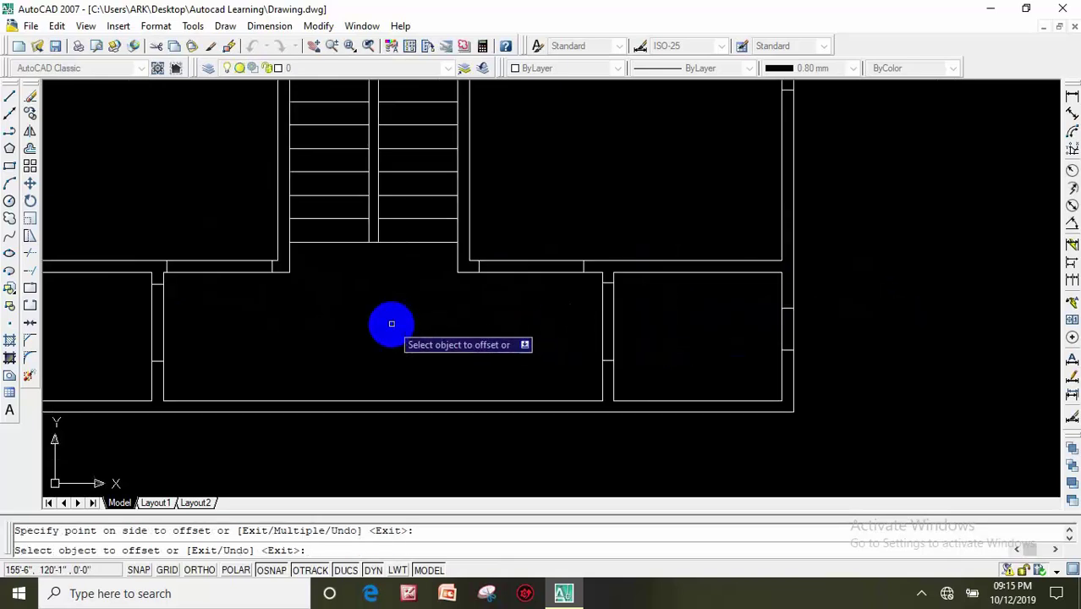
{"action": "middle_click_drag", "start_coordinate": [392, 324], "coordinate": [419, 283]}
{"action": "scroll", "coordinate": [427, 282], "scroll_direction": "down", "scroll_amount": 1}
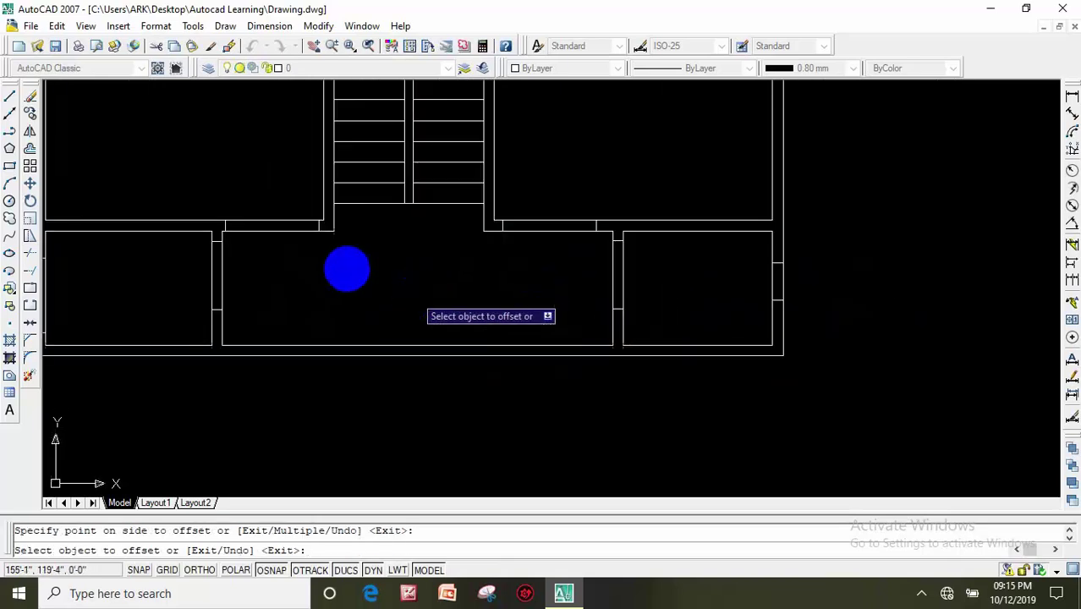
Draw a short marker line across the bottom wall.
{"action": "left_click", "coordinate": [10, 95]}
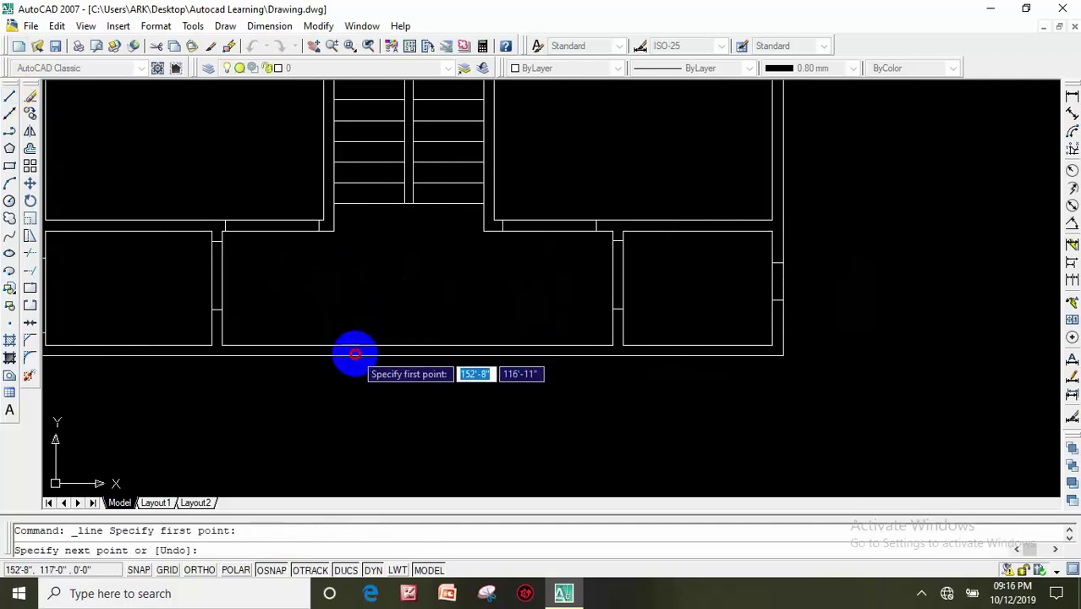
{"action": "left_click", "coordinate": [356, 346]}
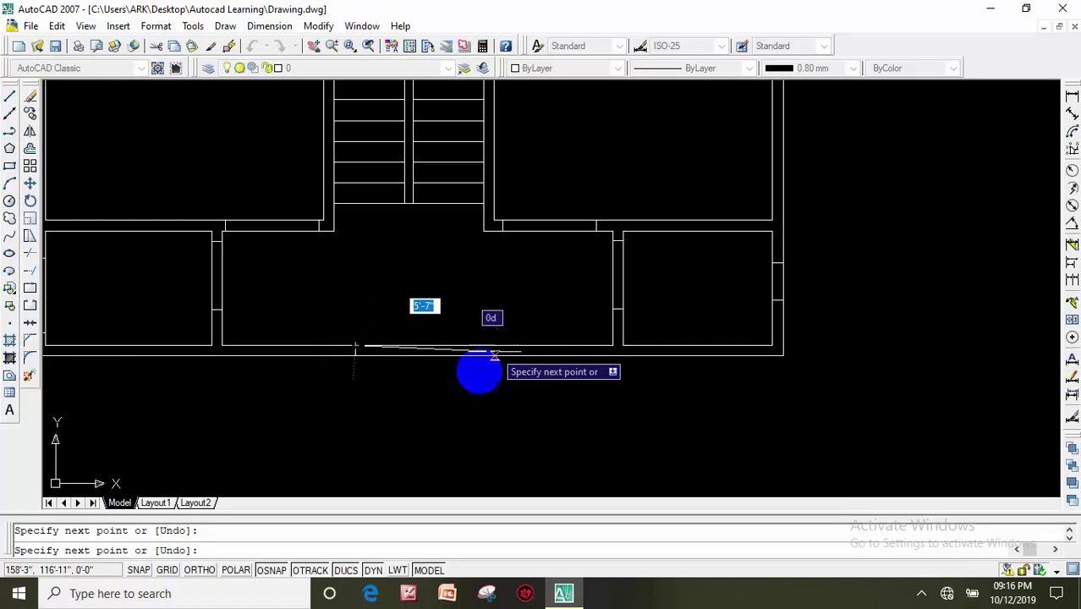
{"action": "key", "text": "Escape"}
{"action": "middle_click_drag", "start_coordinate": [482, 351], "coordinate": [436, 320]}
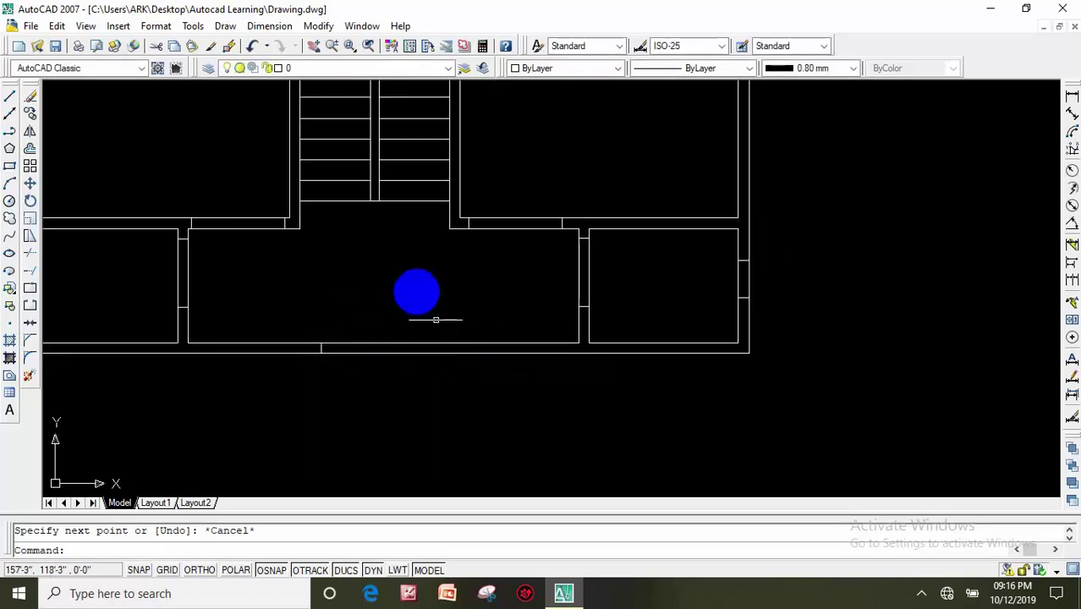
Offset the bottom-wall marker 4.5' to mark the door opening's other edge.
{"action": "left_click", "coordinate": [30, 149]}
{"action": "type", "text": "4.5'"}
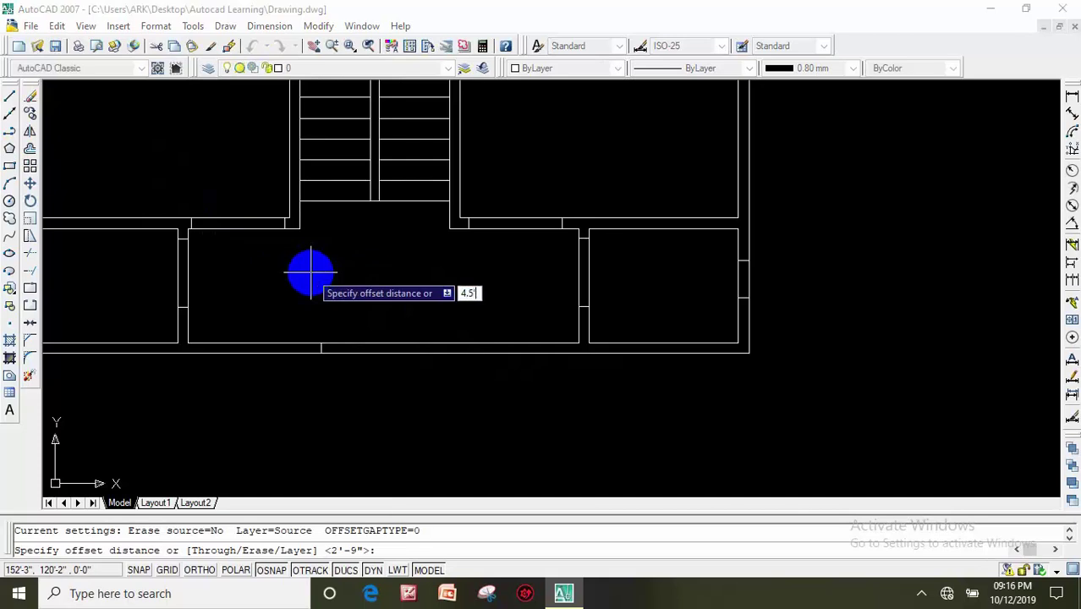
{"action": "key", "text": "Return"}
{"action": "scroll", "coordinate": [363, 334], "scroll_direction": "up", "scroll_amount": 5}
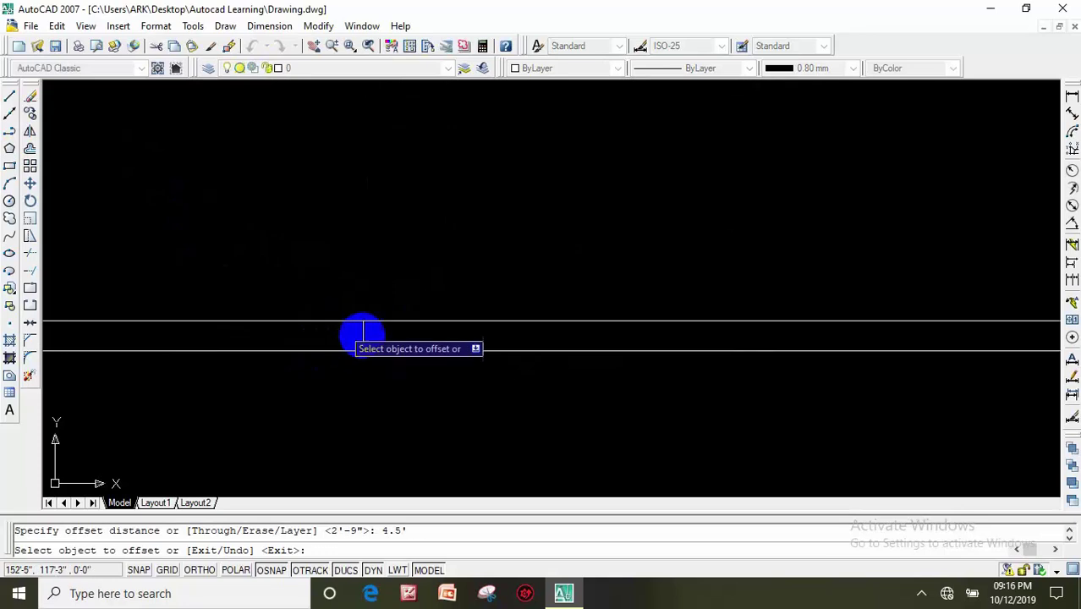
{"action": "left_click", "coordinate": [364, 336]}
{"action": "left_click", "coordinate": [639, 355]}
{"action": "scroll", "coordinate": [636, 355], "scroll_direction": "down", "scroll_amount": 3}
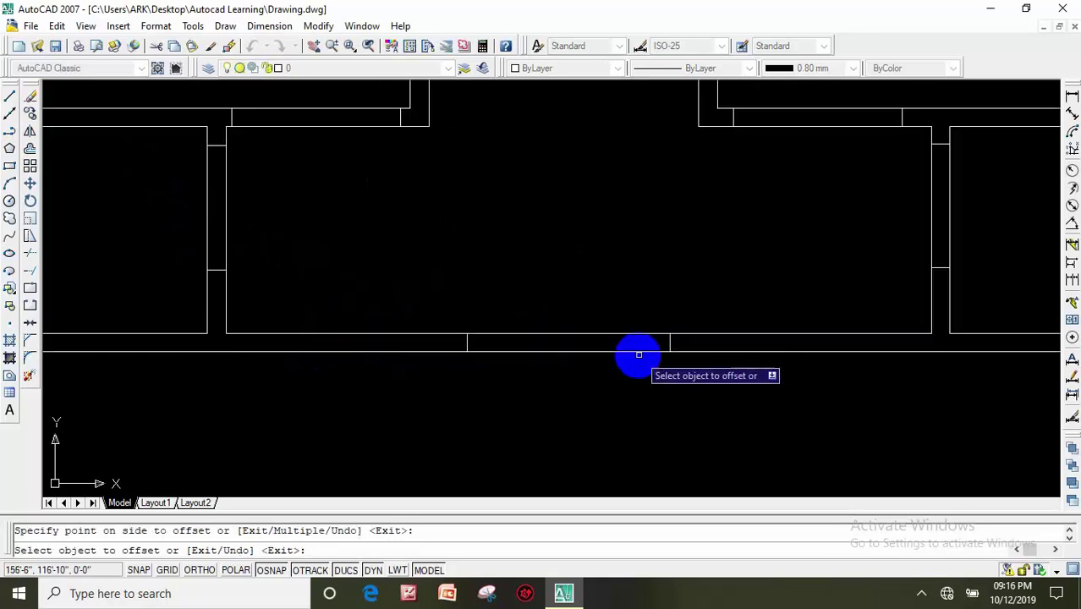
{"action": "scroll", "coordinate": [630, 353], "scroll_direction": "down", "scroll_amount": 2}
{"action": "middle_click_drag", "start_coordinate": [630, 354], "coordinate": [434, 339]}
{"action": "scroll", "coordinate": [386, 266], "scroll_direction": "up", "scroll_amount": 1}
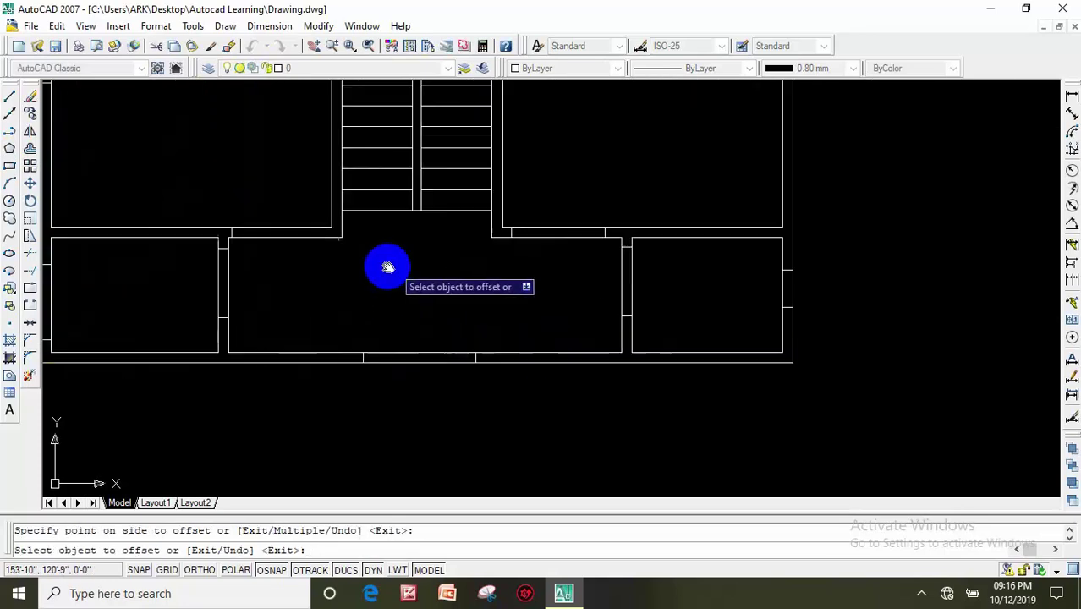
{"action": "scroll", "coordinate": [343, 269], "scroll_direction": "up", "scroll_amount": 1}
{"action": "key", "text": "Escape"}
{"action": "scroll", "coordinate": [314, 268], "scroll_direction": "down", "scroll_amount": 1}
{"action": "scroll", "coordinate": [386, 384], "scroll_direction": "down", "scroll_amount": 1}
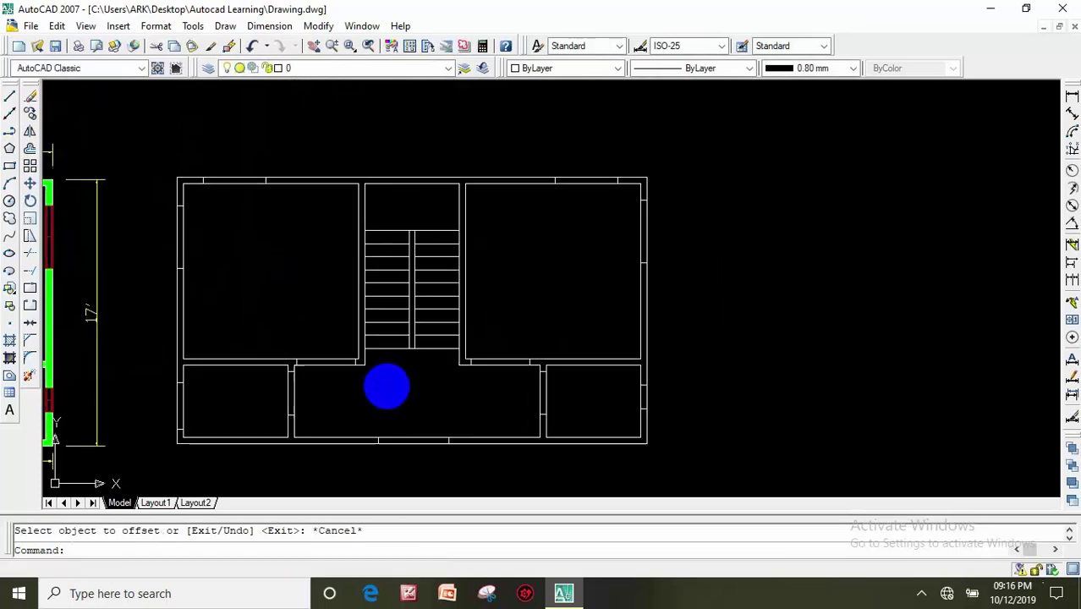
Trim openings in the top, left and right walls between the marker lines.
{"action": "type", "text": "tr"}
{"action": "key", "text": "Return"}
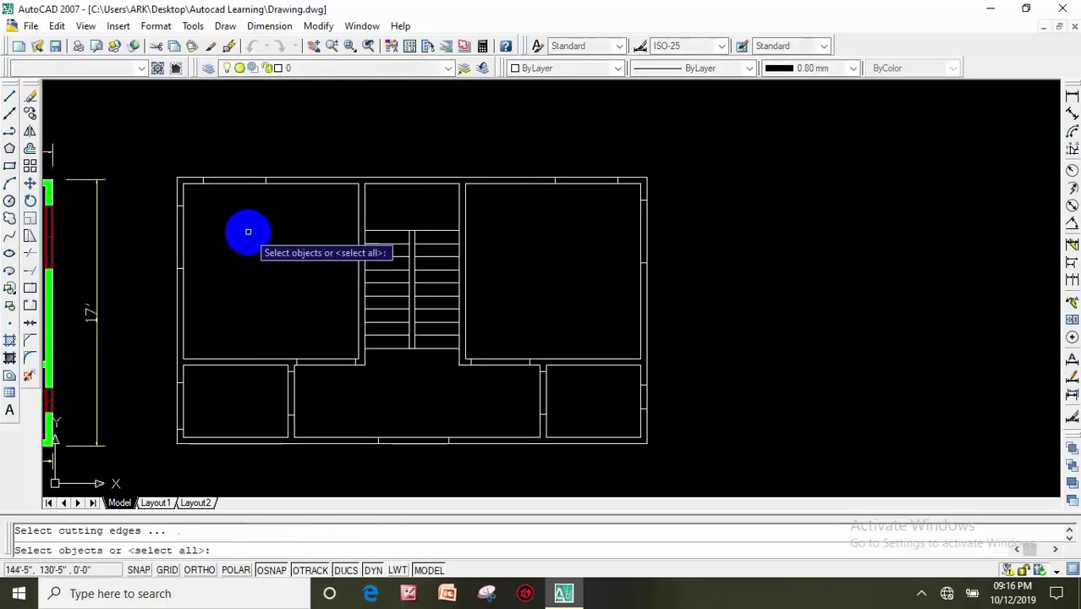
{"action": "key", "text": "Return"}
{"action": "left_click", "coordinate": [222, 153]}
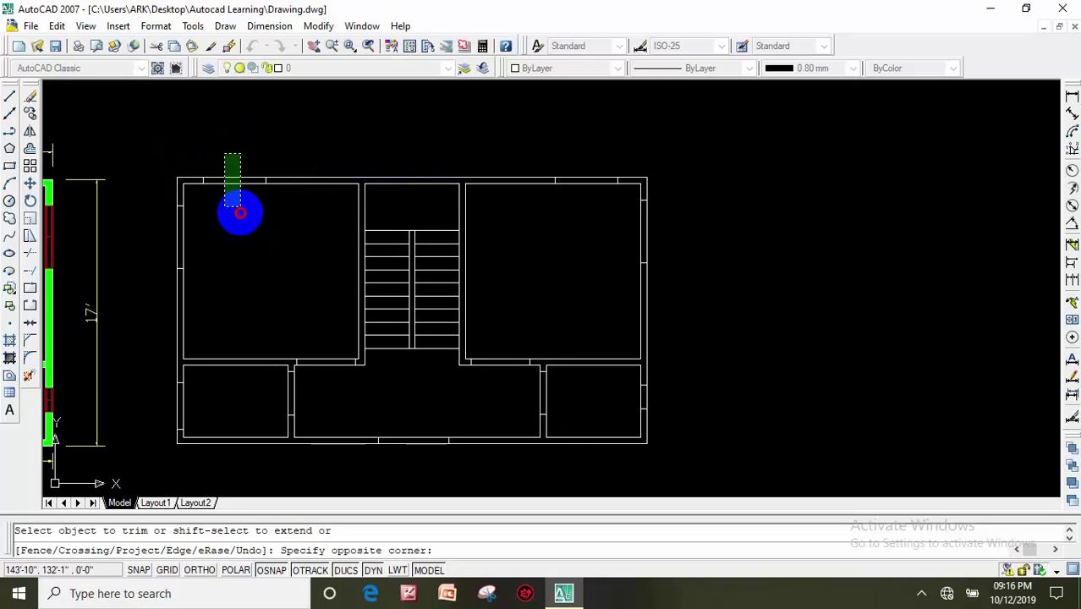
{"action": "left_click", "coordinate": [239, 212]}
{"action": "left_click", "coordinate": [139, 224]}
{"action": "left_click", "coordinate": [211, 231]}
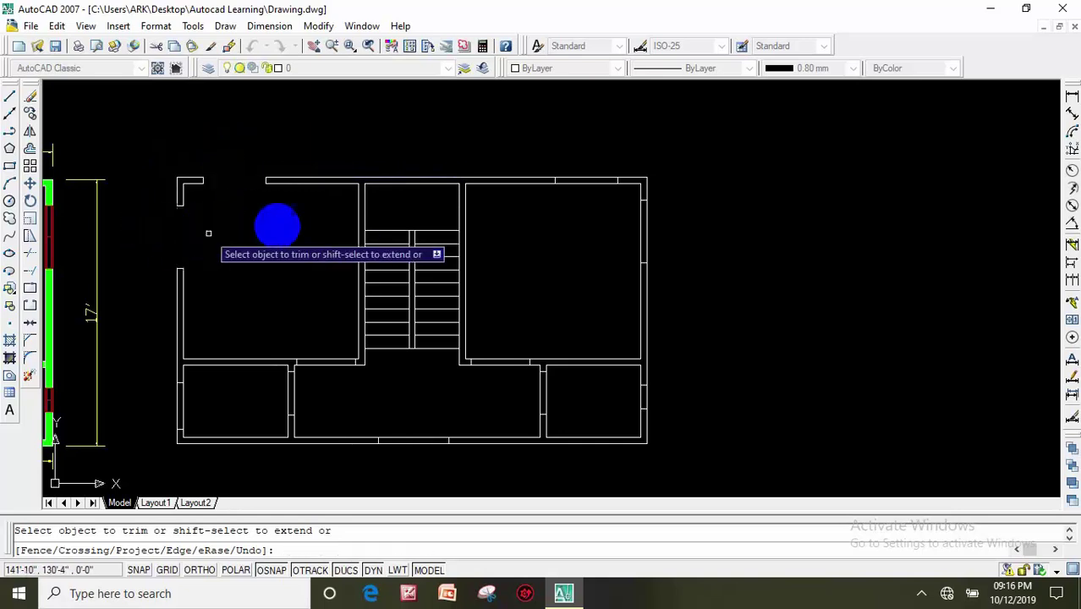
{"action": "left_click", "coordinate": [594, 157]}
{"action": "left_click", "coordinate": [603, 212]}
{"action": "left_click", "coordinate": [700, 221]}
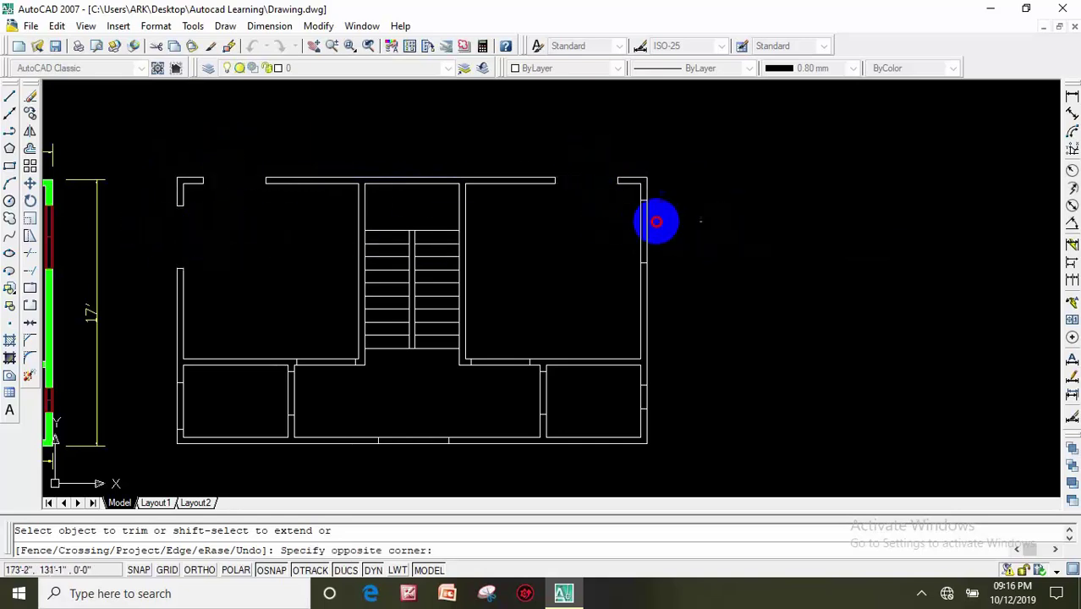
{"action": "left_click", "coordinate": [567, 220]}
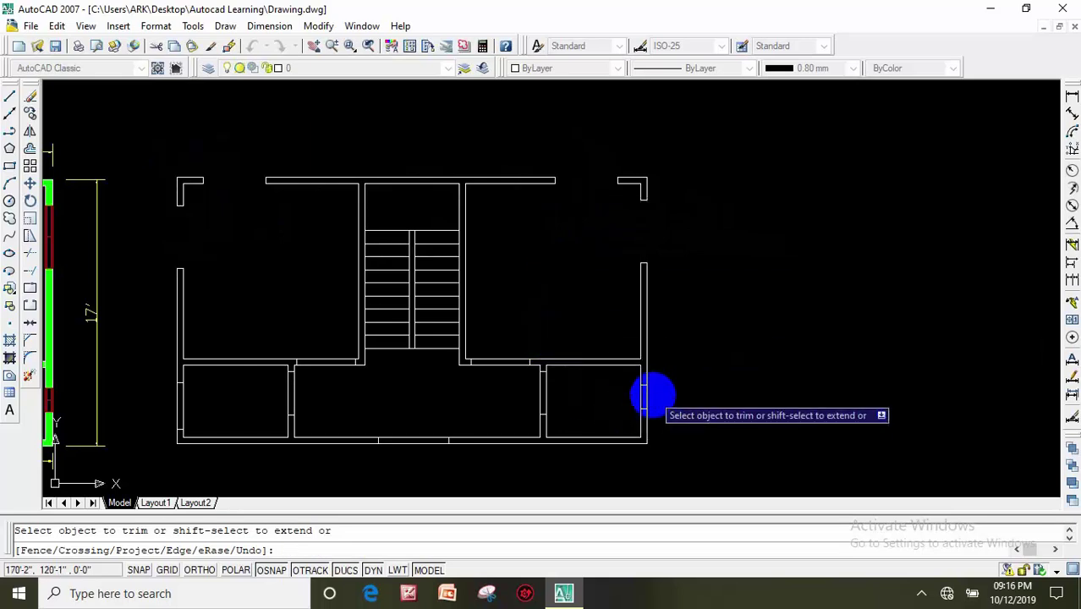
{"action": "left_click", "coordinate": [650, 397]}
{"action": "left_click", "coordinate": [630, 401]}
Trim the lower-left wall, the wall pieces beside the stair, and the bottom door opening.
{"action": "left_click", "coordinate": [151, 388]}
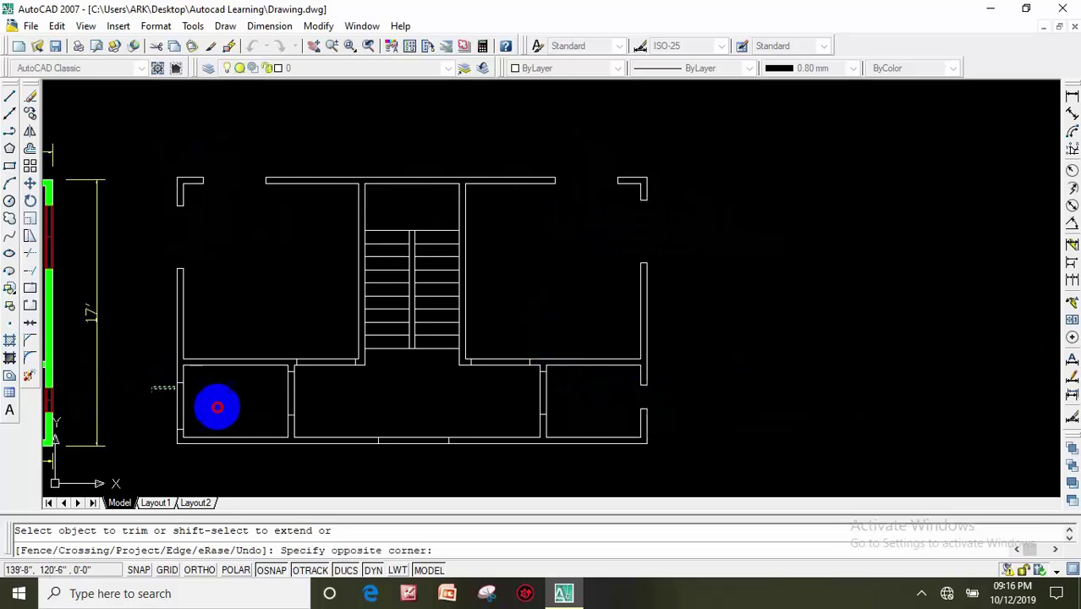
{"action": "left_click", "coordinate": [214, 408]}
{"action": "middle_click_drag", "start_coordinate": [249, 428], "coordinate": [242, 401]}
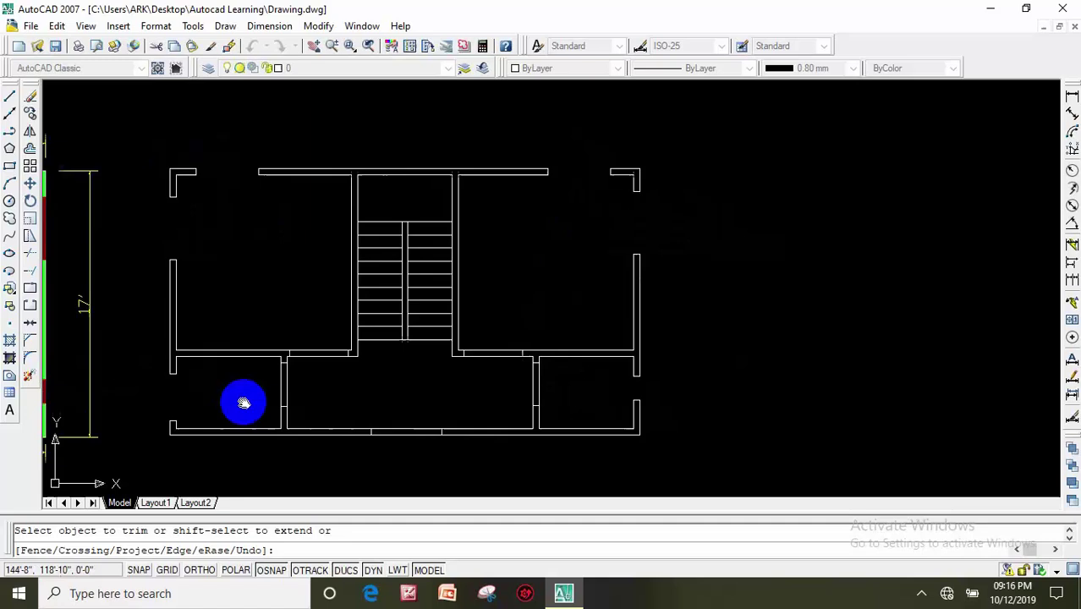
{"action": "left_click", "coordinate": [321, 368]}
{"action": "left_click", "coordinate": [302, 313]}
{"action": "left_click", "coordinate": [464, 362]}
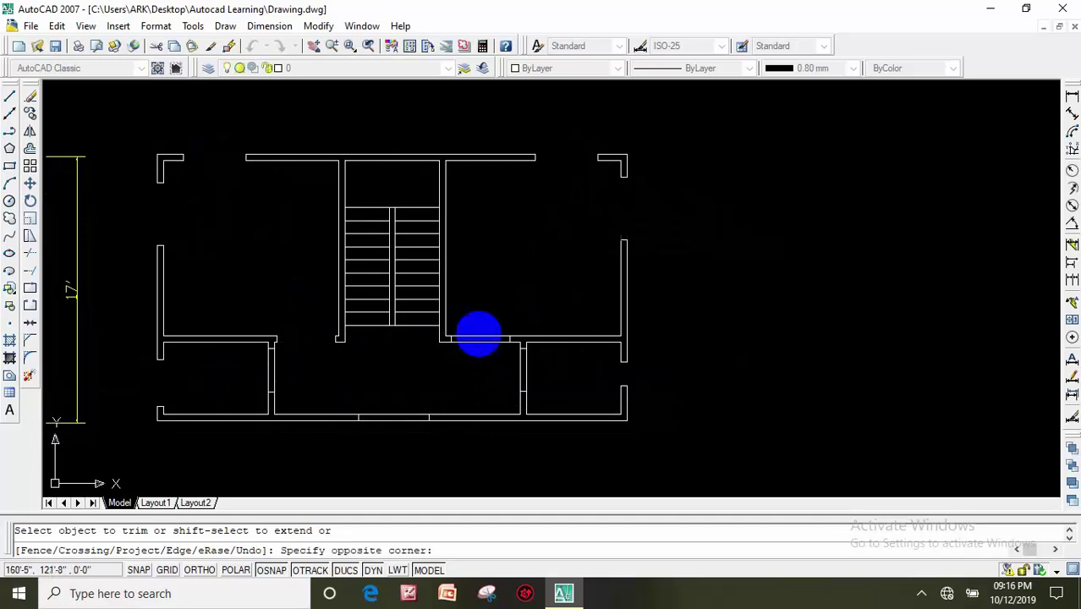
{"action": "left_click", "coordinate": [474, 311]}
{"action": "left_click", "coordinate": [386, 395]}
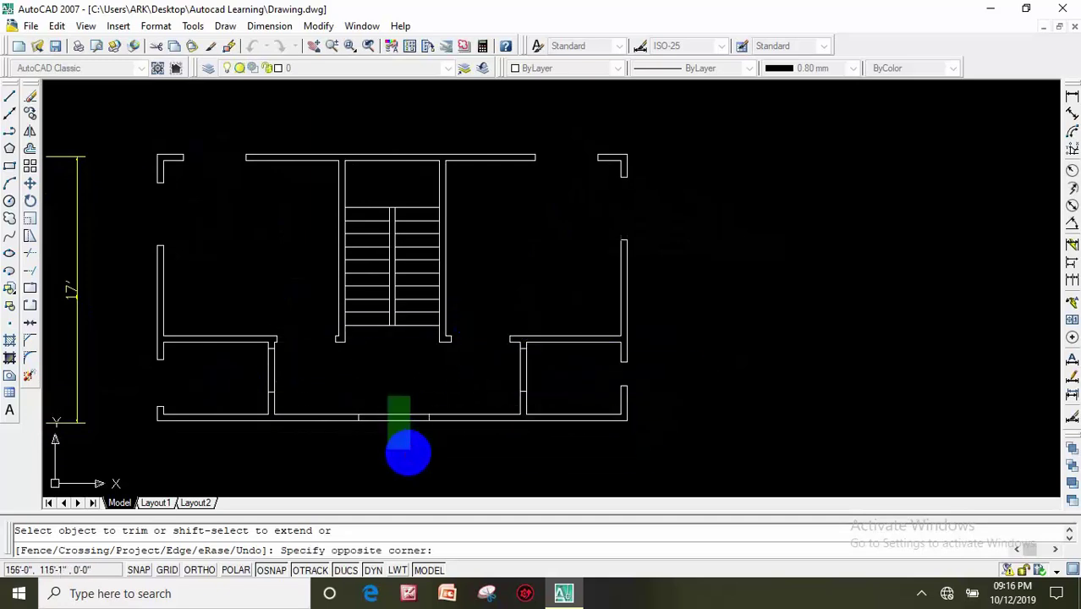
{"action": "left_click", "coordinate": [409, 452]}
{"action": "left_click", "coordinate": [512, 391]}
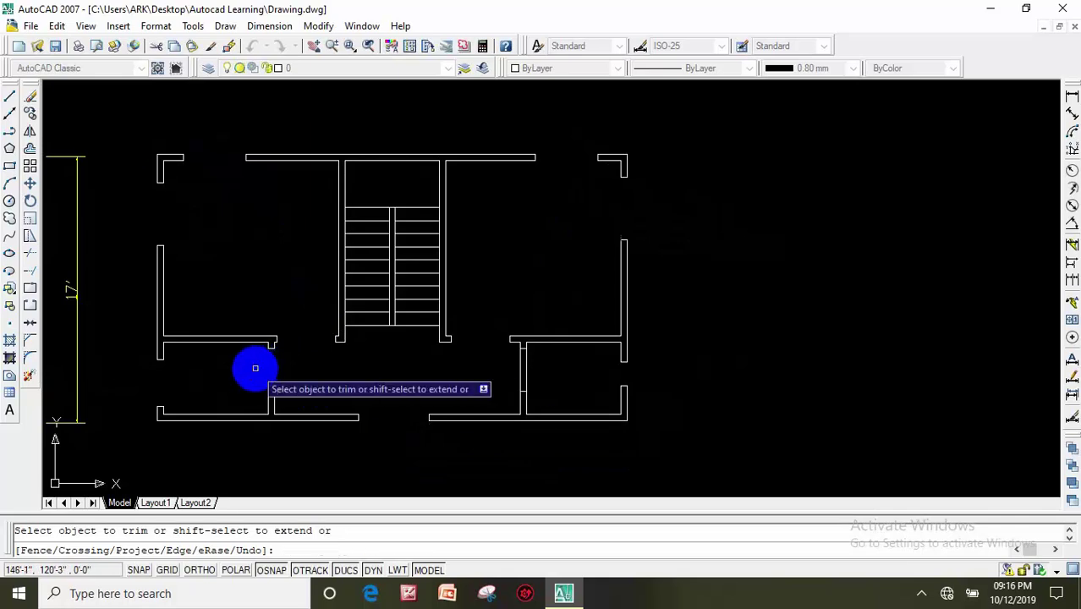
End trimming and frame both the white and green floor plans in view.
{"action": "scroll", "coordinate": [271, 359], "scroll_direction": "down", "scroll_amount": 2}
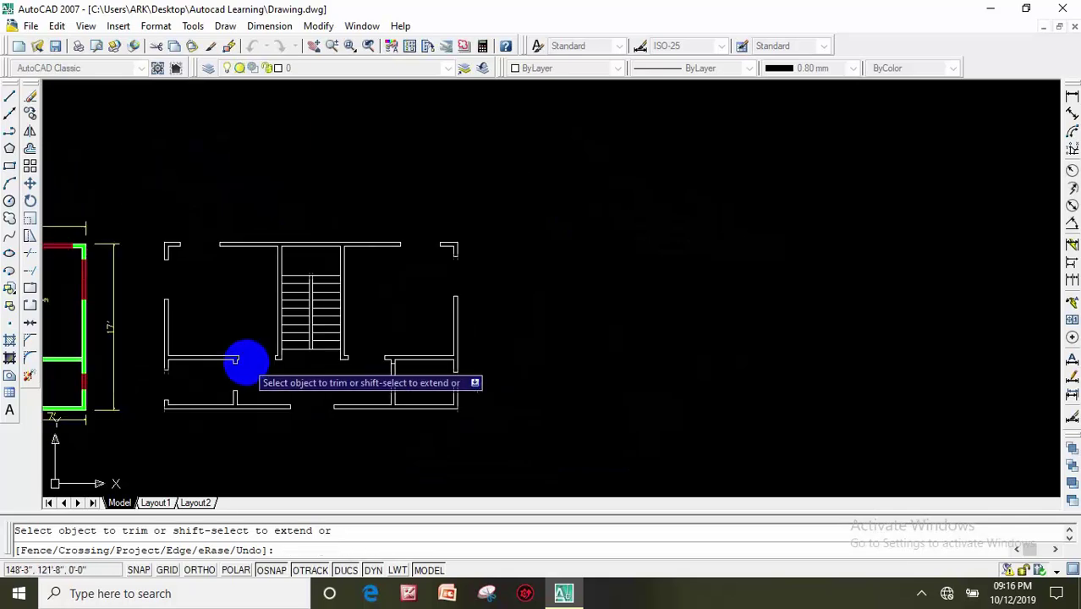
{"action": "middle_click_drag", "start_coordinate": [253, 336], "coordinate": [251, 266]}
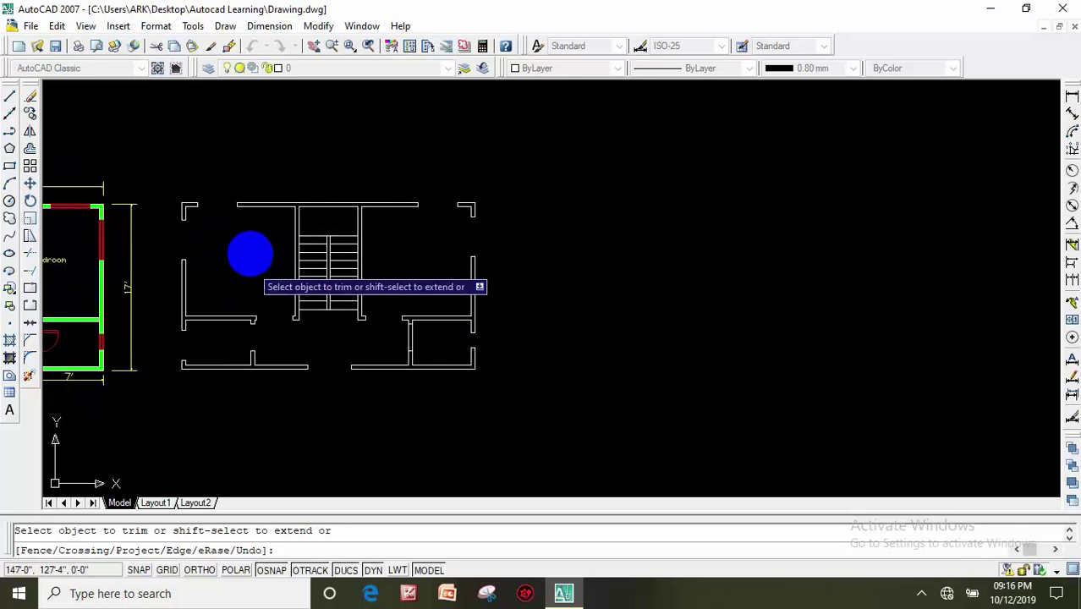
{"action": "mouse_move", "coordinate": [248, 249]}
{"action": "middle_mouse_down"}
{"action": "mouse_move", "coordinate": [260, 281]}
{"action": "mouse_move", "coordinate": [249, 260]}
{"action": "mouse_move", "coordinate": [258, 237]}
{"action": "middle_mouse_up"}
{"action": "scroll", "coordinate": [242, 279], "scroll_direction": "up", "scroll_amount": 3}
{"action": "key", "text": "Escape"}
{"action": "scroll", "coordinate": [237, 249], "scroll_direction": "down", "scroll_amount": 2}
{"action": "scroll", "coordinate": [225, 236], "scroll_direction": "down", "scroll_amount": 2}
{"action": "middle_click_drag", "start_coordinate": [156, 237], "coordinate": [269, 232]}
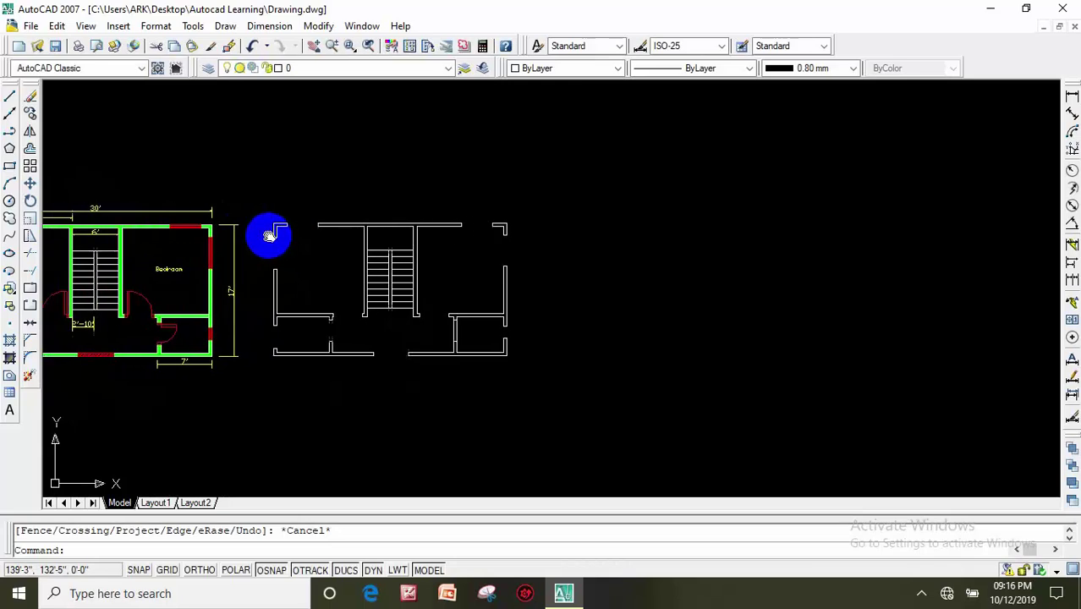
Draw a 4' by 5" rectangle in empty space to the right of the plan.
{"action": "left_click", "coordinate": [10, 166]}
{"action": "scroll", "coordinate": [508, 258], "scroll_direction": "up", "scroll_amount": 2}
{"action": "scroll", "coordinate": [567, 237], "scroll_direction": "up", "scroll_amount": 2}
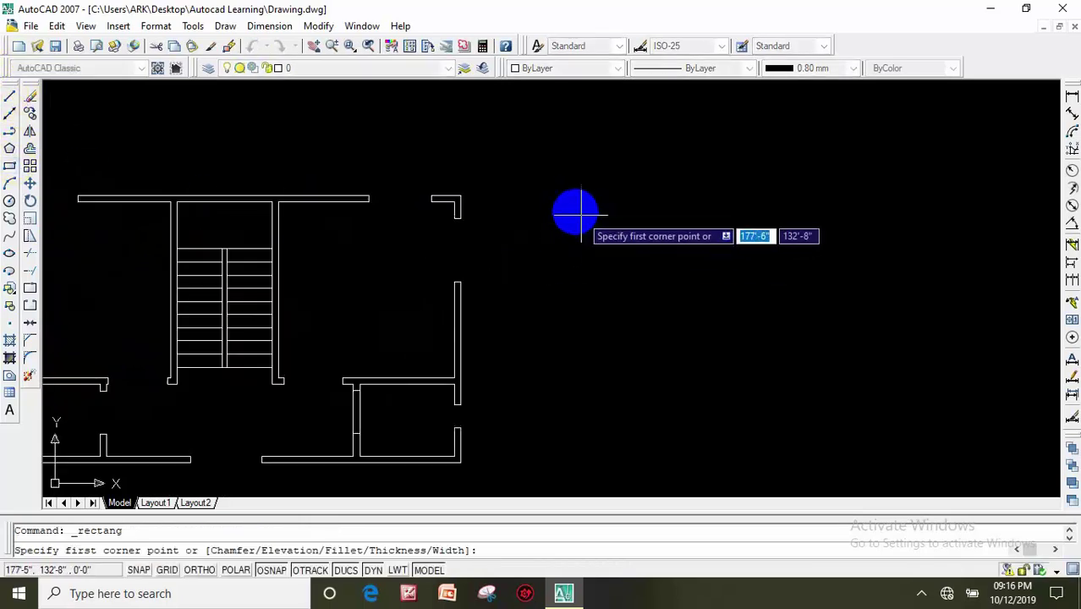
{"action": "left_click", "coordinate": [575, 211]}
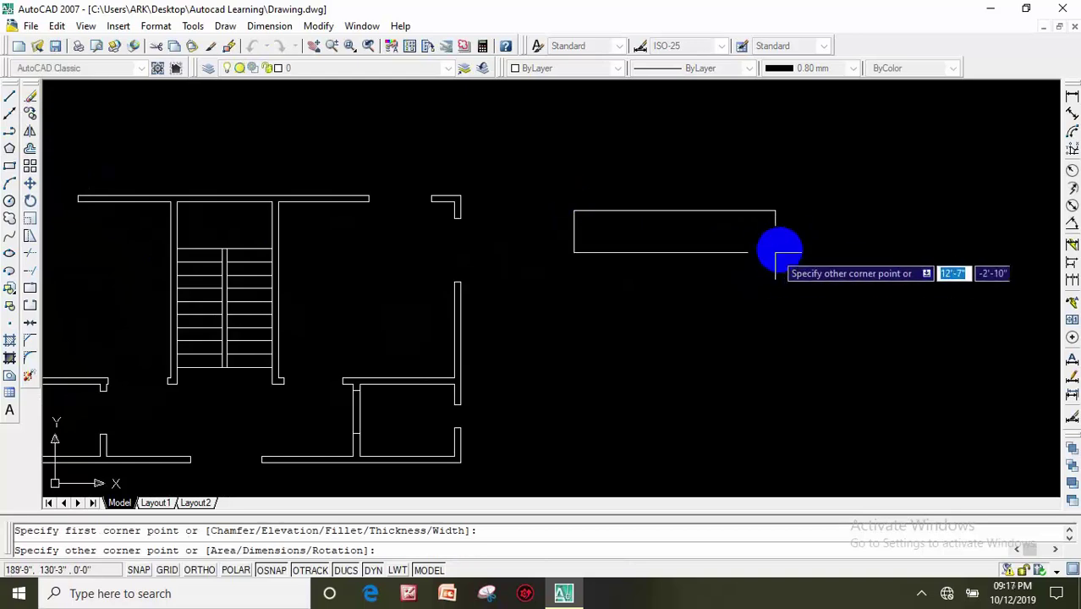
{"action": "type", "text": "4"}
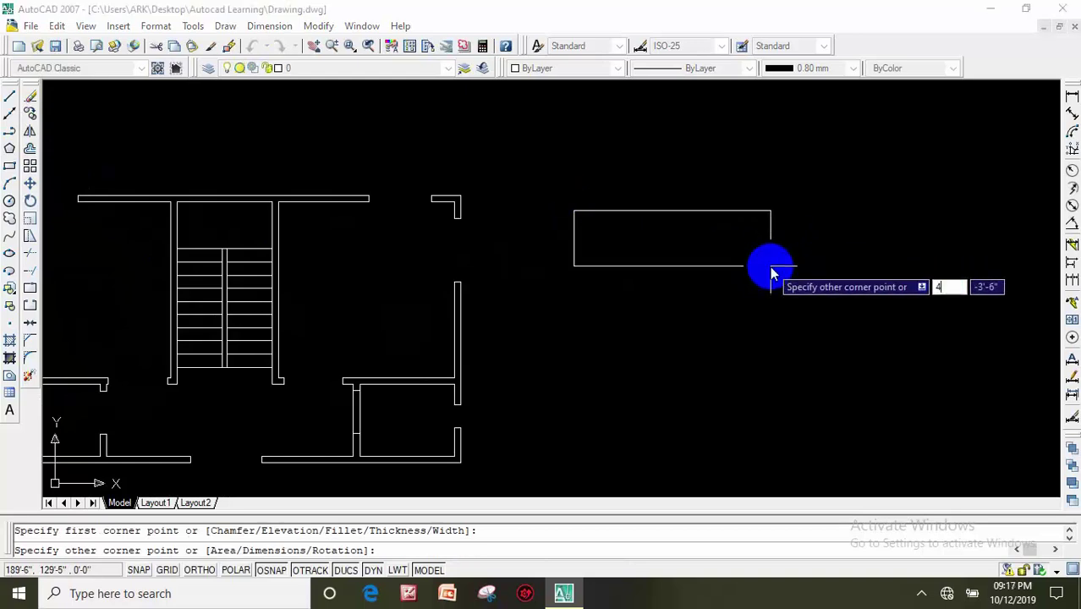
{"action": "key", "text": "Tab"}
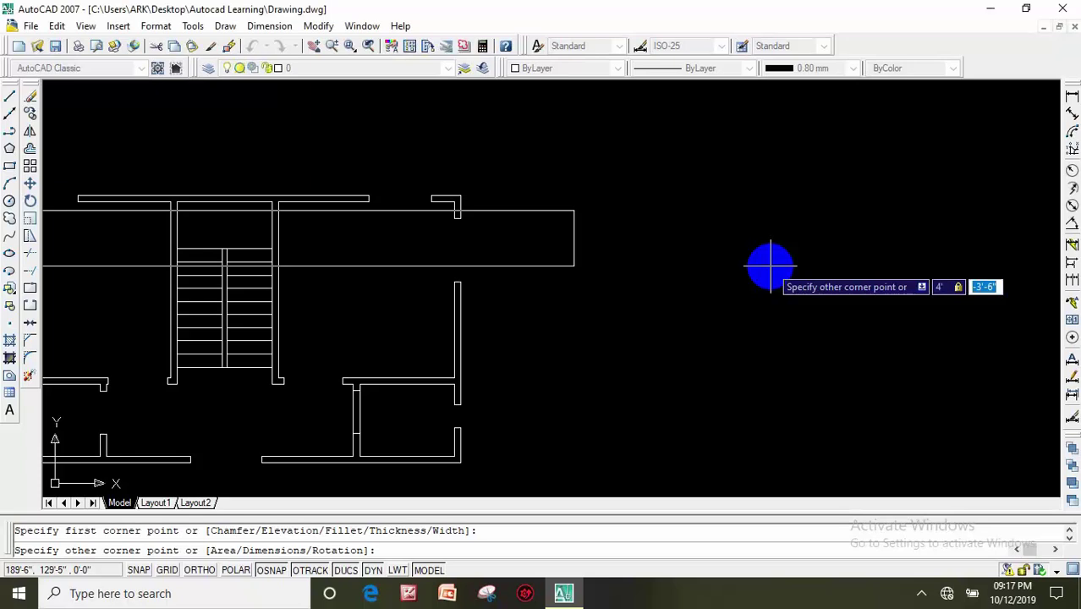
{"action": "type", "text": "5"}
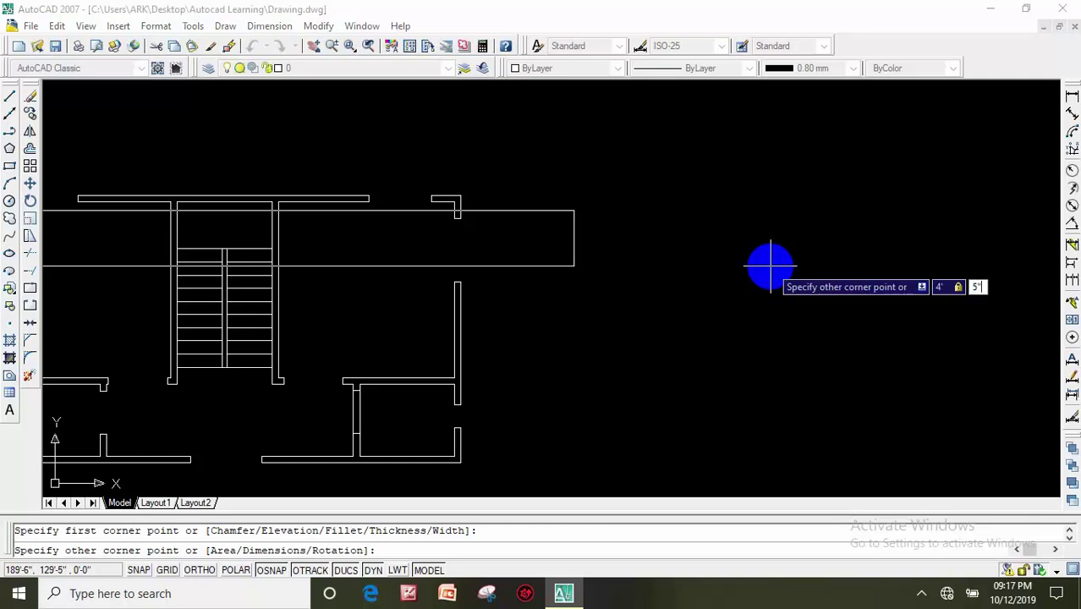
{"action": "key", "text": "Return"}
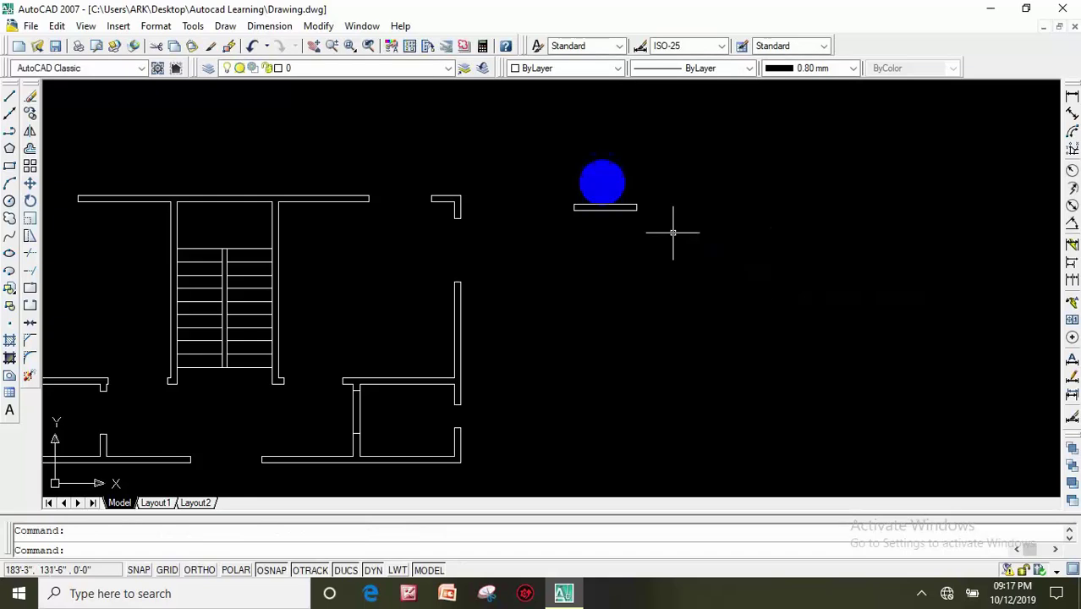
{"action": "scroll", "coordinate": [606, 174], "scroll_direction": "up", "scroll_amount": 3}
{"action": "scroll", "coordinate": [611, 202], "scroll_direction": "up", "scroll_amount": 3}
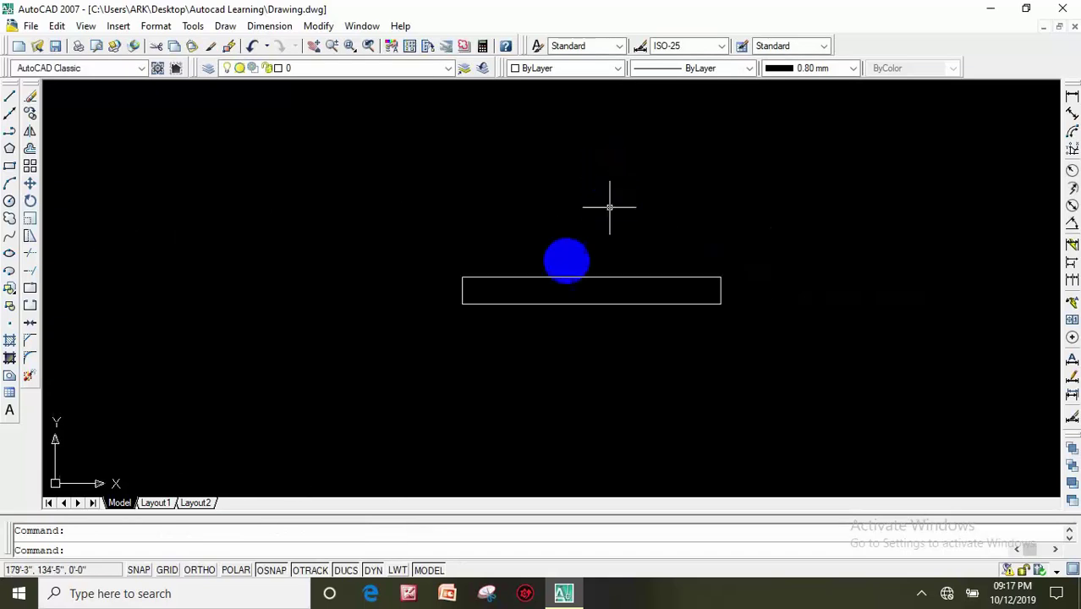
Explode the rectangle and offset its top line 1" inward.
{"action": "left_click", "coordinate": [29, 377]}
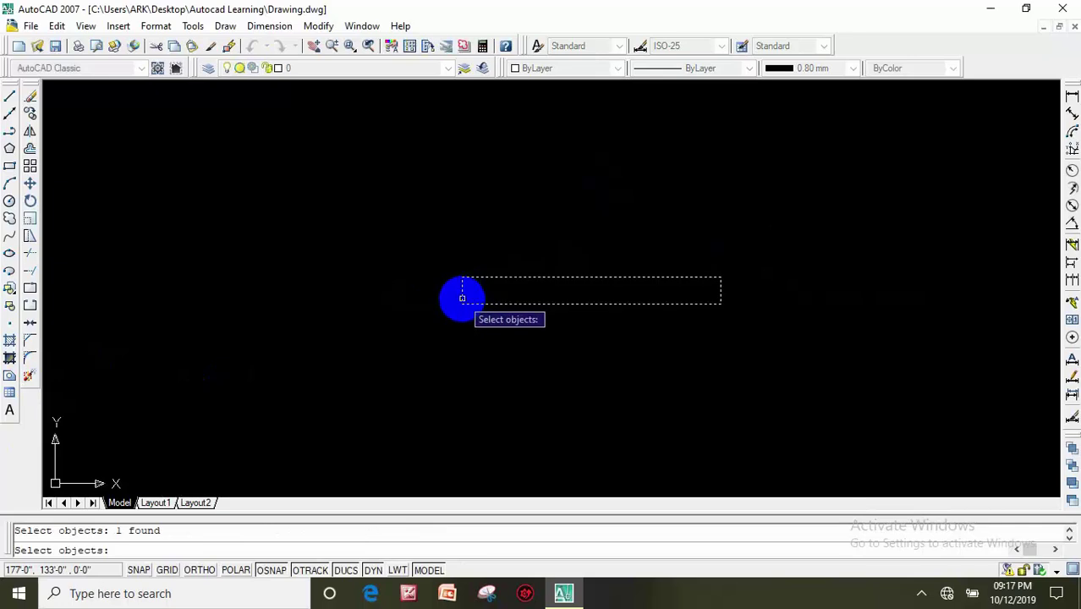
{"action": "key", "text": "Return"}
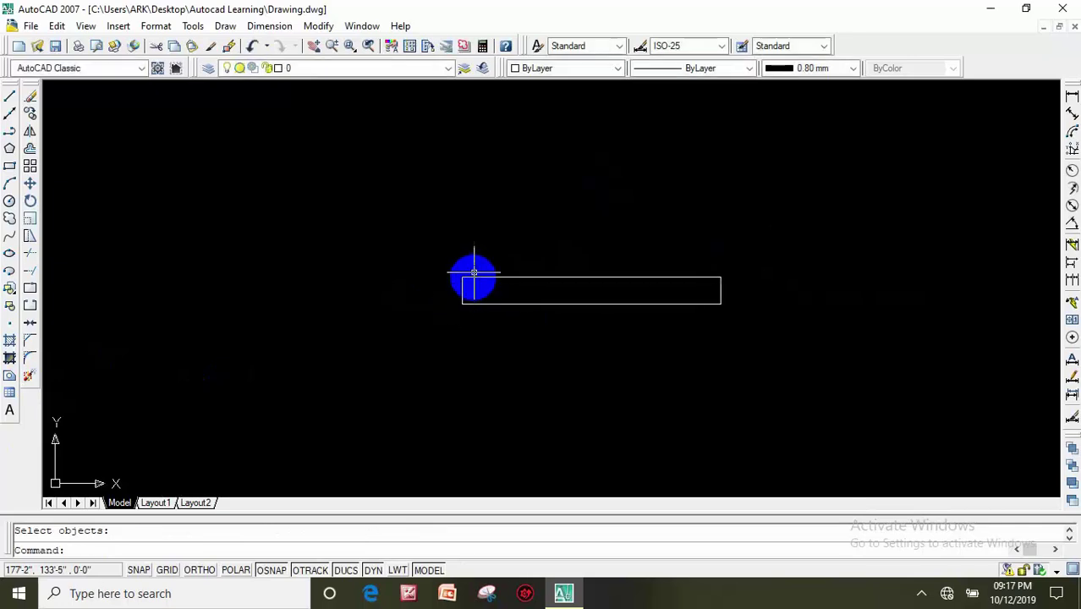
{"action": "left_click", "coordinate": [30, 149]}
{"action": "type", "text": "1"}
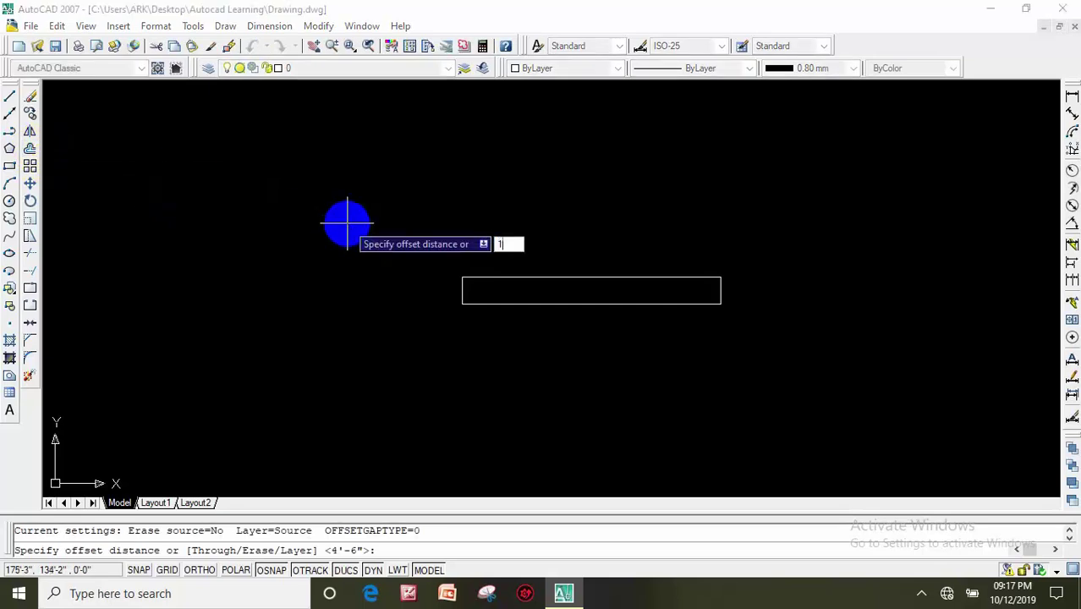
{"action": "key", "text": "Return"}
{"action": "scroll", "coordinate": [508, 272], "scroll_direction": "up", "scroll_amount": 1}
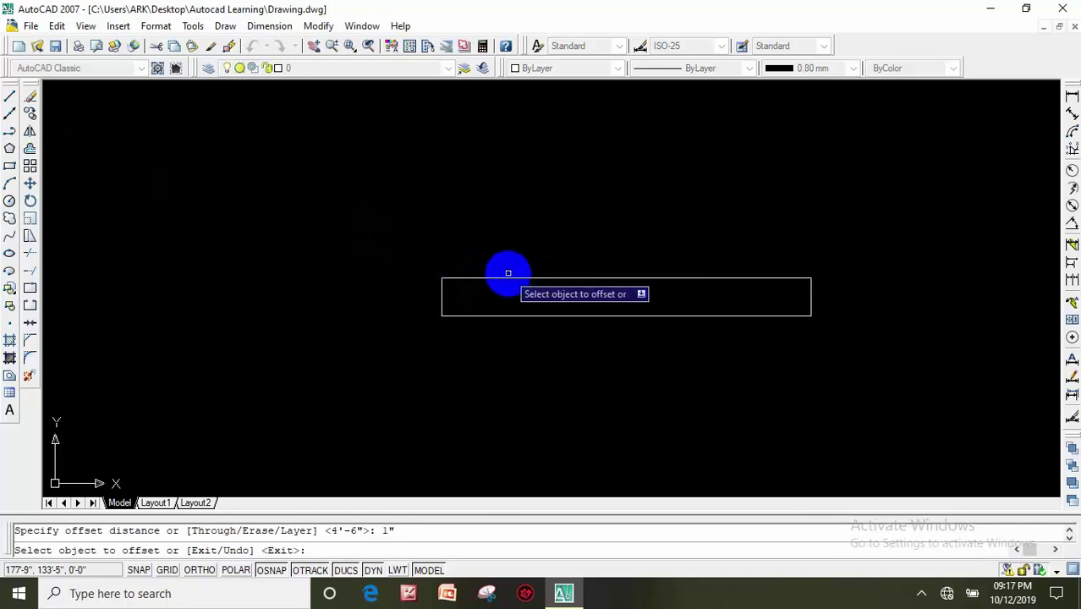
{"action": "left_click", "coordinate": [518, 277]}
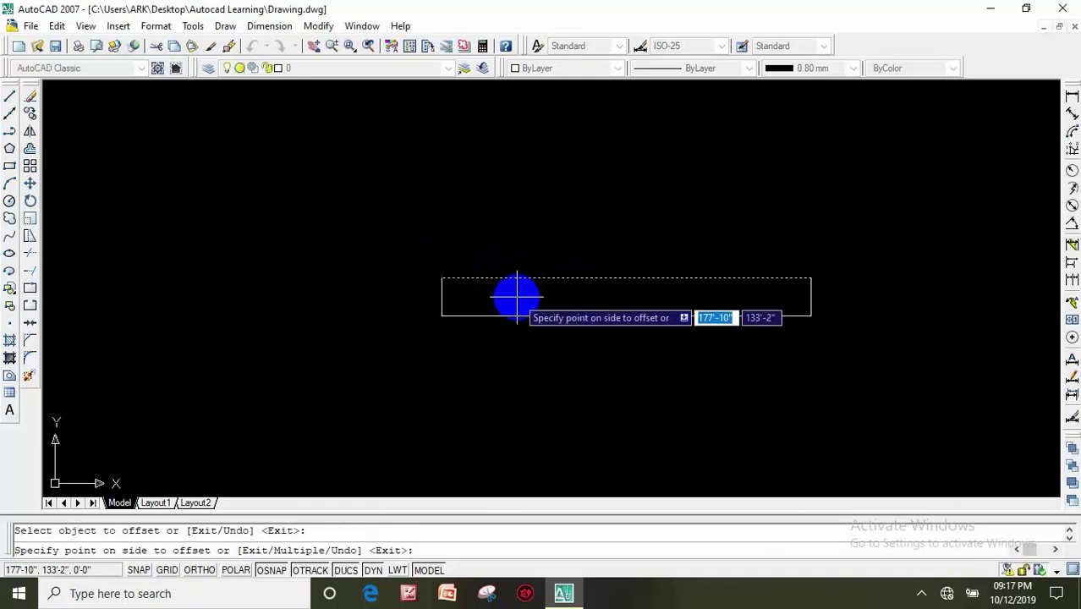
{"action": "left_click", "coordinate": [517, 310]}
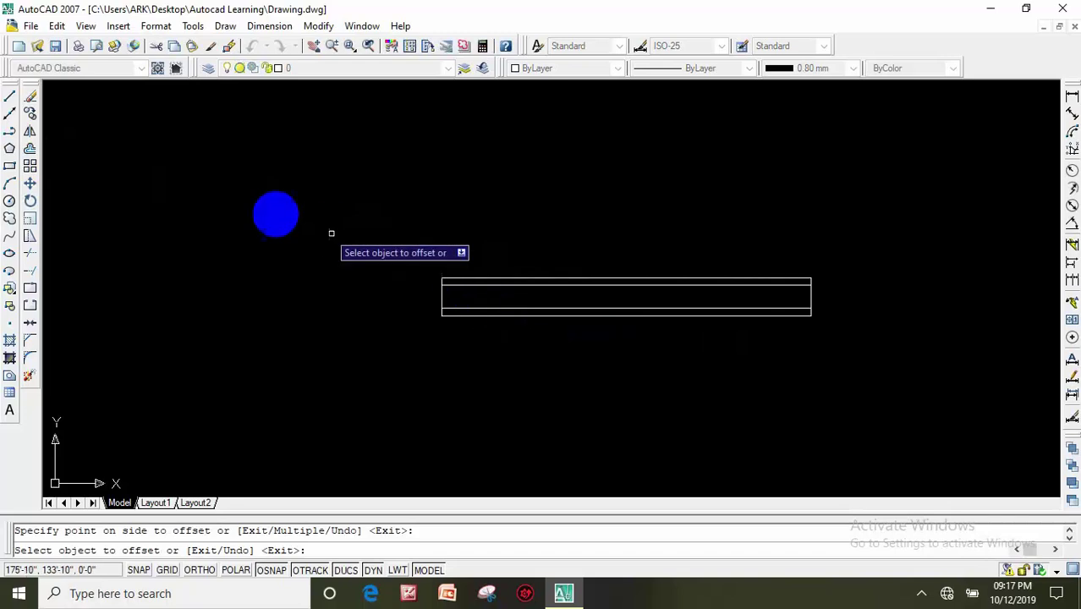
{"action": "key", "text": "Escape"}
Draw a short vertical divider line at the rectangle's midpoint.
{"action": "left_click", "coordinate": [9, 96]}
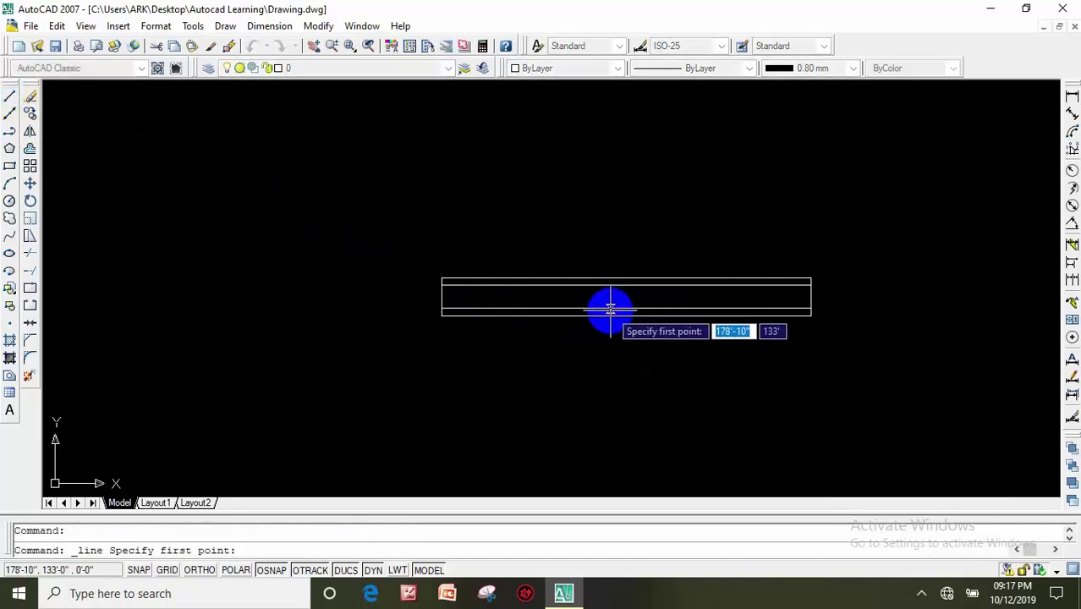
{"action": "left_click", "coordinate": [626, 309]}
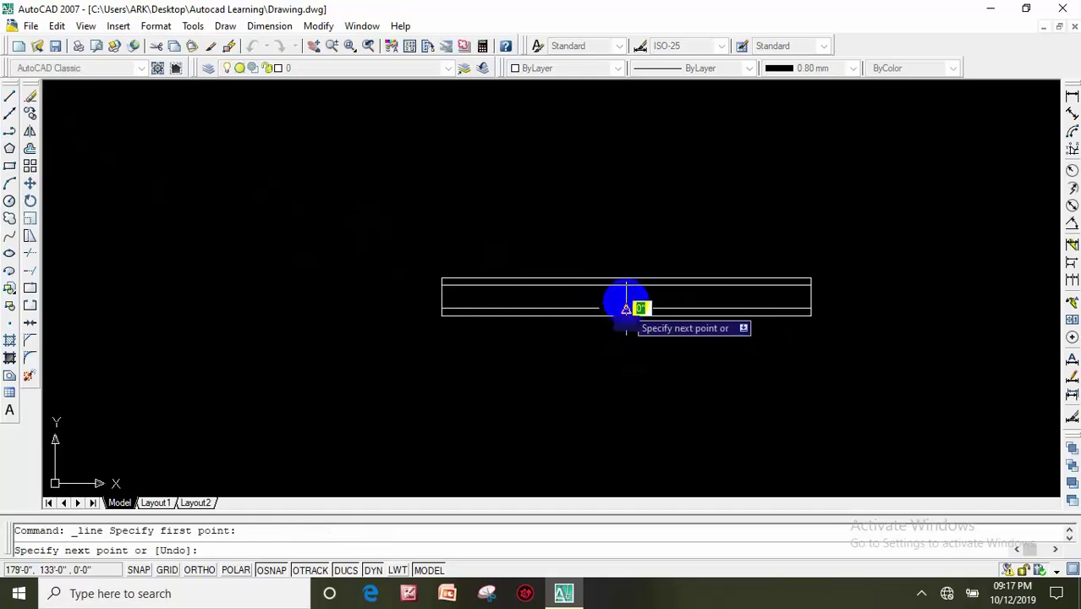
{"action": "left_click", "coordinate": [626, 289]}
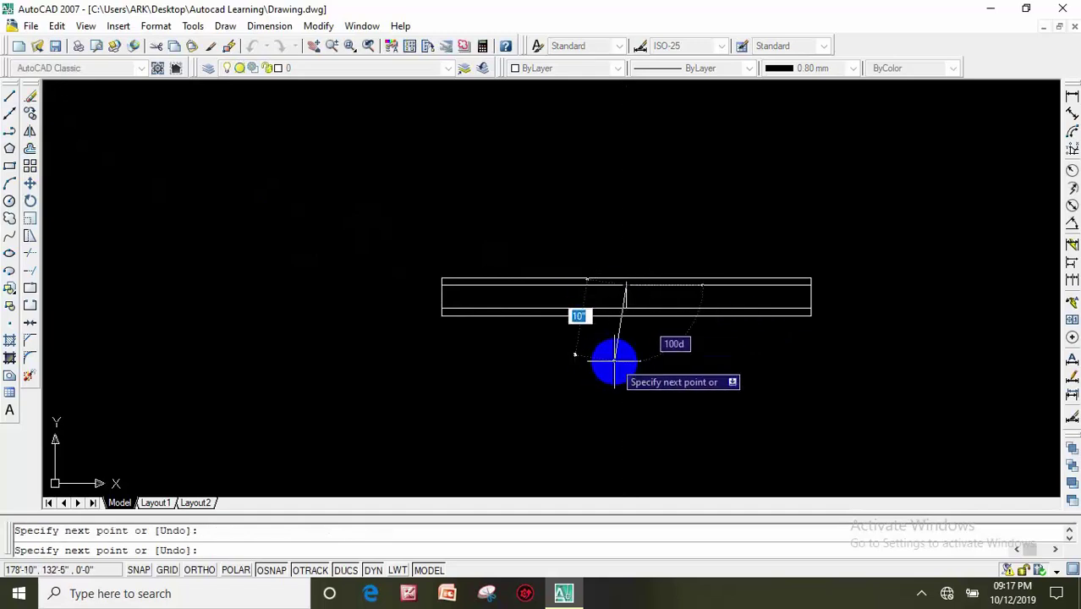
{"action": "key", "text": "Escape"}
{"action": "scroll", "coordinate": [547, 347], "scroll_direction": "down", "scroll_amount": 3}
{"action": "middle_click_drag", "start_coordinate": [547, 346], "coordinate": [530, 319]}
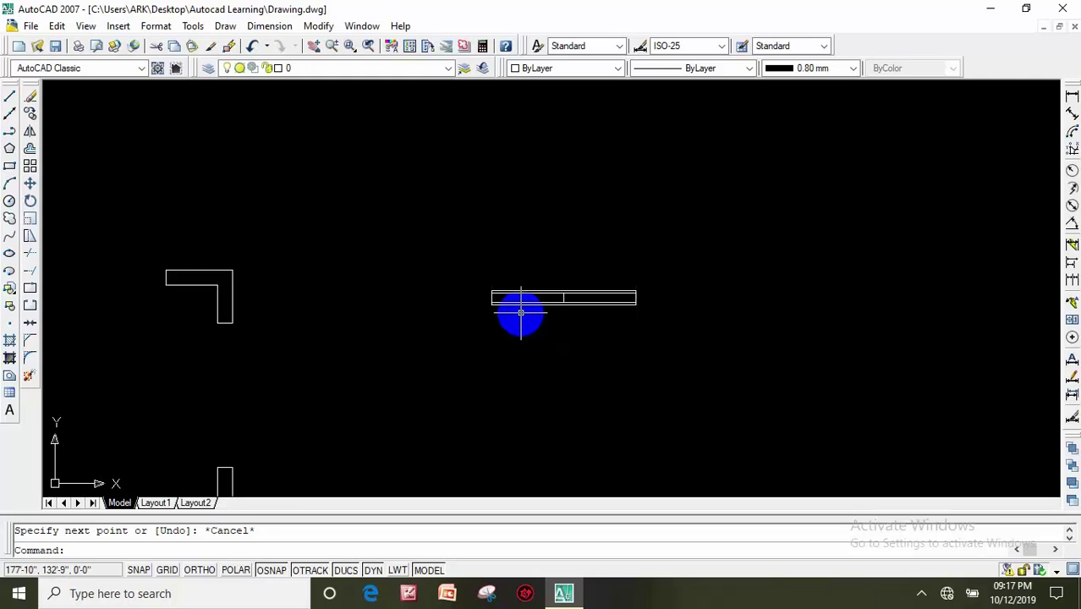
{"action": "scroll", "coordinate": [520, 313], "scroll_direction": "down", "scroll_amount": 2}
{"action": "scroll", "coordinate": [519, 308], "scroll_direction": "up", "scroll_amount": 2}
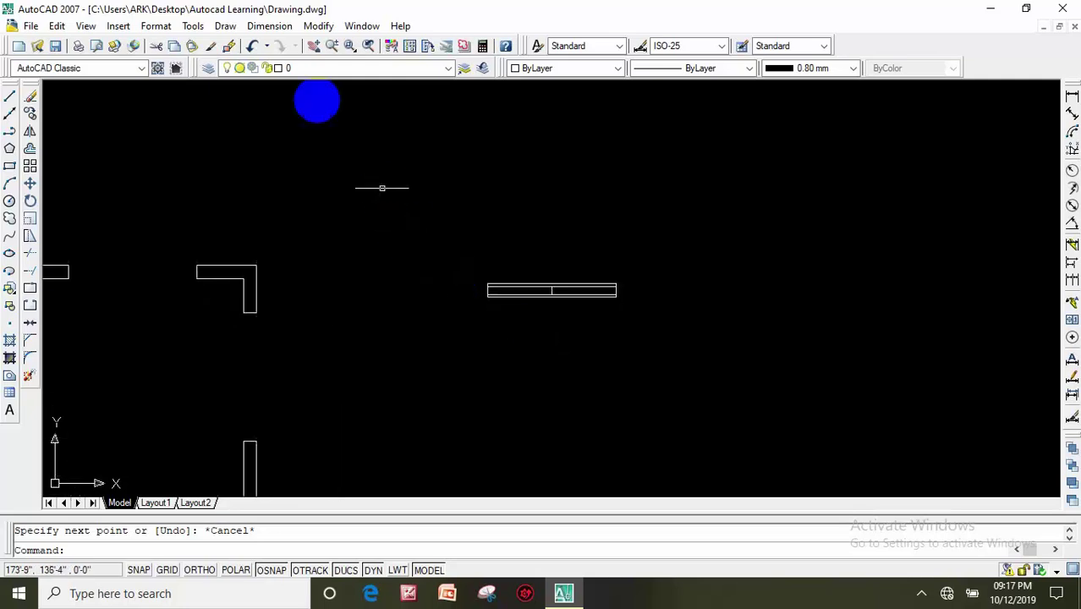
Create a new default layer, Layer1, in the Layer Properties Manager.
{"action": "left_click", "coordinate": [210, 68]}
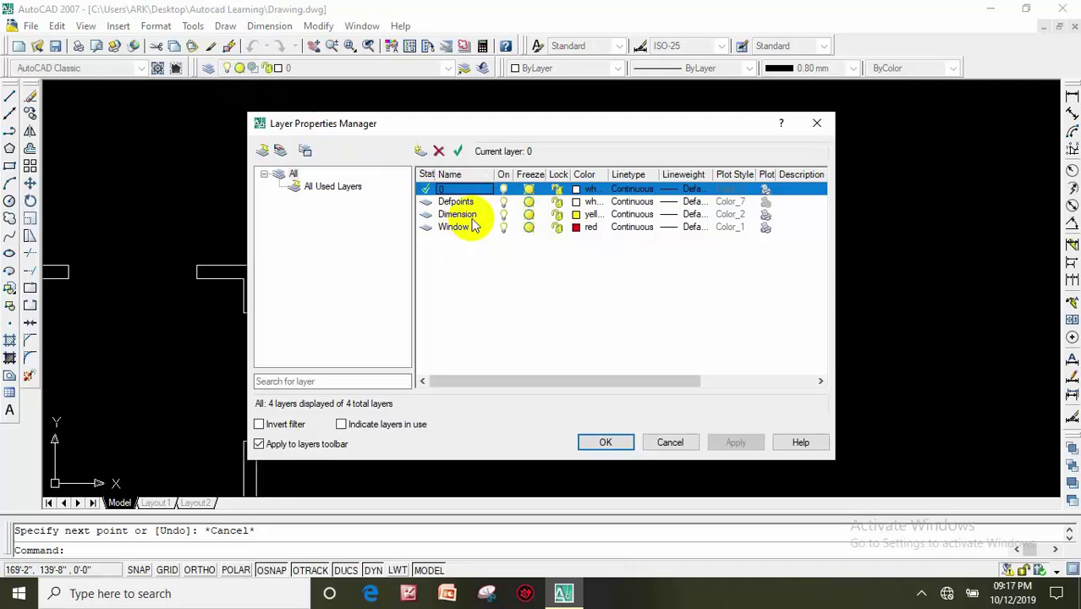
{"action": "left_click", "coordinate": [138, 202]}
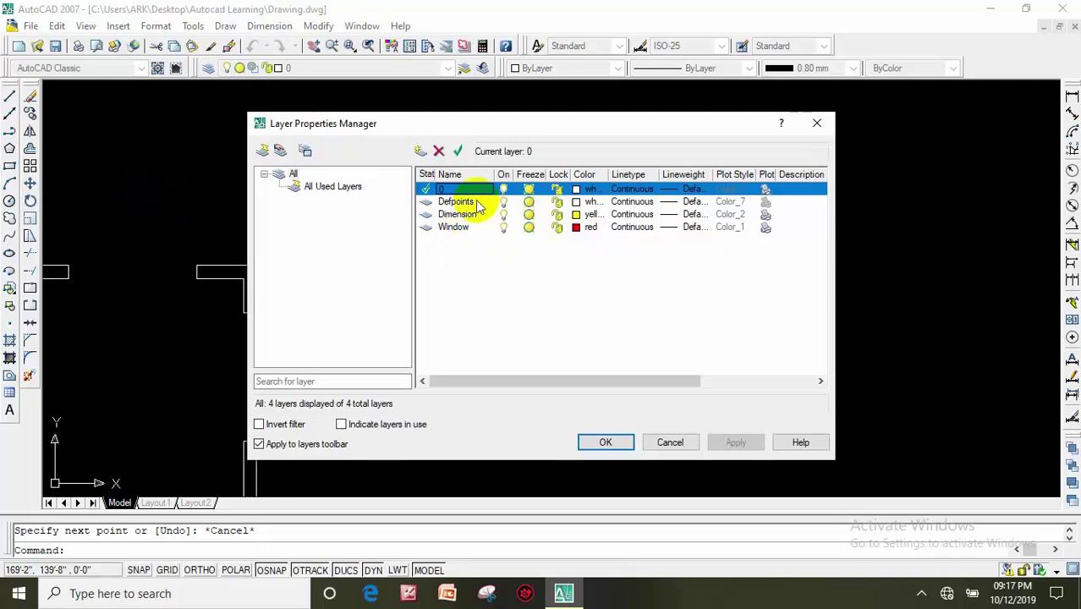
{"action": "left_click", "coordinate": [193, 268]}
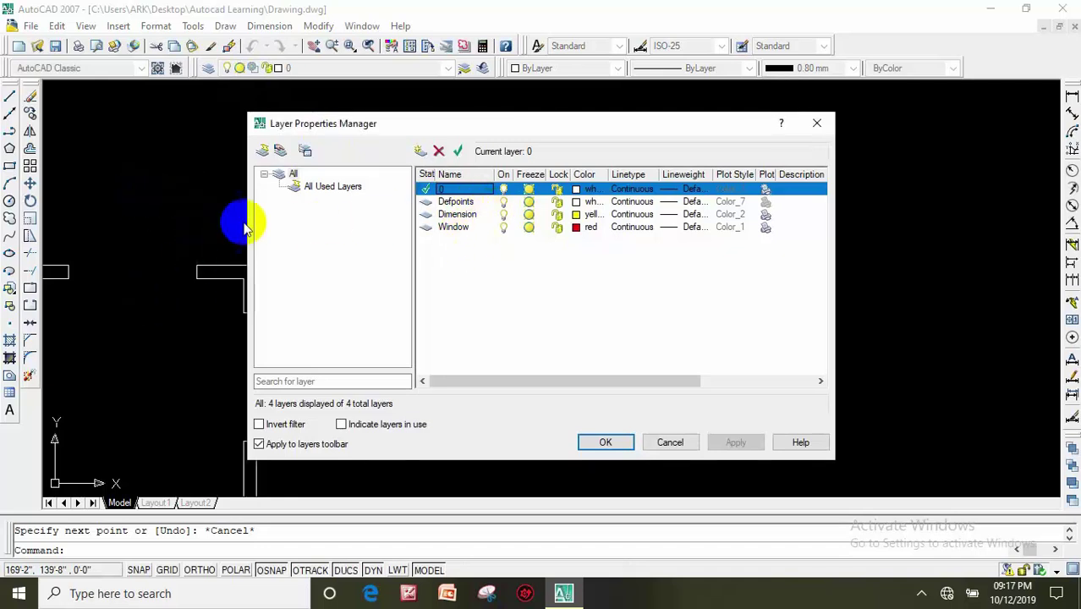
{"action": "left_click", "coordinate": [670, 442]}
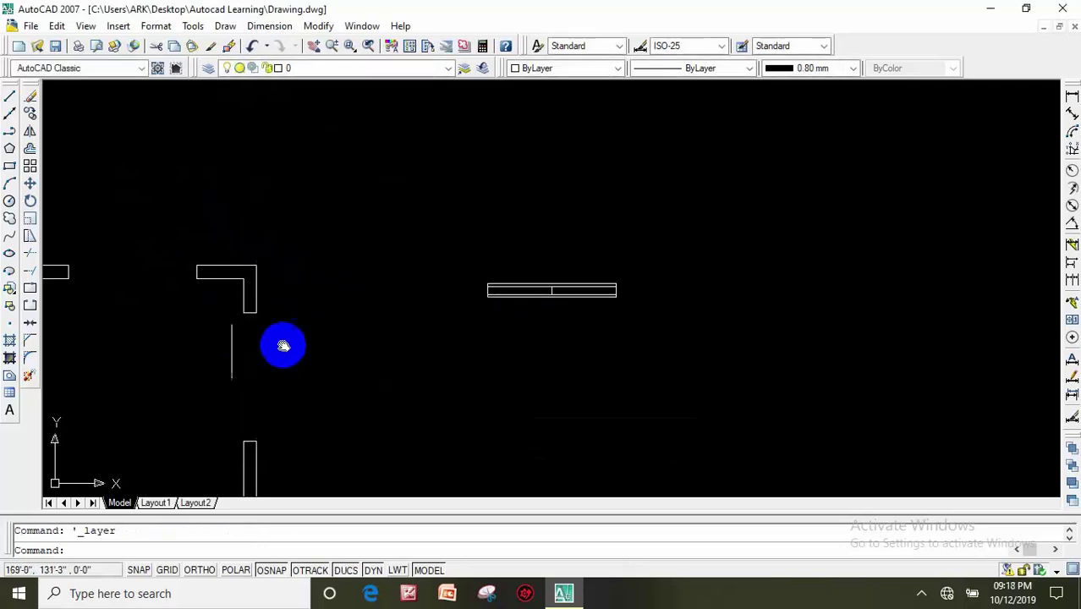
{"action": "scroll", "coordinate": [282, 345], "scroll_direction": "down", "scroll_amount": 5}
{"action": "scroll", "coordinate": [306, 320], "scroll_direction": "up", "scroll_amount": 1}
{"action": "scroll", "coordinate": [306, 321], "scroll_direction": "up", "scroll_amount": 4}
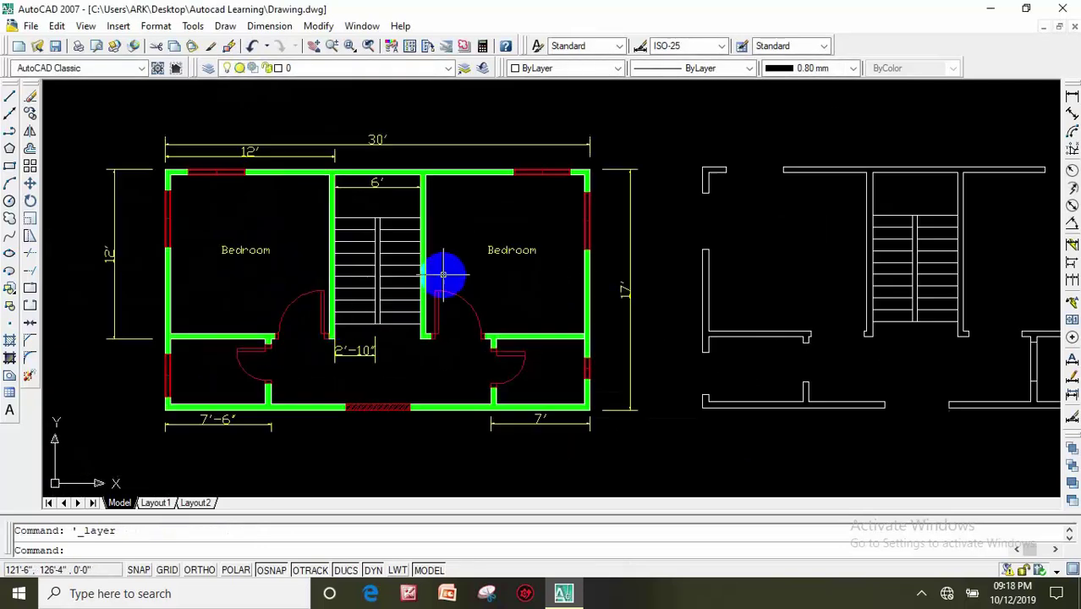
{"action": "middle_click_drag", "start_coordinate": [446, 272], "coordinate": [350, 244]}
{"action": "left_click", "coordinate": [209, 66]}
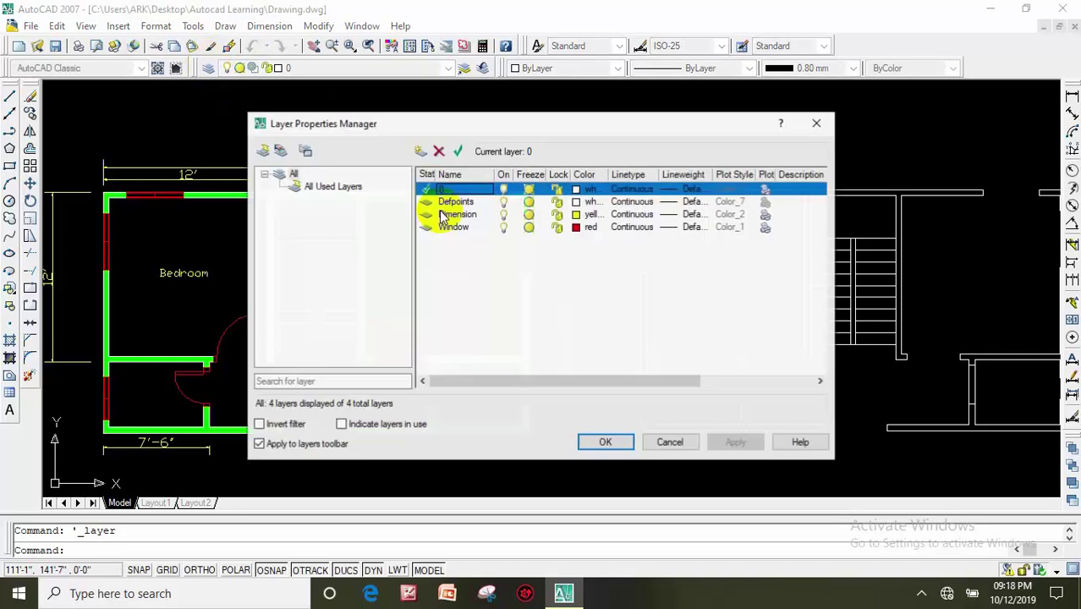
{"action": "left_click", "coordinate": [423, 150]}
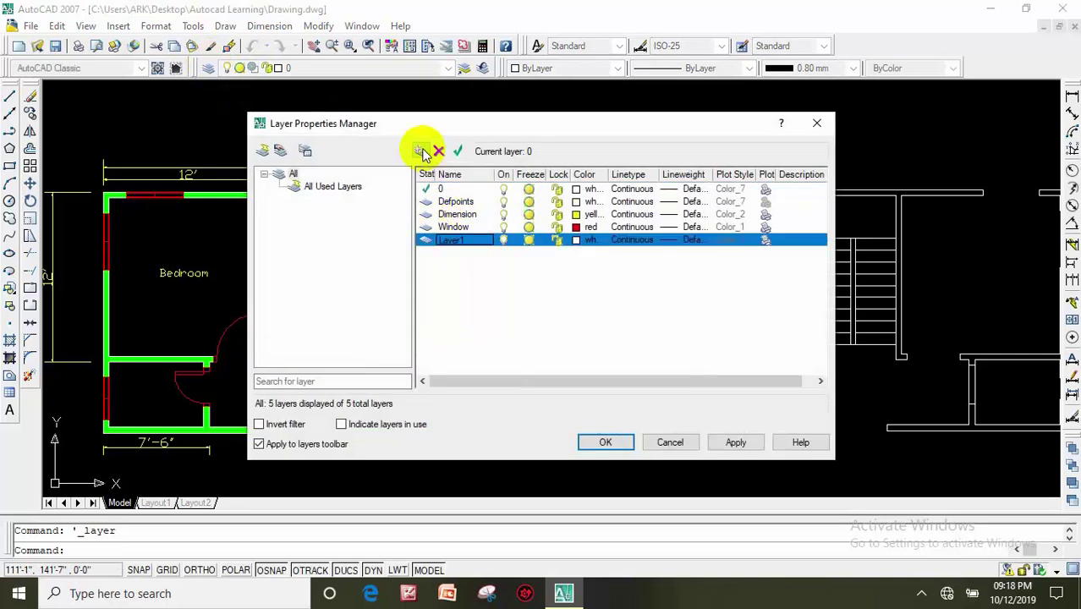
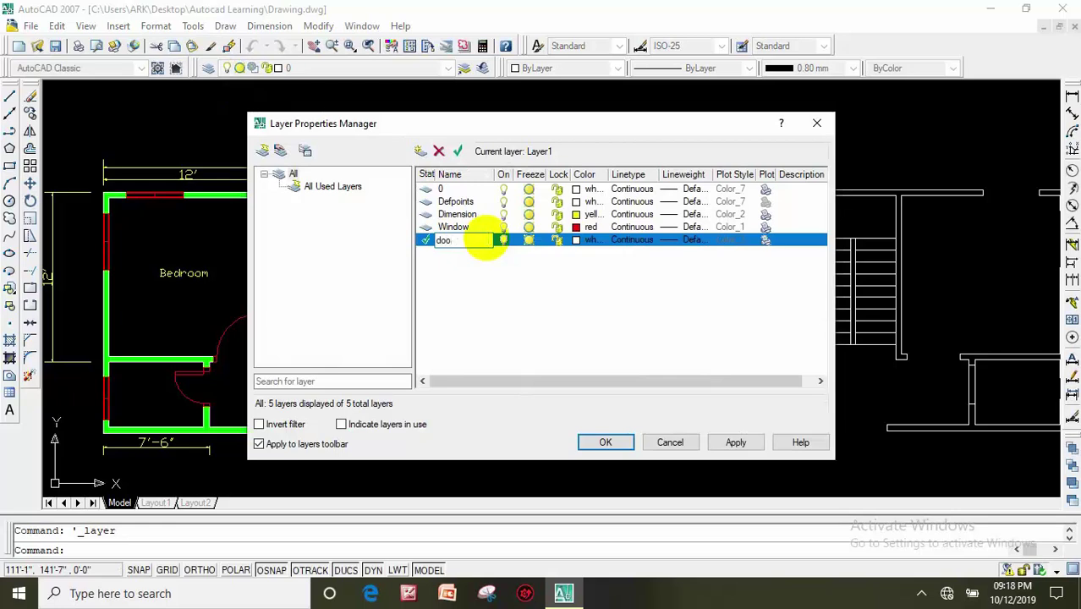
Change the door layer's colour to green in Select Color.
{"action": "left_click", "coordinate": [585, 241]}
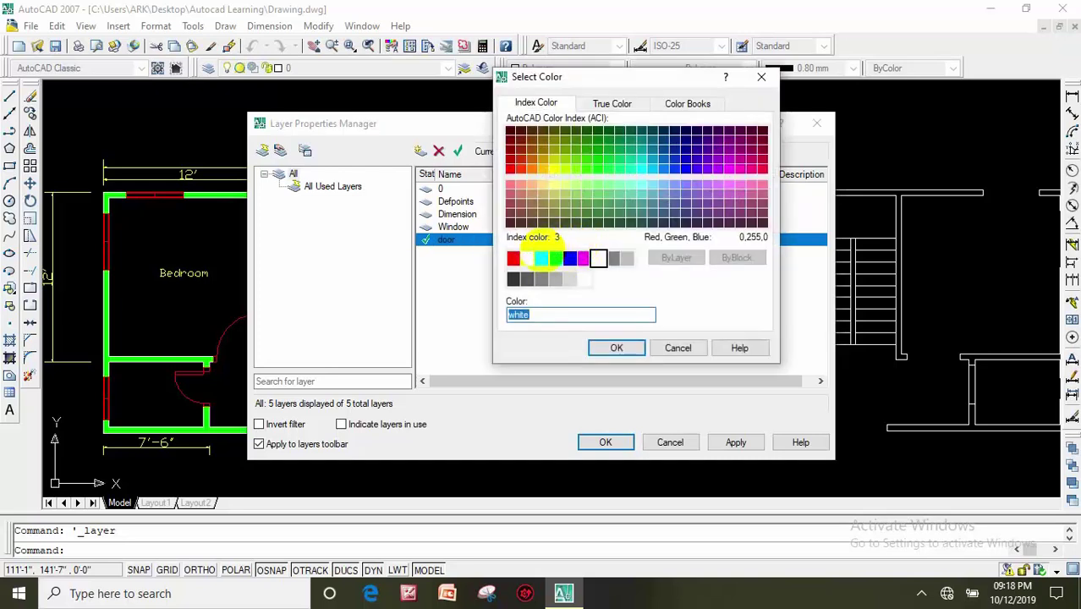
{"action": "left_click", "coordinate": [541, 258]}
{"action": "left_click", "coordinate": [613, 349]}
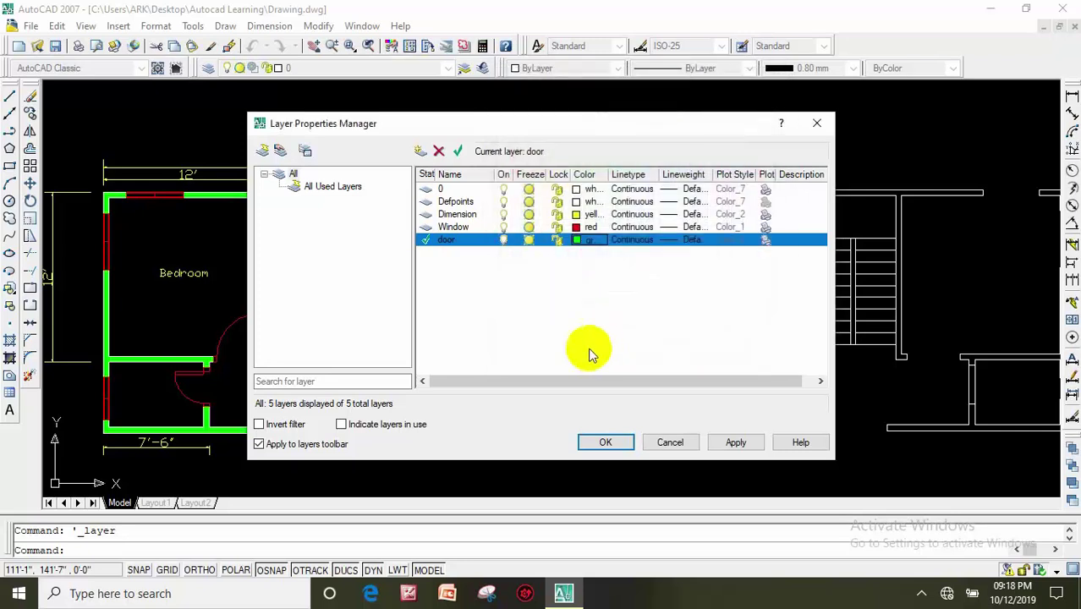
Return to the drawing and make Window the current layer.
{"action": "key", "text": "Return"}
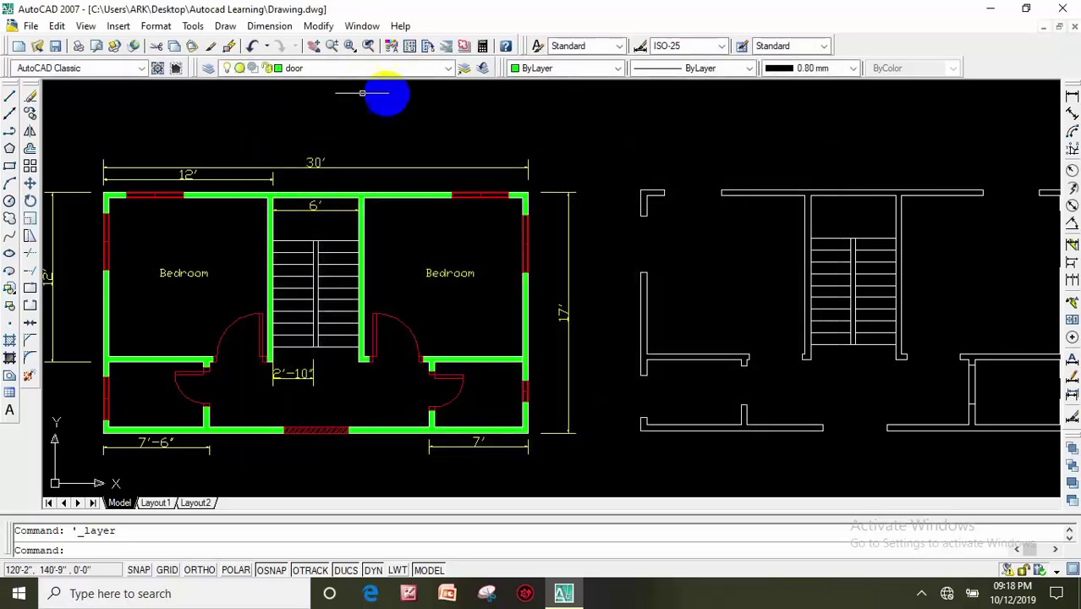
{"action": "left_click", "coordinate": [447, 67]}
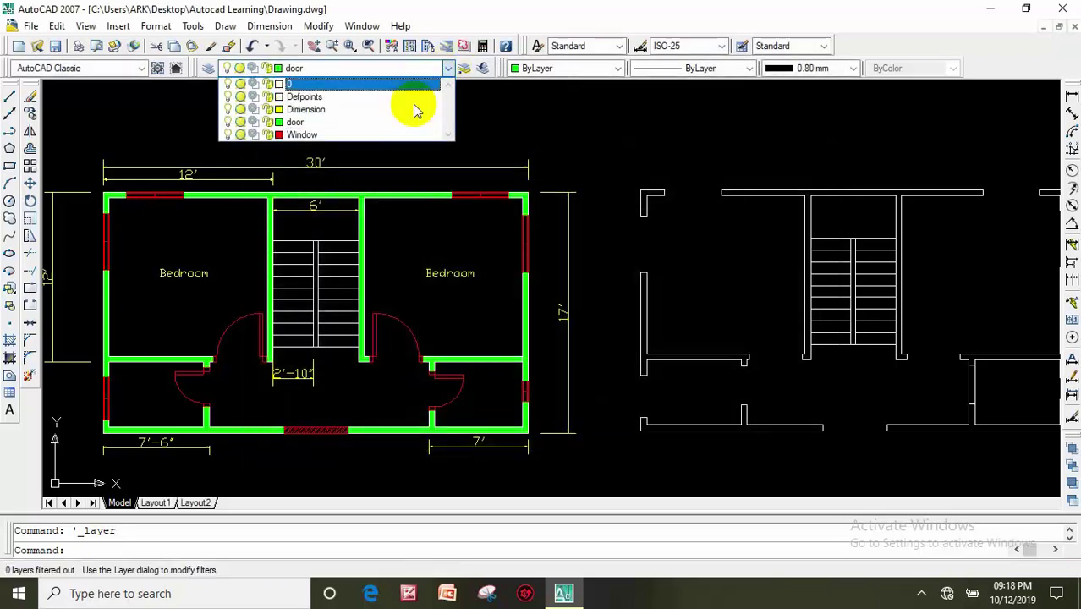
{"action": "left_click", "coordinate": [352, 138]}
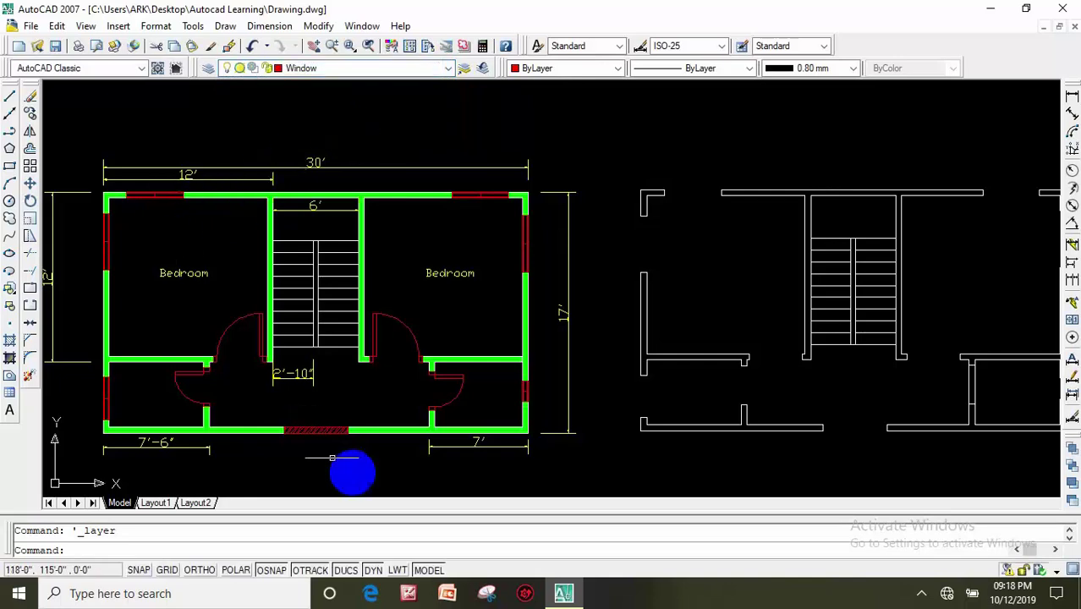
Move the white window block onto the Window layer so it turns red.
{"action": "middle_click_drag", "start_coordinate": [492, 279], "coordinate": [338, 266]}
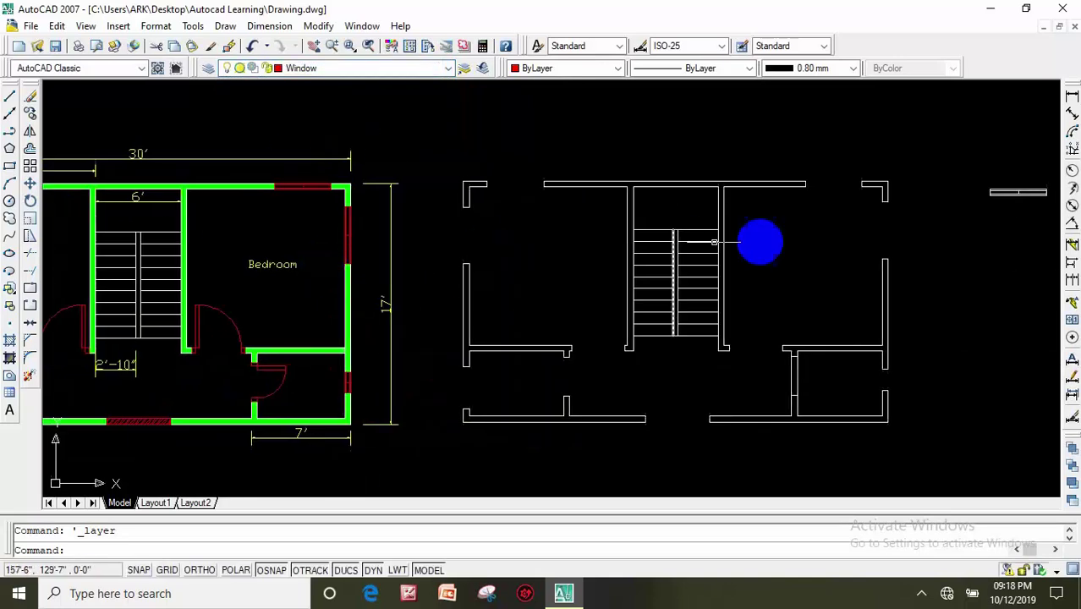
{"action": "scroll", "coordinate": [837, 279], "scroll_direction": "down", "scroll_amount": 2}
{"action": "middle_click_drag", "start_coordinate": [837, 279], "coordinate": [323, 308]}
{"action": "scroll", "coordinate": [397, 254], "scroll_direction": "up", "scroll_amount": 3}
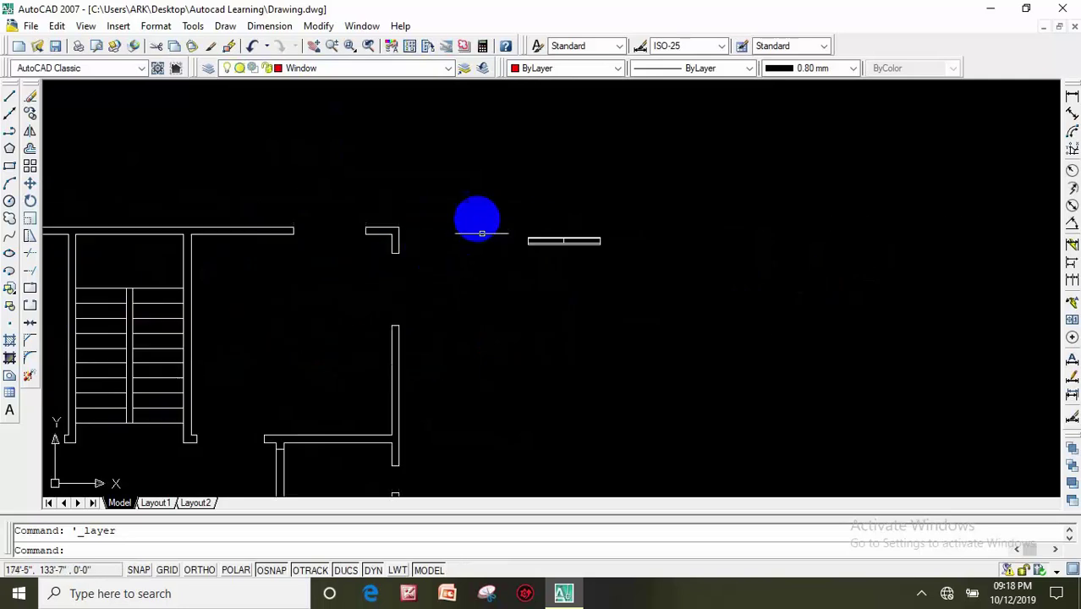
{"action": "scroll", "coordinate": [499, 219], "scroll_direction": "up", "scroll_amount": 2}
{"action": "middle_click_drag", "start_coordinate": [526, 224], "coordinate": [454, 210]}
{"action": "left_click", "coordinate": [451, 200]}
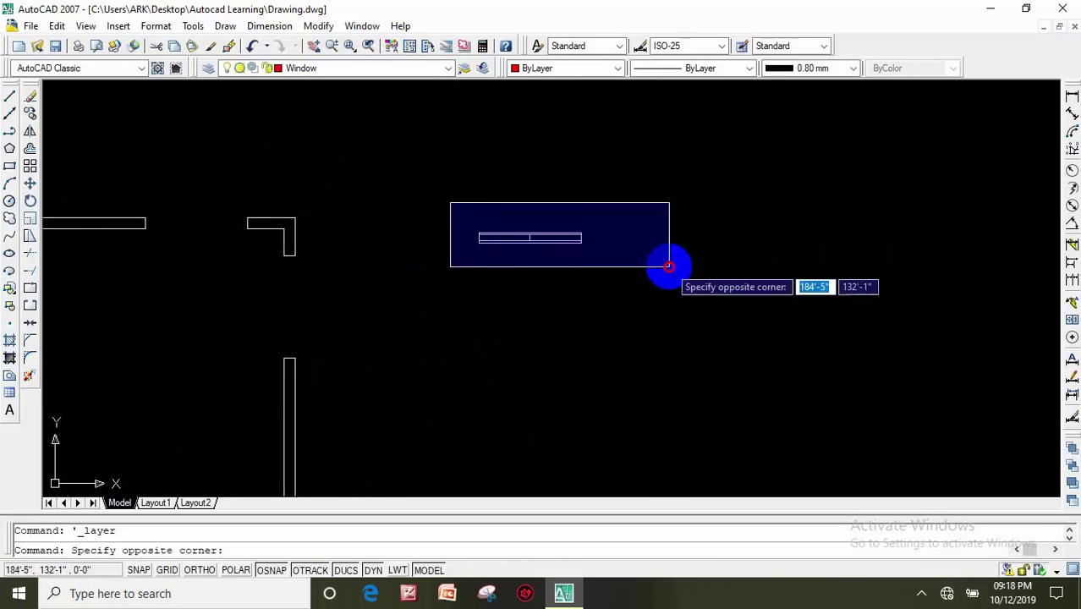
{"action": "left_click", "coordinate": [666, 266]}
{"action": "left_click", "coordinate": [447, 68]}
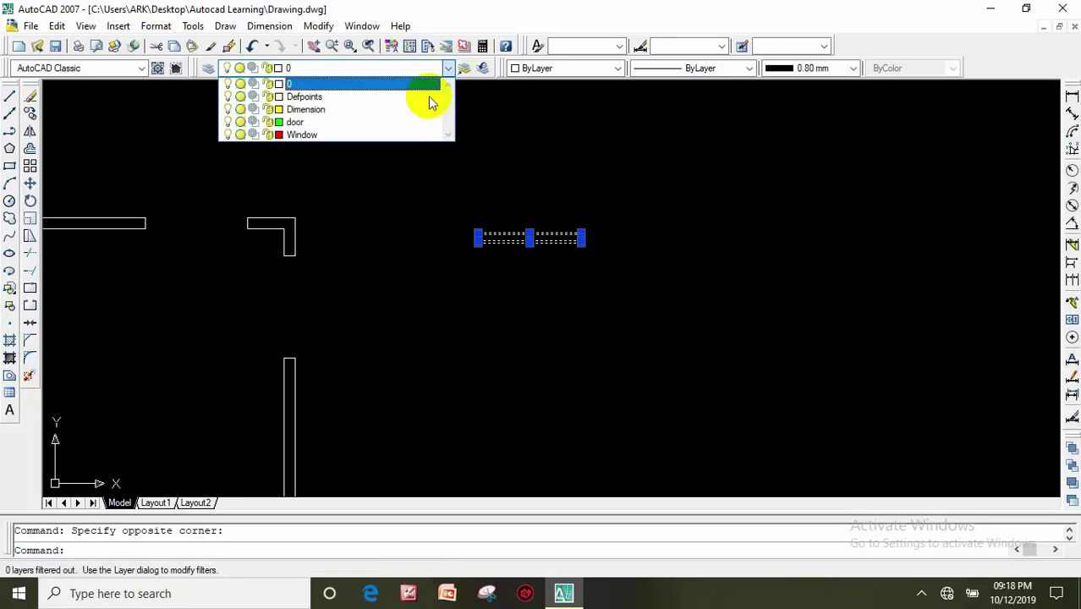
{"action": "left_click", "coordinate": [392, 135]}
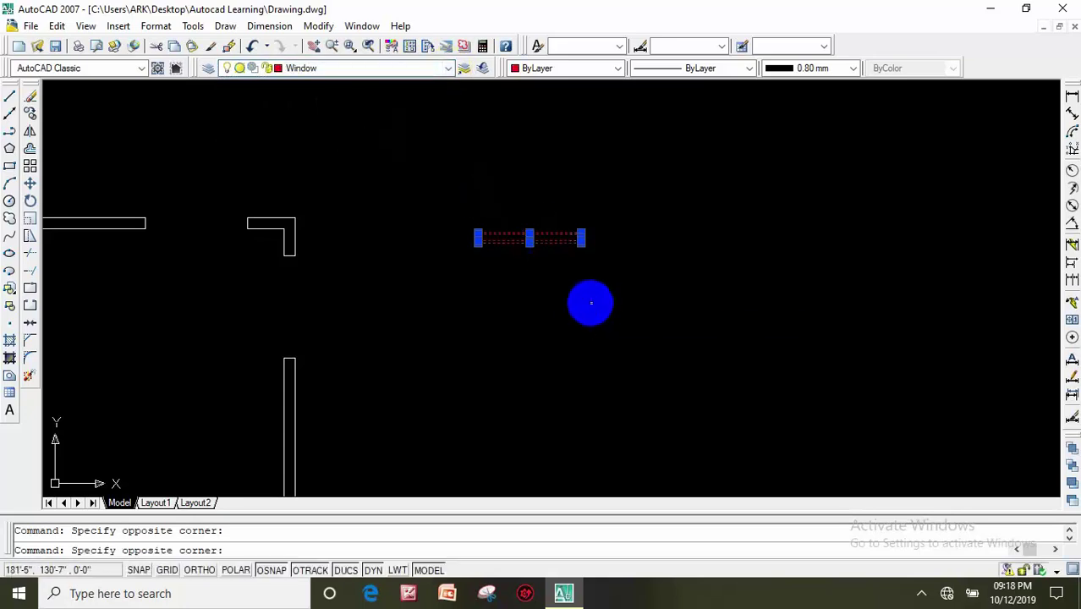
{"action": "left_click", "coordinate": [590, 303]}
{"action": "key", "text": "Escape"}
{"action": "scroll", "coordinate": [529, 296], "scroll_direction": "down", "scroll_amount": 2}
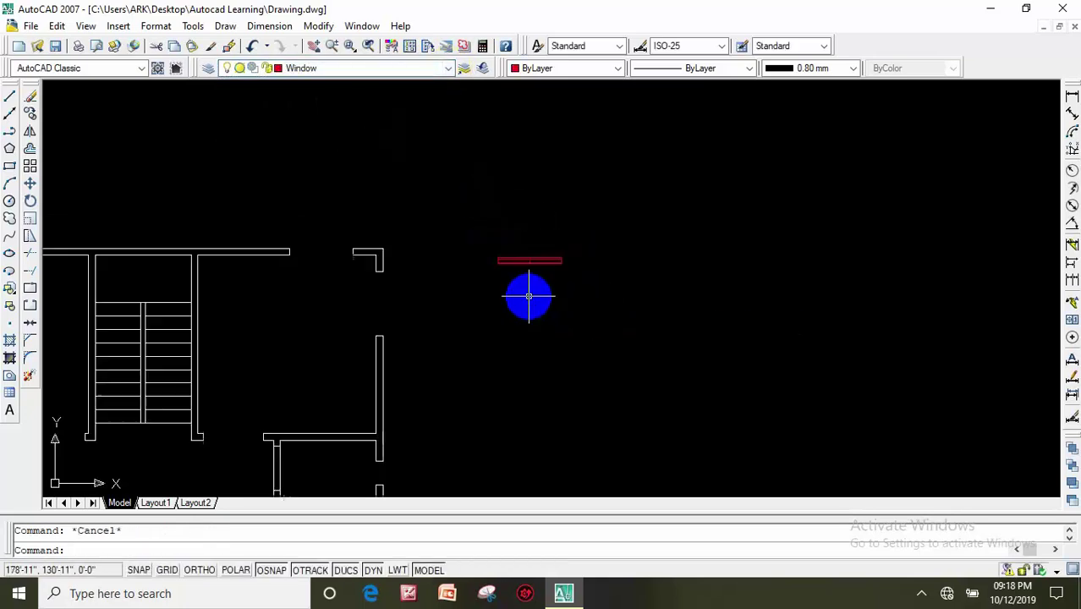
{"action": "scroll", "coordinate": [529, 296], "scroll_direction": "up", "scroll_amount": 1}
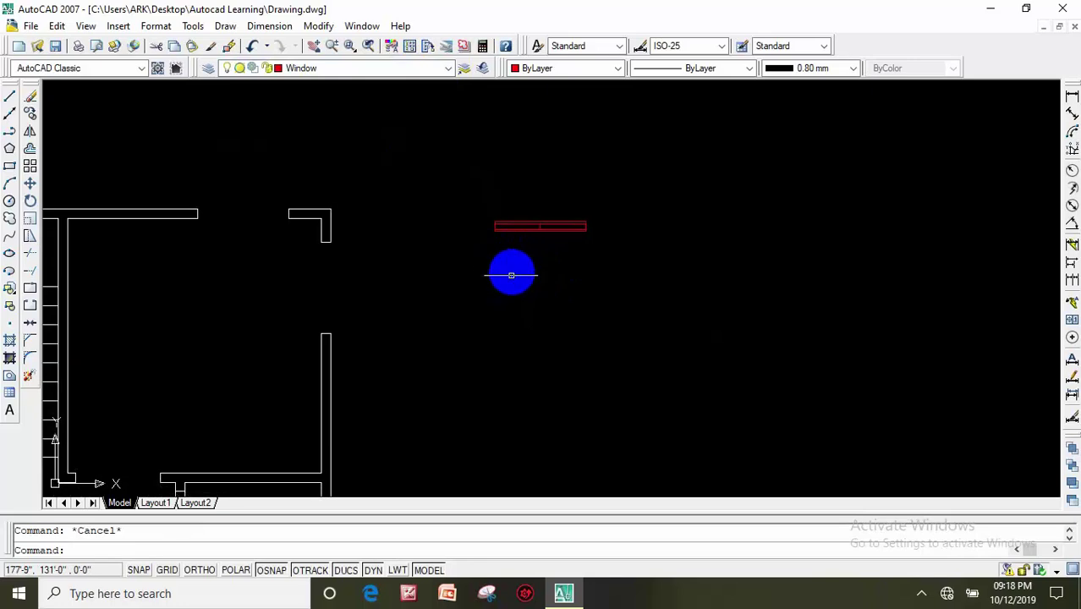
{"action": "middle_click_drag", "start_coordinate": [511, 275], "coordinate": [497, 247]}
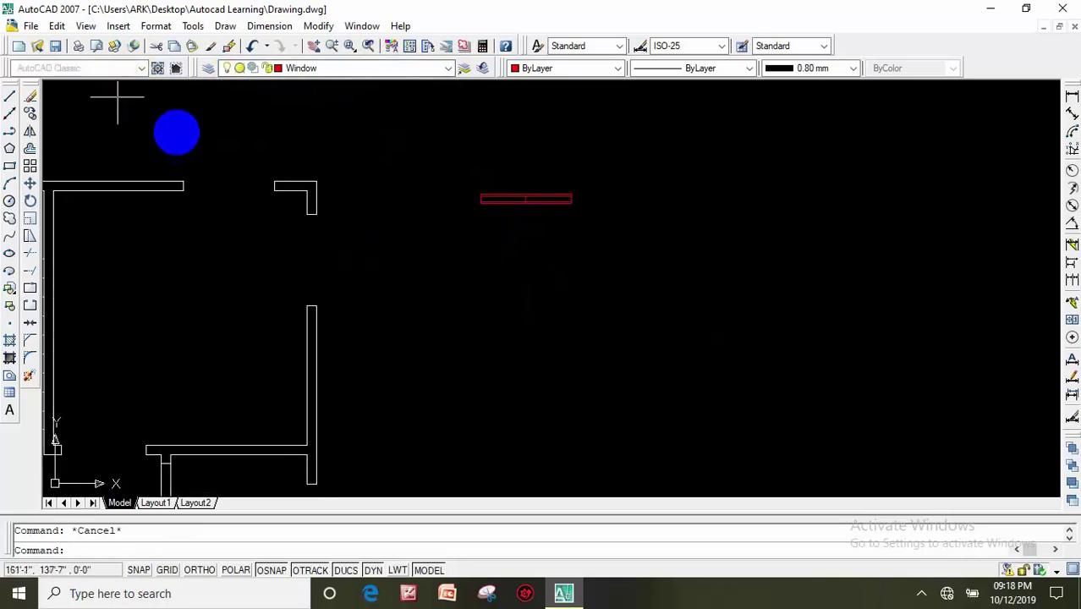
Draw a 3-inch by 3-foot rectangle below the window block.
{"action": "left_click", "coordinate": [10, 167]}
{"action": "left_click", "coordinate": [605, 282]}
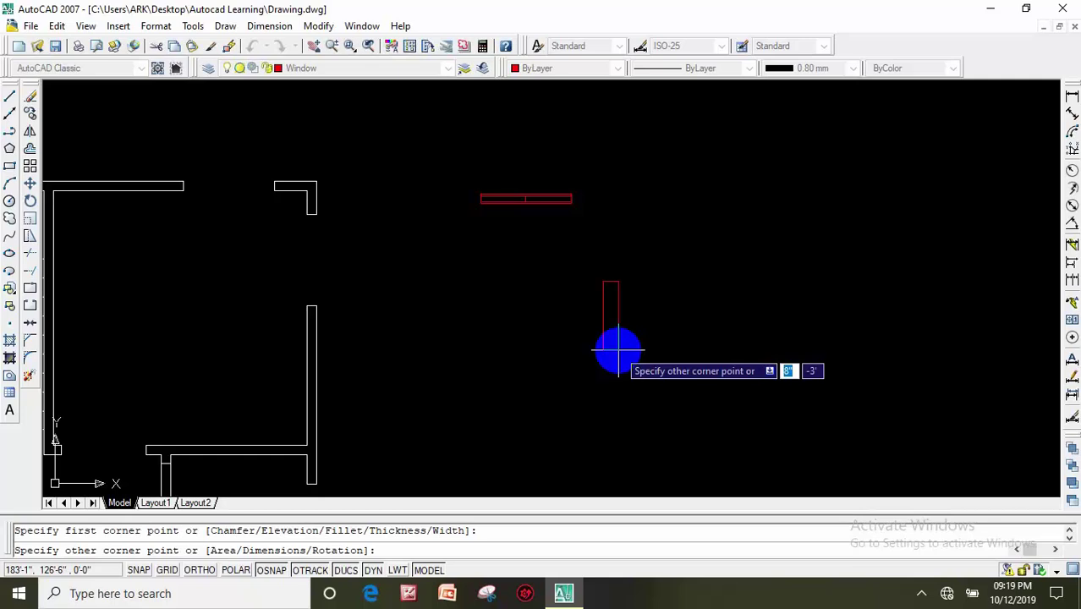
{"action": "type", "text": "3"}
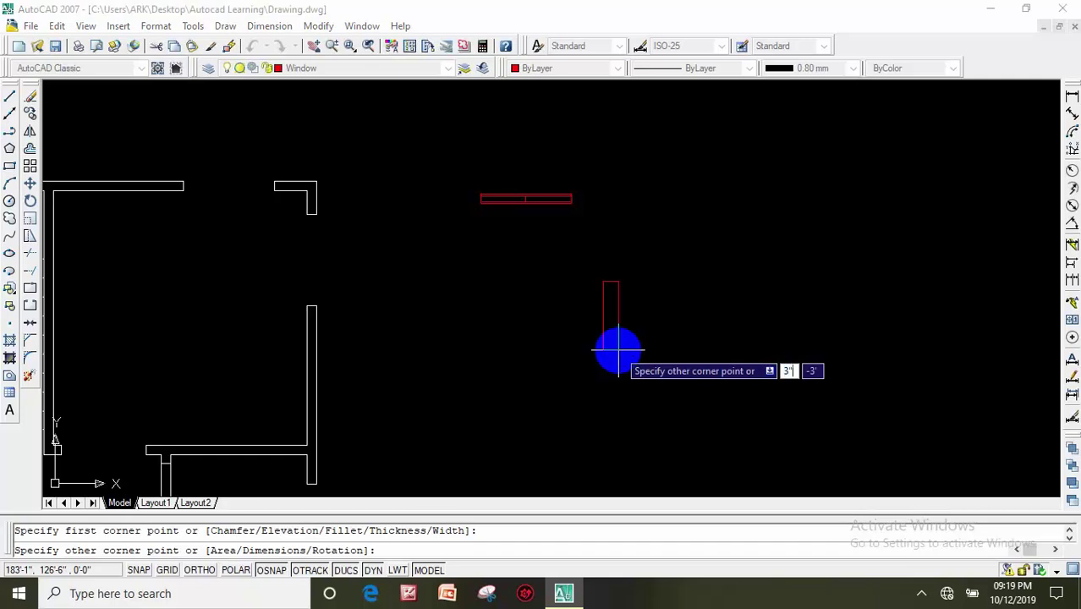
{"action": "key", "text": "Tab"}
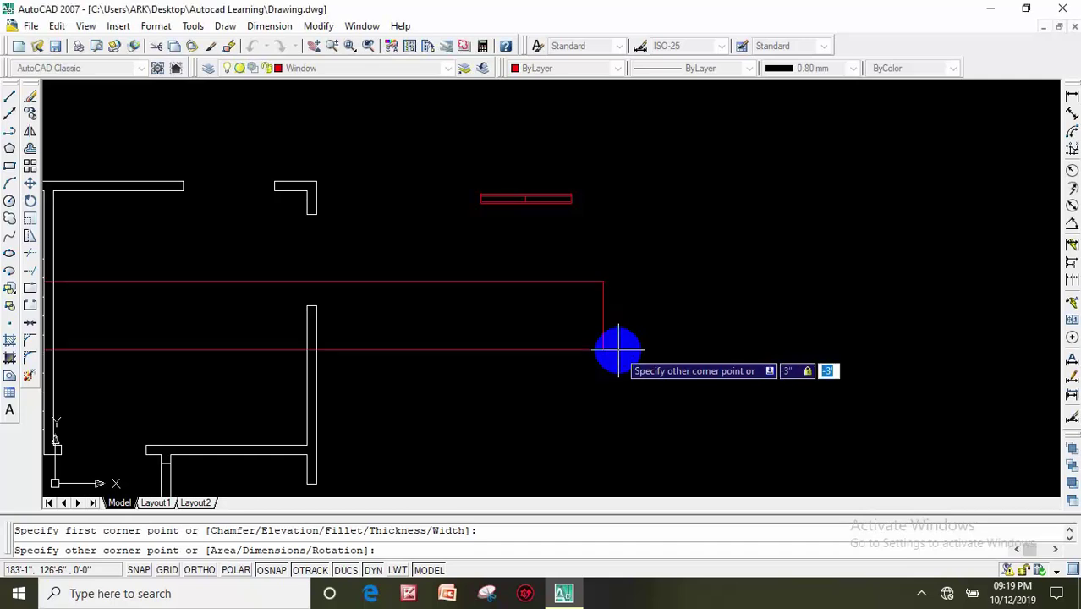
{"action": "type", "text": "3"}
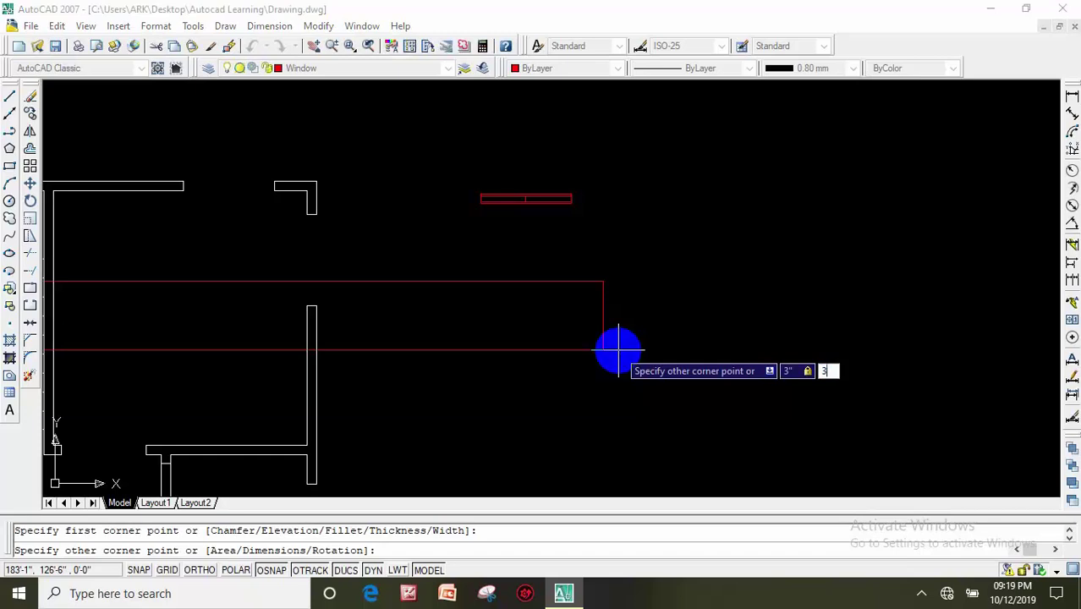
{"action": "key", "text": "Return"}
{"action": "scroll", "coordinate": [637, 234], "scroll_direction": "up", "scroll_amount": 3}
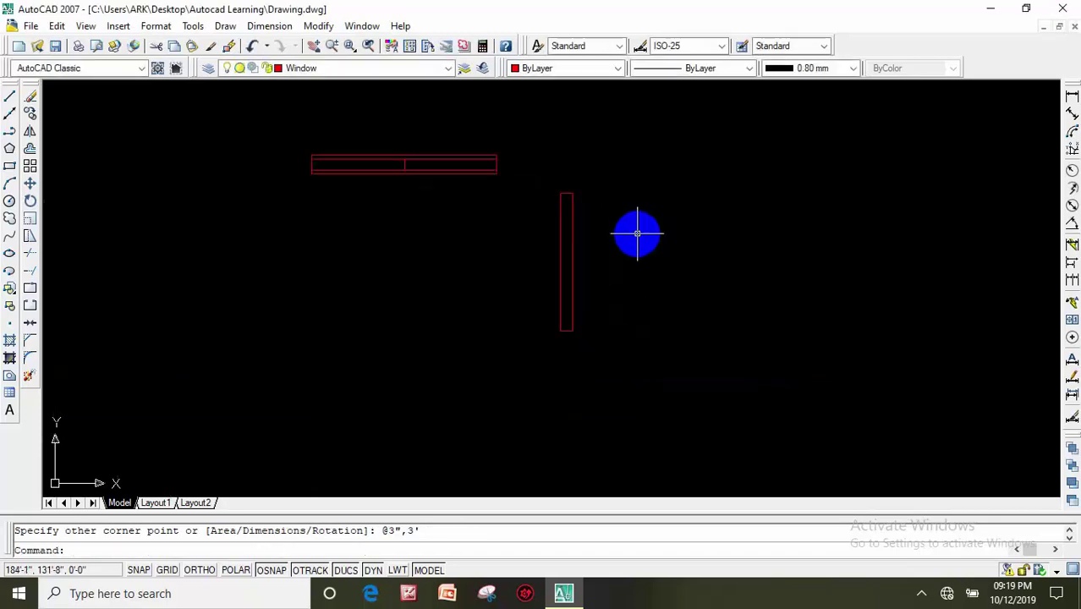
{"action": "middle_click_drag", "start_coordinate": [637, 233], "coordinate": [649, 203]}
{"action": "scroll", "coordinate": [638, 233], "scroll_direction": "down", "scroll_amount": 2}
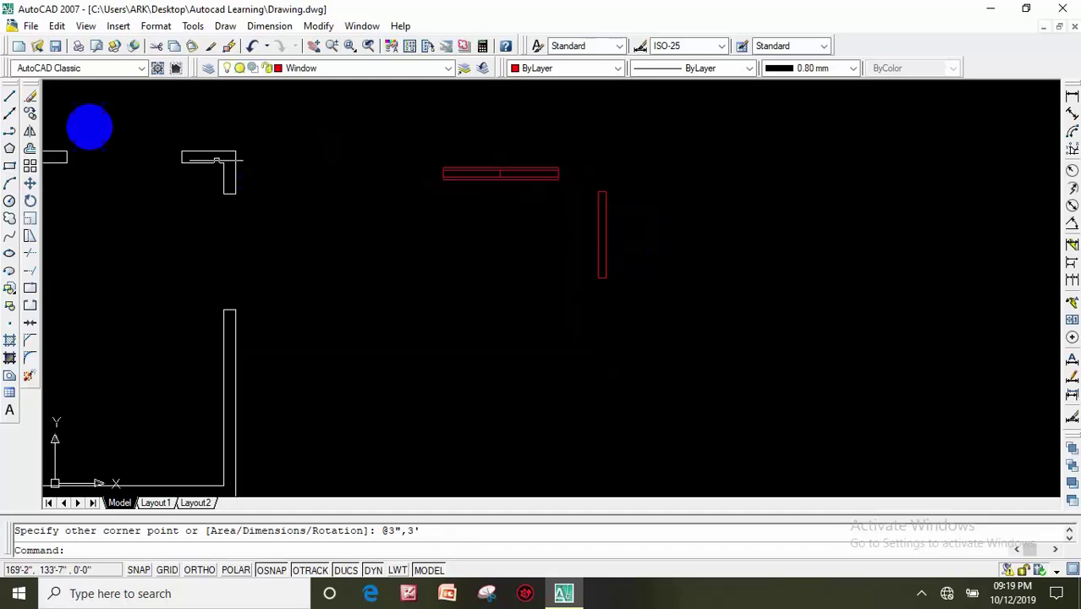
Draw a 3-inch by 5-inch rectangle below the tall one.
{"action": "left_click", "coordinate": [11, 167]}
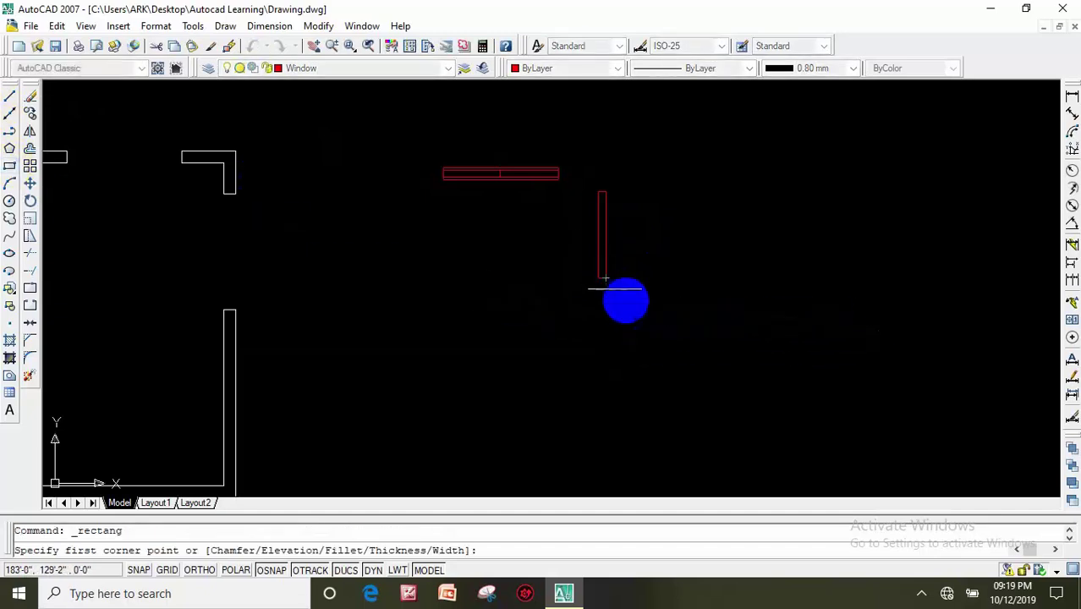
{"action": "left_click", "coordinate": [621, 300]}
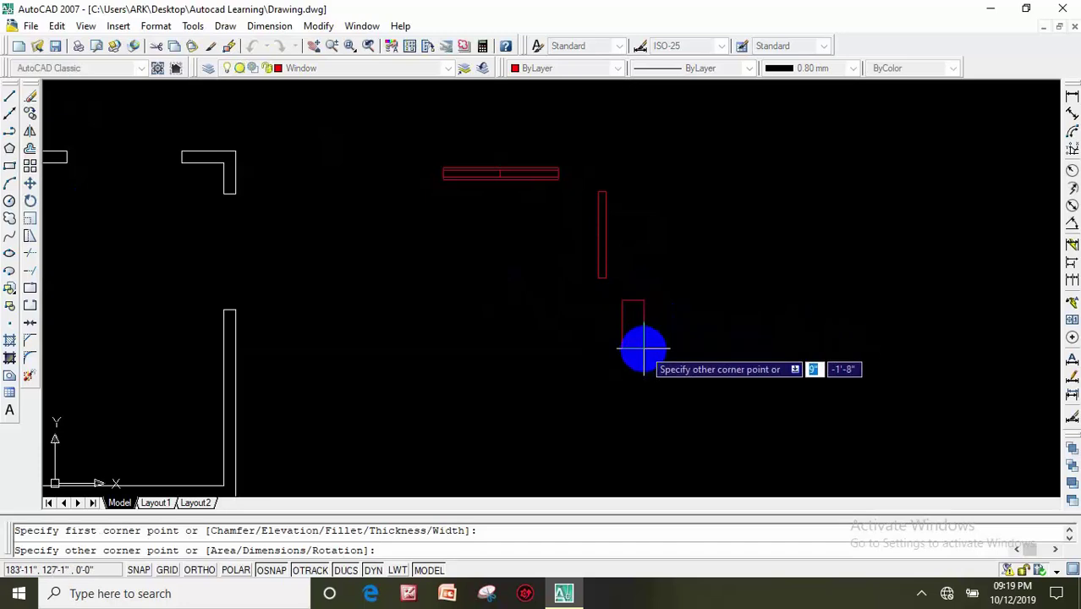
{"action": "type", "text": "3"}
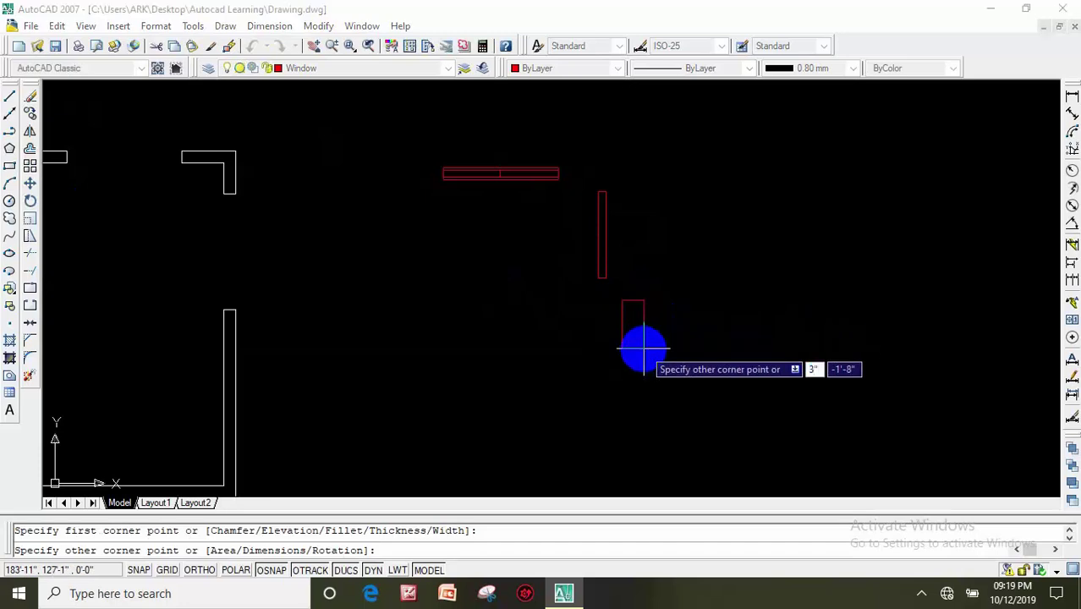
{"action": "key", "text": "Tab"}
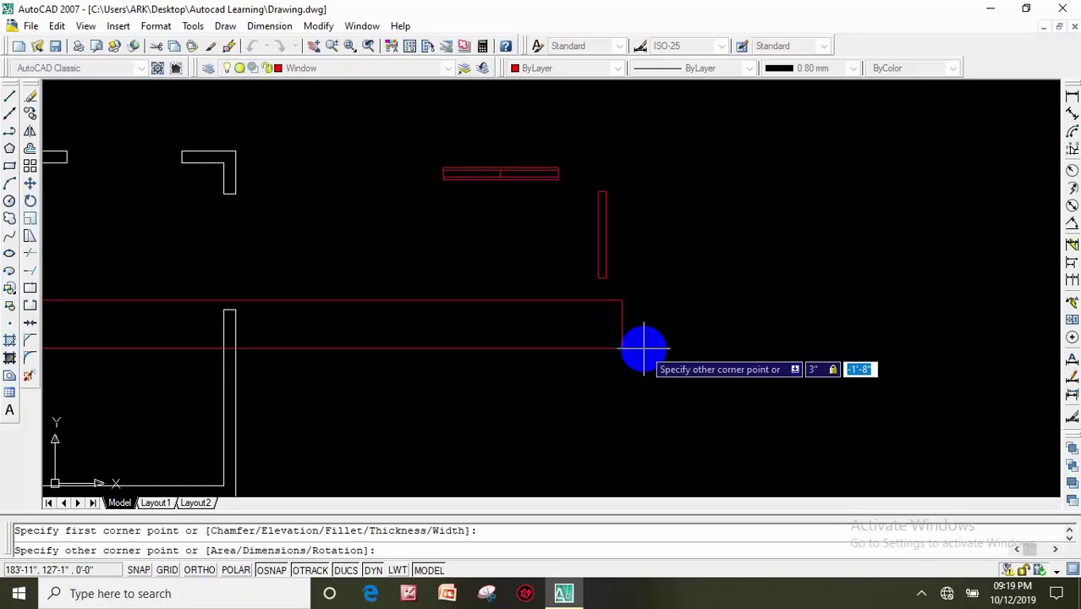
{"action": "type", "text": "5"}
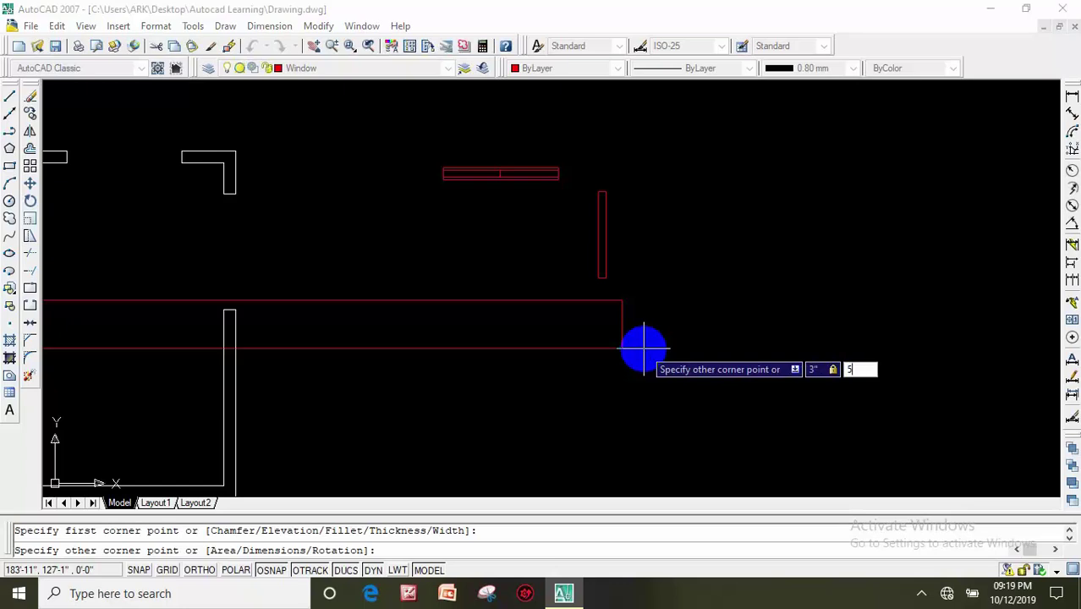
{"action": "key", "text": "Return"}
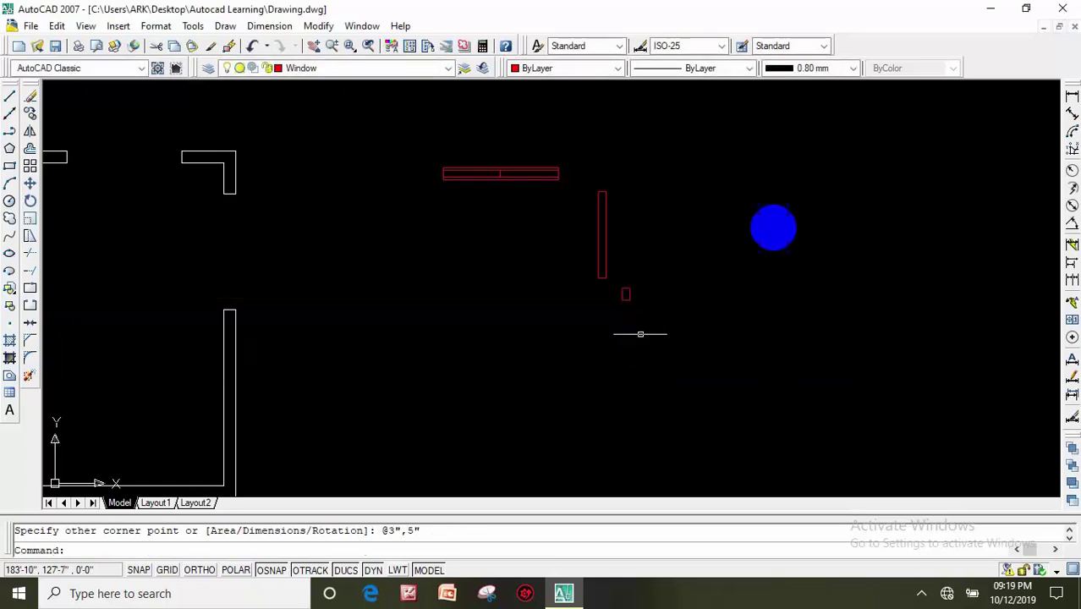
{"action": "scroll", "coordinate": [703, 277], "scroll_direction": "up", "scroll_amount": 5}
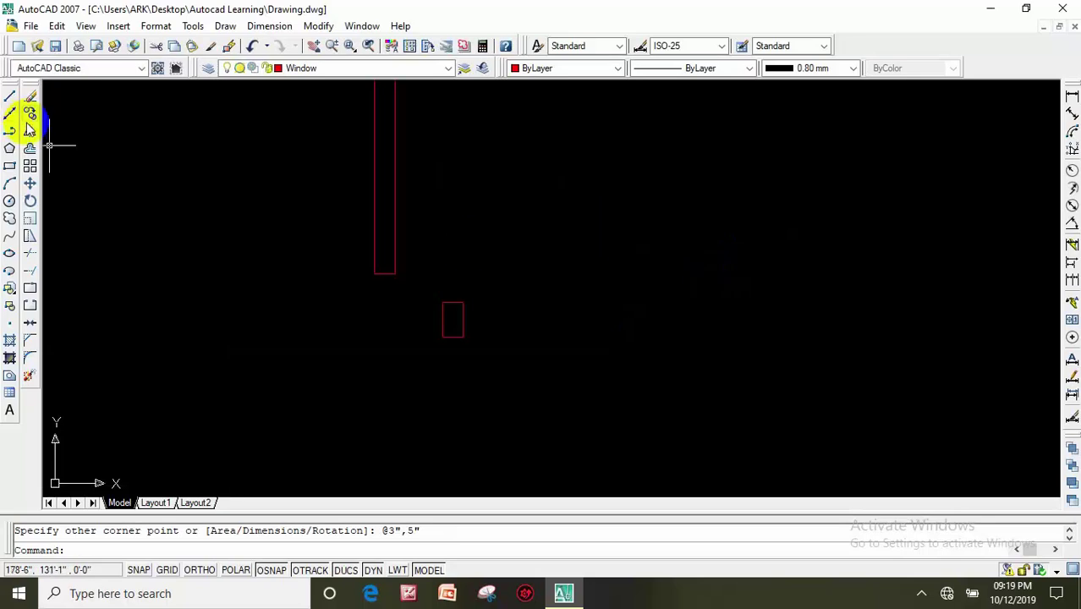
Move the rectangles into position below the upper shape with endpoint snaps.
{"action": "left_click", "coordinate": [31, 184]}
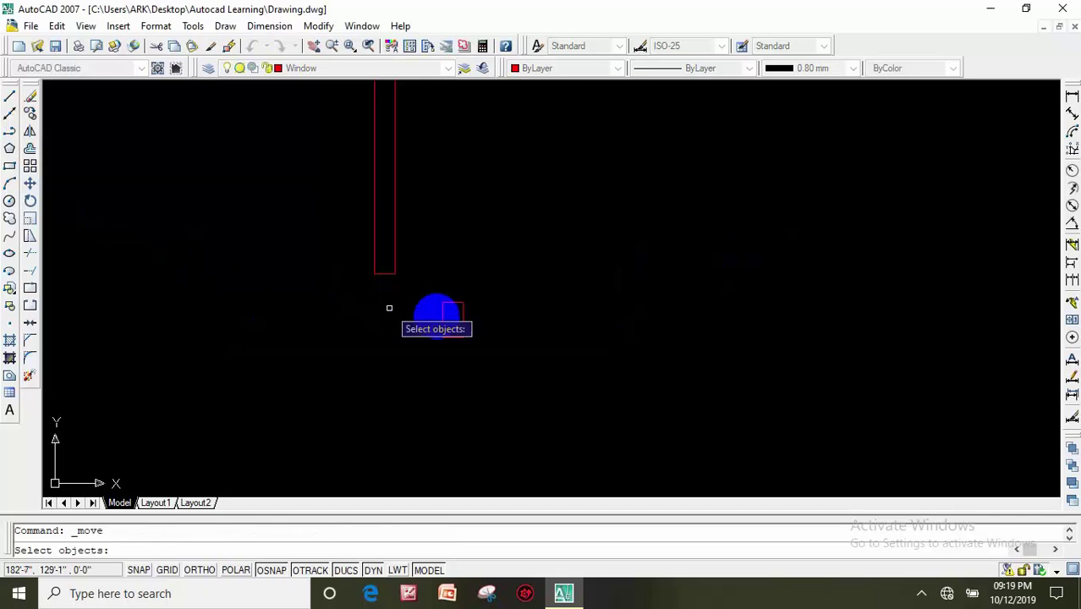
{"action": "key", "text": "Return"}
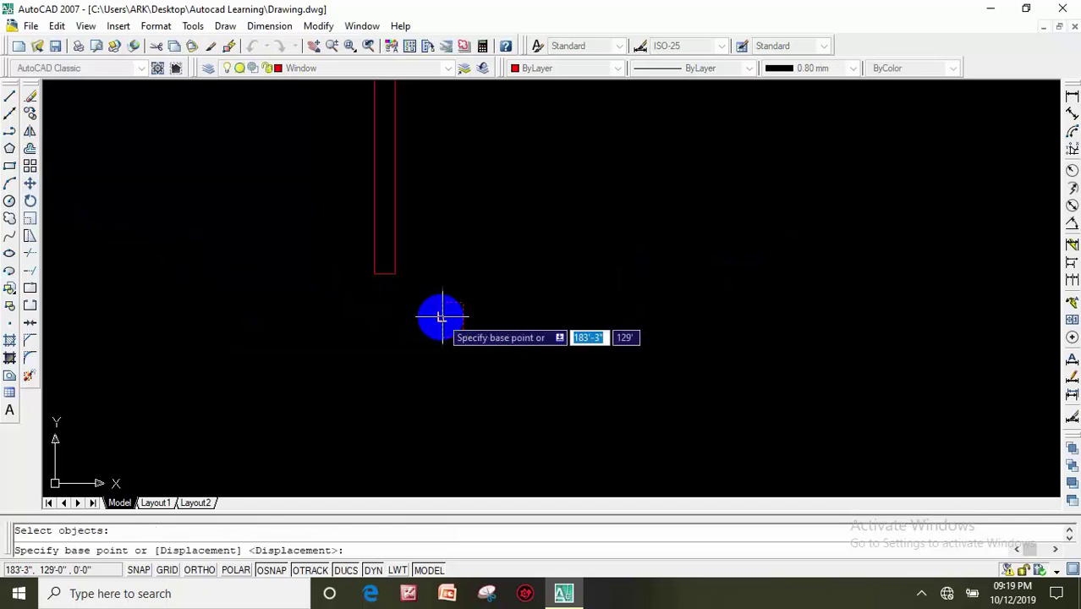
{"action": "left_click", "coordinate": [439, 302]}
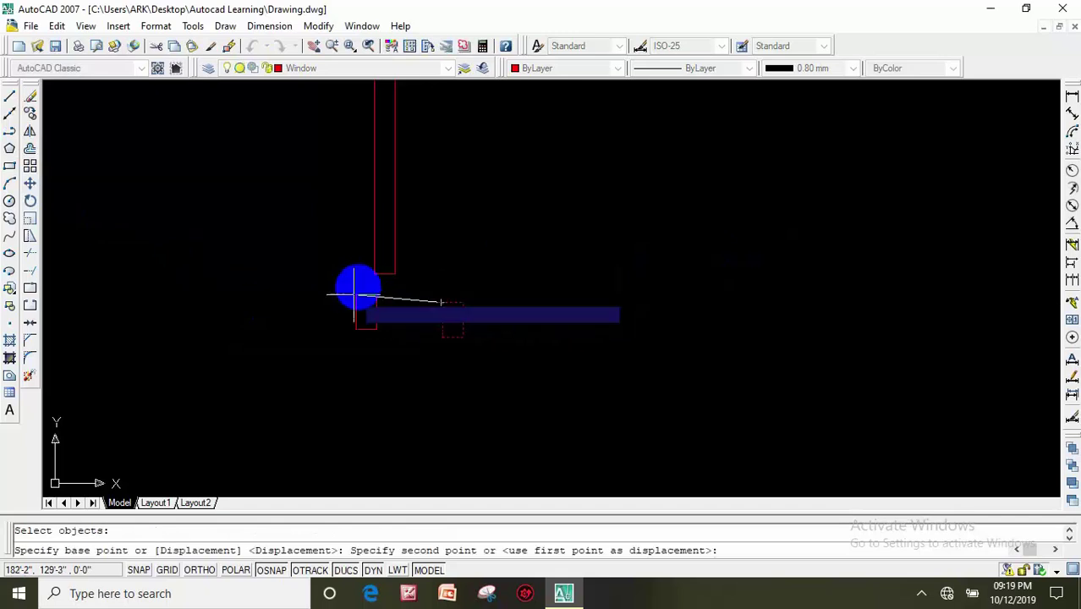
{"action": "scroll", "coordinate": [395, 273], "scroll_direction": "up", "scroll_amount": 5}
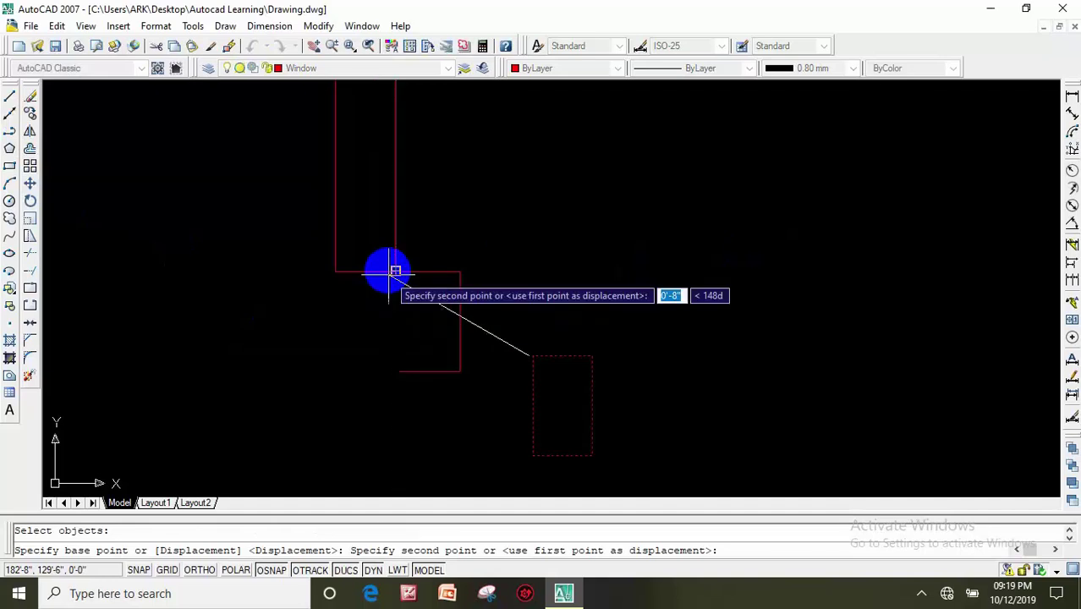
{"action": "left_click", "coordinate": [391, 270]}
{"action": "scroll", "coordinate": [376, 279], "scroll_direction": "down", "scroll_amount": 2}
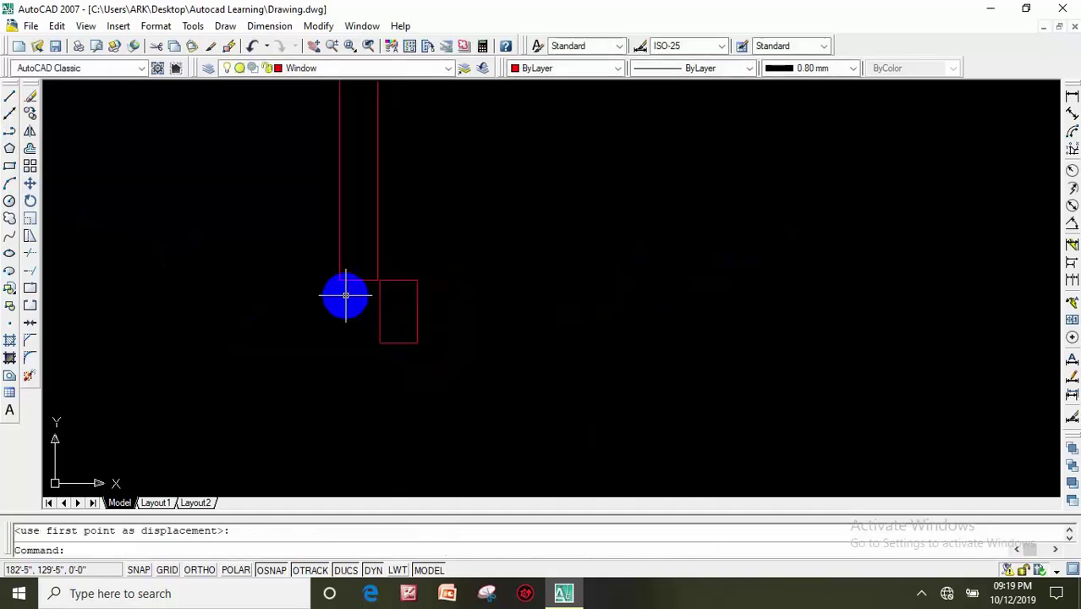
{"action": "scroll", "coordinate": [374, 285], "scroll_direction": "up", "scroll_amount": 3}
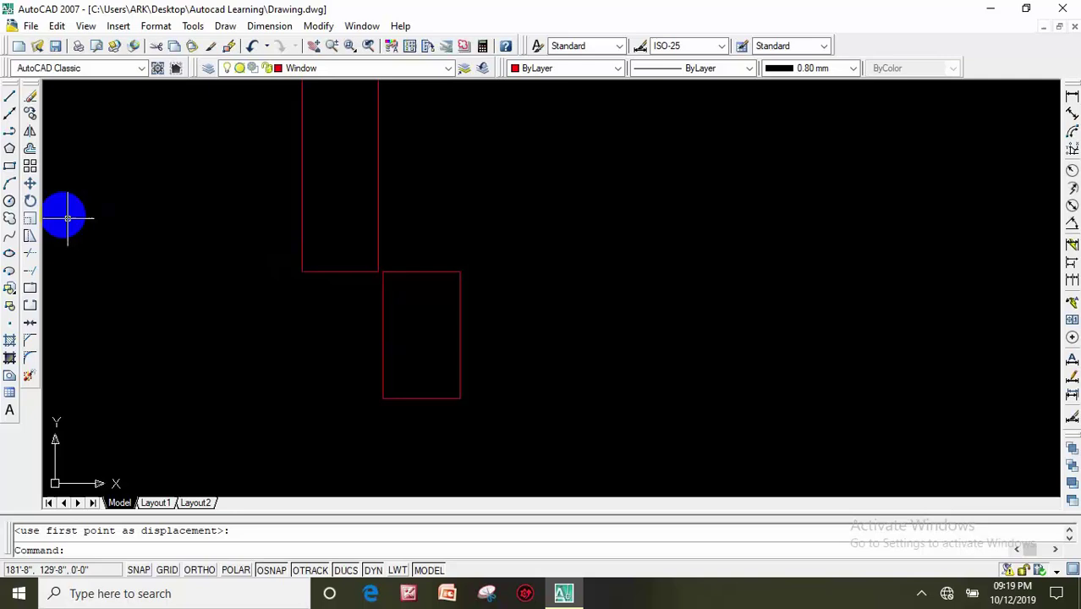
{"action": "left_click", "coordinate": [30, 184]}
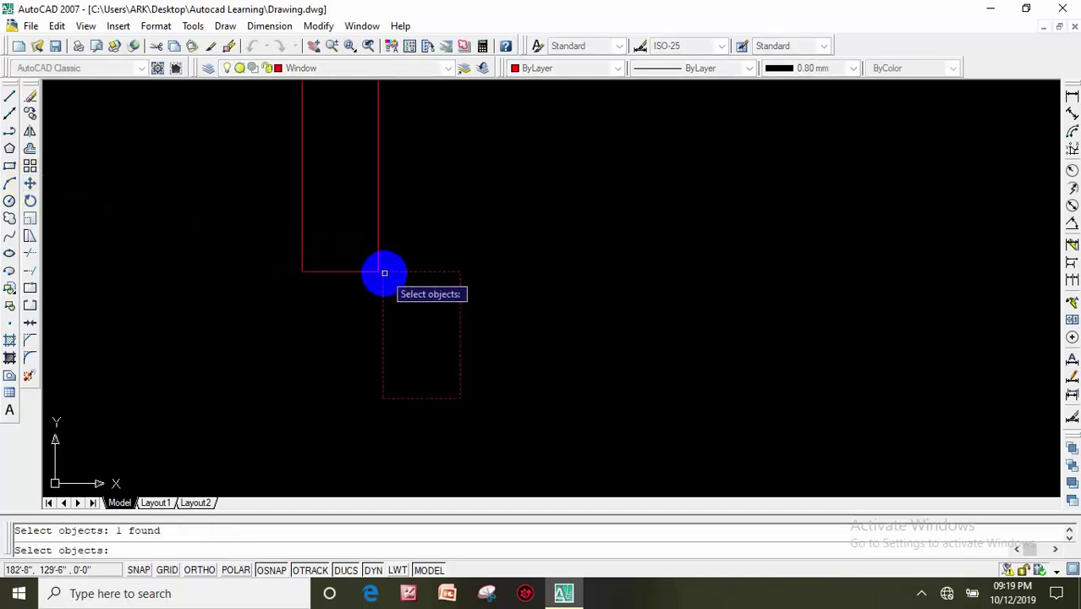
{"action": "key", "text": "Return"}
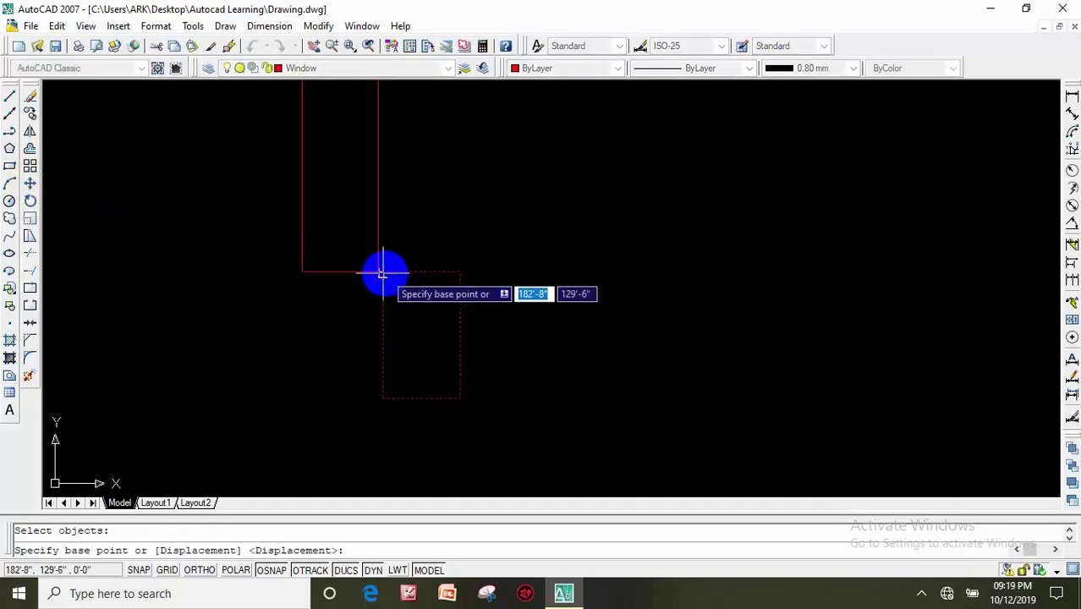
{"action": "left_click", "coordinate": [382, 272]}
{"action": "left_click", "coordinate": [378, 271]}
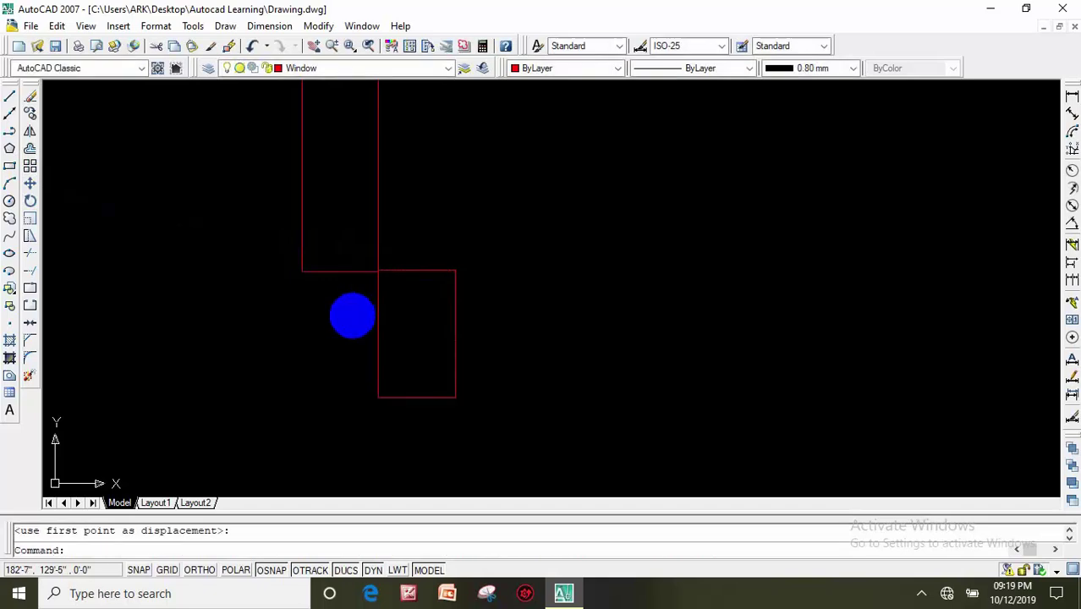
{"action": "scroll", "coordinate": [354, 312], "scroll_direction": "up", "scroll_amount": 3}
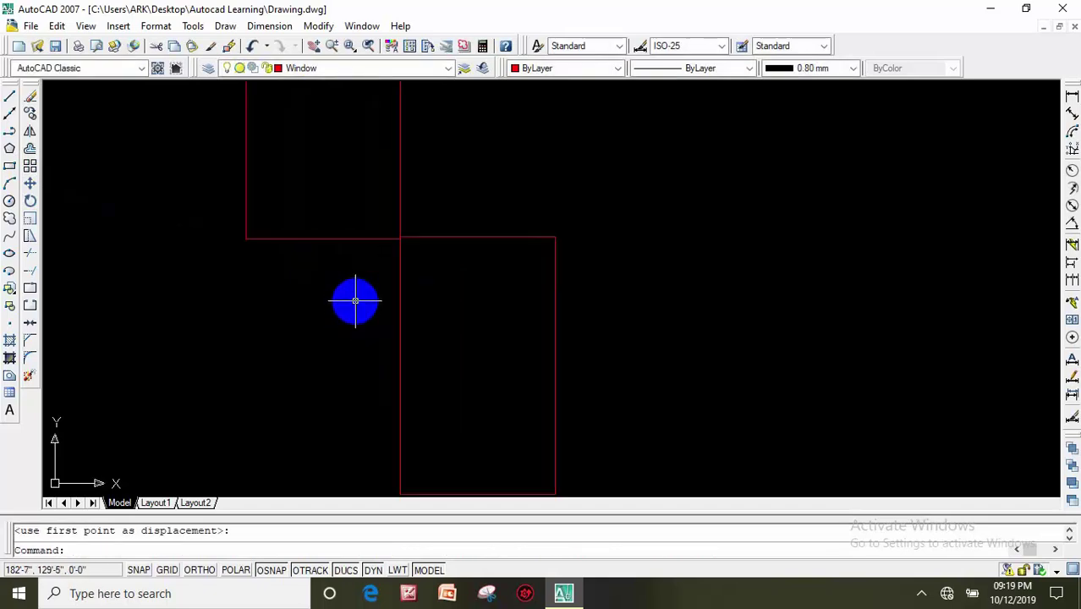
Move the right rectangle to a snapped endpoint, then undo that wrong move.
{"action": "left_click", "coordinate": [28, 181]}
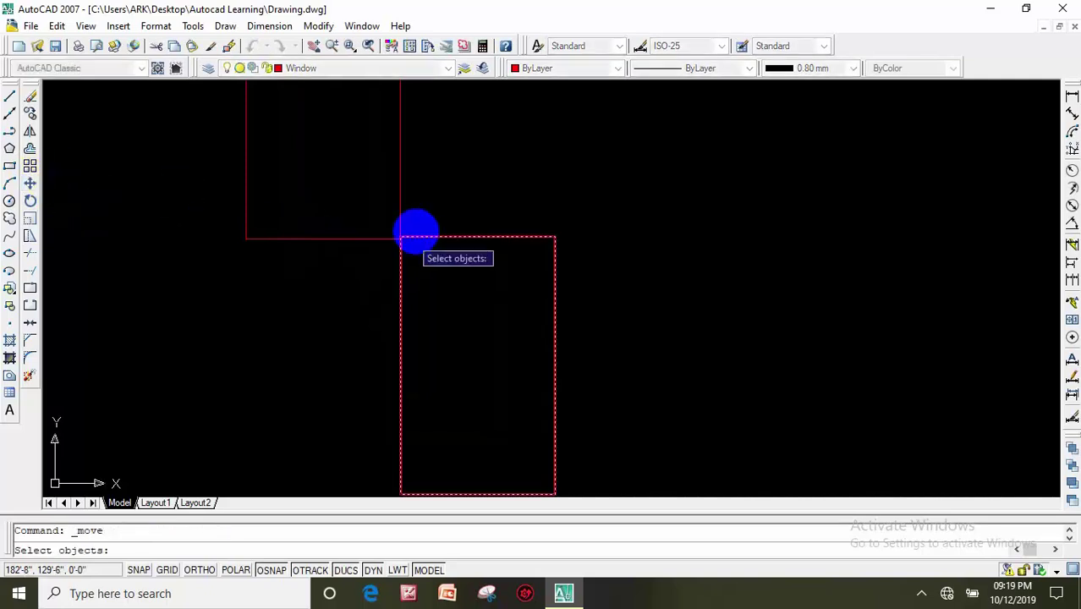
{"action": "left_click", "coordinate": [412, 242]}
{"action": "key", "text": "Return"}
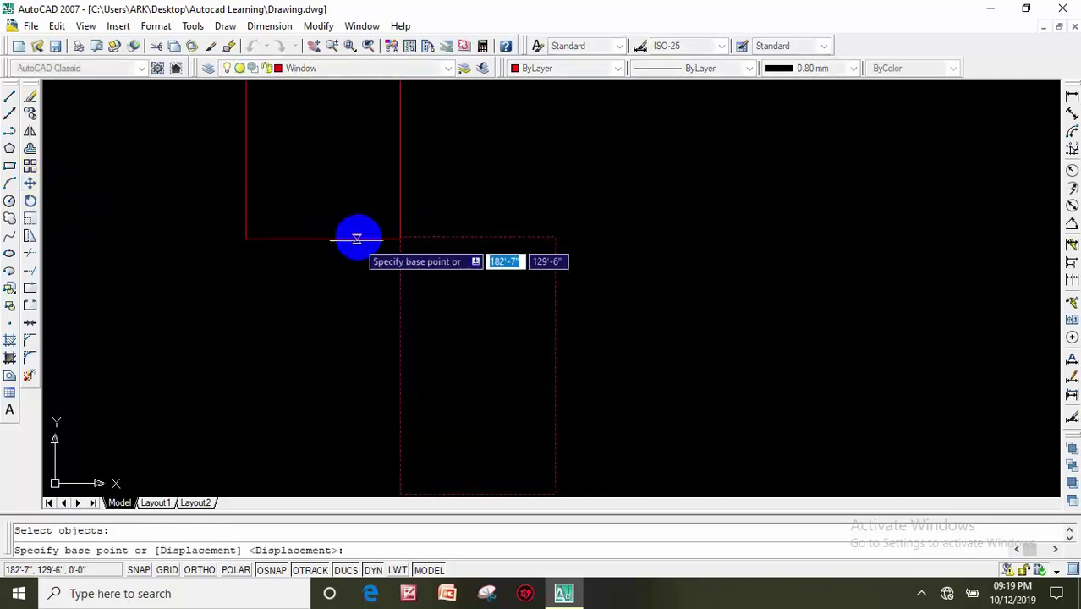
{"action": "left_click", "coordinate": [400, 237]}
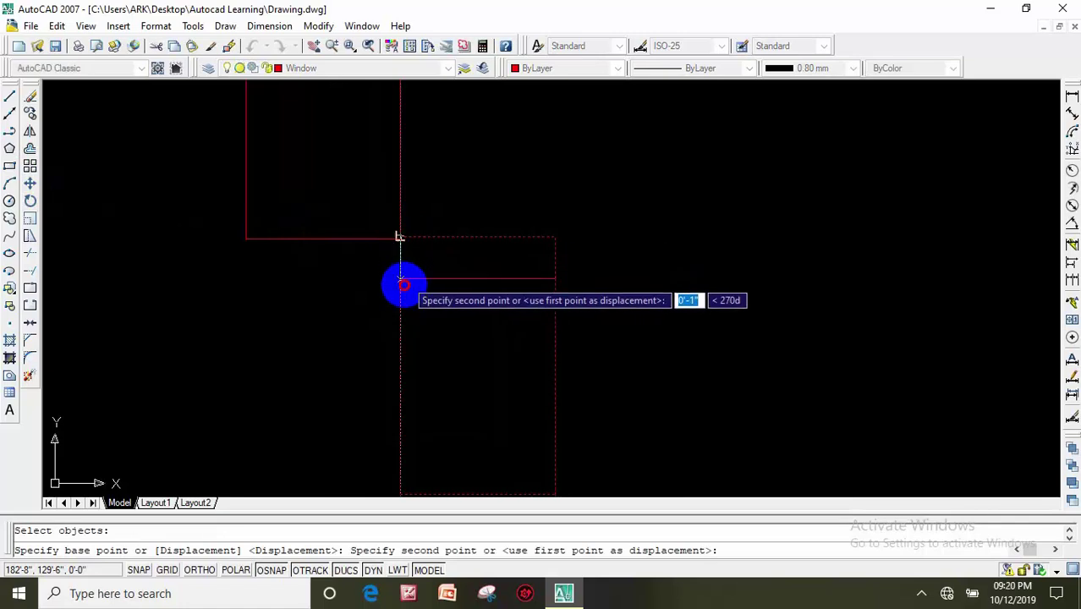
{"action": "scroll", "coordinate": [400, 239], "scroll_direction": "up", "scroll_amount": 5}
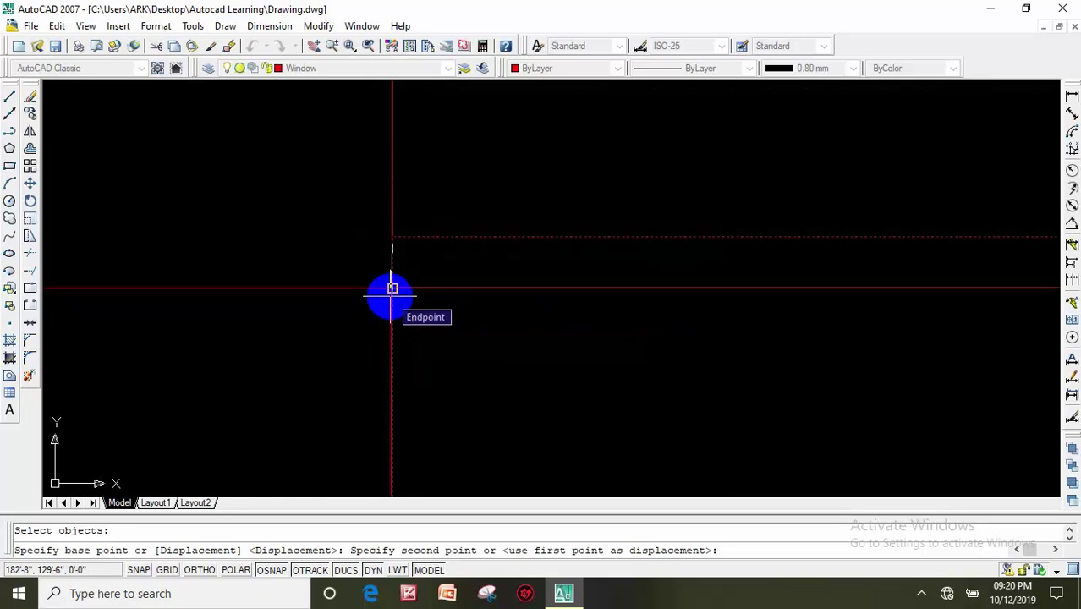
{"action": "left_click", "coordinate": [391, 289]}
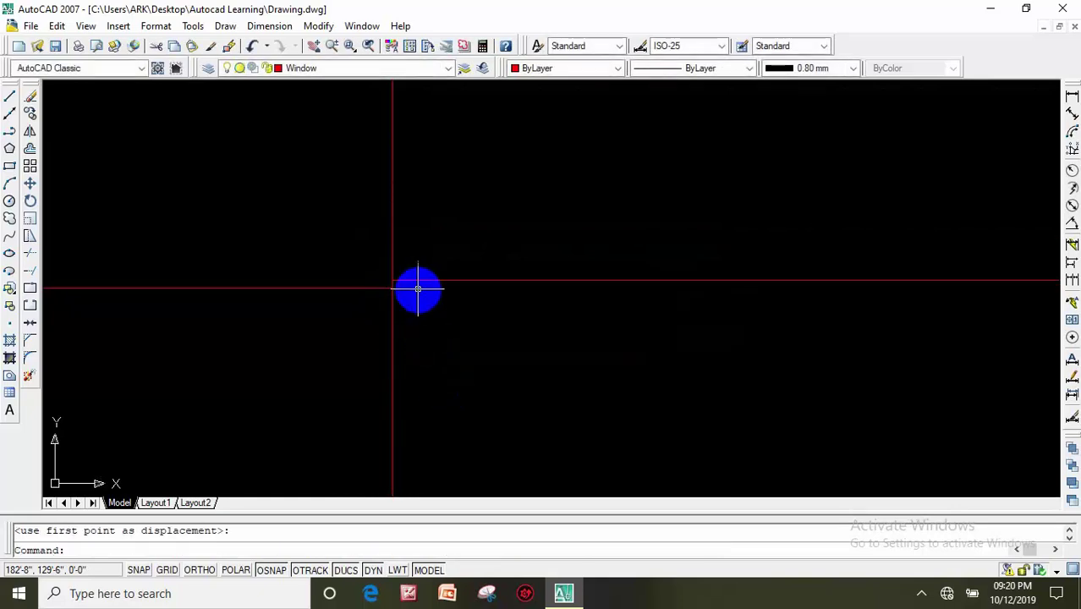
{"action": "scroll", "coordinate": [418, 289], "scroll_direction": "down", "scroll_amount": 1}
{"action": "scroll", "coordinate": [419, 292], "scroll_direction": "down", "scroll_amount": 1}
{"action": "scroll", "coordinate": [423, 306], "scroll_direction": "down", "scroll_amount": 1}
{"action": "scroll", "coordinate": [430, 317], "scroll_direction": "down", "scroll_amount": 1}
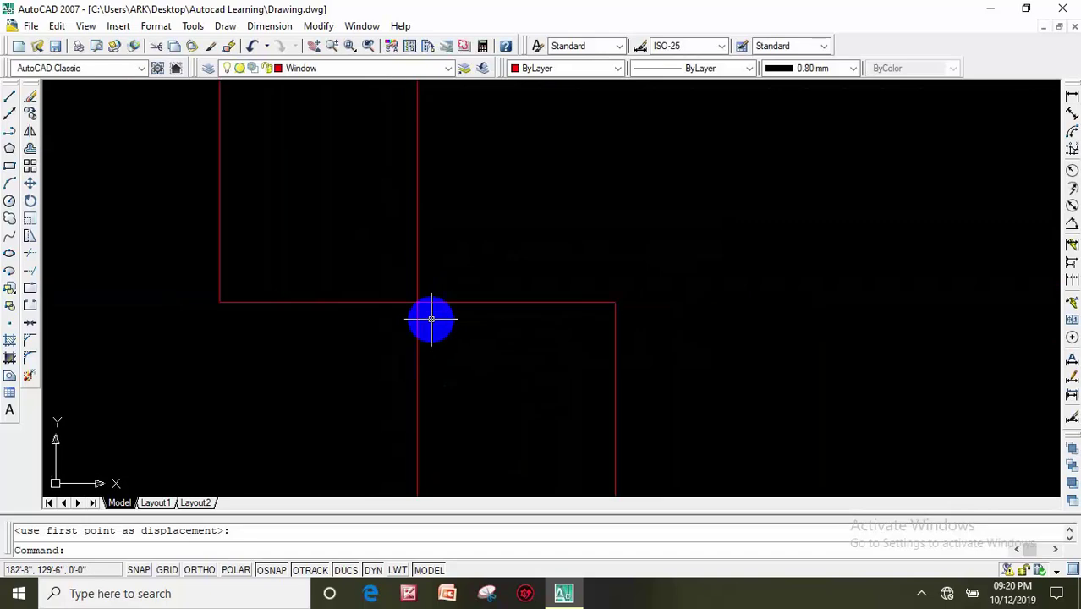
{"action": "scroll", "coordinate": [432, 319], "scroll_direction": "up", "scroll_amount": 1}
{"action": "scroll", "coordinate": [430, 319], "scroll_direction": "up", "scroll_amount": 1}
{"action": "key", "text": "ctrl+z"}
{"action": "scroll", "coordinate": [431, 322], "scroll_direction": "down", "scroll_amount": 1}
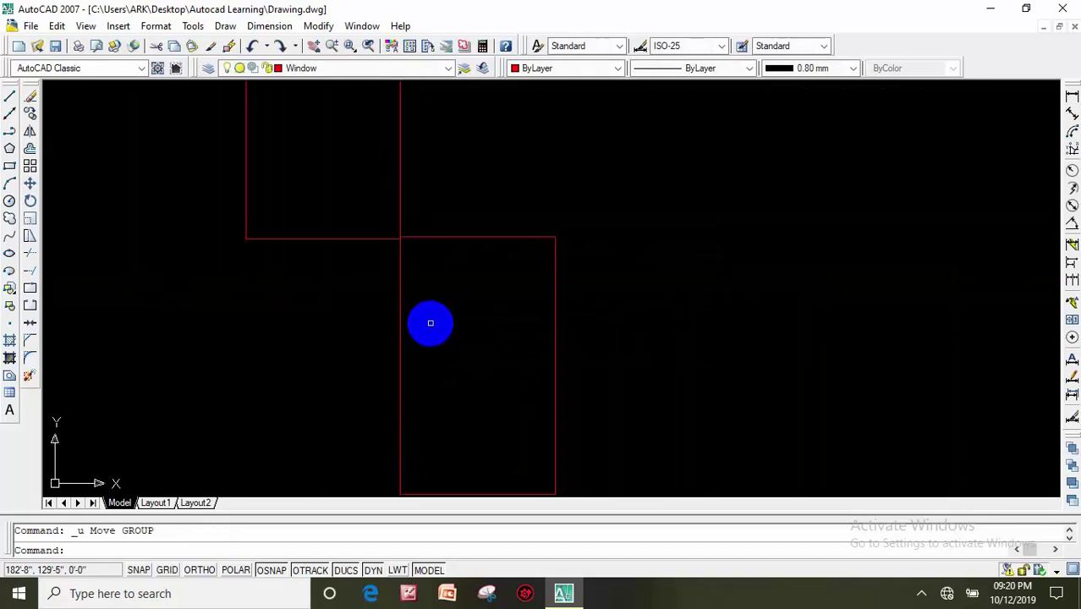
{"action": "scroll", "coordinate": [430, 323], "scroll_direction": "down", "scroll_amount": 1}
{"action": "middle_click_drag", "start_coordinate": [433, 324], "coordinate": [456, 330]}
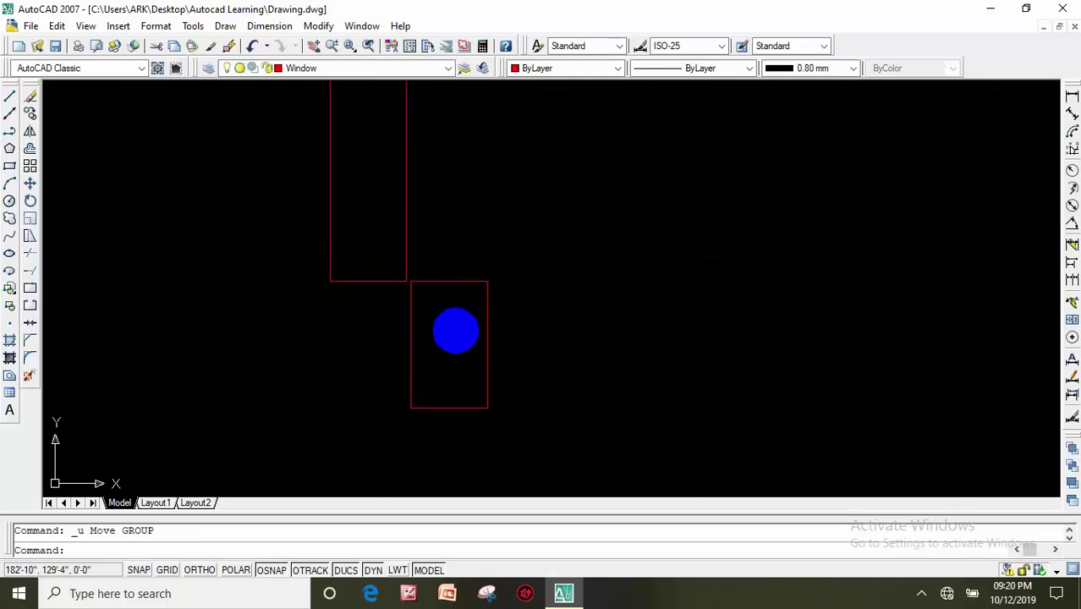
{"action": "scroll", "coordinate": [456, 329], "scroll_direction": "down", "scroll_amount": 1}
{"action": "scroll", "coordinate": [445, 323], "scroll_direction": "down", "scroll_amount": 1}
{"action": "scroll", "coordinate": [439, 320], "scroll_direction": "down", "scroll_amount": 2}
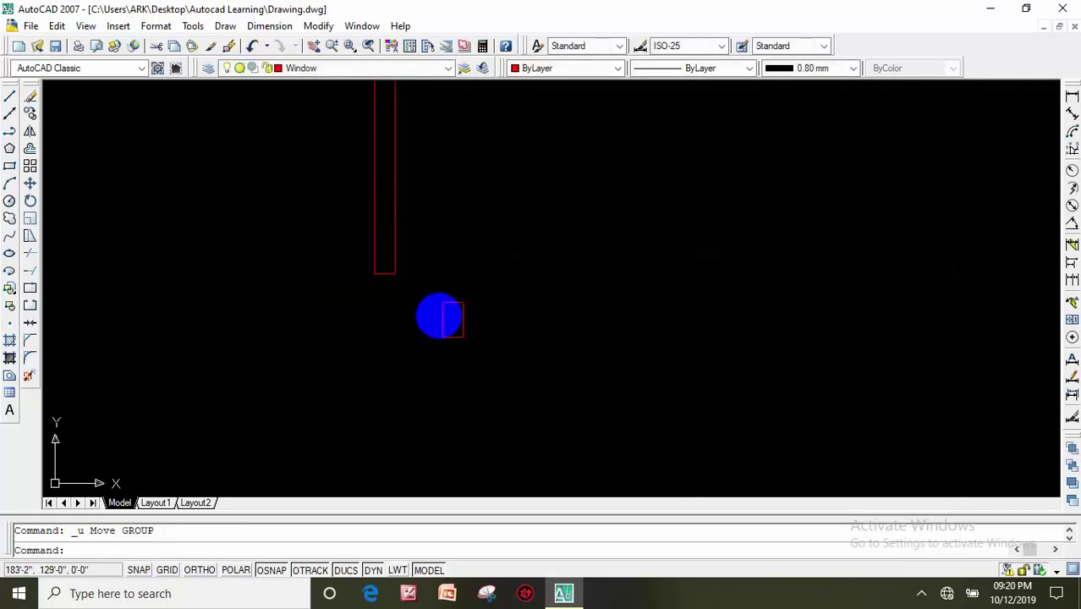
{"action": "scroll", "coordinate": [193, 210], "scroll_direction": "up", "scroll_amount": 3}
Snap the small rectangle's corner to the tall rectangle's bottom corner.
{"action": "left_click", "coordinate": [29, 183]}
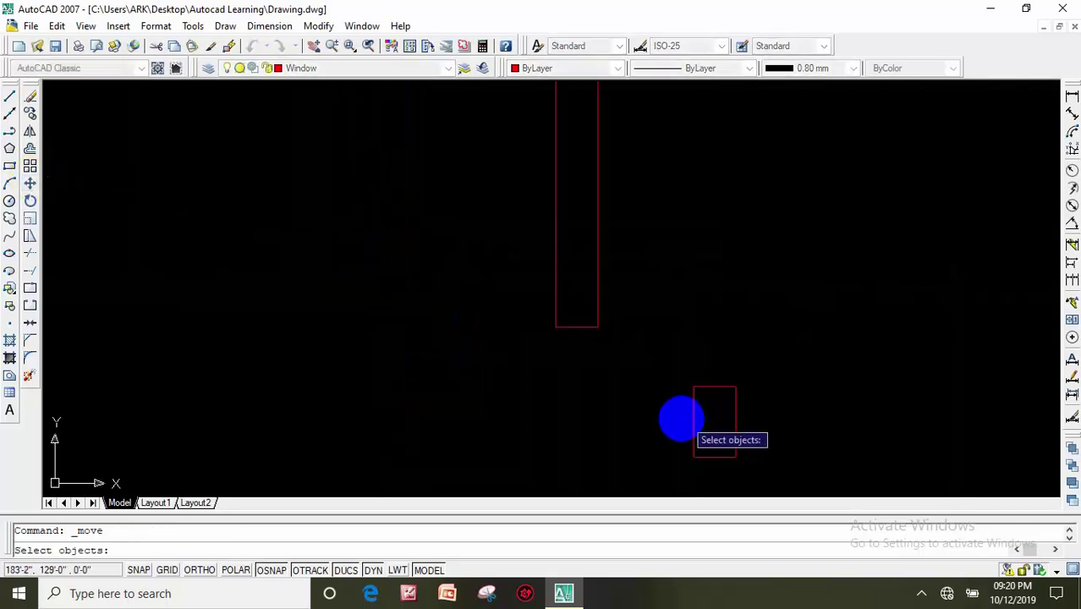
{"action": "left_click", "coordinate": [695, 414]}
{"action": "key", "text": "Return"}
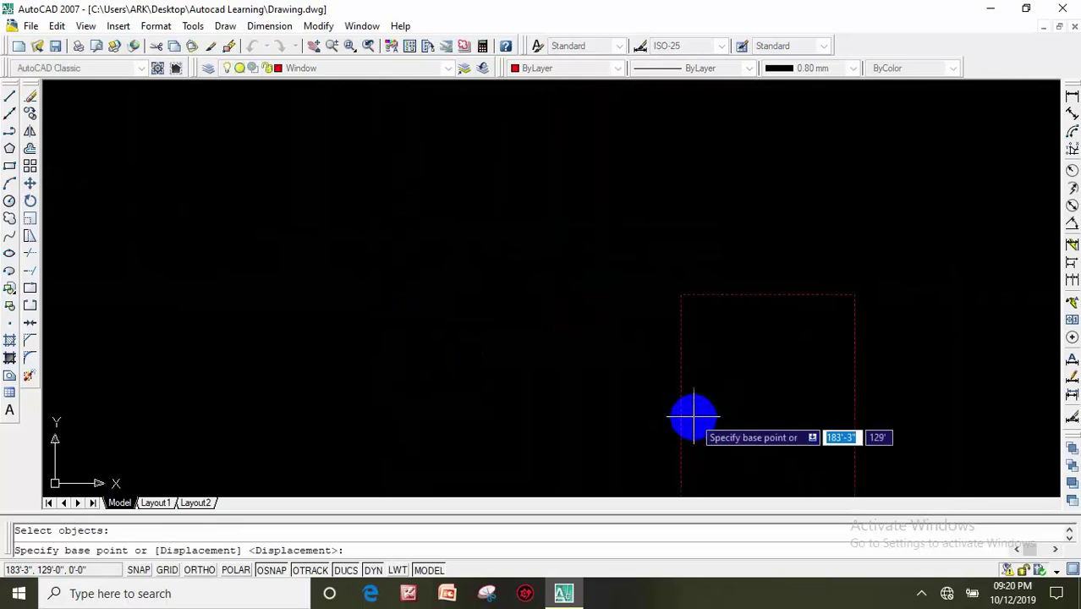
{"action": "left_click", "coordinate": [674, 244]}
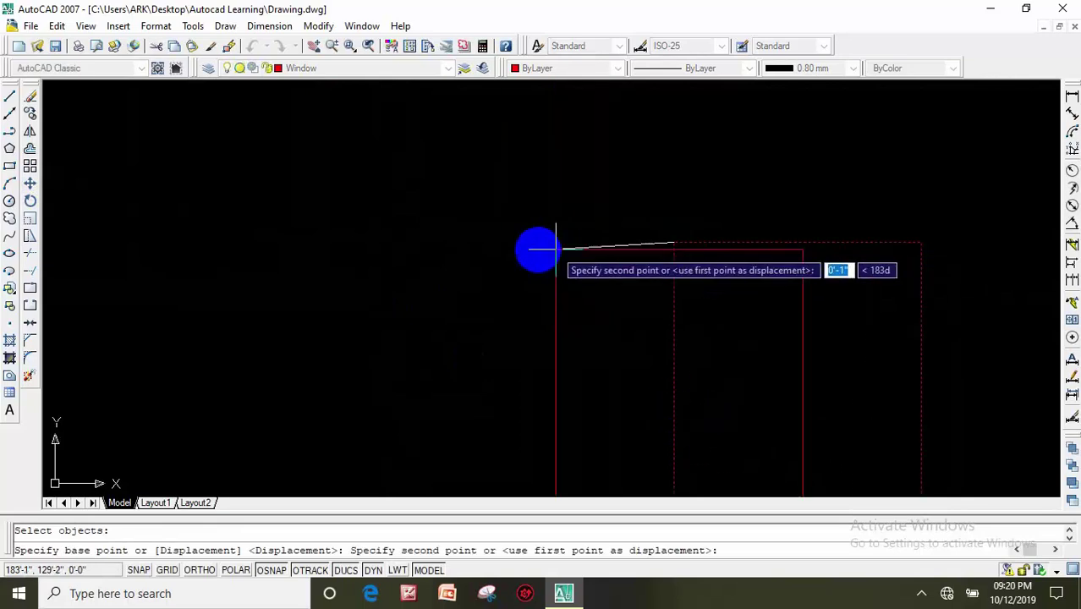
{"action": "scroll", "coordinate": [436, 132], "scroll_direction": "down", "scroll_amount": 3}
{"action": "mouse_move", "coordinate": [436, 133]}
{"action": "middle_mouse_down"}
{"action": "mouse_move", "coordinate": [518, 333]}
{"action": "mouse_move", "coordinate": [456, 336]}
{"action": "middle_mouse_up"}
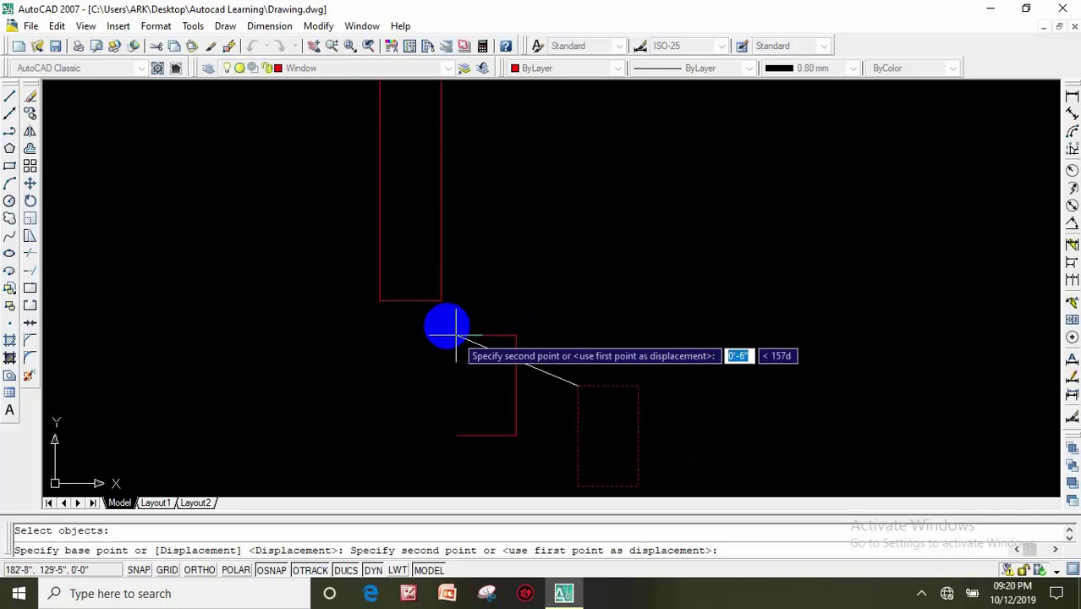
{"action": "scroll", "coordinate": [456, 336], "scroll_direction": "up", "scroll_amount": 3}
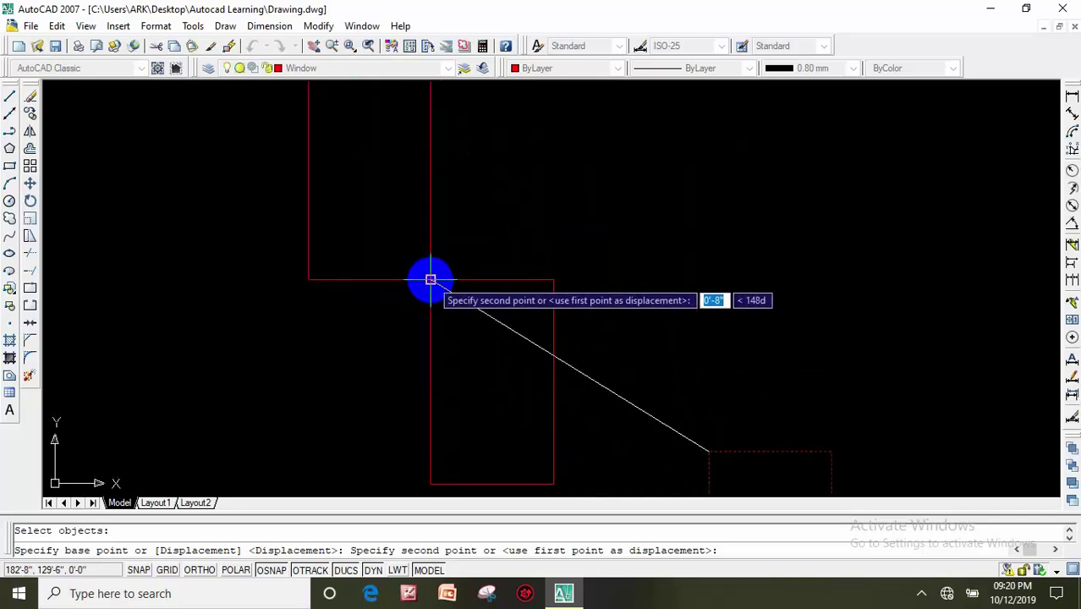
{"action": "left_click", "coordinate": [431, 279]}
{"action": "scroll", "coordinate": [507, 331], "scroll_direction": "down", "scroll_amount": 2}
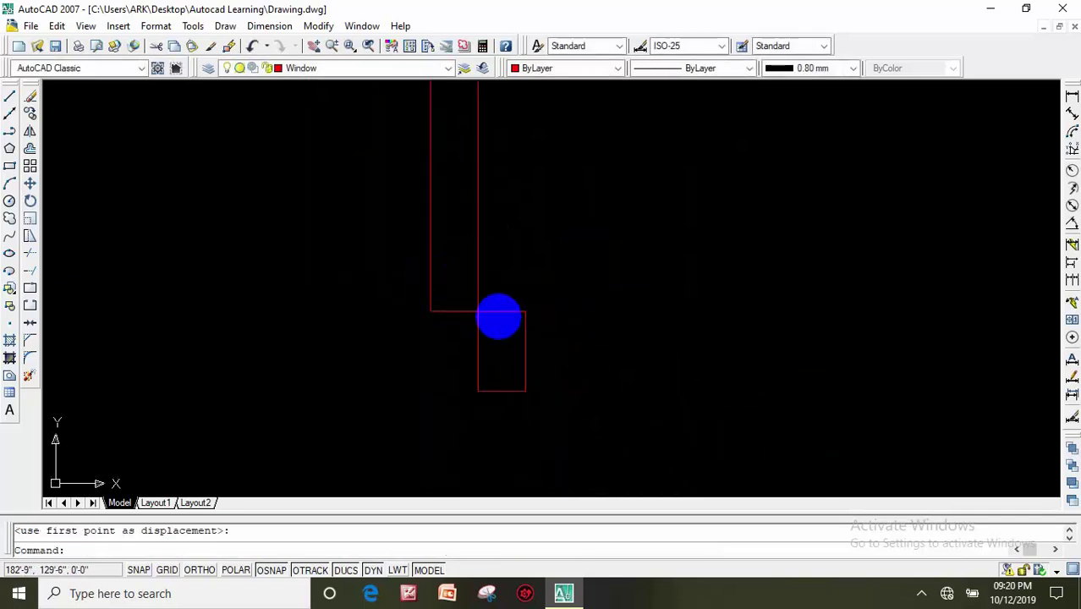
{"action": "scroll", "coordinate": [497, 314], "scroll_direction": "down", "scroll_amount": 2}
{"action": "middle_click_drag", "start_coordinate": [514, 281], "coordinate": [488, 317]}
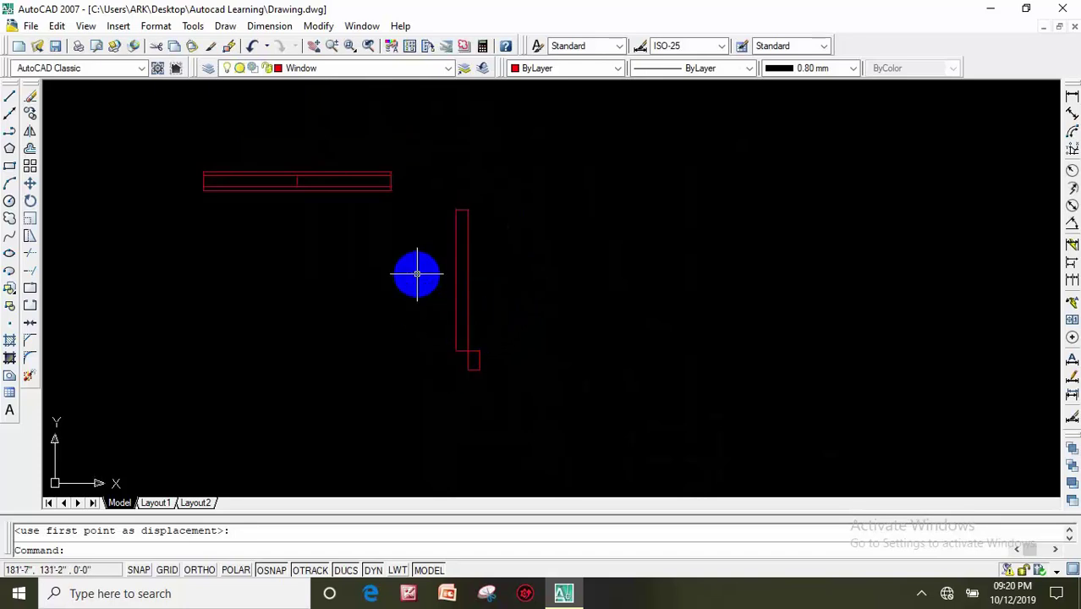
{"action": "scroll", "coordinate": [475, 364], "scroll_direction": "up", "scroll_amount": 2}
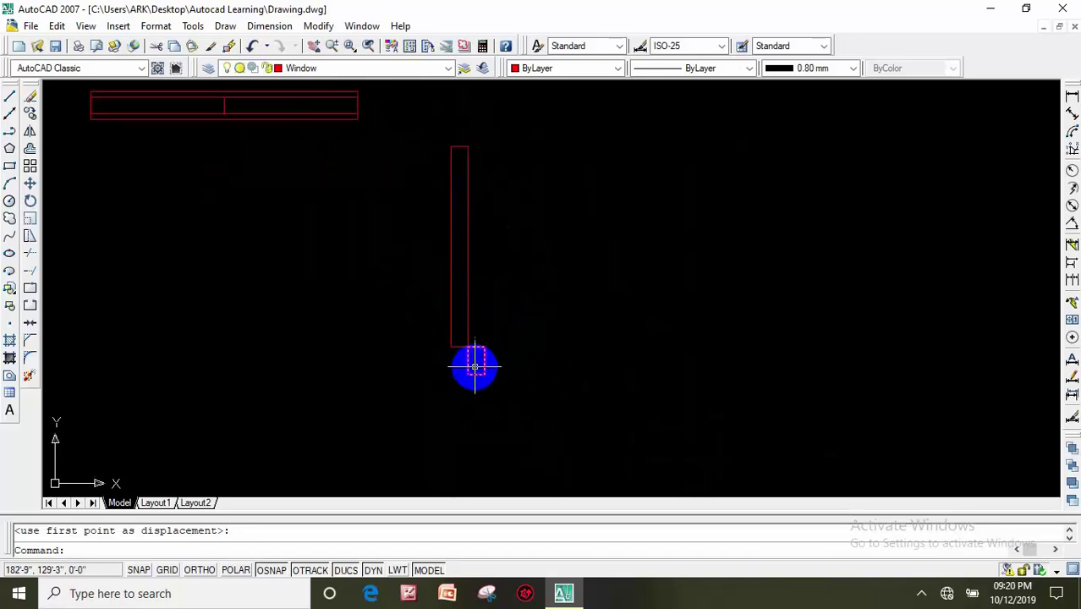
{"action": "scroll", "coordinate": [474, 366], "scroll_direction": "up", "scroll_amount": 1}
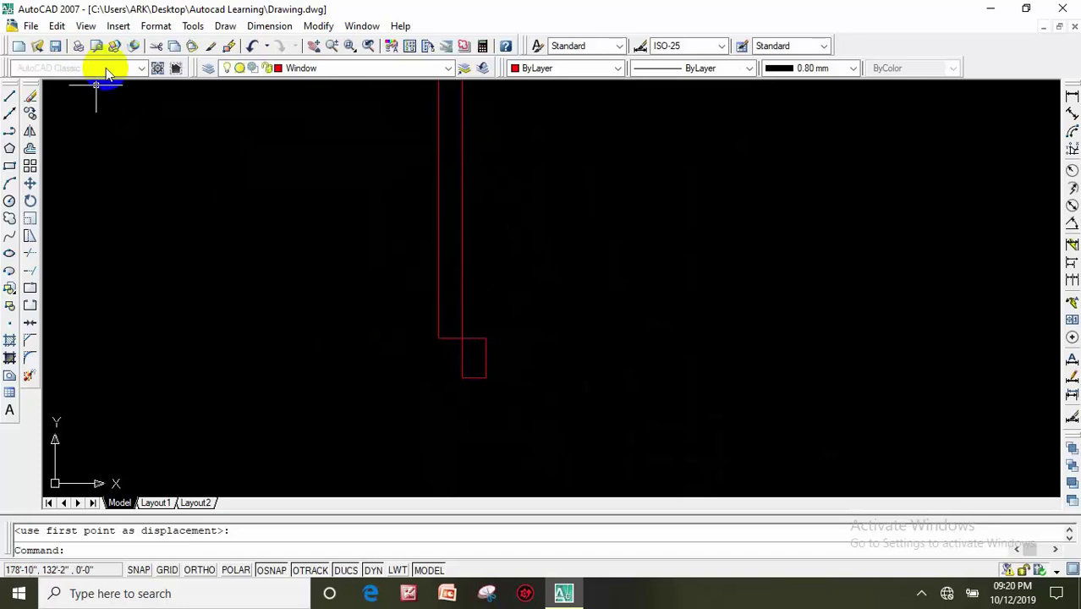
{"action": "left_click", "coordinate": [30, 113]}
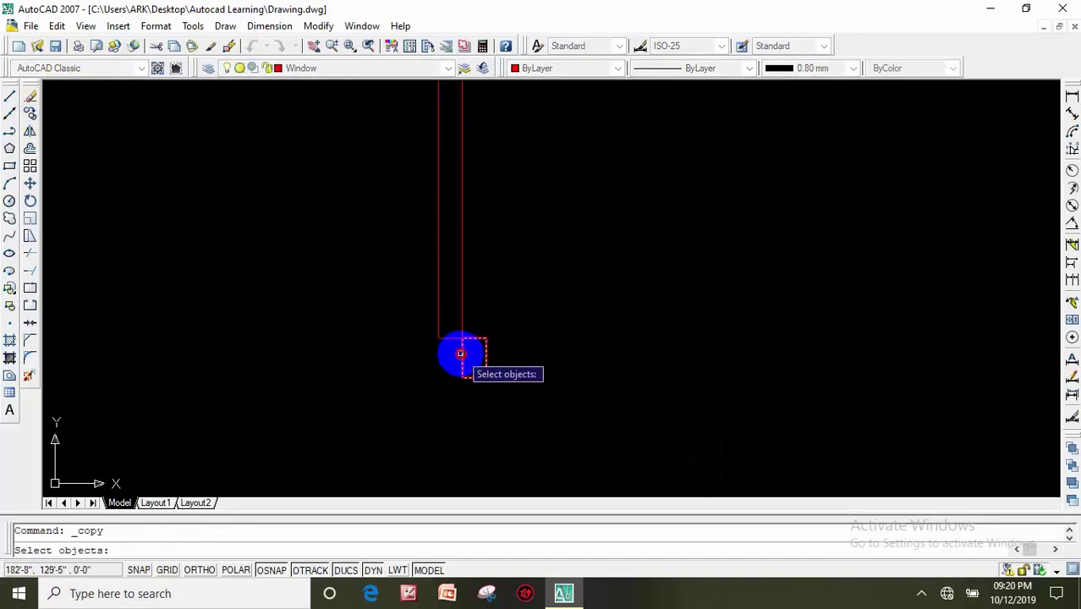
{"action": "key", "text": "Return"}
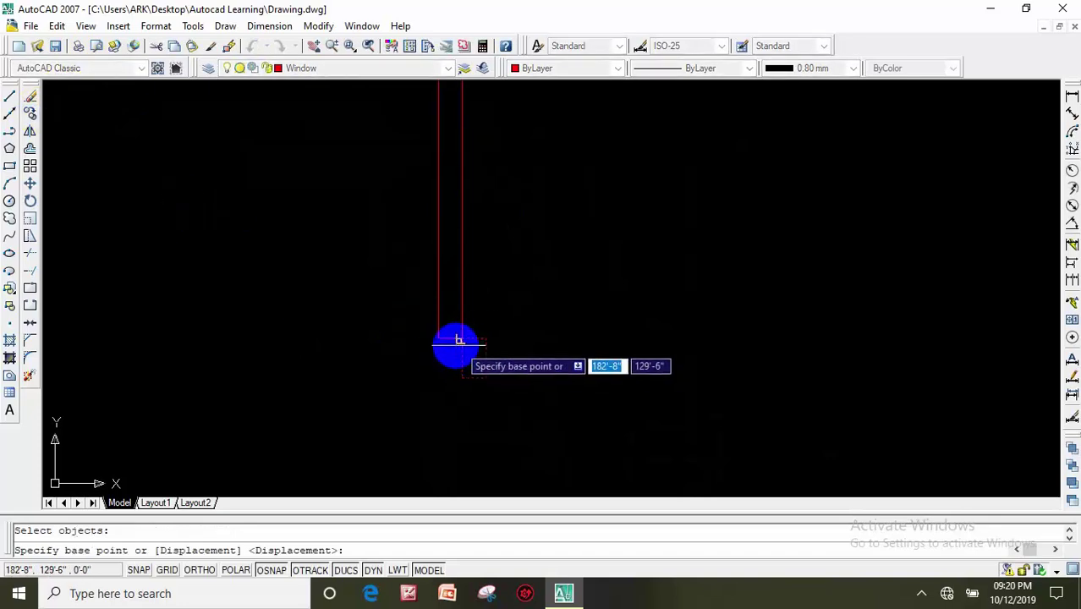
{"action": "left_click", "coordinate": [461, 339]}
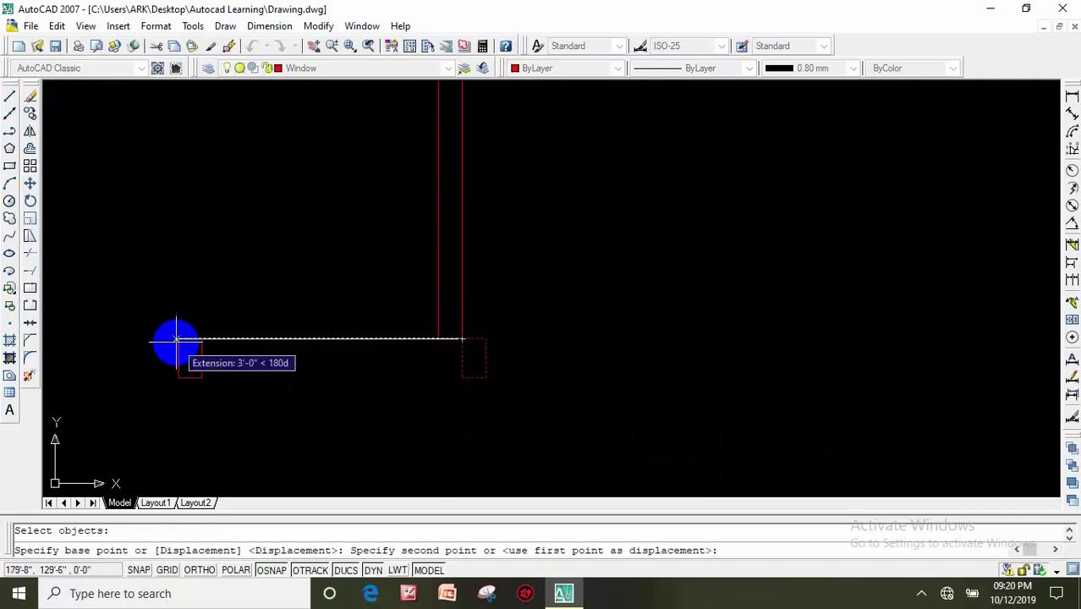
{"action": "type", "text": "3'6\""}
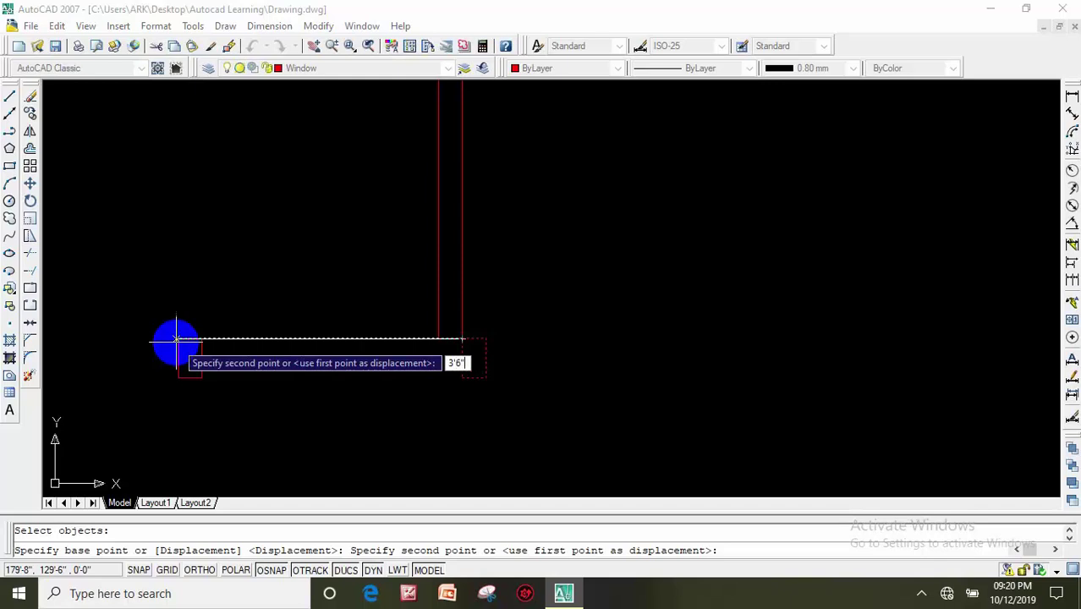
{"action": "key", "text": "Return"}
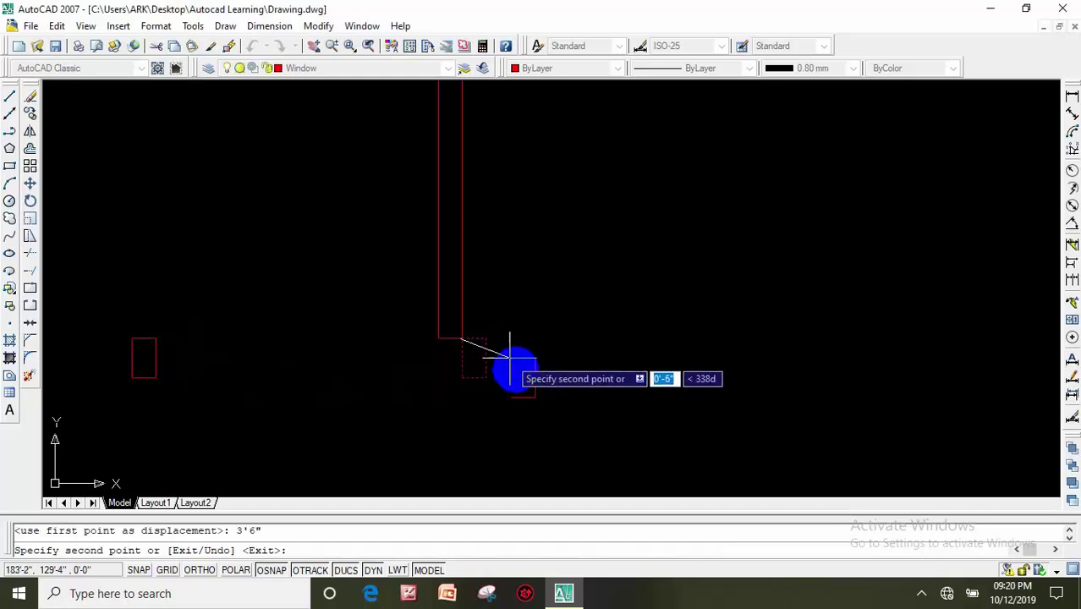
{"action": "key", "text": "Escape"}
{"action": "middle_click_drag", "start_coordinate": [331, 341], "coordinate": [402, 362]}
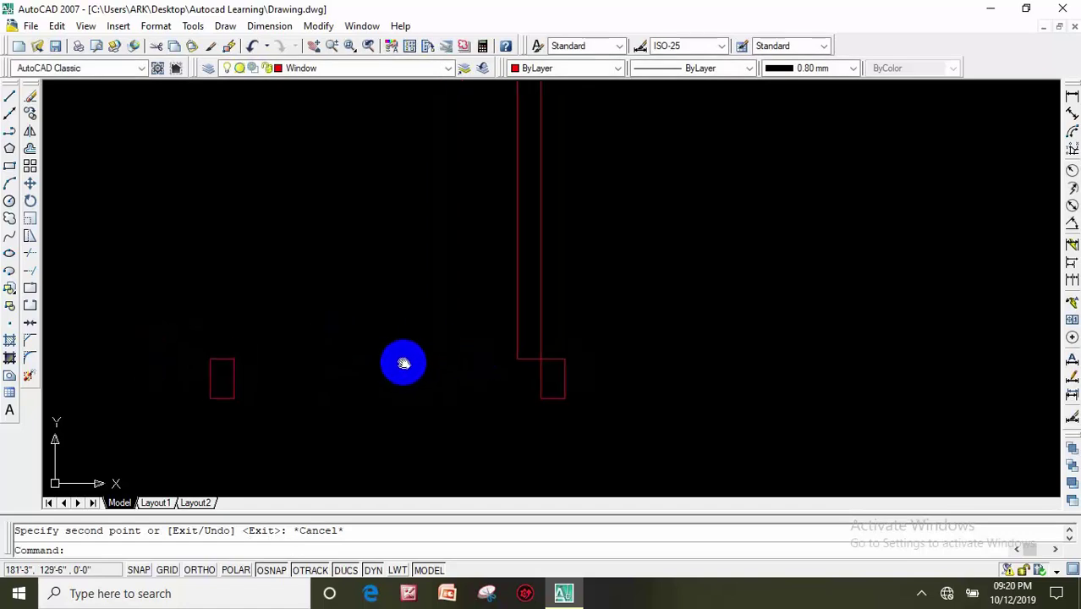
{"action": "scroll", "coordinate": [353, 371], "scroll_direction": "down", "scroll_amount": 2}
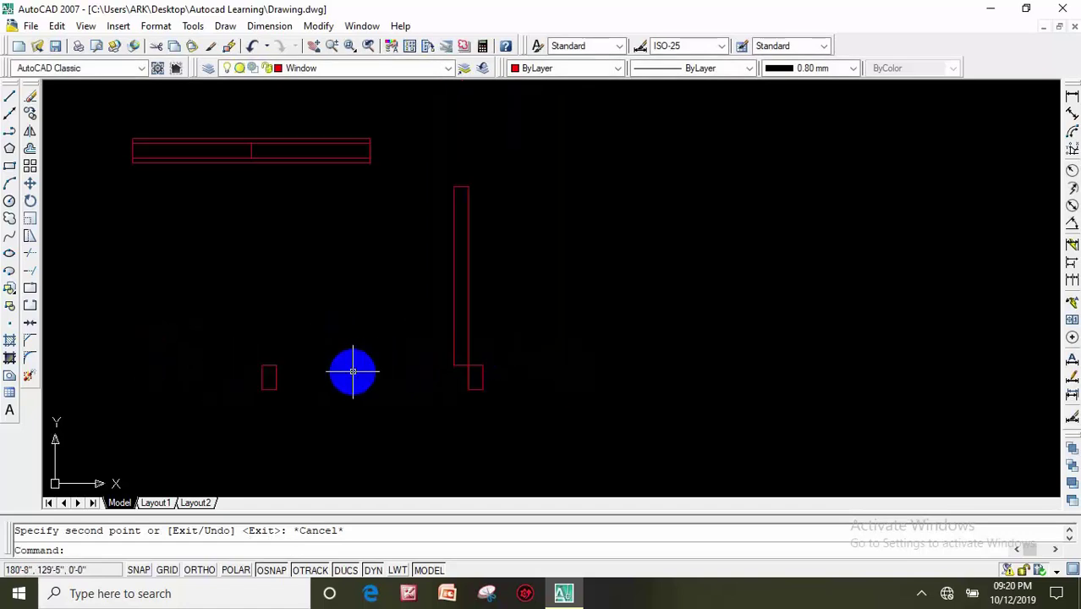
{"action": "middle_click_drag", "start_coordinate": [352, 368], "coordinate": [337, 371]}
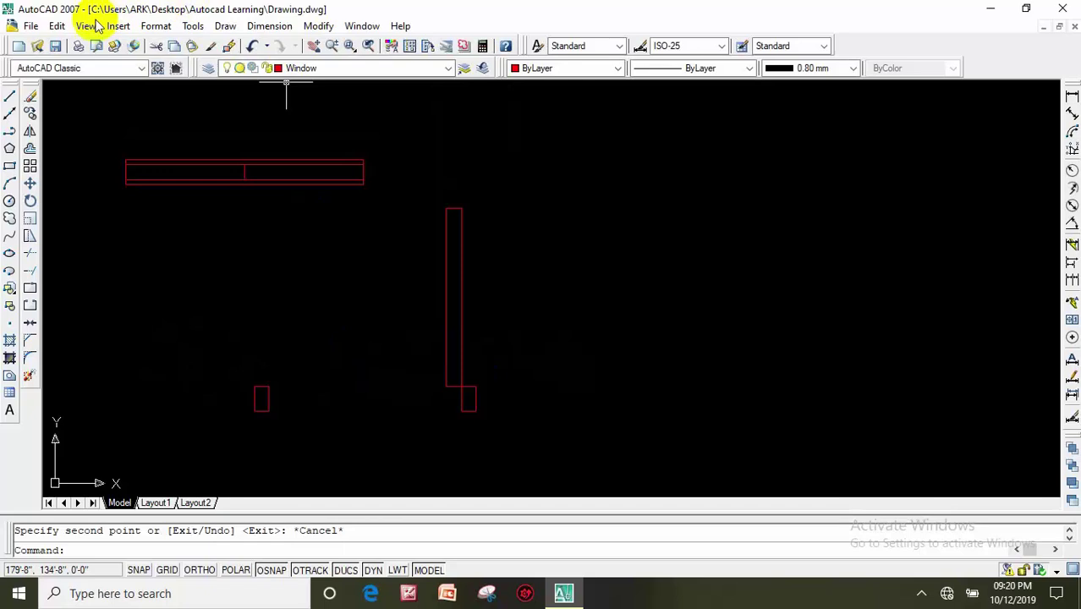
Draw a Center, Start, End arc from the door leaf's top to the left jamb.
{"action": "left_click", "coordinate": [228, 26]}
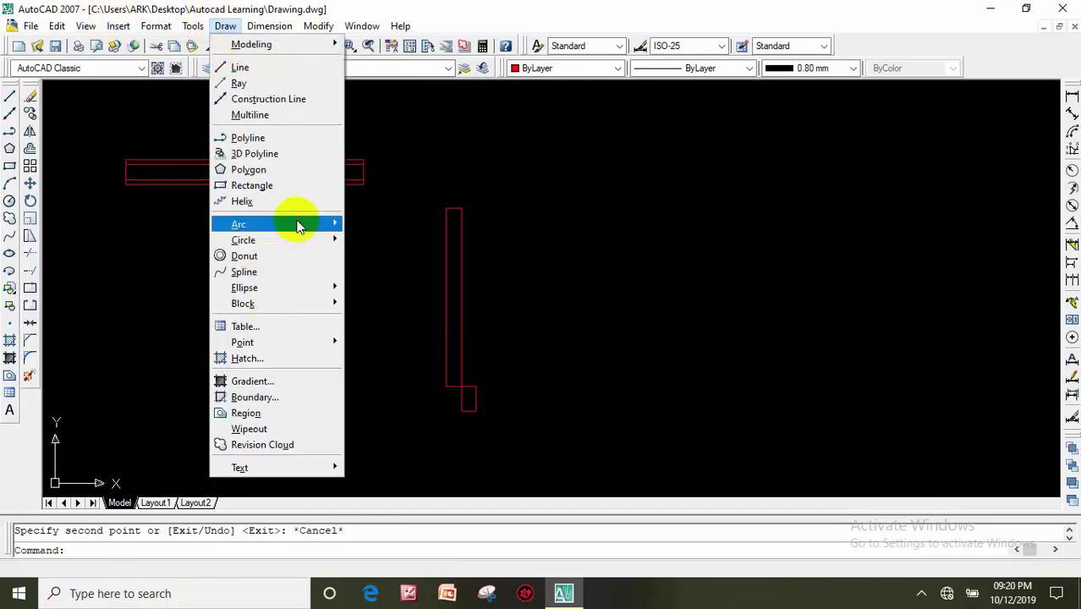
{"action": "mouse_move", "coordinate": [239, 225]}
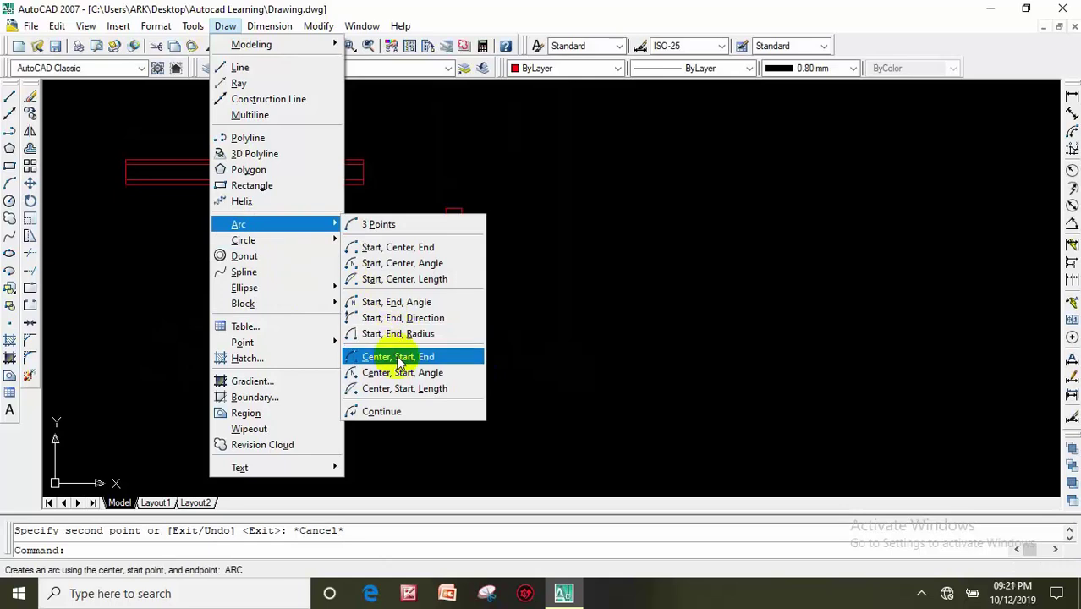
{"action": "left_click", "coordinate": [399, 359]}
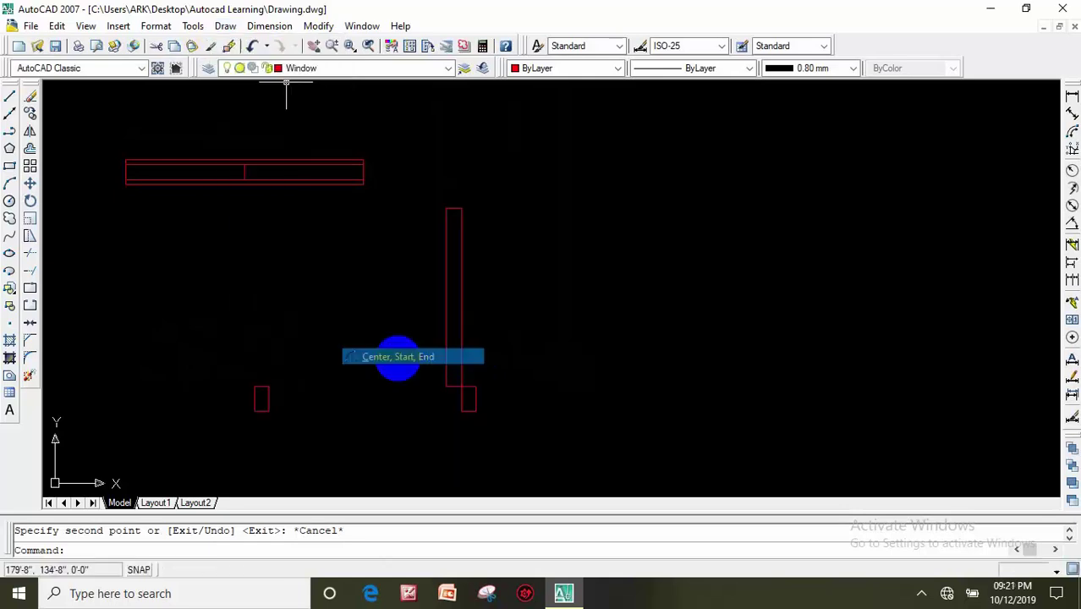
{"action": "left_click", "coordinate": [446, 388]}
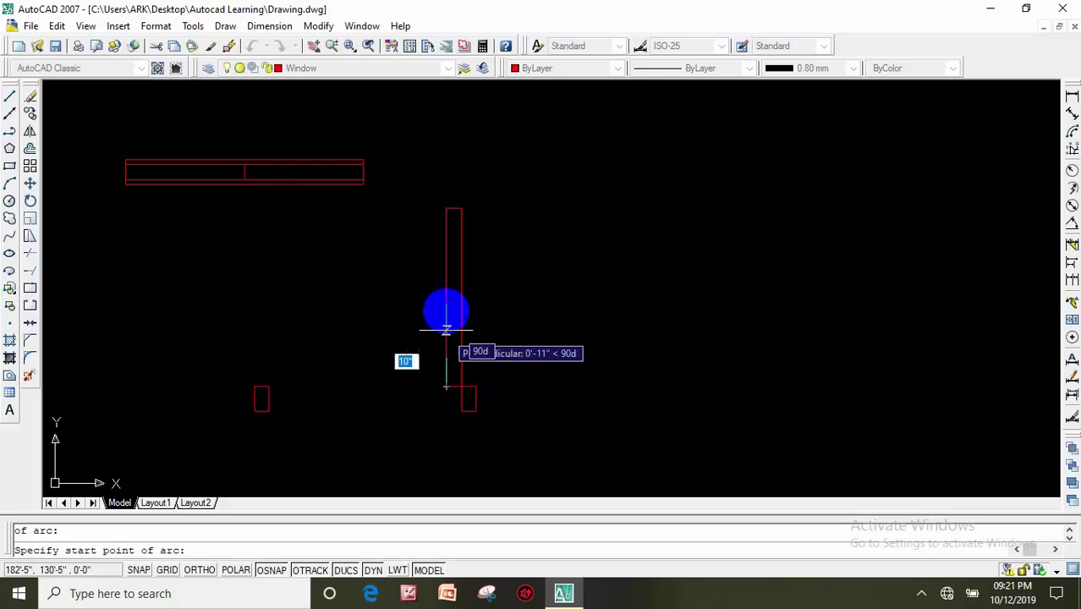
{"action": "left_click", "coordinate": [446, 208]}
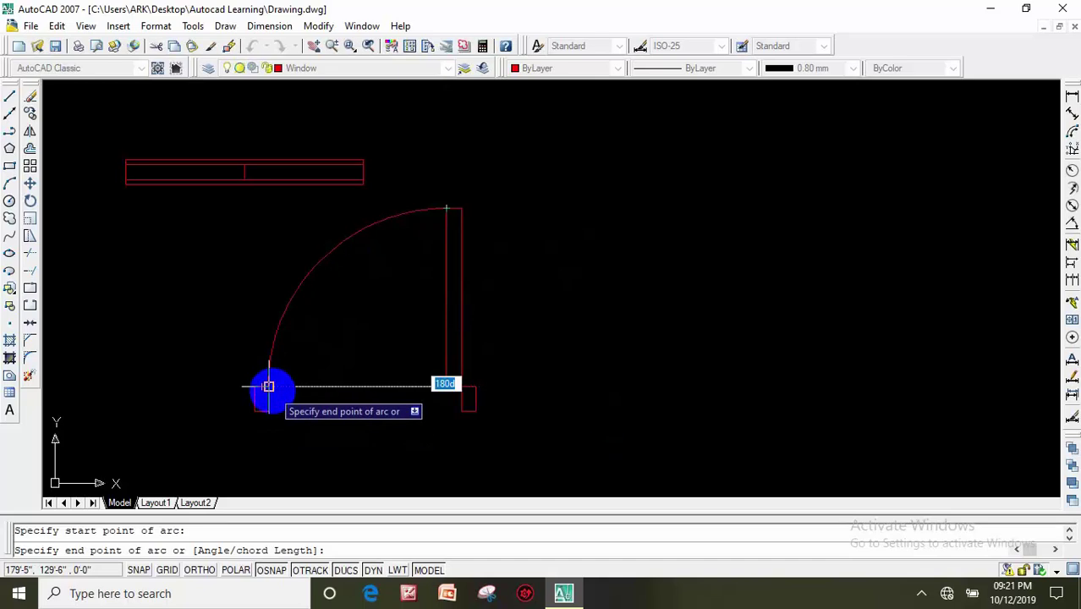
{"action": "left_click", "coordinate": [268, 387]}
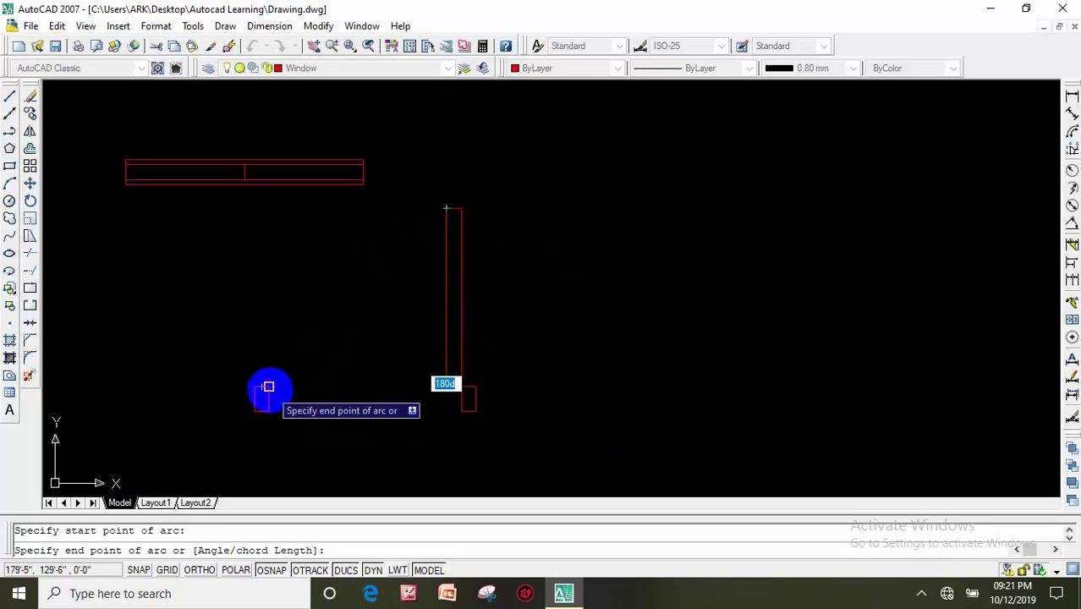
{"action": "scroll", "coordinate": [343, 407], "scroll_direction": "up", "scroll_amount": 3}
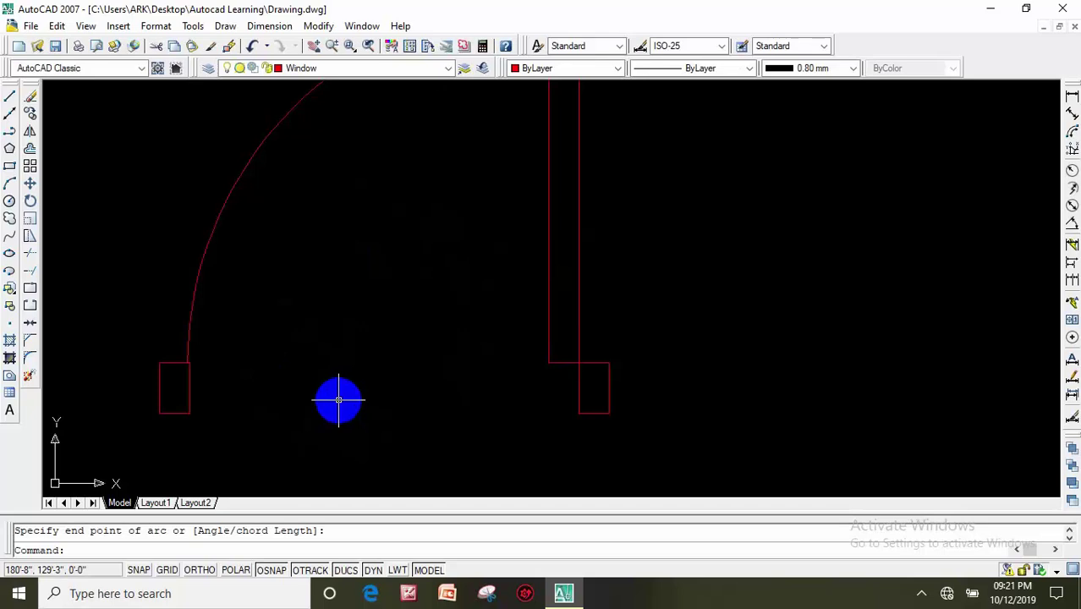
{"action": "scroll", "coordinate": [306, 373], "scroll_direction": "up", "scroll_amount": 2}
{"action": "scroll", "coordinate": [304, 373], "scroll_direction": "down", "scroll_amount": 3}
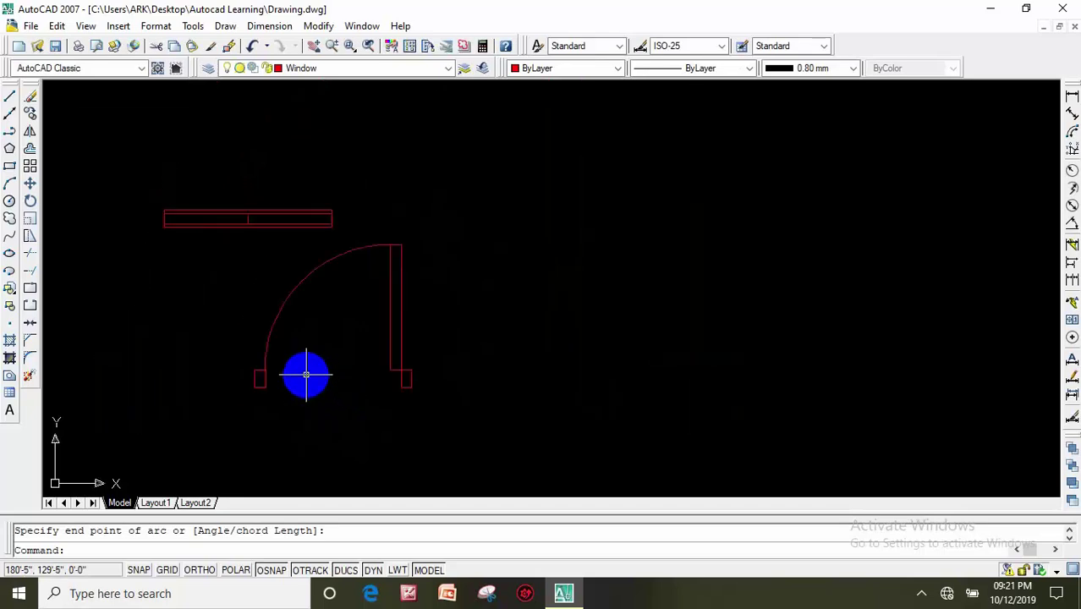
{"action": "middle_click_drag", "start_coordinate": [323, 365], "coordinate": [350, 357]}
{"action": "scroll", "coordinate": [347, 355], "scroll_direction": "down", "scroll_amount": 1}
{"action": "scroll", "coordinate": [347, 356], "scroll_direction": "down", "scroll_amount": 1}
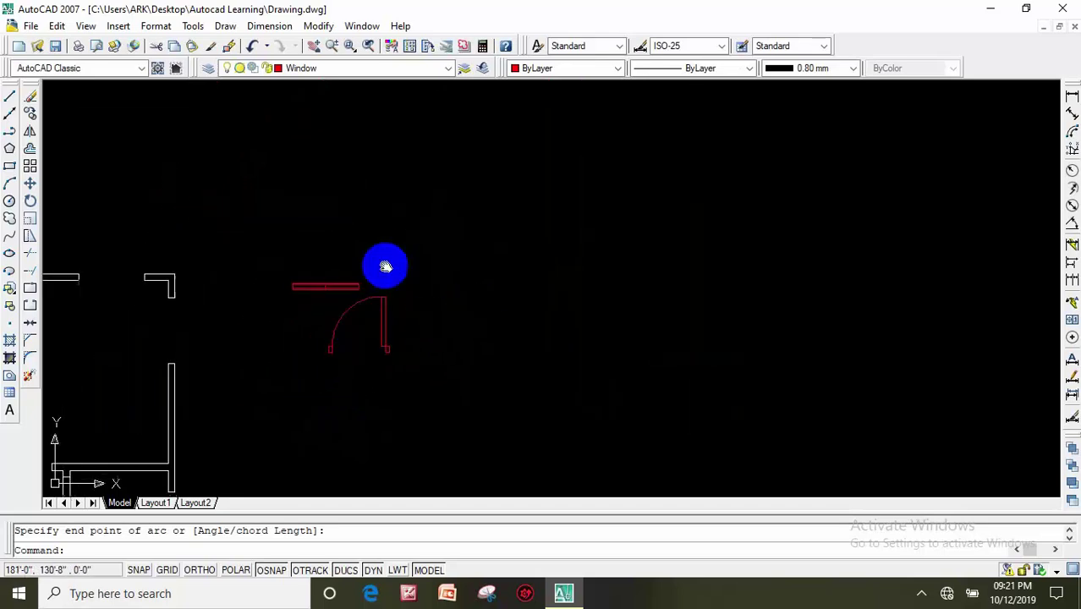
{"action": "middle_click_drag", "start_coordinate": [383, 265], "coordinate": [536, 241]}
{"action": "mouse_move", "coordinate": [384, 241]}
{"action": "middle_mouse_down"}
{"action": "mouse_move", "coordinate": [499, 242]}
{"action": "mouse_move", "coordinate": [499, 220]}
{"action": "middle_mouse_up"}
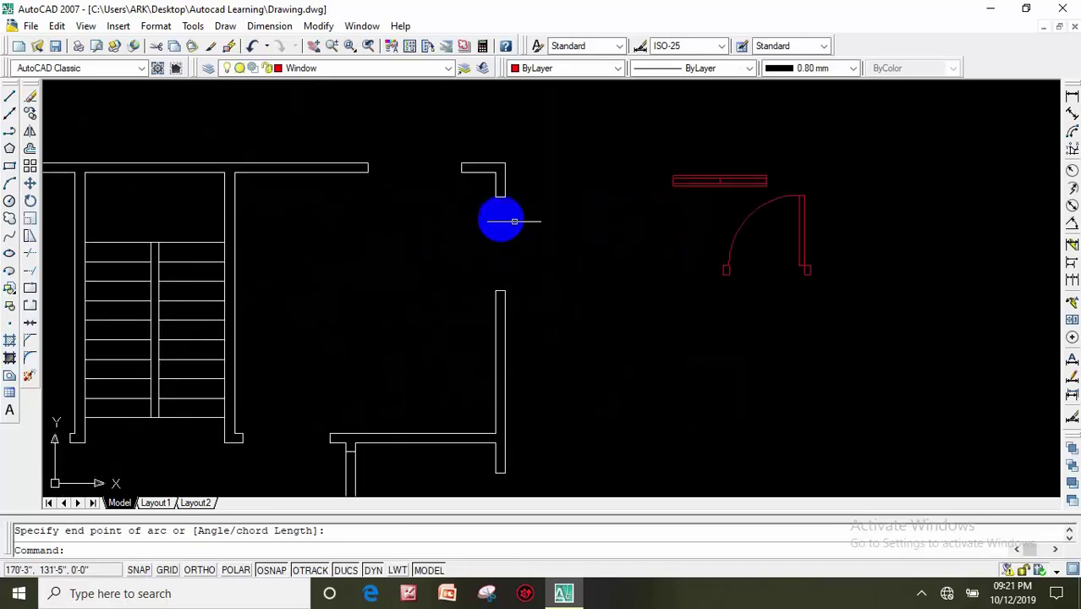
{"action": "scroll", "coordinate": [386, 234], "scroll_direction": "down", "scroll_amount": 2}
{"action": "middle_click_drag", "start_coordinate": [386, 235], "coordinate": [483, 225]}
{"action": "scroll", "coordinate": [458, 219], "scroll_direction": "up", "scroll_amount": 3}
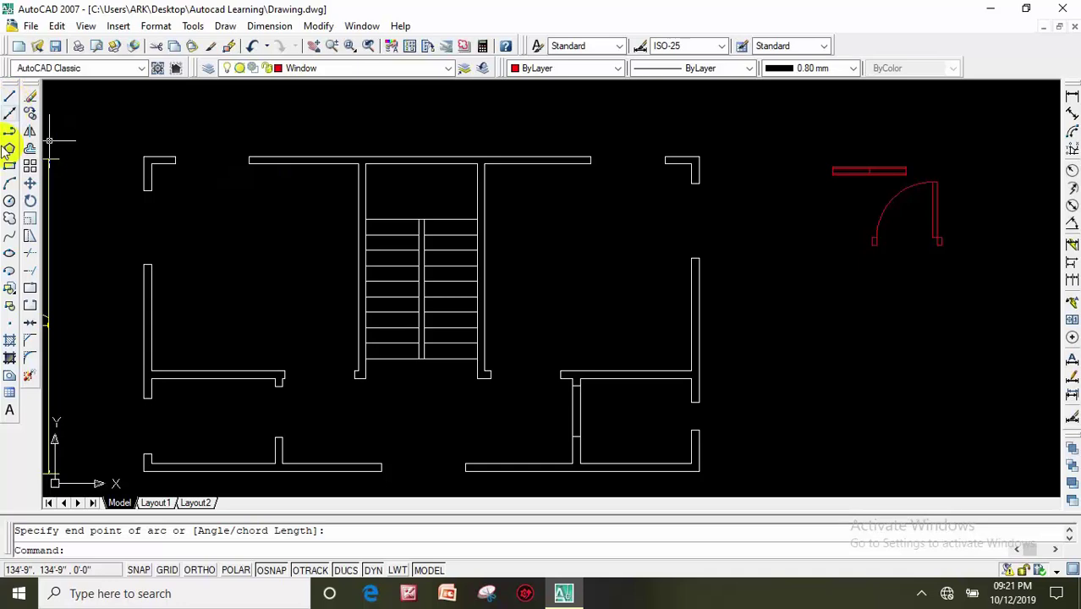
Copy the red window into the right and left openings of the top wall.
{"action": "left_click", "coordinate": [31, 115]}
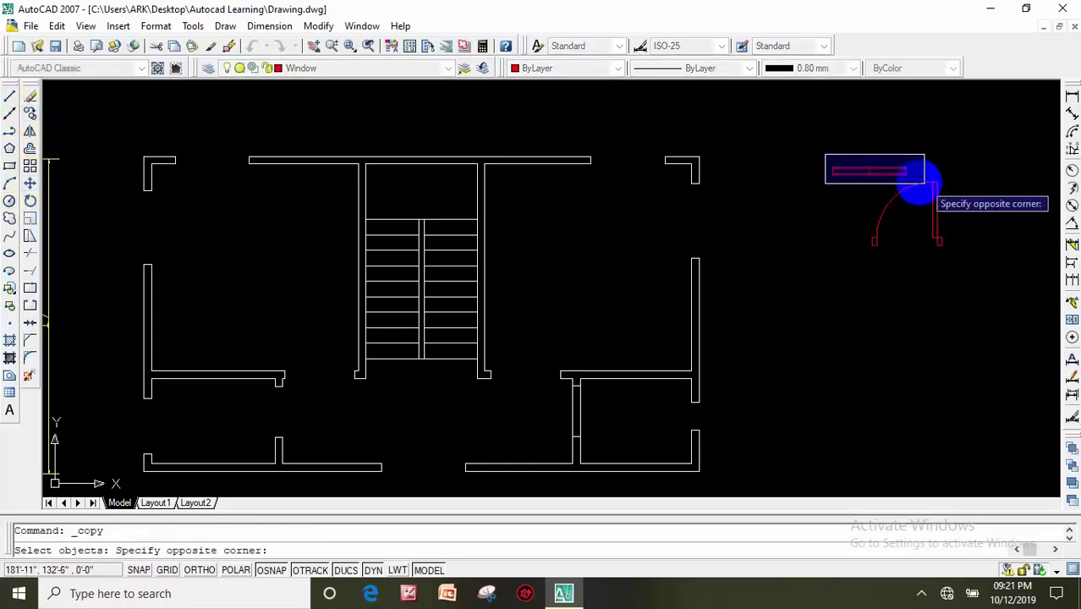
{"action": "left_click", "coordinate": [925, 182]}
{"action": "key", "text": "Return"}
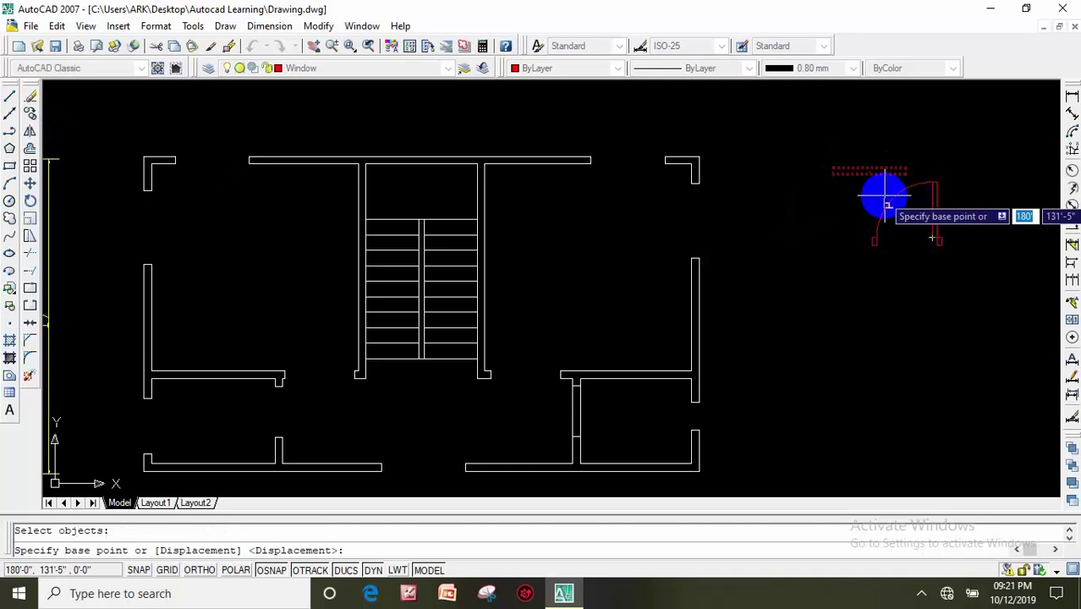
{"action": "scroll", "coordinate": [869, 194], "scroll_direction": "up", "scroll_amount": 3}
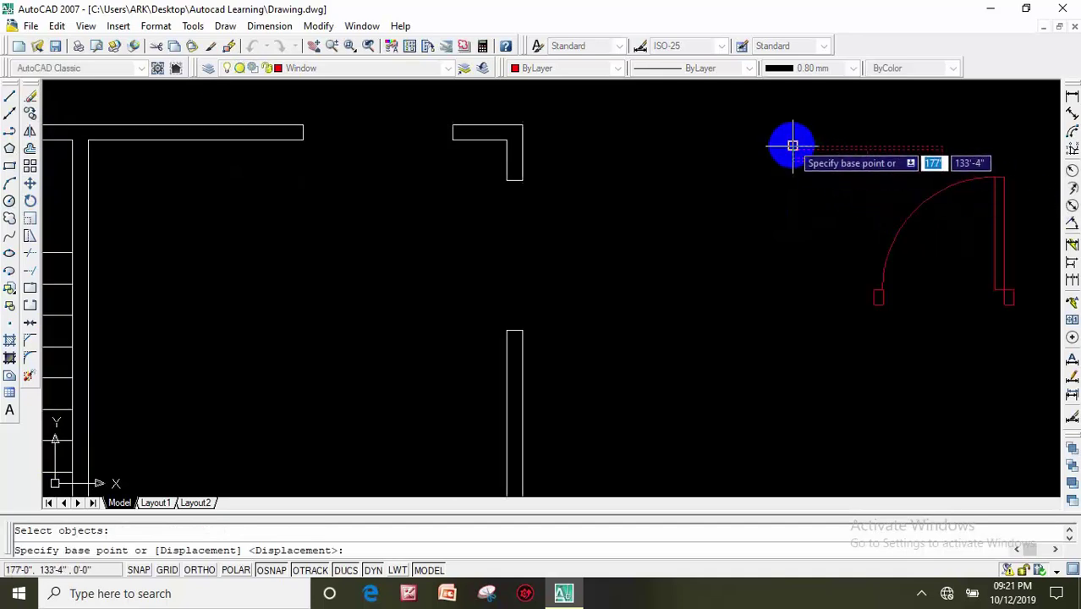
{"action": "left_click", "coordinate": [792, 146]}
{"action": "middle_click_drag", "start_coordinate": [472, 172], "coordinate": [761, 183]}
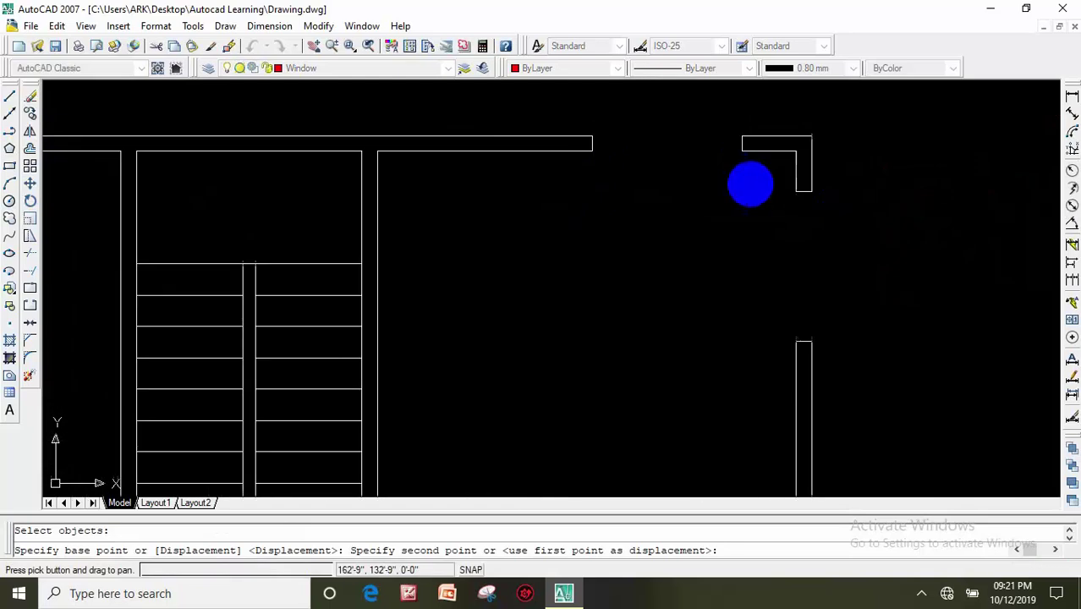
{"action": "scroll", "coordinate": [626, 137], "scroll_direction": "up", "scroll_amount": 2}
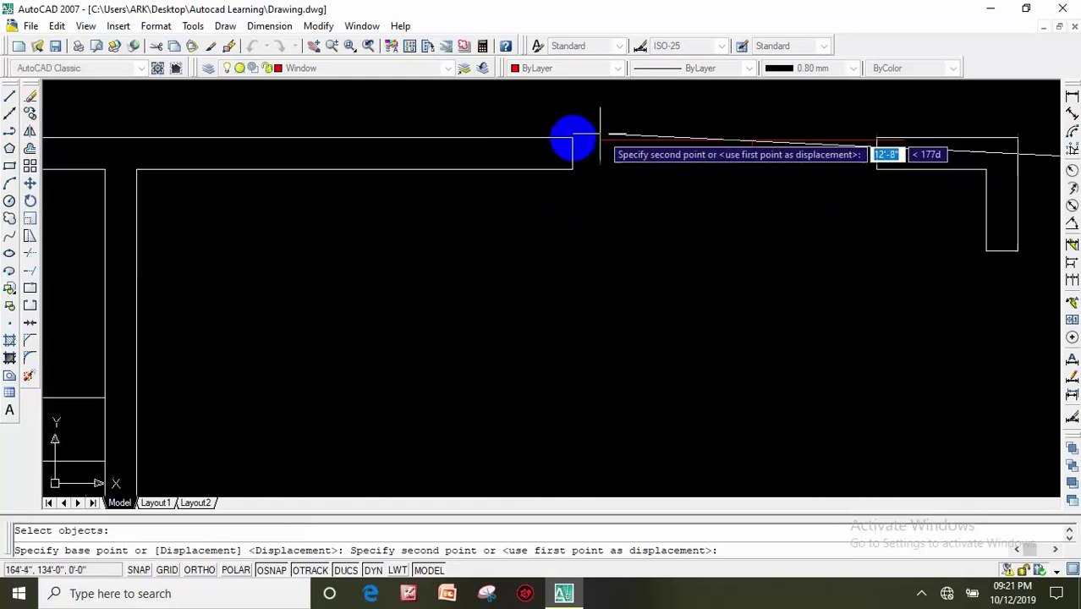
{"action": "left_click", "coordinate": [558, 136]}
{"action": "scroll", "coordinate": [398, 224], "scroll_direction": "down", "scroll_amount": 2}
{"action": "middle_click_drag", "start_coordinate": [379, 230], "coordinate": [719, 215]}
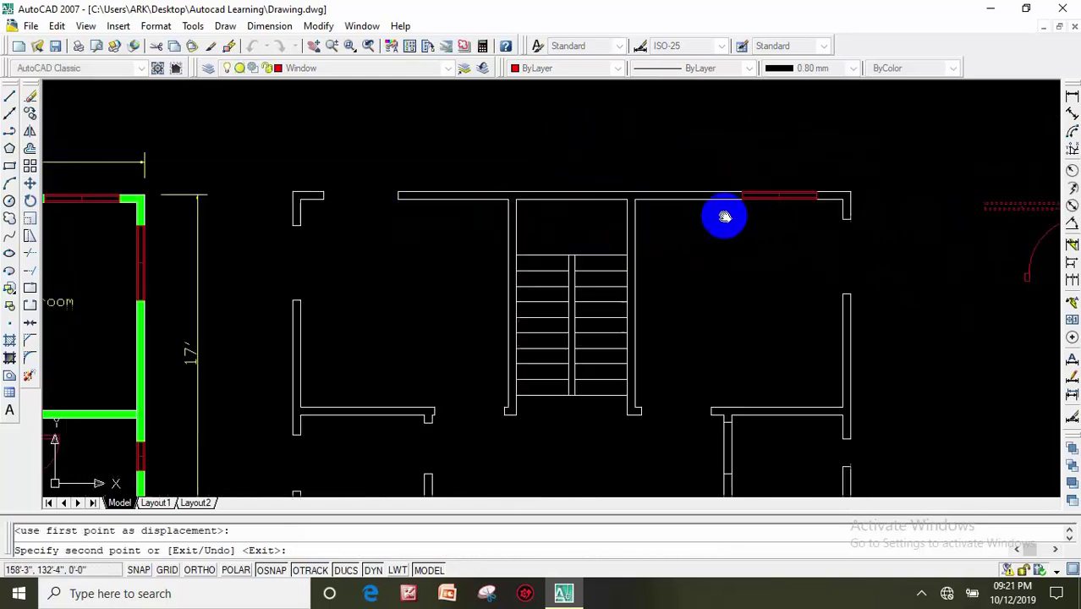
{"action": "middle_click_drag", "start_coordinate": [290, 167], "coordinate": [375, 165]}
{"action": "scroll", "coordinate": [374, 167], "scroll_direction": "up", "scroll_amount": 2}
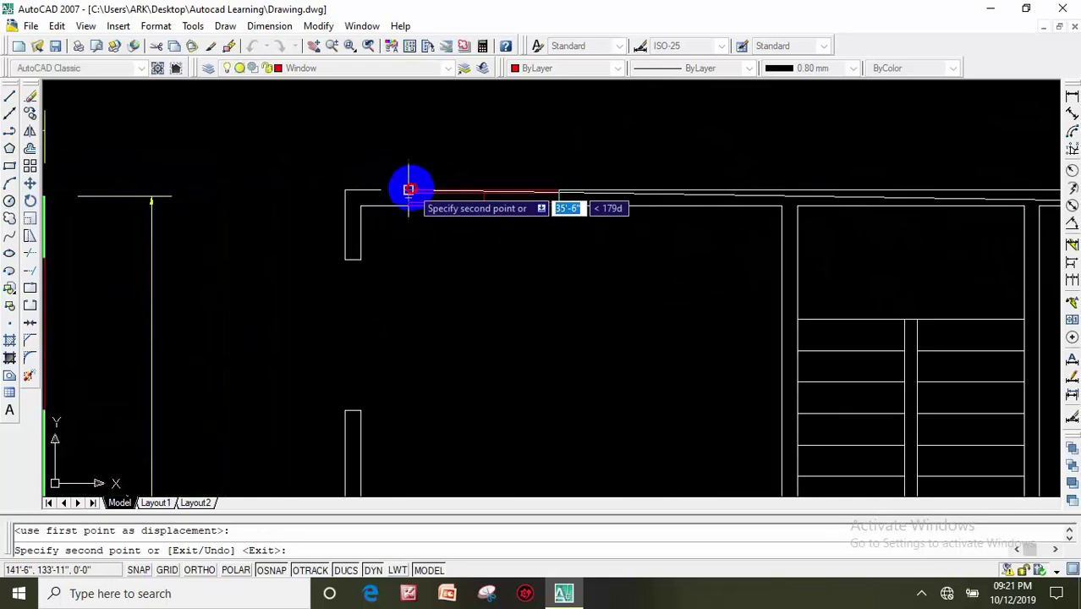
{"action": "left_click", "coordinate": [408, 190]}
{"action": "scroll", "coordinate": [357, 309], "scroll_direction": "down", "scroll_amount": 3}
{"action": "scroll", "coordinate": [224, 236], "scroll_direction": "down", "scroll_amount": 1}
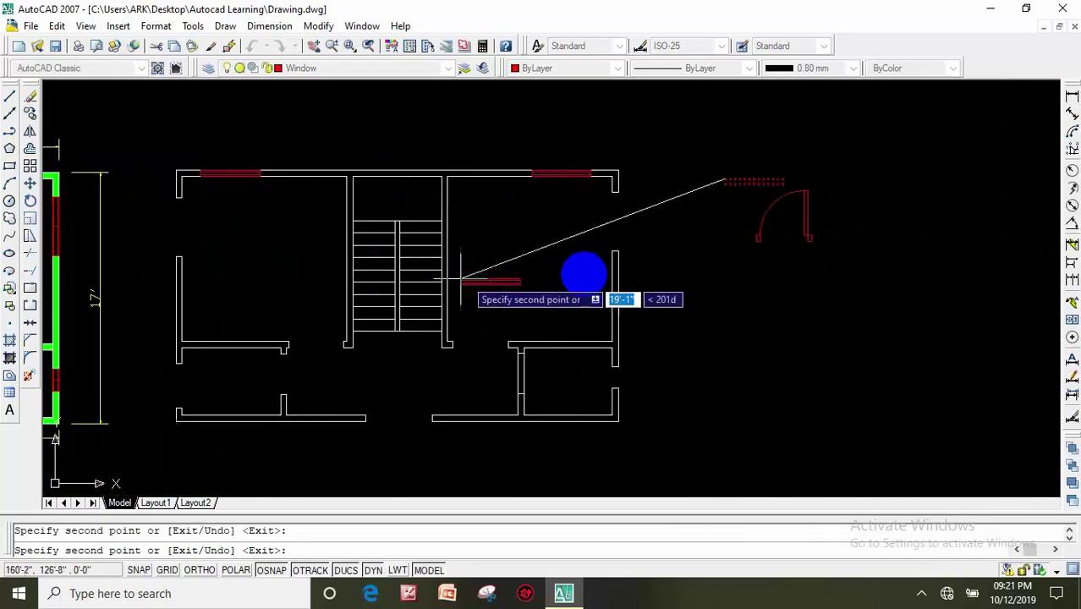
{"action": "middle_click_drag", "start_coordinate": [625, 275], "coordinate": [617, 287]}
{"action": "key", "text": "Escape"}
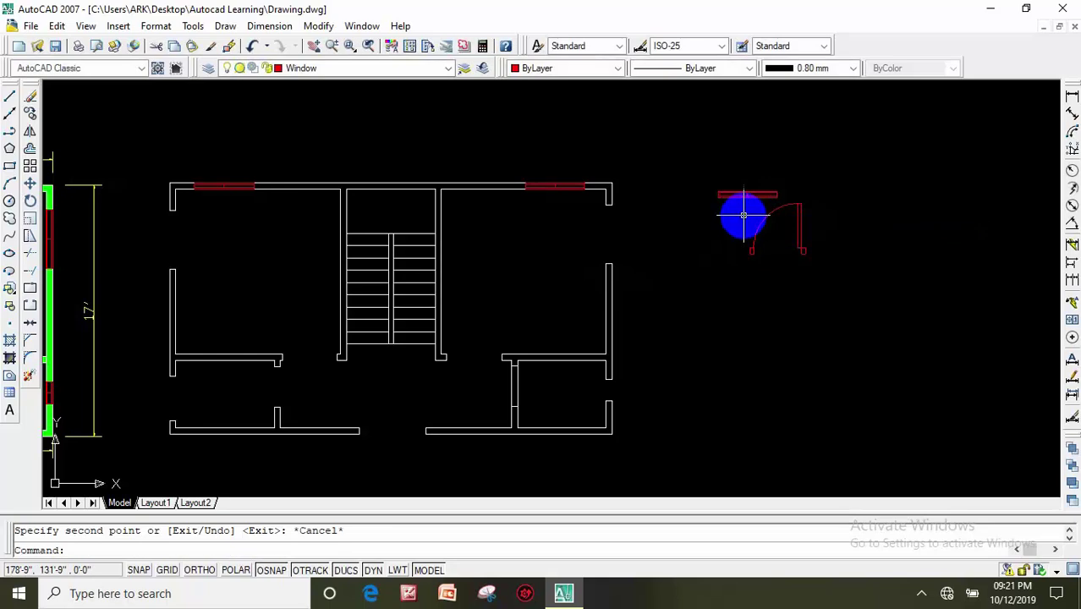
{"action": "scroll", "coordinate": [712, 194], "scroll_direction": "up", "scroll_amount": 2}
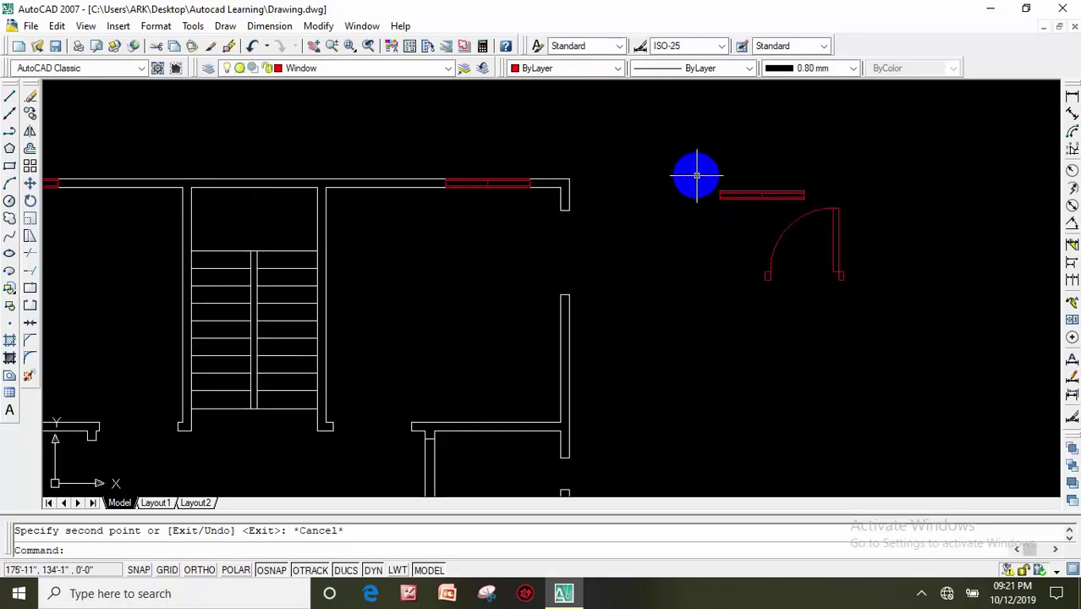
Rotate the spare red window 270° about its left end so it stands vertically.
{"action": "left_click", "coordinate": [818, 203]}
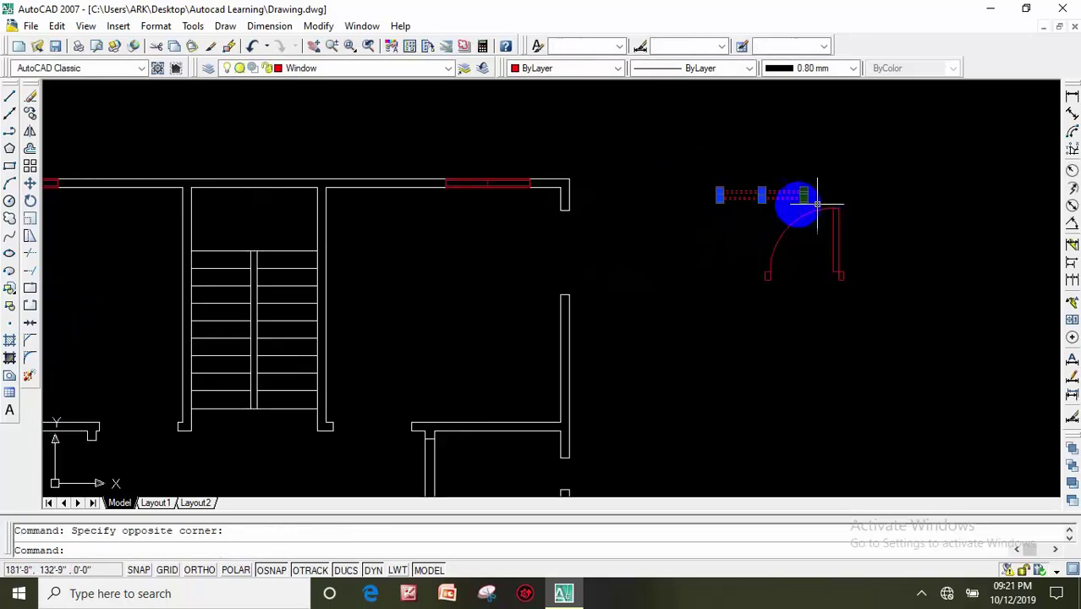
{"action": "left_click", "coordinate": [31, 202]}
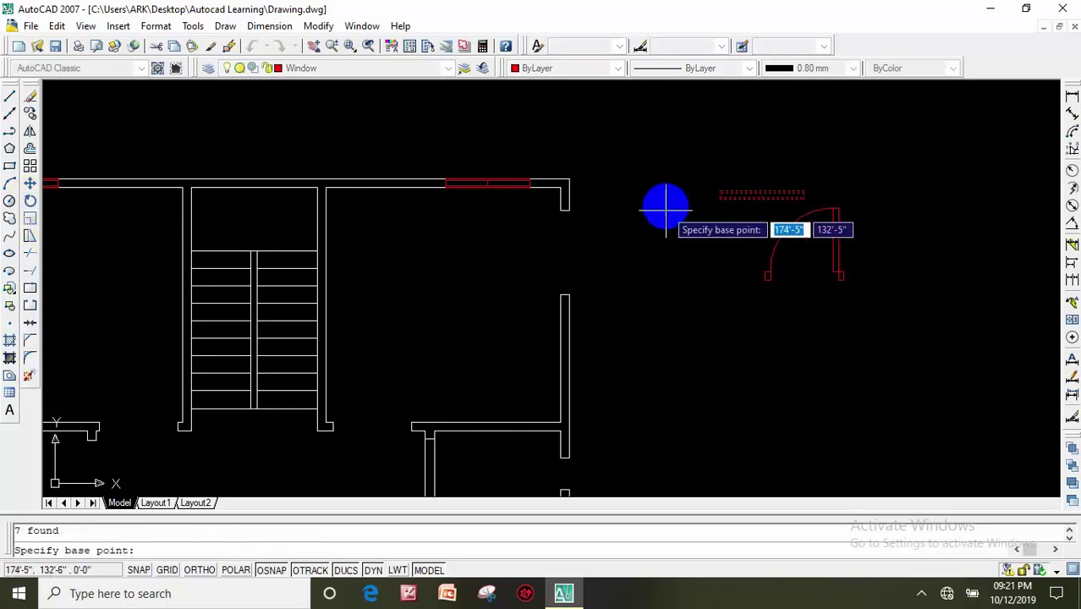
{"action": "left_click", "coordinate": [720, 190]}
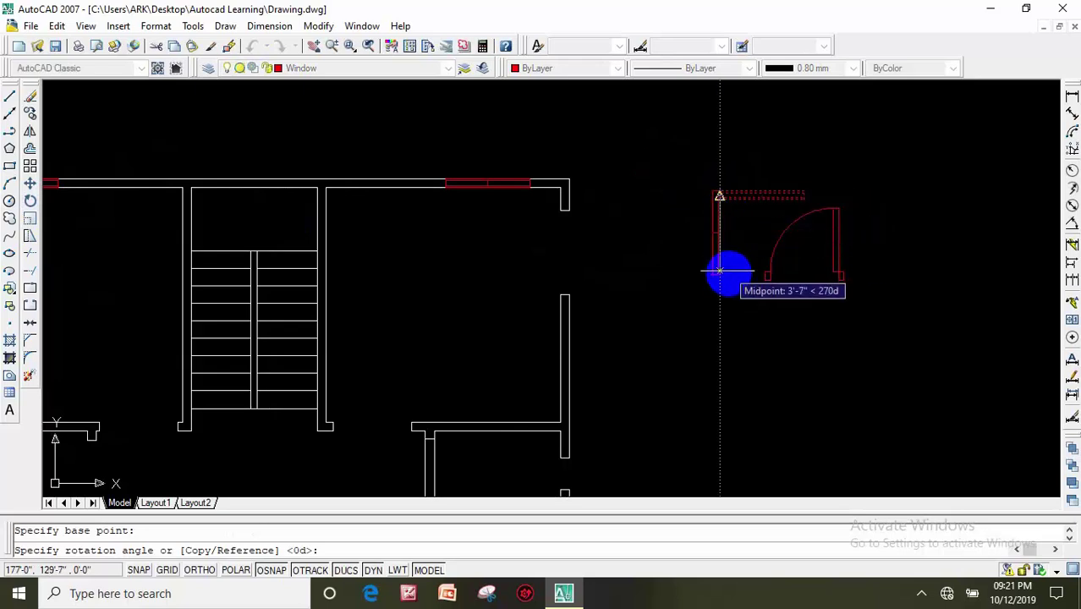
{"action": "left_click", "coordinate": [722, 278]}
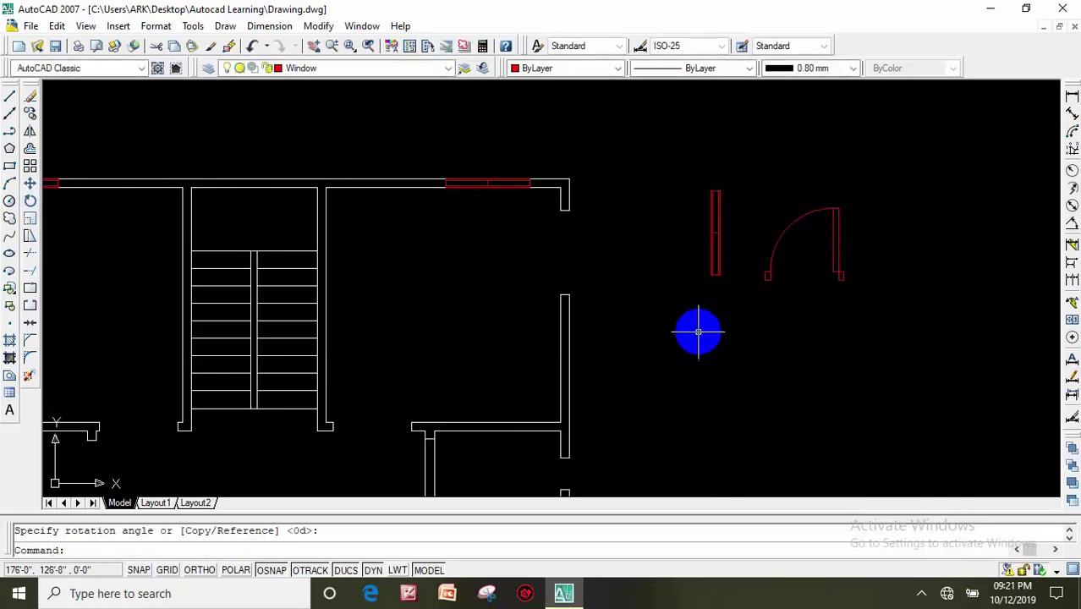
{"action": "left_click", "coordinate": [690, 138]}
Copy the vertical red window onto the left room's left wall.
{"action": "left_click", "coordinate": [743, 300]}
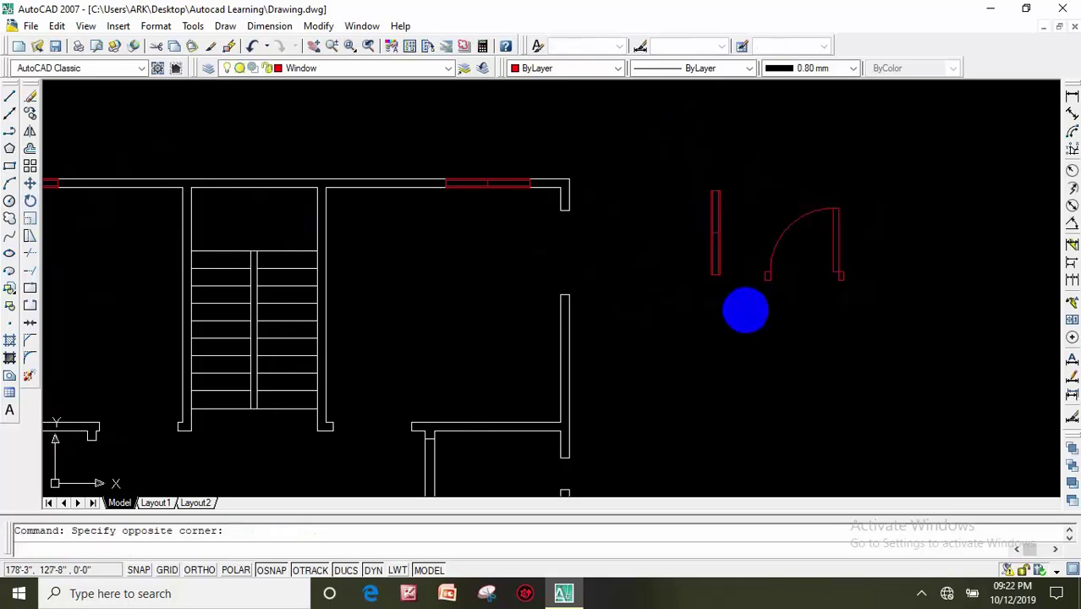
{"action": "left_click", "coordinate": [30, 113]}
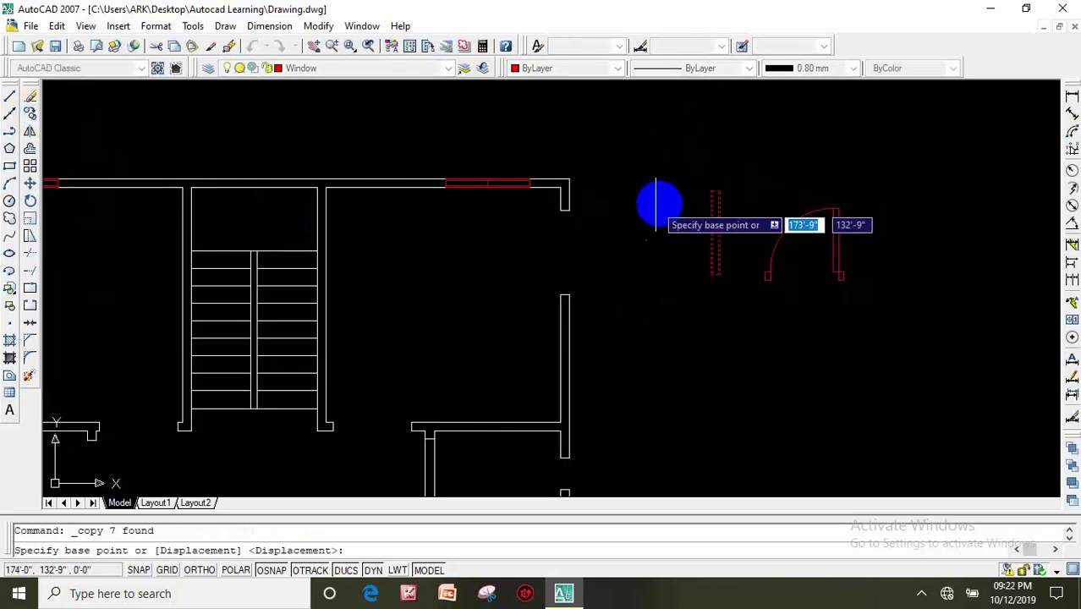
{"action": "scroll", "coordinate": [725, 194], "scroll_direction": "up", "scroll_amount": 4}
{"action": "left_click", "coordinate": [729, 191]}
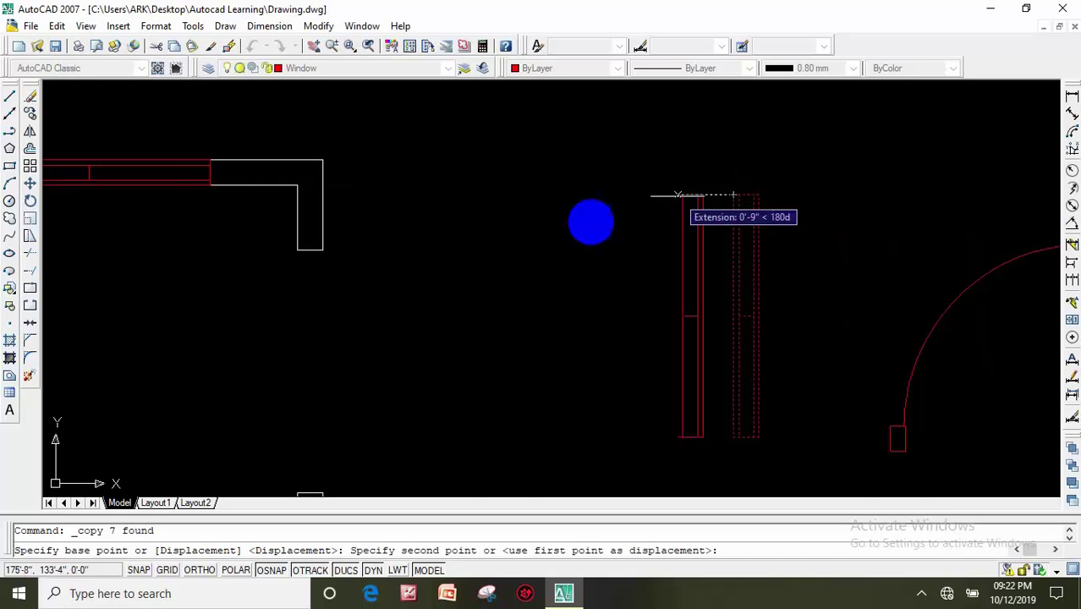
{"action": "middle_click_drag", "start_coordinate": [513, 181], "coordinate": [616, 103]}
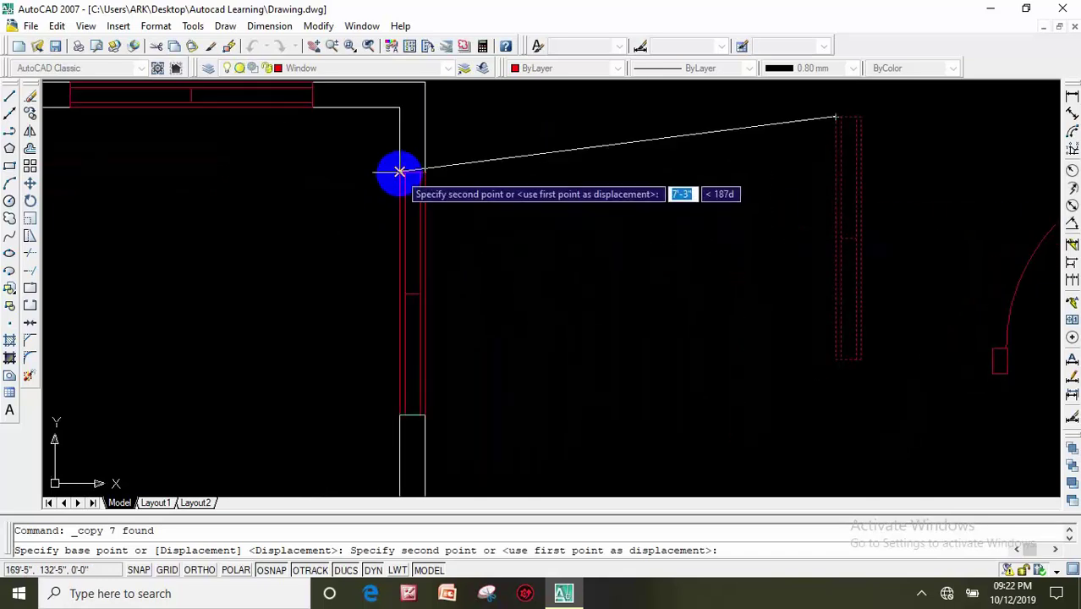
{"action": "scroll", "coordinate": [254, 222], "scroll_direction": "down", "scroll_amount": 2}
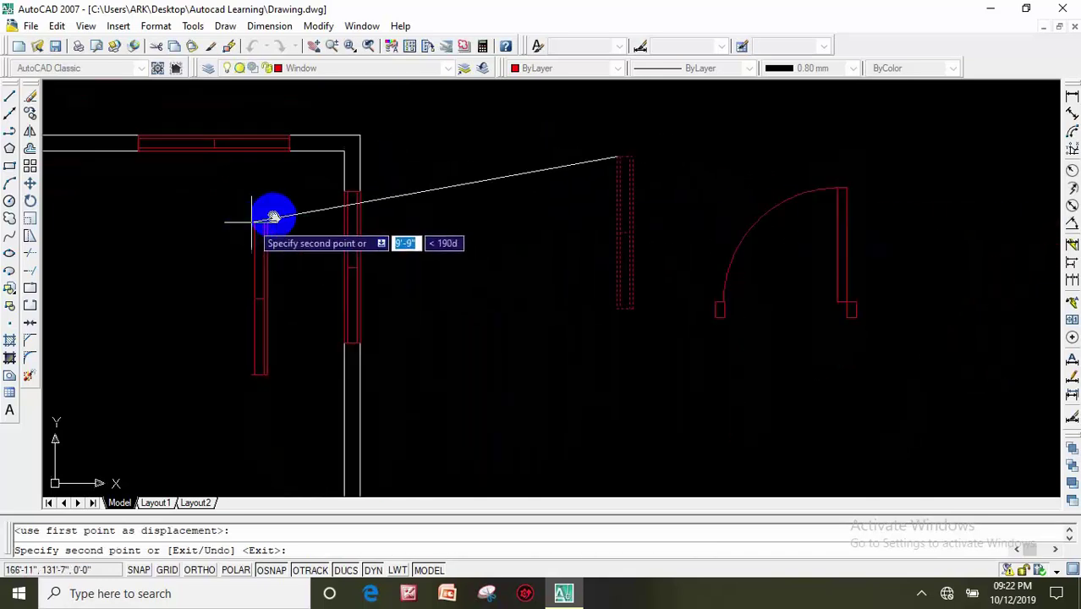
{"action": "scroll", "coordinate": [405, 188], "scroll_direction": "down", "scroll_amount": 2}
{"action": "scroll", "coordinate": [285, 213], "scroll_direction": "down", "scroll_amount": 2}
{"action": "scroll", "coordinate": [156, 234], "scroll_direction": "down", "scroll_amount": 2}
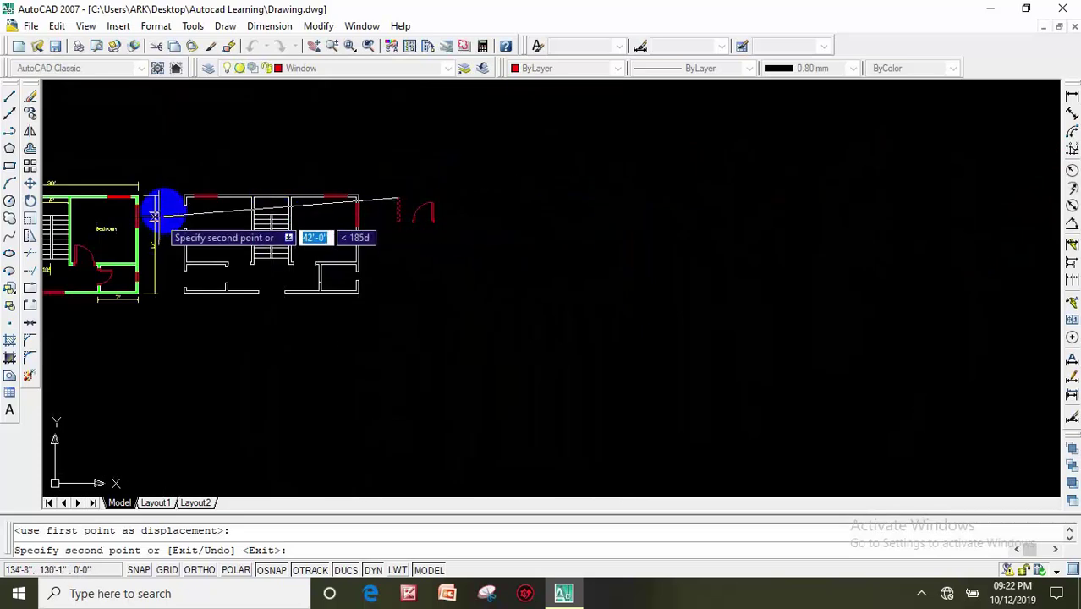
{"action": "scroll", "coordinate": [154, 217], "scroll_direction": "up", "scroll_amount": 5}
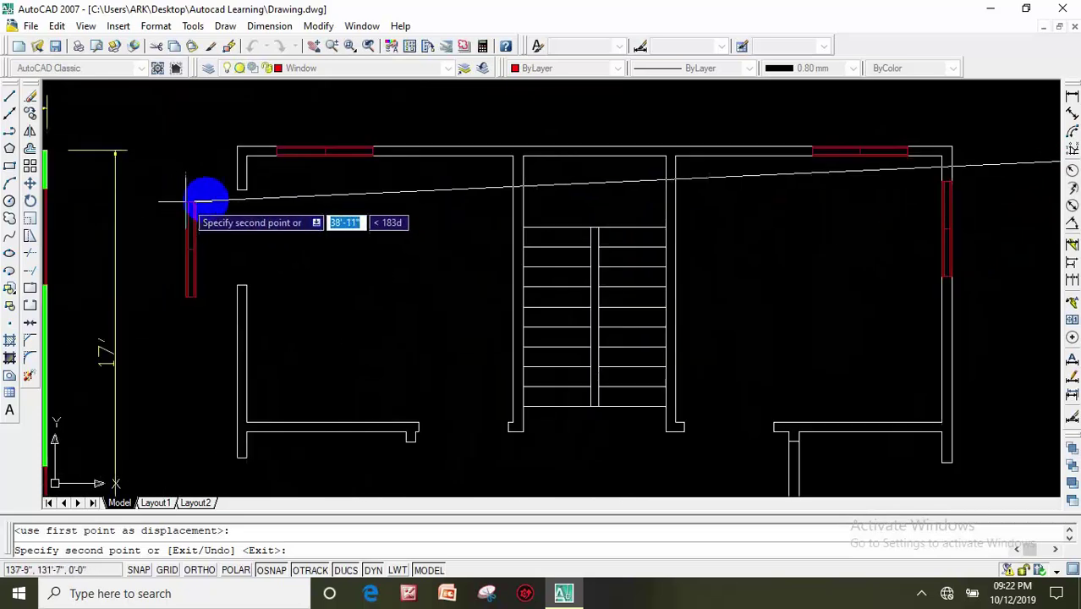
{"action": "left_click", "coordinate": [236, 190]}
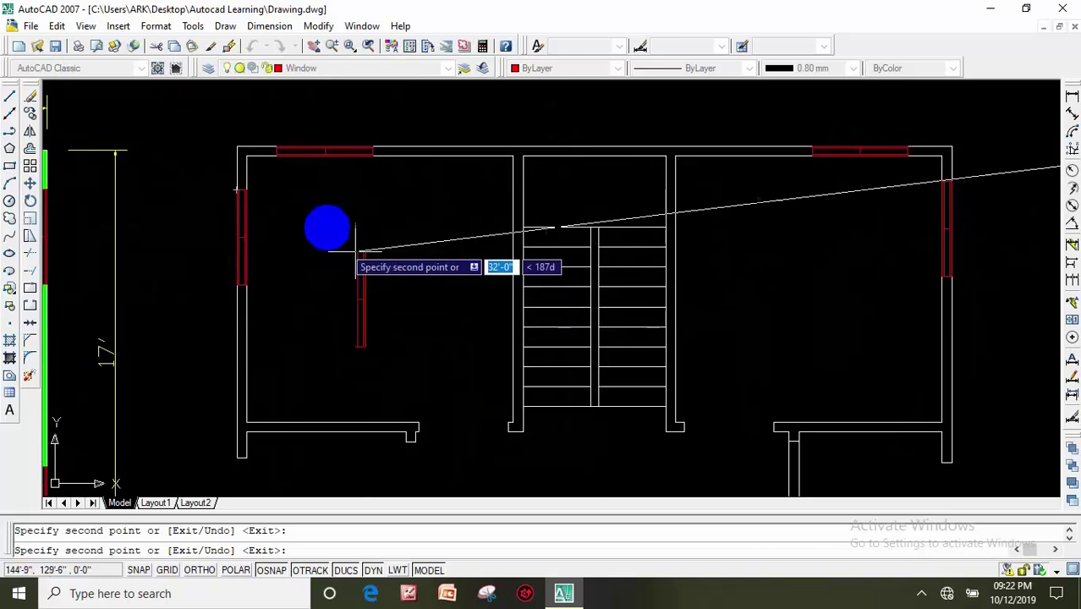
{"action": "key", "text": "Escape"}
{"action": "middle_click_drag", "start_coordinate": [590, 225], "coordinate": [506, 198]}
{"action": "scroll", "coordinate": [567, 245], "scroll_direction": "down", "scroll_amount": 3}
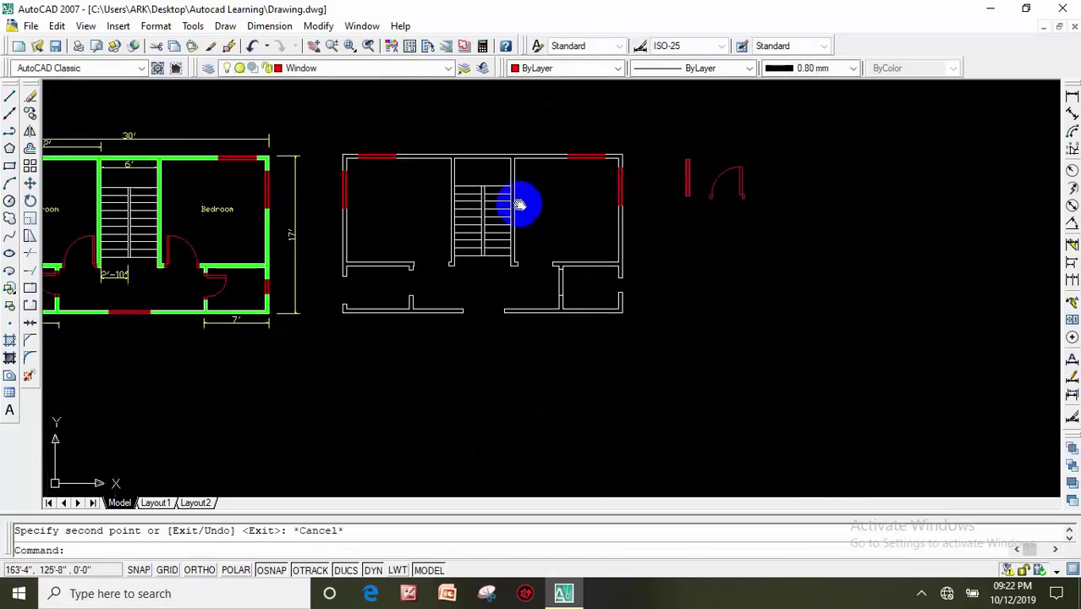
{"action": "scroll", "coordinate": [583, 201], "scroll_direction": "up", "scroll_amount": 1}
{"action": "scroll", "coordinate": [676, 174], "scroll_direction": "up", "scroll_amount": 1}
Copy the spare red door into the left room's lower-wall opening beside the stair wall.
{"action": "scroll", "coordinate": [700, 198], "scroll_direction": "up", "scroll_amount": 1}
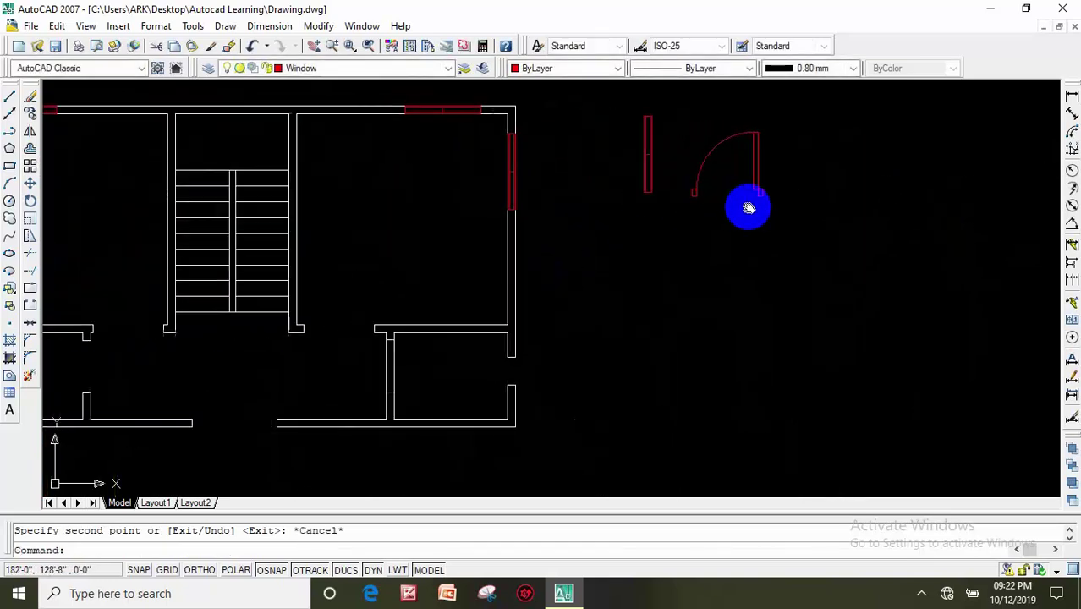
{"action": "middle_click_drag", "start_coordinate": [749, 208], "coordinate": [757, 211]}
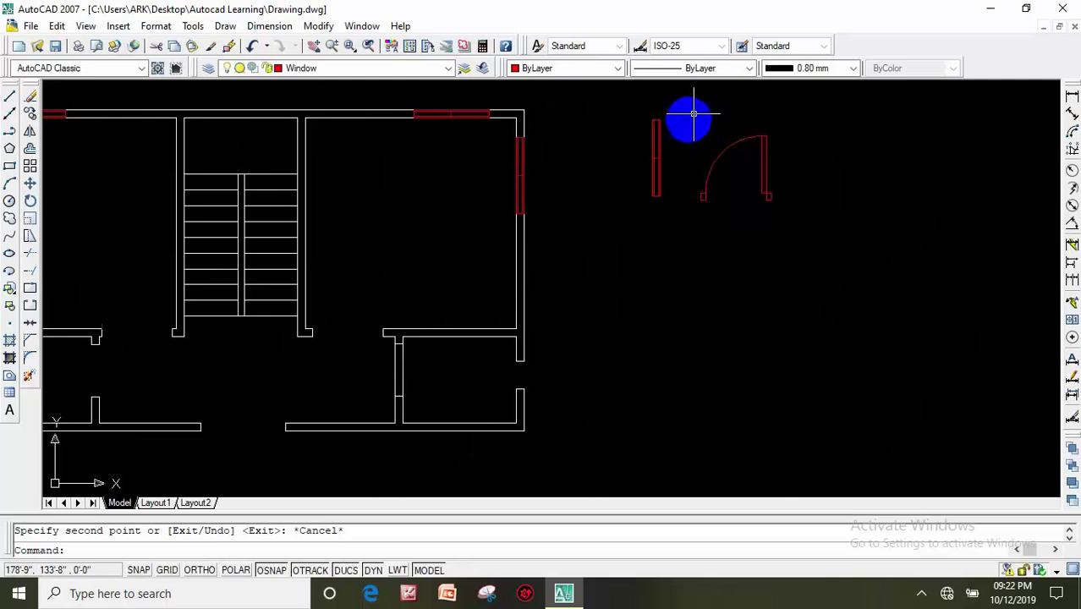
{"action": "left_click", "coordinate": [803, 219]}
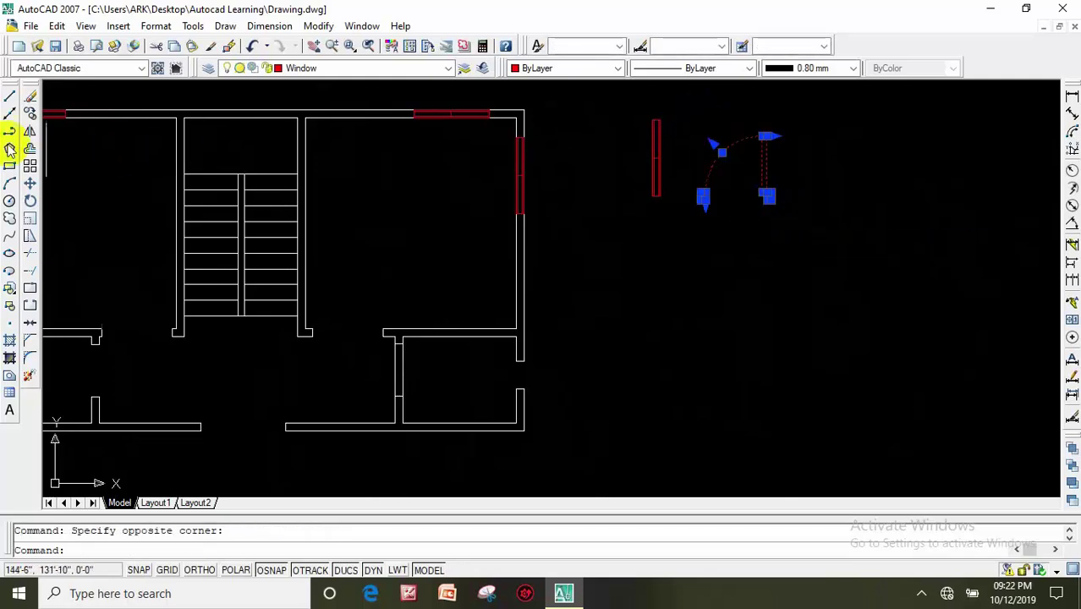
{"action": "left_click", "coordinate": [29, 113]}
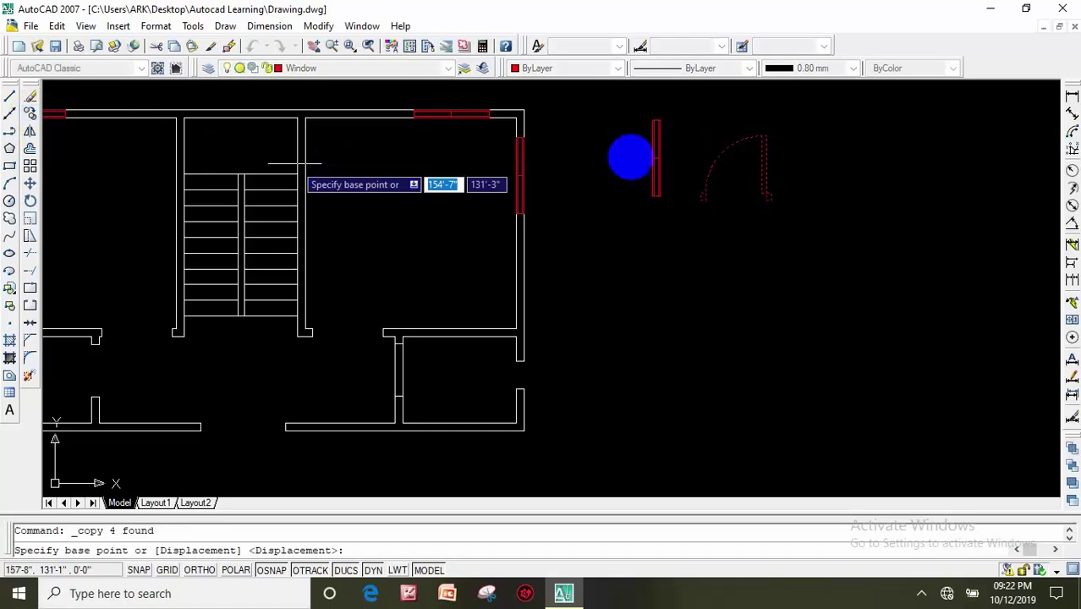
{"action": "left_click", "coordinate": [769, 199]}
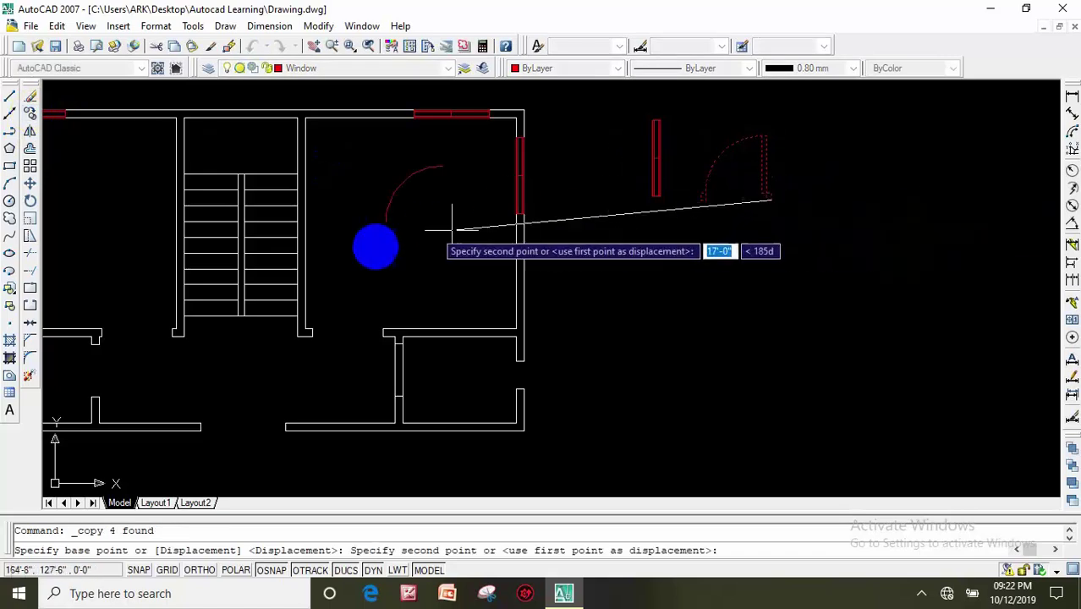
{"action": "middle_click_drag", "start_coordinate": [188, 319], "coordinate": [451, 217]}
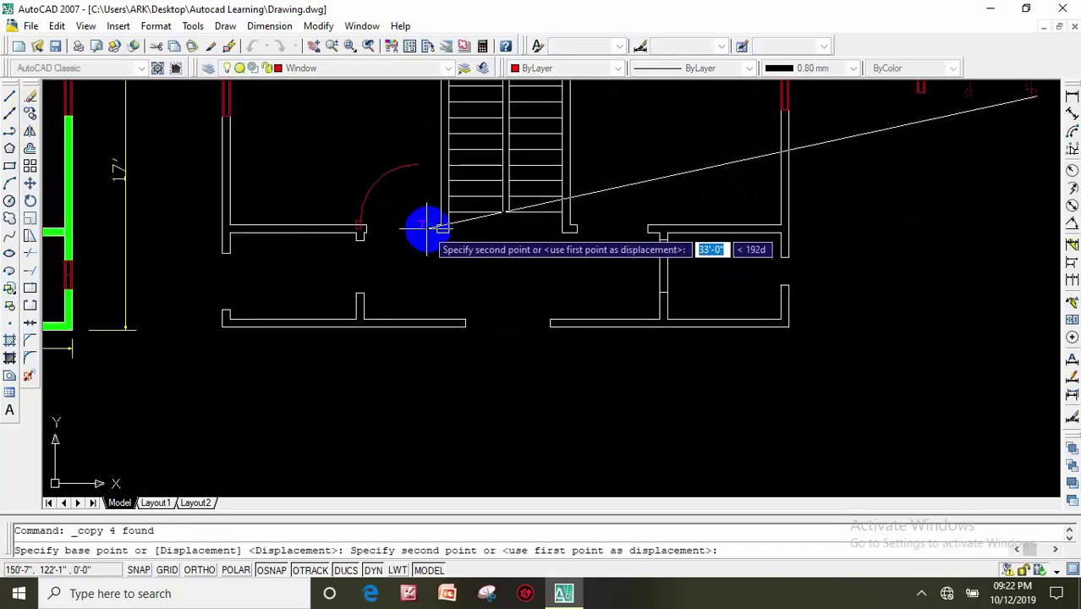
{"action": "scroll", "coordinate": [437, 229], "scroll_direction": "up", "scroll_amount": 2}
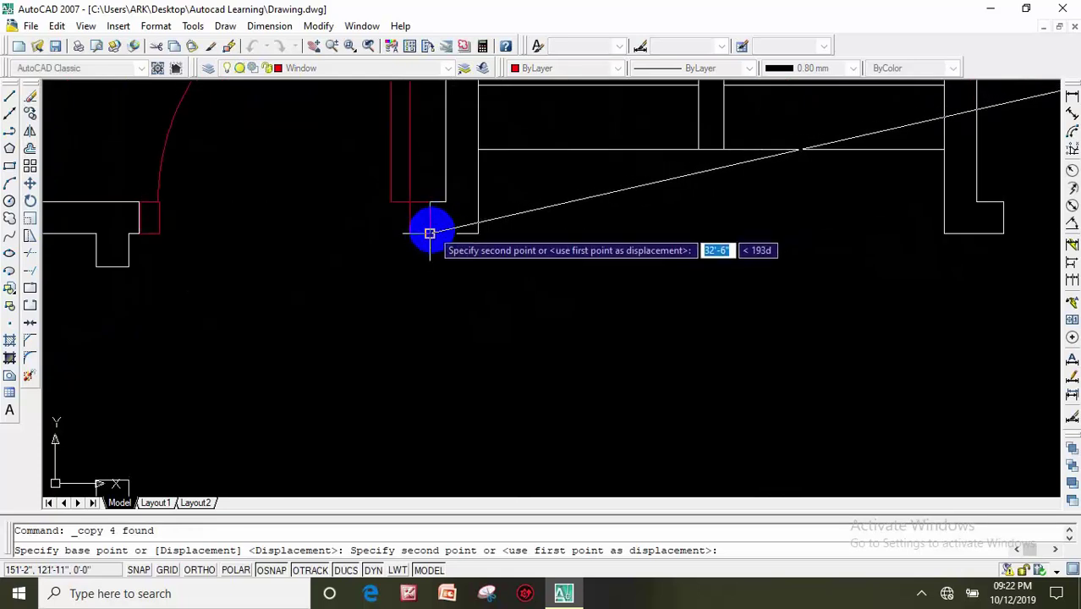
{"action": "left_click", "coordinate": [430, 230]}
{"action": "scroll", "coordinate": [364, 234], "scroll_direction": "down", "scroll_amount": 1}
{"action": "scroll", "coordinate": [360, 236], "scroll_direction": "down", "scroll_amount": 1}
{"action": "scroll", "coordinate": [360, 236], "scroll_direction": "down", "scroll_amount": 1}
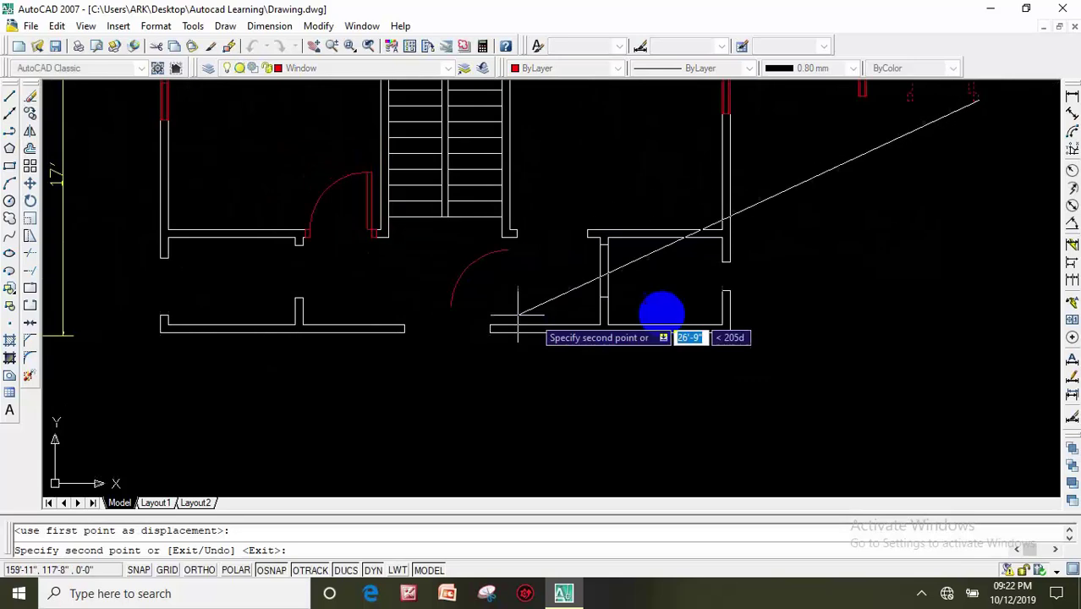
{"action": "key", "text": "Escape"}
Zoom back out and select the spare red door again.
{"action": "scroll", "coordinate": [611, 313], "scroll_direction": "down", "scroll_amount": 1}
{"action": "scroll", "coordinate": [617, 310], "scroll_direction": "down", "scroll_amount": 2}
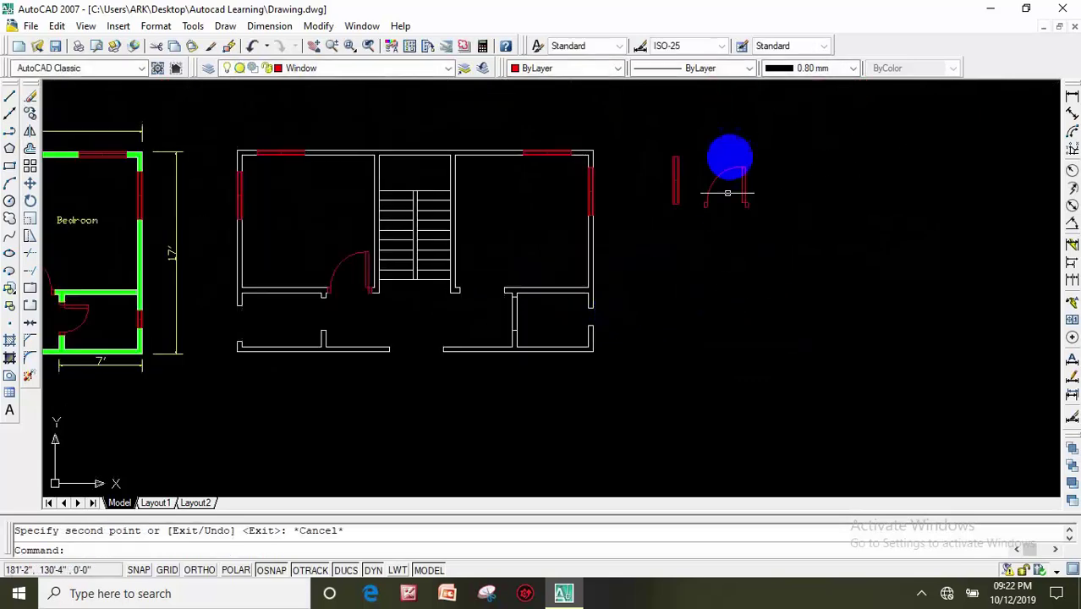
{"action": "left_click", "coordinate": [759, 240]}
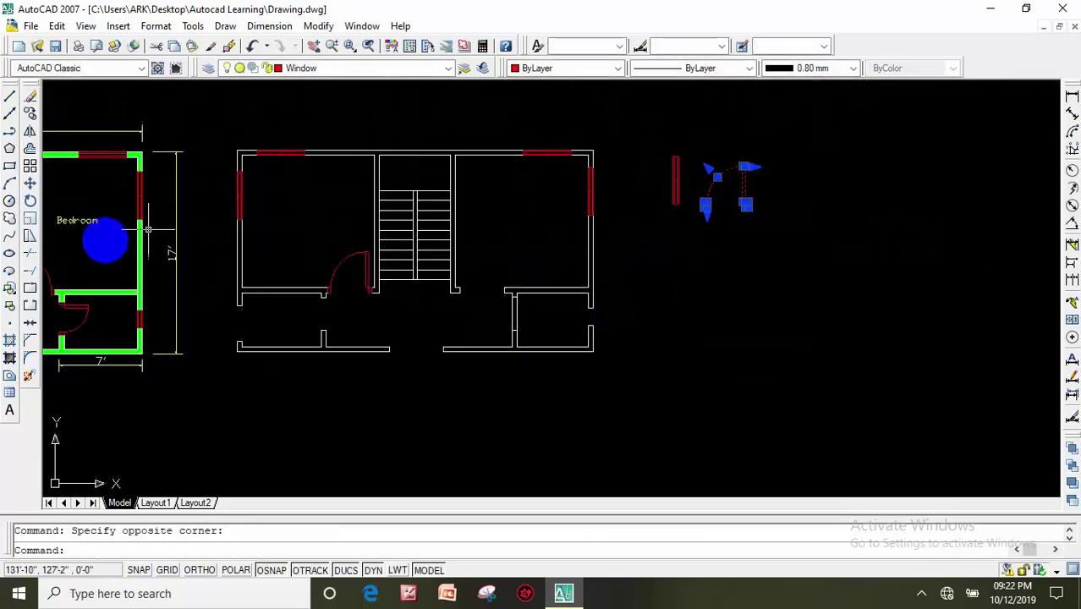
{"action": "left_click", "coordinate": [31, 199]}
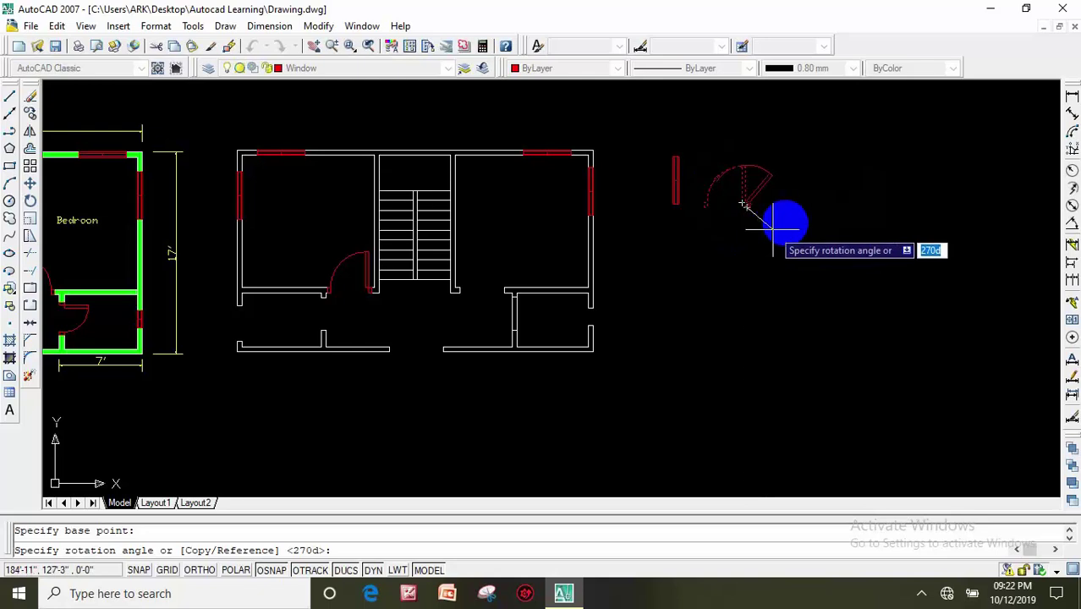
{"action": "left_click", "coordinate": [726, 206]}
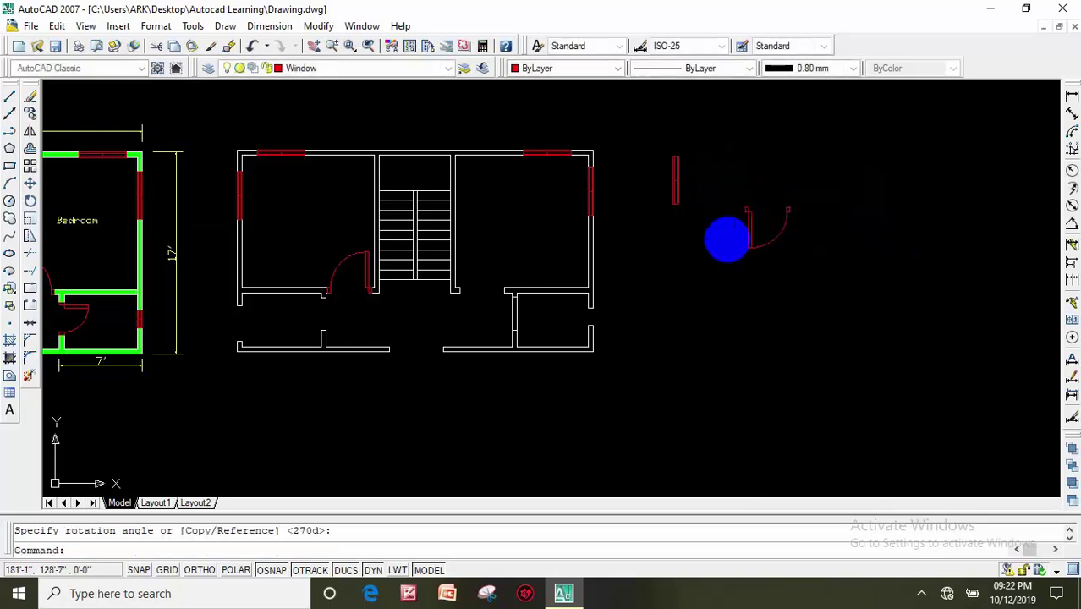
{"action": "middle_click_drag", "start_coordinate": [700, 256], "coordinate": [692, 216]}
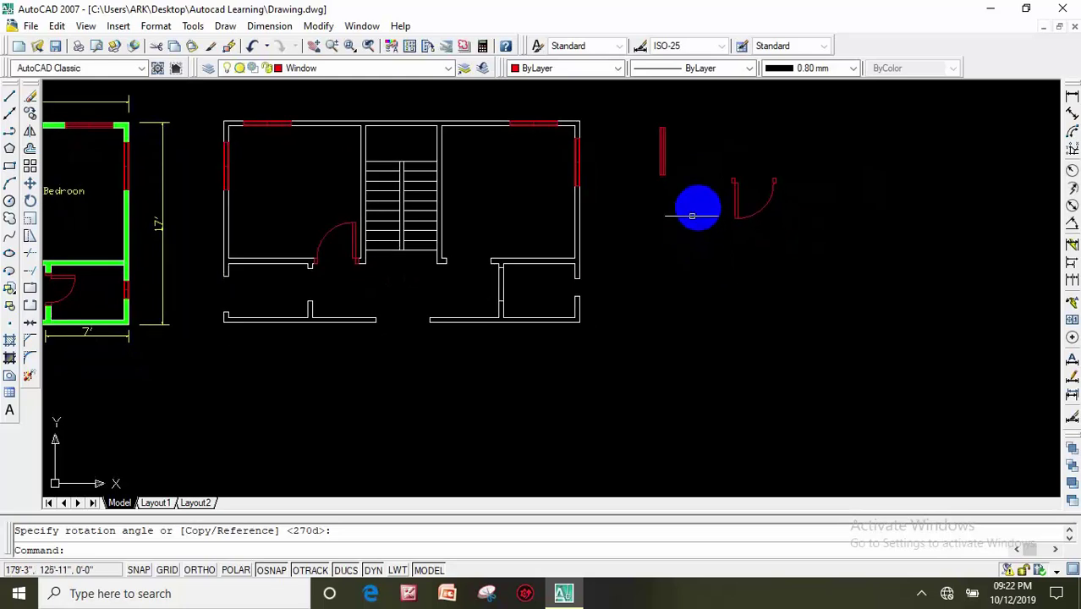
{"action": "key", "text": "ctrl+z"}
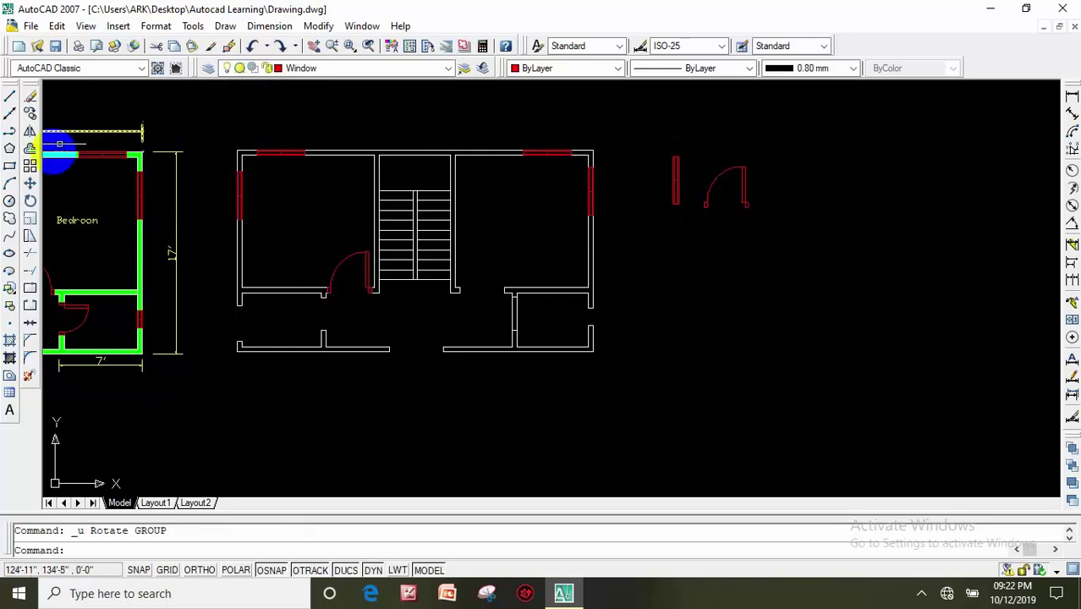
Mirror the spare red door about its hinge edge, keeping the original leaf.
{"action": "left_click", "coordinate": [30, 133]}
{"action": "left_click", "coordinate": [694, 145]}
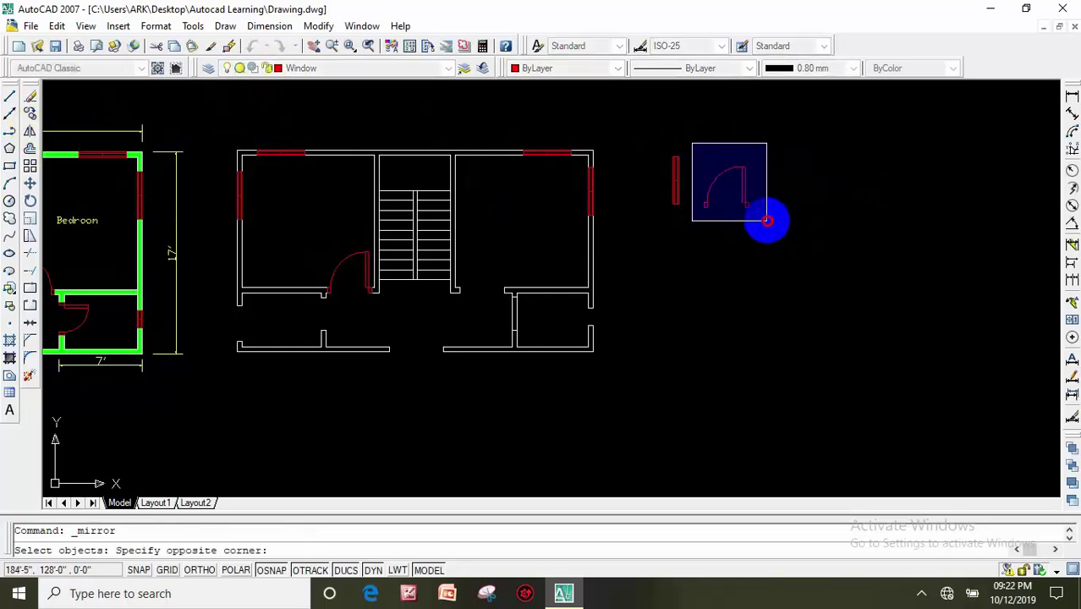
{"action": "left_click", "coordinate": [771, 220]}
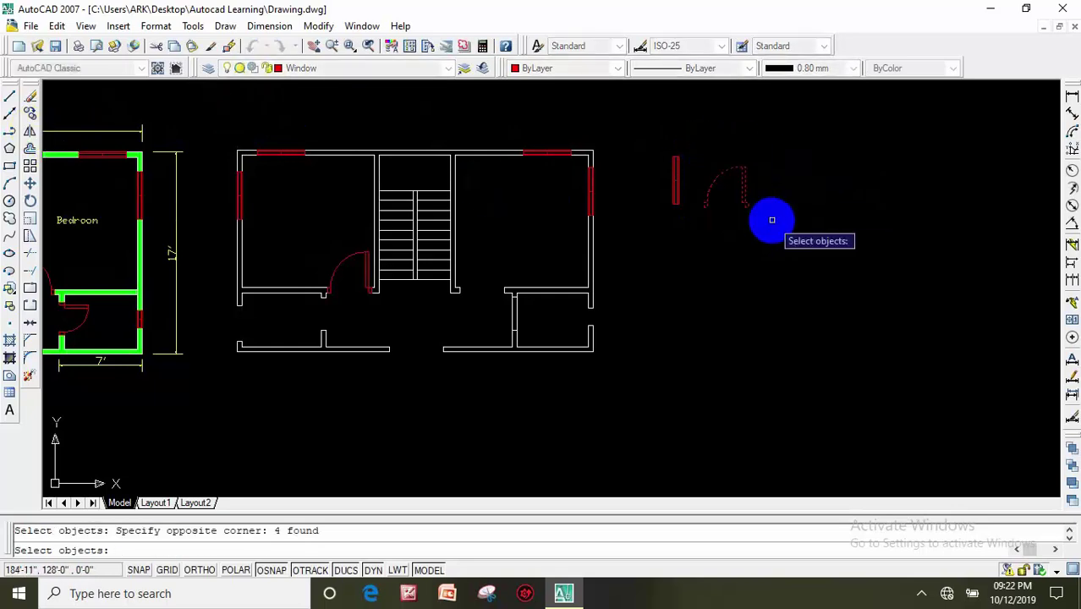
{"action": "key", "text": "Return"}
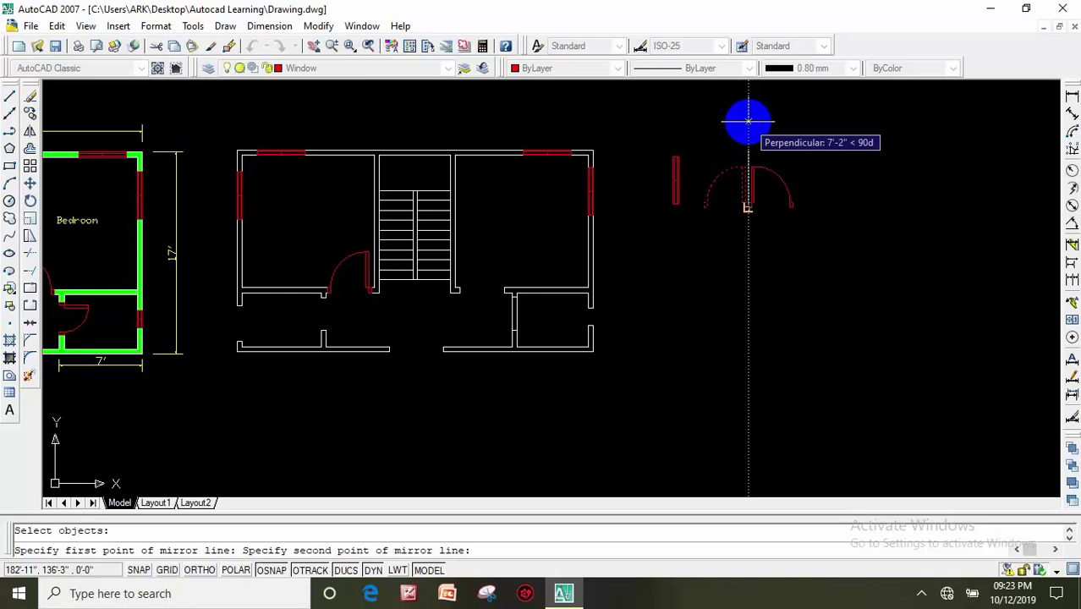
{"action": "left_click", "coordinate": [748, 121]}
{"action": "key", "text": "Return"}
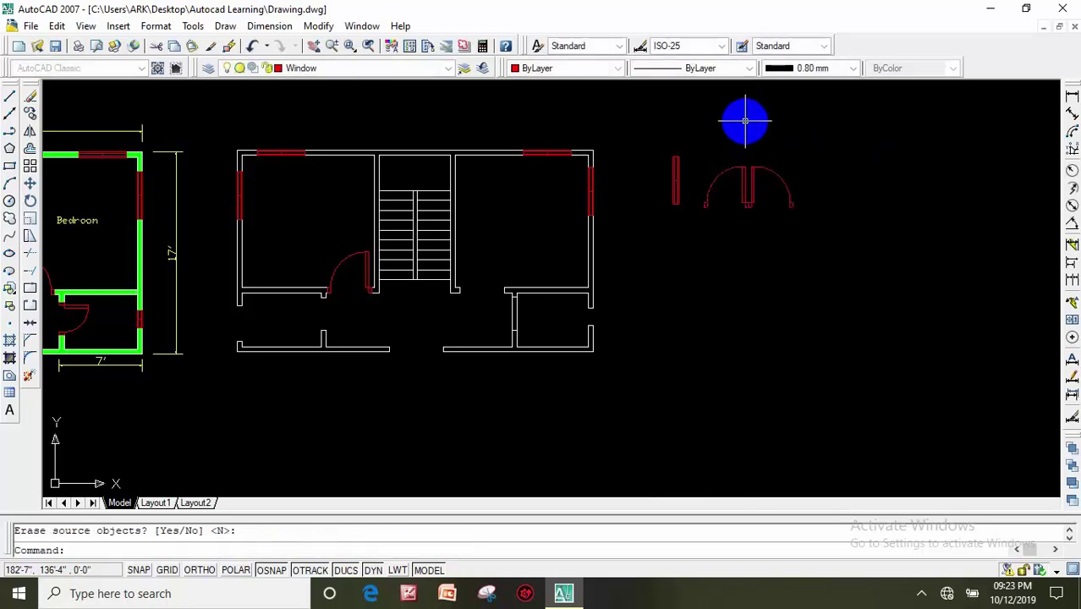
{"action": "scroll", "coordinate": [760, 201], "scroll_direction": "up", "scroll_amount": 3}
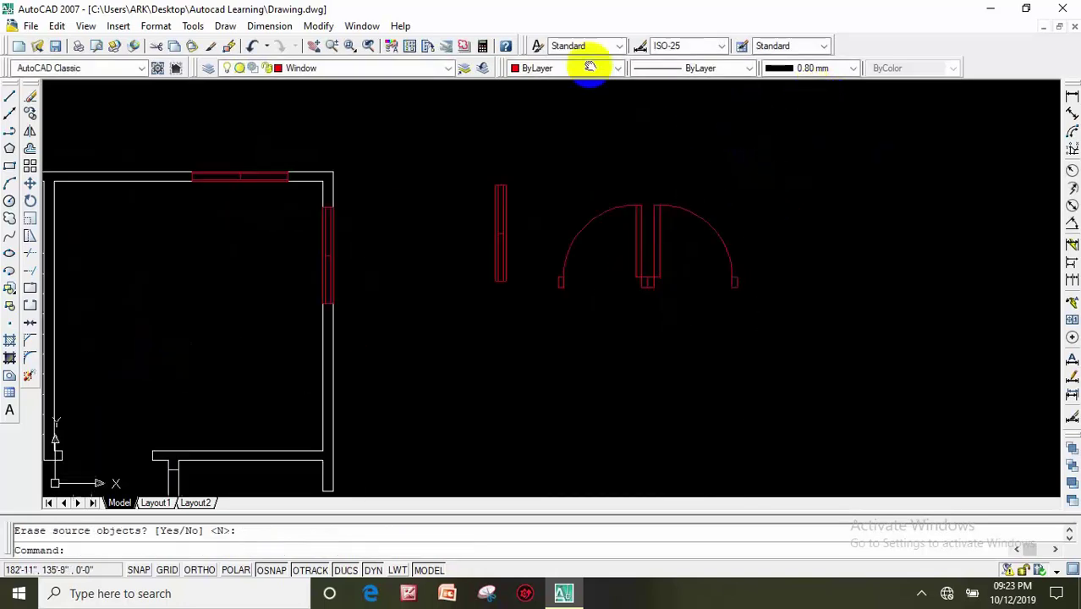
{"action": "scroll", "coordinate": [508, 127], "scroll_direction": "up", "scroll_amount": 2}
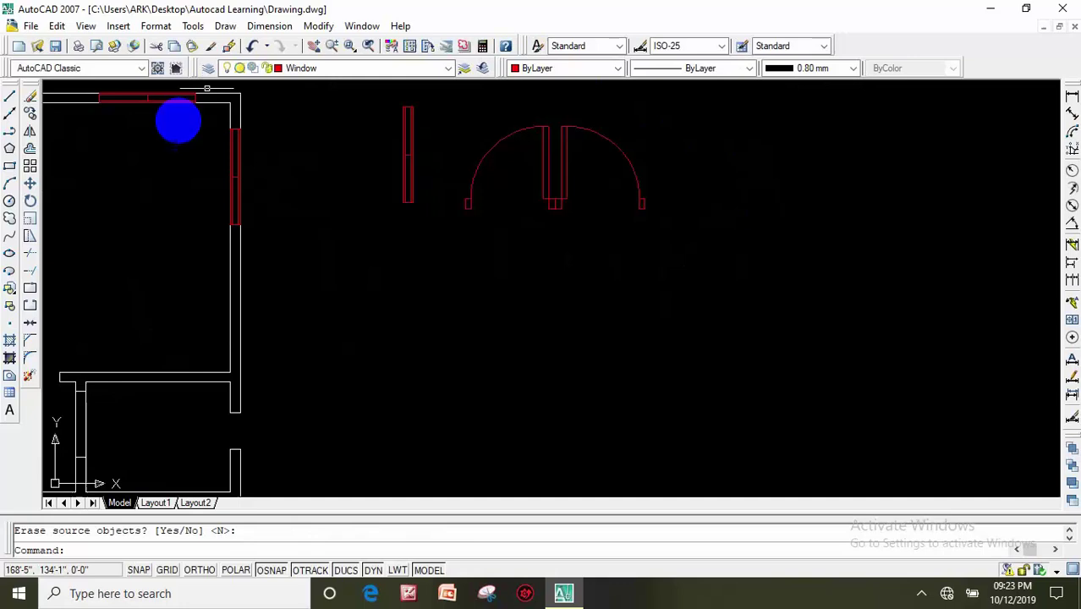
Copy the right leaf of the double door, fixing its base point.
{"action": "left_click", "coordinate": [30, 114]}
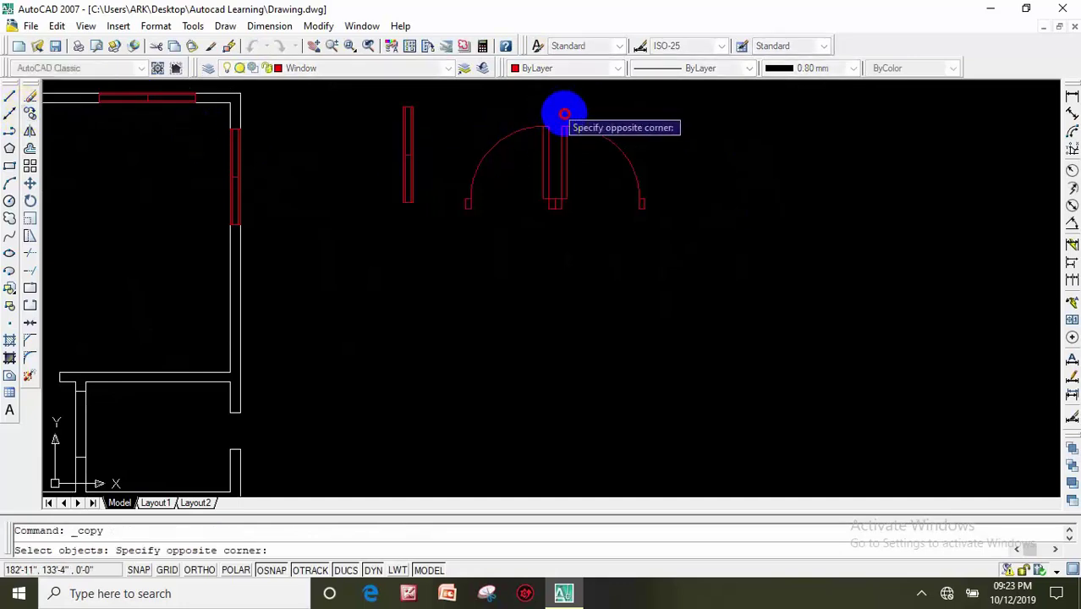
{"action": "left_click", "coordinate": [664, 246]}
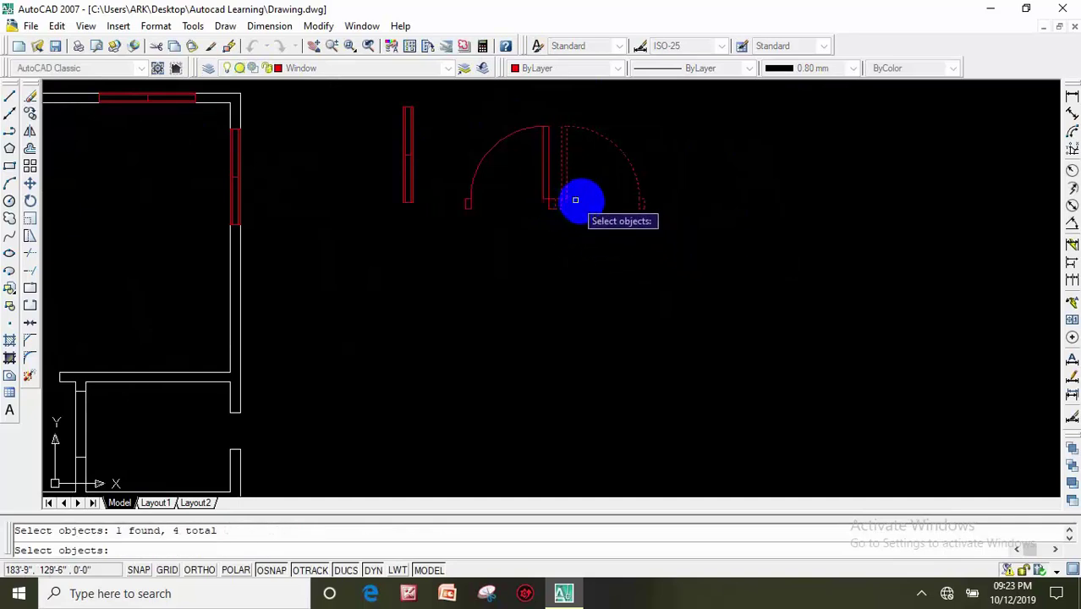
{"action": "key", "text": "Return"}
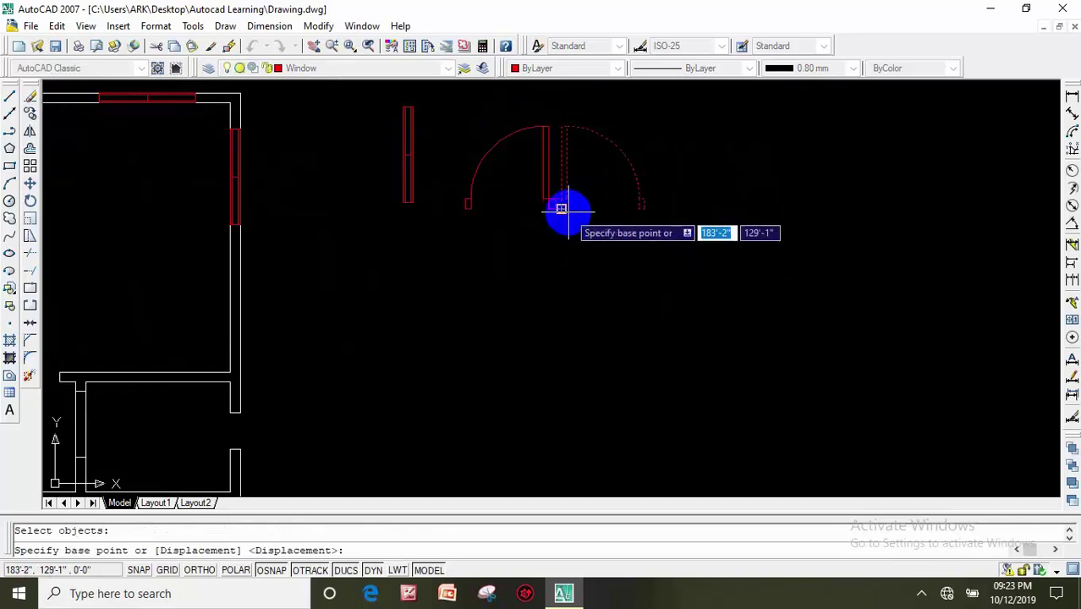
{"action": "scroll", "coordinate": [561, 209], "scroll_direction": "up", "scroll_amount": 3}
{"action": "scroll", "coordinate": [565, 196], "scroll_direction": "up", "scroll_amount": 2}
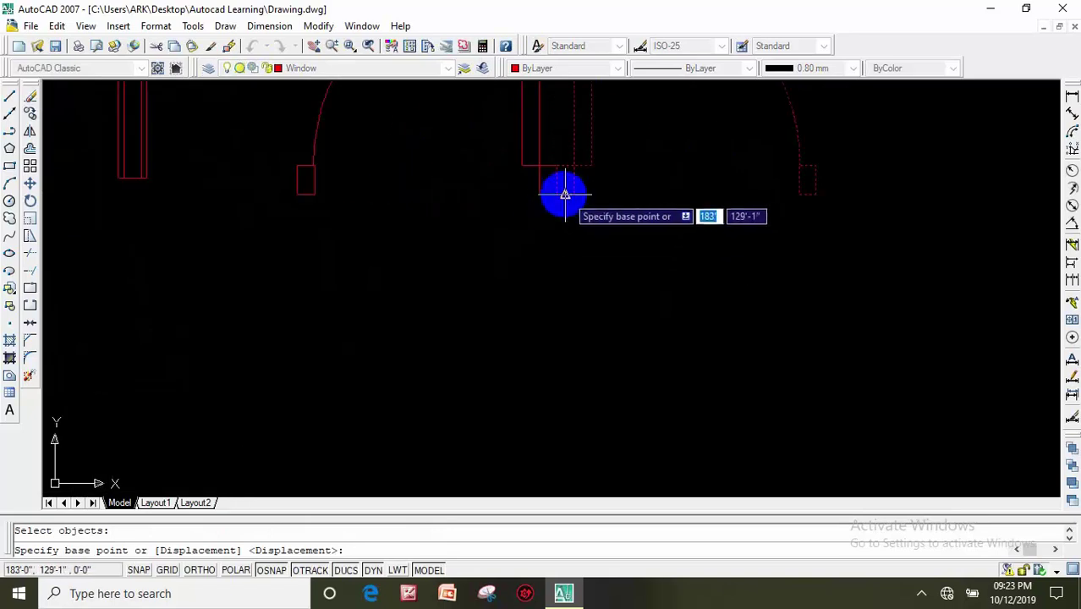
{"action": "left_click", "coordinate": [557, 194]}
Place the door-leaf copy at the wall endpoint beside the white plan's stair.
{"action": "scroll", "coordinate": [357, 275], "scroll_direction": "down", "scroll_amount": 2}
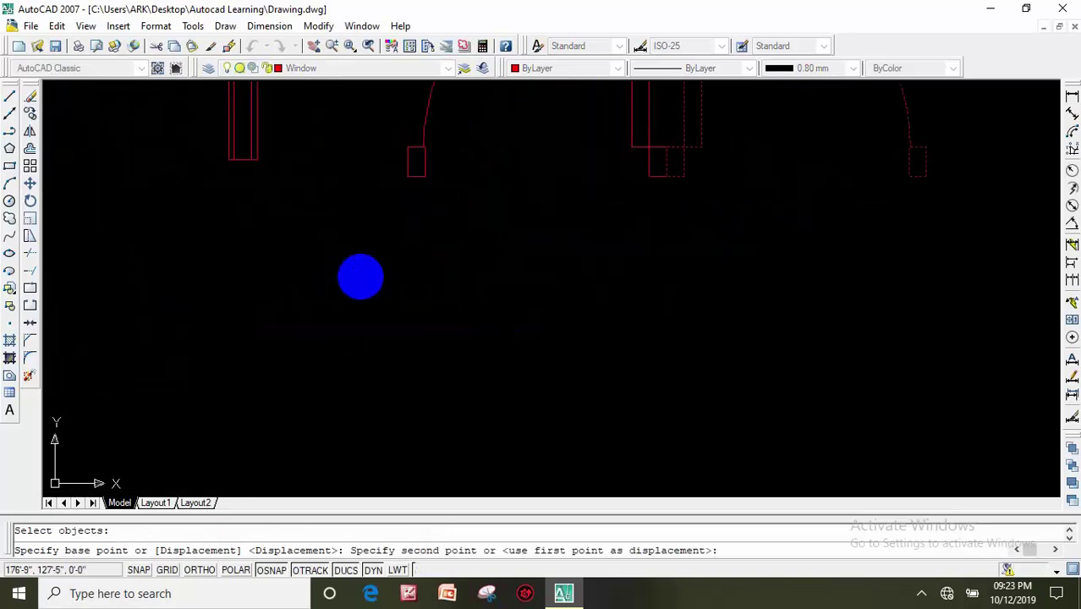
{"action": "scroll", "coordinate": [275, 313], "scroll_direction": "down", "scroll_amount": 3}
{"action": "scroll", "coordinate": [269, 303], "scroll_direction": "up", "scroll_amount": 1}
{"action": "scroll", "coordinate": [241, 295], "scroll_direction": "up", "scroll_amount": 2}
{"action": "scroll", "coordinate": [203, 292], "scroll_direction": "up", "scroll_amount": 2}
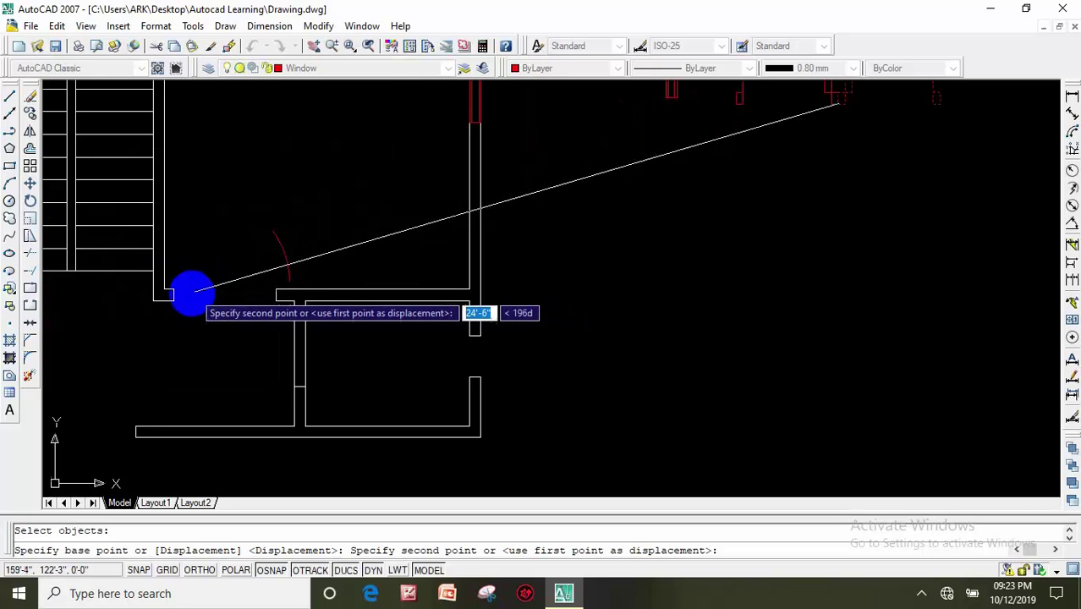
{"action": "middle_click_drag", "start_coordinate": [304, 273], "coordinate": [376, 271]}
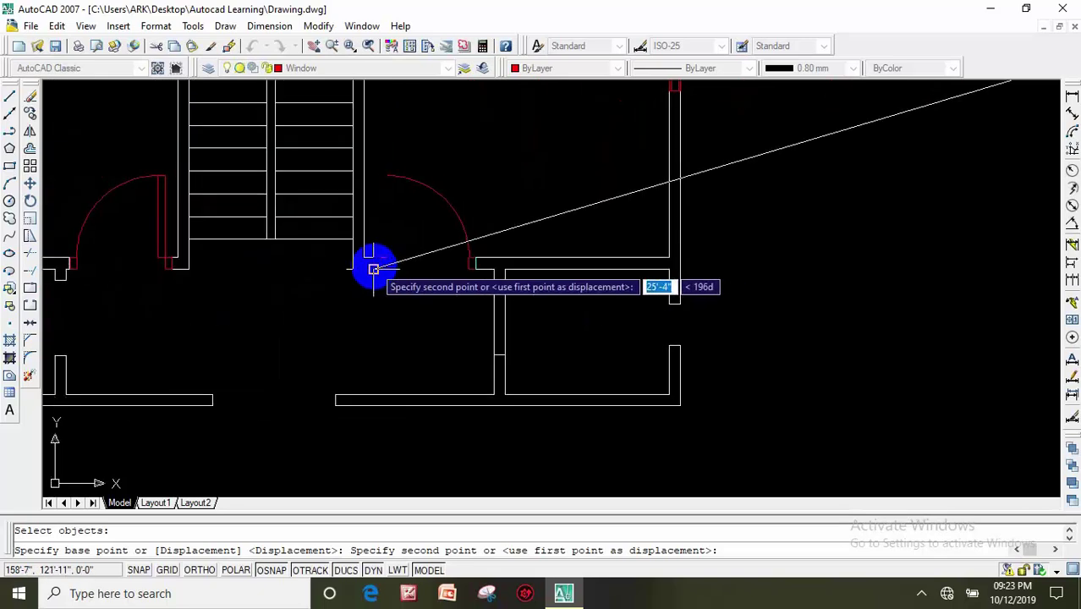
{"action": "left_click", "coordinate": [372, 268]}
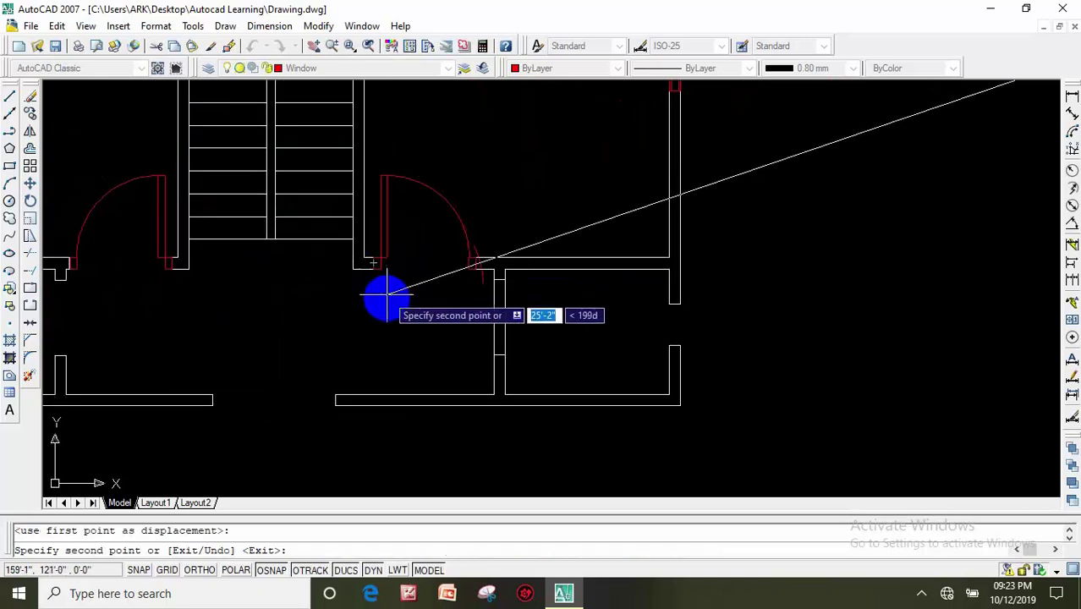
{"action": "scroll", "coordinate": [381, 303], "scroll_direction": "down", "scroll_amount": 5}
{"action": "middle_click_drag", "start_coordinate": [472, 279], "coordinate": [511, 274]}
{"action": "key", "text": "Escape"}
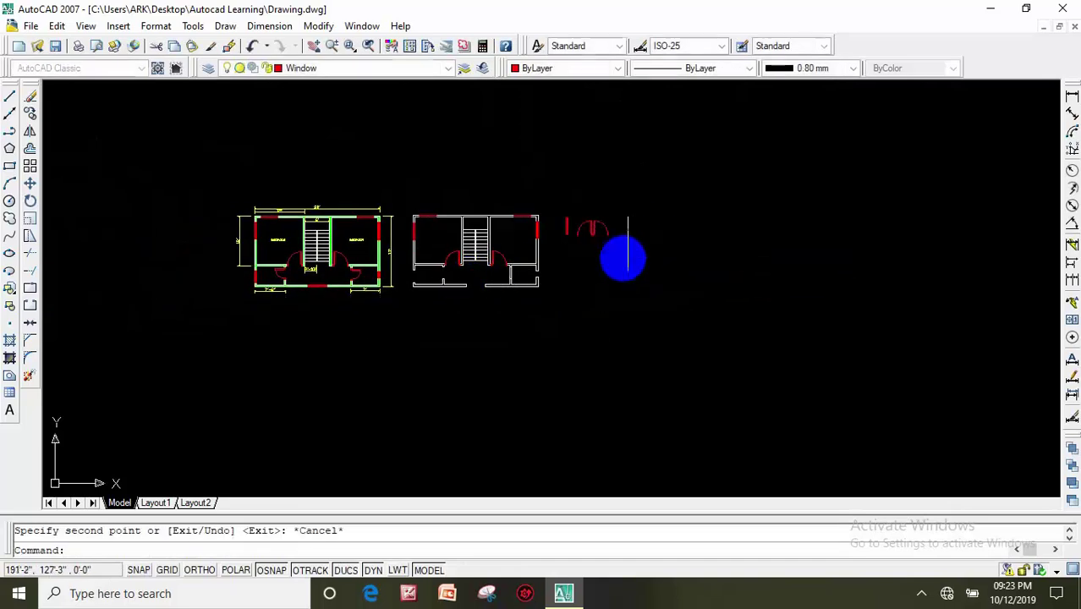
{"action": "scroll", "coordinate": [236, 301], "scroll_direction": "up", "scroll_amount": 3}
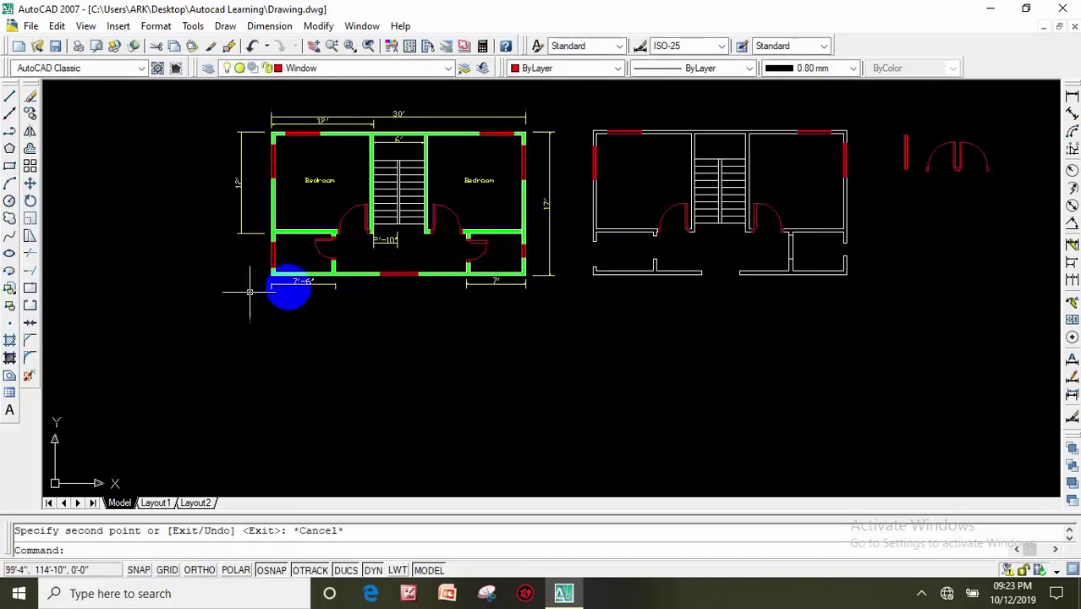
{"action": "scroll", "coordinate": [289, 289], "scroll_direction": "up", "scroll_amount": 1}
{"action": "middle_click_drag", "start_coordinate": [748, 320], "coordinate": [651, 272]}
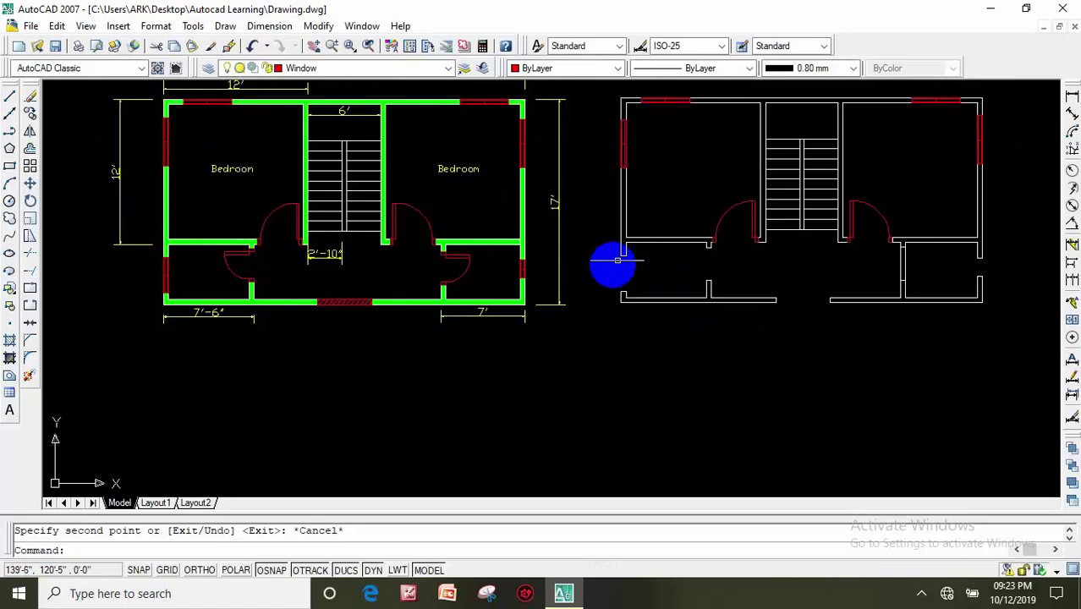
{"action": "scroll", "coordinate": [618, 260], "scroll_direction": "up", "scroll_amount": 2}
{"action": "scroll", "coordinate": [639, 266], "scroll_direction": "up", "scroll_amount": 2}
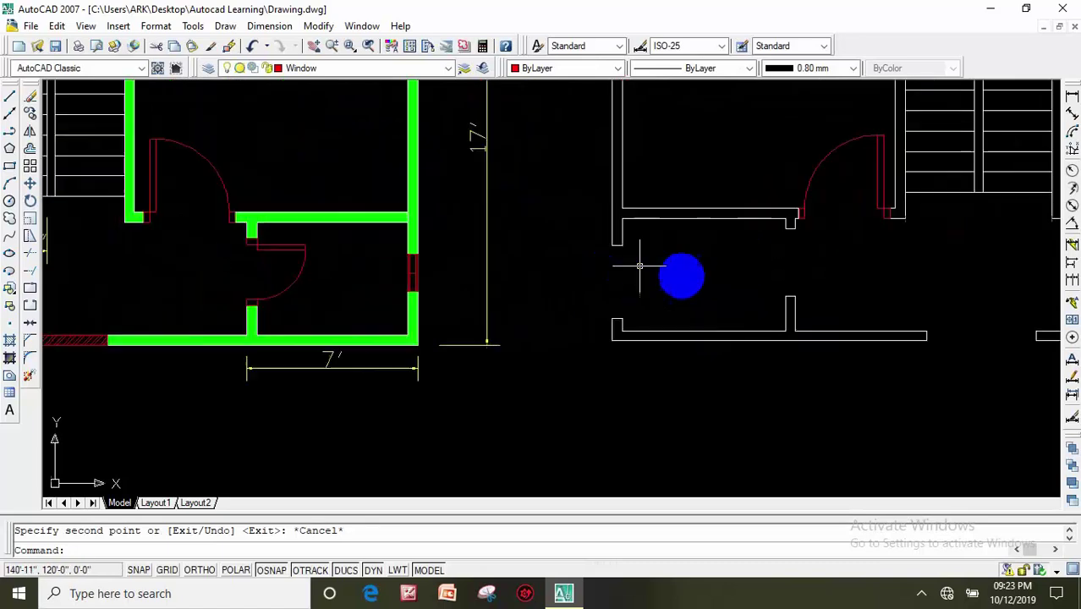
{"action": "scroll", "coordinate": [589, 283], "scroll_direction": "down", "scroll_amount": 3}
{"action": "scroll", "coordinate": [609, 271], "scroll_direction": "down", "scroll_amount": 1}
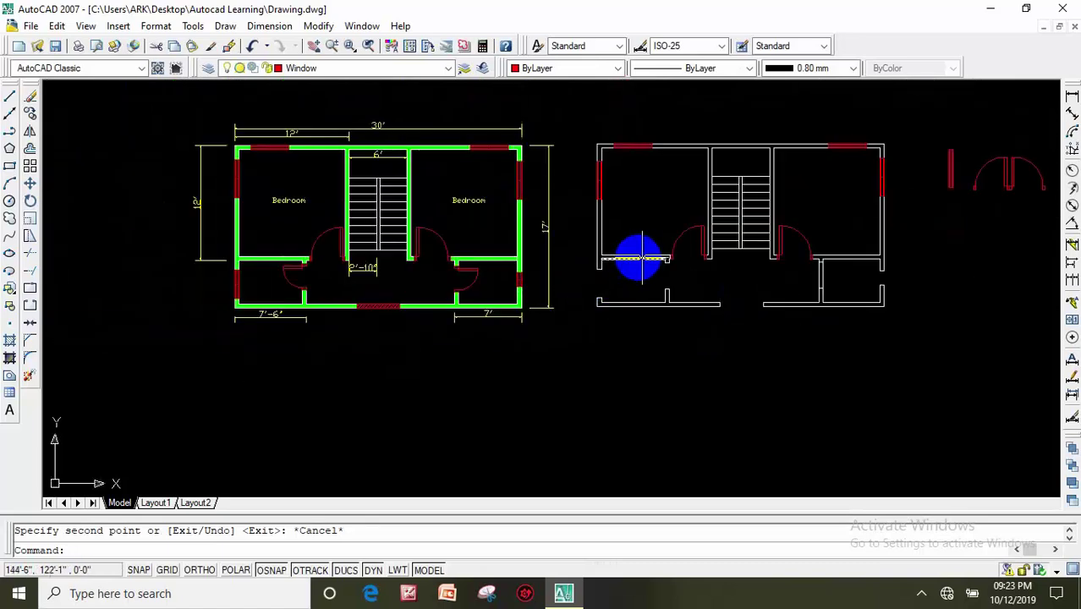
{"action": "scroll", "coordinate": [423, 279], "scroll_direction": "up", "scroll_amount": 1}
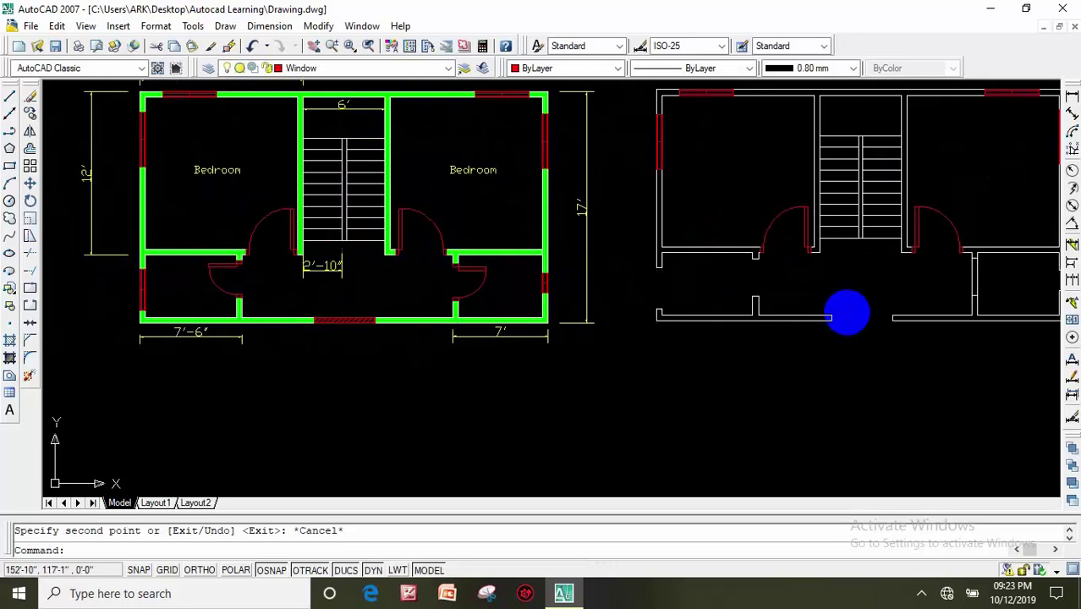
{"action": "scroll", "coordinate": [200, 278], "scroll_direction": "up", "scroll_amount": 3}
{"action": "middle_click_drag", "start_coordinate": [200, 278], "coordinate": [458, 244]}
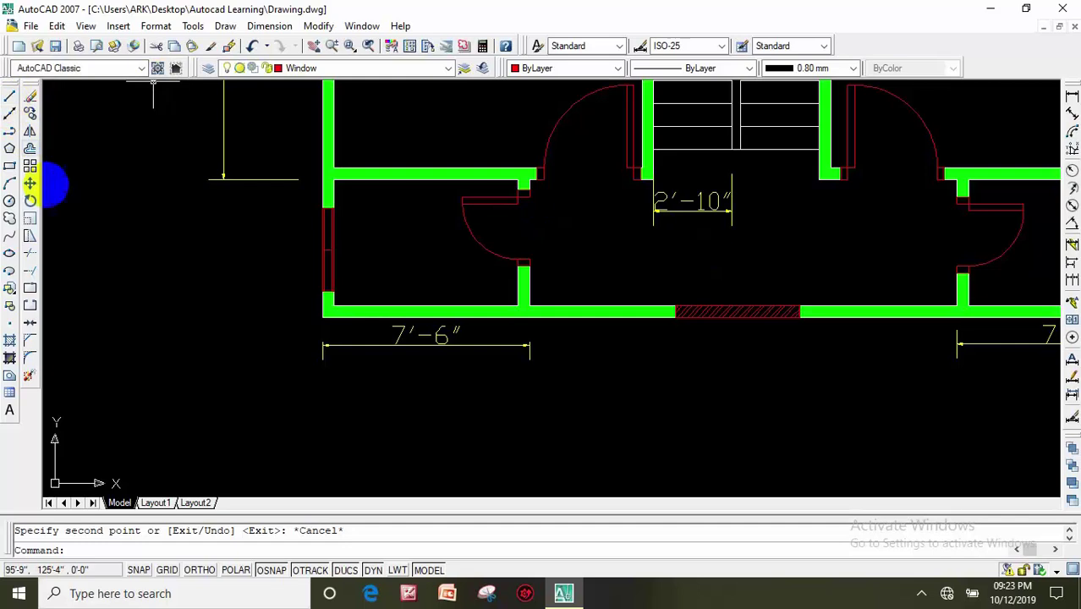
Copy the green plan's left-wall window into the white plan's left wall.
{"action": "left_click", "coordinate": [30, 115]}
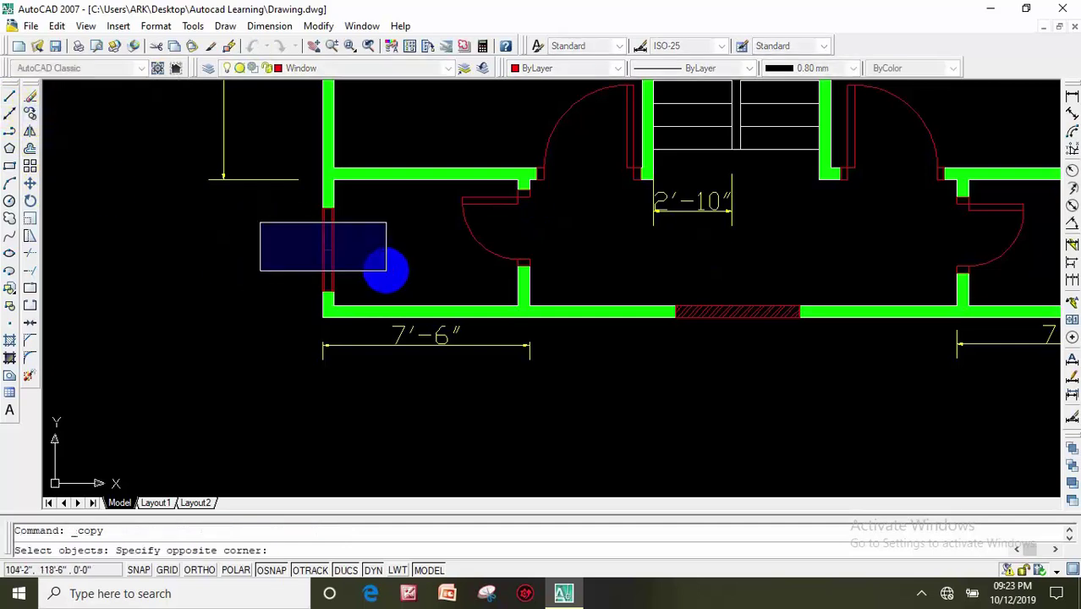
{"action": "left_click", "coordinate": [387, 271]}
{"action": "left_click", "coordinate": [356, 221]}
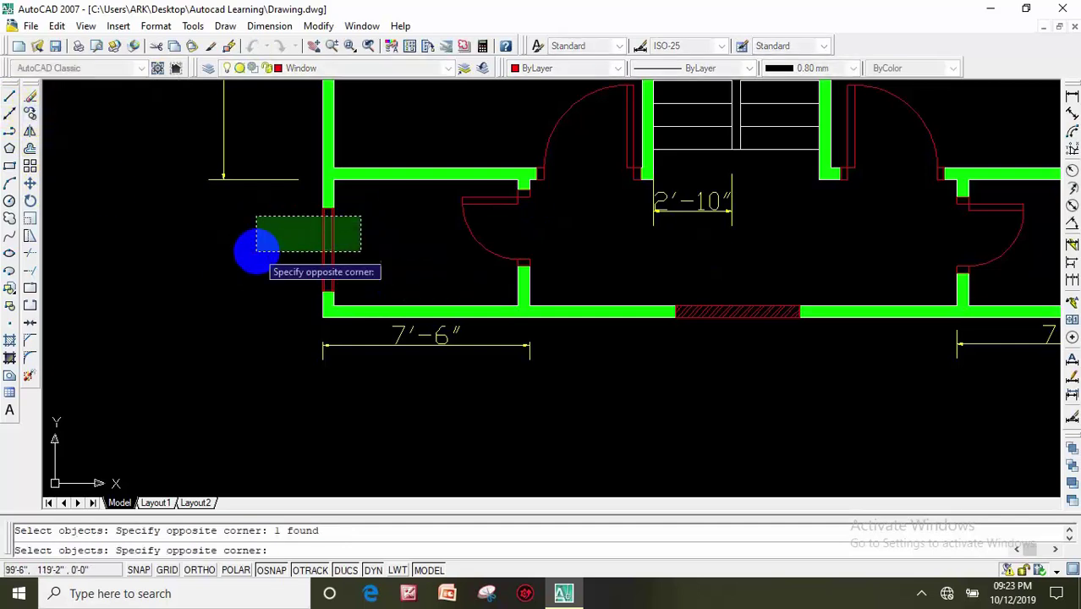
{"action": "left_click", "coordinate": [256, 251]}
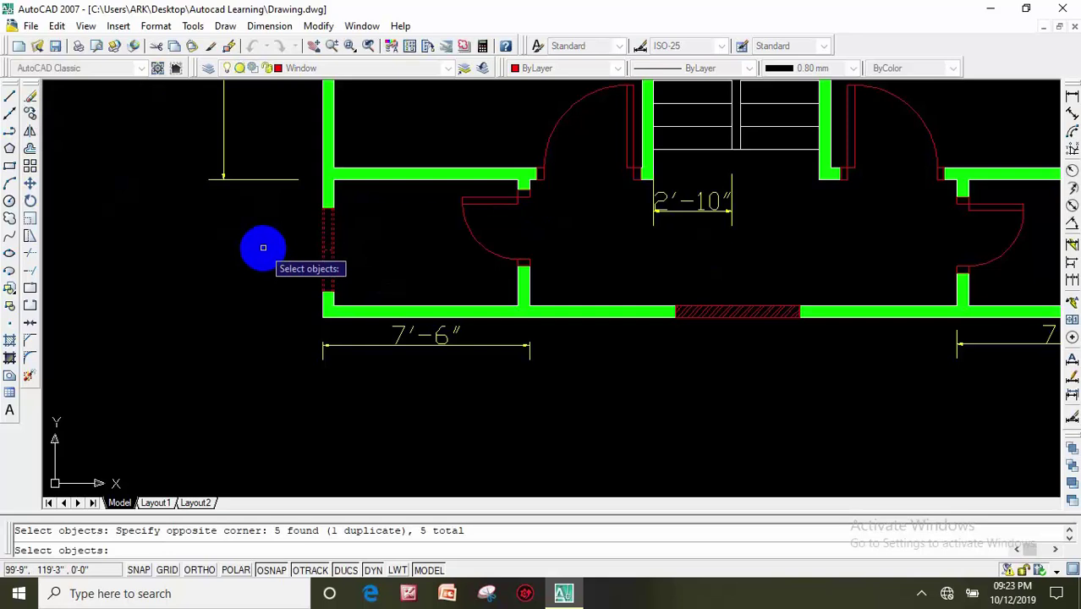
{"action": "key", "text": "Return"}
{"action": "scroll", "coordinate": [307, 223], "scroll_direction": "up", "scroll_amount": 1}
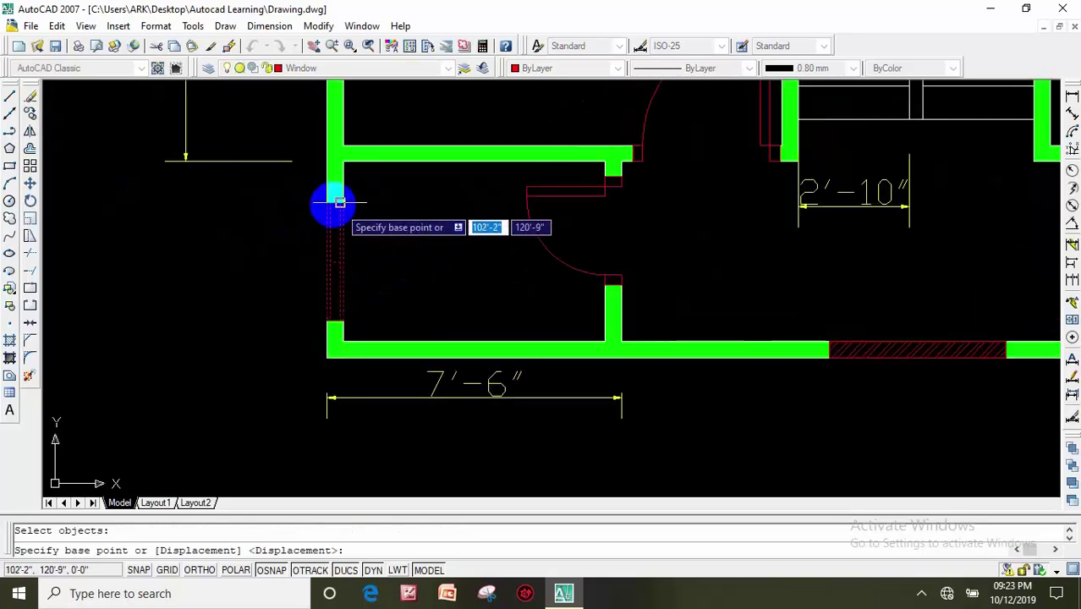
{"action": "left_click", "coordinate": [326, 203]}
{"action": "middle_click_drag", "start_coordinate": [646, 230], "coordinate": [237, 226]}
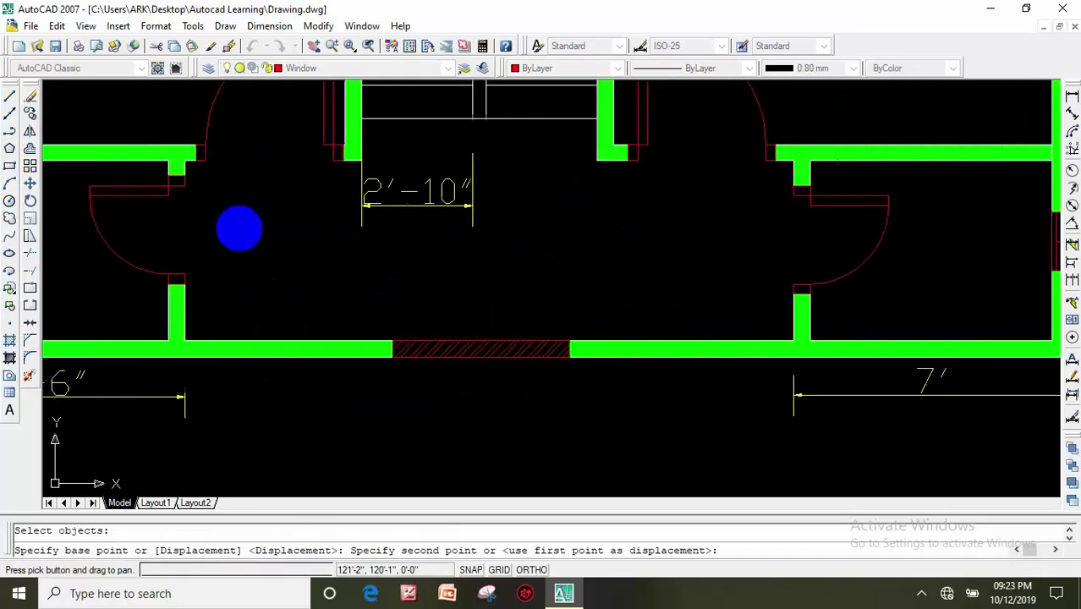
{"action": "scroll", "coordinate": [398, 241], "scroll_direction": "down", "scroll_amount": 4}
{"action": "middle_click_drag", "start_coordinate": [718, 236], "coordinate": [650, 233]}
{"action": "scroll", "coordinate": [646, 229], "scroll_direction": "up", "scroll_amount": 1}
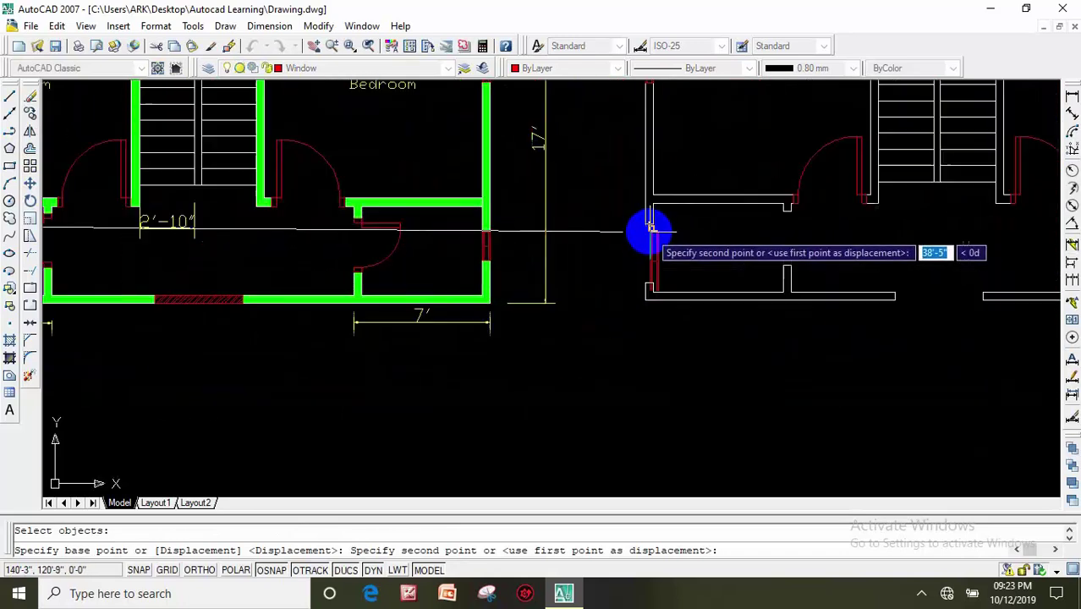
{"action": "scroll", "coordinate": [641, 224], "scroll_direction": "up", "scroll_amount": 1}
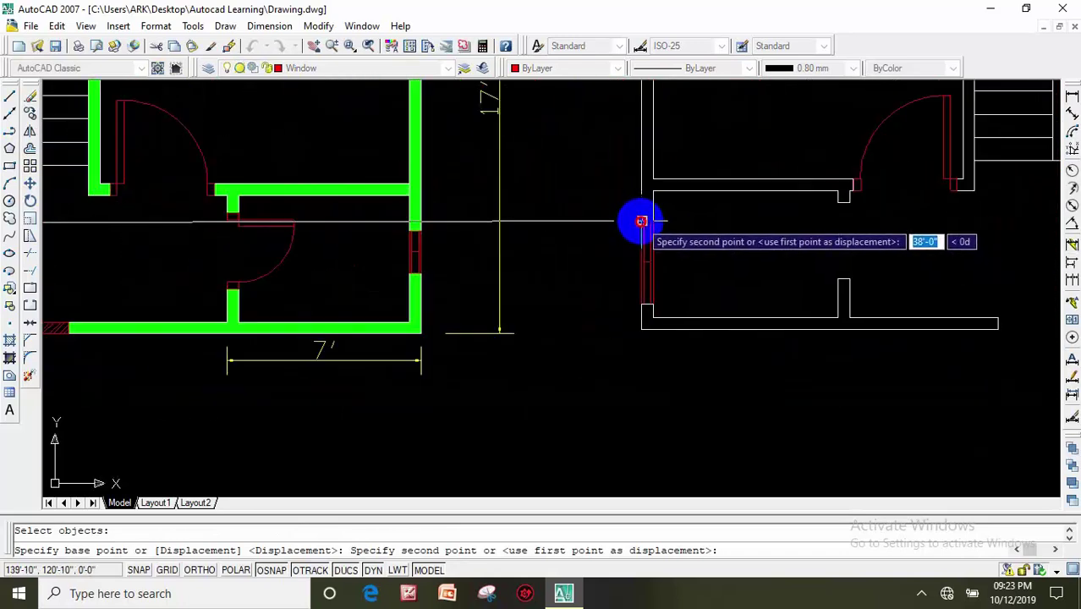
{"action": "left_click", "coordinate": [641, 224]}
{"action": "key", "text": "Escape"}
Copy the small room's right-wall window into the matching white-plan wall opening.
{"action": "scroll", "coordinate": [523, 286], "scroll_direction": "down", "scroll_amount": 2}
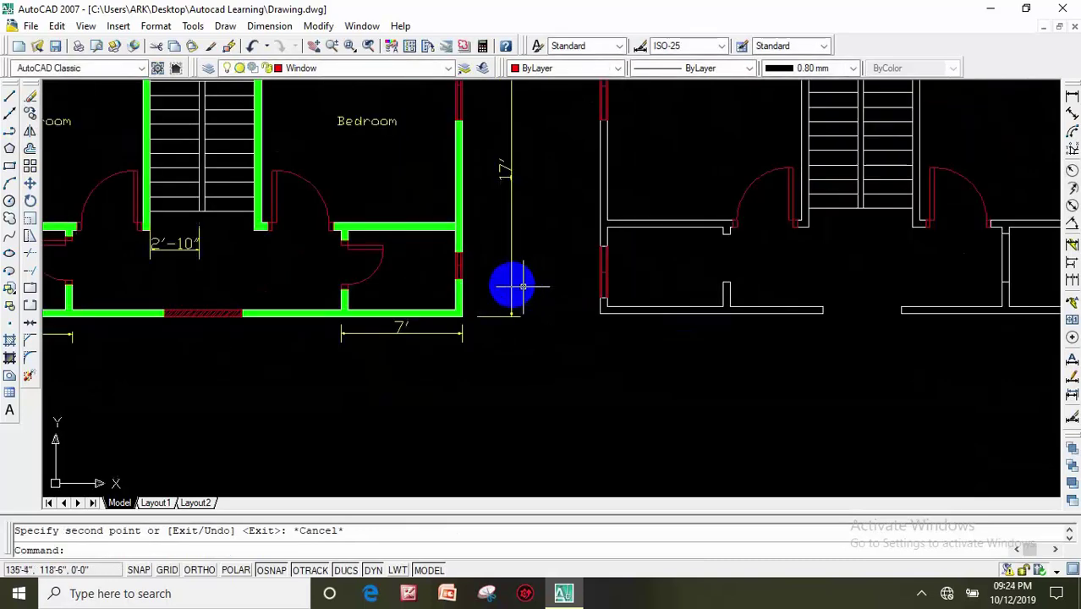
{"action": "scroll", "coordinate": [443, 263], "scroll_direction": "up", "scroll_amount": 2}
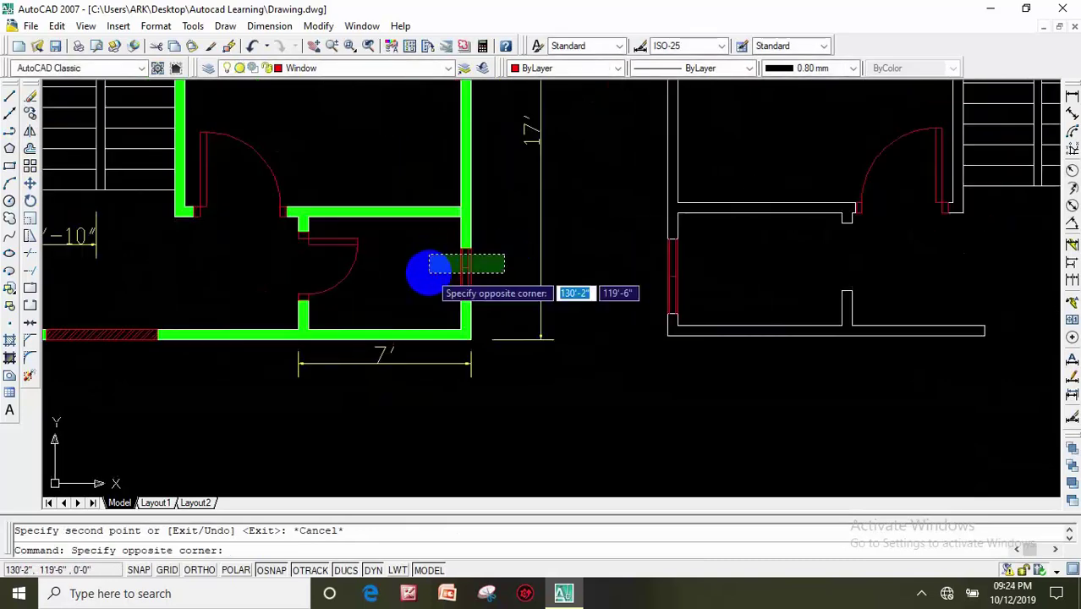
{"action": "left_click", "coordinate": [430, 271]}
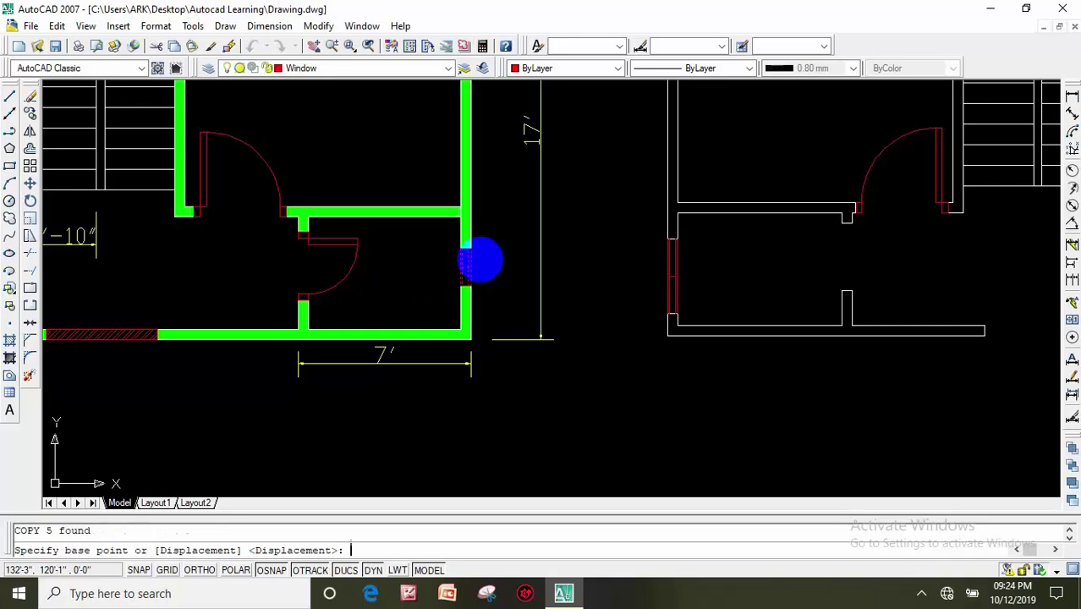
{"action": "scroll", "coordinate": [474, 256], "scroll_direction": "up", "scroll_amount": 4}
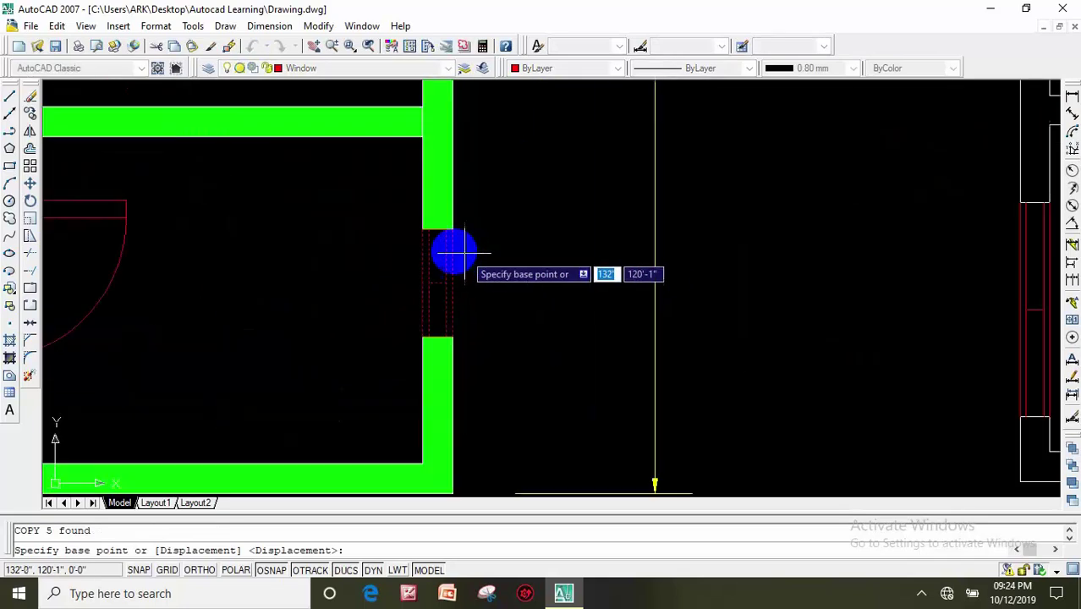
{"action": "left_click", "coordinate": [423, 229]}
{"action": "scroll", "coordinate": [635, 280], "scroll_direction": "down", "scroll_amount": 1}
{"action": "scroll", "coordinate": [732, 276], "scroll_direction": "down", "scroll_amount": 3}
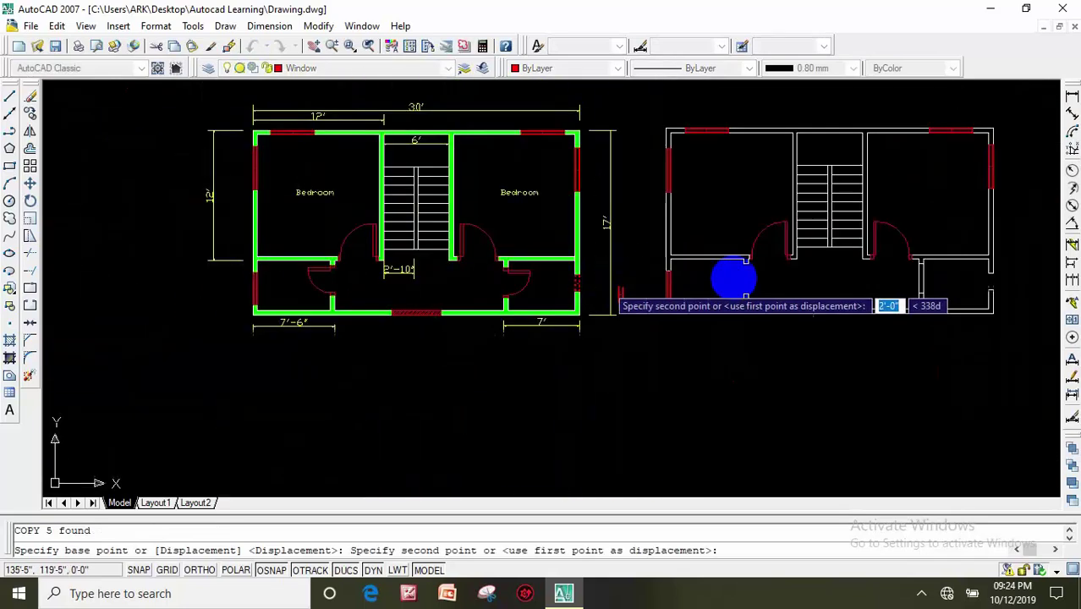
{"action": "scroll", "coordinate": [731, 290], "scroll_direction": "up", "scroll_amount": 1}
{"action": "scroll", "coordinate": [569, 265], "scroll_direction": "up", "scroll_amount": 2}
{"action": "scroll", "coordinate": [595, 288], "scroll_direction": "up", "scroll_amount": 2}
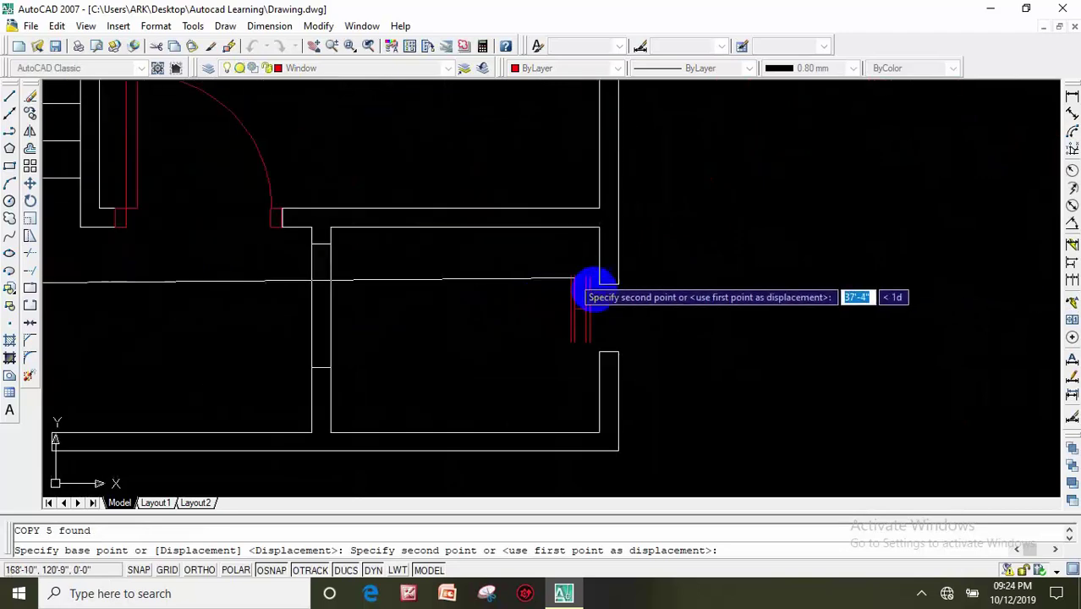
{"action": "left_click", "coordinate": [599, 285]}
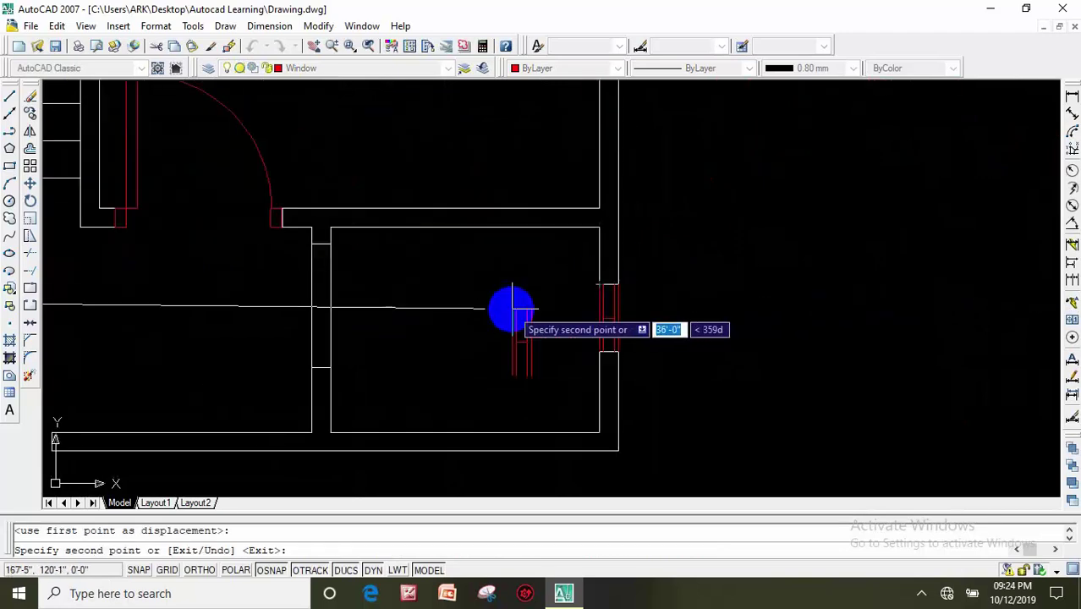
{"action": "key", "text": "Escape"}
Pan and zoom onto the green plan's lower stair and hallway area.
{"action": "scroll", "coordinate": [556, 295], "scroll_direction": "down", "scroll_amount": 2}
{"action": "middle_click_drag", "start_coordinate": [765, 230], "coordinate": [821, 281]}
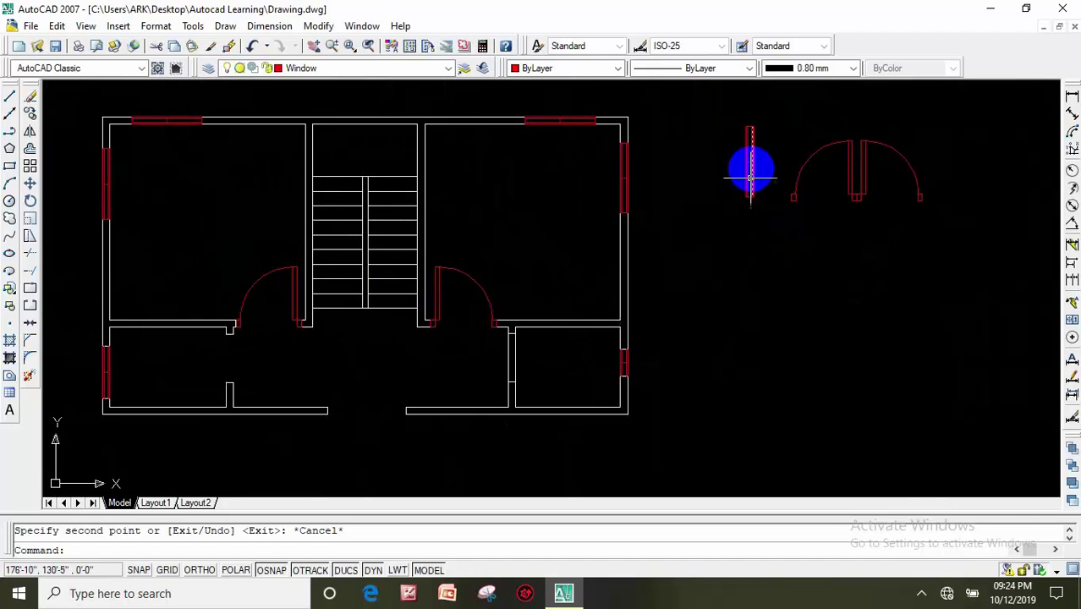
{"action": "middle_click_drag", "start_coordinate": [466, 424], "coordinate": [550, 323]}
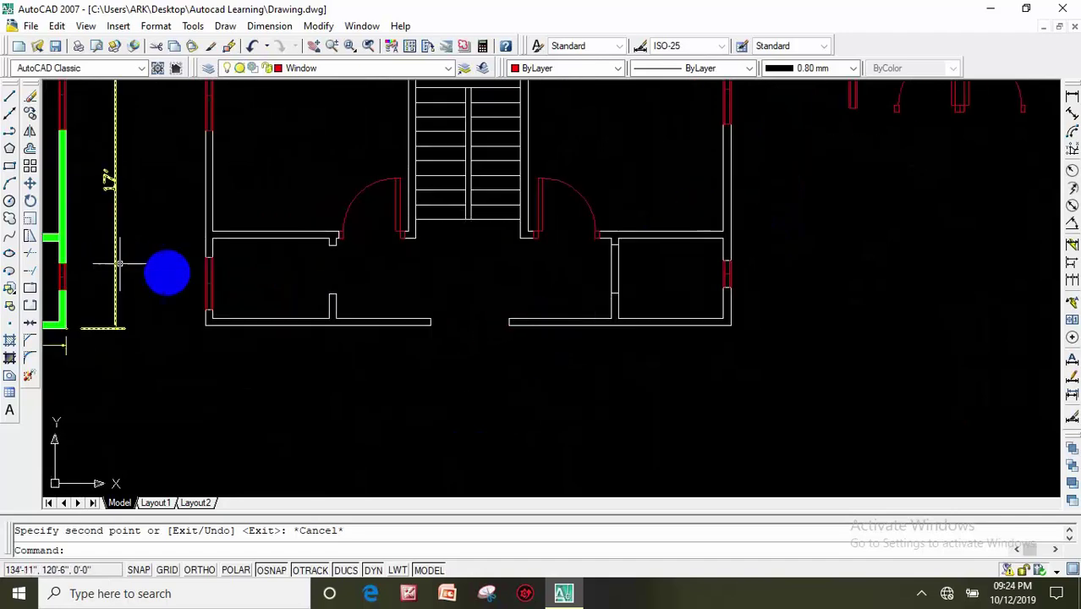
{"action": "middle_click_drag", "start_coordinate": [164, 273], "coordinate": [252, 341]}
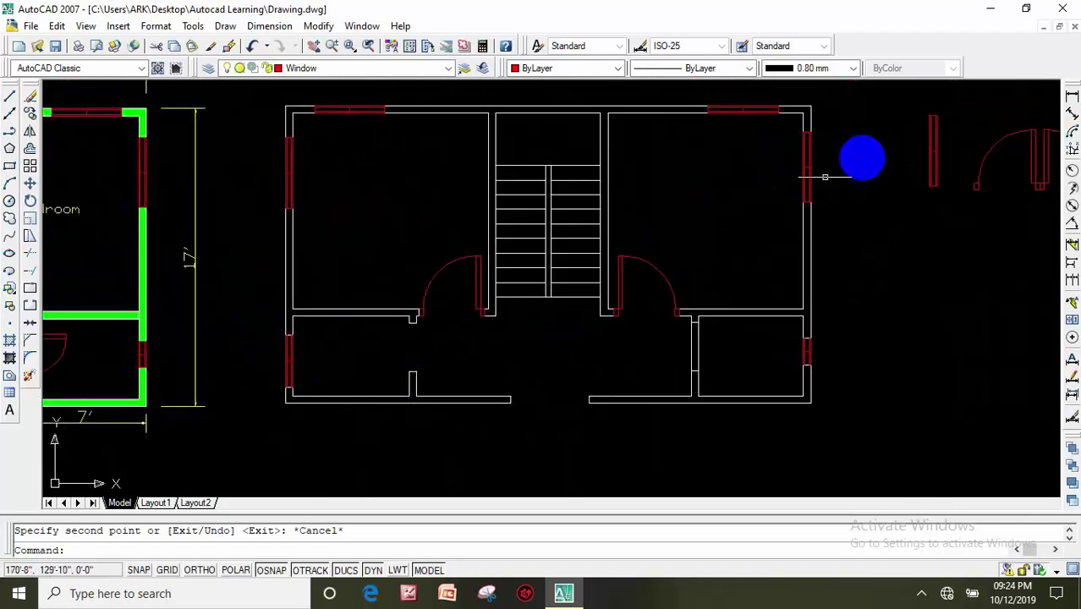
{"action": "scroll", "coordinate": [848, 240], "scroll_direction": "down", "scroll_amount": 2}
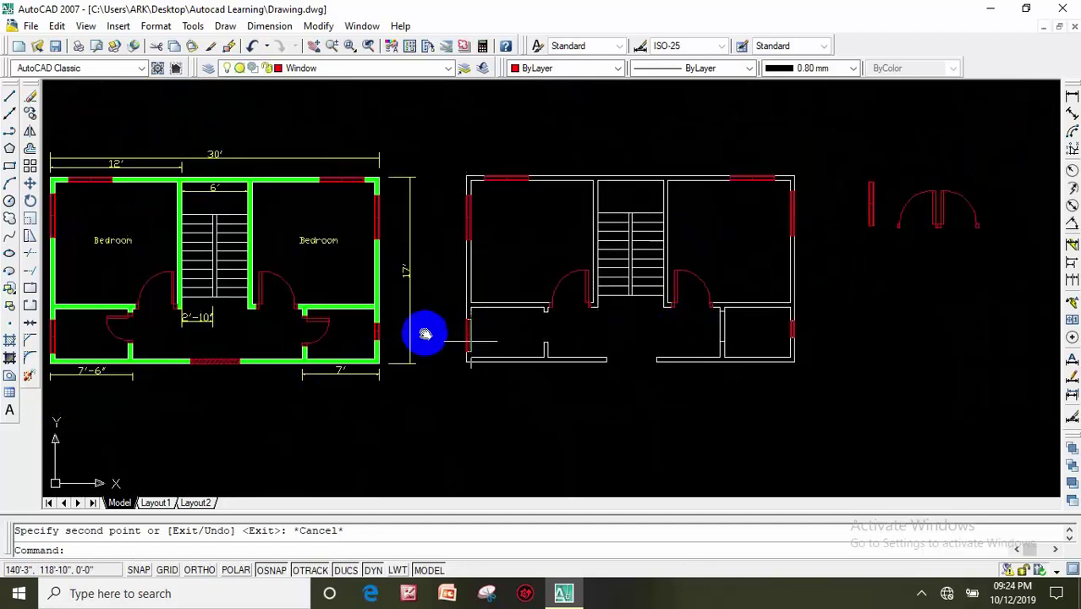
{"action": "middle_click_drag", "start_coordinate": [425, 331], "coordinate": [364, 292]}
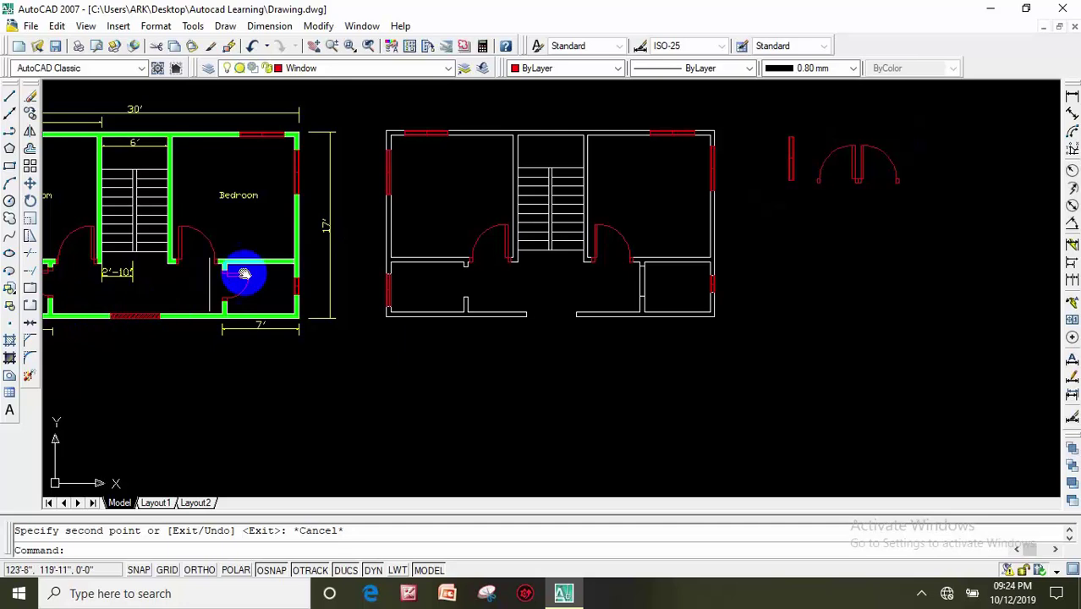
{"action": "middle_click_drag", "start_coordinate": [210, 282], "coordinate": [295, 244]}
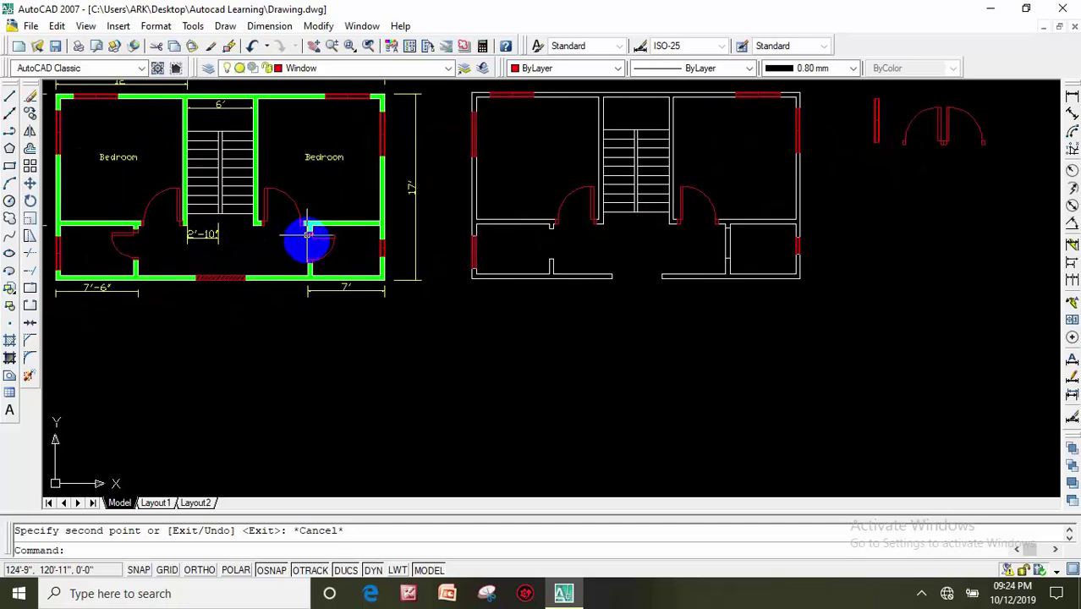
{"action": "middle_click_drag", "start_coordinate": [372, 250], "coordinate": [374, 264]}
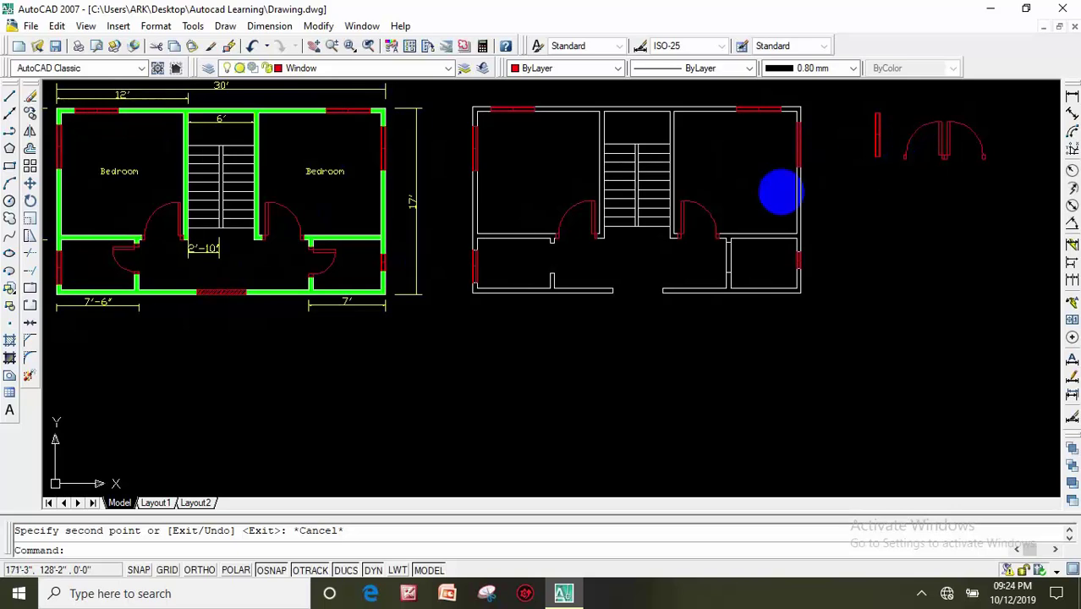
{"action": "scroll", "coordinate": [249, 278], "scroll_direction": "up", "scroll_amount": 2}
{"action": "middle_click_drag", "start_coordinate": [89, 263], "coordinate": [156, 246]}
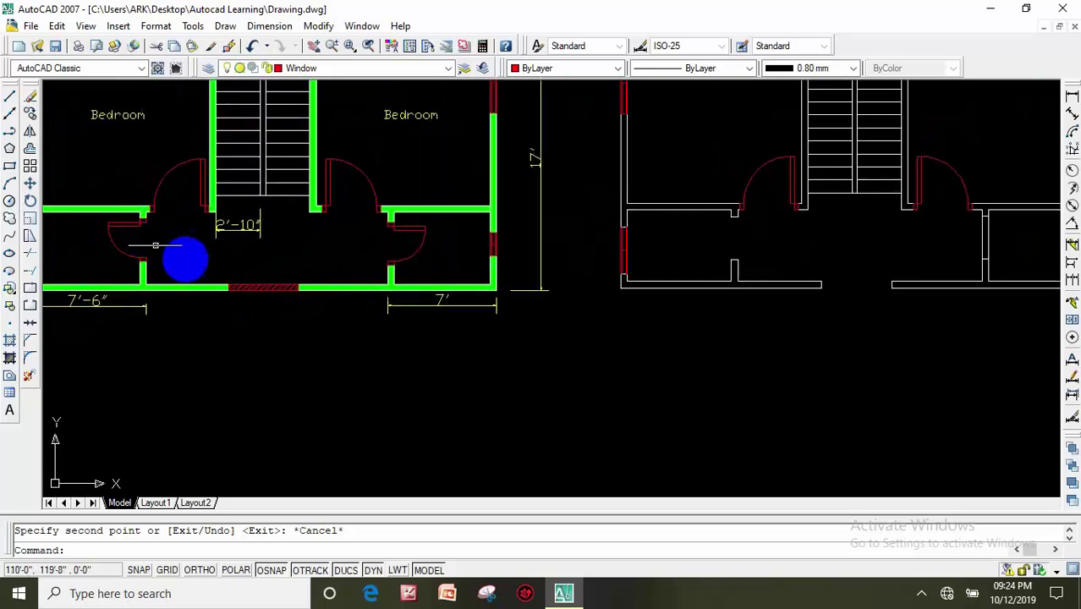
Select the green plan's lower-left red door for copying, with base point at the wall corner.
{"action": "left_click", "coordinate": [30, 112]}
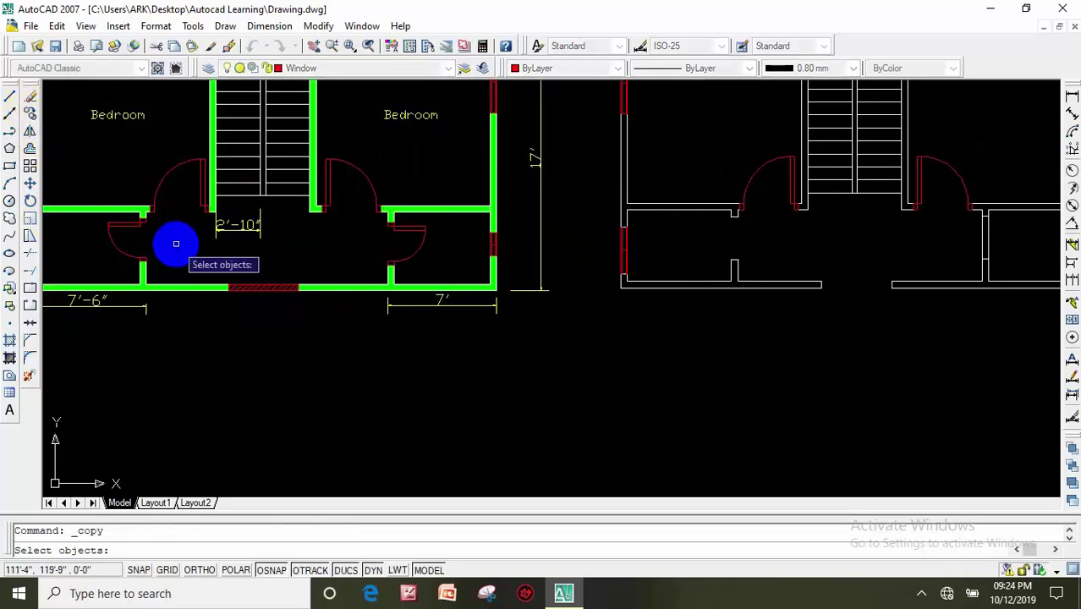
{"action": "scroll", "coordinate": [127, 237], "scroll_direction": "up", "scroll_amount": 2}
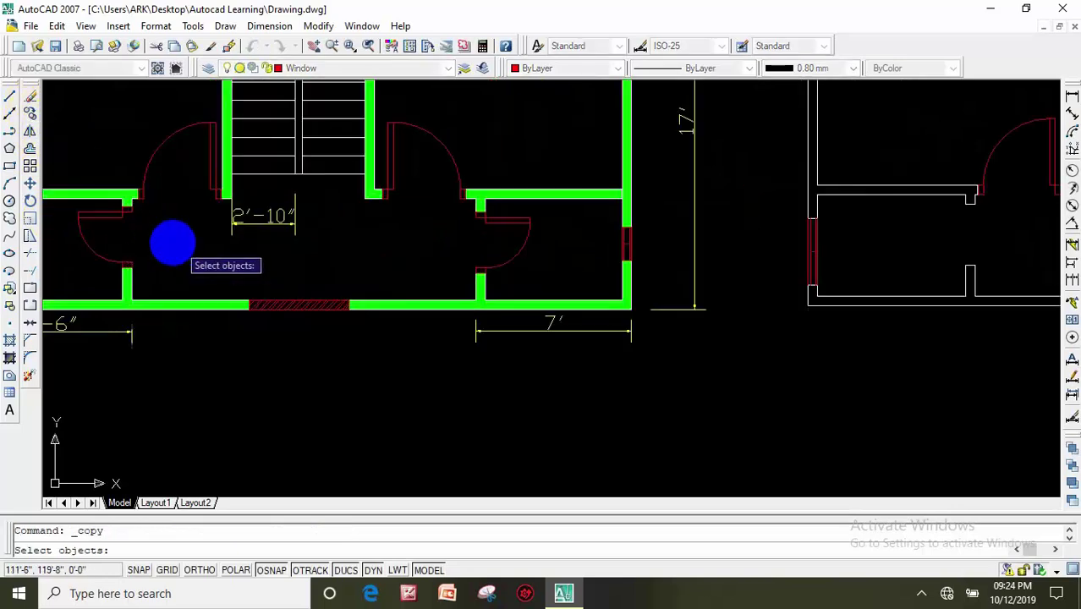
{"action": "middle_click_drag", "start_coordinate": [207, 222], "coordinate": [270, 213]}
{"action": "left_click", "coordinate": [265, 201]}
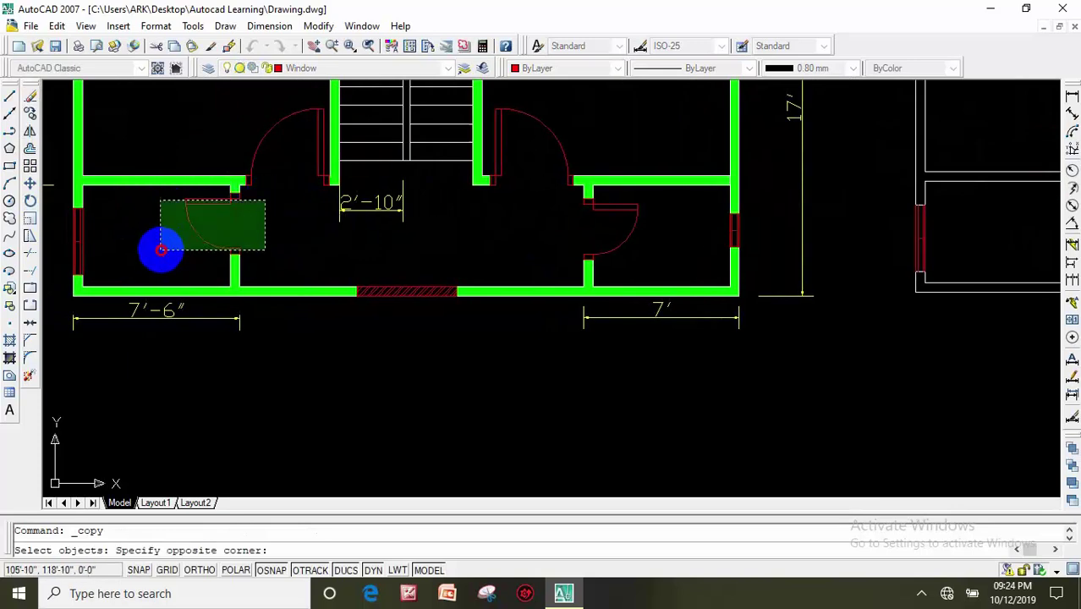
{"action": "left_click", "coordinate": [161, 250]}
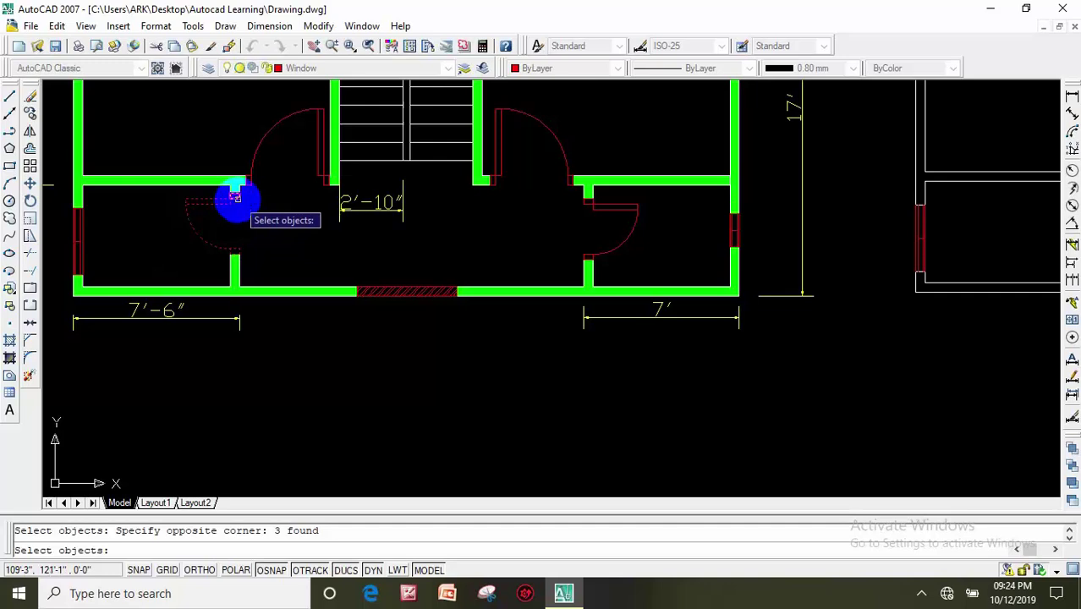
{"action": "key", "text": "Return"}
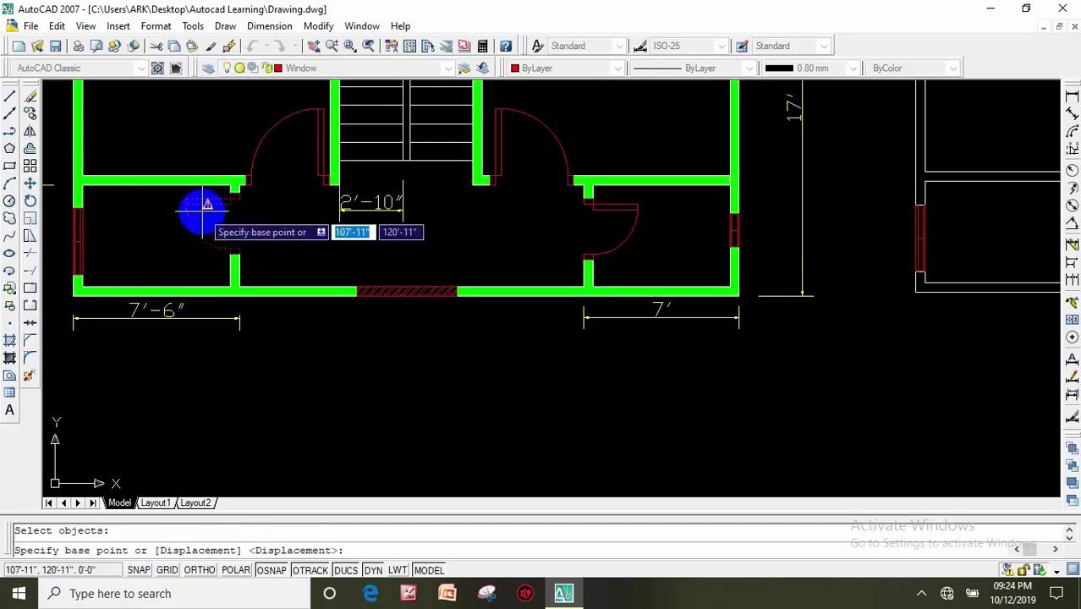
{"action": "scroll", "coordinate": [202, 211], "scroll_direction": "up", "scroll_amount": 3}
{"action": "left_click", "coordinate": [271, 175]}
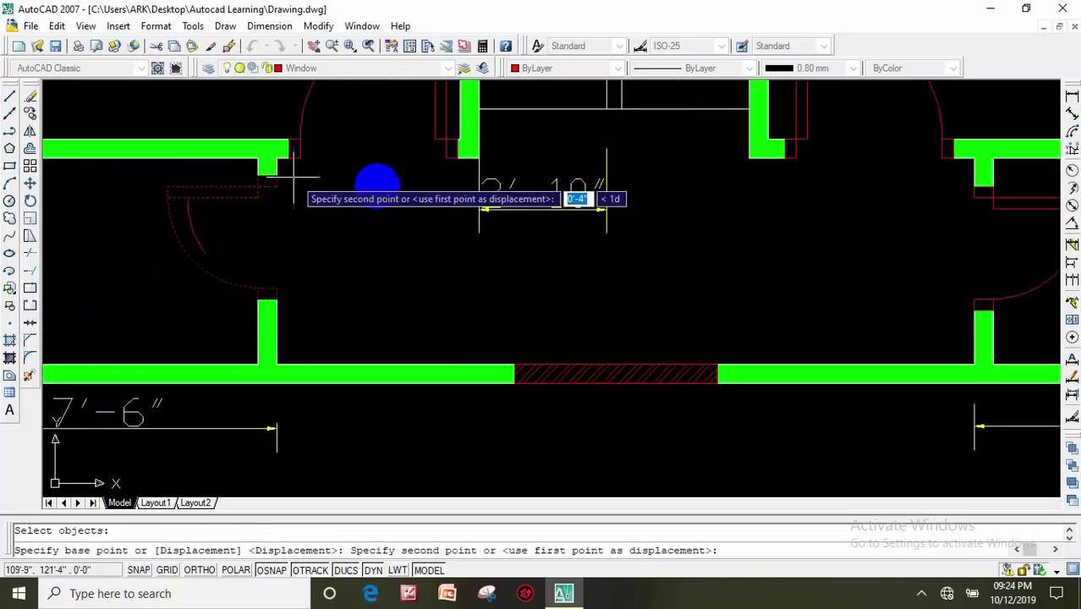
Place the door copy in the white plan's lower-left room doorway.
{"action": "scroll", "coordinate": [508, 195], "scroll_direction": "down", "scroll_amount": 2}
{"action": "scroll", "coordinate": [313, 206], "scroll_direction": "down", "scroll_amount": 2}
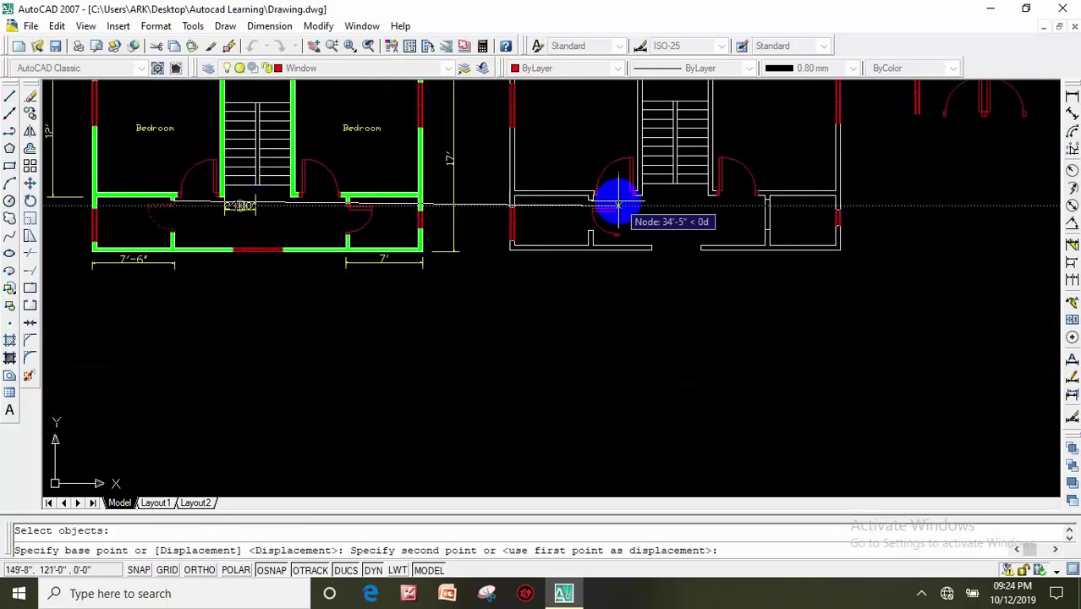
{"action": "scroll", "coordinate": [622, 204], "scroll_direction": "up", "scroll_amount": 3}
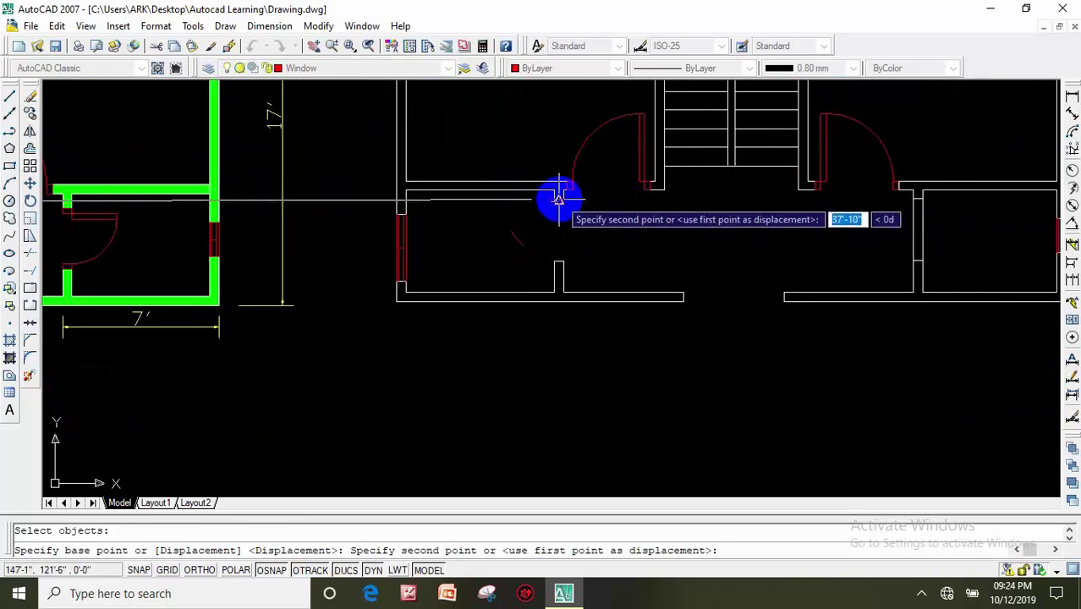
{"action": "left_click", "coordinate": [560, 200]}
{"action": "key", "text": "Escape"}
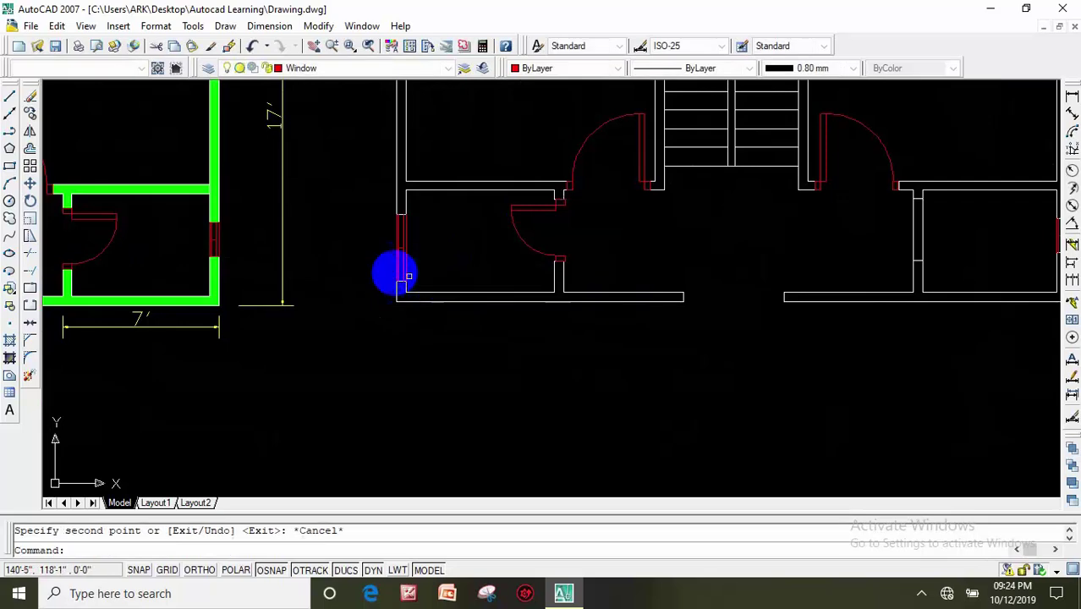
{"action": "scroll", "coordinate": [534, 262], "scroll_direction": "up", "scroll_amount": 3}
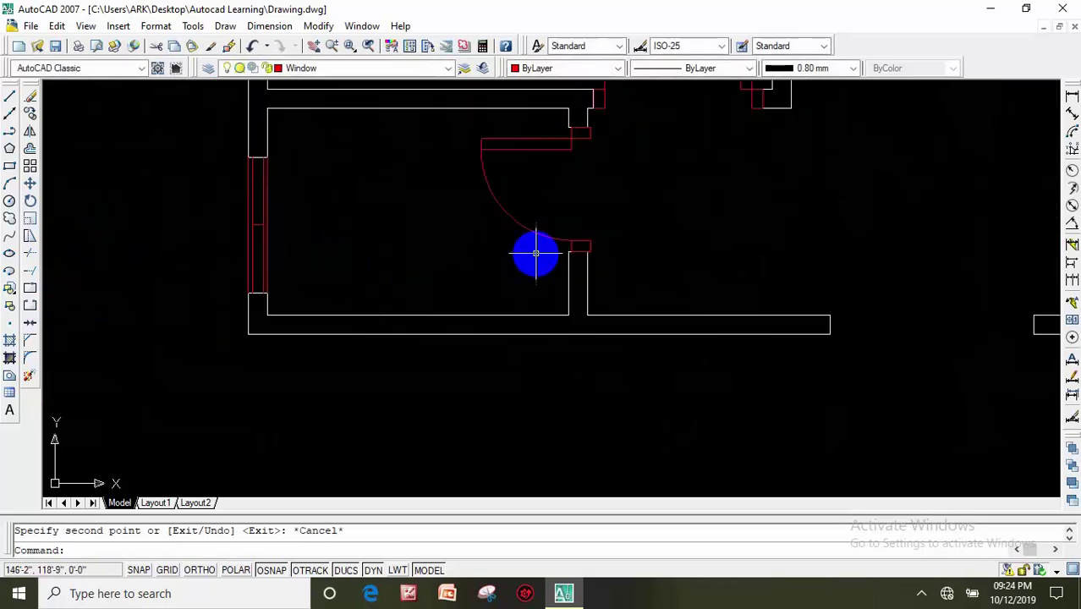
Move the copied door slightly left to sit against the doorway's wall end.
{"action": "middle_click_drag", "start_coordinate": [536, 253], "coordinate": [511, 272]}
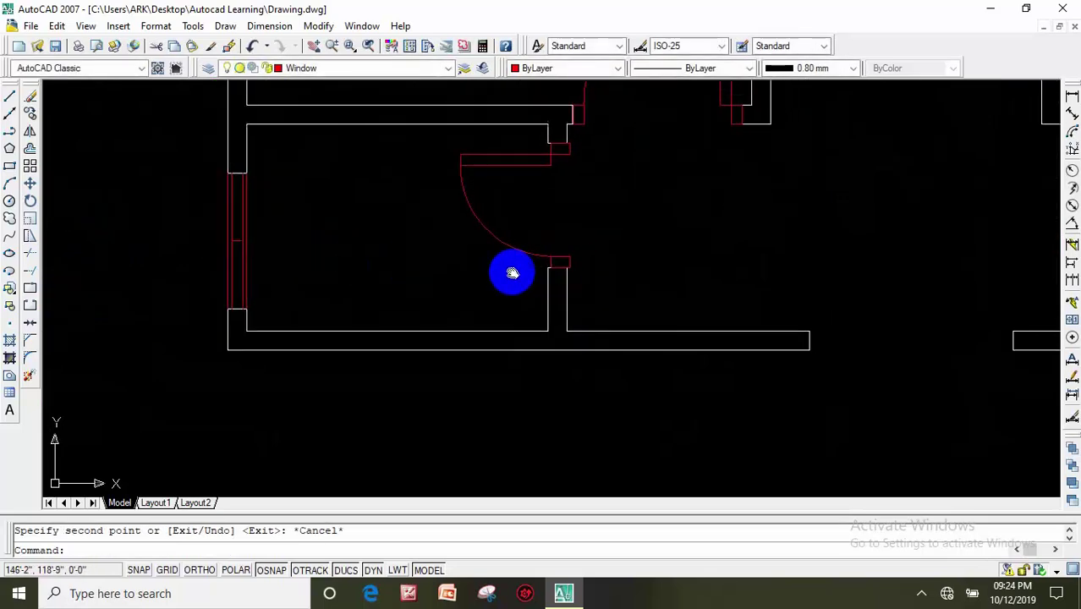
{"action": "left_click", "coordinate": [30, 186]}
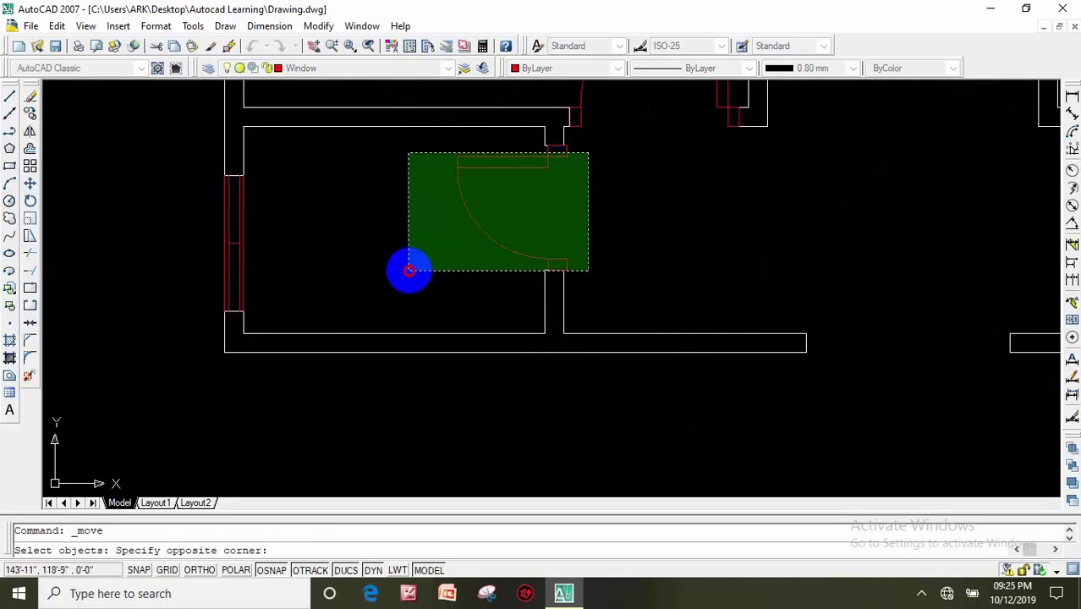
{"action": "left_click", "coordinate": [411, 264]}
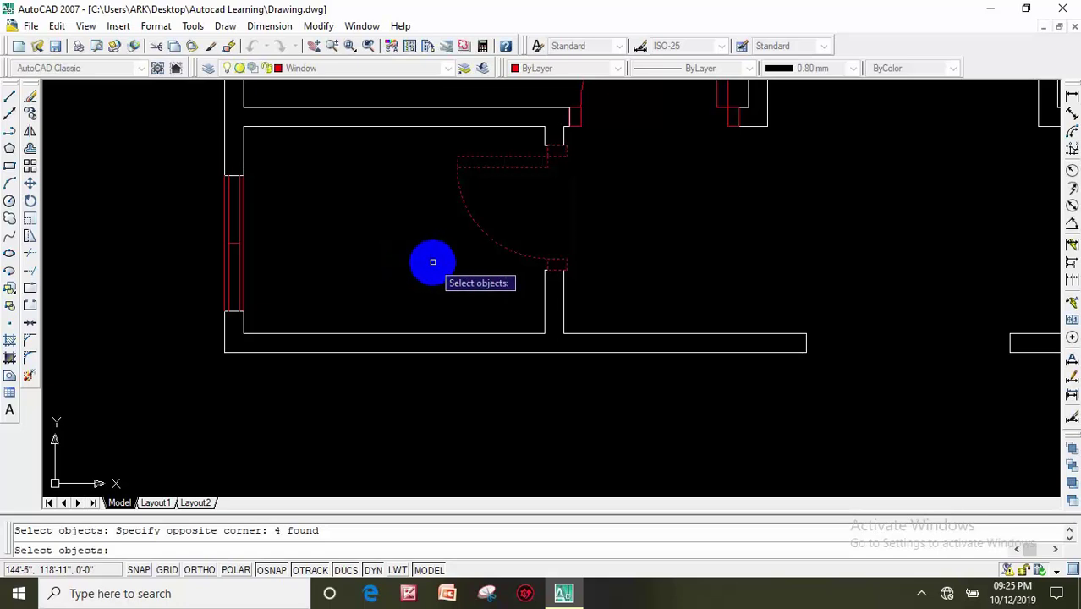
{"action": "right_click", "coordinate": [429, 261]}
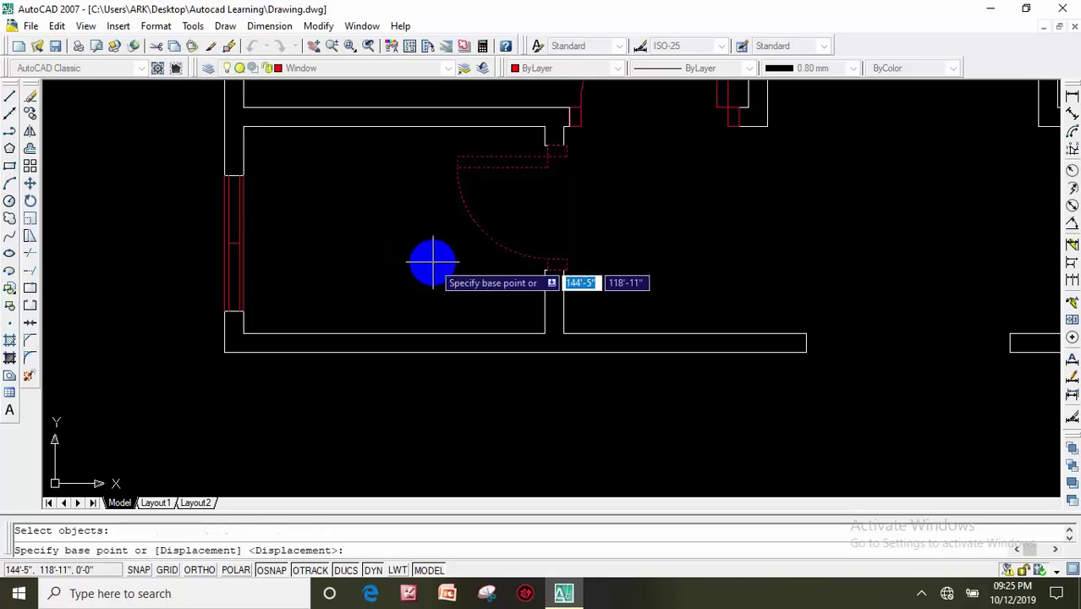
{"action": "left_click", "coordinate": [560, 145]}
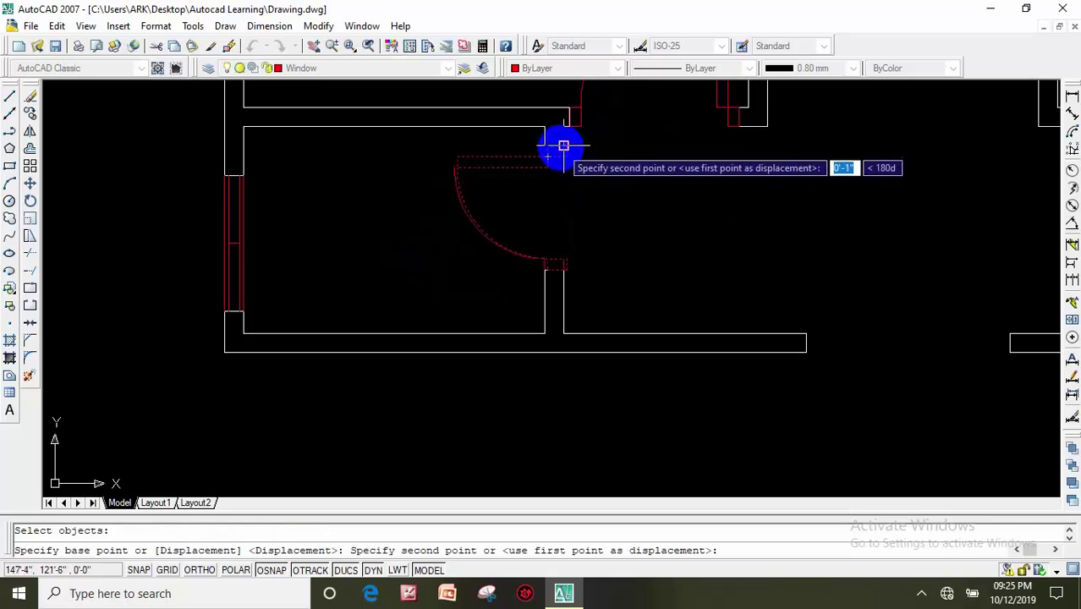
{"action": "left_click", "coordinate": [560, 145]}
Zoom out and pan to the green plan's lower-right room.
{"action": "scroll", "coordinate": [452, 218], "scroll_direction": "down", "scroll_amount": 3}
{"action": "middle_click_drag", "start_coordinate": [452, 218], "coordinate": [496, 218]}
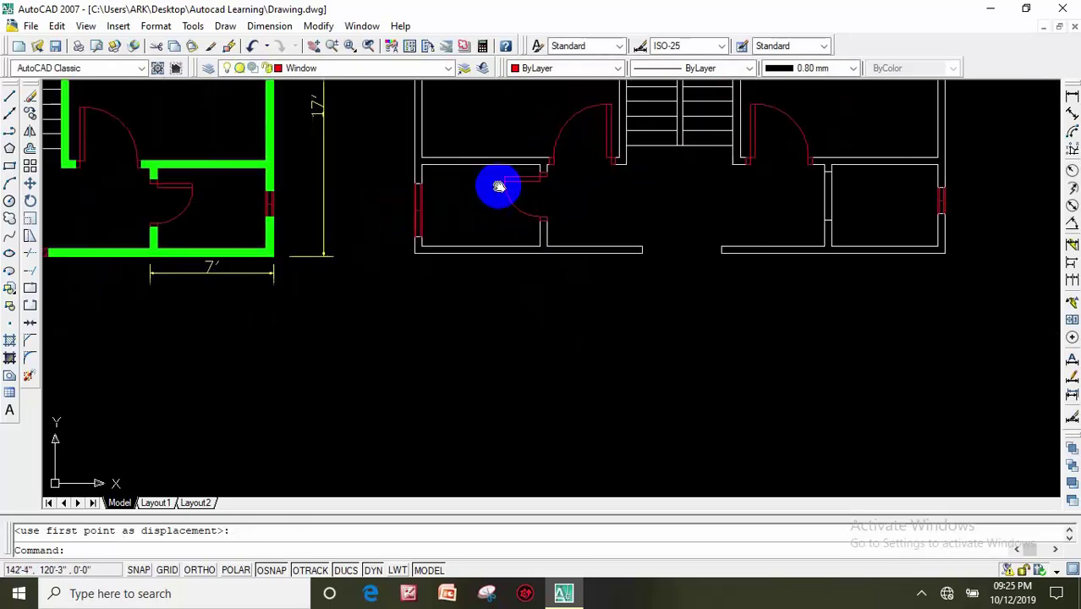
{"action": "scroll", "coordinate": [279, 186], "scroll_direction": "up", "scroll_amount": 2}
{"action": "middle_click_drag", "start_coordinate": [340, 176], "coordinate": [414, 162]}
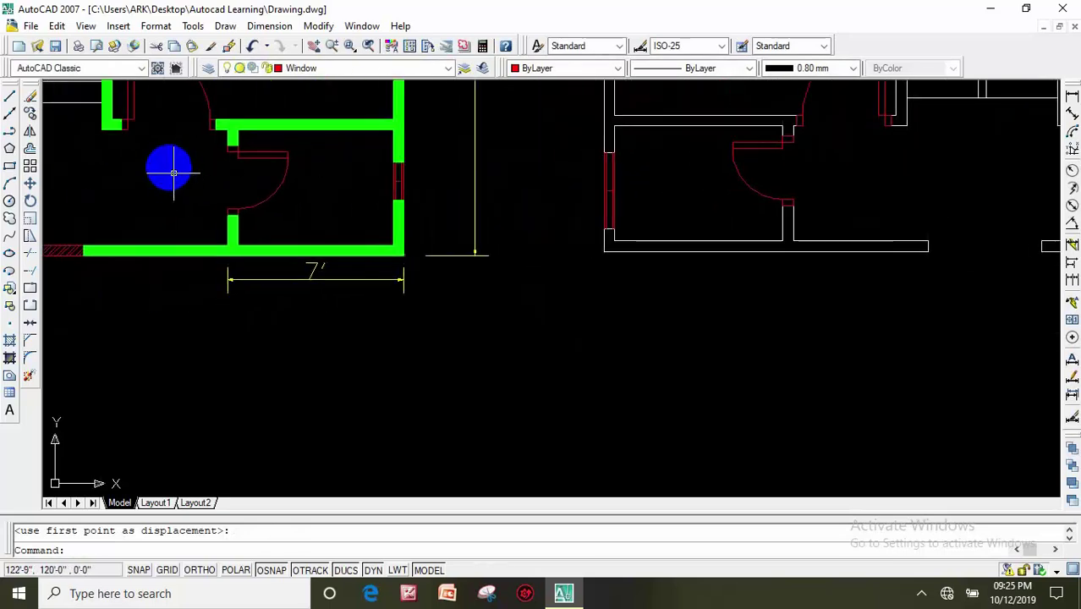
{"action": "left_click", "coordinate": [30, 113]}
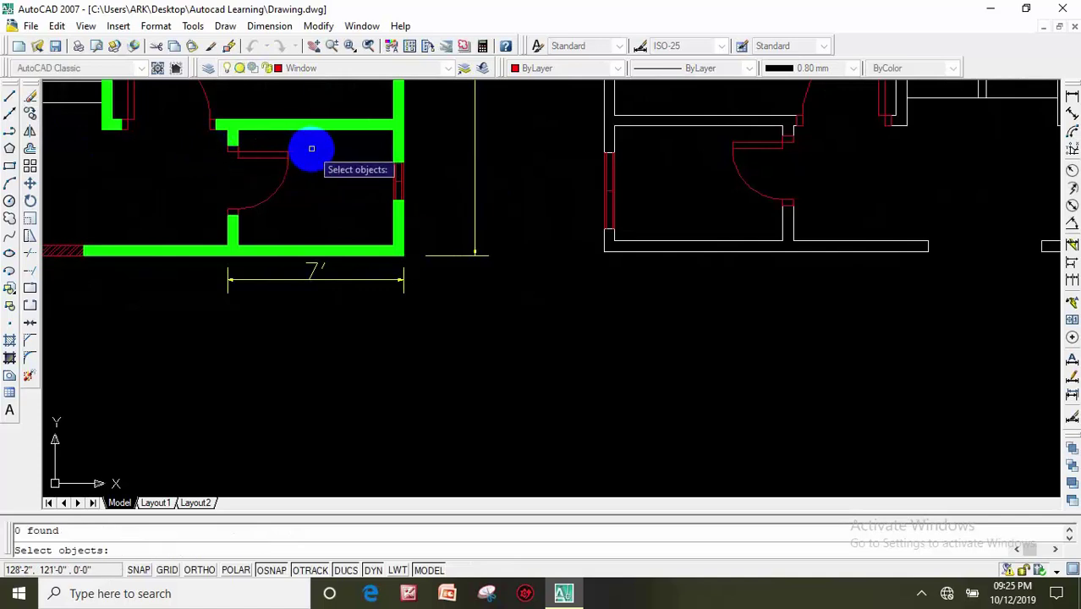
{"action": "left_click", "coordinate": [305, 151]}
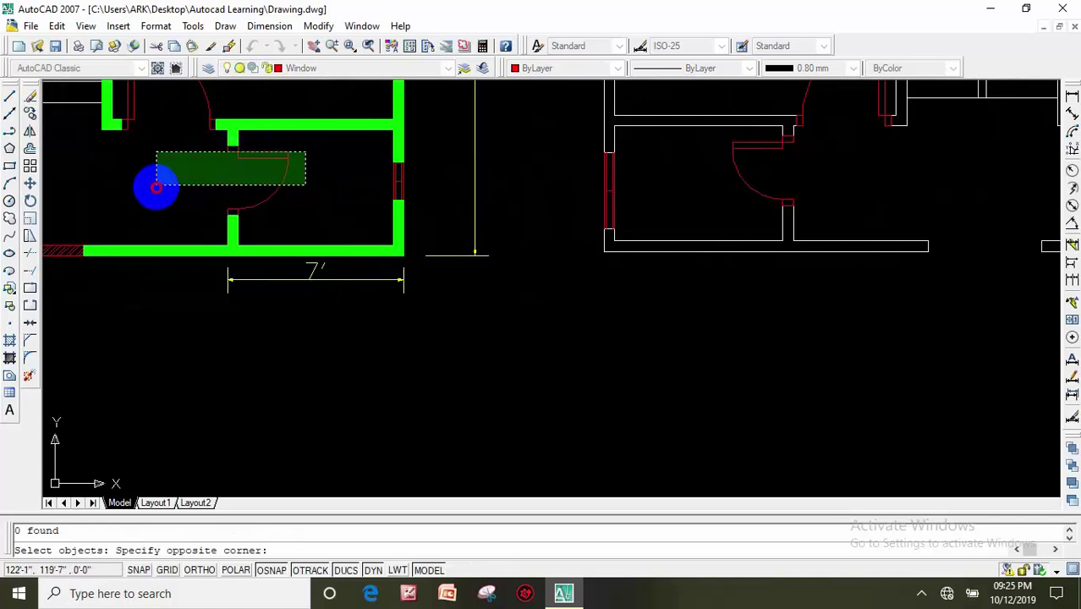
{"action": "left_click", "coordinate": [160, 205]}
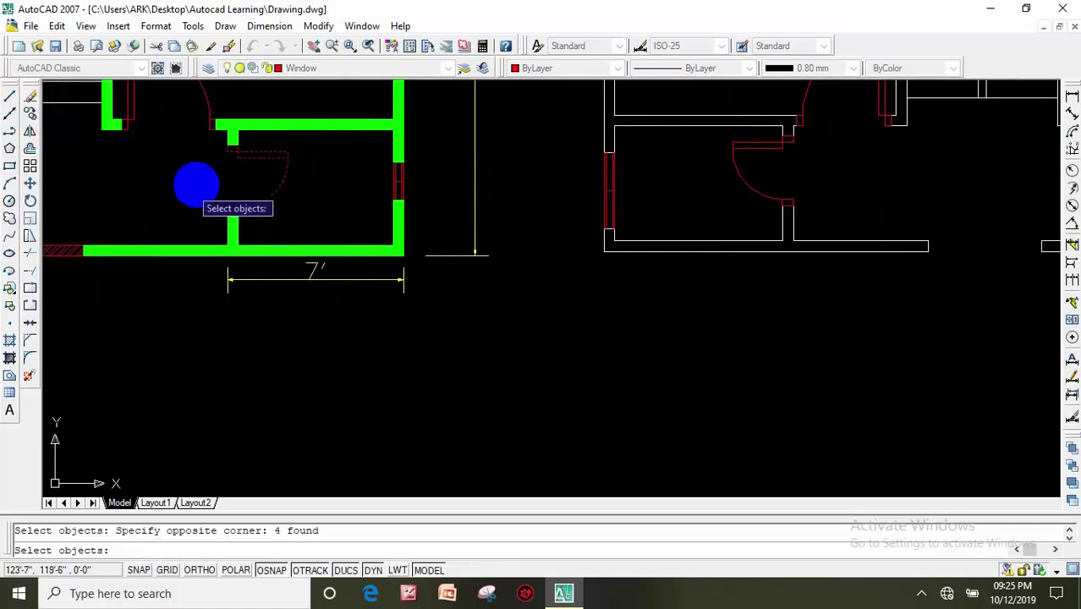
{"action": "key", "text": "Return"}
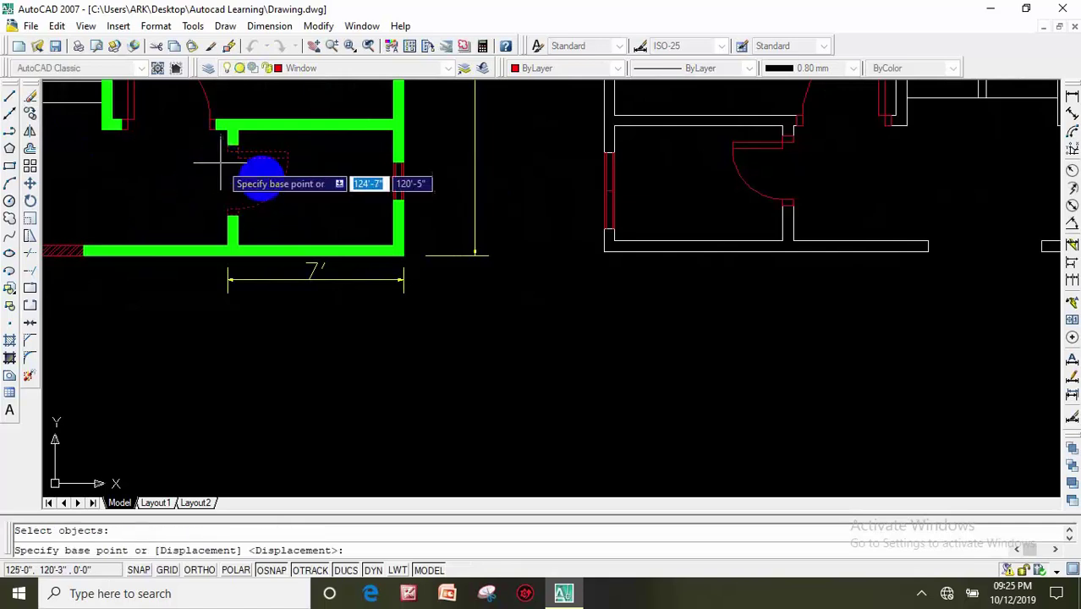
{"action": "scroll", "coordinate": [258, 176], "scroll_direction": "up", "scroll_amount": 3}
{"action": "left_click", "coordinate": [193, 112]}
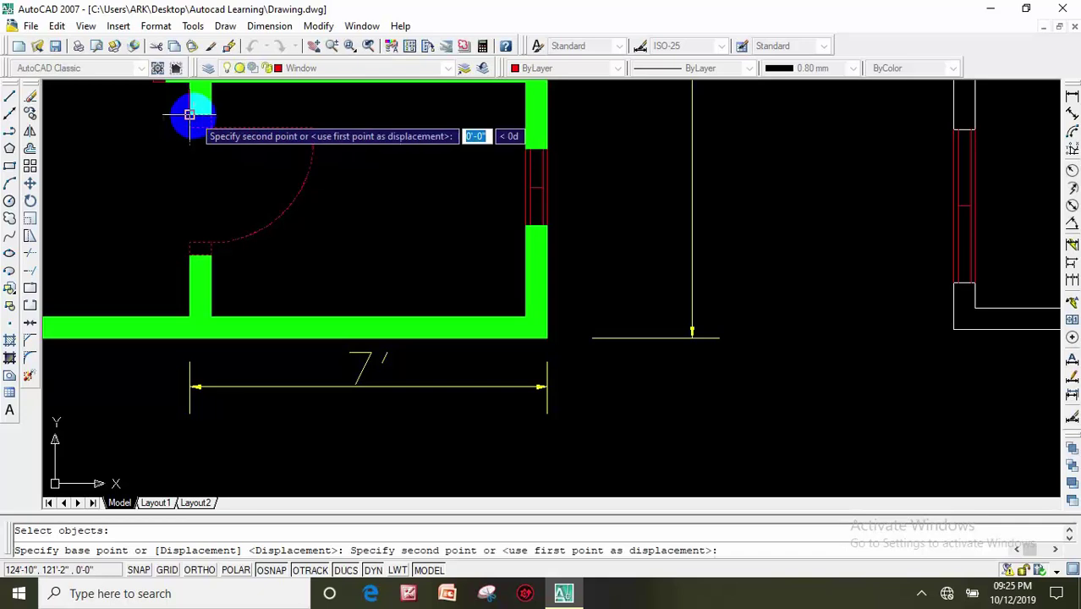
{"action": "scroll", "coordinate": [605, 212], "scroll_direction": "down", "scroll_amount": 2}
{"action": "scroll", "coordinate": [482, 241], "scroll_direction": "down", "scroll_amount": 2}
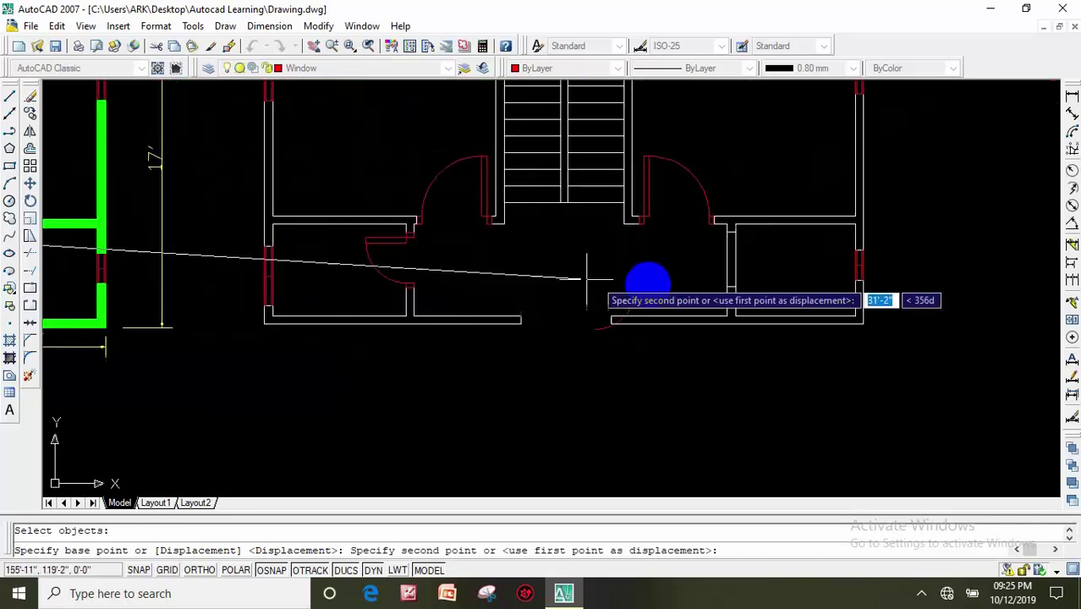
{"action": "scroll", "coordinate": [732, 246], "scroll_direction": "up", "scroll_amount": 3}
{"action": "key", "text": "Escape"}
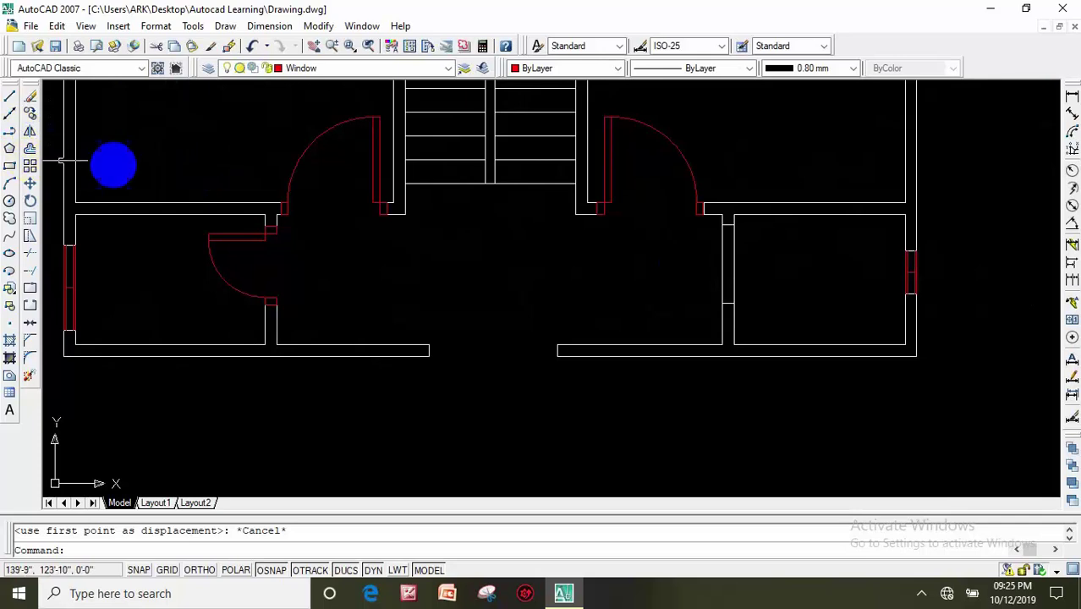
{"action": "type", "text": "tr"}
Start trimming wall lines with a selection window, then cancel the trim.
{"action": "key", "text": "Return"}
{"action": "key", "text": "Return"}
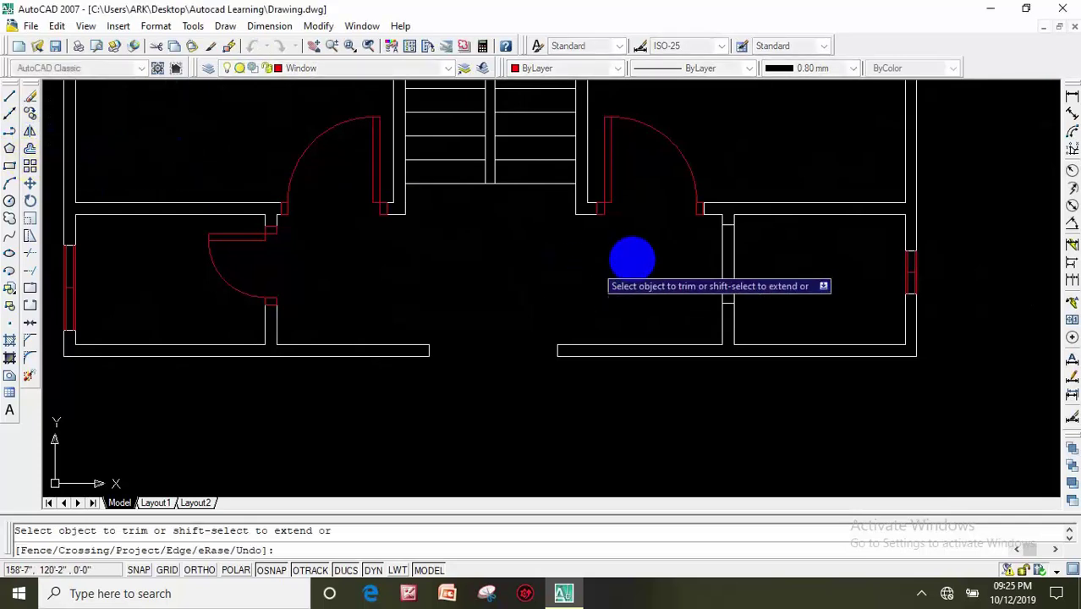
{"action": "left_click", "coordinate": [768, 253]}
{"action": "left_click", "coordinate": [787, 260]}
{"action": "scroll", "coordinate": [714, 251], "scroll_direction": "down", "scroll_amount": 2}
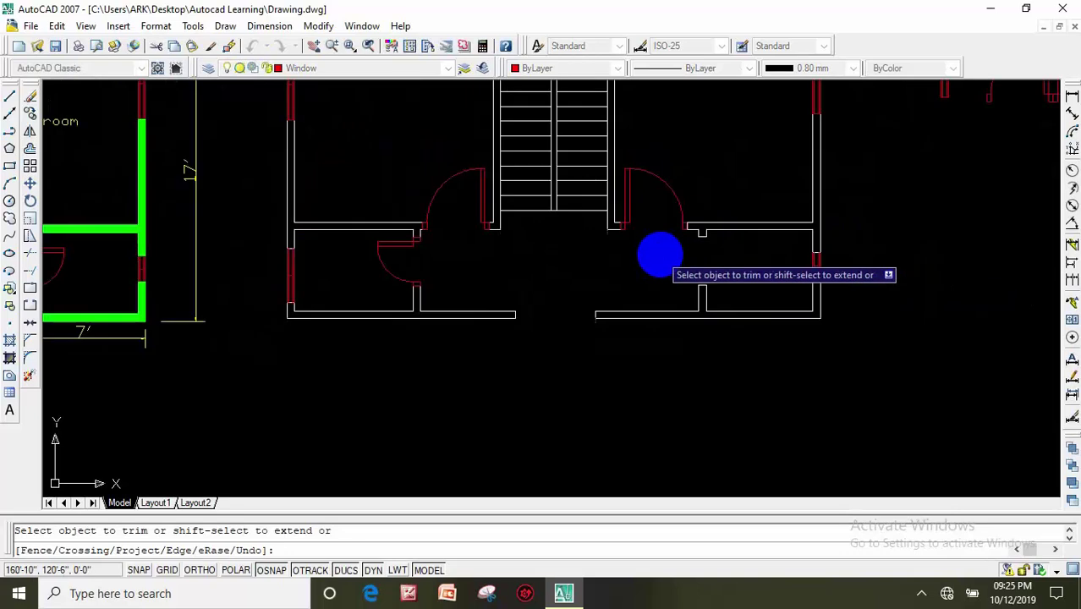
{"action": "scroll", "coordinate": [659, 251], "scroll_direction": "down", "scroll_amount": 1}
{"action": "key", "text": "Escape"}
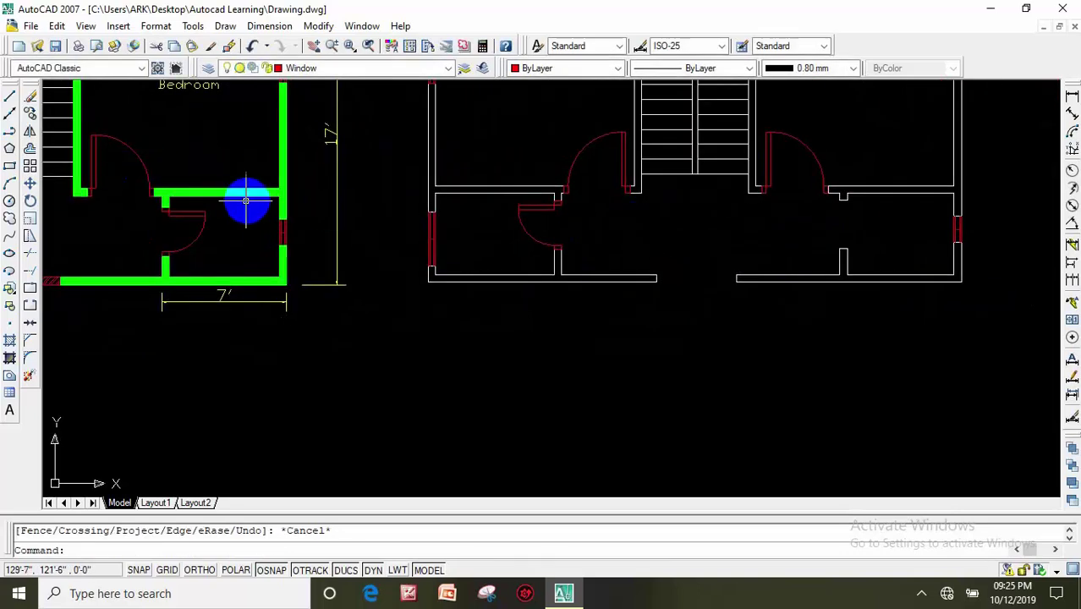
Select the small room's door and frame for copying, with base point at its corner.
{"action": "left_click", "coordinate": [30, 113]}
{"action": "scroll", "coordinate": [321, 214], "scroll_direction": "up", "scroll_amount": 2}
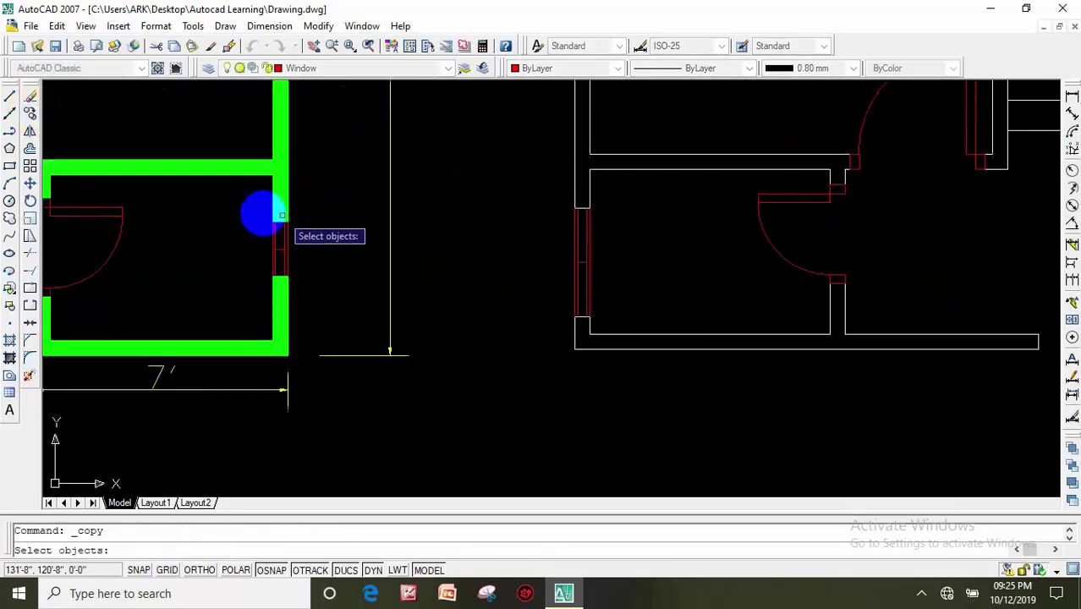
{"action": "middle_click_drag", "start_coordinate": [258, 212], "coordinate": [461, 198]}
{"action": "scroll", "coordinate": [423, 198], "scroll_direction": "up", "scroll_amount": 1}
{"action": "left_click", "coordinate": [441, 191]}
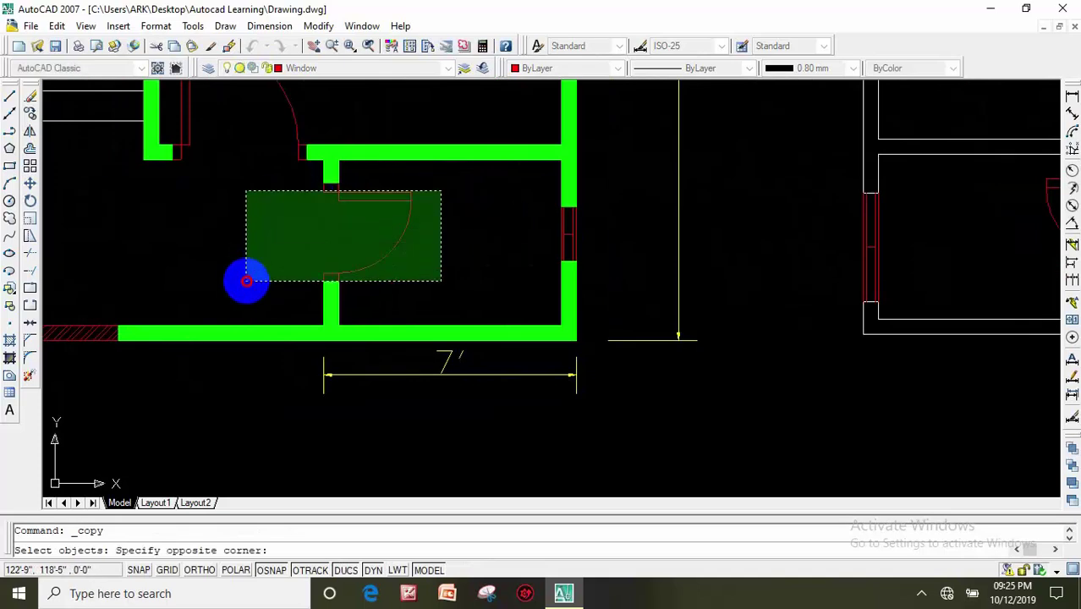
{"action": "left_click", "coordinate": [246, 278]}
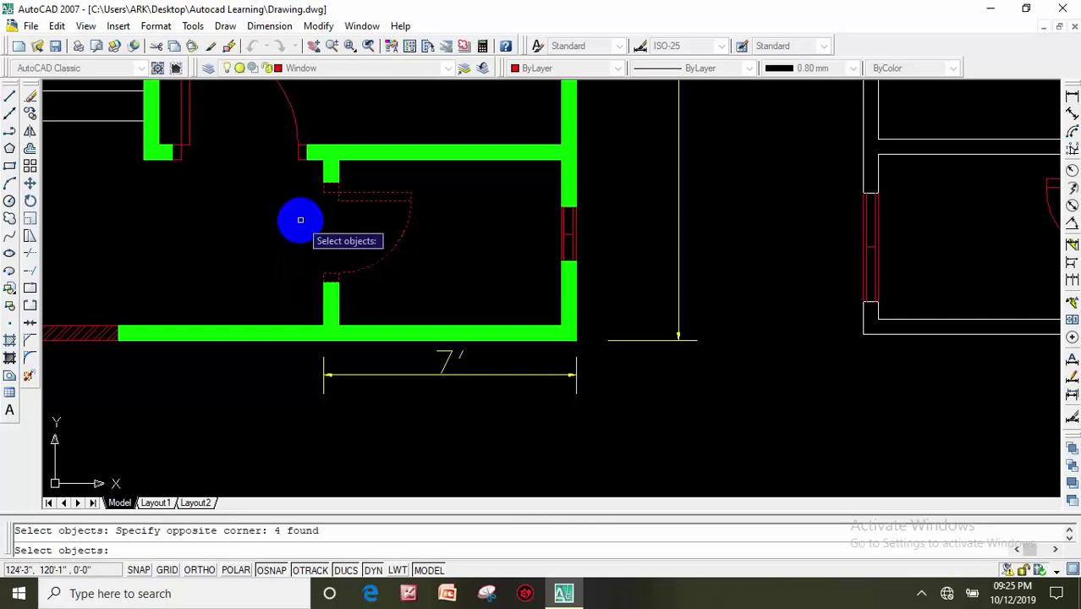
{"action": "key", "text": "Return"}
{"action": "scroll", "coordinate": [333, 170], "scroll_direction": "up", "scroll_amount": 2}
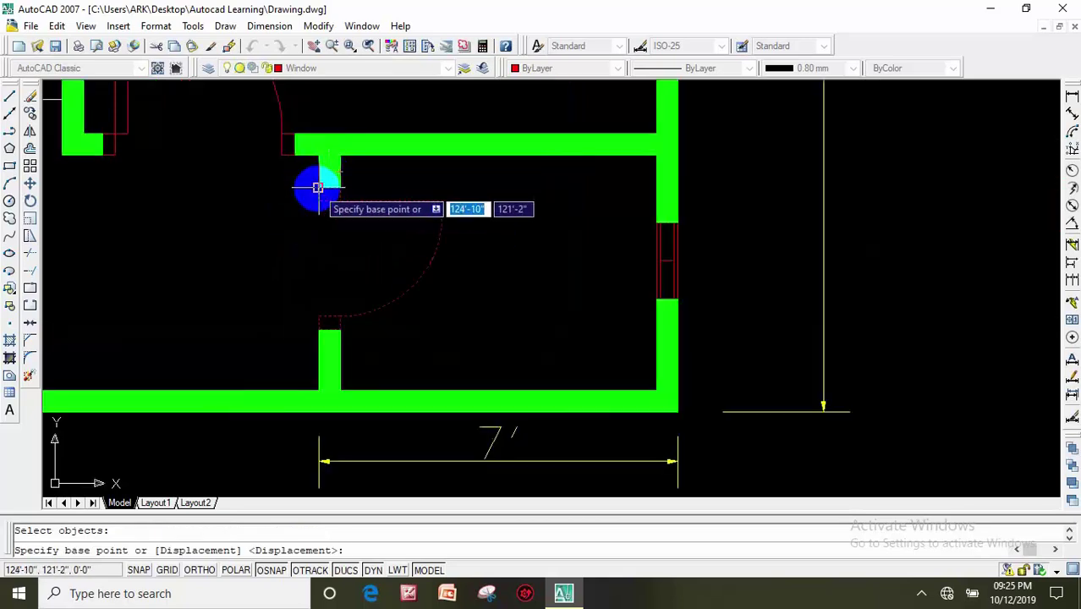
{"action": "left_click", "coordinate": [324, 188]}
Place the door copy in the right plan's lower-right room doorway.
{"action": "scroll", "coordinate": [394, 243], "scroll_direction": "down", "scroll_amount": 3}
{"action": "scroll", "coordinate": [838, 176], "scroll_direction": "up", "scroll_amount": 2}
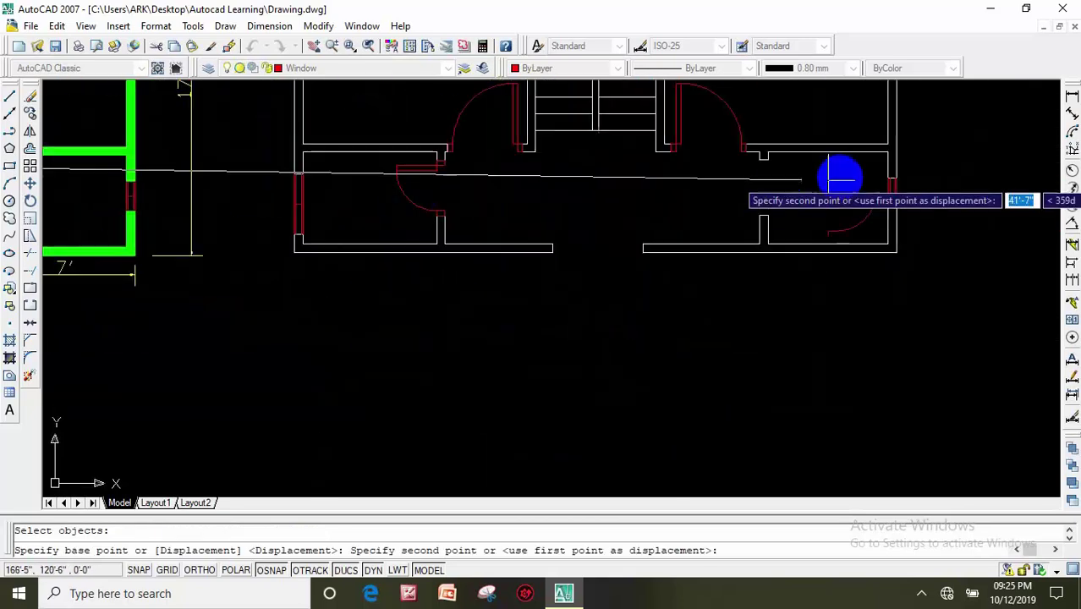
{"action": "scroll", "coordinate": [778, 182], "scroll_direction": "up", "scroll_amount": 1}
{"action": "scroll", "coordinate": [774, 174], "scroll_direction": "up", "scroll_amount": 1}
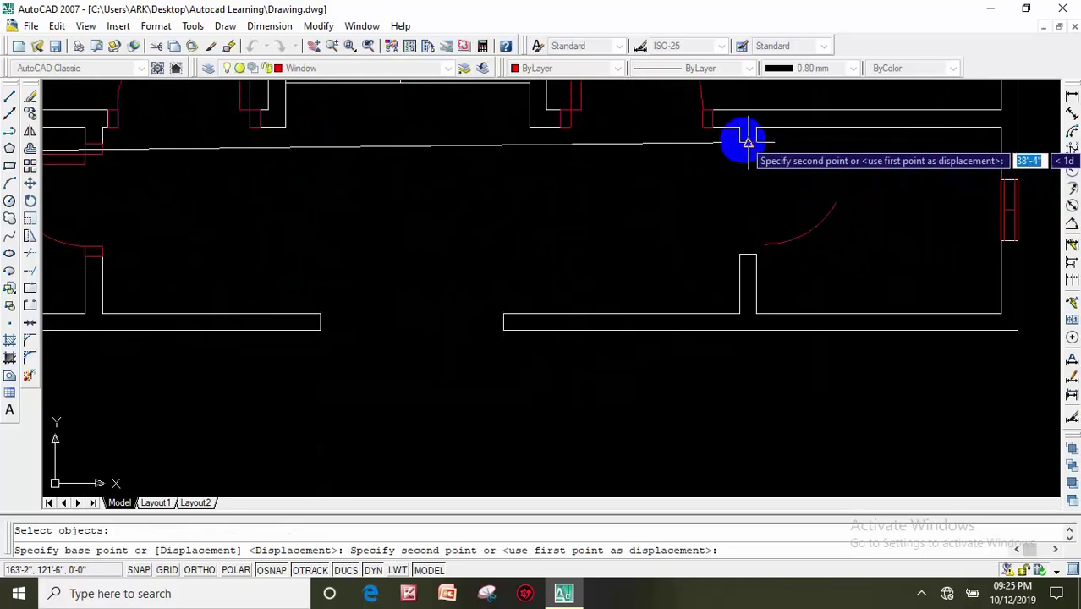
{"action": "left_click", "coordinate": [740, 141]}
{"action": "key", "text": "Escape"}
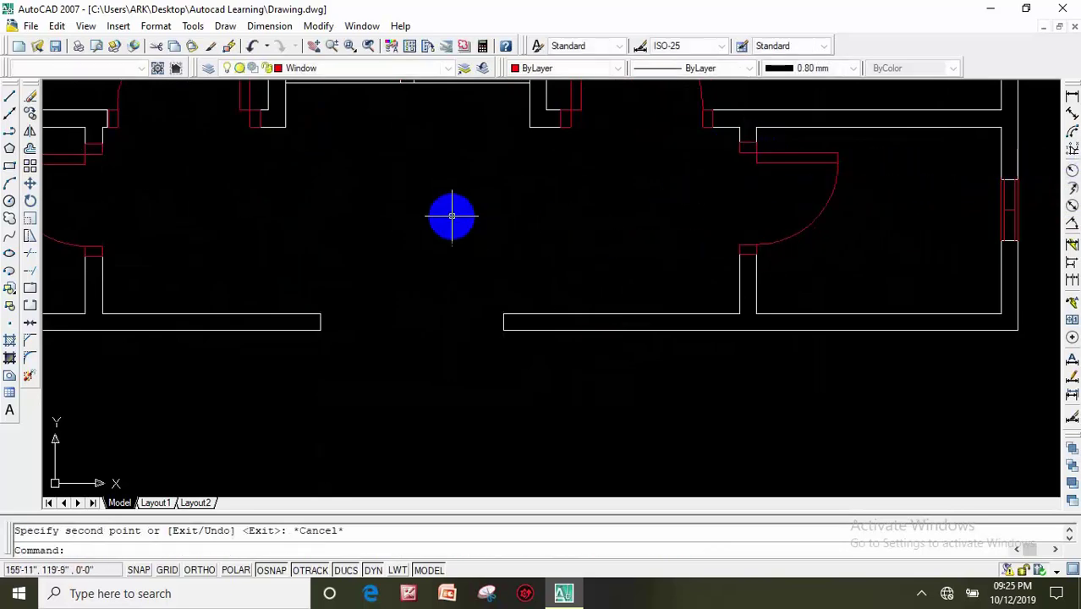
{"action": "scroll", "coordinate": [451, 215], "scroll_direction": "down", "scroll_amount": 2}
{"action": "scroll", "coordinate": [504, 300], "scroll_direction": "down", "scroll_amount": 2}
Undo the previous hatch and start a new hatch, dismissing the pattern file error.
{"action": "mouse_move", "coordinate": [499, 280]}
{"action": "middle_mouse_down"}
{"action": "mouse_move", "coordinate": [530, 253]}
{"action": "mouse_move", "coordinate": [487, 260]}
{"action": "mouse_move", "coordinate": [485, 246]}
{"action": "middle_mouse_up"}
{"action": "key", "text": "ctrl+z"}
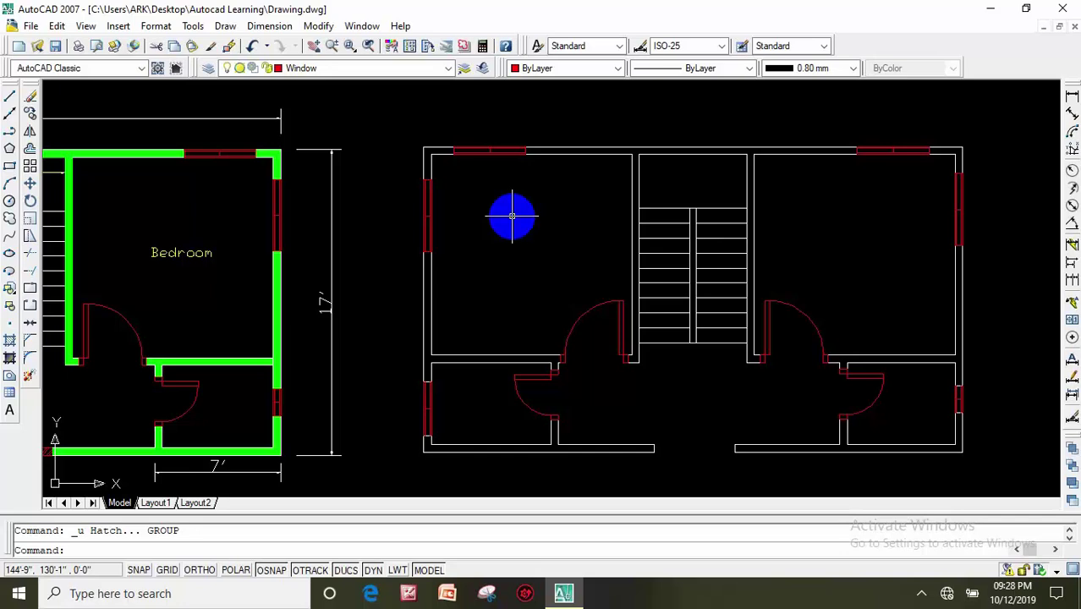
{"action": "left_click", "coordinate": [9, 342]}
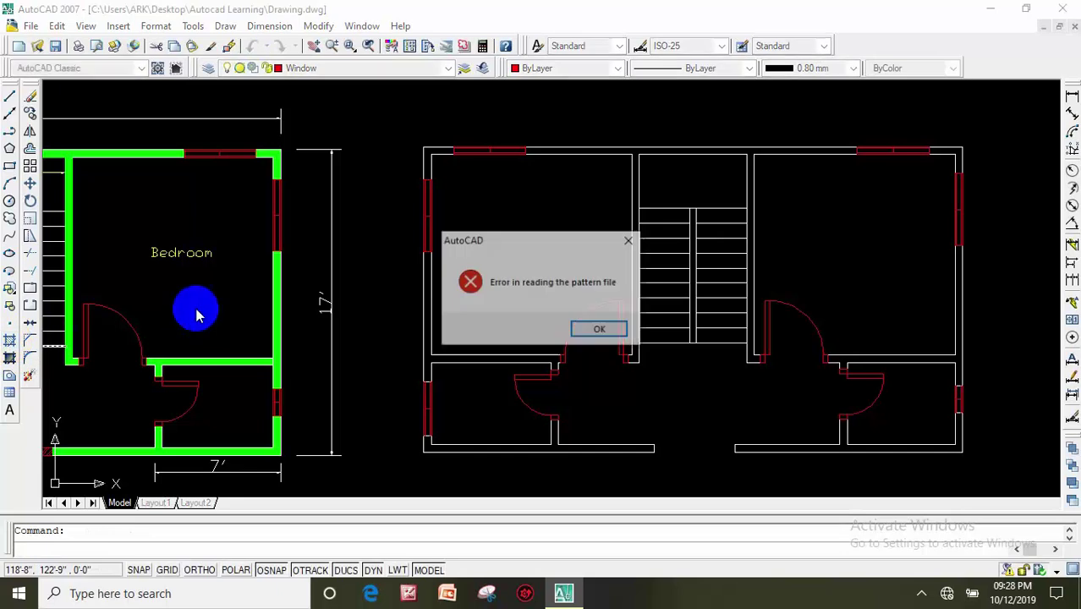
{"action": "left_click", "coordinate": [602, 331]}
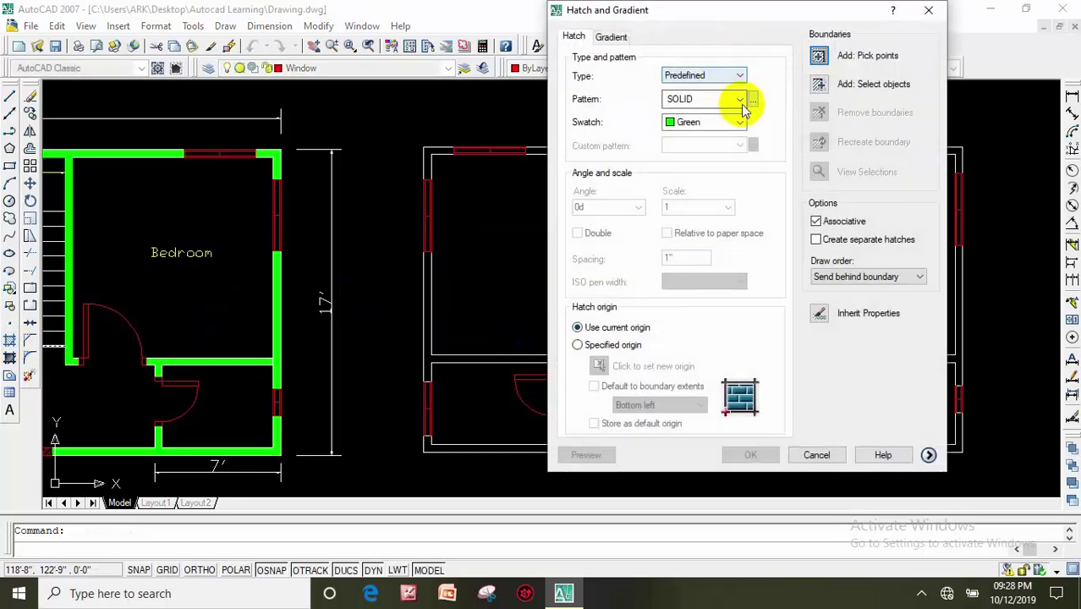
Set the hatch to the SOLID pattern with a Green swatch.
{"action": "left_click", "coordinate": [742, 102]}
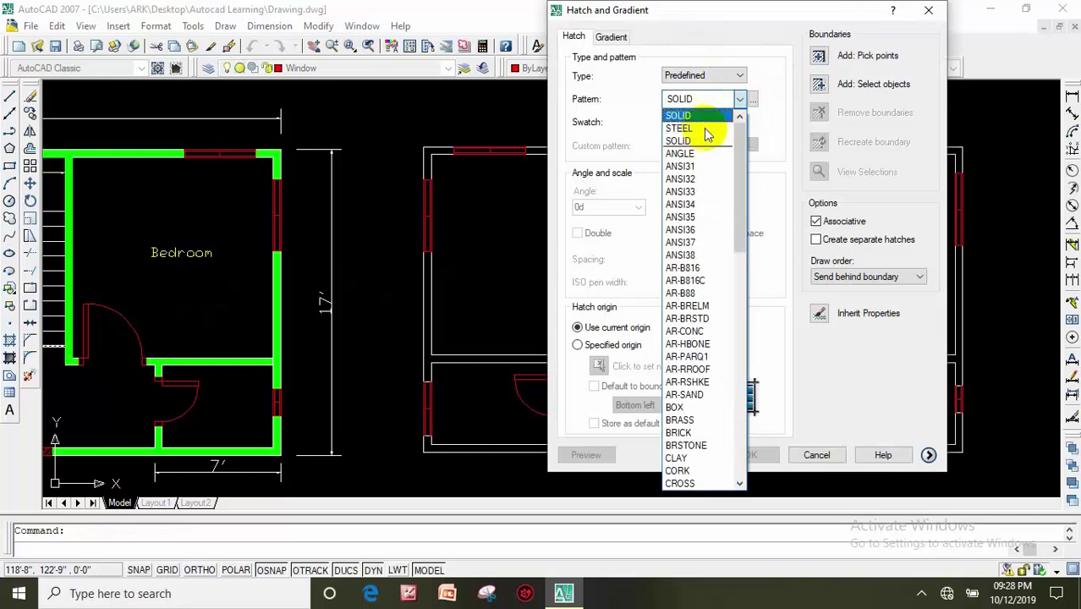
{"action": "left_click", "coordinate": [720, 119]}
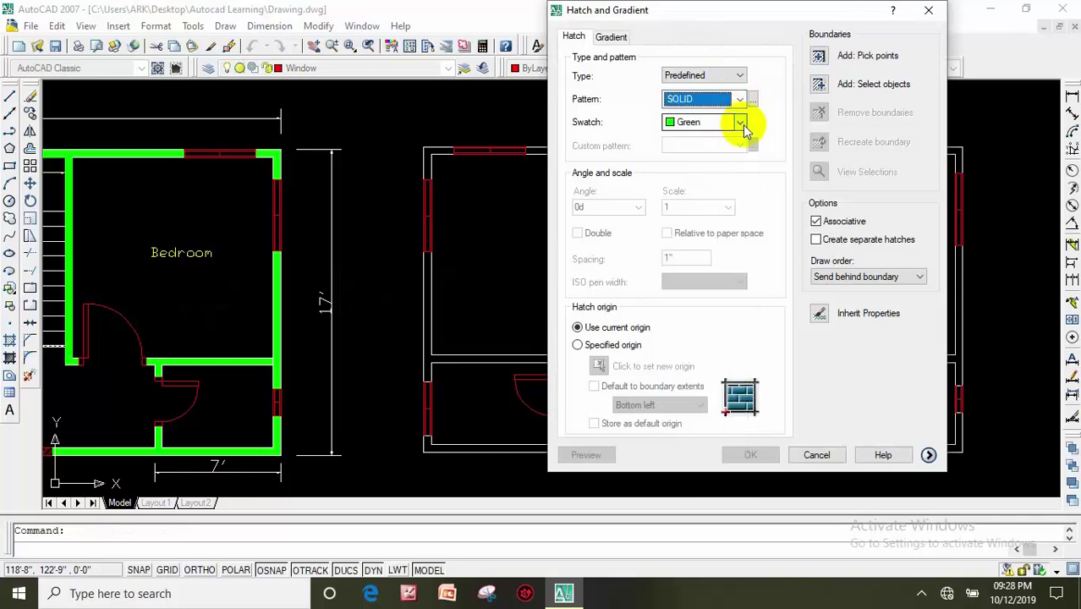
{"action": "left_click", "coordinate": [741, 123]}
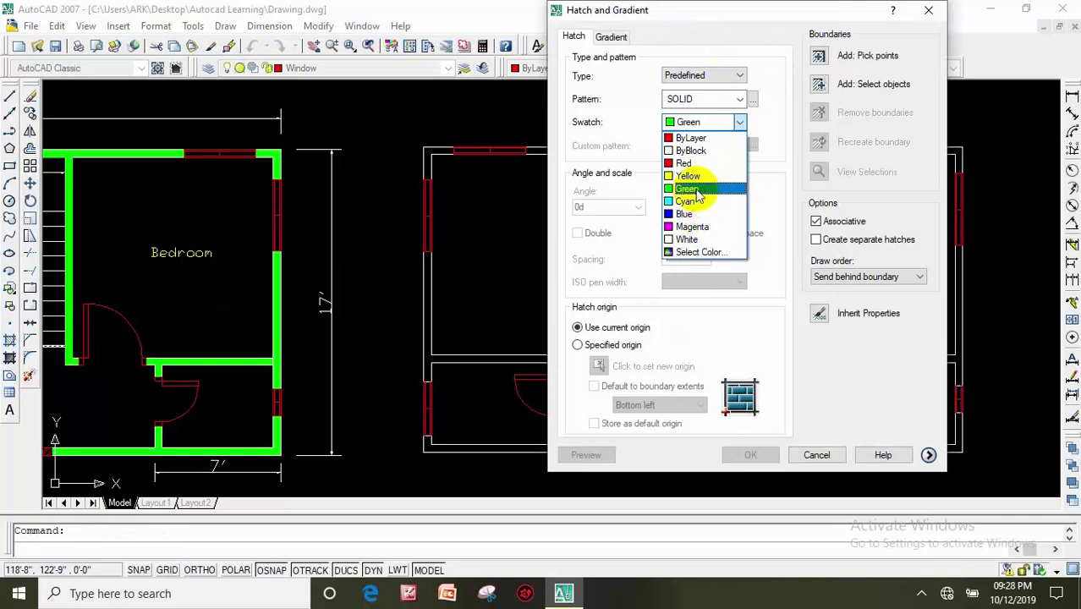
{"action": "left_click", "coordinate": [695, 191]}
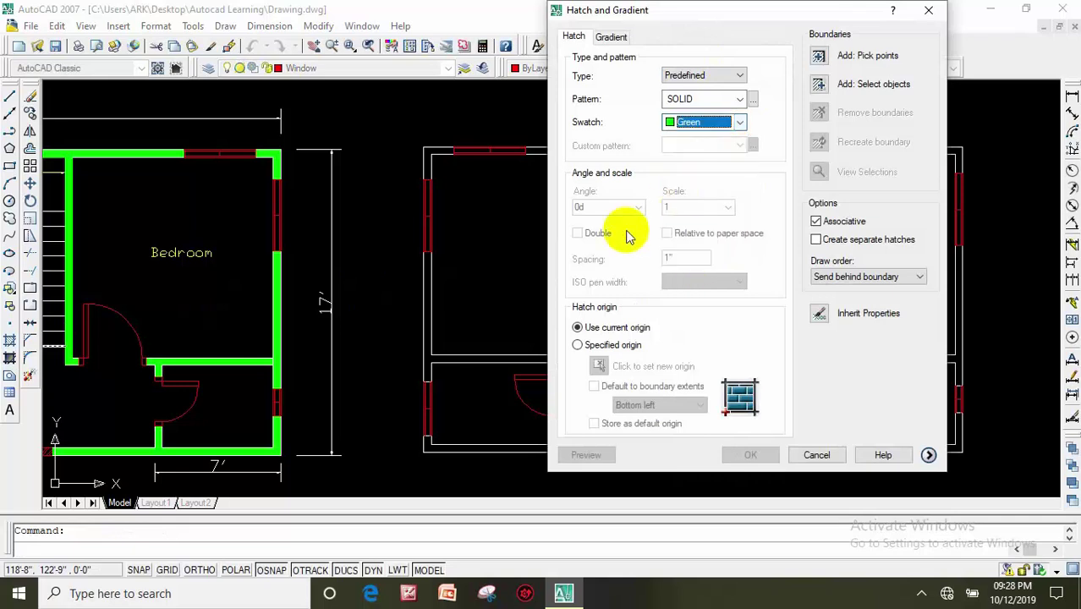
Pick the top, left and lower-left wall regions of the second plan as hatch areas.
{"action": "left_click", "coordinate": [821, 57]}
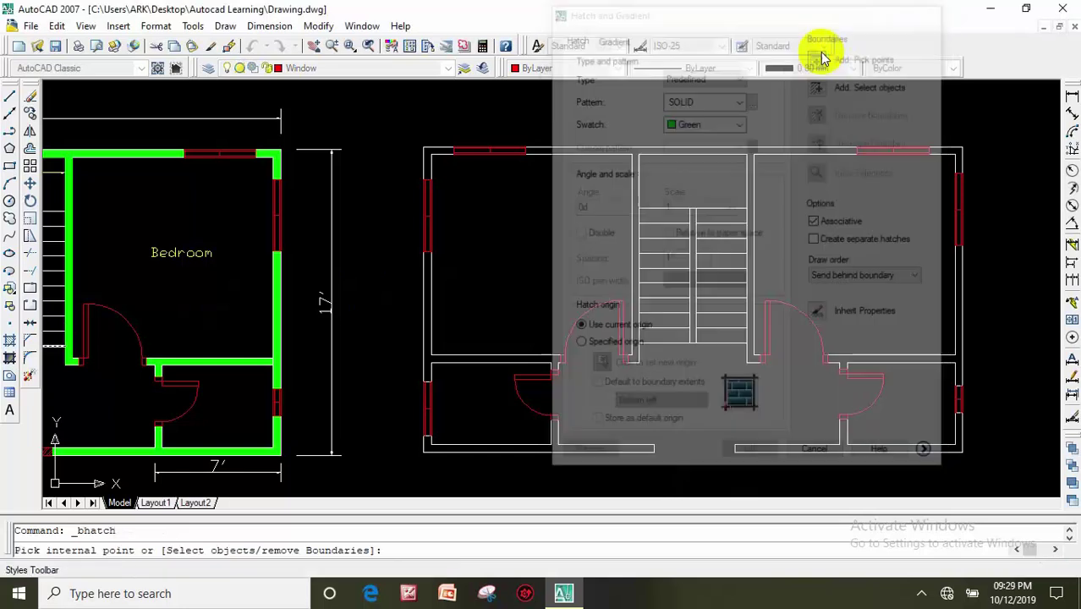
{"action": "scroll", "coordinate": [584, 169], "scroll_direction": "up", "scroll_amount": 3}
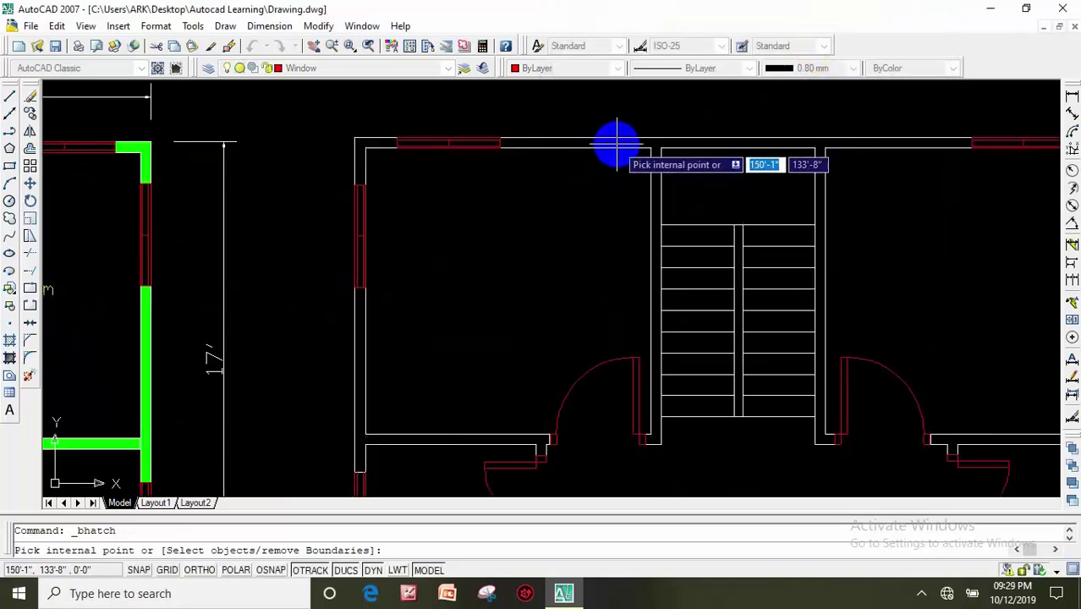
{"action": "left_click", "coordinate": [617, 144]}
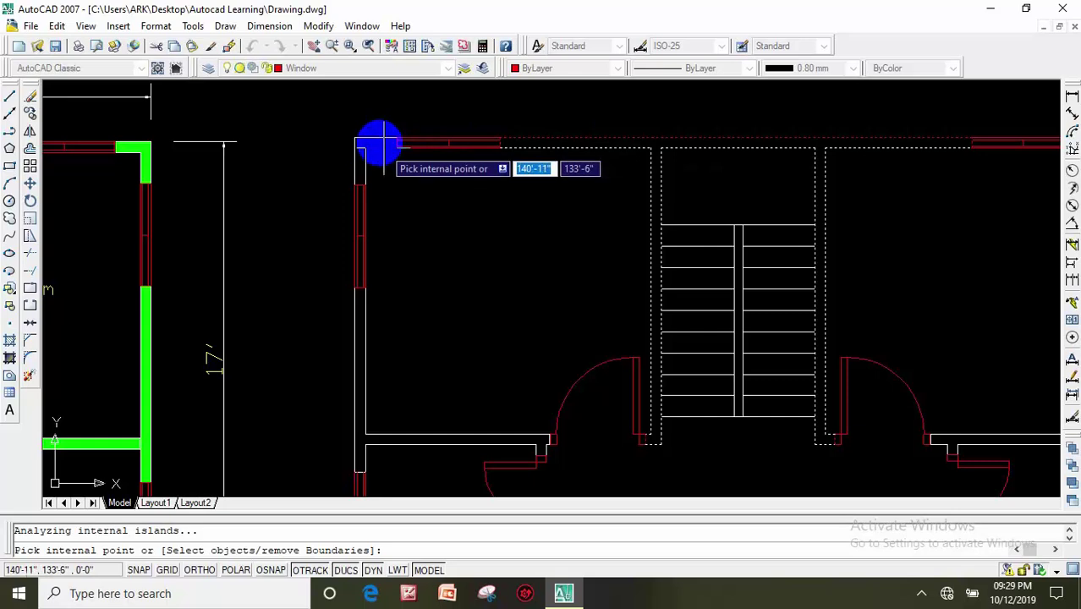
{"action": "left_click", "coordinate": [395, 179]}
{"action": "scroll", "coordinate": [395, 179], "scroll_direction": "down", "scroll_amount": 3}
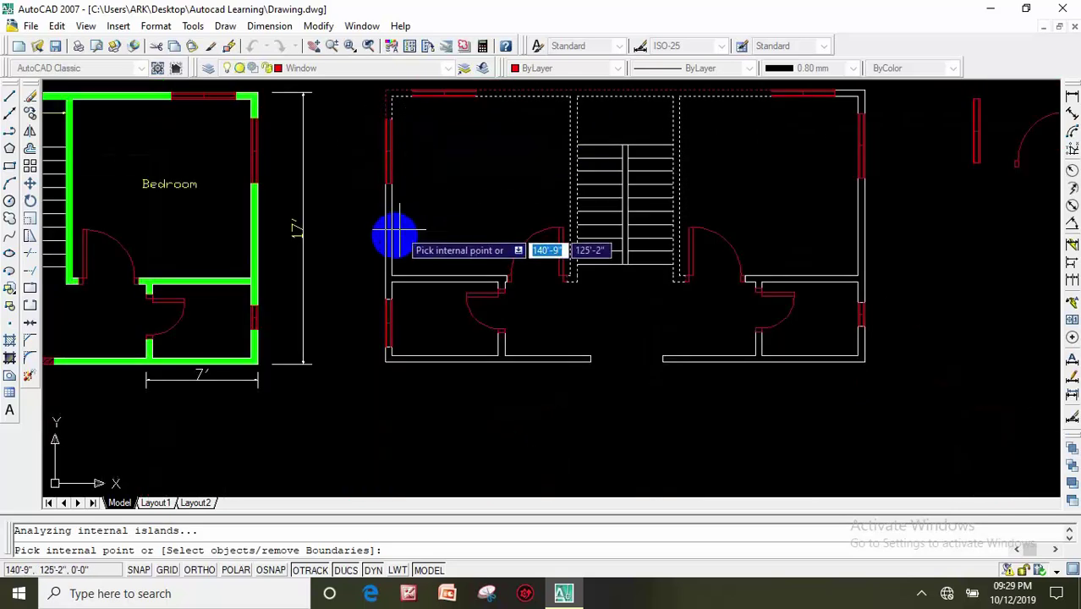
{"action": "scroll", "coordinate": [388, 237], "scroll_direction": "up", "scroll_amount": 3}
{"action": "scroll", "coordinate": [399, 295], "scroll_direction": "down", "scroll_amount": 3}
{"action": "scroll", "coordinate": [394, 316], "scroll_direction": "up", "scroll_amount": 3}
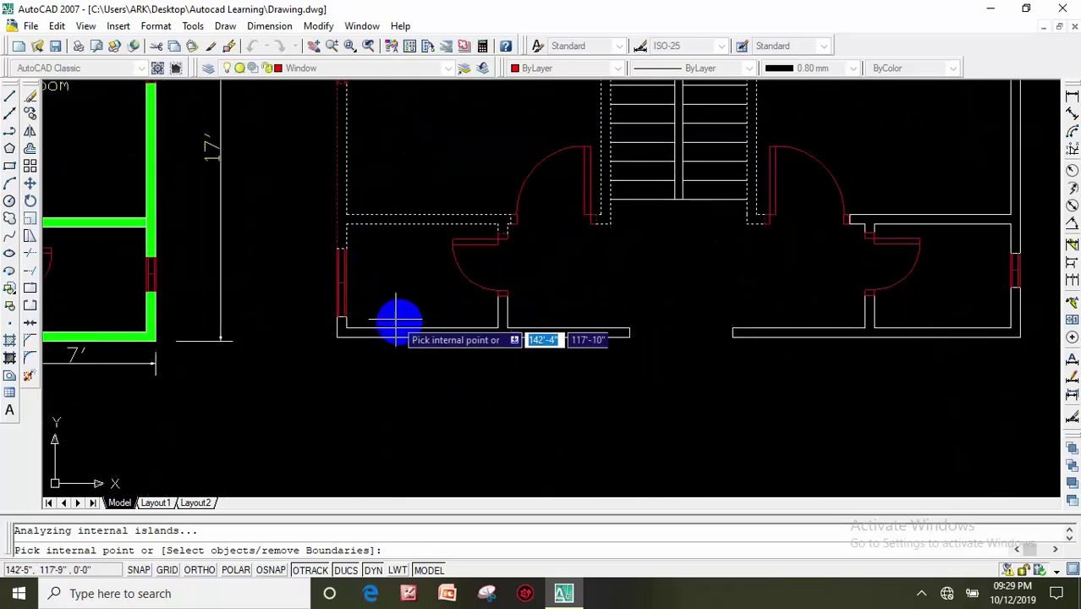
{"action": "left_click", "coordinate": [410, 334]}
{"action": "middle_click_drag", "start_coordinate": [618, 337], "coordinate": [350, 309]}
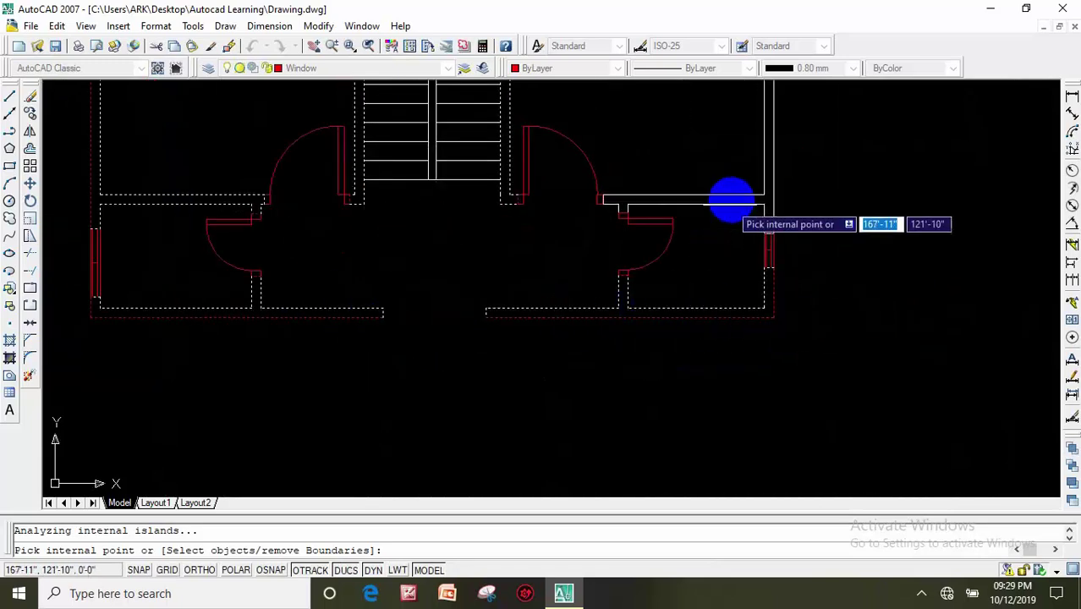
{"action": "middle_click_drag", "start_coordinate": [730, 198], "coordinate": [732, 284]}
{"action": "scroll", "coordinate": [732, 284], "scroll_direction": "down", "scroll_amount": 3}
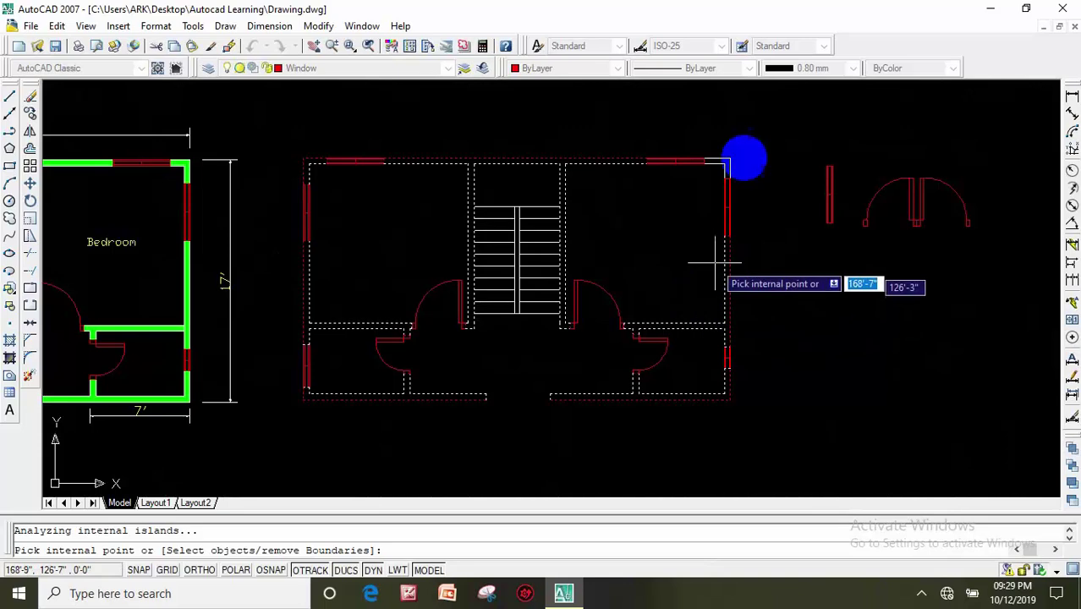
{"action": "scroll", "coordinate": [719, 159], "scroll_direction": "up", "scroll_amount": 4}
{"action": "scroll", "coordinate": [723, 159], "scroll_direction": "down", "scroll_amount": 5}
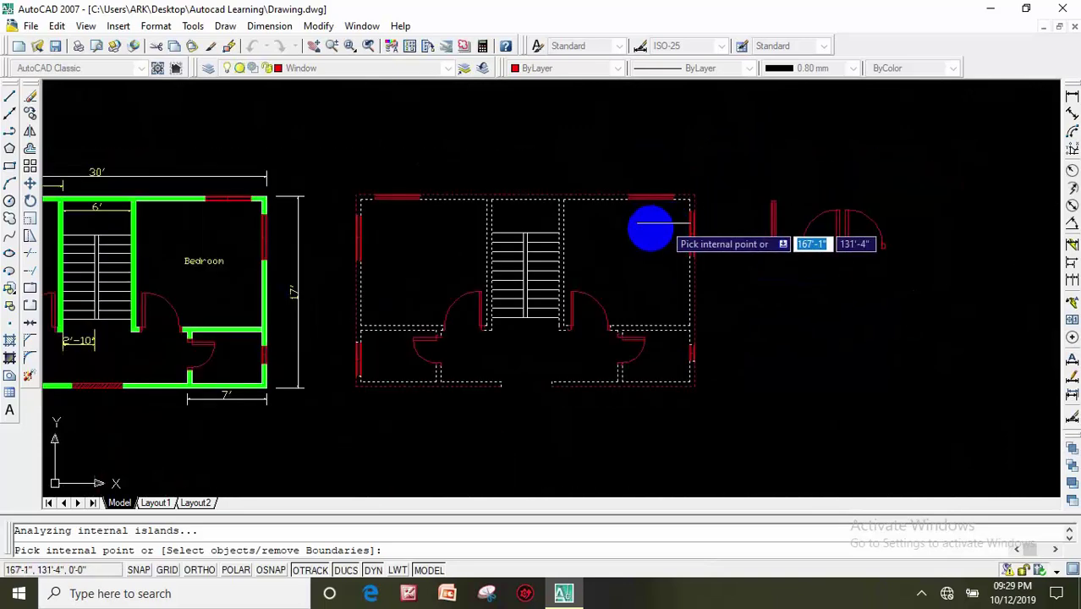
{"action": "scroll", "coordinate": [647, 229], "scroll_direction": "up", "scroll_amount": 1}
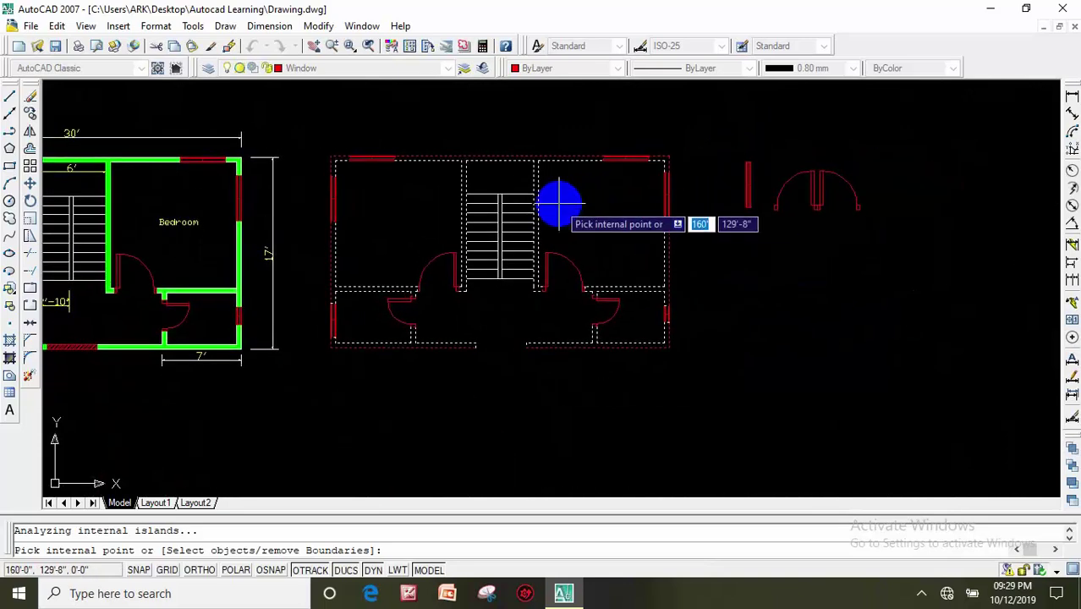
Apply the solid green hatch to the picked walls and view both plans.
{"action": "right_click", "coordinate": [559, 203]}
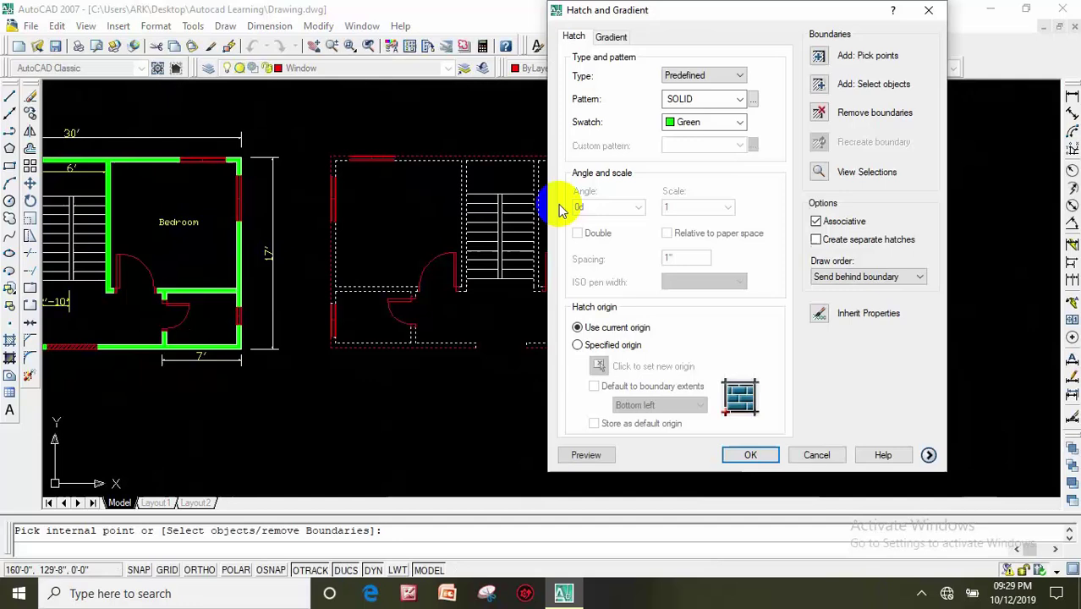
{"action": "left_click", "coordinate": [752, 455]}
{"action": "mouse_move", "coordinate": [550, 289]}
{"action": "middle_mouse_down"}
{"action": "mouse_move", "coordinate": [643, 280]}
{"action": "mouse_move", "coordinate": [543, 297]}
{"action": "mouse_move", "coordinate": [501, 278]}
{"action": "mouse_move", "coordinate": [563, 265]}
{"action": "mouse_move", "coordinate": [579, 241]}
{"action": "mouse_move", "coordinate": [608, 245]}
{"action": "mouse_move", "coordinate": [601, 252]}
{"action": "middle_mouse_up"}
{"action": "scroll", "coordinate": [643, 275], "scroll_direction": "down", "scroll_amount": 2}
{"action": "scroll", "coordinate": [508, 275], "scroll_direction": "up", "scroll_amount": 2}
{"action": "scroll", "coordinate": [598, 232], "scroll_direction": "up", "scroll_amount": 1}
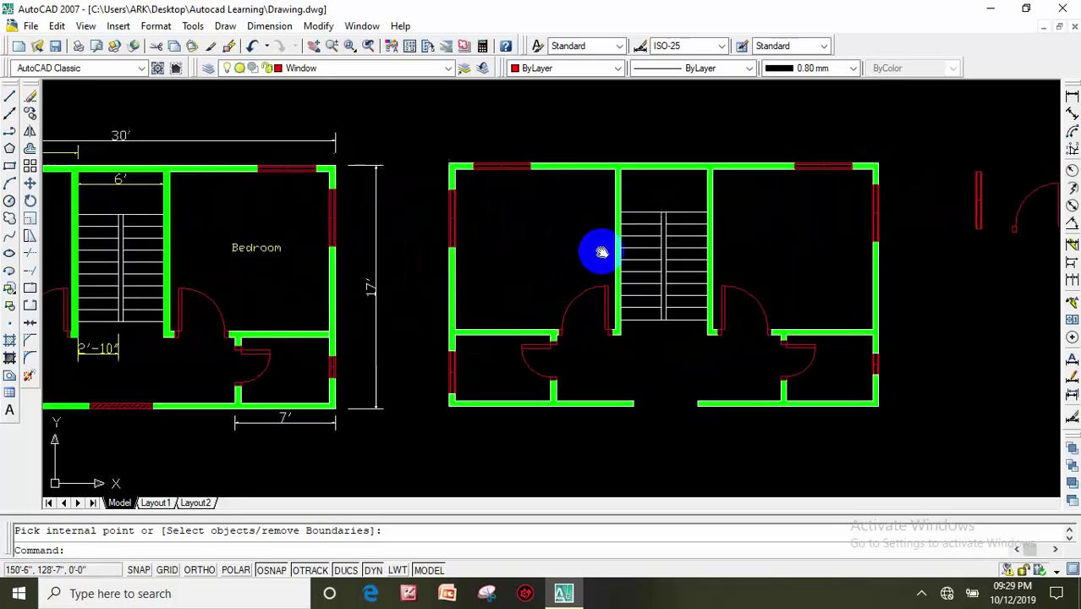
{"action": "scroll", "coordinate": [511, 232], "scroll_direction": "up", "scroll_amount": 4}
{"action": "scroll", "coordinate": [511, 230], "scroll_direction": "down", "scroll_amount": 3}
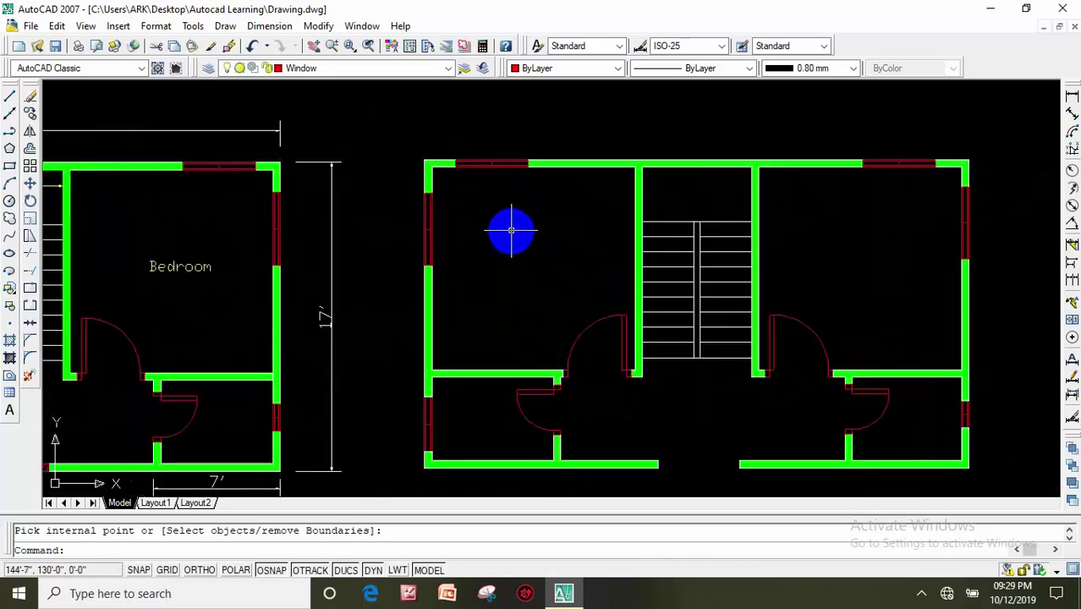
{"action": "scroll", "coordinate": [511, 230], "scroll_direction": "down", "scroll_amount": 4}
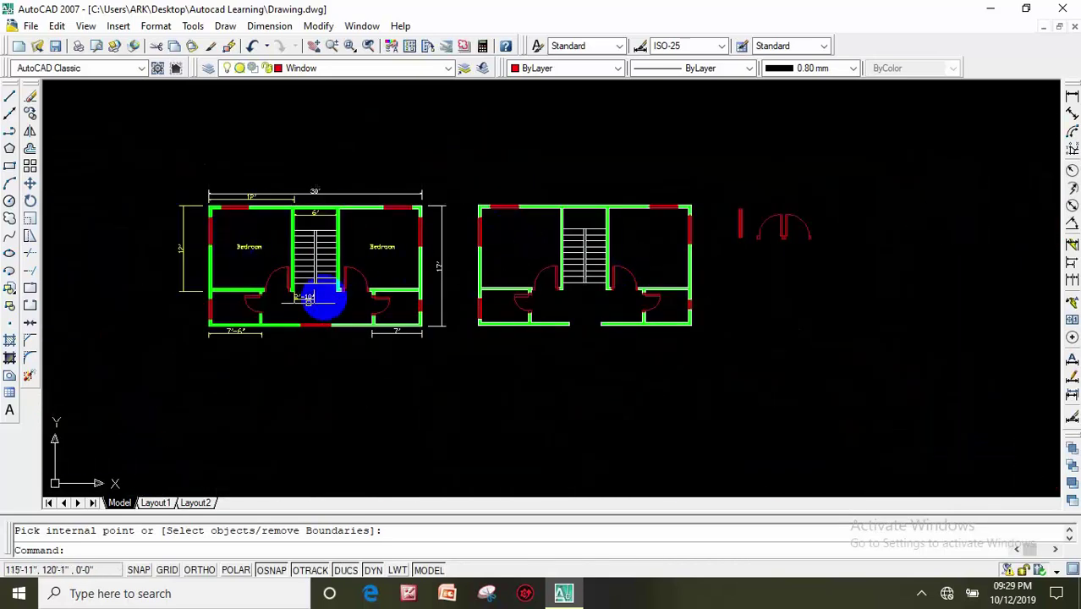
{"action": "scroll", "coordinate": [592, 267], "scroll_direction": "up", "scroll_amount": 1}
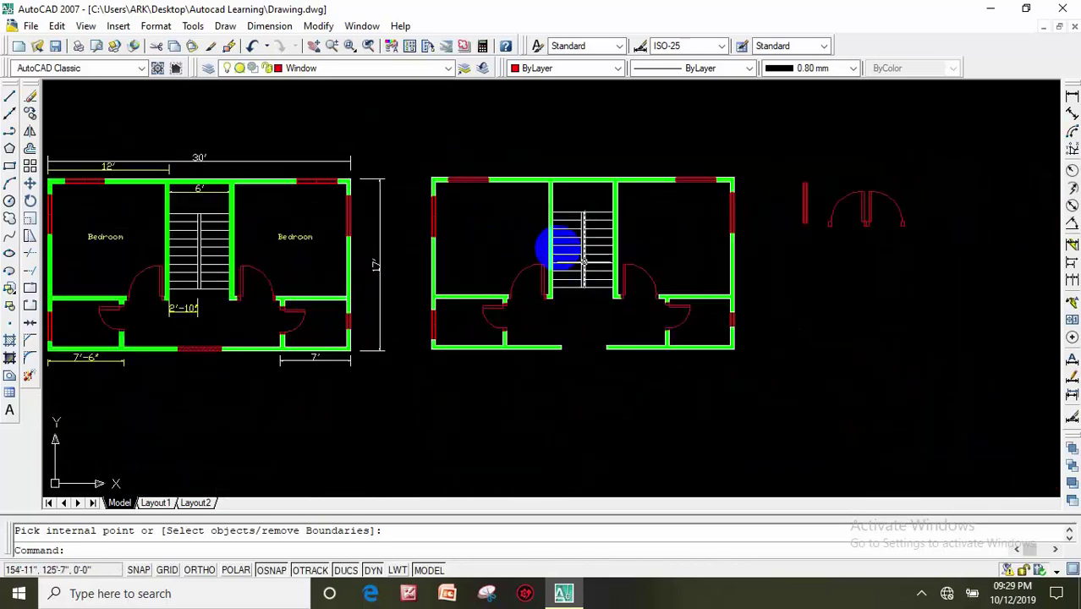
Draw a multiline text box in the upper-left room beside the stairs.
{"action": "left_click", "coordinate": [10, 412]}
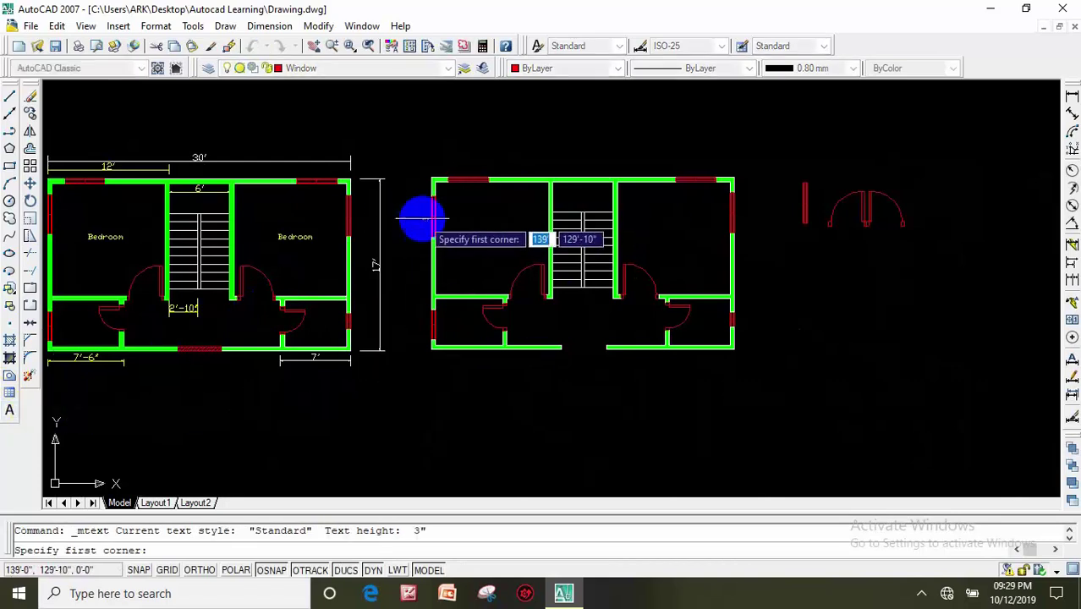
{"action": "scroll", "coordinate": [425, 221], "scroll_direction": "up", "scroll_amount": 1}
{"action": "left_click", "coordinate": [474, 206]}
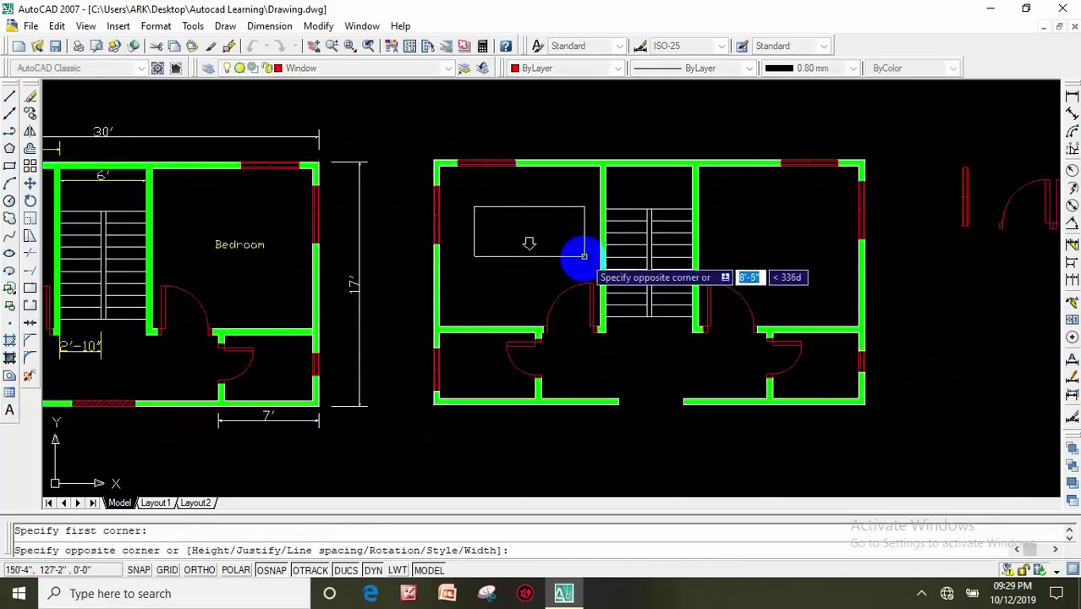
{"action": "left_click", "coordinate": [581, 259]}
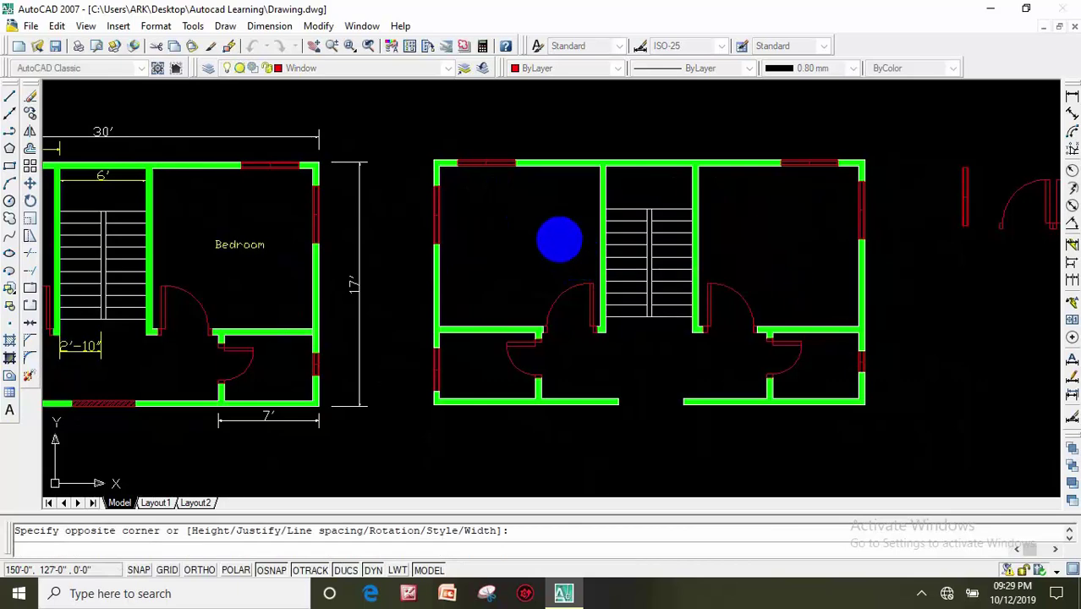
{"action": "left_click", "coordinate": [529, 191]}
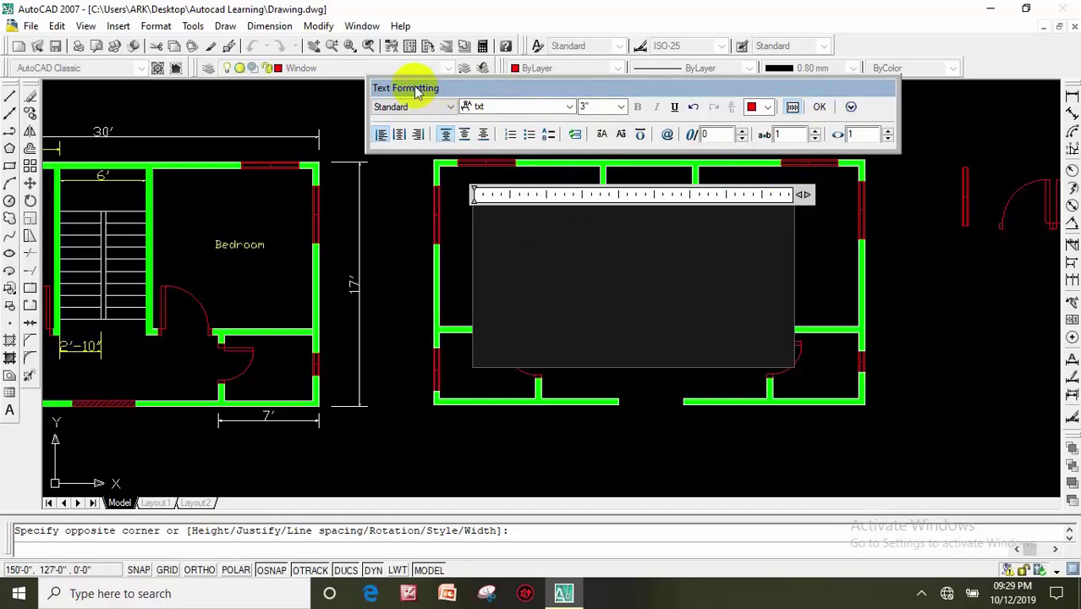
Enter 'Bedroom' in yellow and place the label, then select it.
{"action": "left_click", "coordinate": [768, 108]}
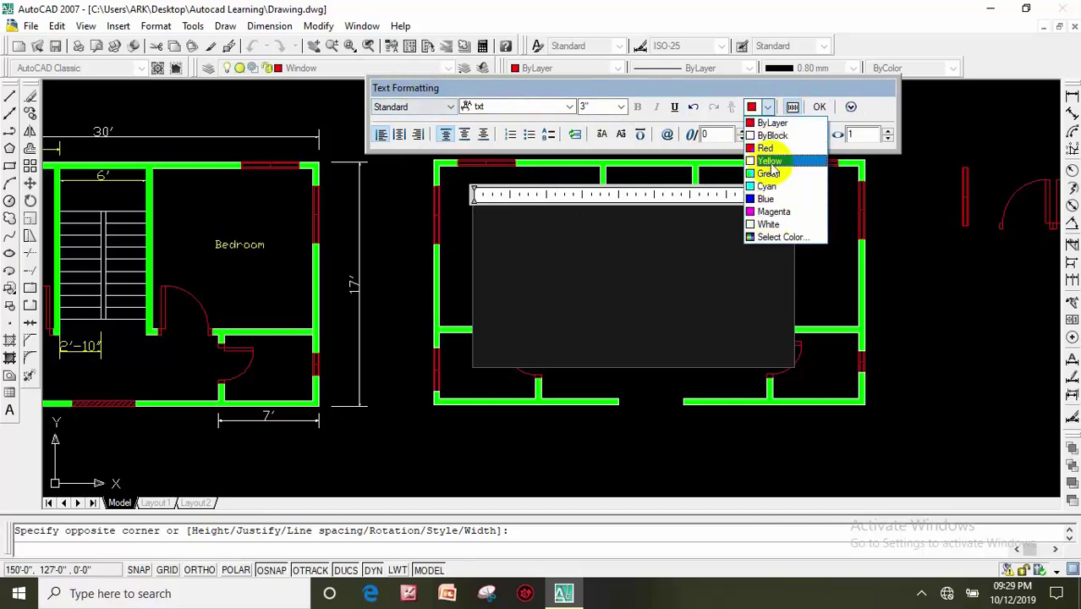
{"action": "left_click", "coordinate": [772, 161]}
{"action": "type", "text": "Bedroom"}
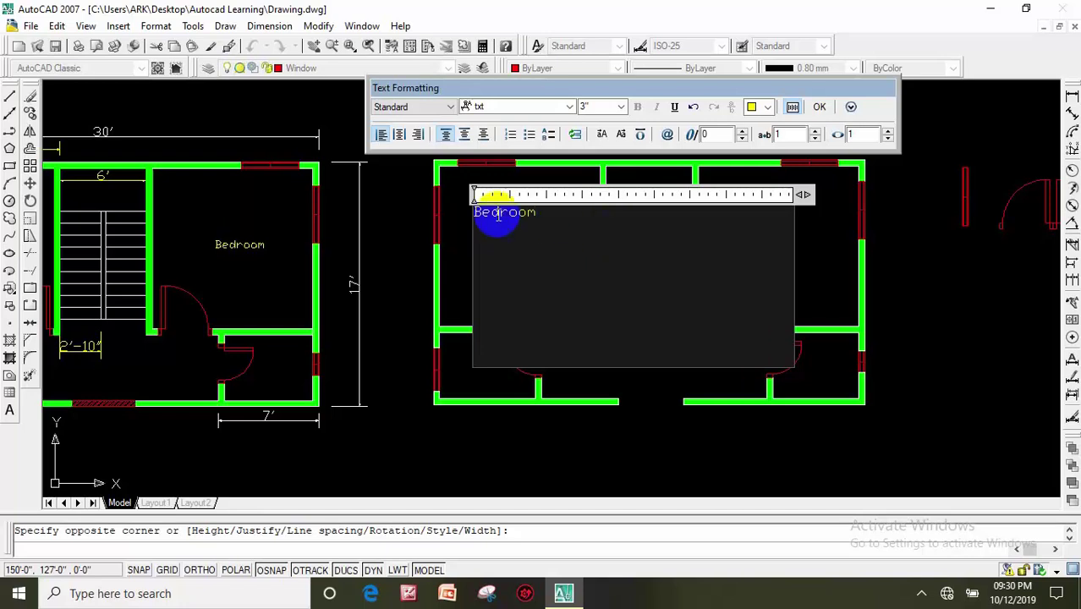
{"action": "left_click", "coordinate": [459, 218]}
{"action": "scroll", "coordinate": [481, 215], "scroll_direction": "up", "scroll_amount": 4}
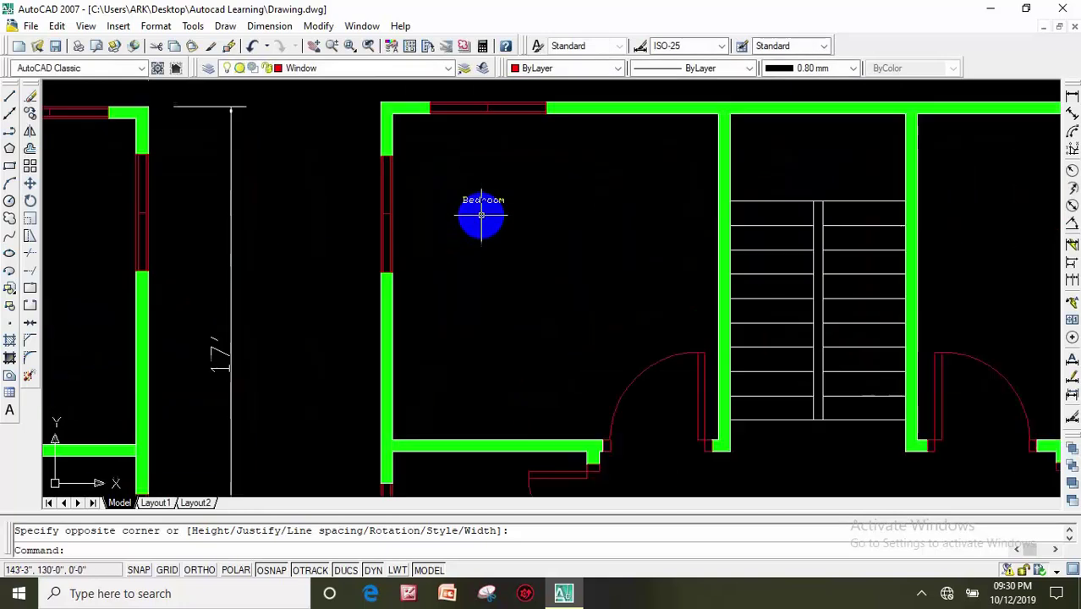
{"action": "left_click", "coordinate": [488, 199]}
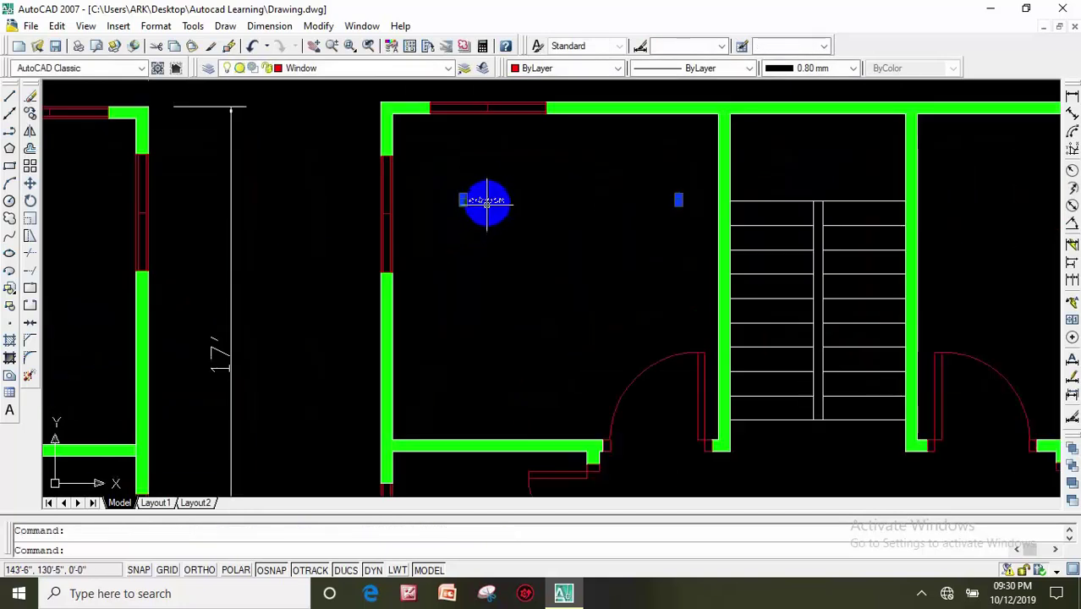
Reopen the Bedroom label and select the whole word, undoing an accidental letter drag.
{"action": "double_click", "coordinate": [489, 201]}
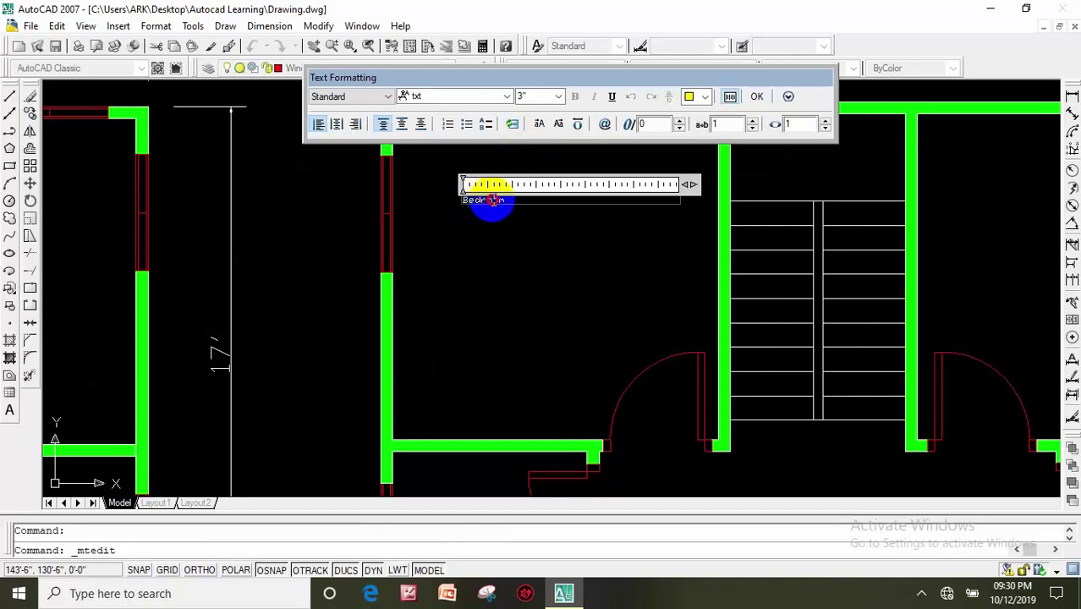
{"action": "scroll", "coordinate": [499, 212], "scroll_direction": "up", "scroll_amount": 5}
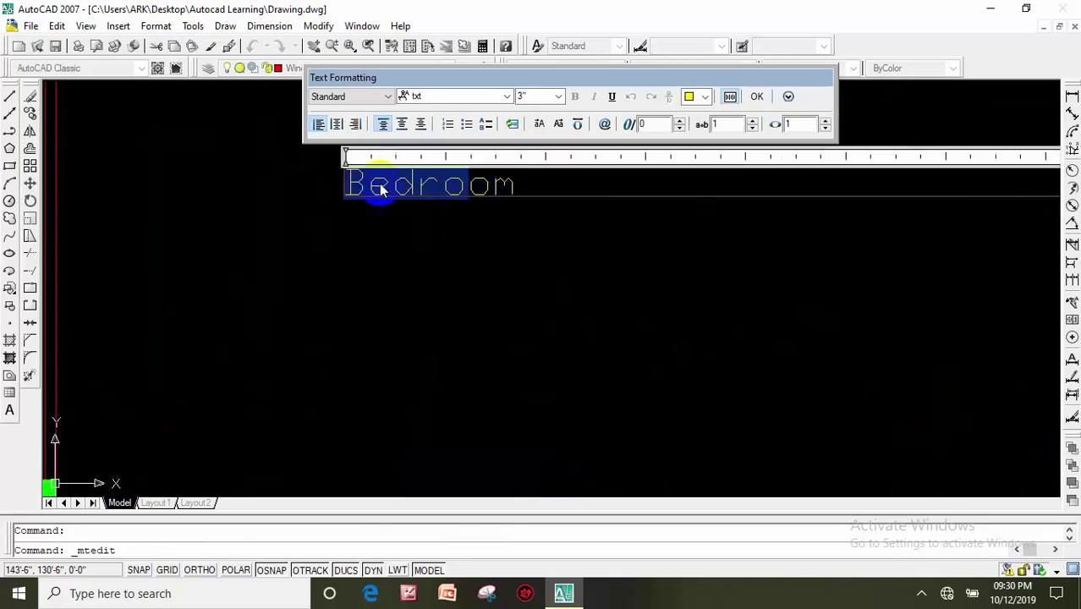
{"action": "left_click_drag", "start_coordinate": [350, 186], "coordinate": [448, 186]}
{"action": "left_click_drag", "start_coordinate": [523, 186], "coordinate": [511, 188]}
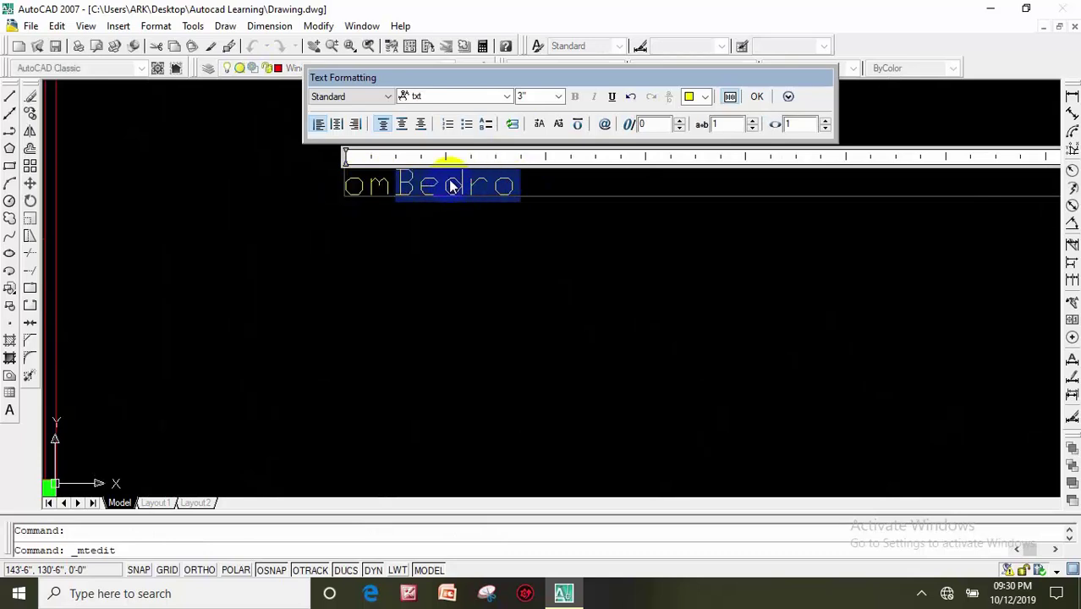
{"action": "key", "text": "ctrl+z"}
{"action": "left_click", "coordinate": [511, 181]}
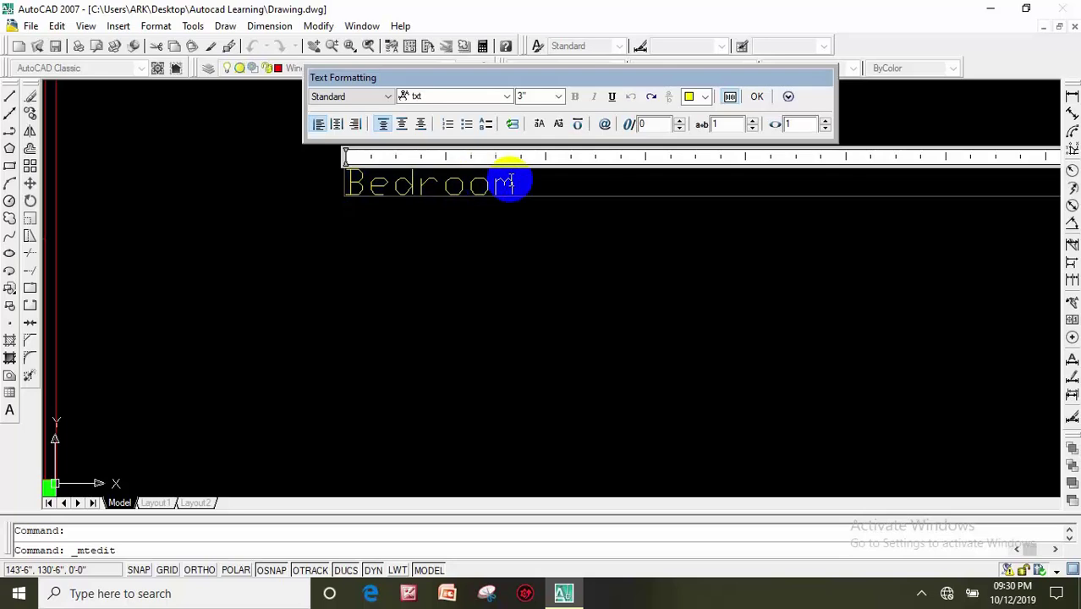
{"action": "left_click_drag", "start_coordinate": [518, 181], "coordinate": [326, 190]}
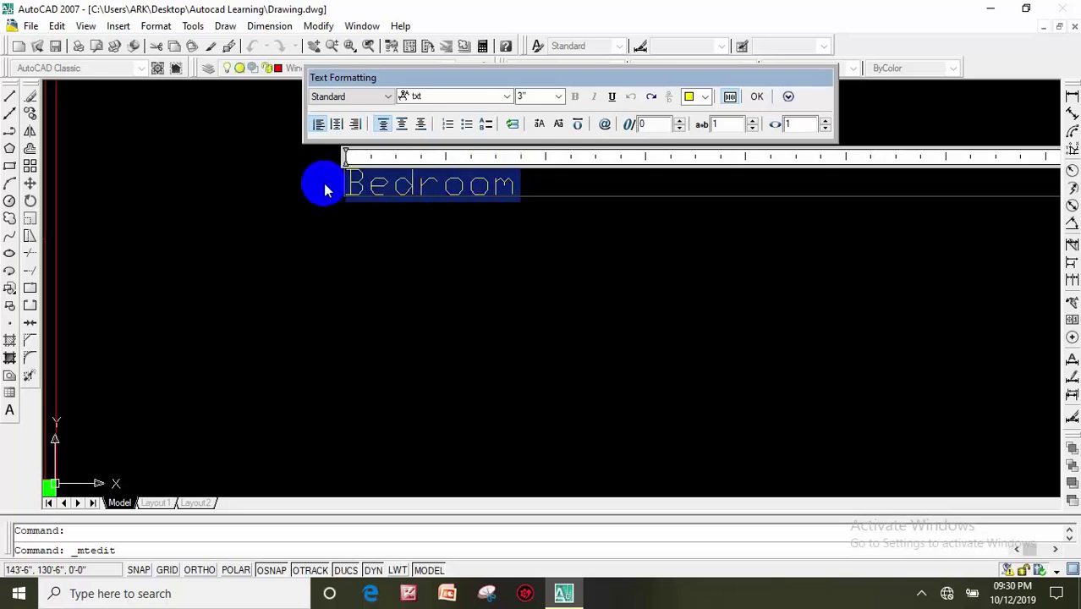
Set the selected Bedroom text to 8" height and commit the edit.
{"action": "left_click", "coordinate": [559, 97]}
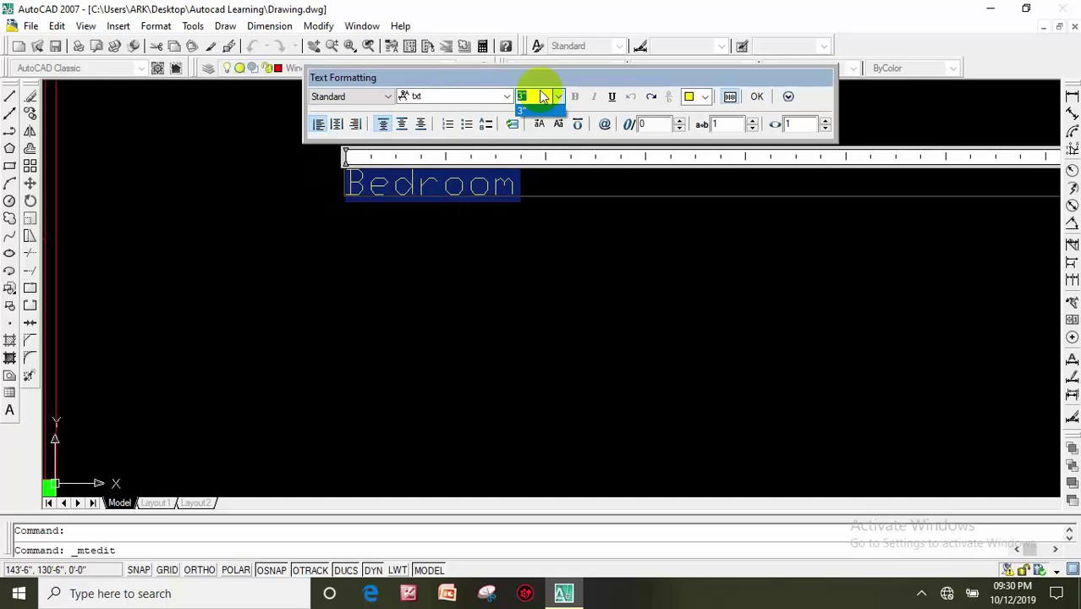
{"action": "type", "text": "8"}
{"action": "key", "text": "Return"}
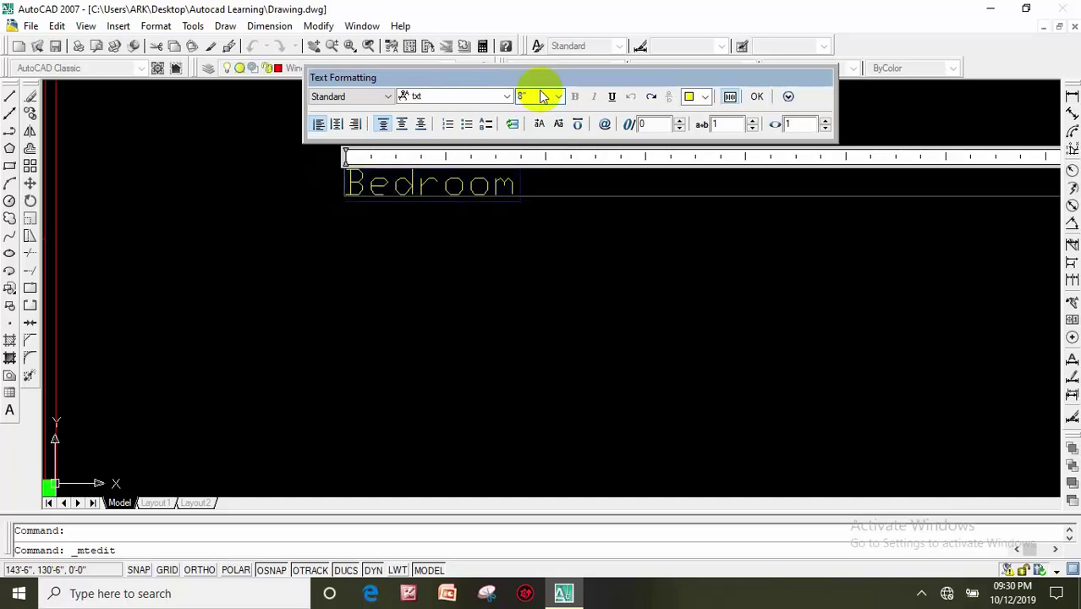
{"action": "scroll", "coordinate": [512, 167], "scroll_direction": "down", "scroll_amount": 2}
{"action": "scroll", "coordinate": [499, 220], "scroll_direction": "down", "scroll_amount": 2}
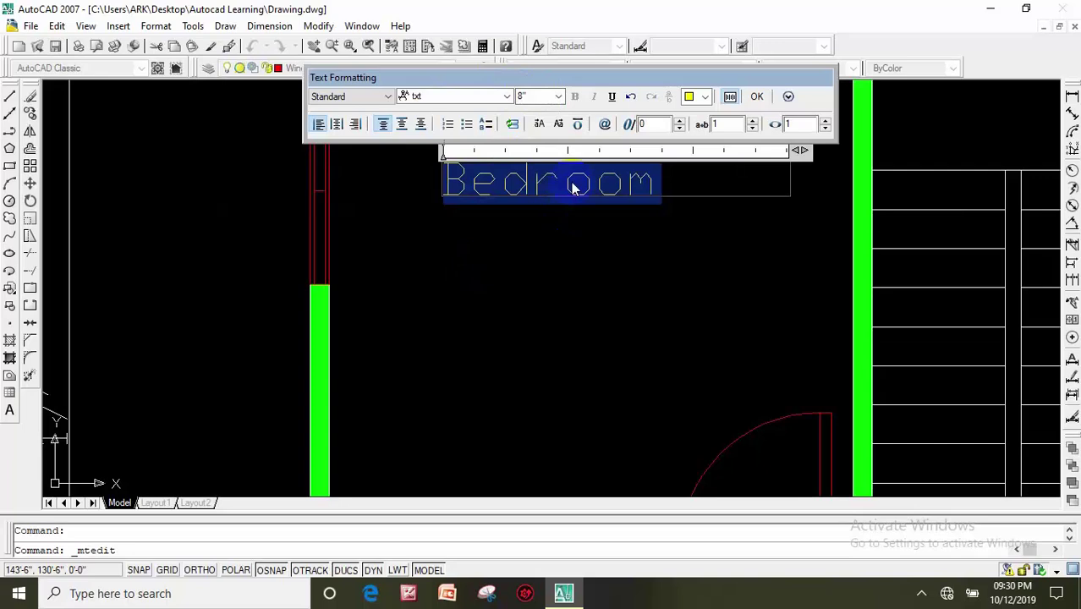
{"action": "scroll", "coordinate": [569, 187], "scroll_direction": "down", "scroll_amount": 2}
{"action": "left_click", "coordinate": [581, 227]}
{"action": "scroll", "coordinate": [598, 254], "scroll_direction": "down", "scroll_amount": 2}
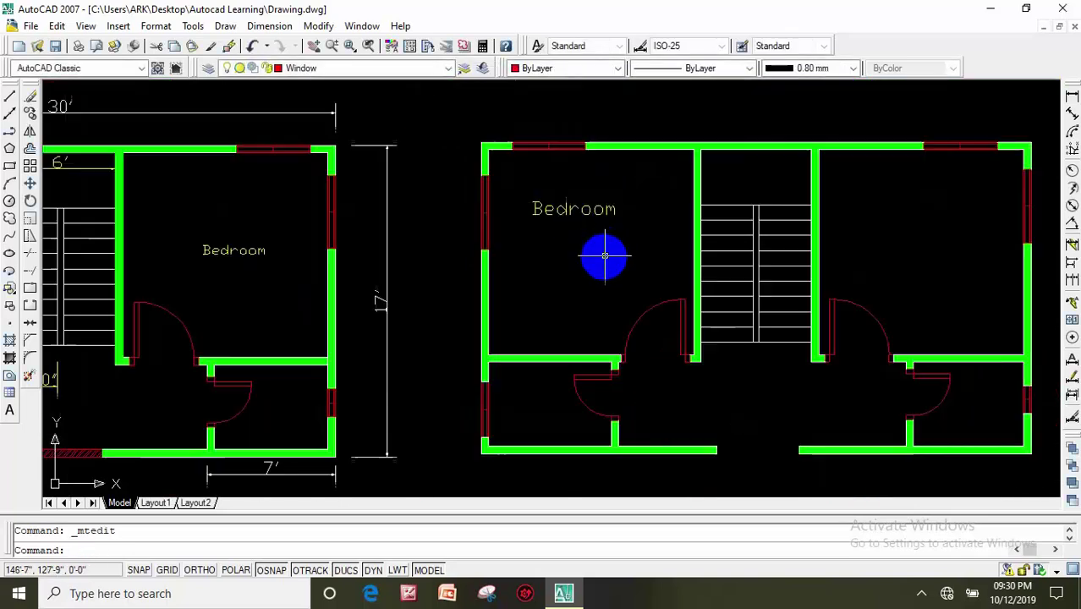
{"action": "scroll", "coordinate": [576, 250], "scroll_direction": "down", "scroll_amount": 2}
{"action": "scroll", "coordinate": [516, 233], "scroll_direction": "down", "scroll_amount": 1}
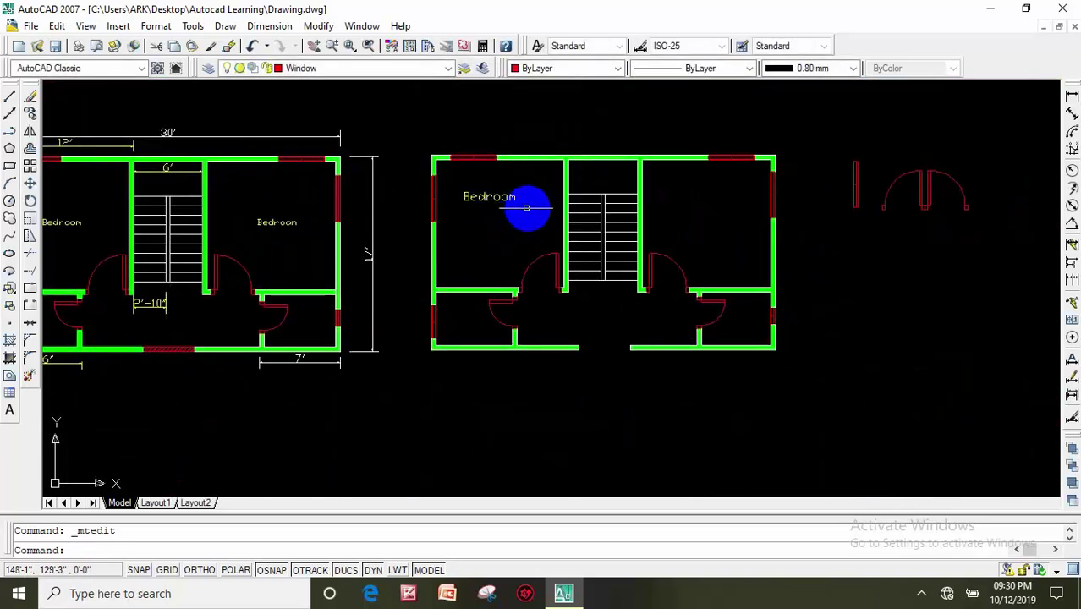
Copy the Bedroom label into the right bedroom and lower in the left bedroom.
{"action": "middle_click_drag", "start_coordinate": [526, 207], "coordinate": [494, 243]}
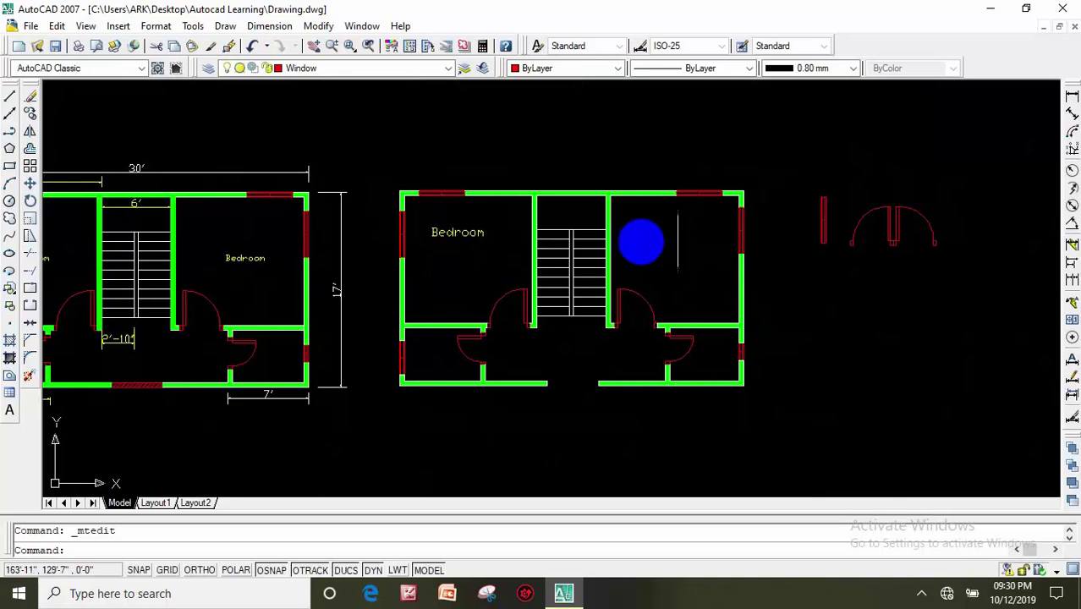
{"action": "left_click", "coordinate": [30, 117]}
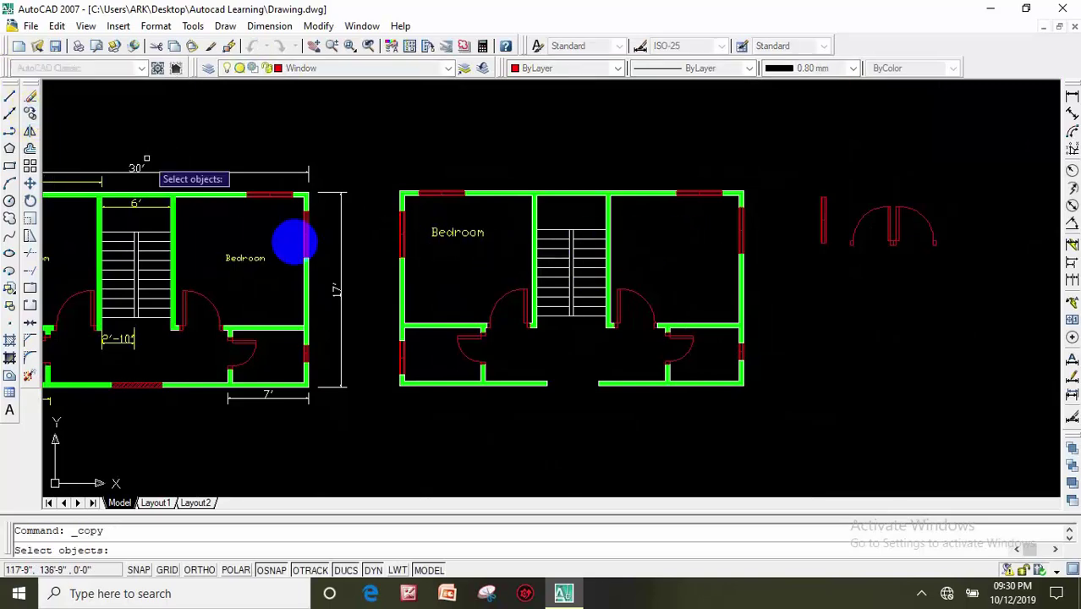
{"action": "left_click", "coordinate": [456, 231]}
{"action": "key", "text": "Return"}
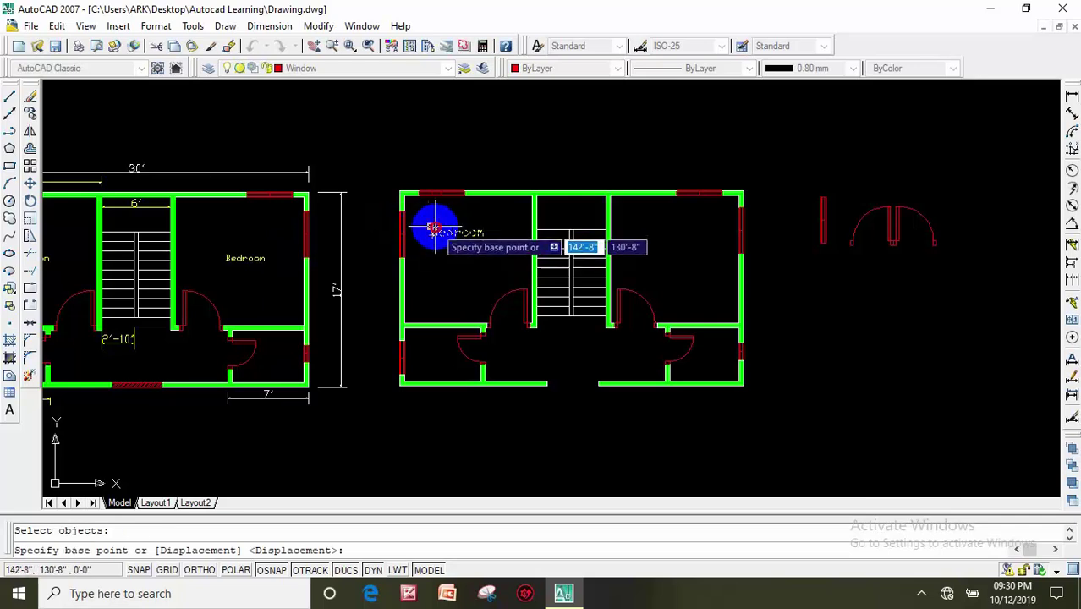
{"action": "left_click", "coordinate": [430, 227]}
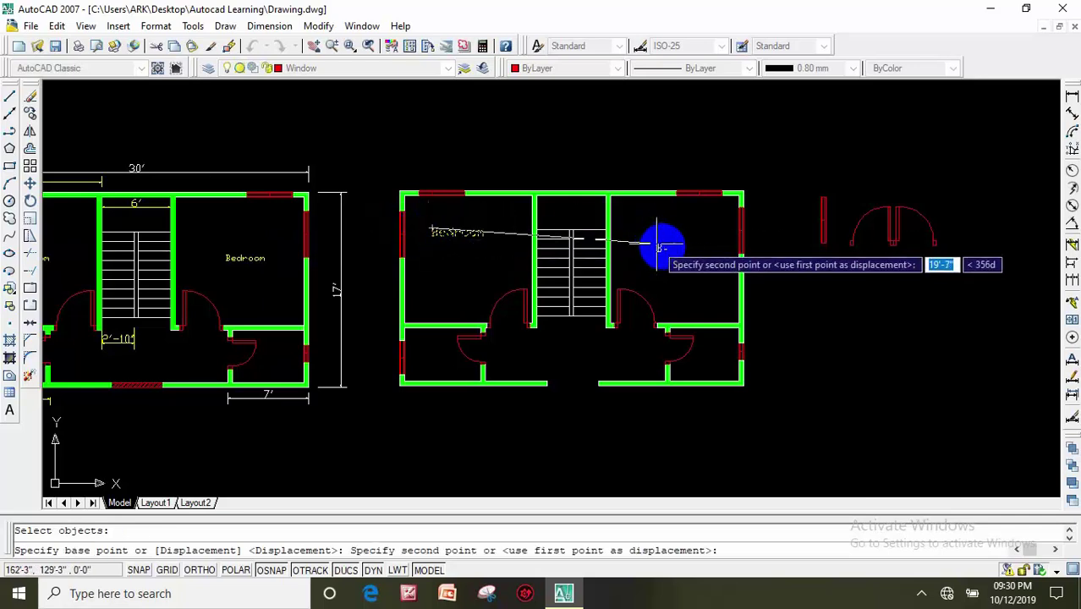
{"action": "left_click", "coordinate": [661, 245]}
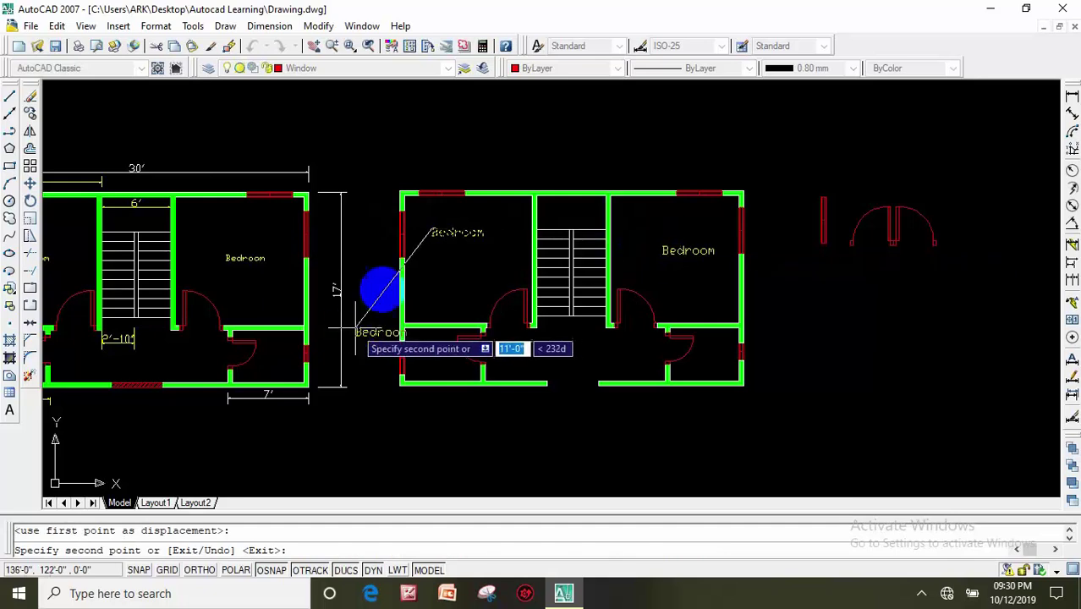
{"action": "left_click", "coordinate": [439, 247]}
{"action": "key", "text": "Escape"}
Select the original upper Bedroom label for removal and view the whole plans.
{"action": "left_click", "coordinate": [449, 234]}
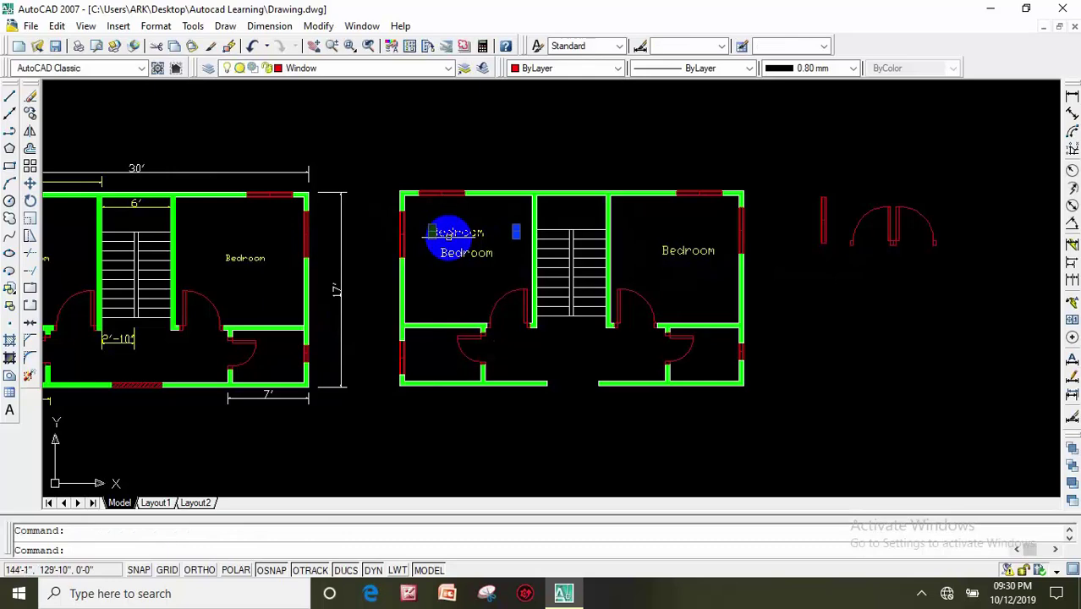
{"action": "middle_click_drag", "start_coordinate": [467, 295], "coordinate": [466, 272]}
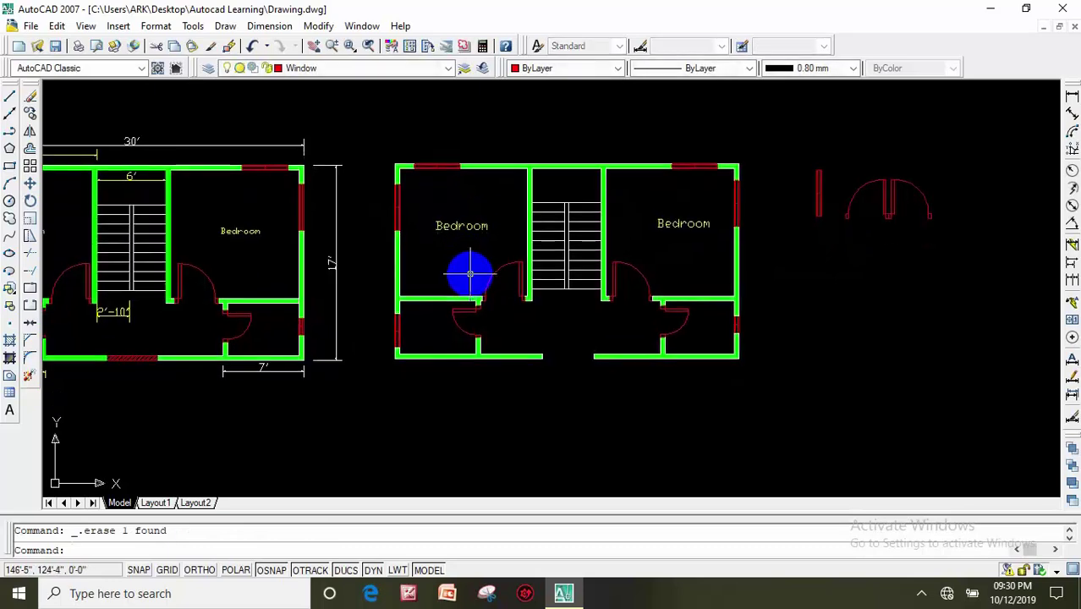
{"action": "scroll", "coordinate": [471, 274], "scroll_direction": "down", "scroll_amount": 2}
{"action": "scroll", "coordinate": [471, 273], "scroll_direction": "up", "scroll_amount": 1}
{"action": "scroll", "coordinate": [474, 275], "scroll_direction": "up", "scroll_amount": 1}
{"action": "scroll", "coordinate": [473, 272], "scroll_direction": "up", "scroll_amount": 1}
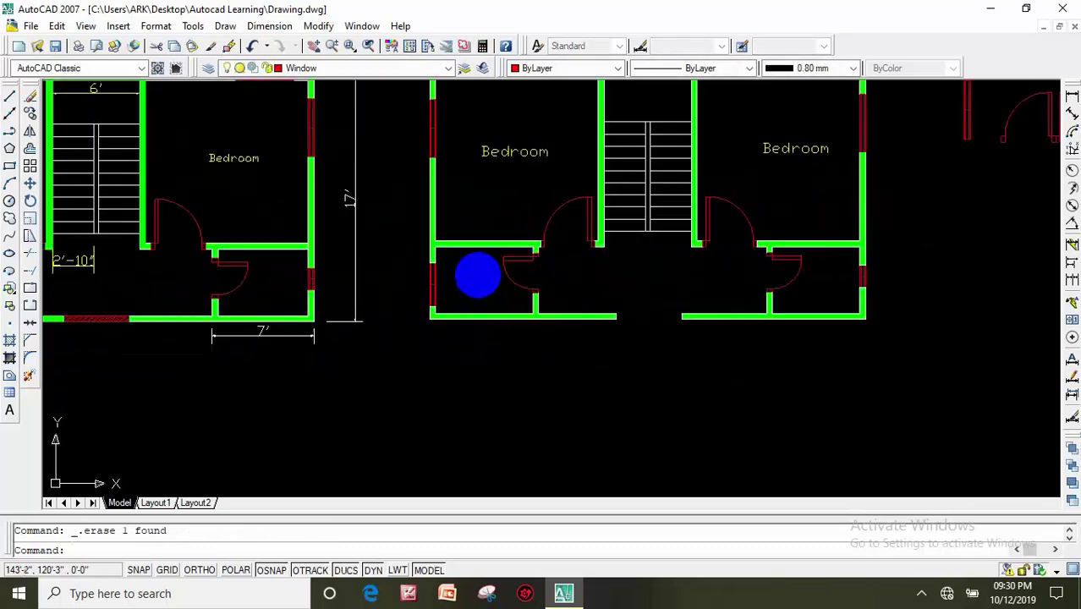
Draw a multiline text box in the right plan's lower-left room.
{"action": "left_click", "coordinate": [10, 410]}
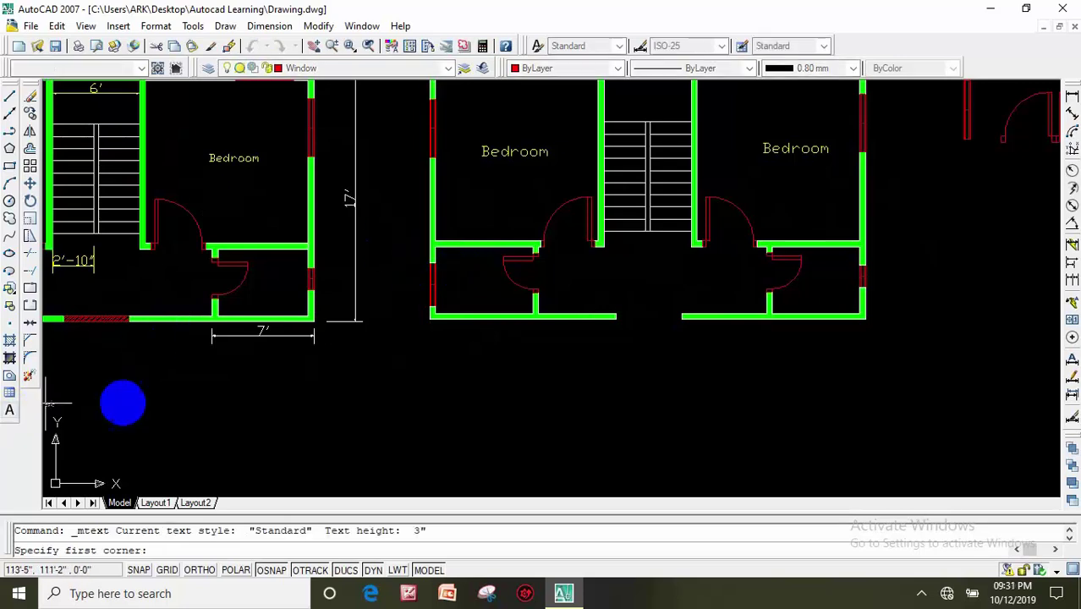
{"action": "left_click", "coordinate": [455, 265]}
{"action": "left_click", "coordinate": [503, 298]}
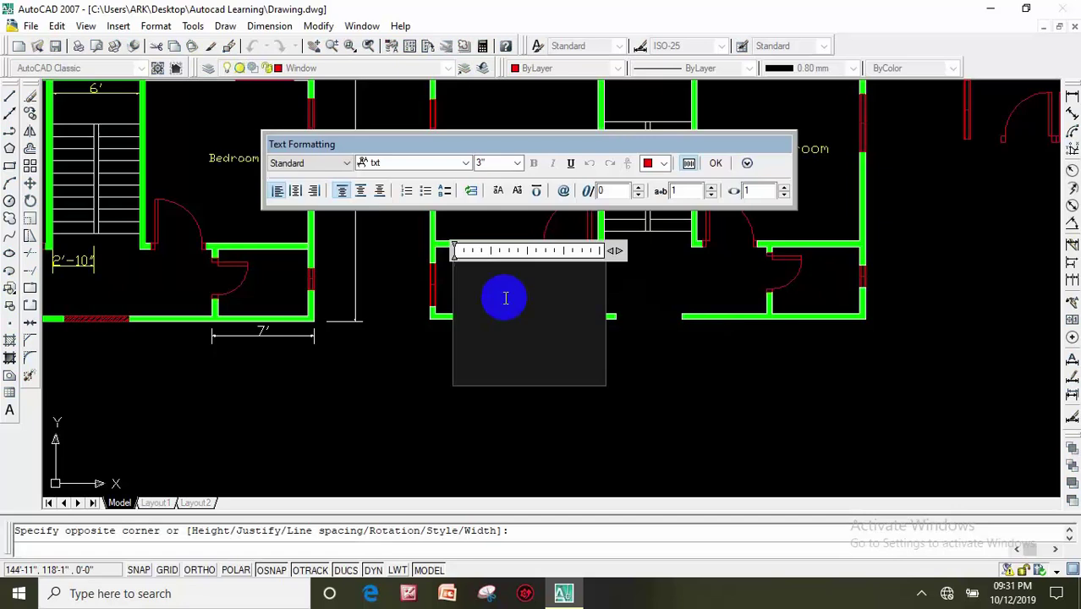
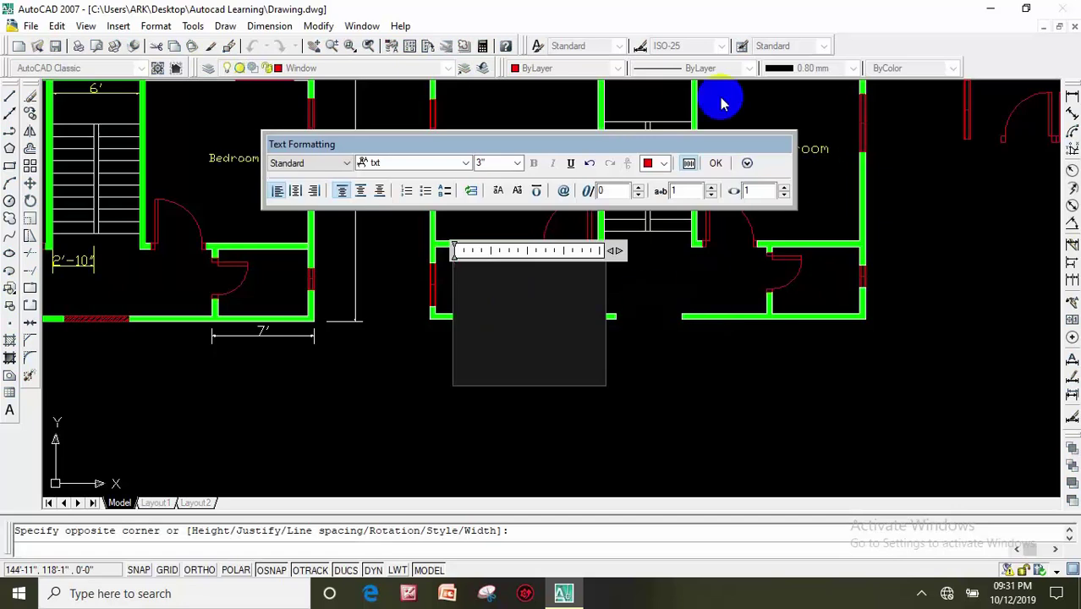
Switch the label colour to yellow and finish typing the word Kitchen.
{"action": "left_click", "coordinate": [663, 163]}
{"action": "left_click", "coordinate": [666, 239]}
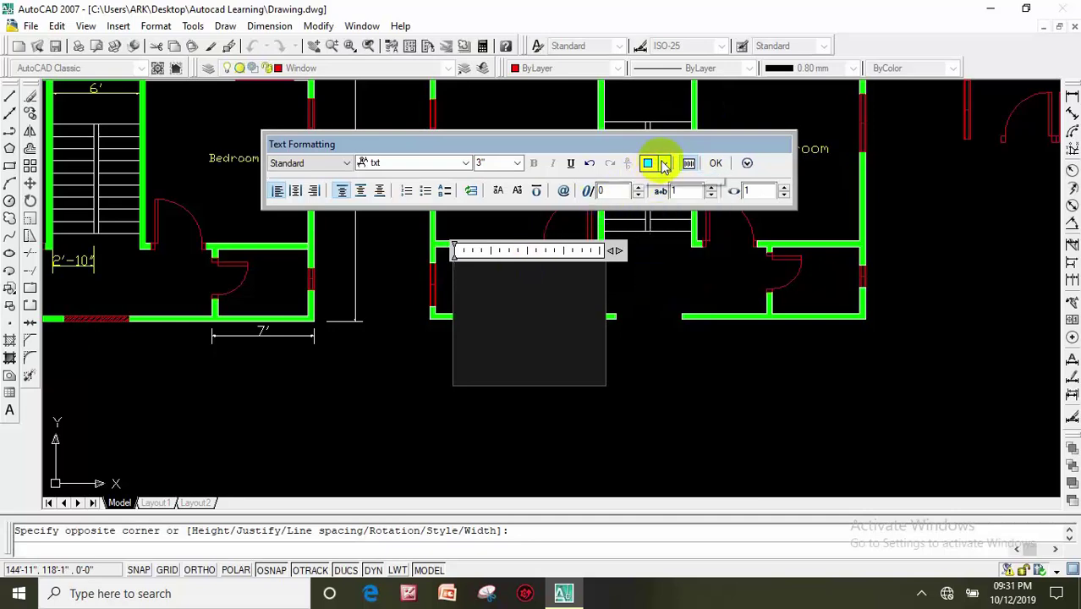
{"action": "left_click", "coordinate": [664, 164]}
{"action": "left_click", "coordinate": [669, 223]}
{"action": "type", "text": "Kitch"}
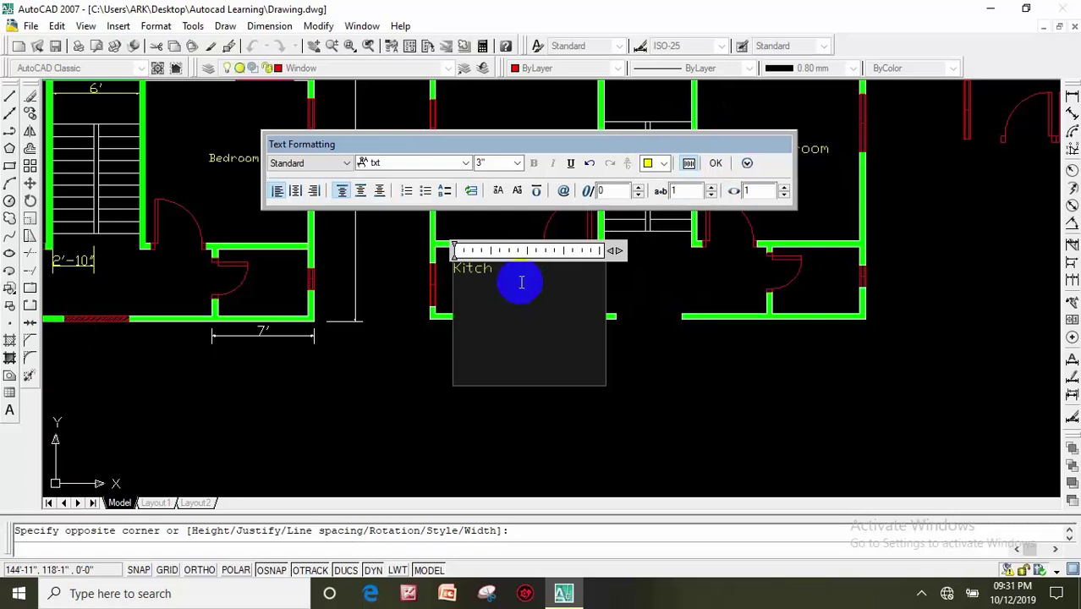
{"action": "type", "text": "en"}
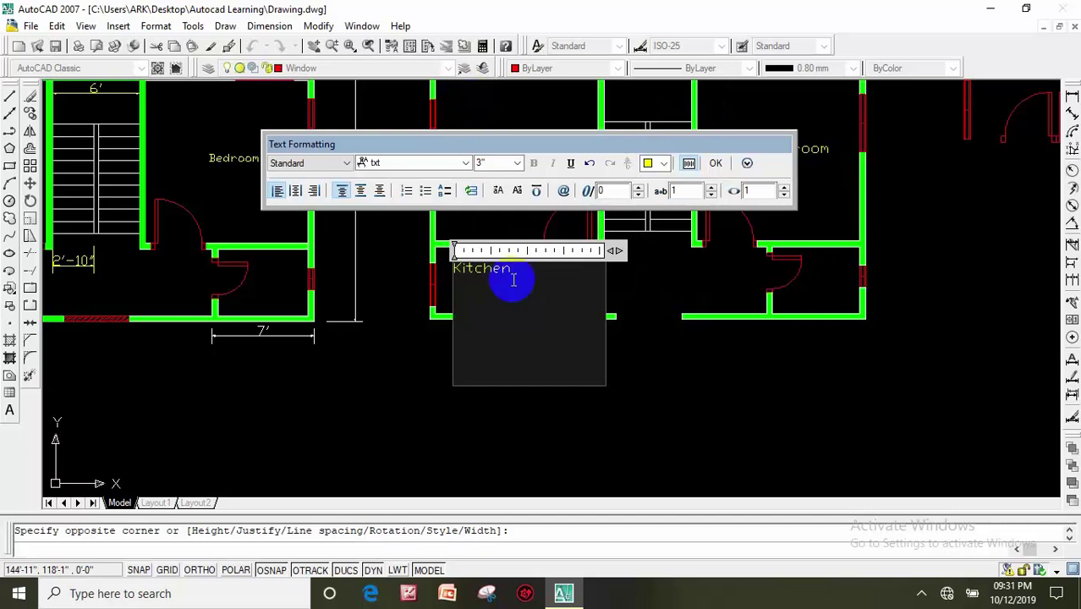
Give the Kitchen text a 5" height and place the label.
{"action": "left_click_drag", "start_coordinate": [514, 281], "coordinate": [455, 270]}
{"action": "left_click", "coordinate": [500, 163]}
{"action": "type", "text": "8"}
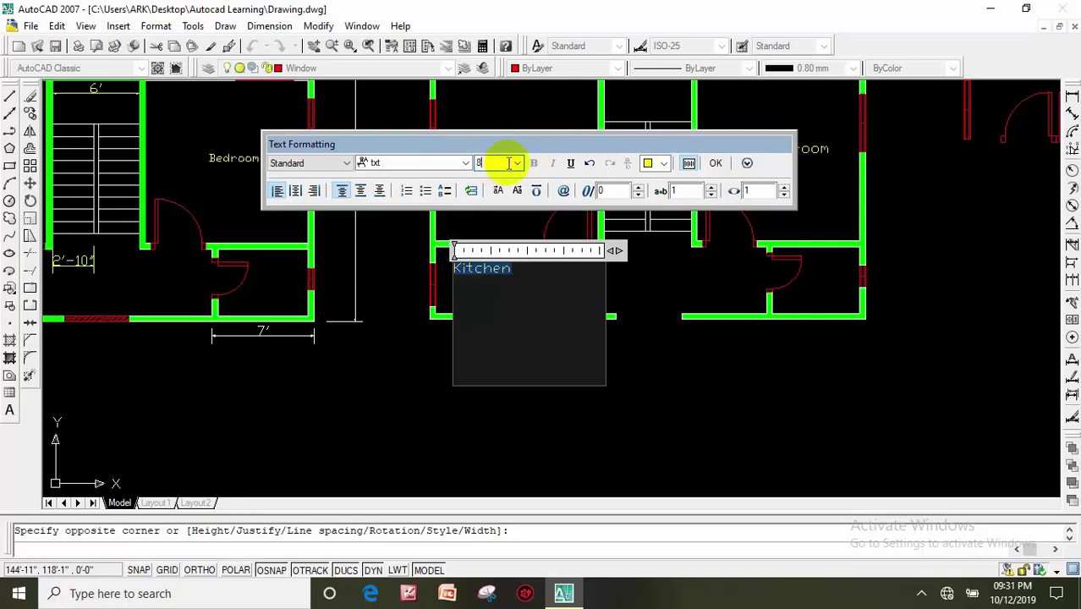
{"action": "key", "text": "Return"}
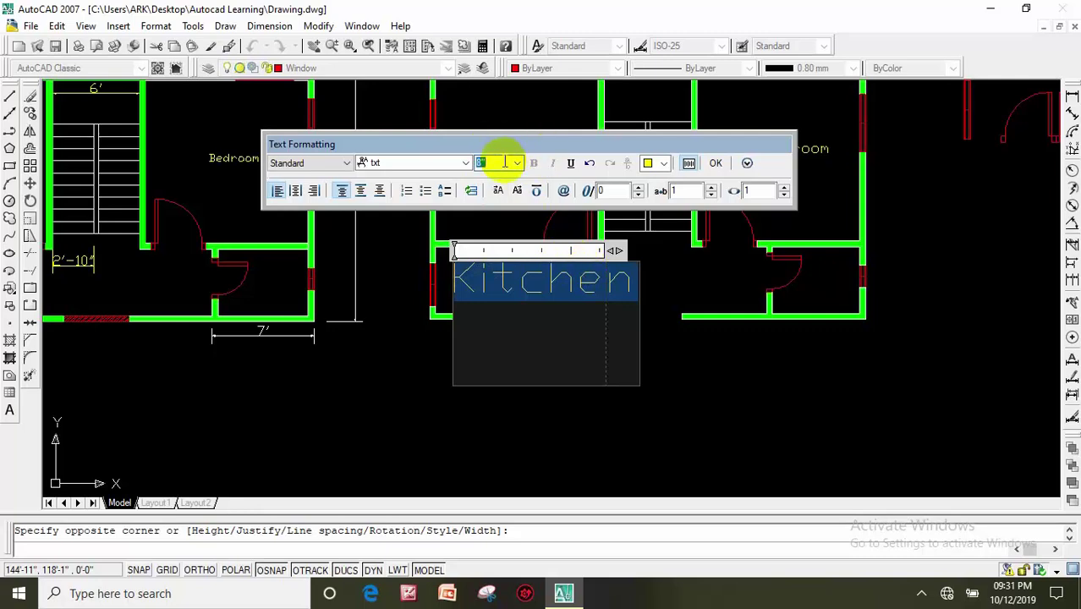
{"action": "type", "text": "5\""}
{"action": "key", "text": "Return"}
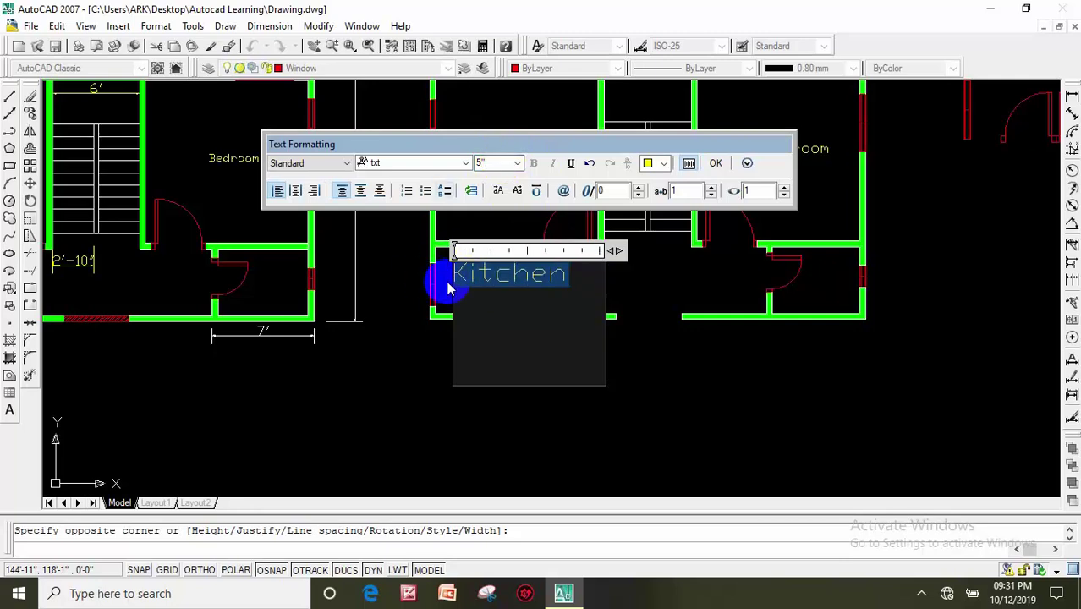
{"action": "left_click", "coordinate": [449, 290]}
Draw a multiline text box inside the small right-hand room.
{"action": "scroll", "coordinate": [473, 265], "scroll_direction": "up", "scroll_amount": 2}
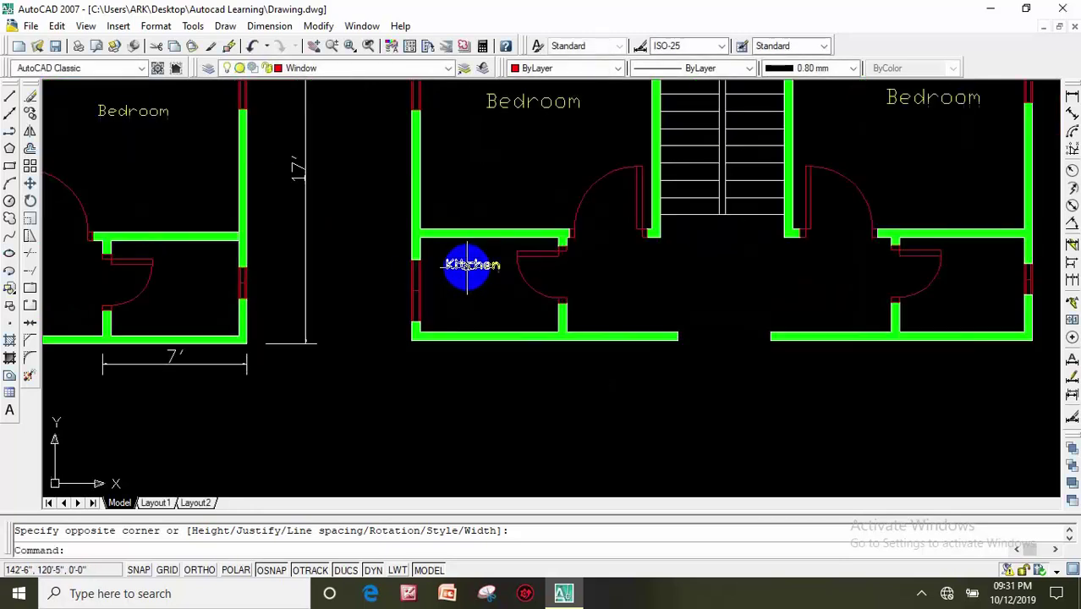
{"action": "scroll", "coordinate": [474, 266], "scroll_direction": "down", "scroll_amount": 4}
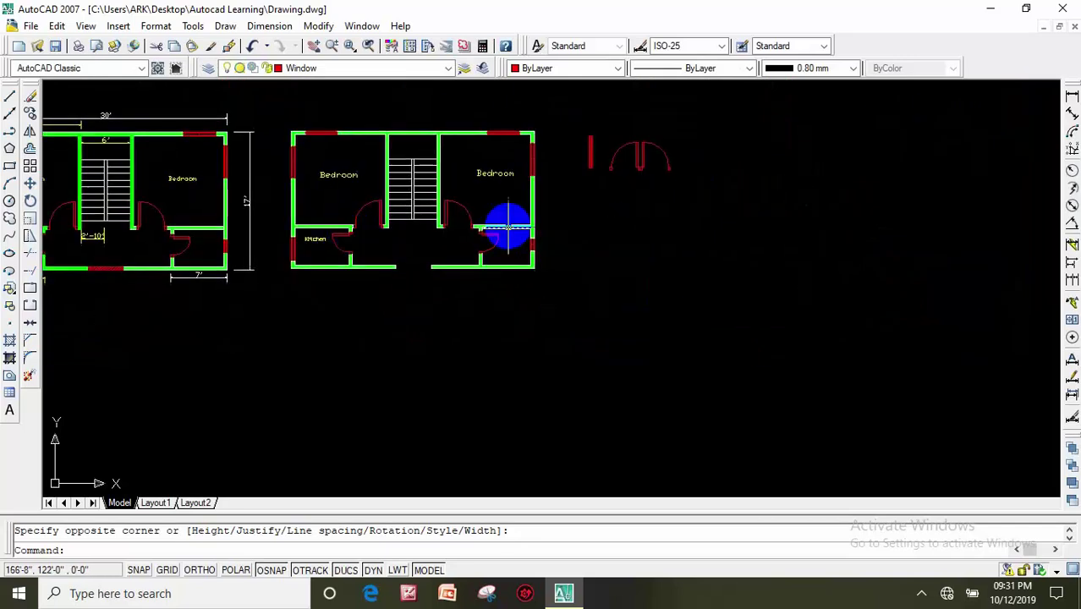
{"action": "scroll", "coordinate": [505, 253], "scroll_direction": "up", "scroll_amount": 3}
{"action": "scroll", "coordinate": [505, 254], "scroll_direction": "up", "scroll_amount": 2}
{"action": "scroll", "coordinate": [525, 246], "scroll_direction": "down", "scroll_amount": 3}
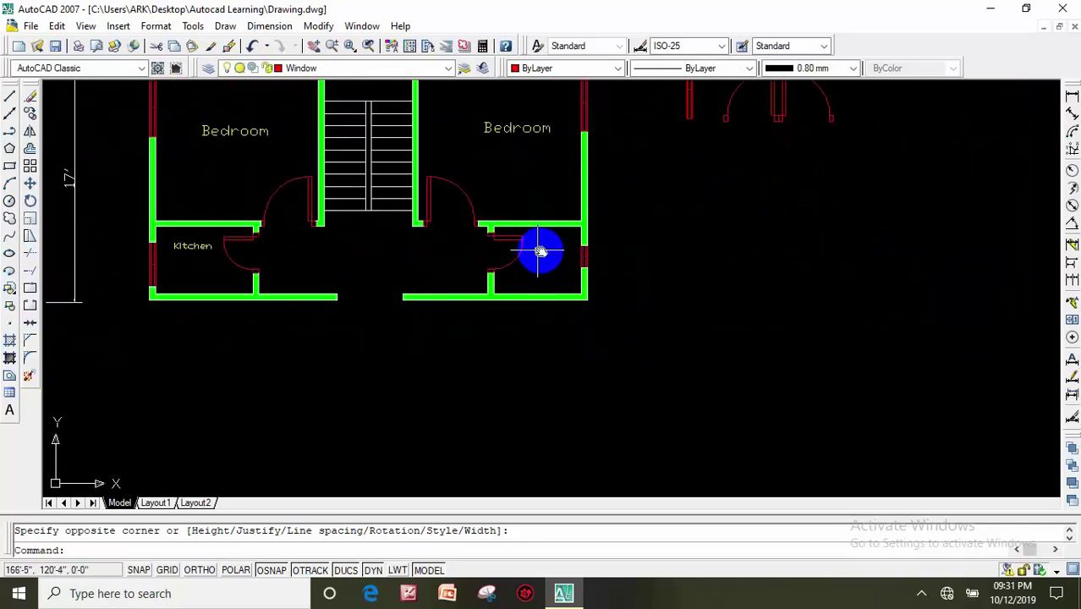
{"action": "middle_click_drag", "start_coordinate": [540, 251], "coordinate": [557, 239]}
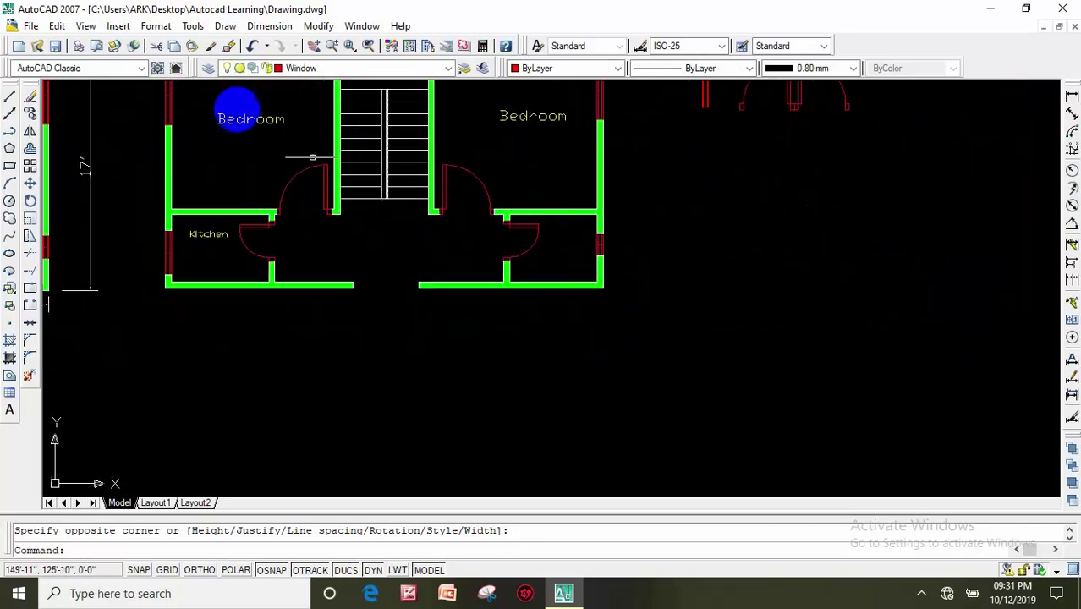
{"action": "left_click", "coordinate": [10, 412]}
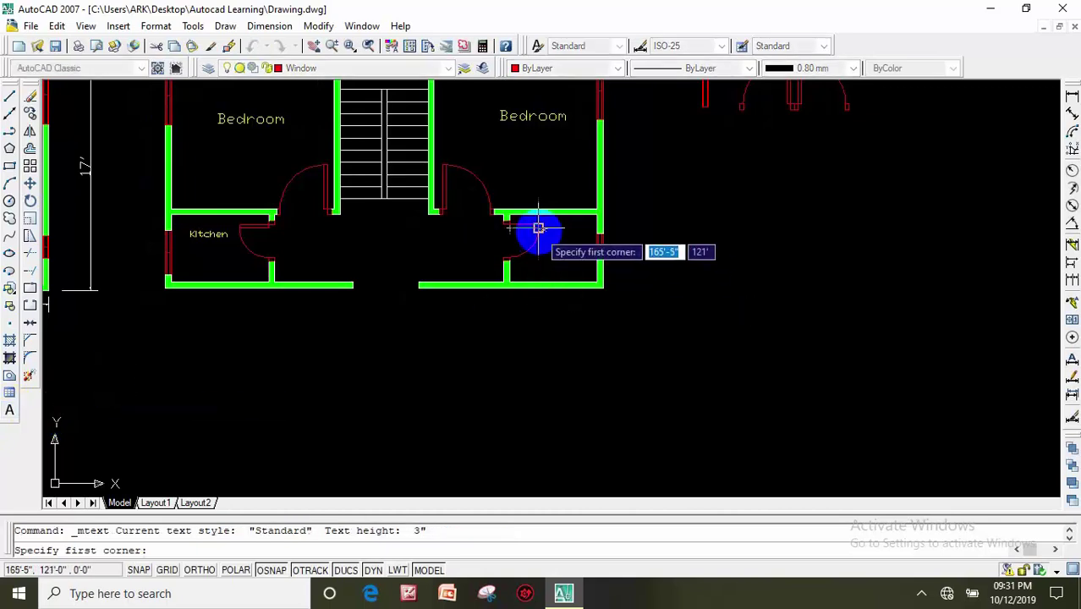
{"action": "left_click", "coordinate": [565, 242]}
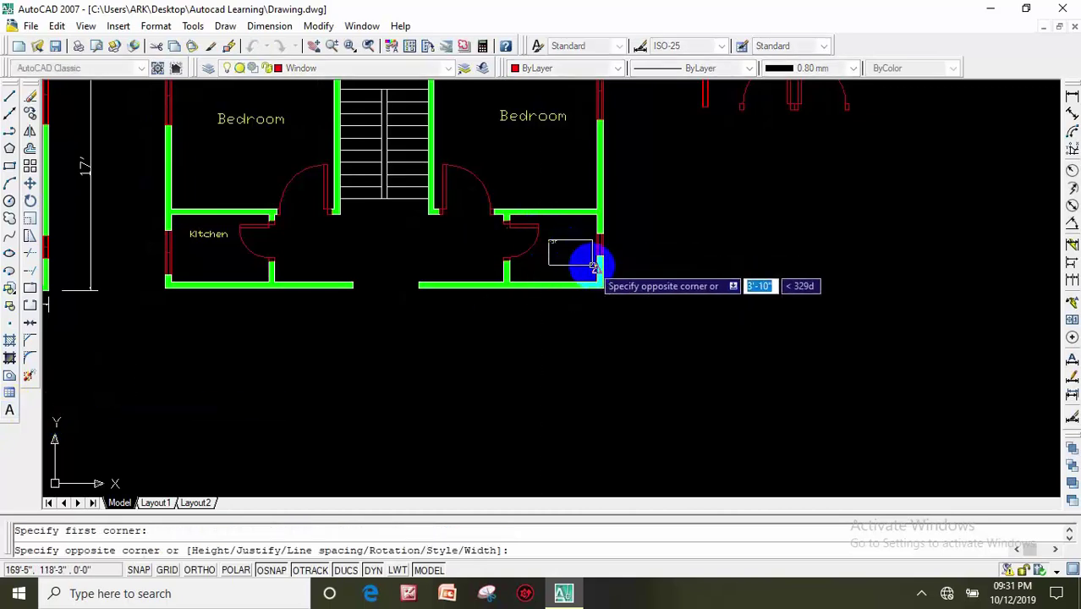
{"action": "left_click", "coordinate": [593, 267]}
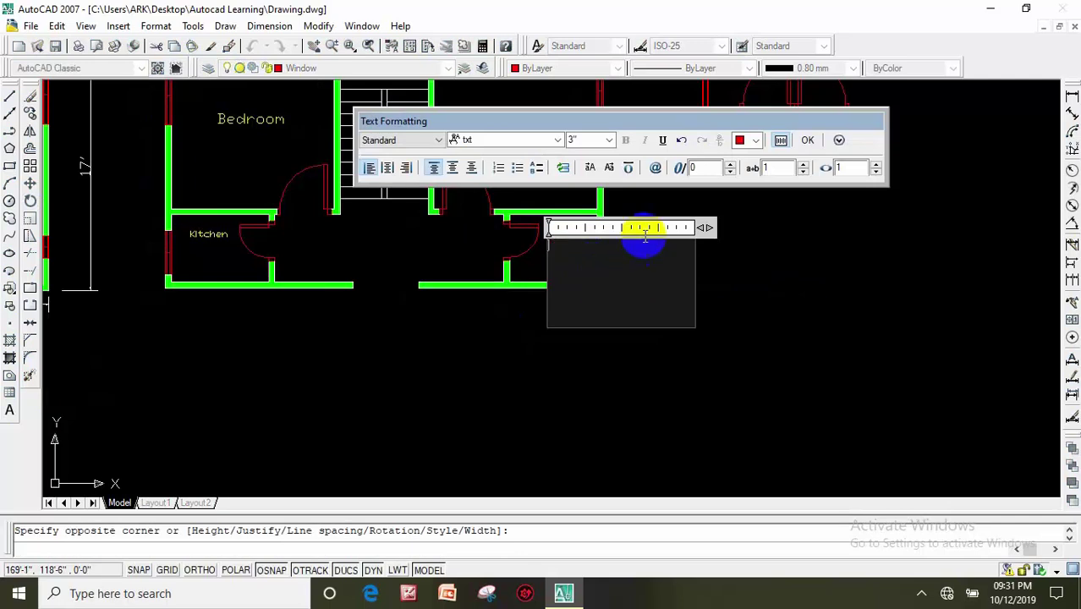
Type the Bathroom label in yellow, place it, and select it.
{"action": "left_click", "coordinate": [757, 140]}
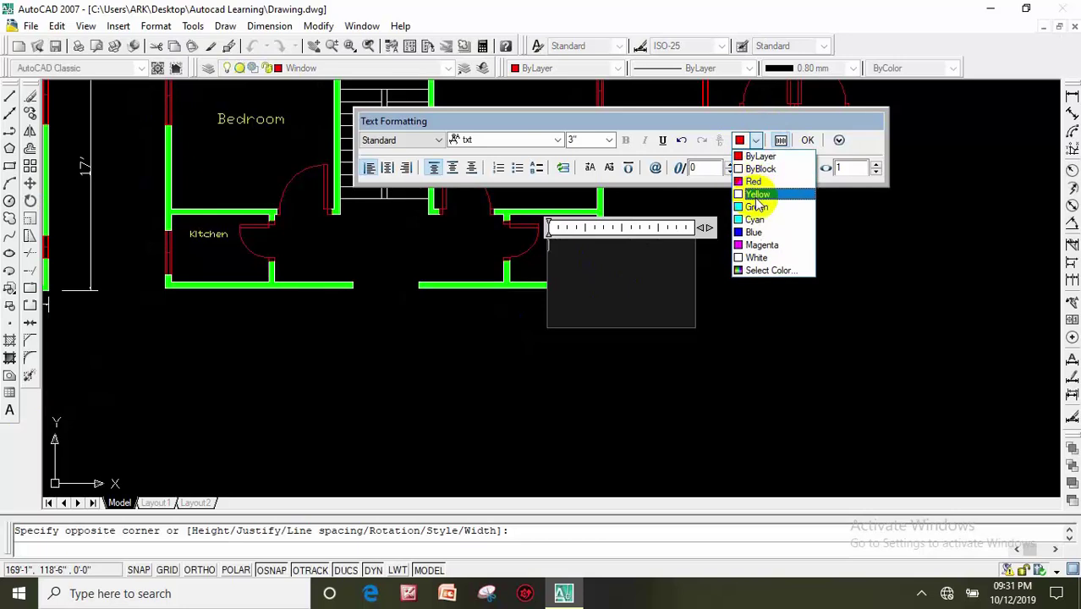
{"action": "left_click", "coordinate": [756, 196]}
{"action": "type", "text": "Bo"}
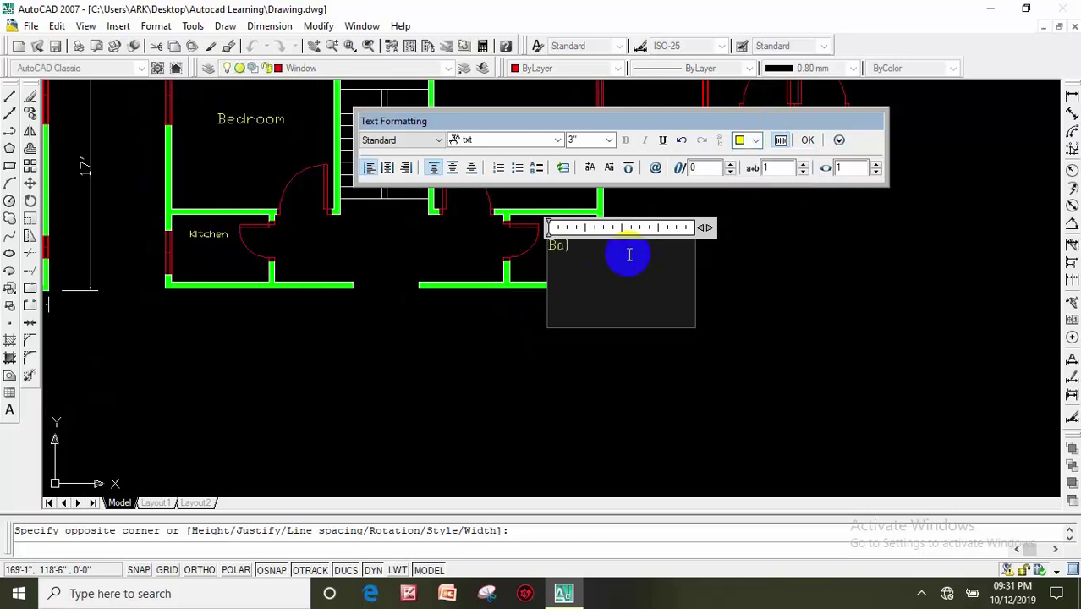
{"action": "type", "text": "tc"}
{"action": "type", "text": "om"}
{"action": "left_click", "coordinate": [529, 252]}
{"action": "scroll", "coordinate": [560, 254], "scroll_direction": "up", "scroll_amount": 3}
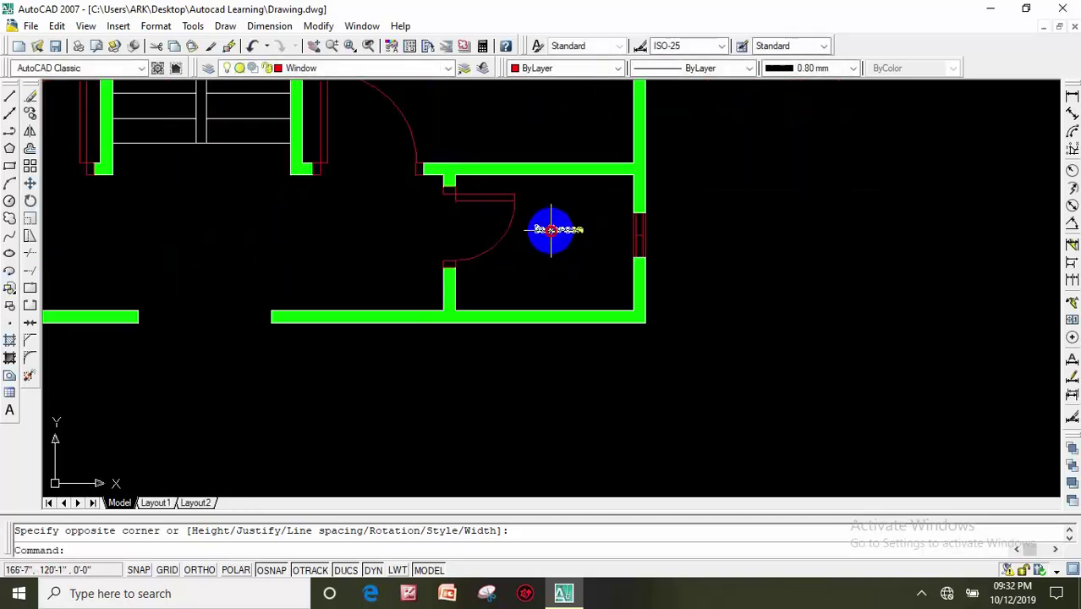
{"action": "left_click", "coordinate": [546, 230]}
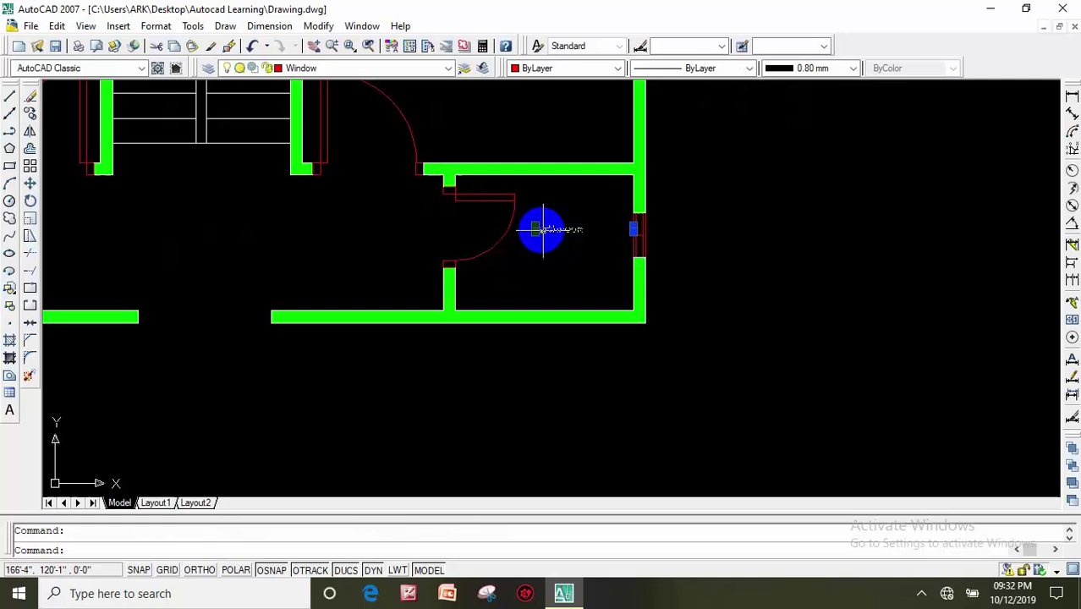
Enlarge the Bathroom label's text to 8" height.
{"action": "double_click", "coordinate": [554, 229]}
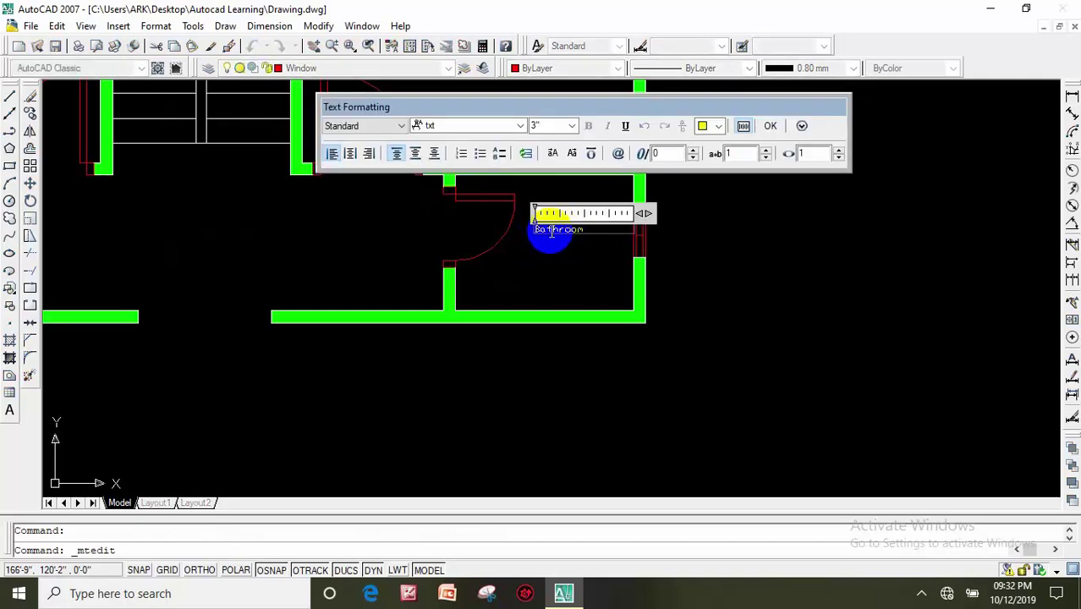
{"action": "left_click_drag", "start_coordinate": [541, 228], "coordinate": [581, 234]}
{"action": "type", "text": "8"}
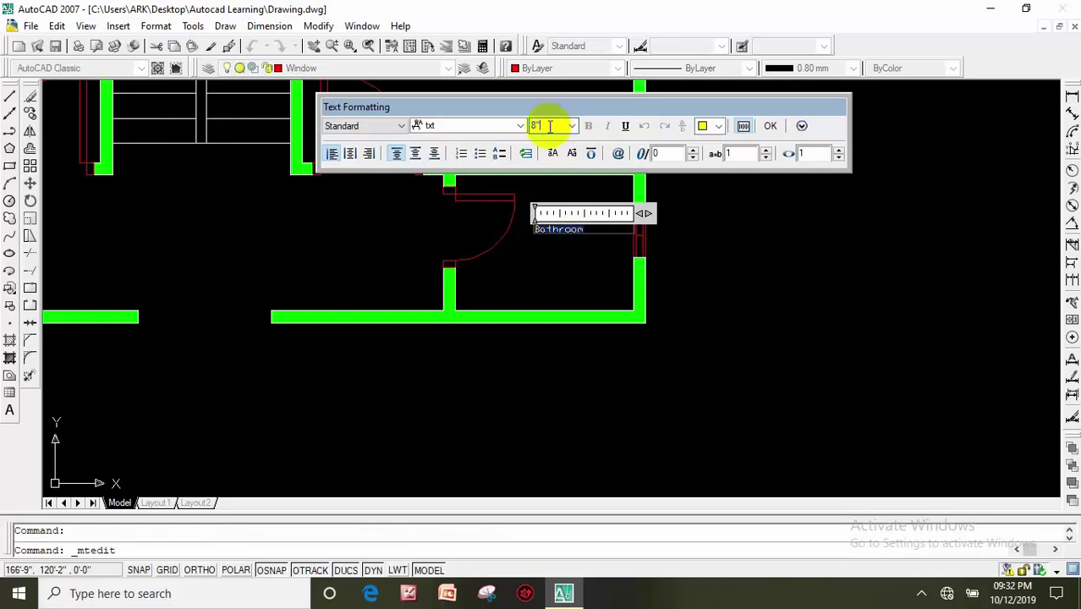
{"action": "key", "text": "Return"}
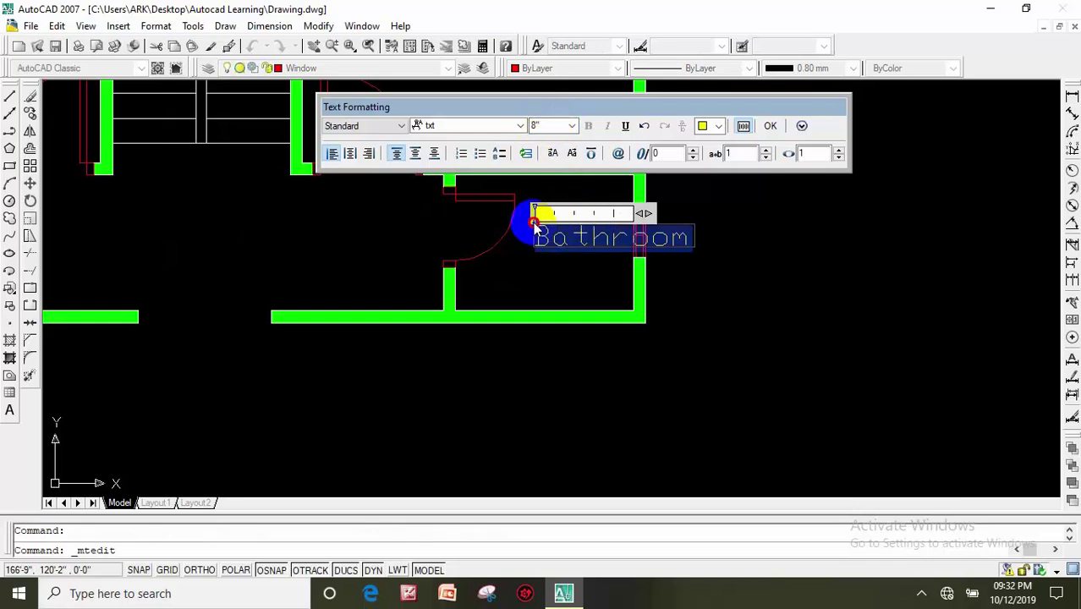
{"action": "left_click_drag", "start_coordinate": [534, 225], "coordinate": [518, 236]}
{"action": "left_click", "coordinate": [505, 254]}
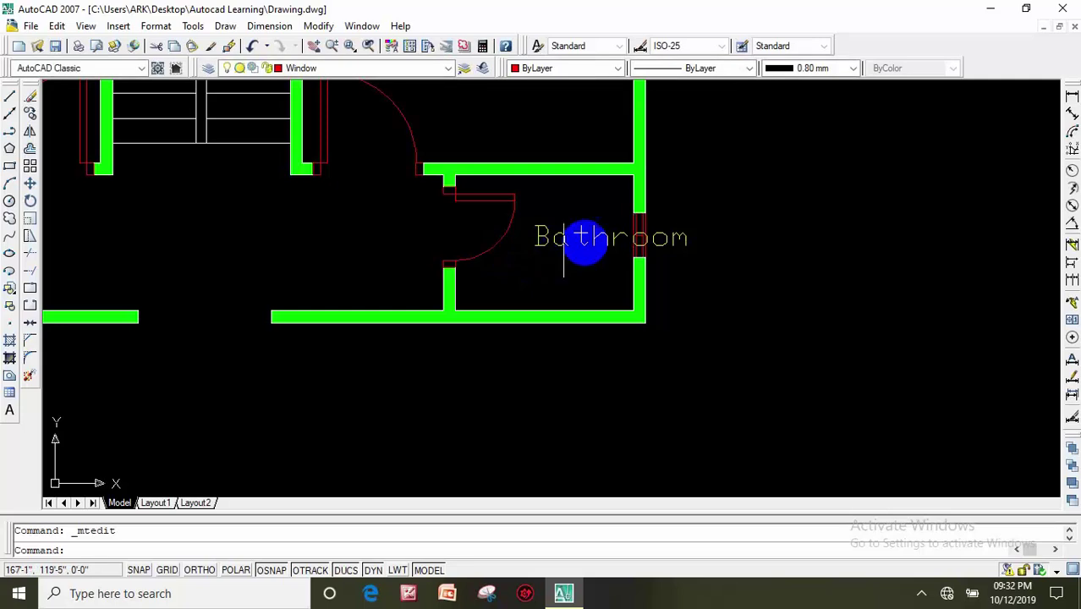
Move the Bathroom label down to sit just above the room's bottom wall.
{"action": "left_click", "coordinate": [586, 243]}
{"action": "left_click", "coordinate": [554, 241]}
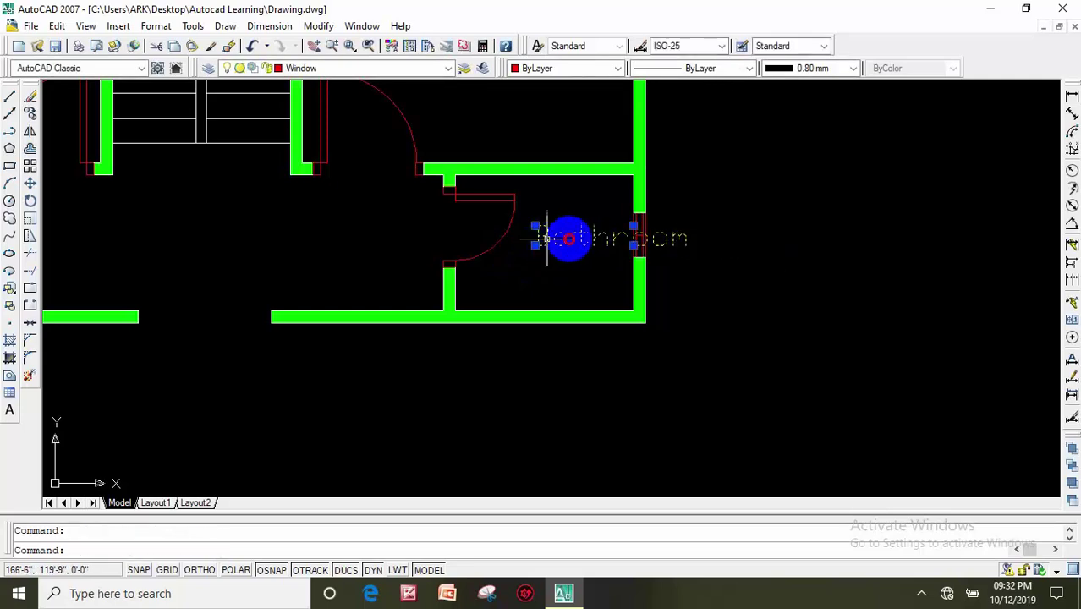
{"action": "mouse_move", "coordinate": [567, 237]}
{"action": "left_mouse_down"}
{"action": "mouse_move", "coordinate": [548, 262]}
{"action": "mouse_move", "coordinate": [514, 274]}
{"action": "left_mouse_up"}
{"action": "left_click", "coordinate": [514, 272]}
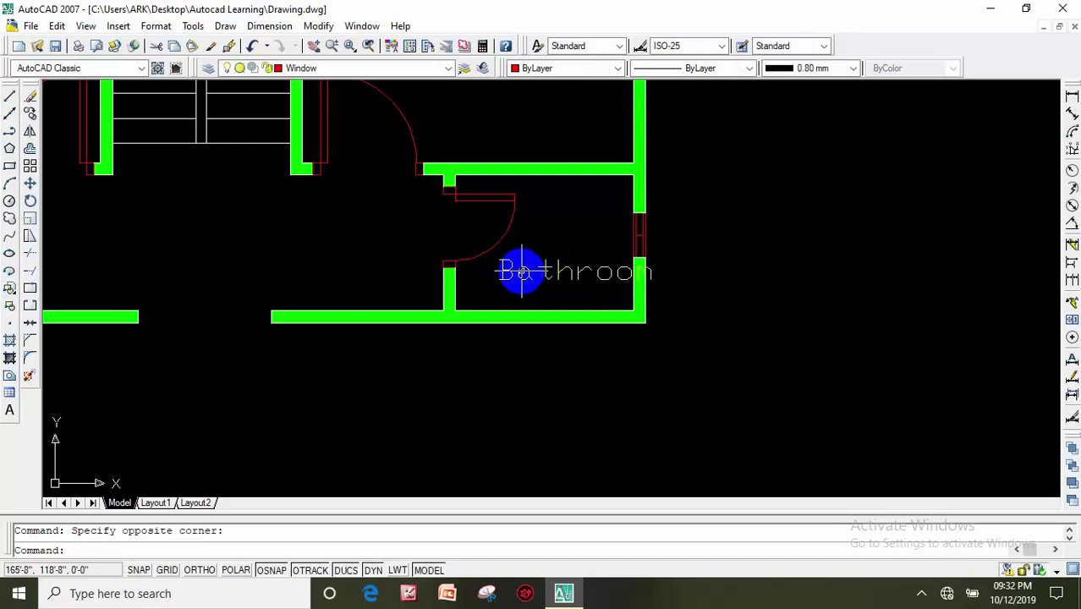
{"action": "left_click", "coordinate": [503, 263]}
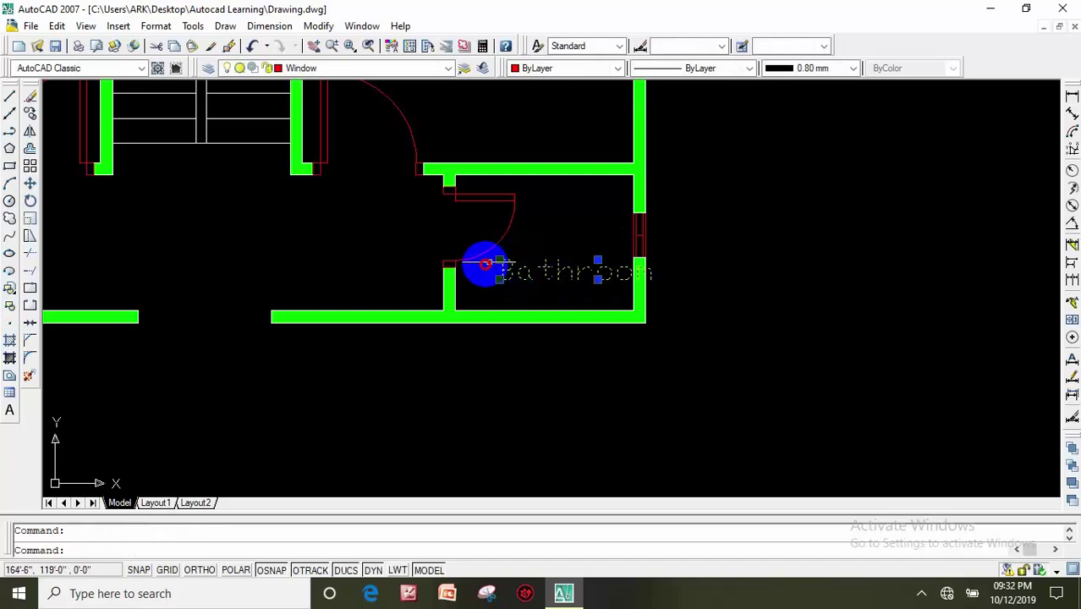
{"action": "left_click", "coordinate": [29, 186]}
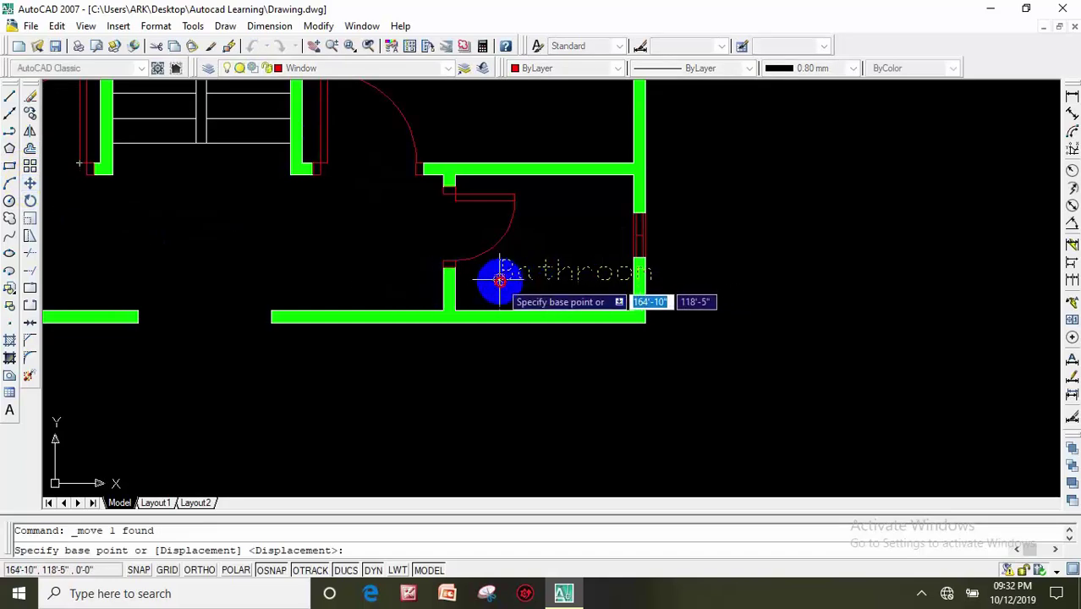
{"action": "left_click", "coordinate": [500, 280]}
{"action": "left_click", "coordinate": [468, 289]}
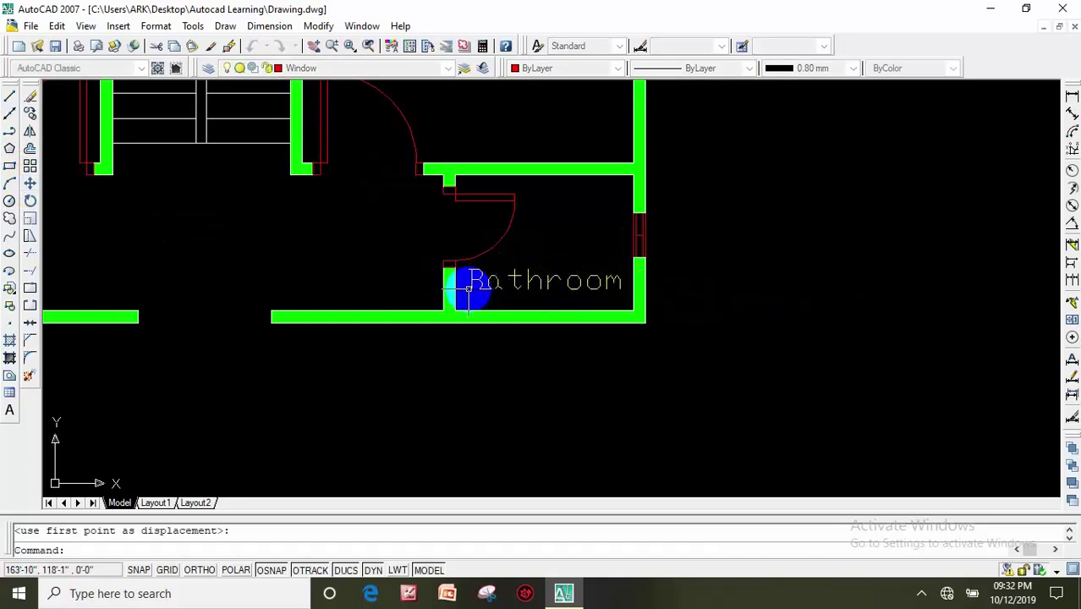
{"action": "scroll", "coordinate": [468, 289], "scroll_direction": "down", "scroll_amount": 2}
{"action": "middle_click_drag", "start_coordinate": [378, 282], "coordinate": [613, 234]}
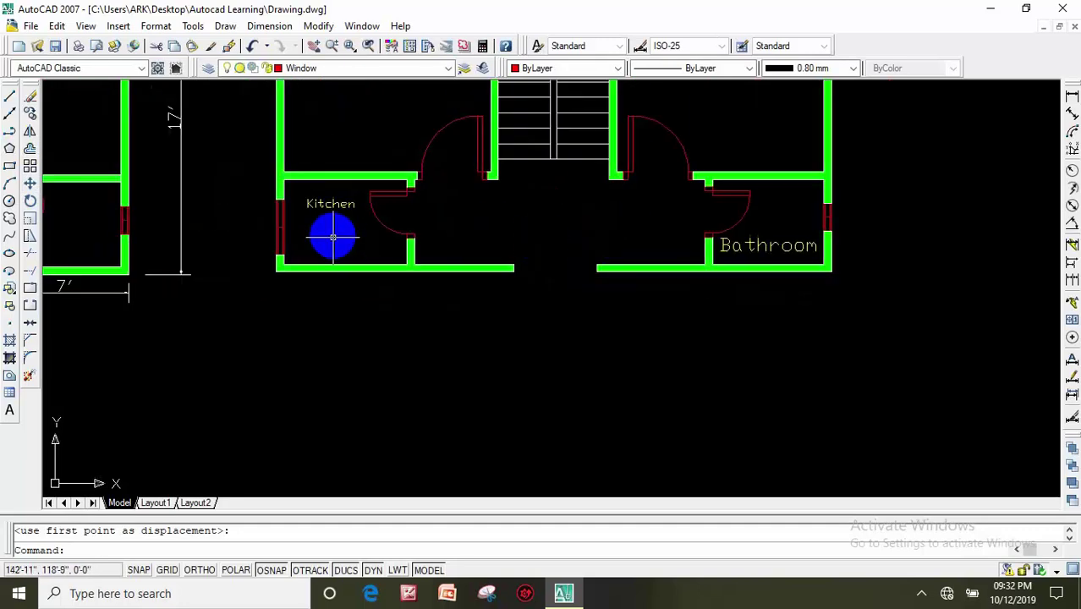
Resize the Kitchen label's text to 8" height.
{"action": "scroll", "coordinate": [332, 237], "scroll_direction": "up", "scroll_amount": 2}
{"action": "left_click", "coordinate": [294, 169]}
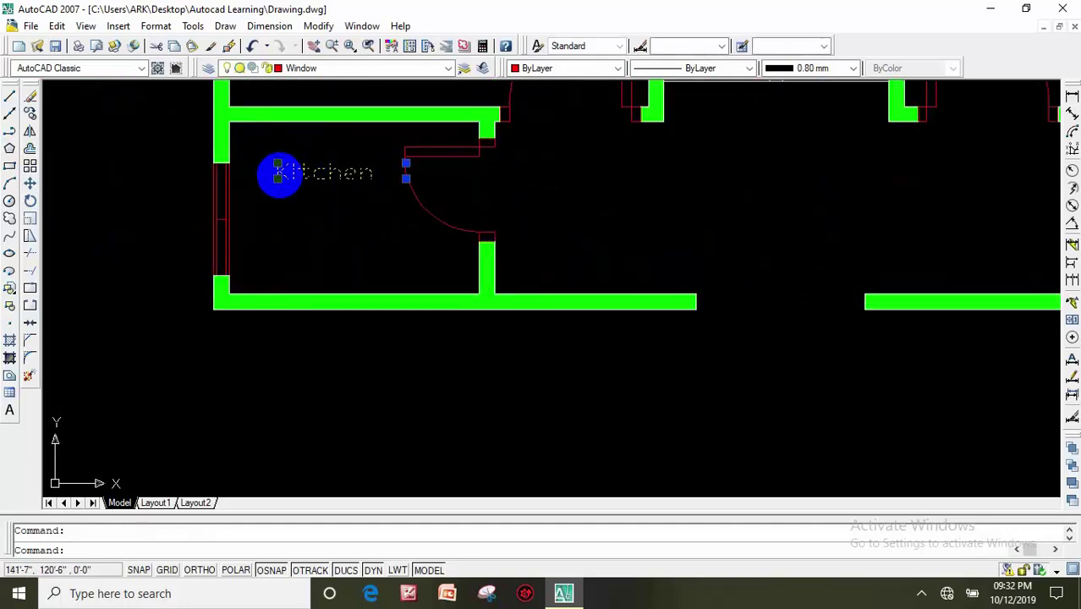
{"action": "double_click", "coordinate": [279, 173]}
{"action": "left_click", "coordinate": [260, 169]}
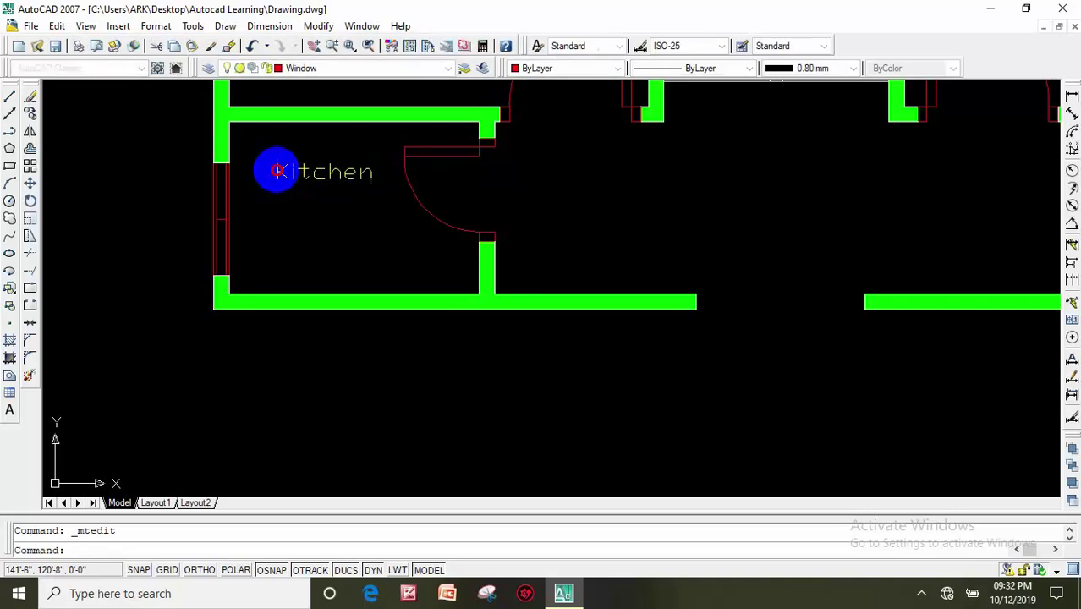
{"action": "double_click", "coordinate": [282, 171]}
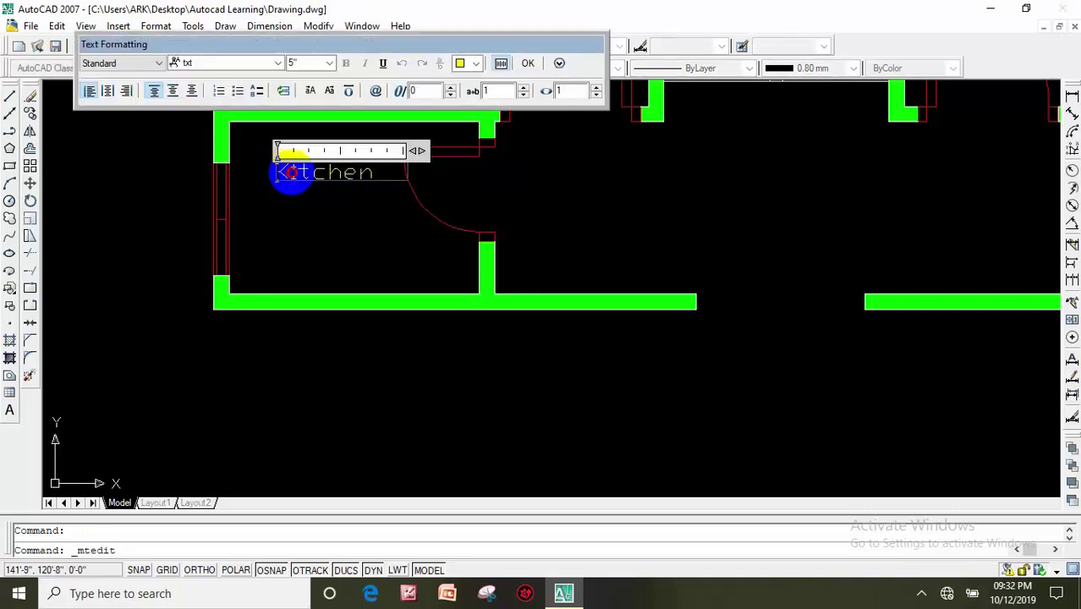
{"action": "left_click_drag", "start_coordinate": [288, 173], "coordinate": [374, 174]}
{"action": "type", "text": "8"}
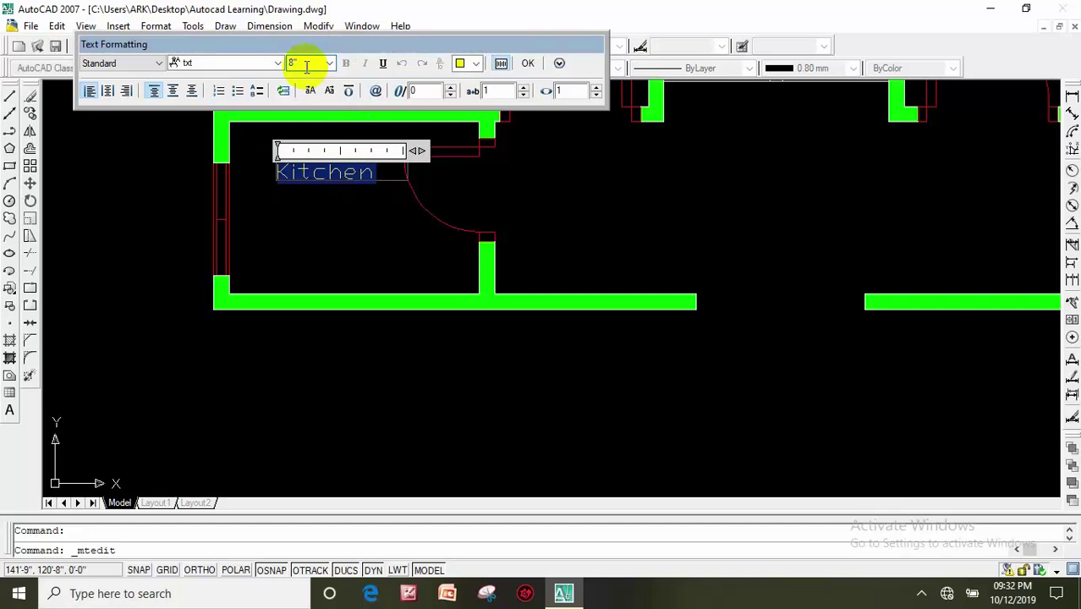
{"action": "key", "text": "Return"}
{"action": "left_click", "coordinate": [357, 247]}
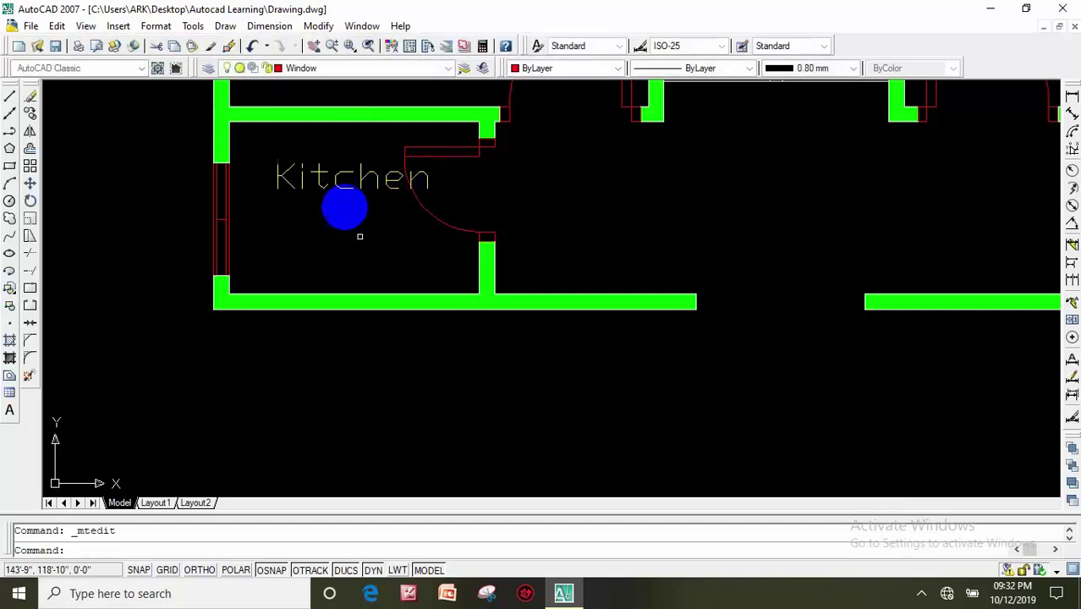
Move the Kitchen label lower, near the kitchen's bottom wall.
{"action": "left_click", "coordinate": [336, 182]}
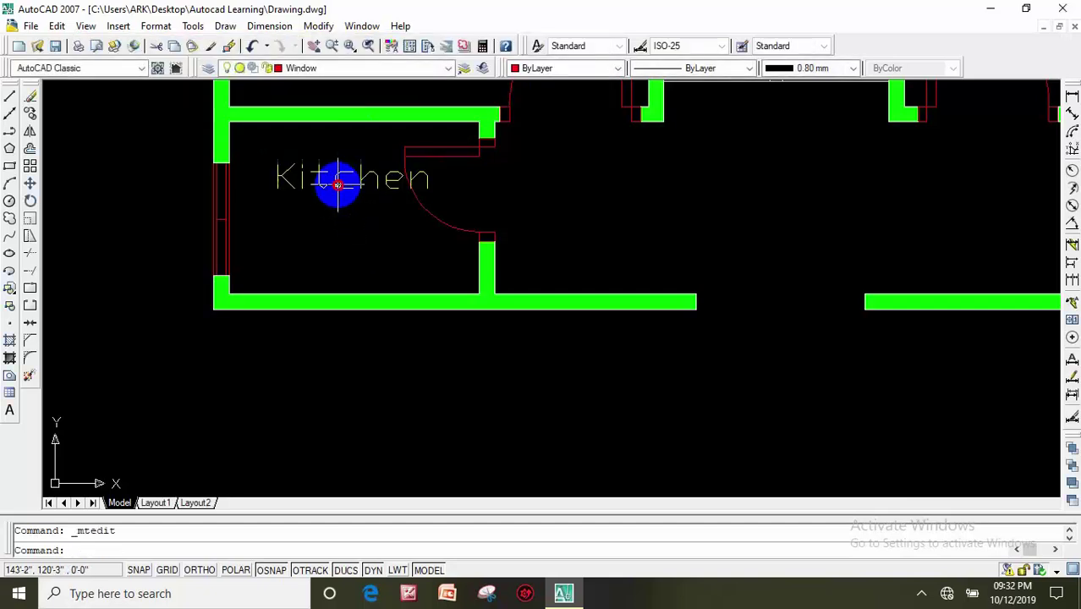
{"action": "left_click", "coordinate": [30, 183]}
{"action": "left_click", "coordinate": [276, 162]}
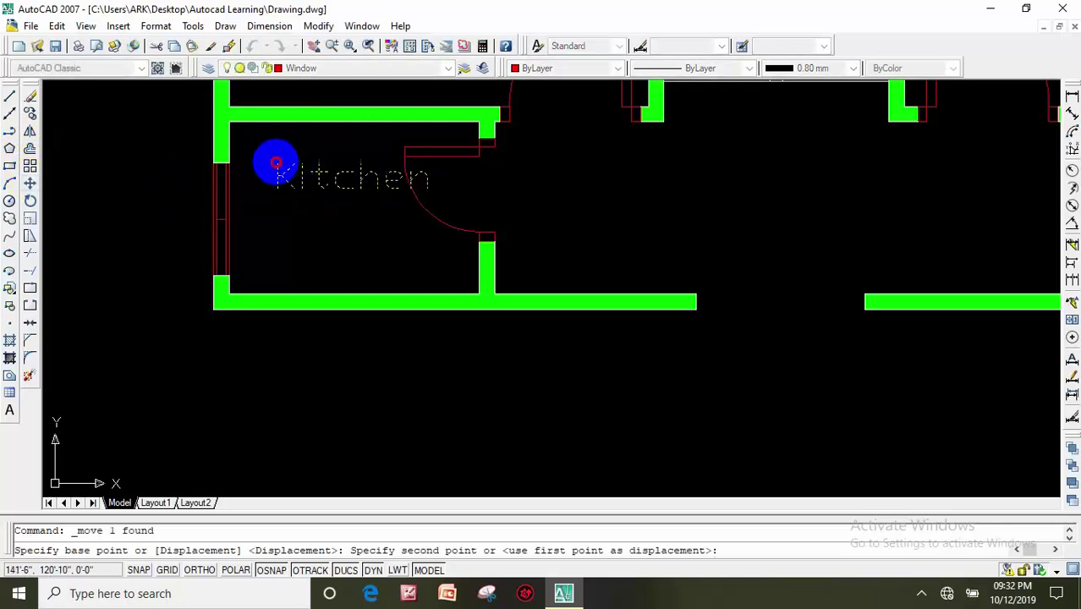
{"action": "left_click", "coordinate": [260, 218]}
{"action": "scroll", "coordinate": [457, 241], "scroll_direction": "down", "scroll_amount": 2}
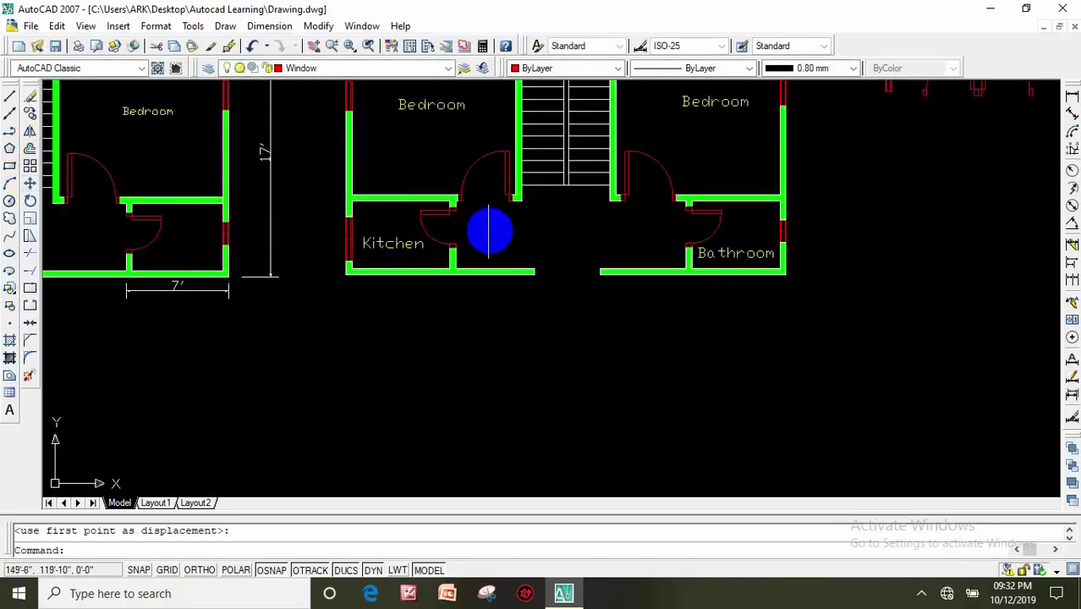
{"action": "scroll", "coordinate": [338, 304], "scroll_direction": "down", "scroll_amount": 2}
{"action": "scroll", "coordinate": [380, 312], "scroll_direction": "down", "scroll_amount": 2}
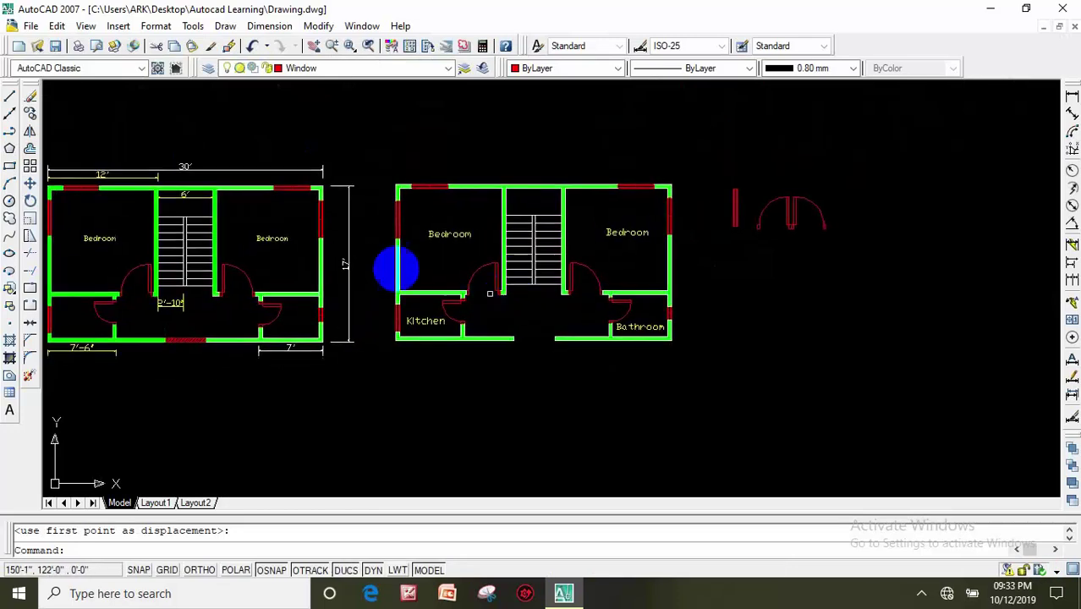
{"action": "scroll", "coordinate": [369, 224], "scroll_direction": "up", "scroll_amount": 3}
Make the Dimension layer current and add the 30' overall width dimension along the top.
{"action": "left_click", "coordinate": [449, 68]}
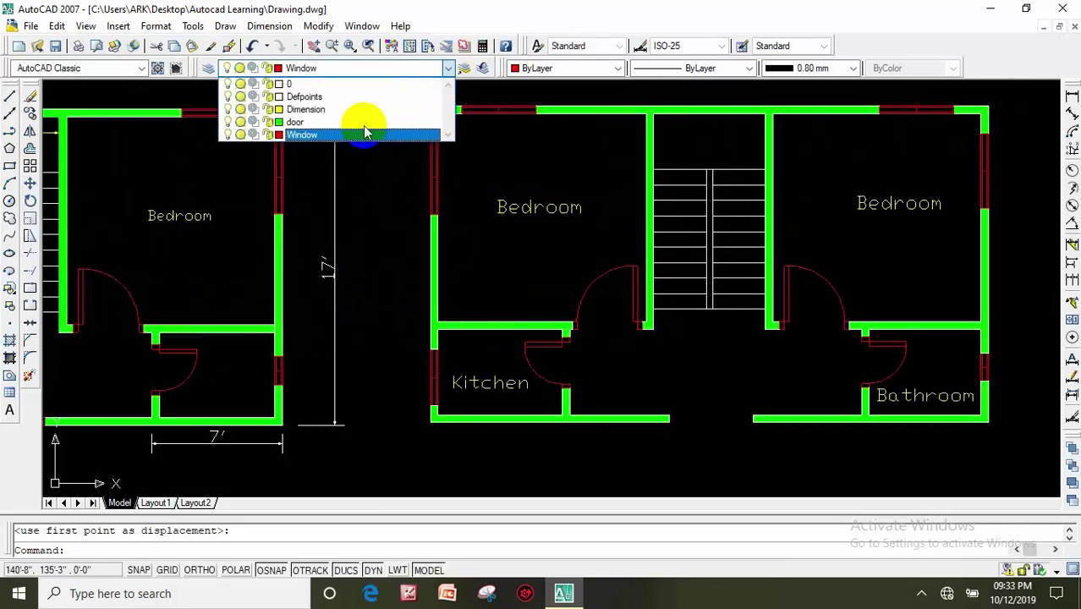
{"action": "left_click", "coordinate": [370, 109]}
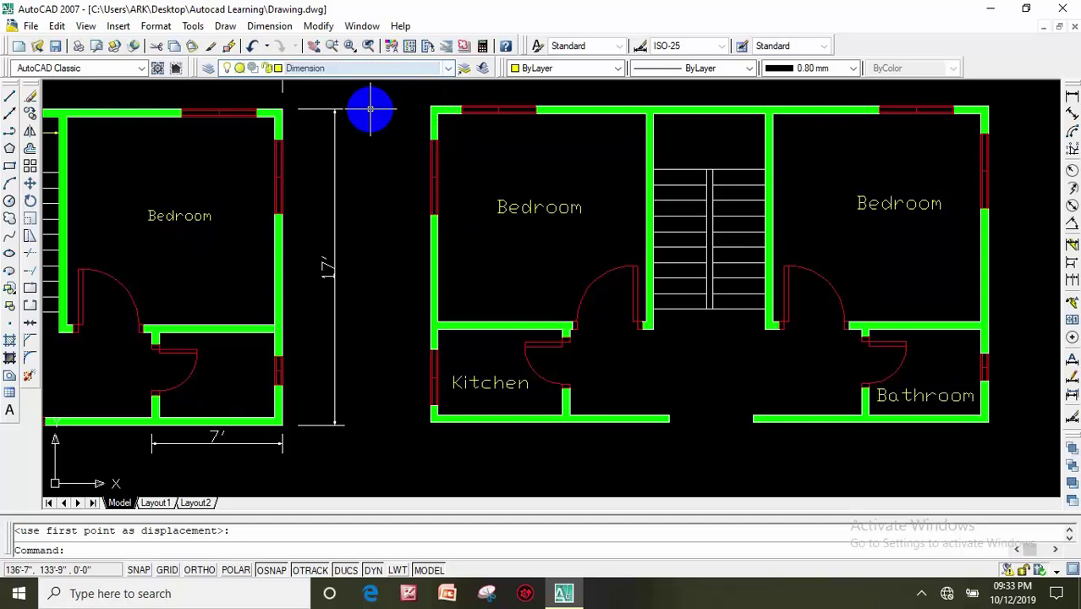
{"action": "middle_click_drag", "start_coordinate": [512, 121], "coordinate": [432, 189]}
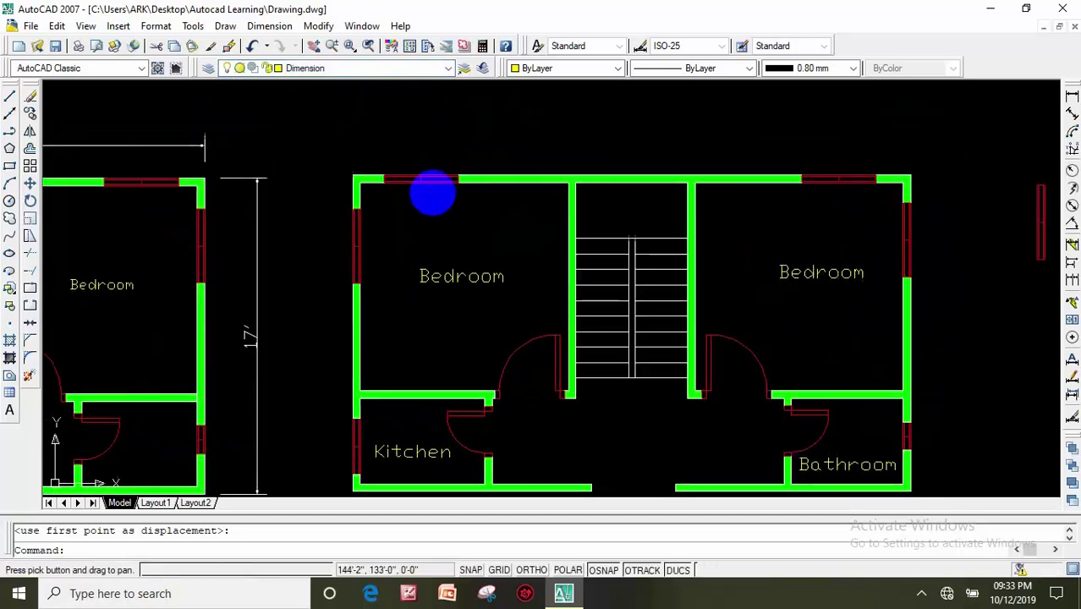
{"action": "left_click", "coordinate": [1072, 97]}
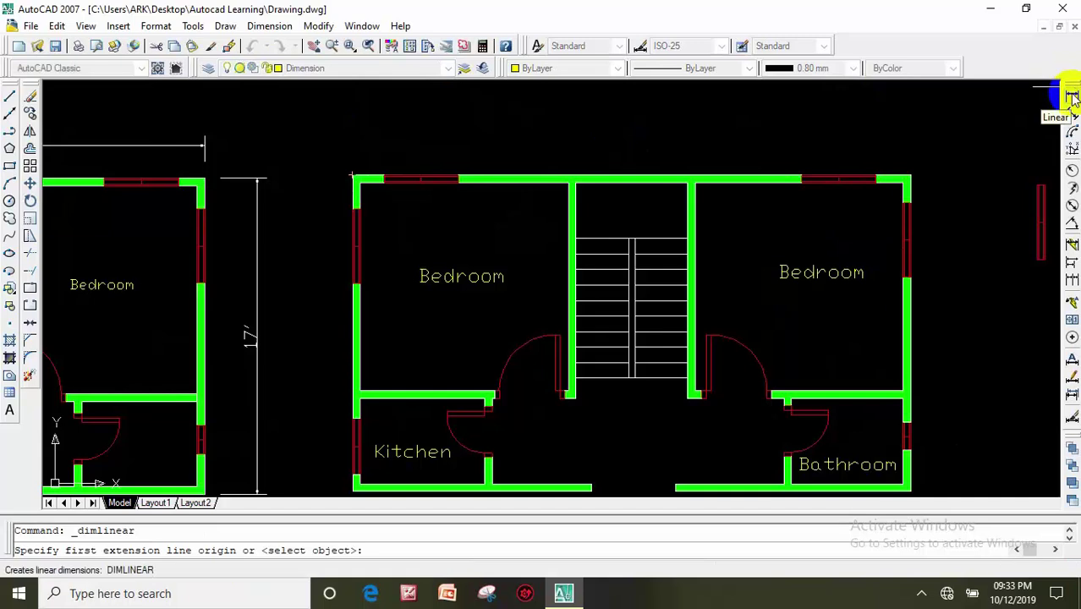
{"action": "left_click", "coordinate": [353, 176]}
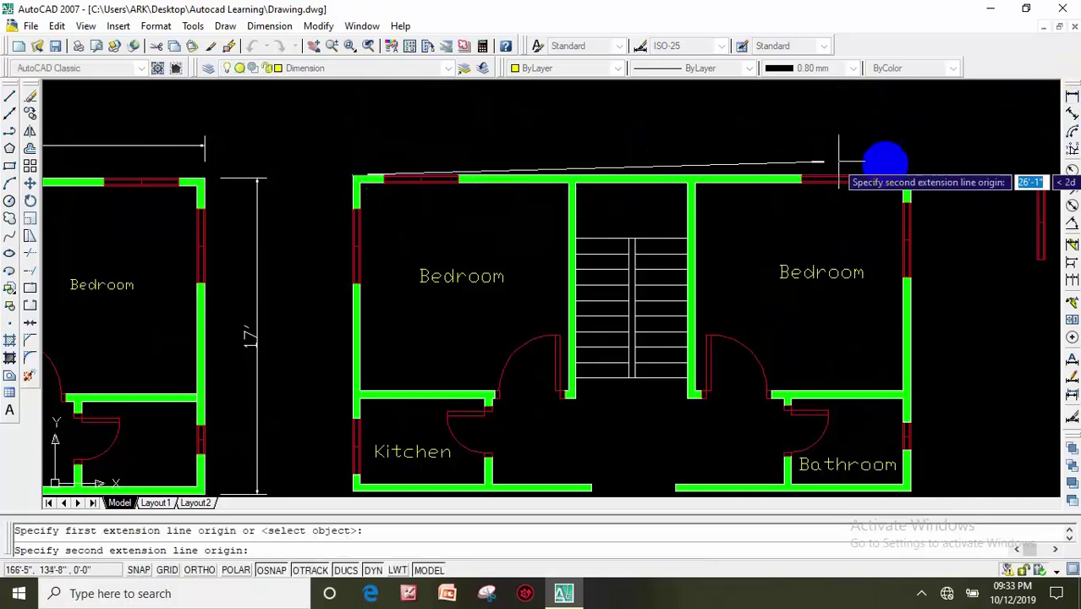
{"action": "left_click", "coordinate": [907, 176]}
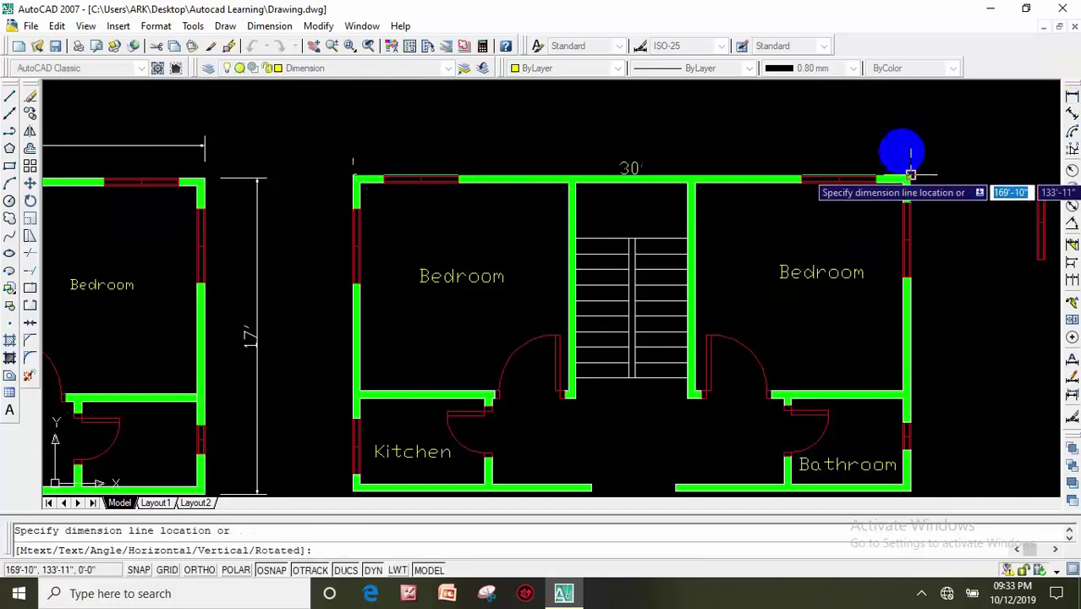
{"action": "left_click", "coordinate": [897, 127]}
Add the 17' depth dimension along the plan's right side.
{"action": "scroll", "coordinate": [838, 218], "scroll_direction": "down", "scroll_amount": 2}
{"action": "middle_click_drag", "start_coordinate": [827, 217], "coordinate": [562, 199]}
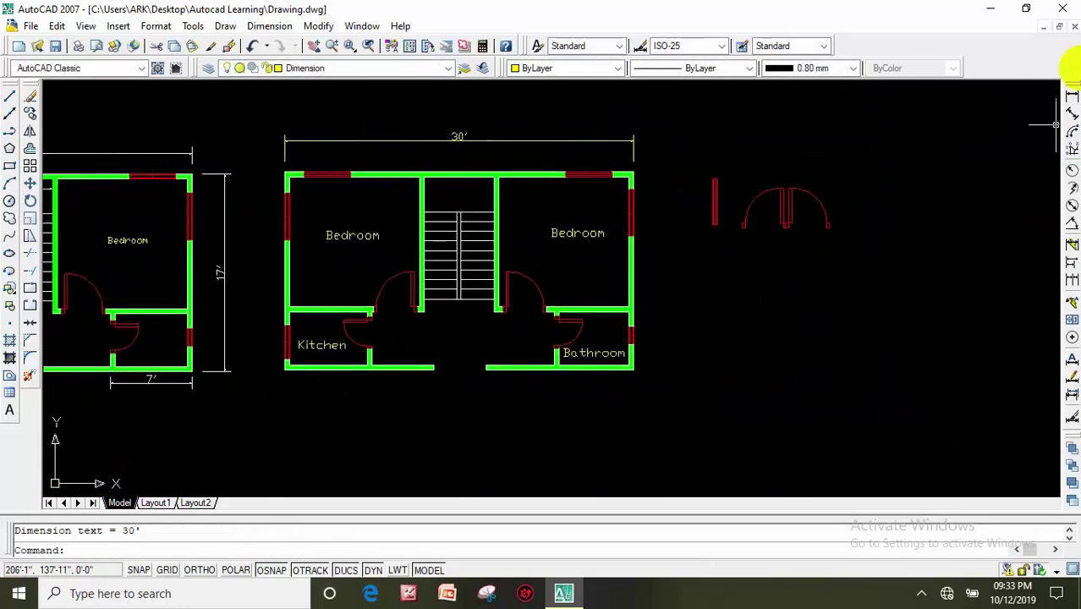
{"action": "left_click", "coordinate": [1071, 96]}
{"action": "scroll", "coordinate": [628, 174], "scroll_direction": "up", "scroll_amount": 2}
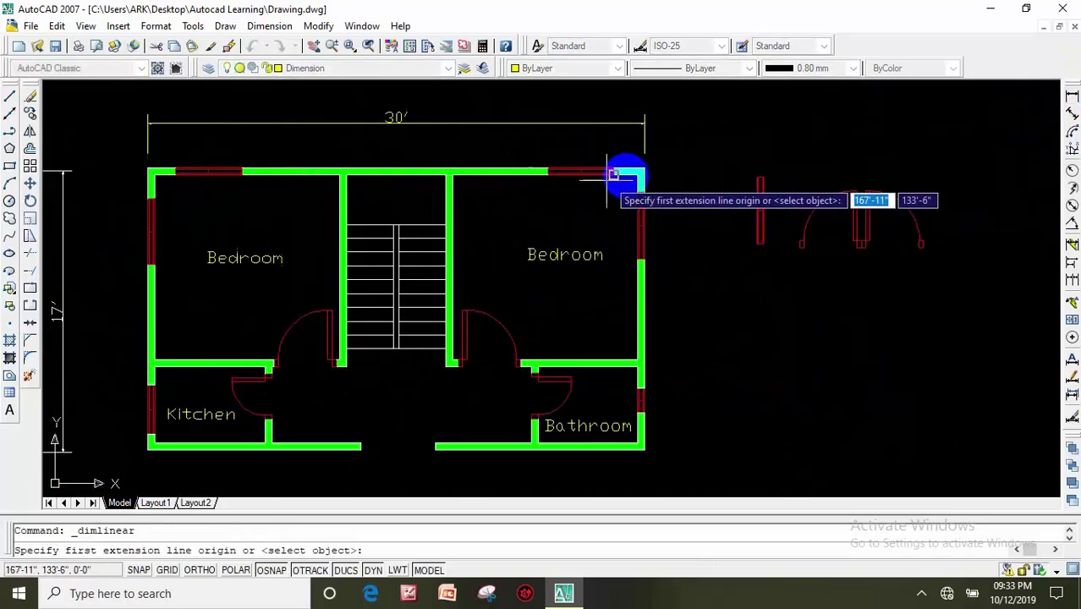
{"action": "left_click", "coordinate": [644, 165]}
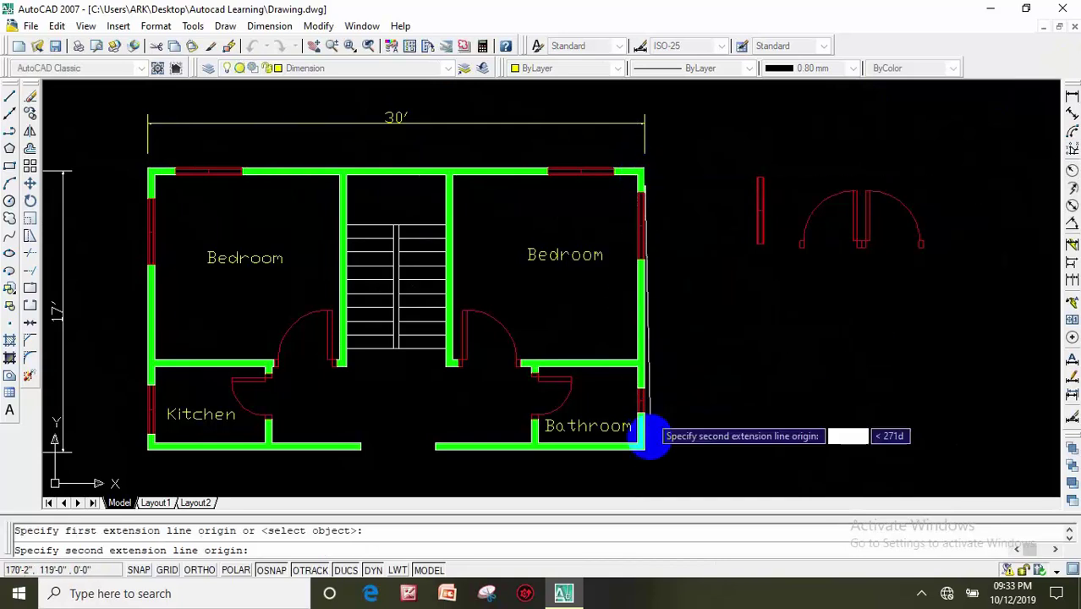
{"action": "left_click", "coordinate": [646, 446]}
{"action": "left_click", "coordinate": [681, 436]}
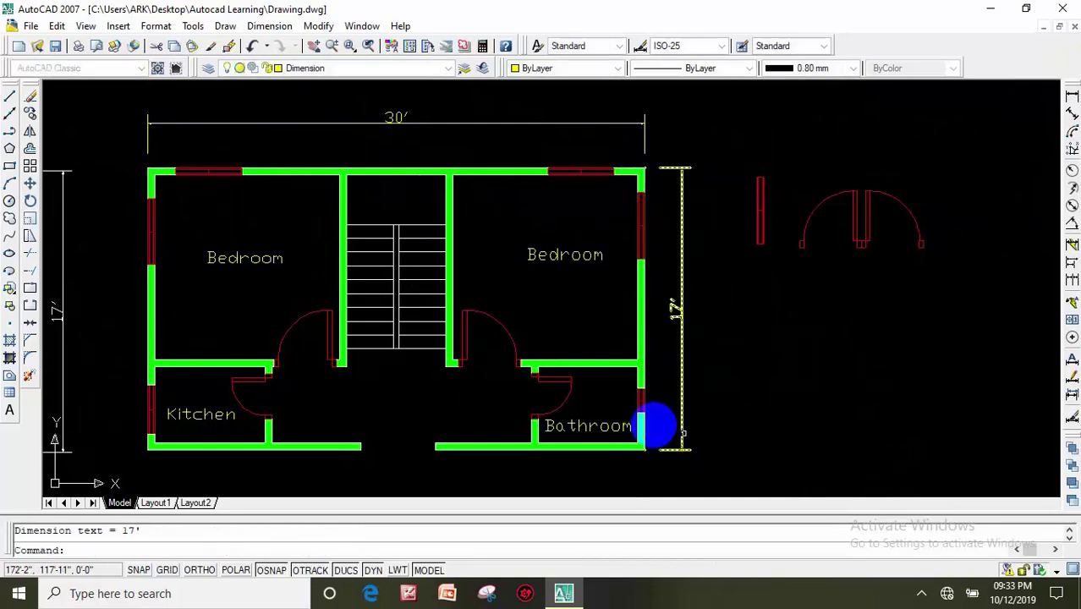
{"action": "mouse_move", "coordinate": [475, 360]}
{"action": "middle_mouse_down"}
{"action": "mouse_move", "coordinate": [514, 310]}
{"action": "mouse_move", "coordinate": [568, 327]}
{"action": "middle_mouse_up"}
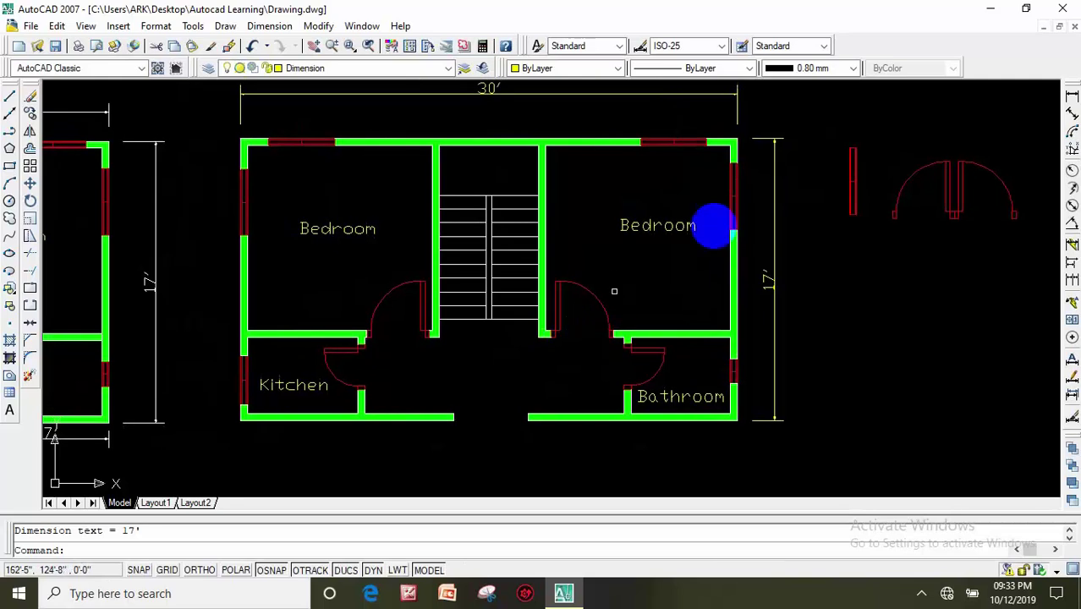
Dimension the kitchen's front wall as 7'-6" below the room.
{"action": "left_click", "coordinate": [1071, 97]}
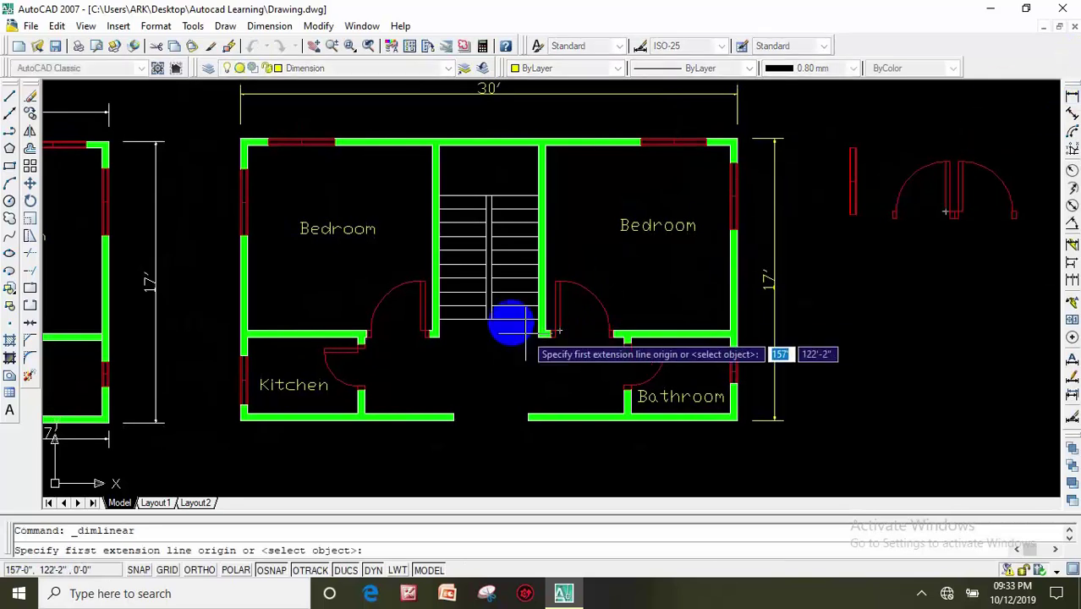
{"action": "middle_click_drag", "start_coordinate": [364, 389], "coordinate": [410, 216]}
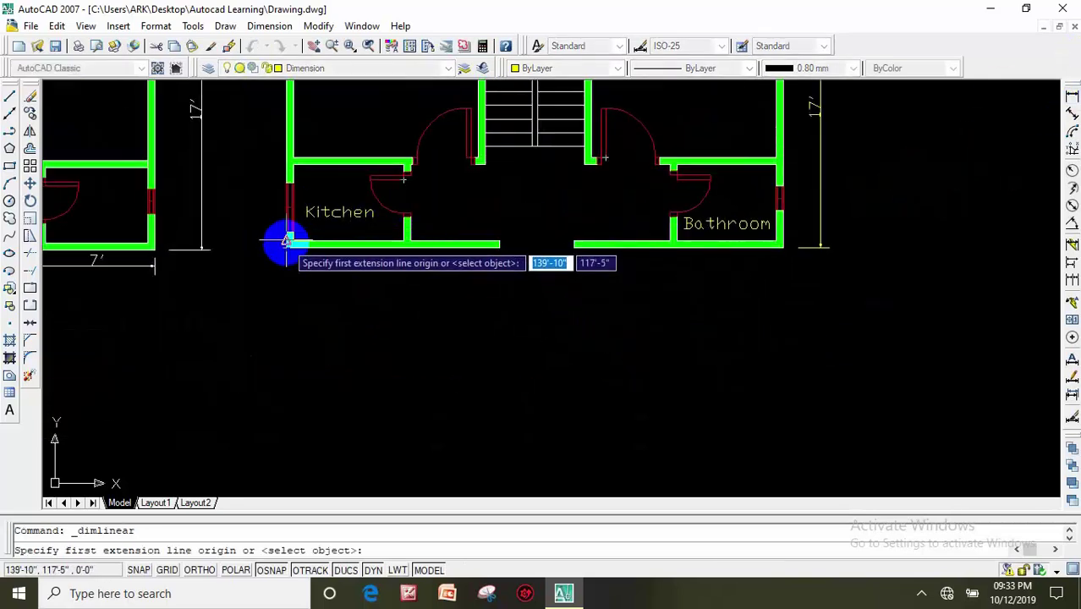
{"action": "left_click", "coordinate": [407, 244]}
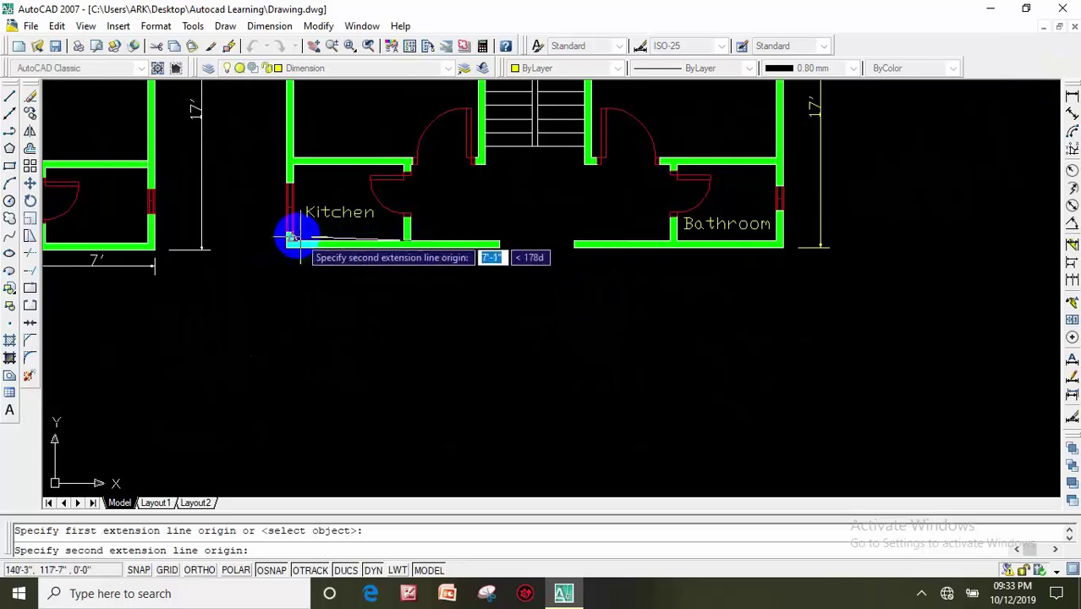
{"action": "left_click", "coordinate": [290, 240]}
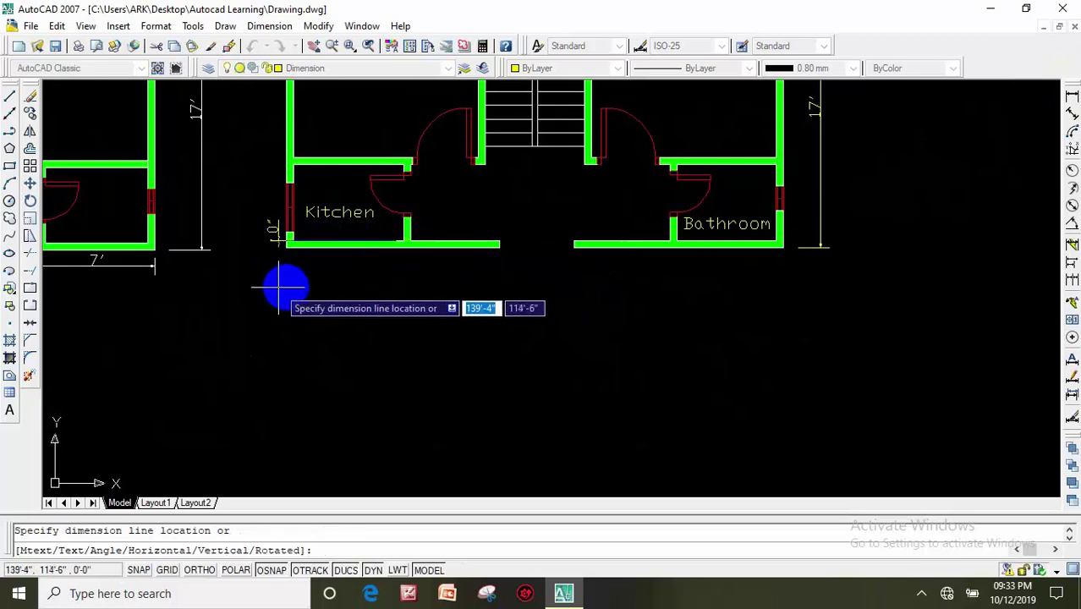
{"action": "left_click", "coordinate": [286, 289]}
Dimension the bathroom's front wall as 6'-10" below the room.
{"action": "middle_click_drag", "start_coordinate": [520, 298], "coordinate": [474, 302]}
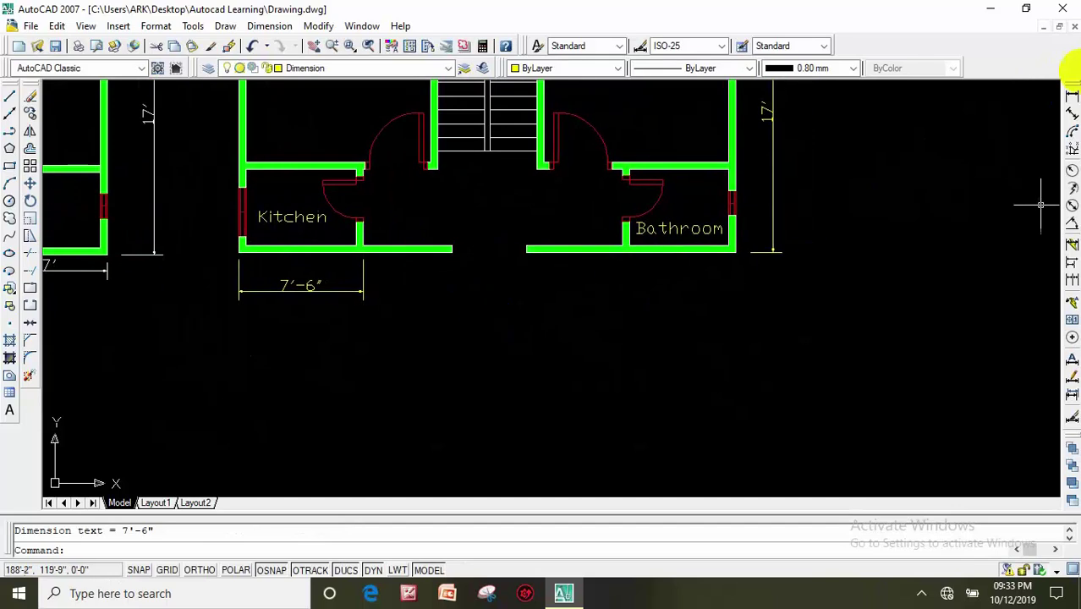
{"action": "left_click", "coordinate": [1073, 103]}
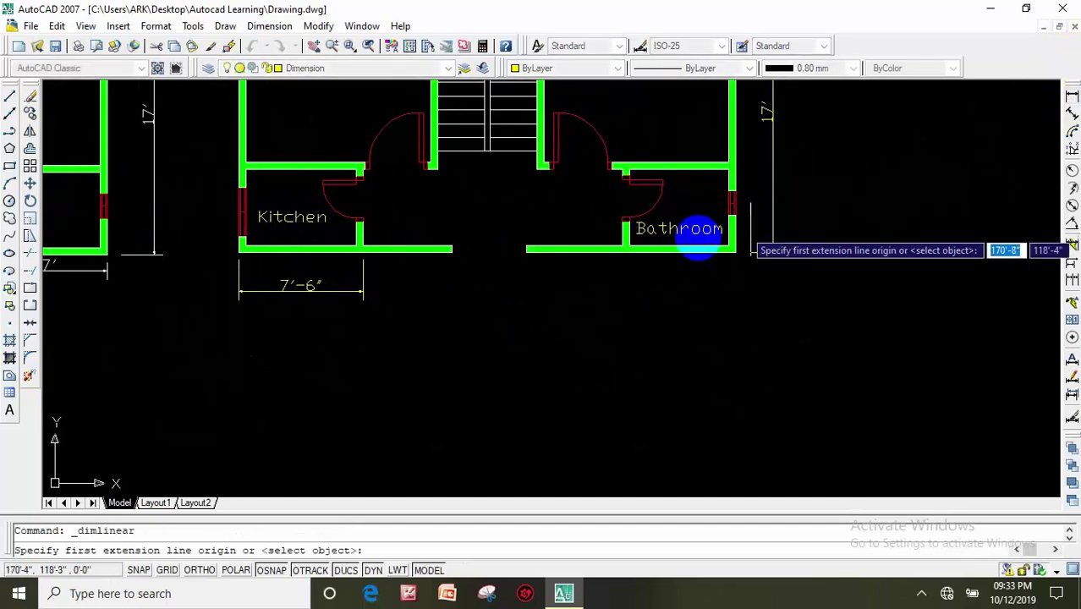
{"action": "left_click", "coordinate": [624, 247]}
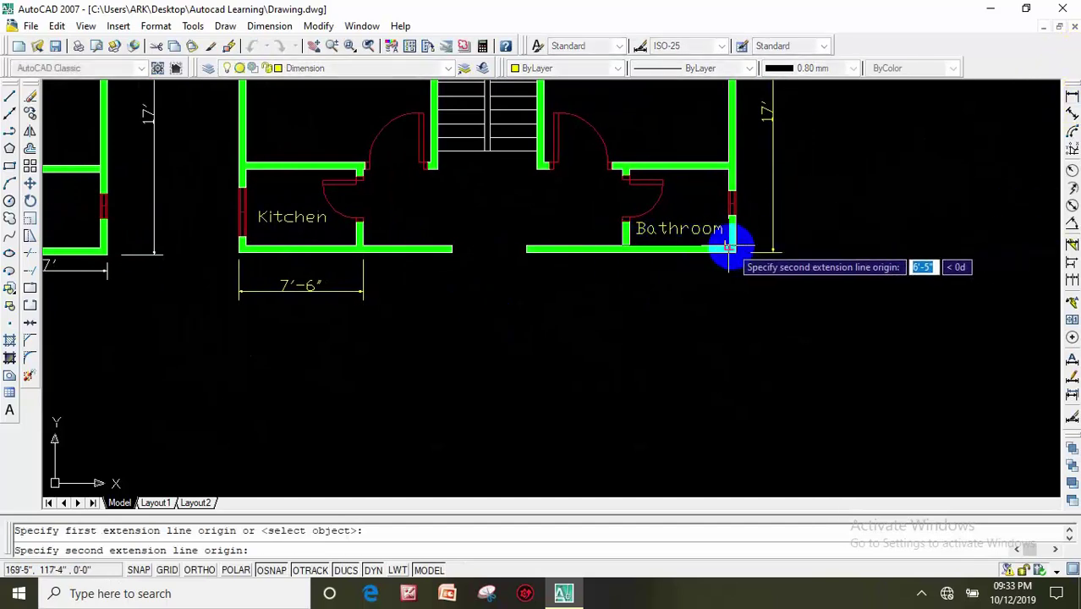
{"action": "left_click", "coordinate": [735, 250]}
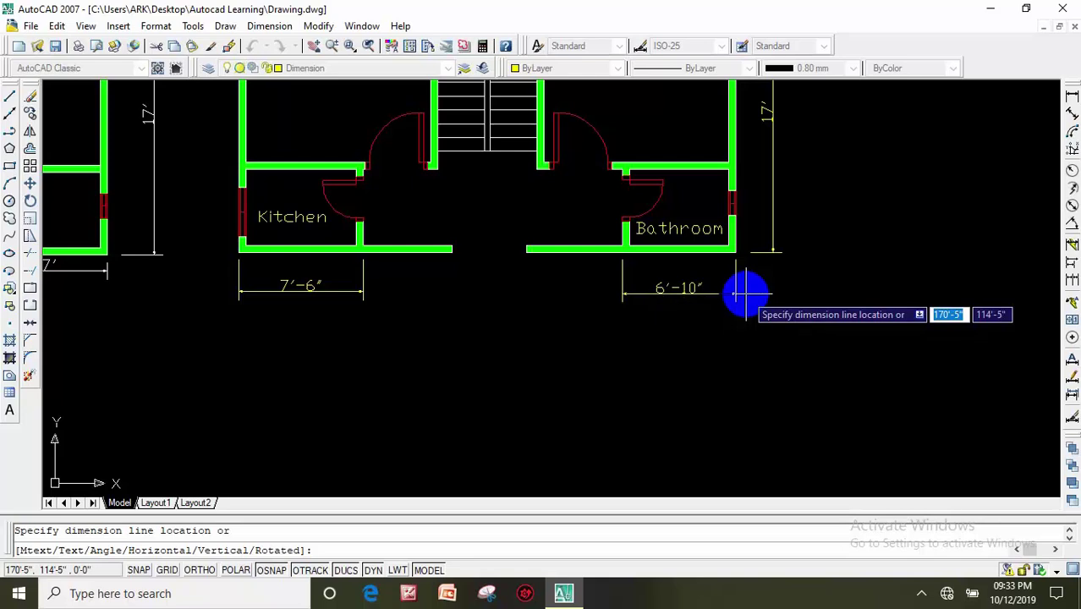
{"action": "left_click", "coordinate": [736, 294]}
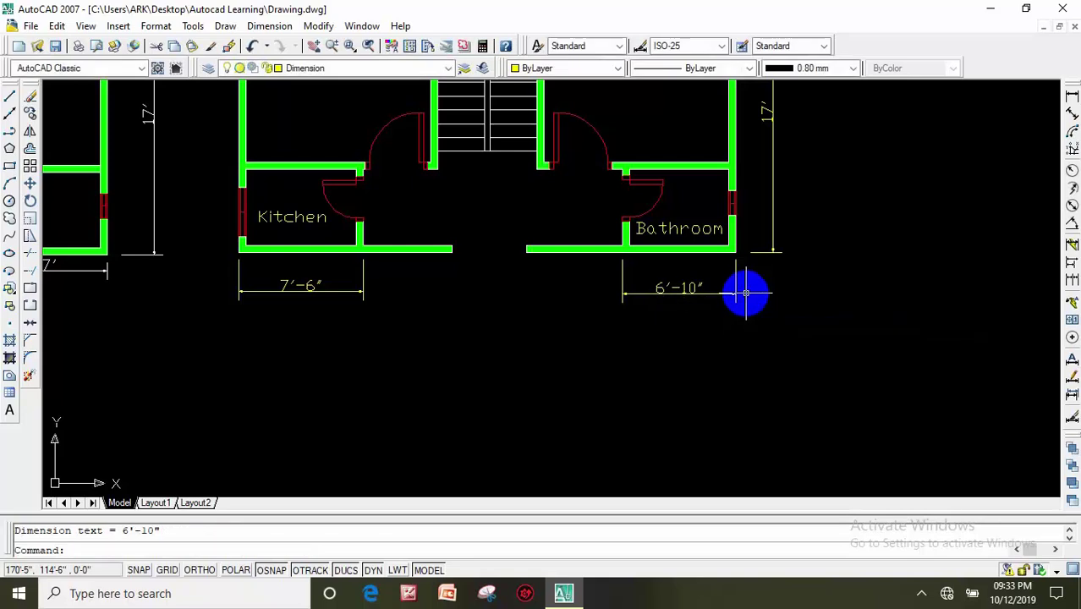
{"action": "middle_click_drag", "start_coordinate": [736, 294], "coordinate": [734, 345]}
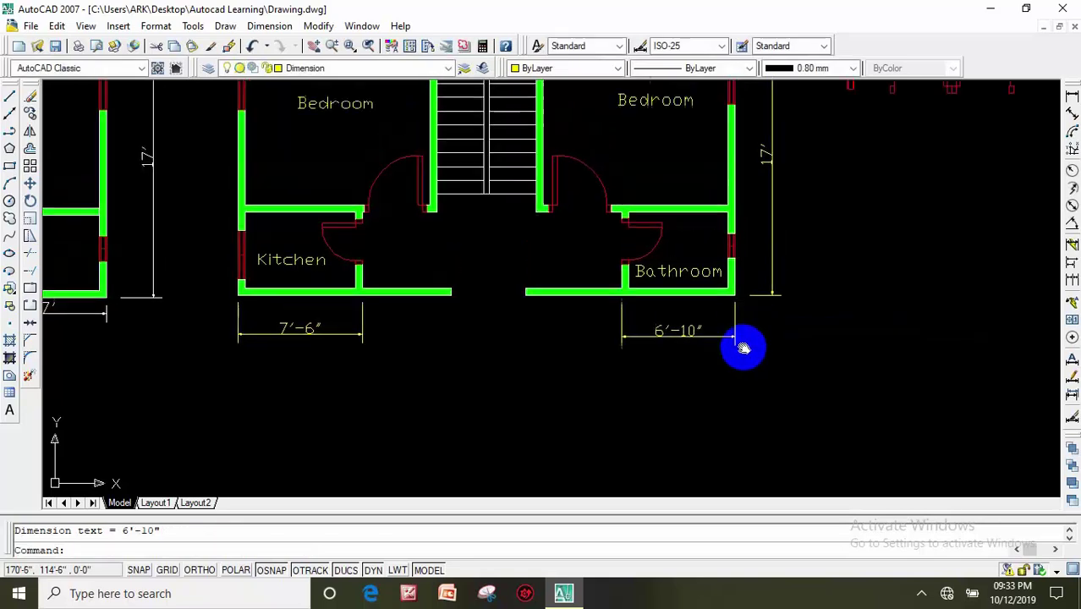
Dimension the stair well as 6' wide above the stairs, deleting the initial 3' dimension.
{"action": "left_click", "coordinate": [1073, 96]}
{"action": "mouse_move", "coordinate": [598, 265]}
{"action": "middle_mouse_down"}
{"action": "mouse_move", "coordinate": [591, 344]}
{"action": "mouse_move", "coordinate": [643, 389]}
{"action": "middle_mouse_up"}
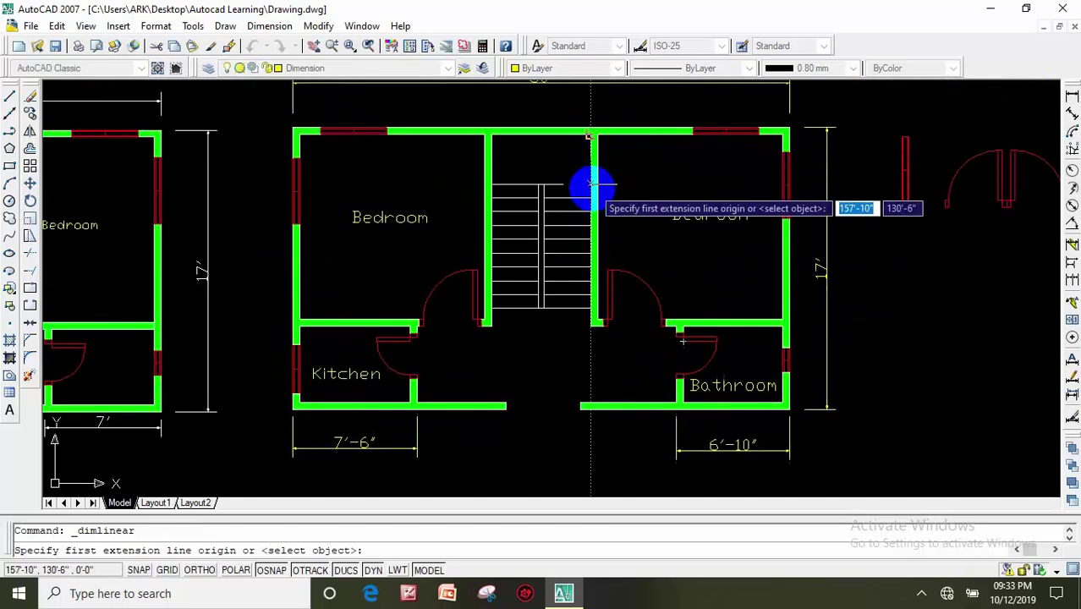
{"action": "left_click", "coordinate": [592, 184]}
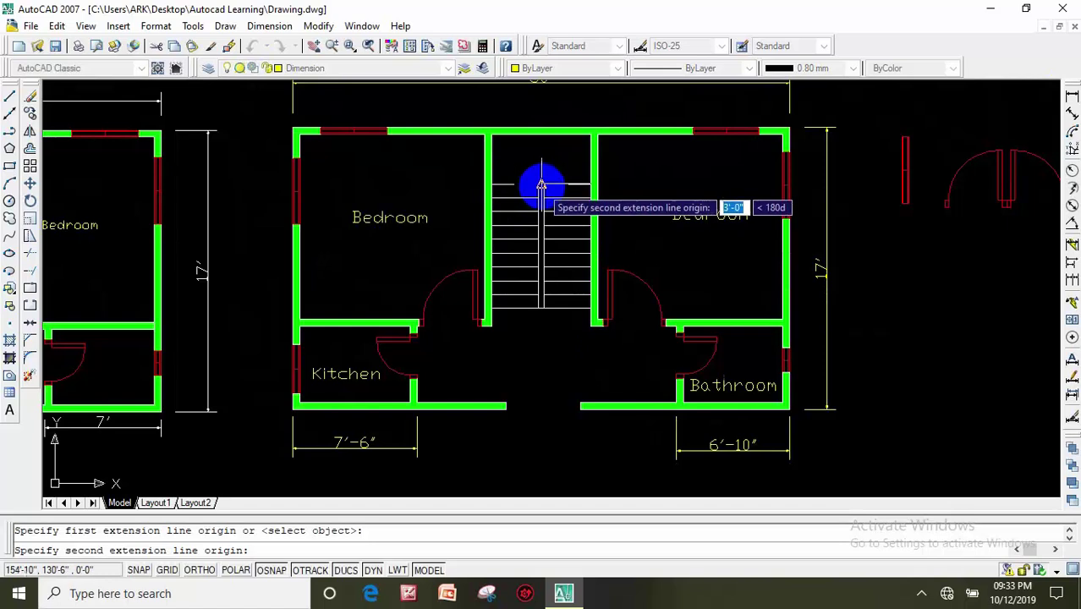
{"action": "left_click", "coordinate": [541, 184]}
{"action": "left_click", "coordinate": [562, 165]}
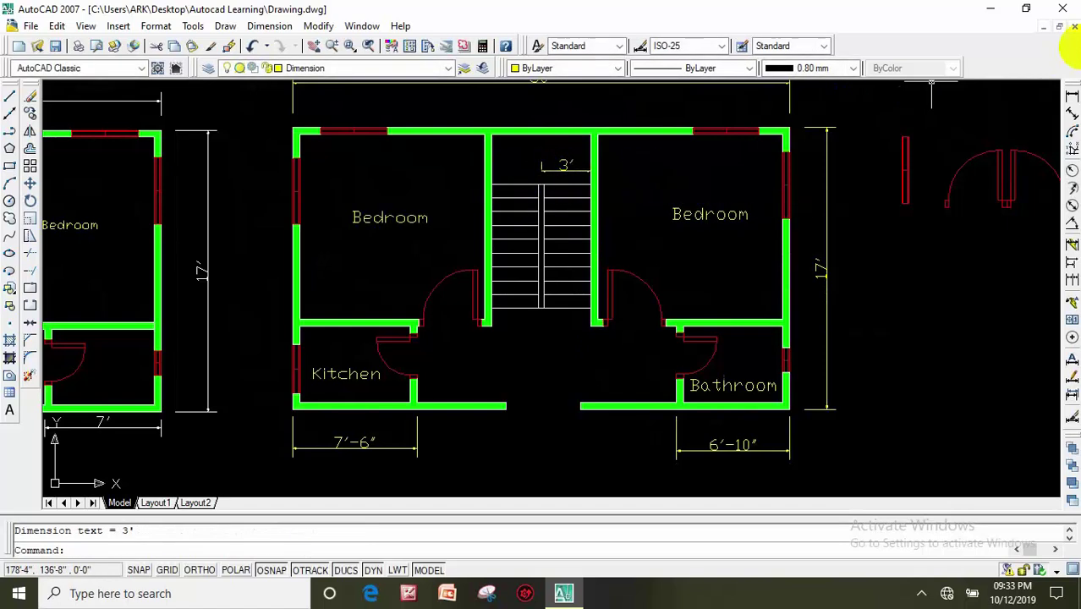
{"action": "left_click", "coordinate": [1072, 99]}
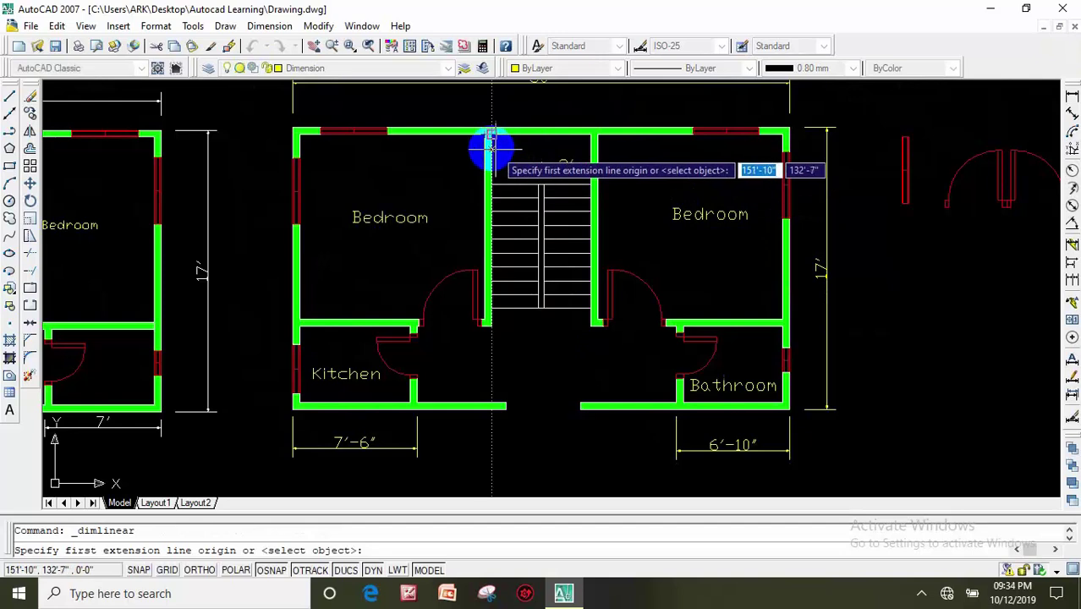
{"action": "left_click", "coordinate": [489, 146]}
{"action": "left_click", "coordinate": [574, 149]}
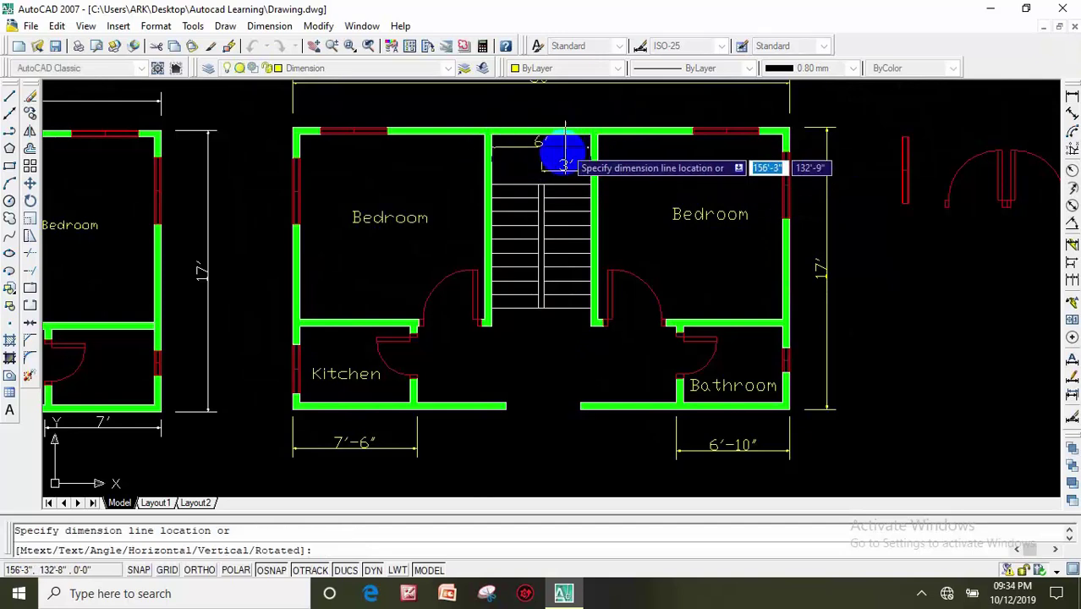
{"action": "left_click", "coordinate": [572, 152]}
{"action": "left_click", "coordinate": [569, 166]}
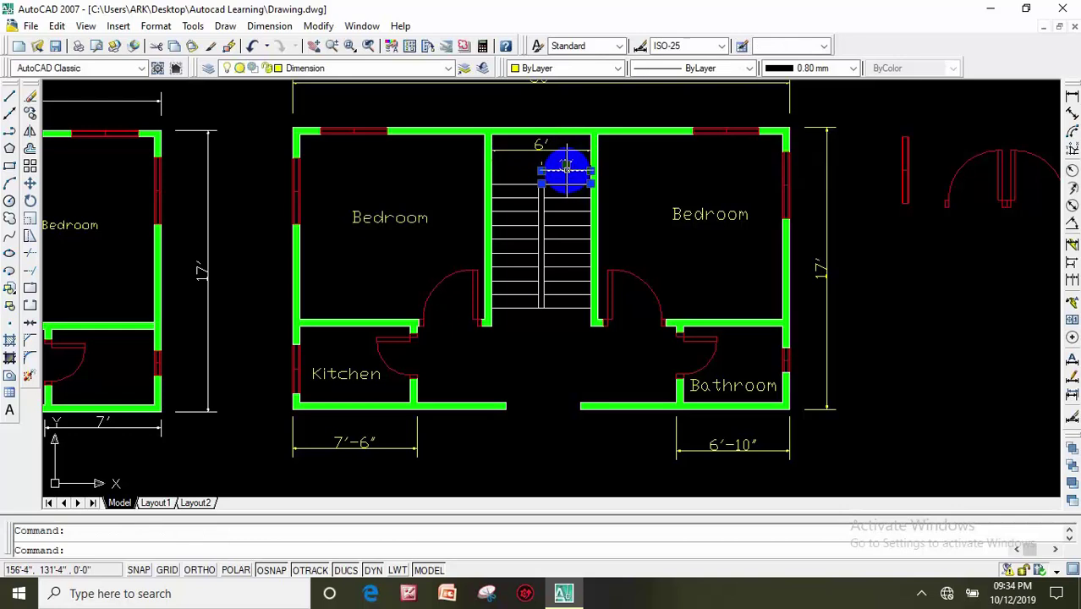
{"action": "key", "text": "Delete"}
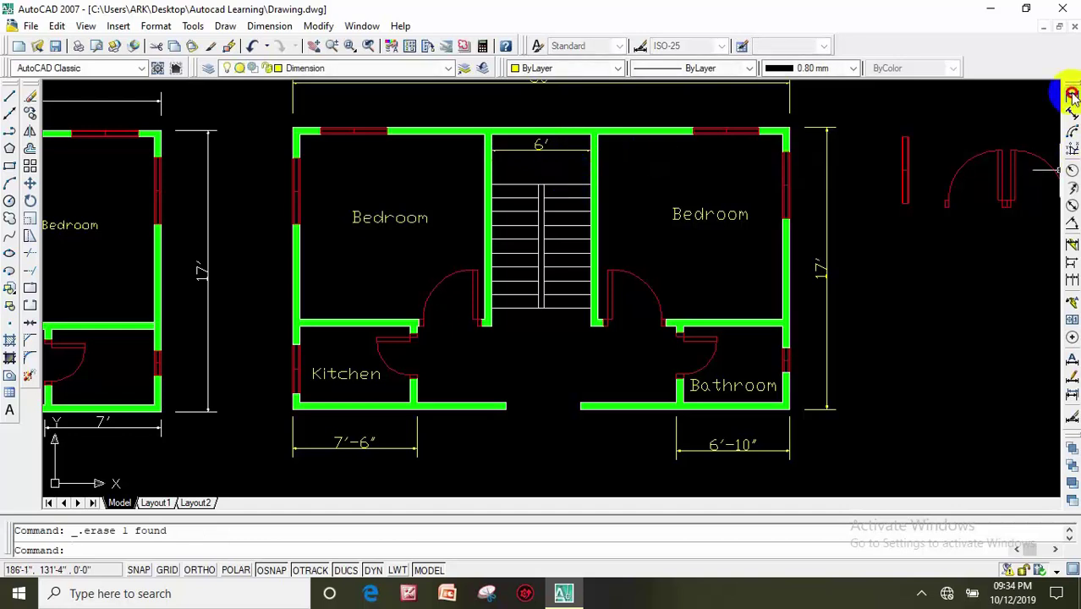
Add a 2'-10" dimension across the stair opening below the stairs.
{"action": "left_click", "coordinate": [1072, 93]}
{"action": "scroll", "coordinate": [548, 356], "scroll_direction": "up", "scroll_amount": 3}
{"action": "left_click", "coordinate": [537, 269]}
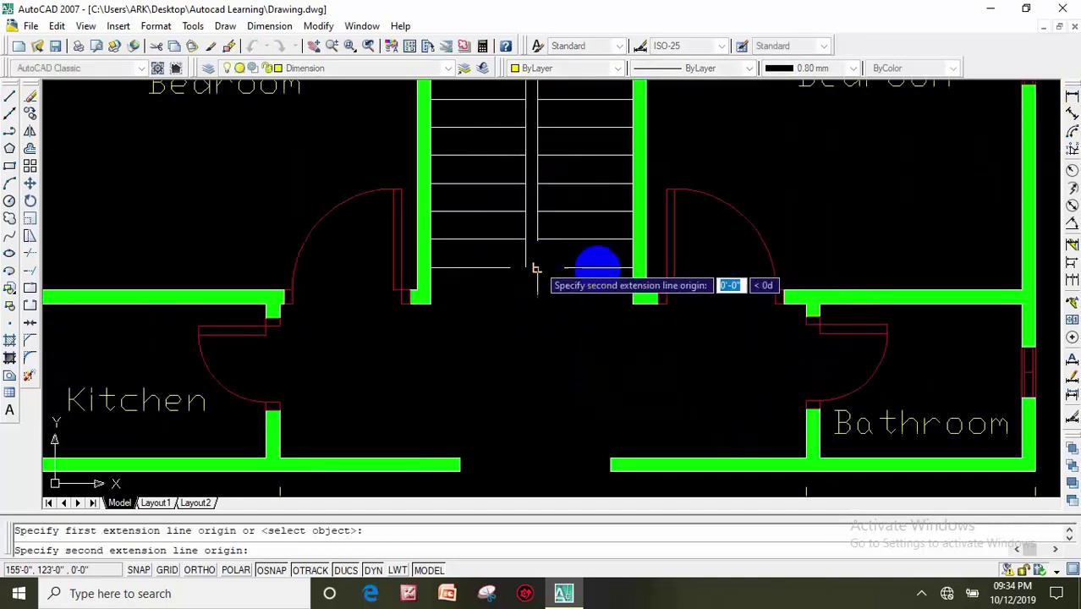
{"action": "left_click", "coordinate": [632, 269]}
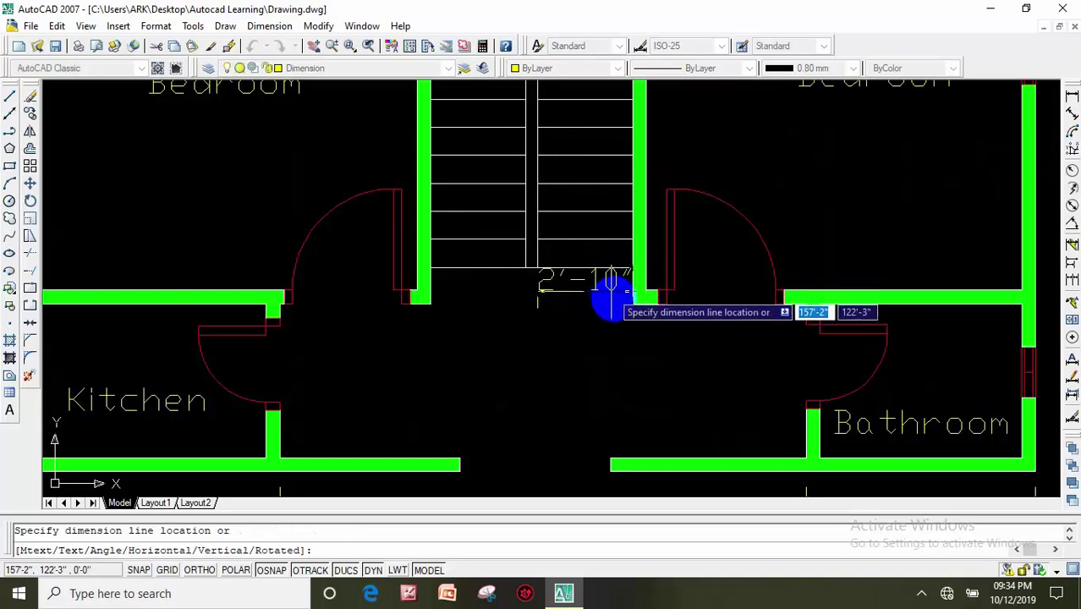
{"action": "left_click", "coordinate": [615, 314]}
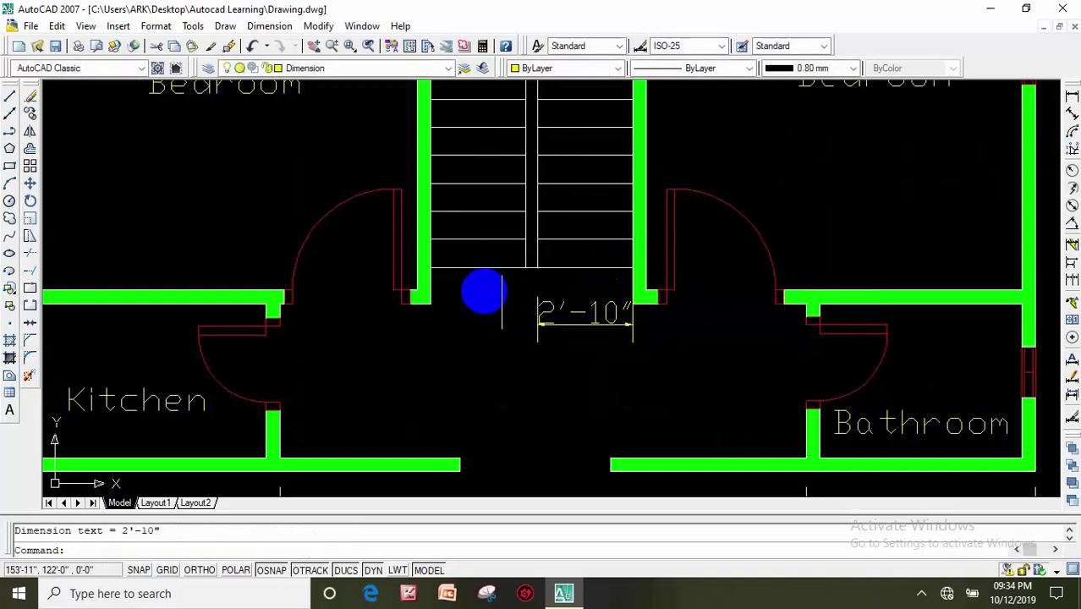
{"action": "scroll", "coordinate": [522, 295], "scroll_direction": "down", "scroll_amount": 3}
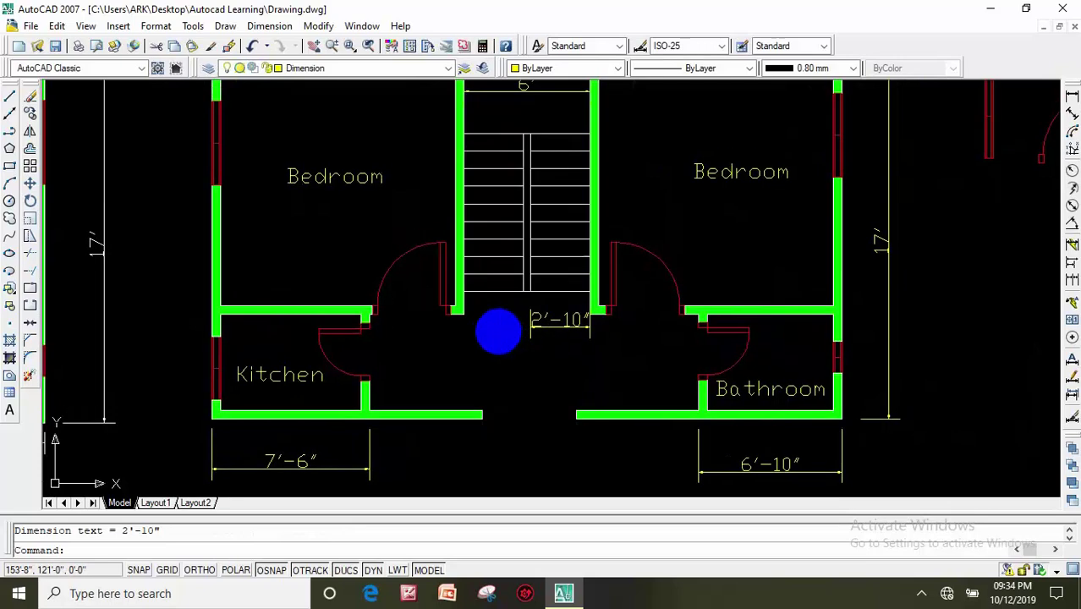
{"action": "scroll", "coordinate": [501, 308], "scroll_direction": "down", "scroll_amount": 2}
{"action": "scroll", "coordinate": [495, 306], "scroll_direction": "down", "scroll_amount": 1}
{"action": "mouse_move", "coordinate": [492, 306]}
{"action": "middle_mouse_down"}
{"action": "mouse_move", "coordinate": [441, 282]}
{"action": "mouse_move", "coordinate": [488, 325]}
{"action": "middle_mouse_up"}
{"action": "scroll", "coordinate": [441, 283], "scroll_direction": "up", "scroll_amount": 3}
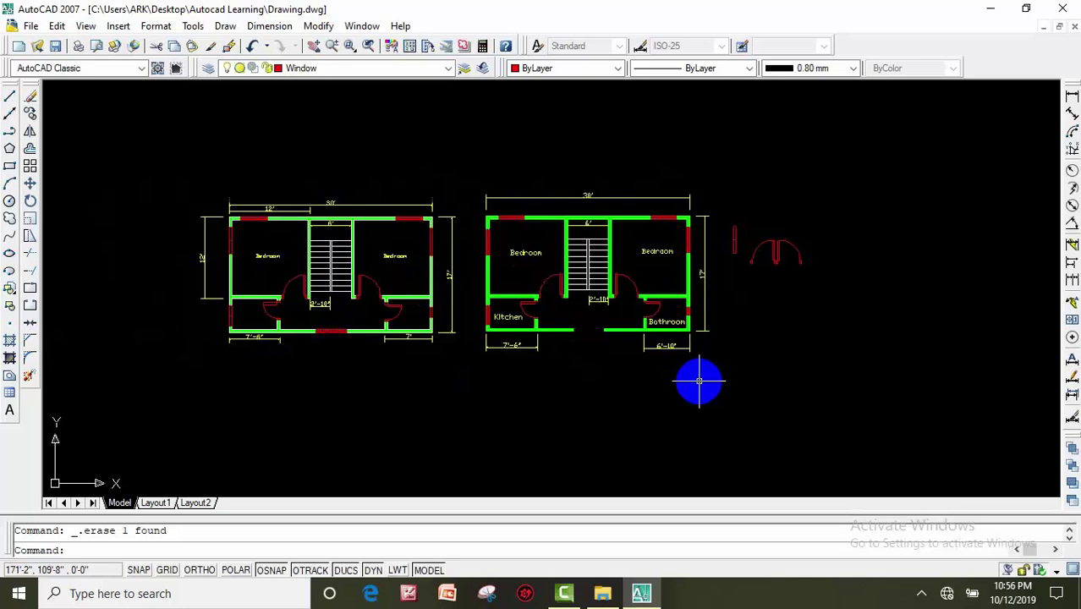
Draw a 4.5' by 5" rectangle in the empty space beside the plan.
{"action": "left_click", "coordinate": [30, 165]}
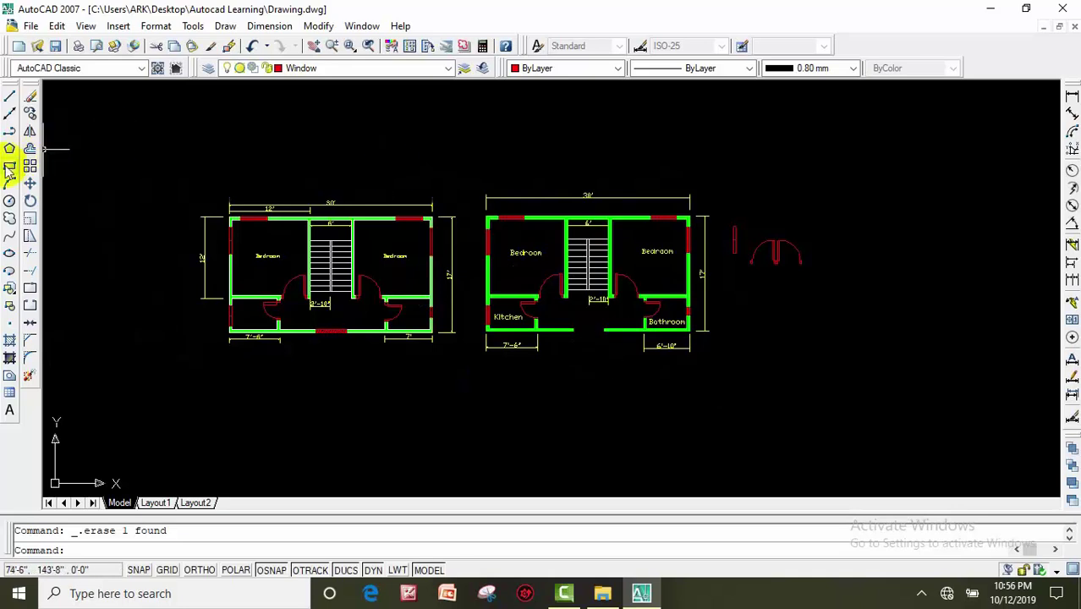
{"action": "left_click", "coordinate": [10, 165]}
{"action": "middle_click_drag", "start_coordinate": [761, 373], "coordinate": [637, 302]}
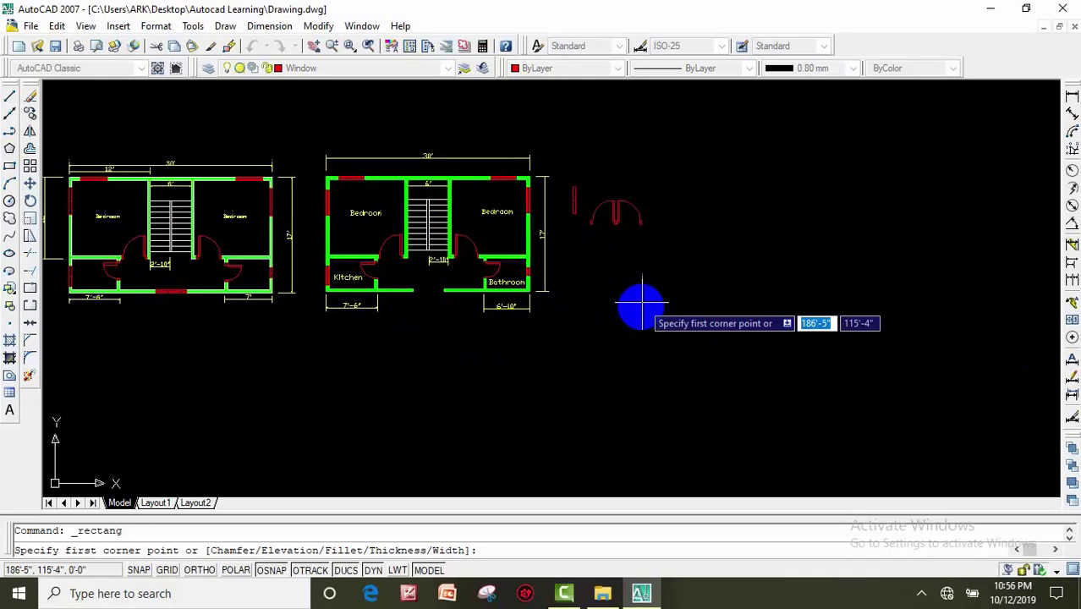
{"action": "left_click", "coordinate": [621, 269]}
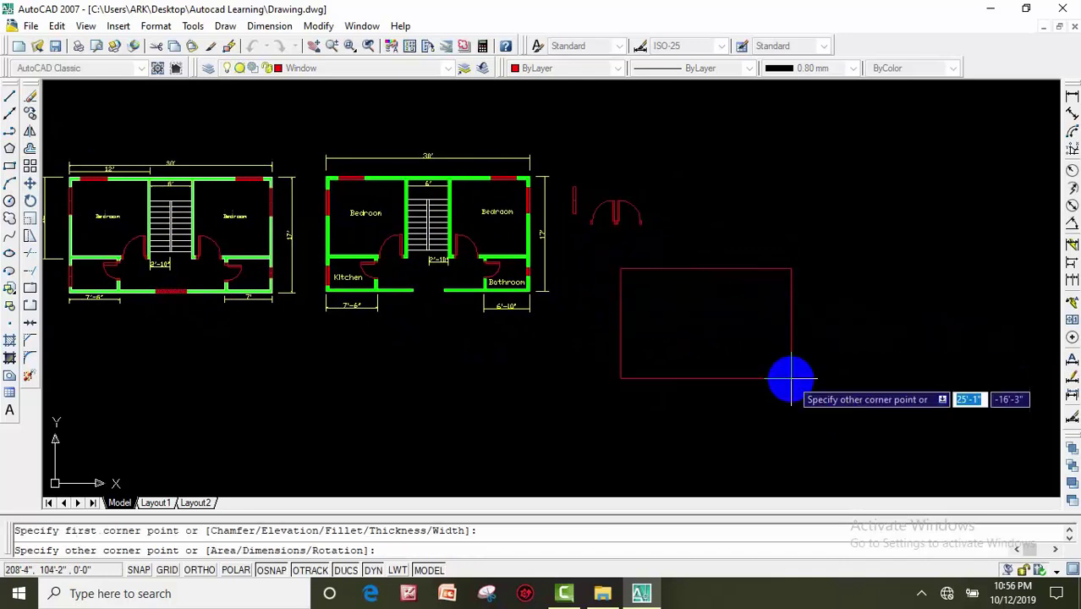
{"action": "type", "text": "4.5"}
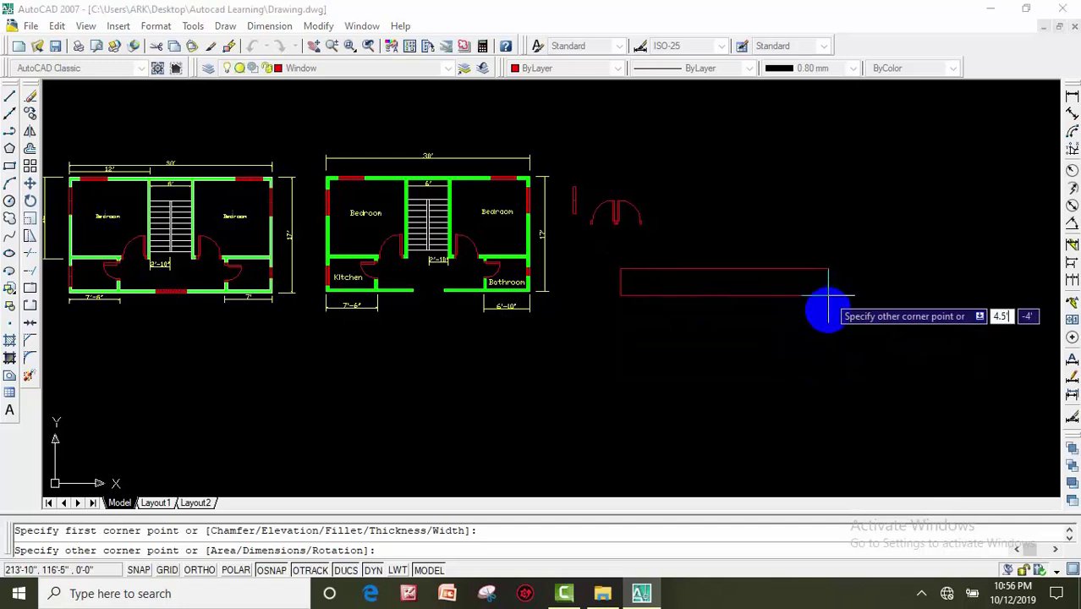
{"action": "key", "text": "Tab"}
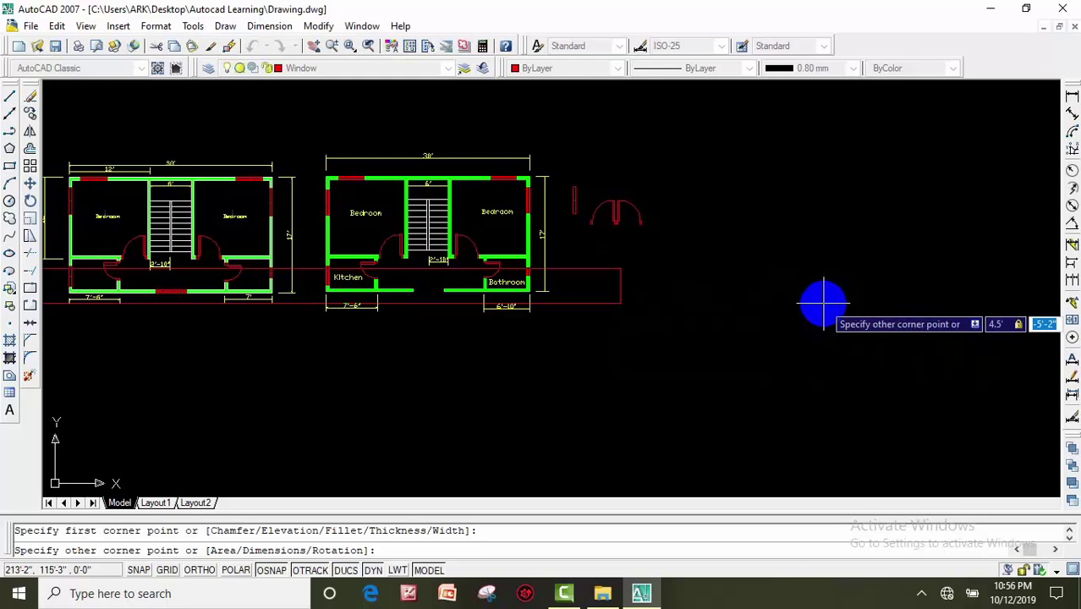
{"action": "type", "text": "5"}
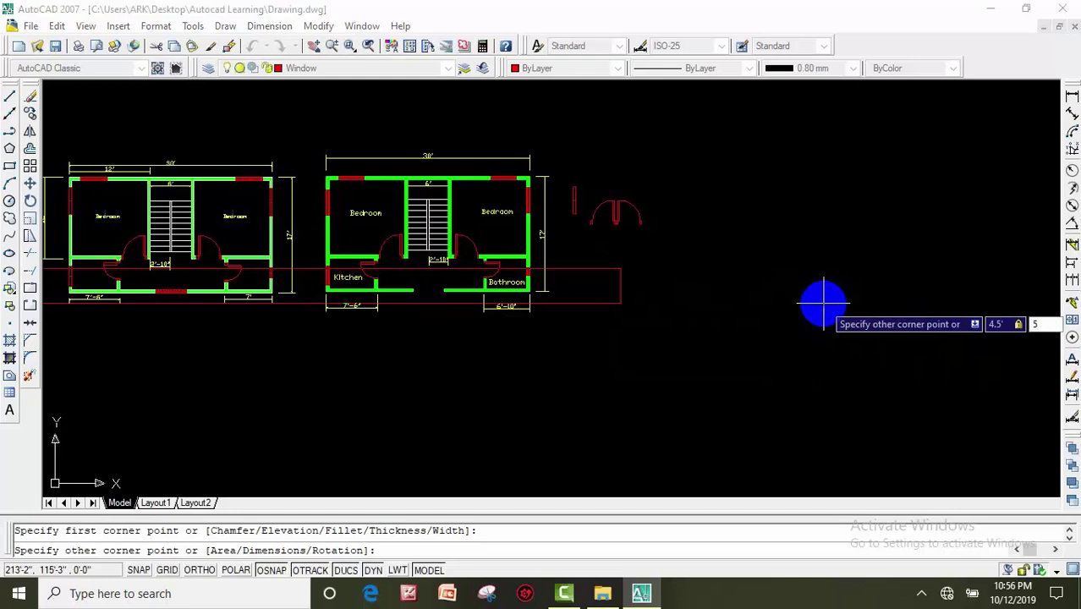
{"action": "key", "text": "Return"}
Bring up the Hatch and Gradient dialog for the new rectangle.
{"action": "scroll", "coordinate": [622, 246], "scroll_direction": "up", "scroll_amount": 3}
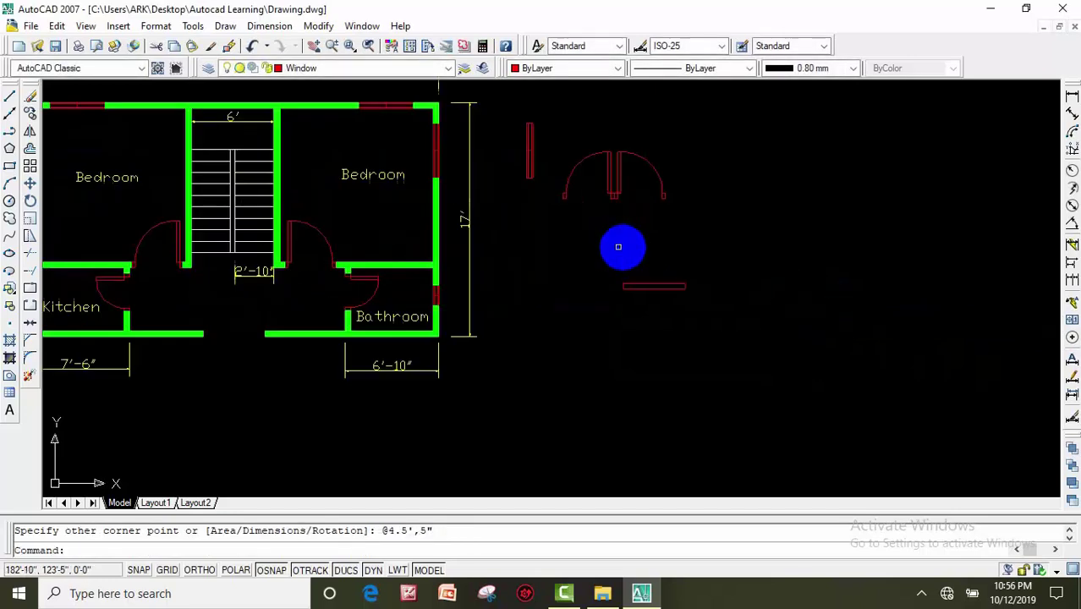
{"action": "scroll", "coordinate": [628, 247], "scroll_direction": "up", "scroll_amount": 2}
{"action": "scroll", "coordinate": [630, 244], "scroll_direction": "up", "scroll_amount": 2}
{"action": "scroll", "coordinate": [635, 195], "scroll_direction": "up", "scroll_amount": 2}
{"action": "scroll", "coordinate": [633, 193], "scroll_direction": "down", "scroll_amount": 3}
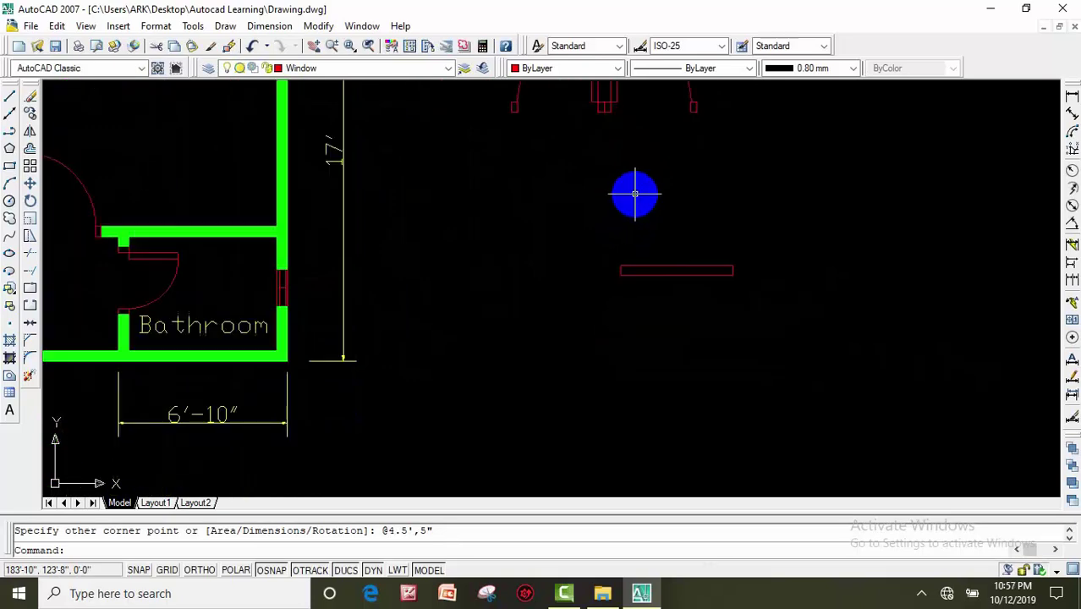
{"action": "scroll", "coordinate": [633, 196], "scroll_direction": "up", "scroll_amount": 2}
{"action": "scroll", "coordinate": [602, 244], "scroll_direction": "down", "scroll_amount": 2}
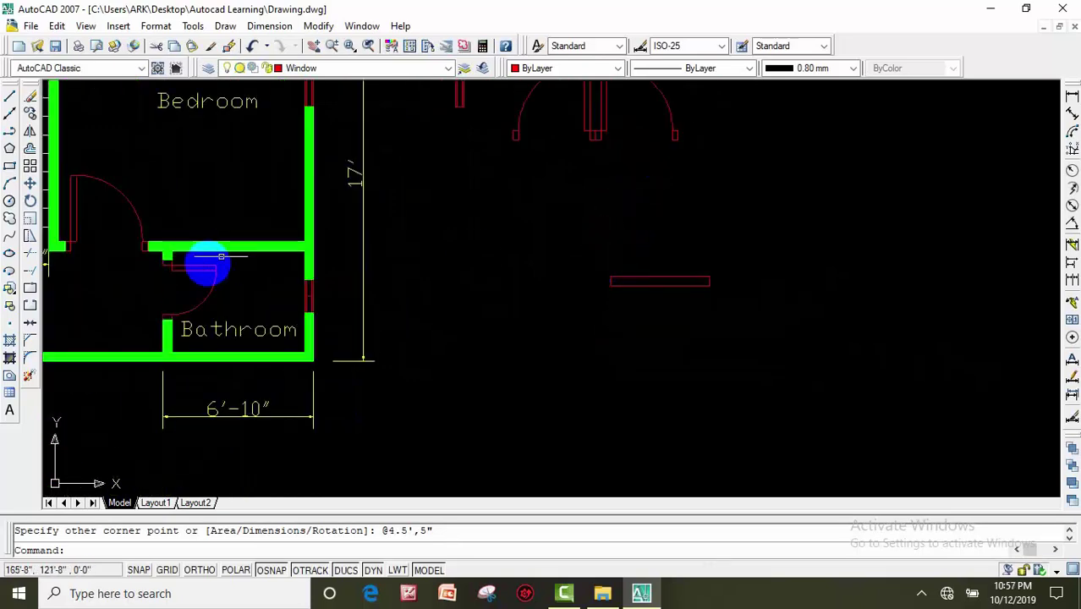
{"action": "left_click", "coordinate": [10, 340]}
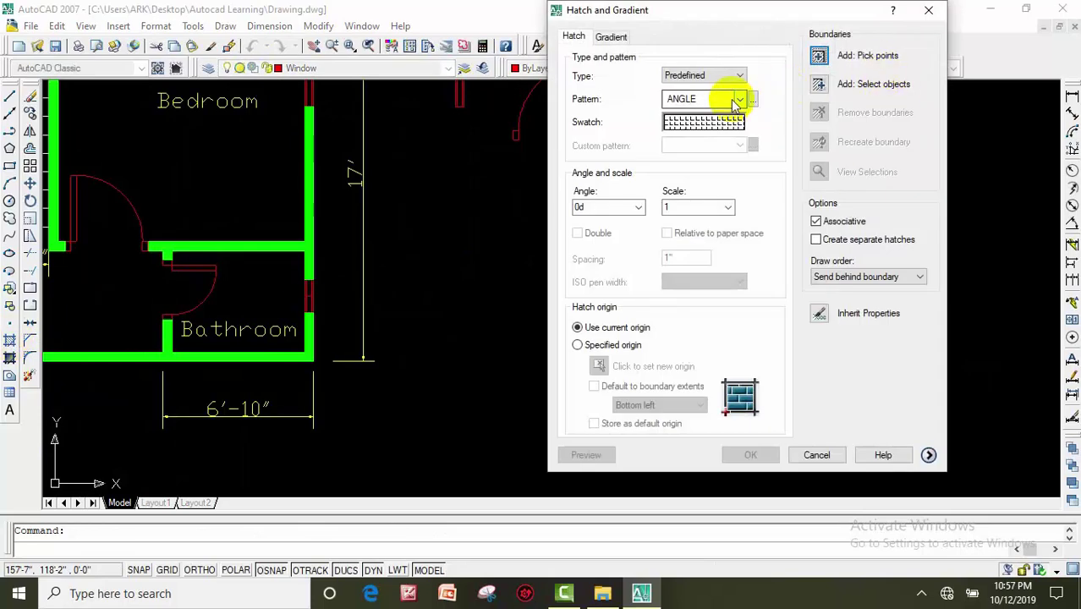
Choose STEEL as the hatch pattern.
{"action": "left_click", "coordinate": [742, 100]}
{"action": "scroll", "coordinate": [702, 380], "scroll_direction": "down", "scroll_amount": 9}
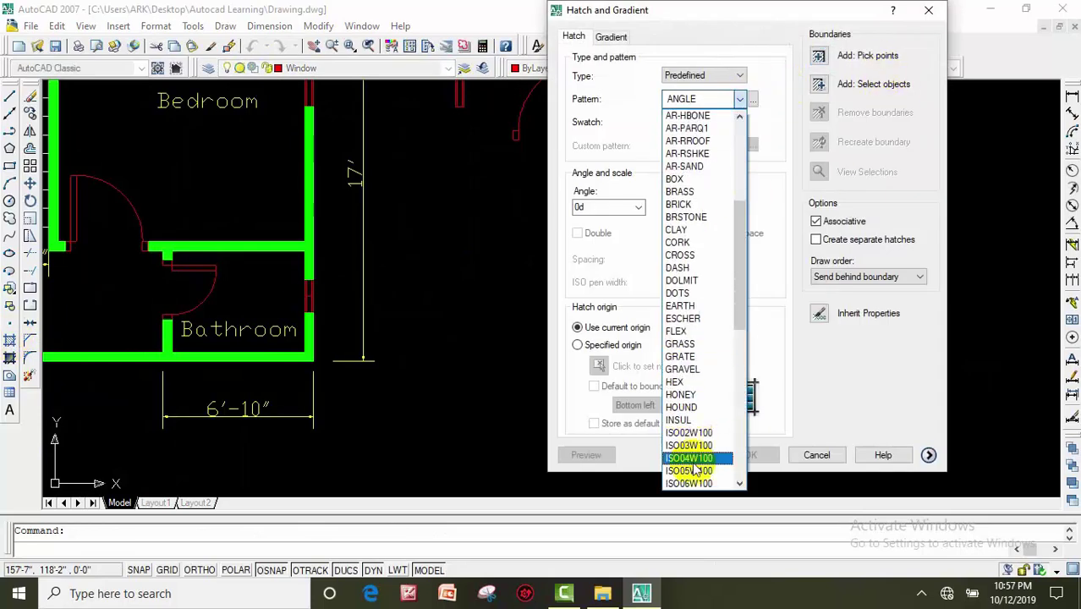
{"action": "scroll", "coordinate": [694, 466], "scroll_direction": "down", "scroll_amount": 6}
{"action": "scroll", "coordinate": [693, 465], "scroll_direction": "down", "scroll_amount": 1}
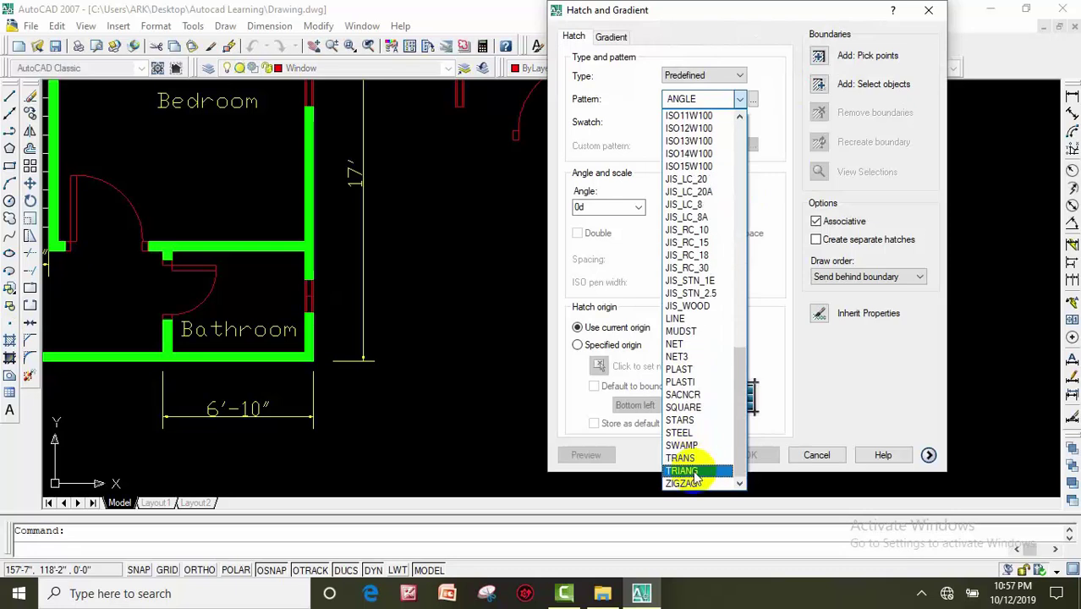
{"action": "left_click", "coordinate": [694, 433]}
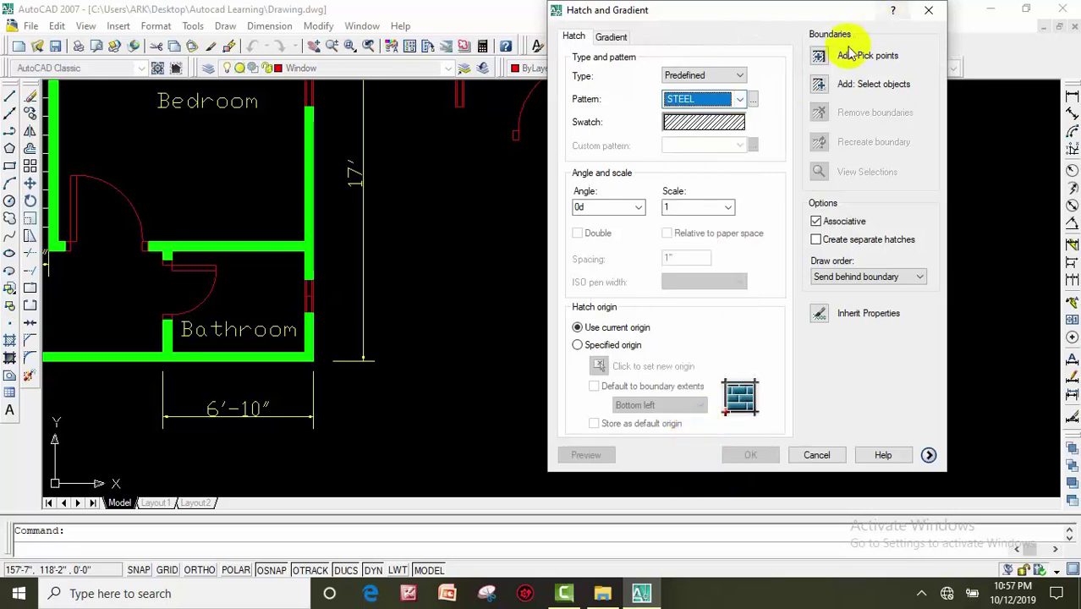
Pick inside the 4.5' by 5" rectangle and apply the STEEL hatch.
{"action": "left_click", "coordinate": [822, 57]}
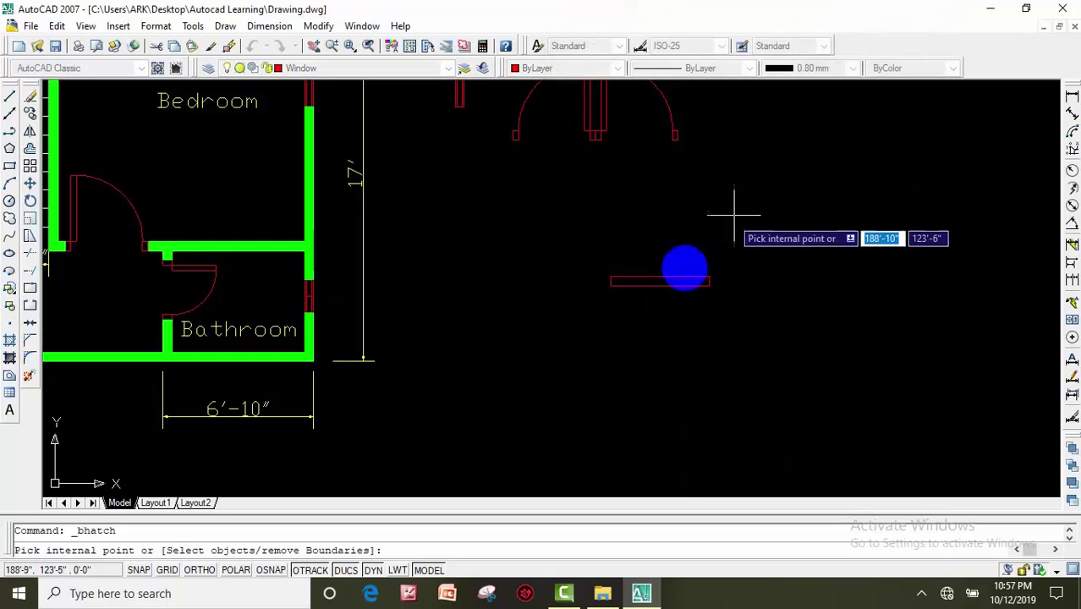
{"action": "scroll", "coordinate": [677, 280], "scroll_direction": "up", "scroll_amount": 3}
{"action": "left_click", "coordinate": [659, 308]}
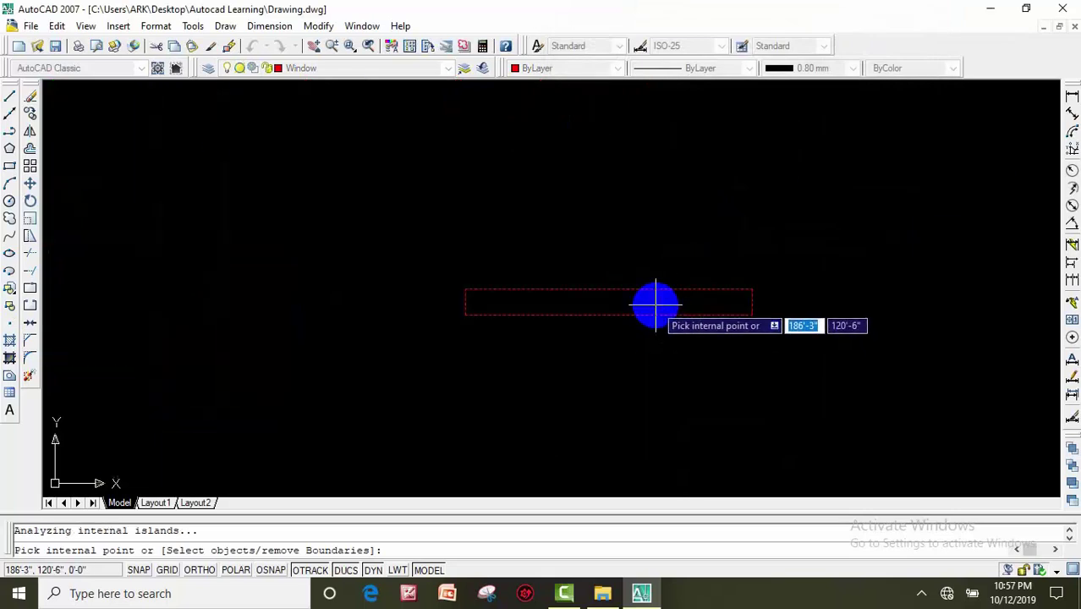
{"action": "key", "text": "Return"}
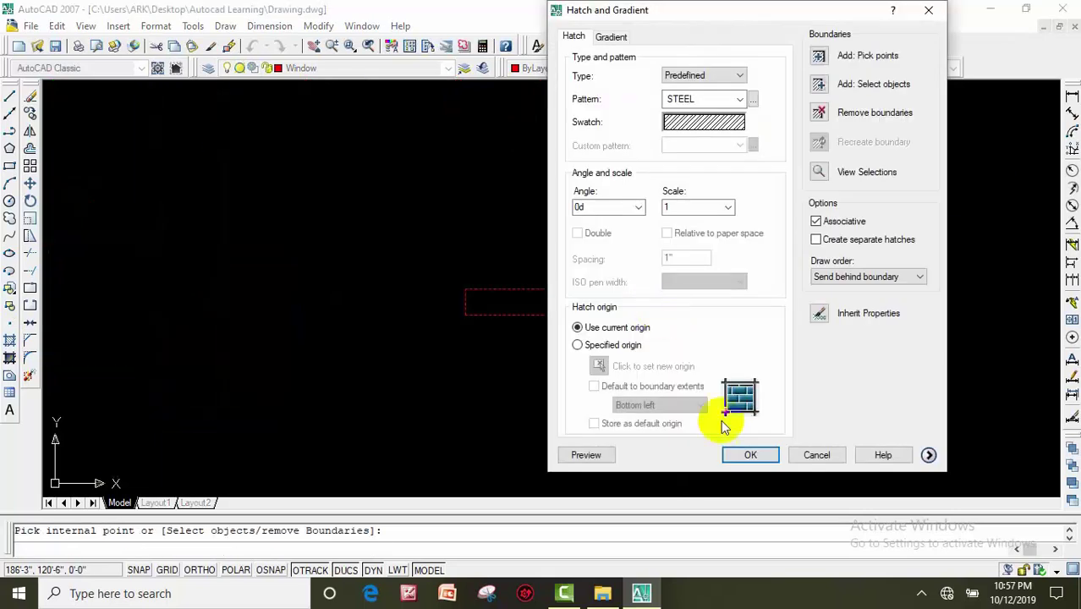
{"action": "left_click", "coordinate": [753, 457]}
{"action": "scroll", "coordinate": [592, 432], "scroll_direction": "down", "scroll_amount": 2}
{"action": "scroll", "coordinate": [592, 406], "scroll_direction": "down", "scroll_amount": 3}
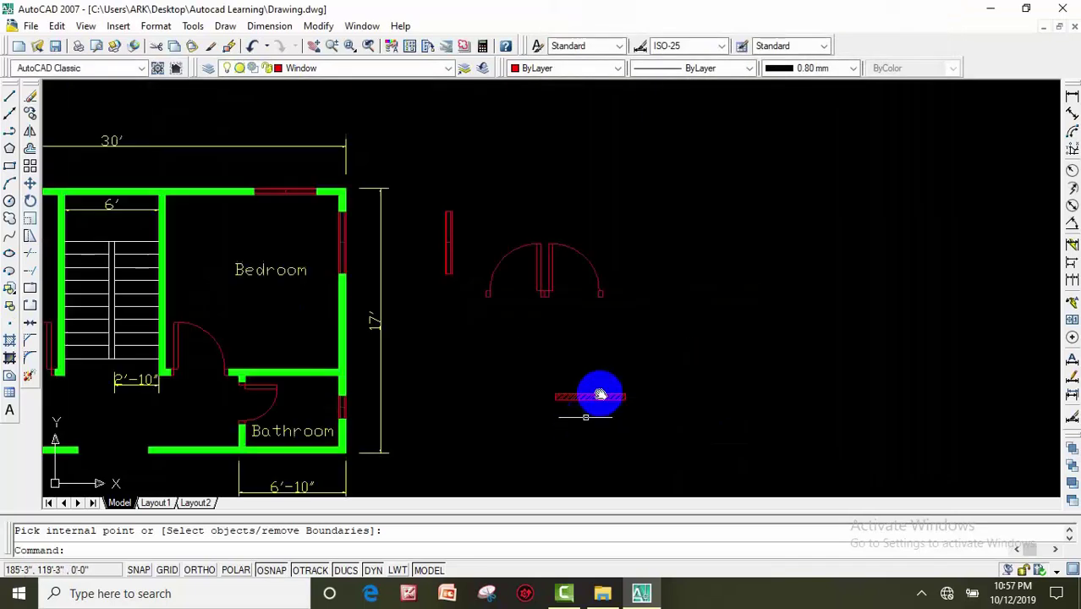
{"action": "scroll", "coordinate": [676, 338], "scroll_direction": "down", "scroll_amount": 2}
{"action": "scroll", "coordinate": [732, 303], "scroll_direction": "up", "scroll_amount": 3}
{"action": "scroll", "coordinate": [711, 292], "scroll_direction": "down", "scroll_amount": 1}
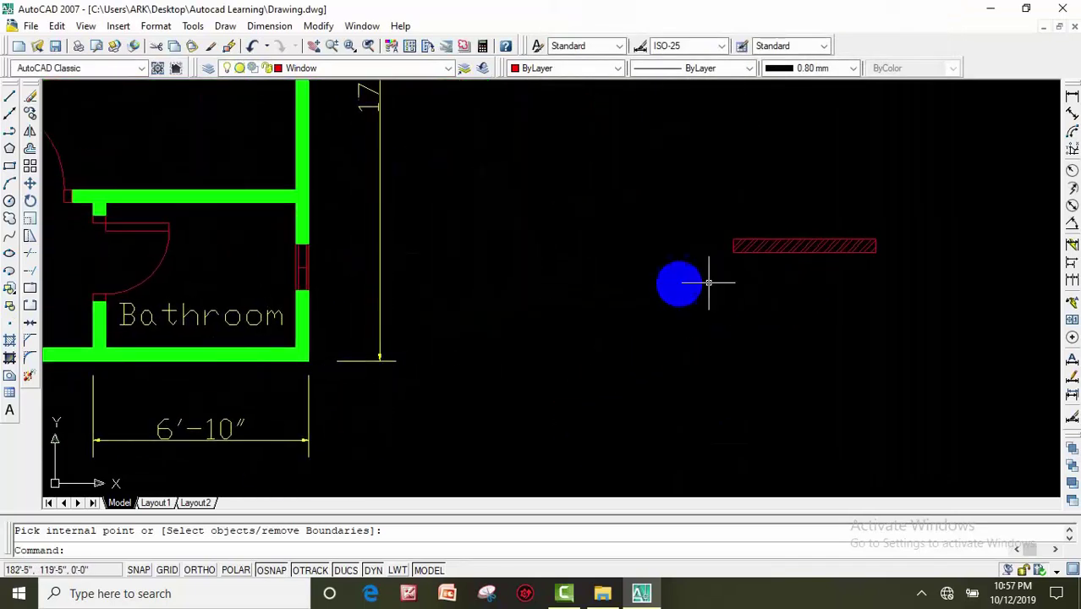
{"action": "scroll", "coordinate": [728, 292], "scroll_direction": "down", "scroll_amount": 5}
{"action": "scroll", "coordinate": [711, 140], "scroll_direction": "up", "scroll_amount": 2}
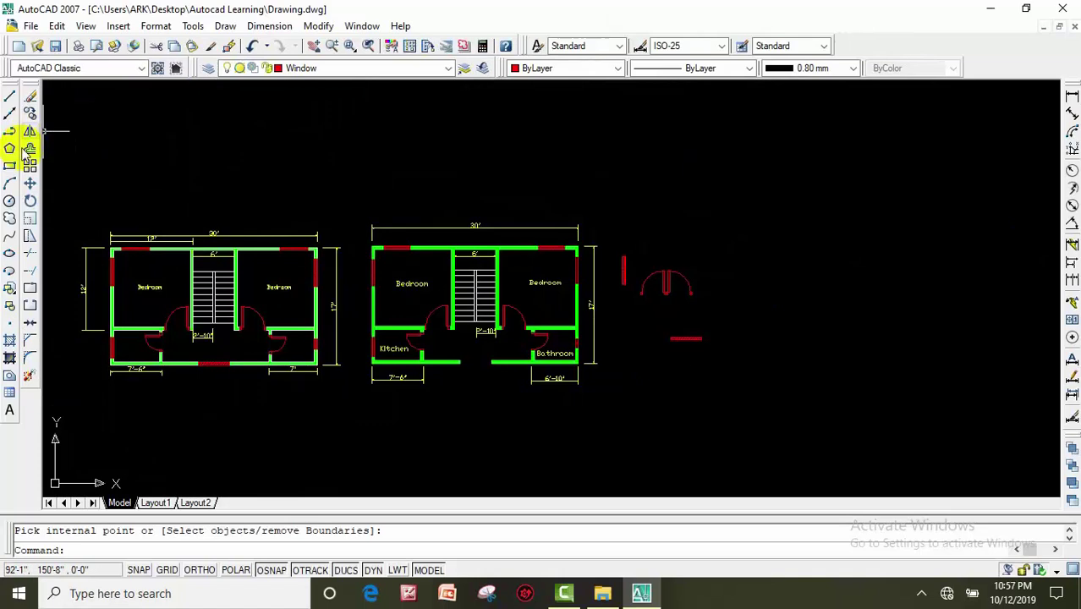
Move the hatched steel strip from its left end into the plan's front wall.
{"action": "left_click", "coordinate": [30, 183]}
{"action": "scroll", "coordinate": [628, 338], "scroll_direction": "up", "scroll_amount": 3}
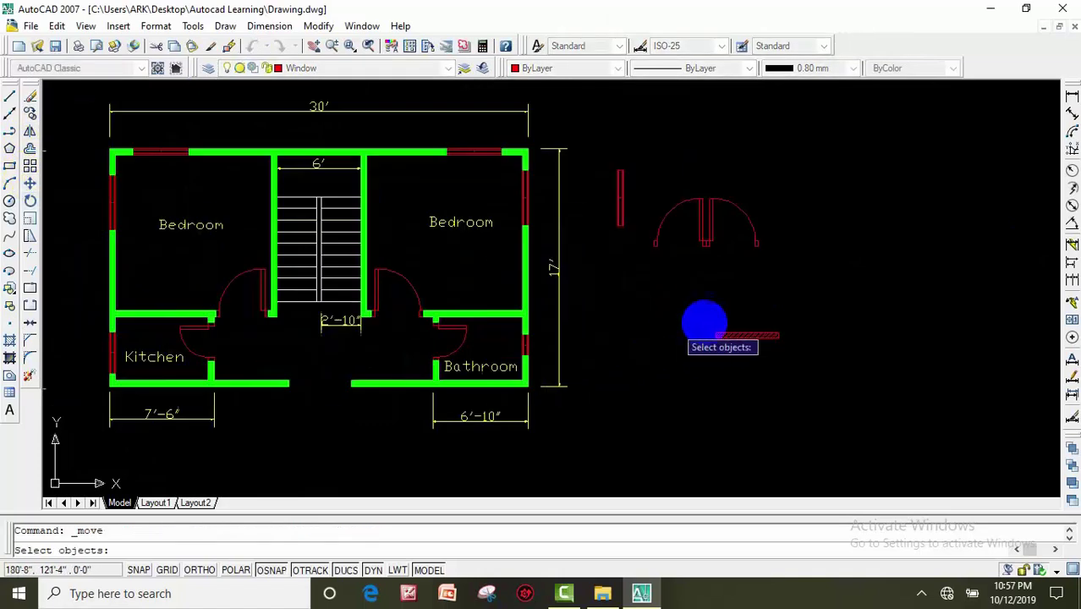
{"action": "left_click", "coordinate": [697, 312]}
{"action": "left_click", "coordinate": [807, 365]}
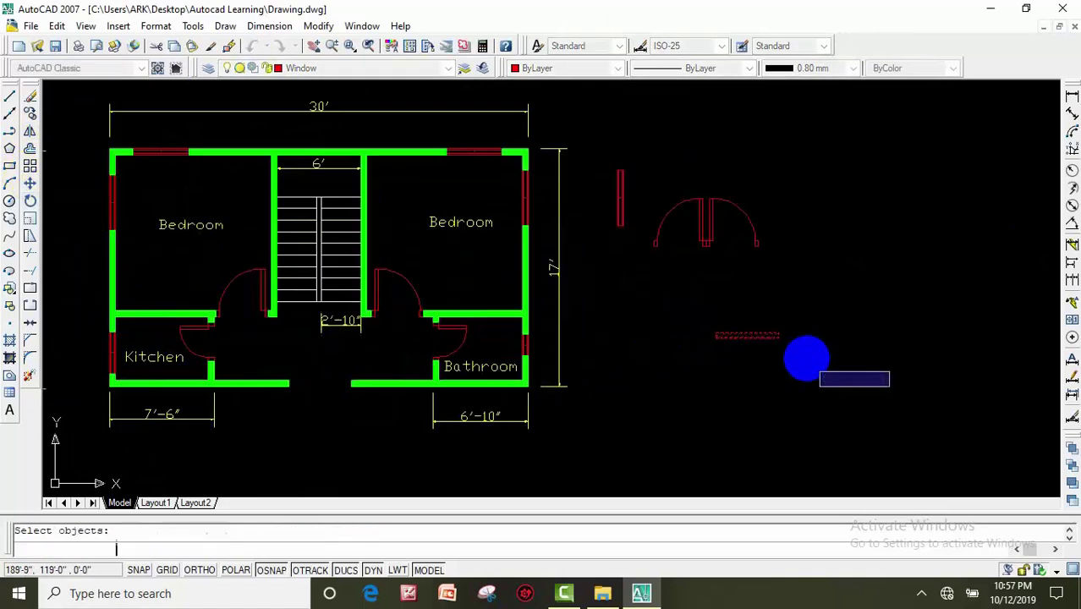
{"action": "key", "text": "Return"}
{"action": "scroll", "coordinate": [668, 355], "scroll_direction": "up", "scroll_amount": 2}
{"action": "scroll", "coordinate": [736, 314], "scroll_direction": "up", "scroll_amount": 1}
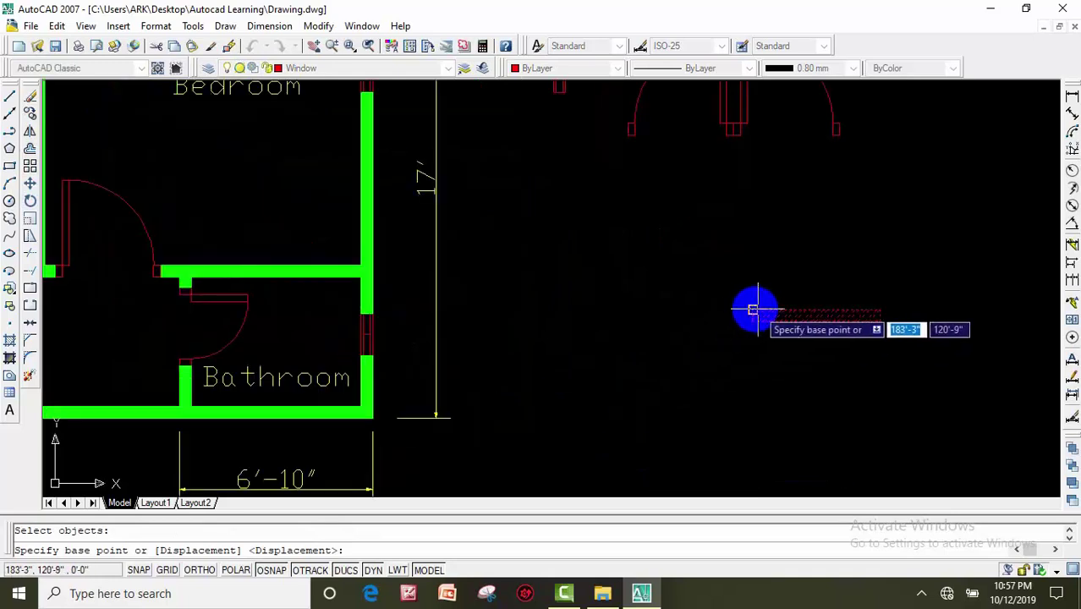
{"action": "left_click", "coordinate": [753, 309]}
{"action": "middle_click_drag", "start_coordinate": [181, 442], "coordinate": [477, 338]}
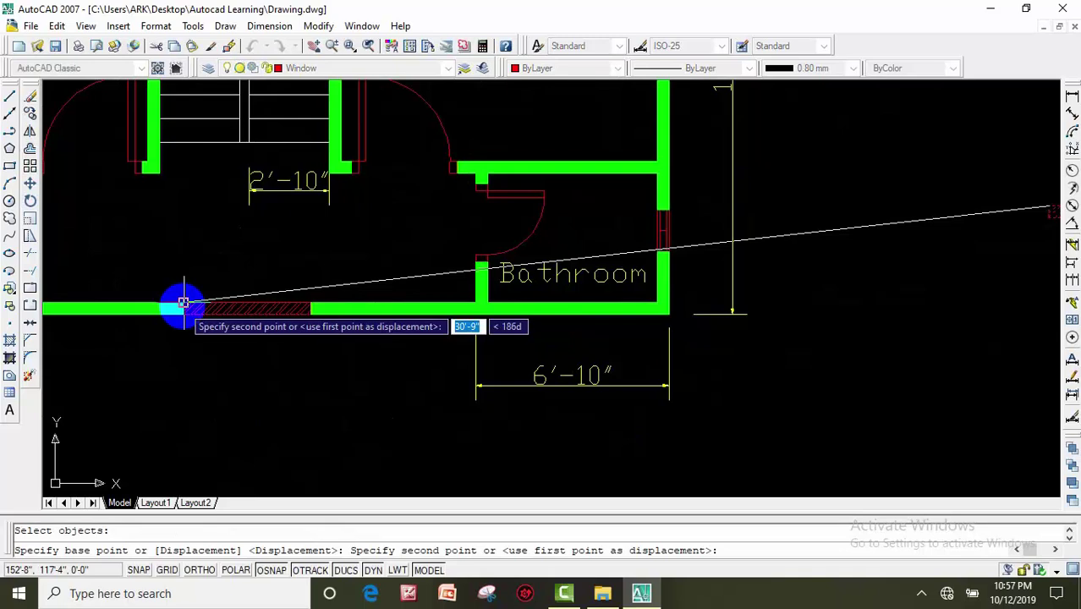
{"action": "left_click", "coordinate": [183, 302]}
{"action": "scroll", "coordinate": [266, 397], "scroll_direction": "down", "scroll_amount": 4}
{"action": "scroll", "coordinate": [378, 371], "scroll_direction": "down", "scroll_amount": 3}
{"action": "scroll", "coordinate": [381, 370], "scroll_direction": "up", "scroll_amount": 2}
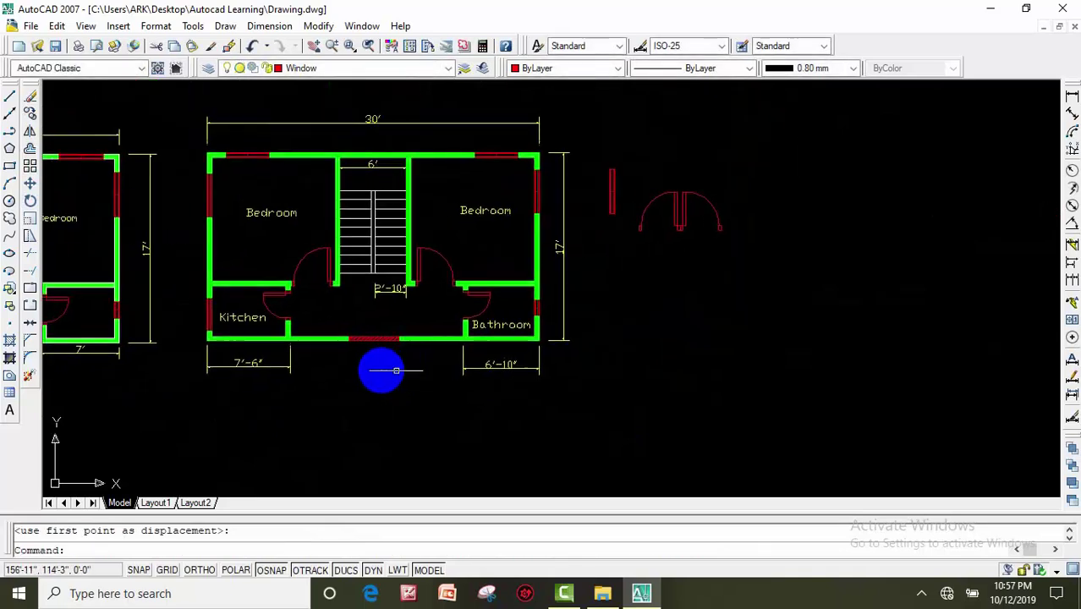
{"action": "scroll", "coordinate": [381, 370], "scroll_direction": "up", "scroll_amount": 2}
{"action": "scroll", "coordinate": [374, 379], "scroll_direction": "down", "scroll_amount": 3}
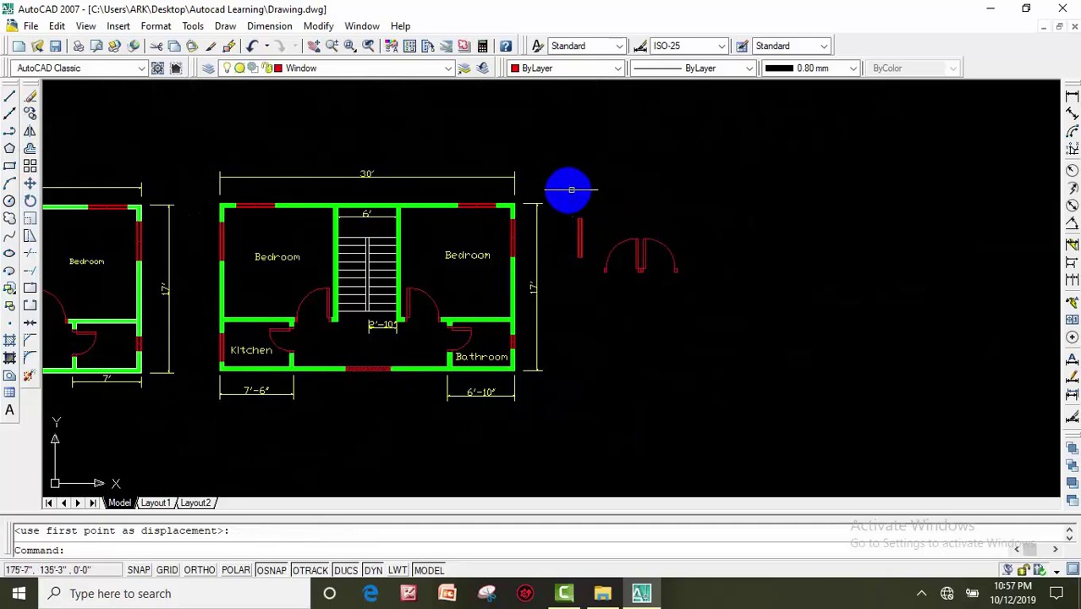
Erase the loose spare window and door pieces next to the plan.
{"action": "left_click", "coordinate": [571, 189]}
{"action": "left_click", "coordinate": [702, 308]}
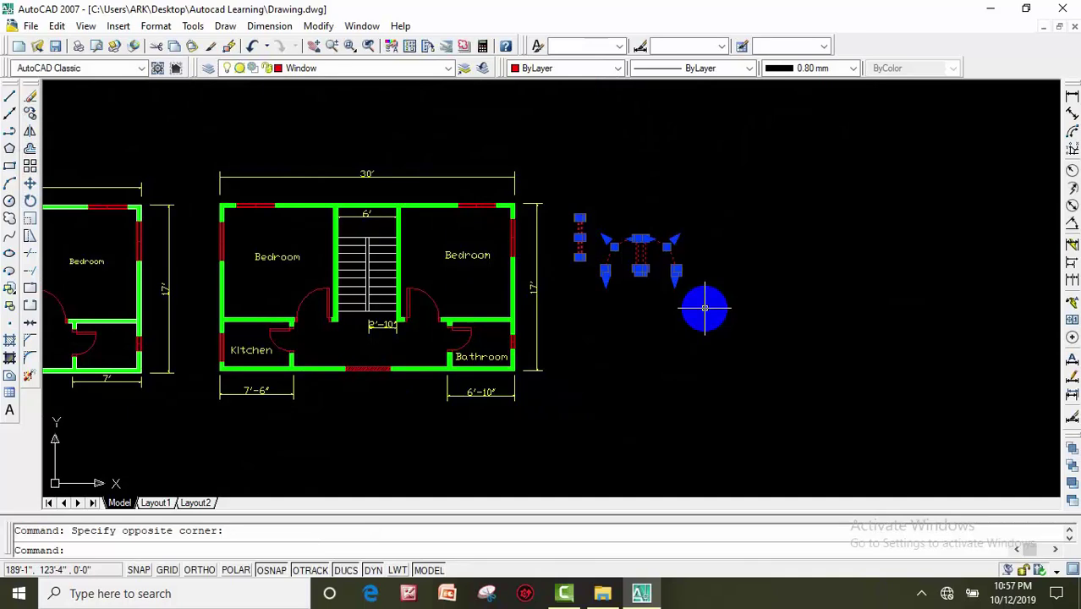
{"action": "key", "text": "Delete"}
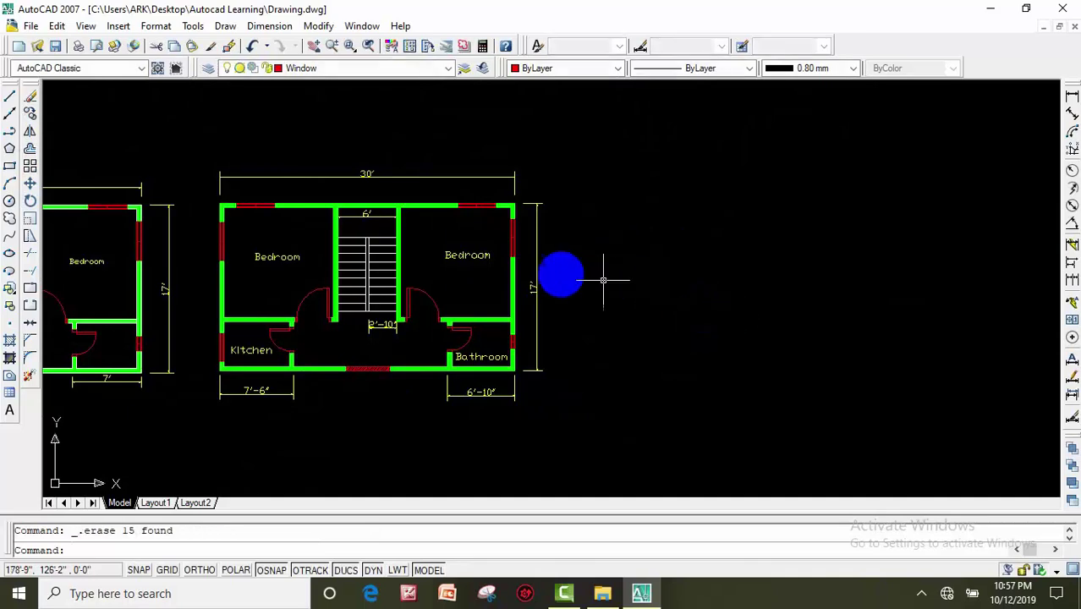
{"action": "middle_click_drag", "start_coordinate": [560, 271], "coordinate": [637, 252]}
{"action": "middle_click_drag", "start_coordinate": [477, 267], "coordinate": [516, 281]}
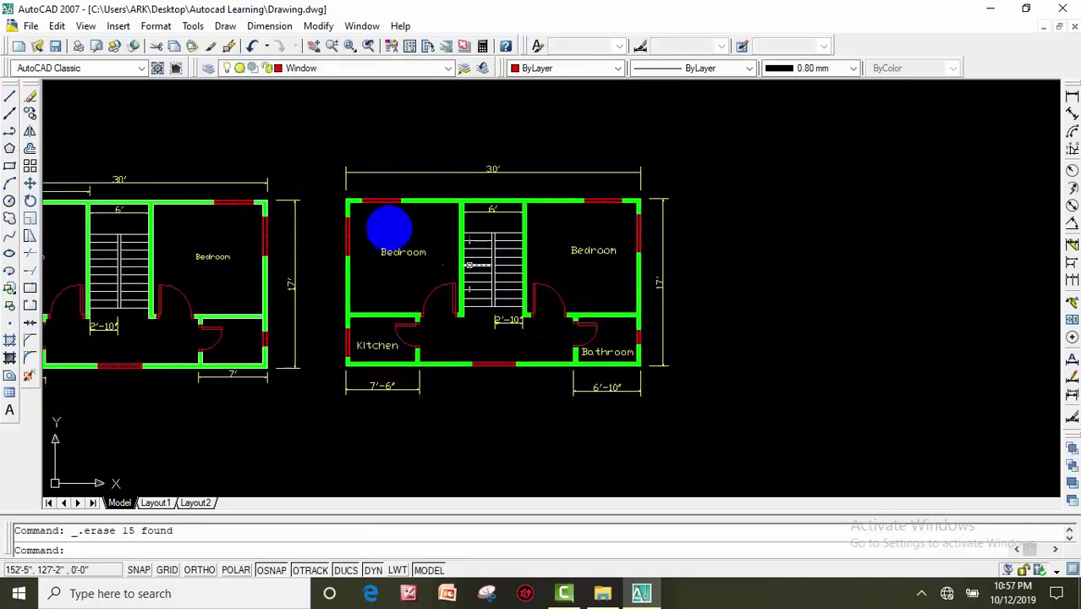
Save Drawing.dwg from the File menu with both labelled, dimensioned plans.
{"action": "left_click", "coordinate": [31, 27]}
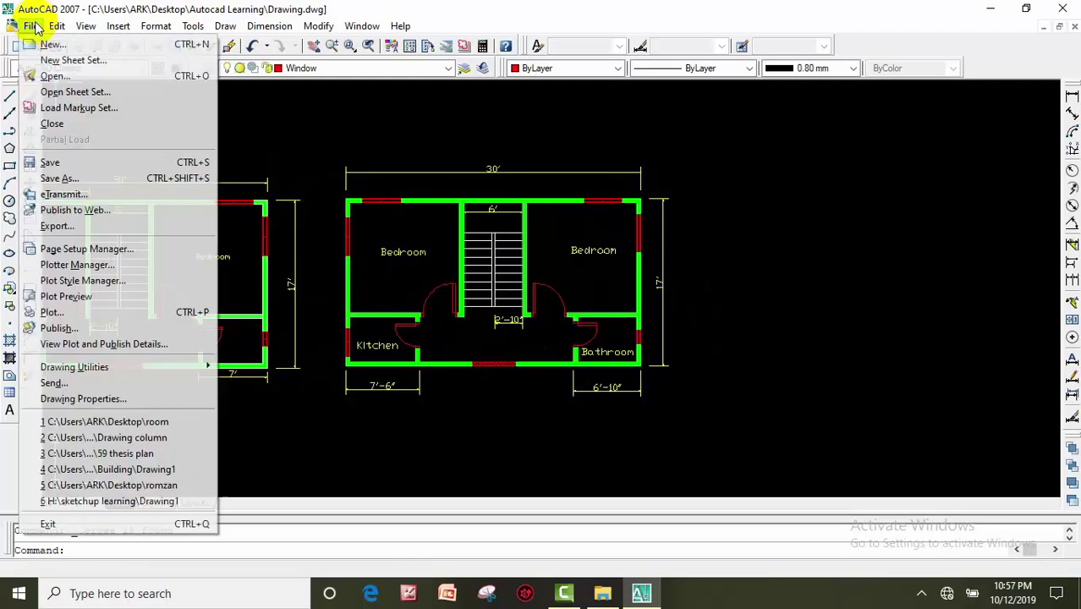
{"action": "left_click", "coordinate": [61, 162]}
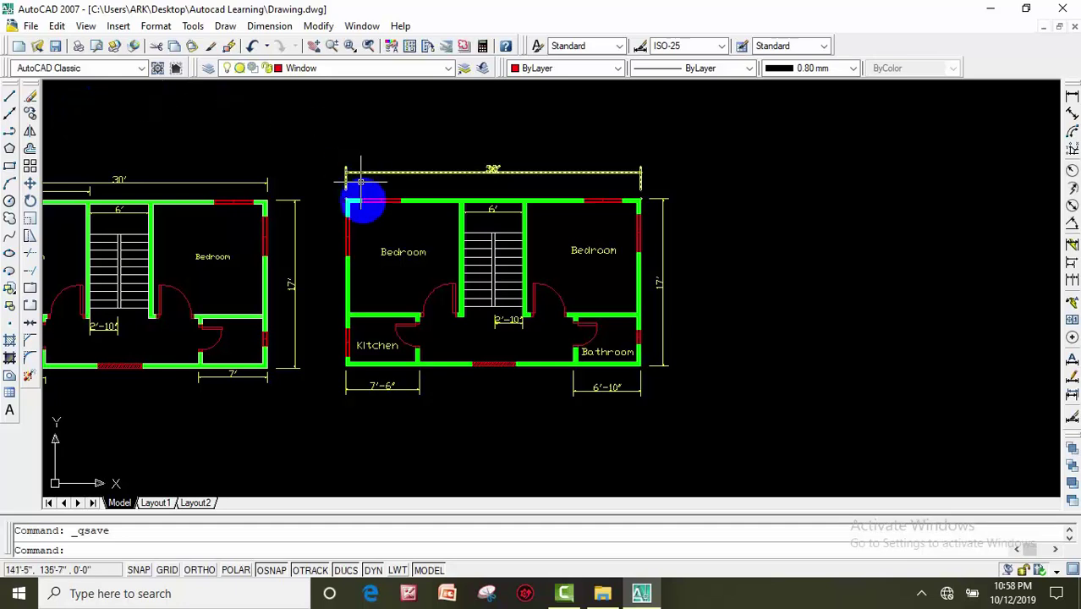
{"action": "mouse_move", "coordinate": [410, 232]}
{"action": "middle_mouse_down"}
{"action": "mouse_move", "coordinate": [402, 237]}
{"action": "mouse_move", "coordinate": [407, 218]}
{"action": "middle_mouse_up"}
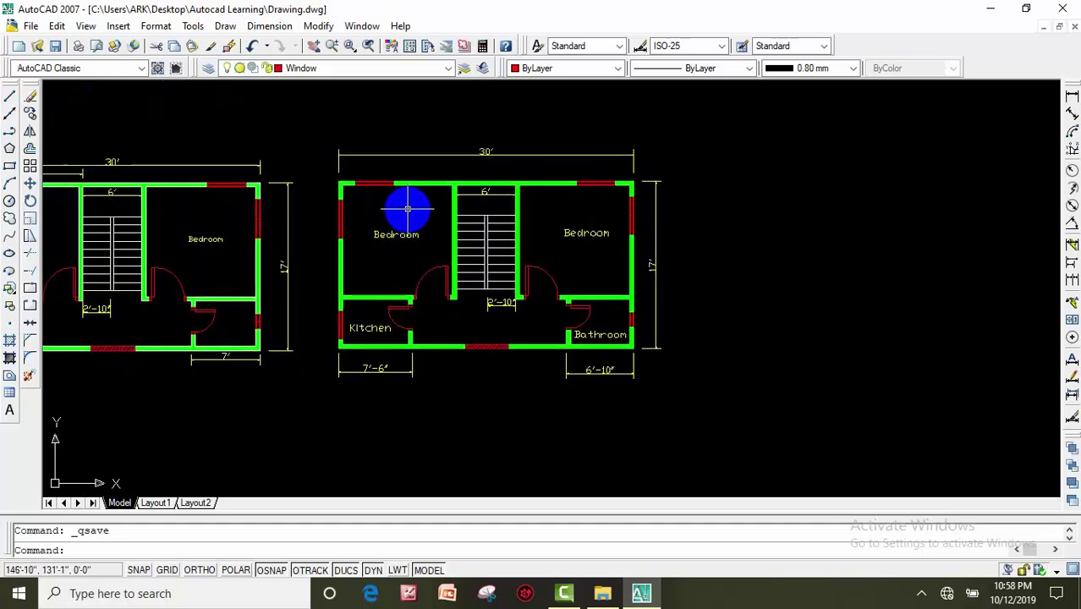